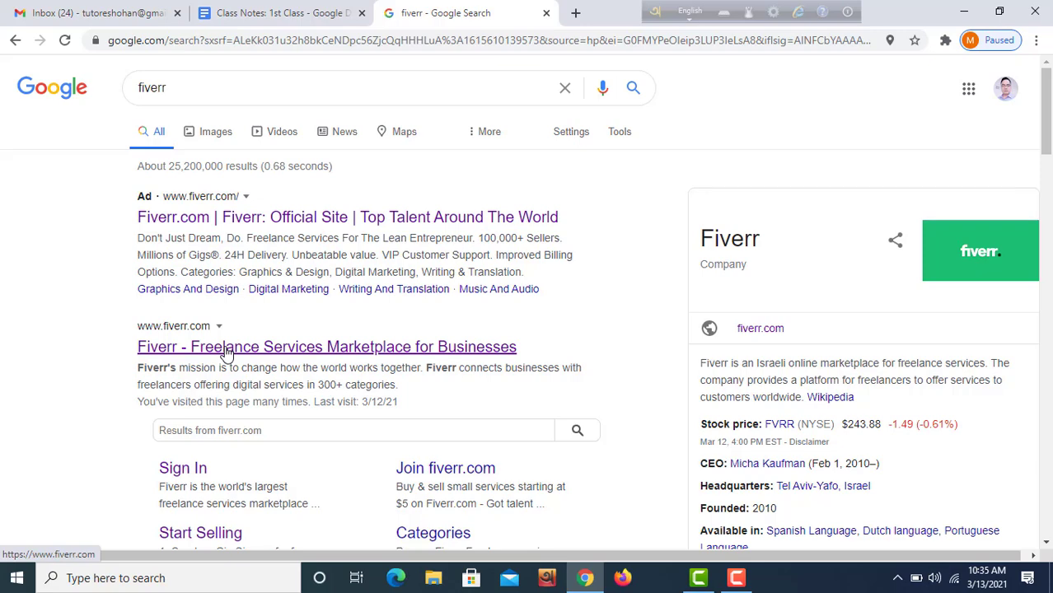
Step: Open the 'Fiverr - Freelance Services Marketplace' result from the Google results
left_click(228, 351)
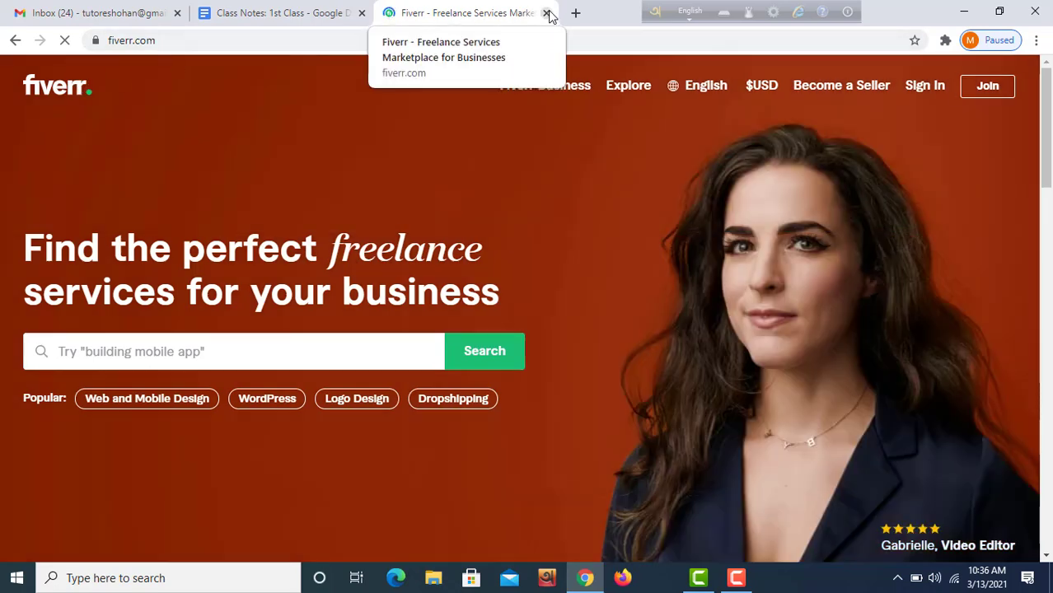
Step: Close the Fiverr tab and bring up the Google search page in a fresh tab
left_click(547, 14)
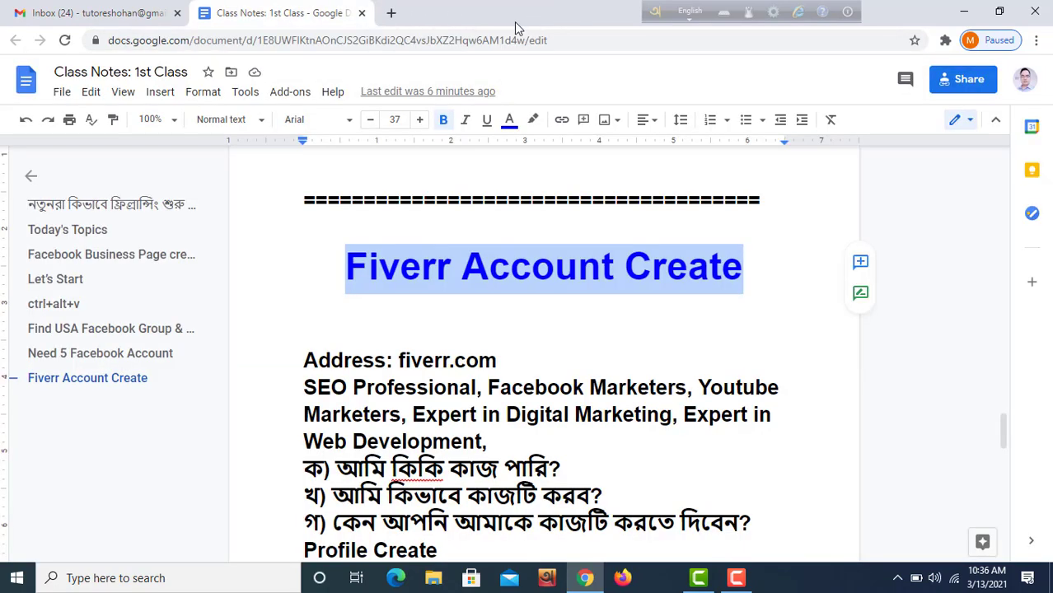
left_click(388, 14)
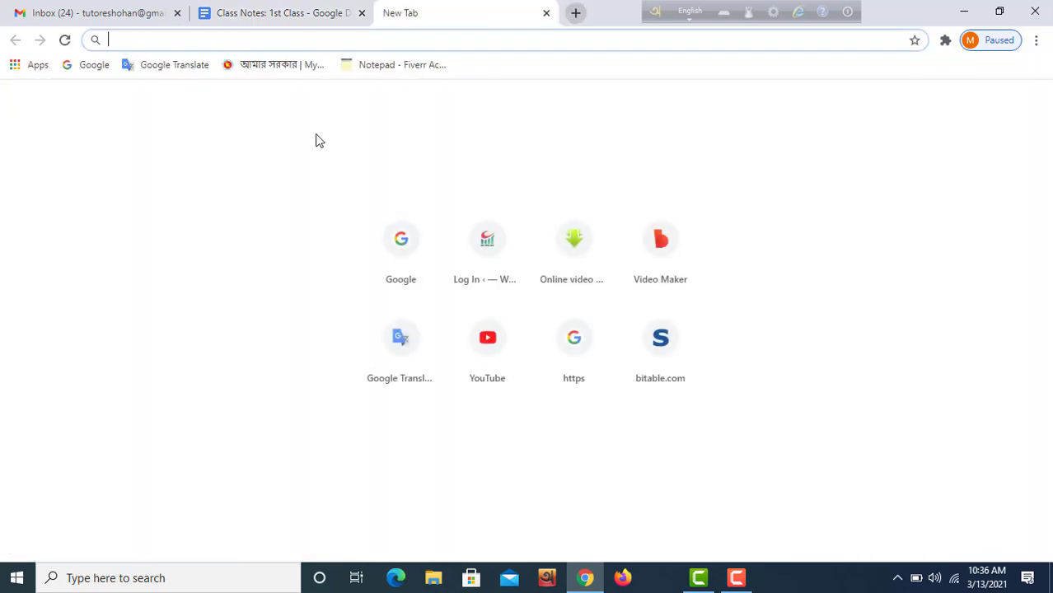
left_click(400, 262)
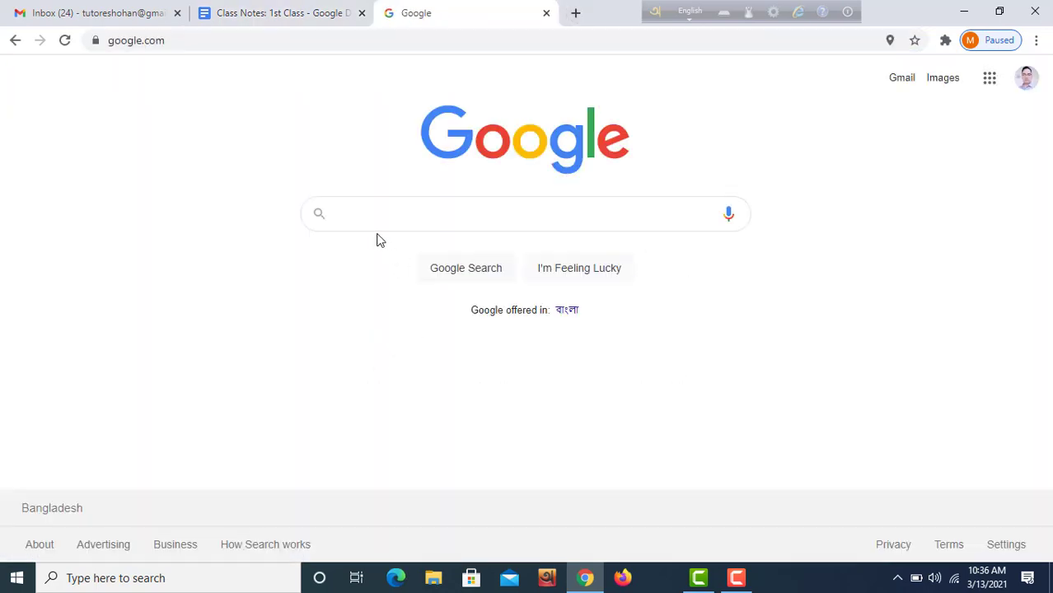
Step: Search Google for 'fiver', pick the 'fiverr' suggestion, and open the Fiverr homepage
left_click(169, 37)
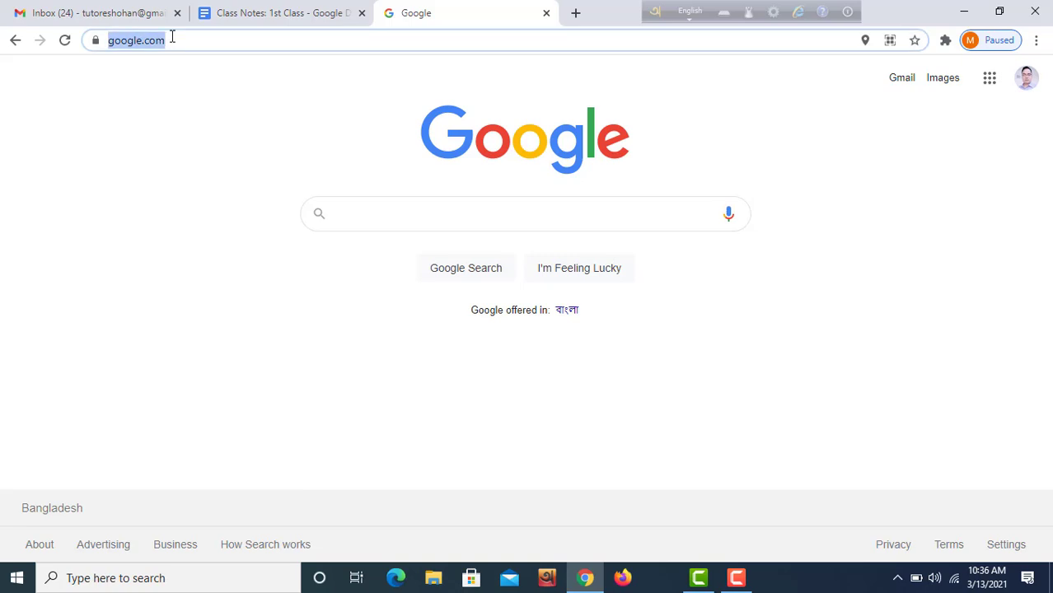
left_click(361, 204)
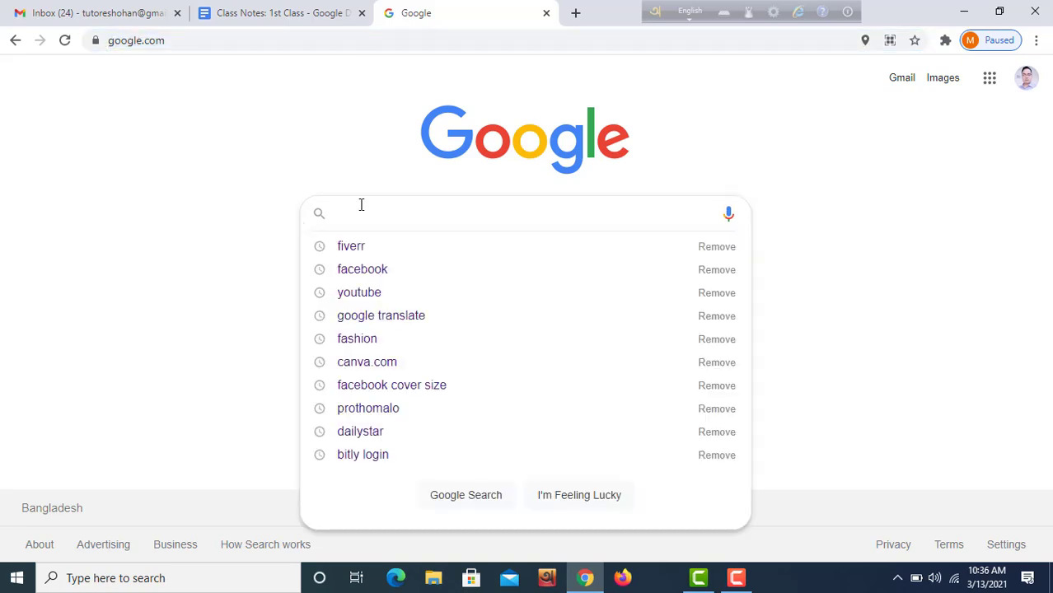
type("five")
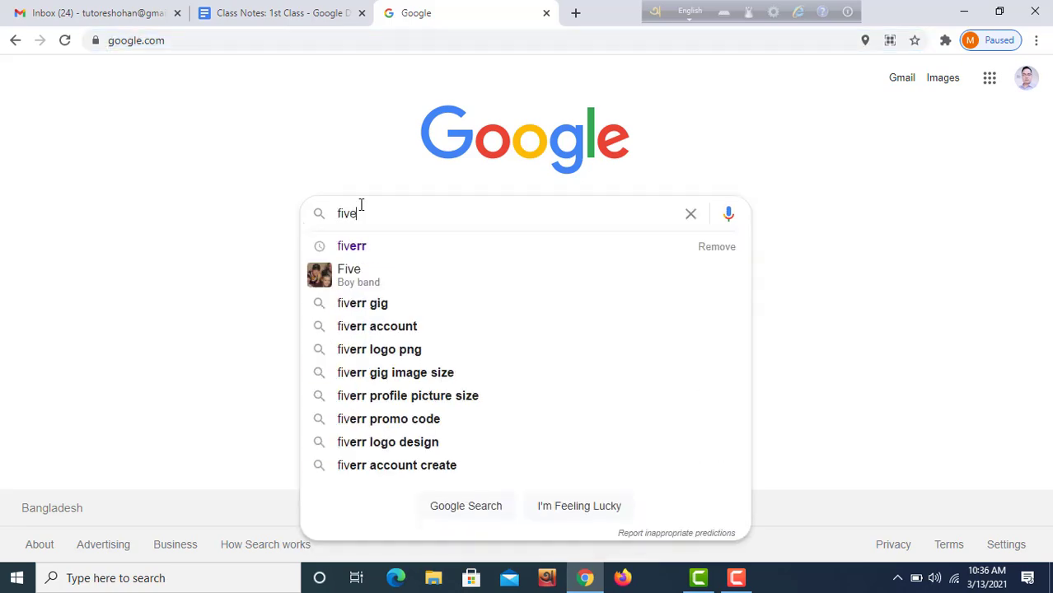
type("r")
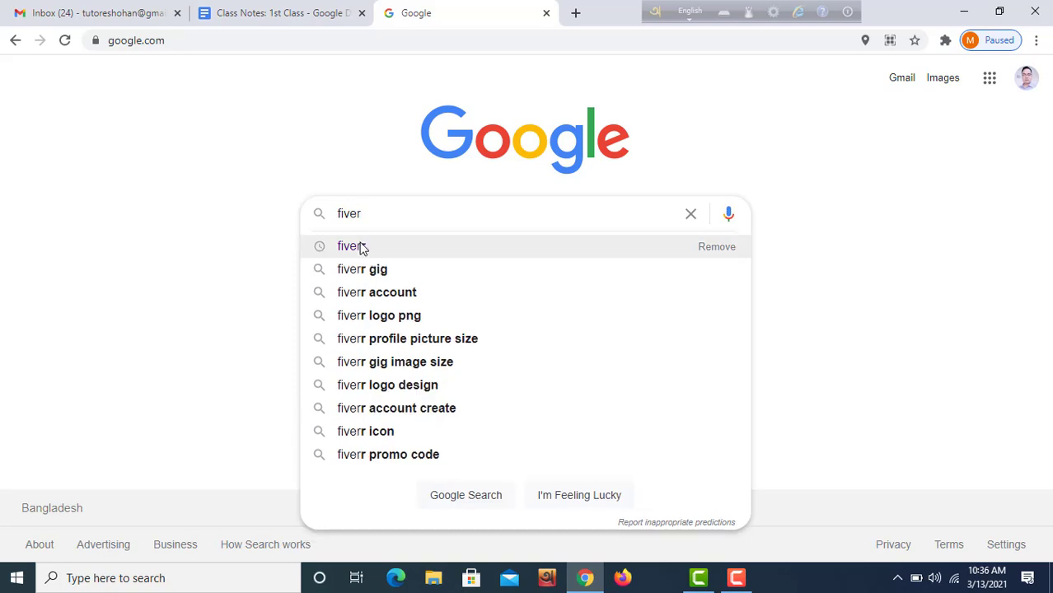
left_click(361, 248)
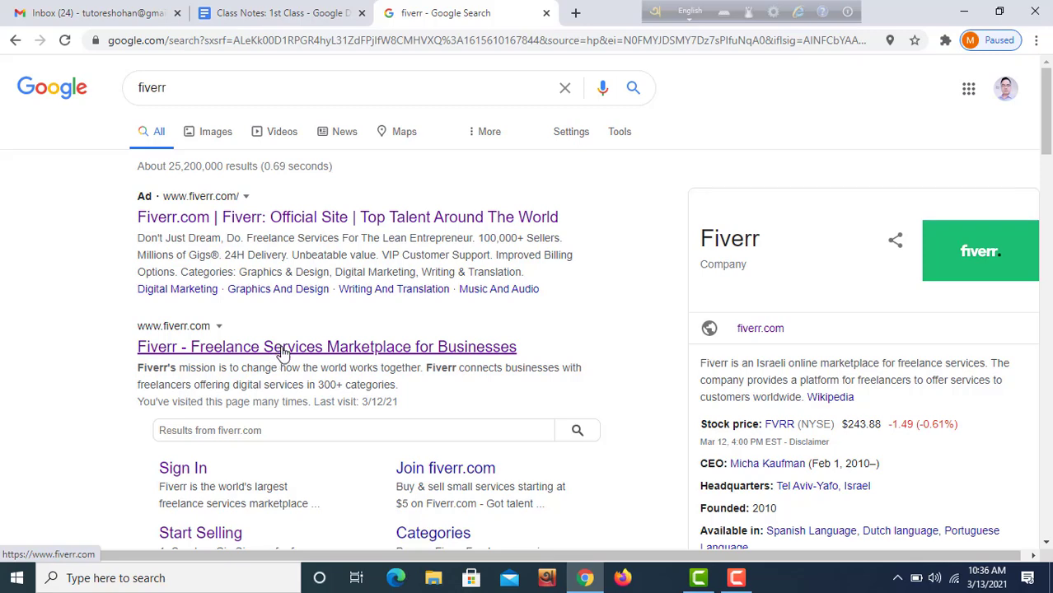
left_click(282, 353)
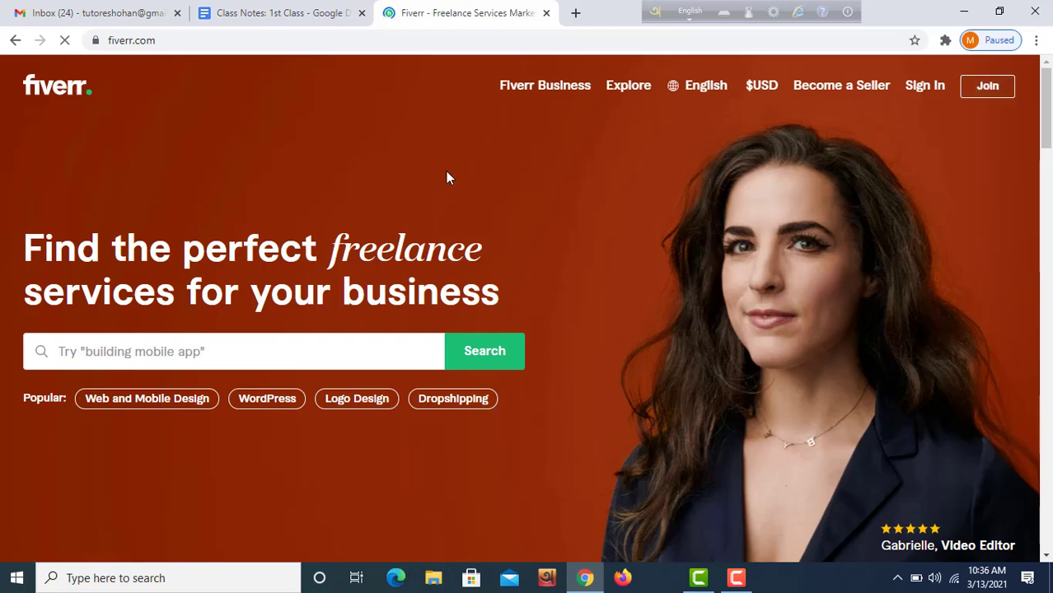
Step: Open an empty new tab beside the Fiverr homepage
left_click(576, 14)
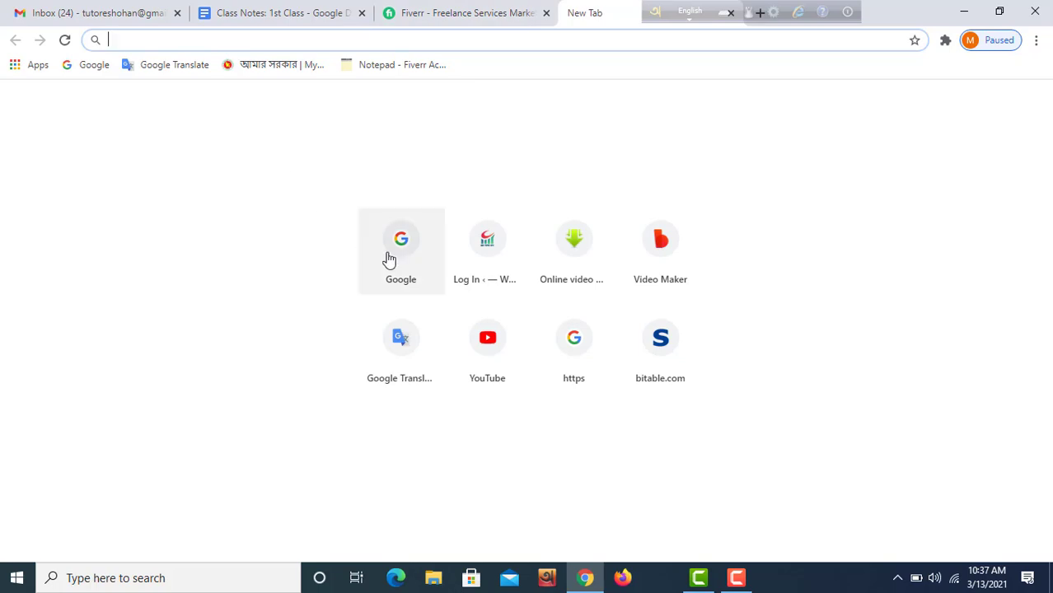
Step: Go from the Google homepage to Gmail and sign out of the Google account
left_click(399, 247)
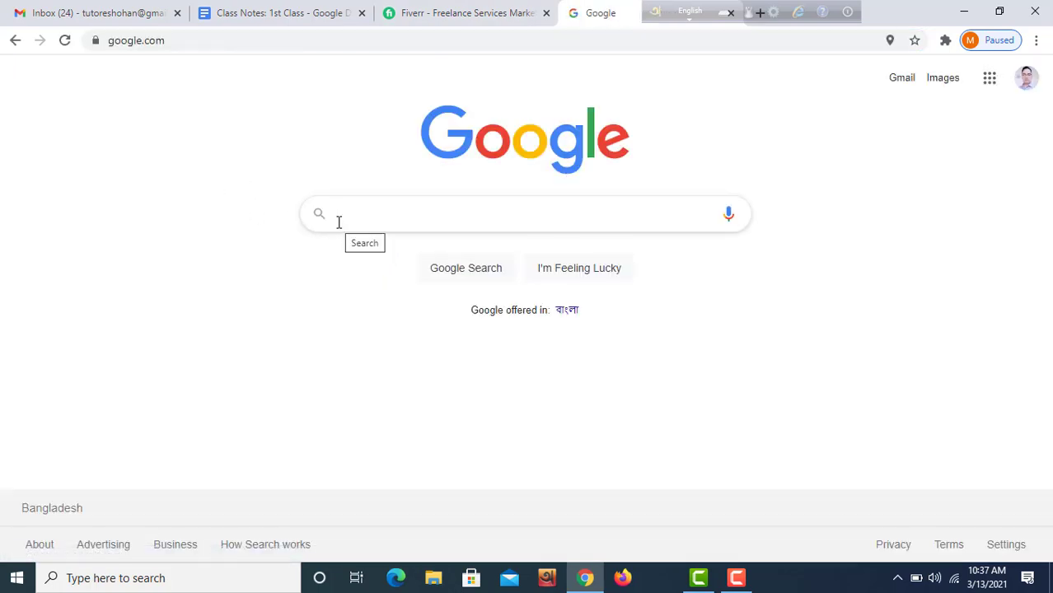
left_click(900, 80)
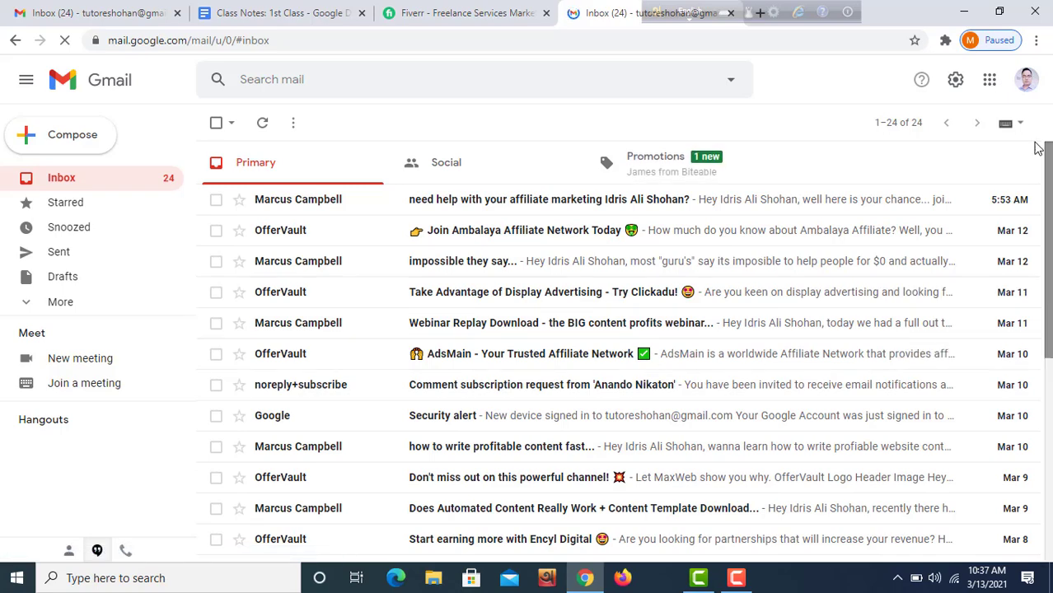
left_click(1025, 80)
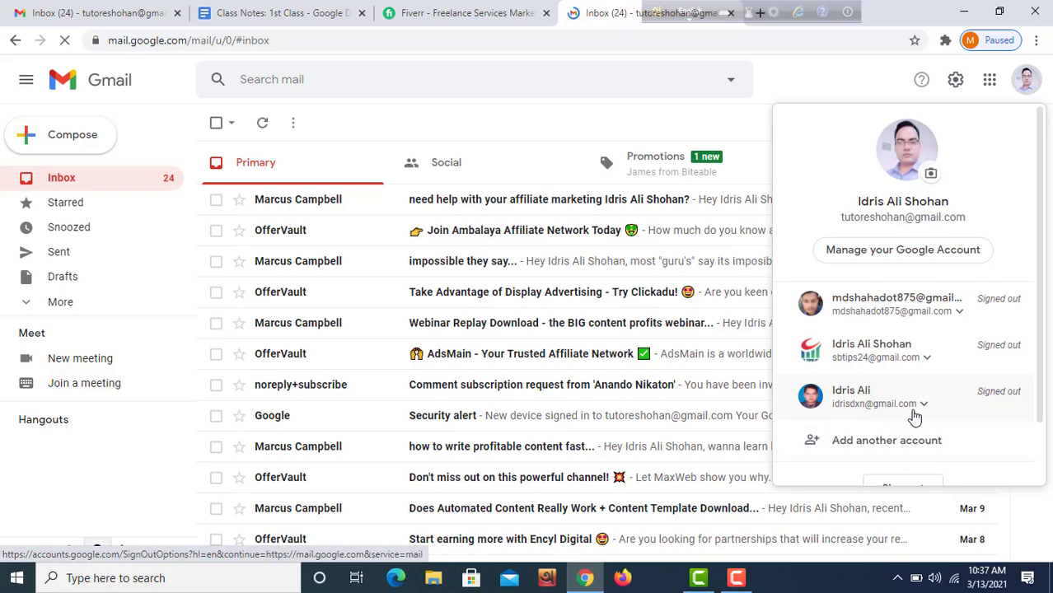
scroll(907, 437, "down", 1)
left_click(906, 418)
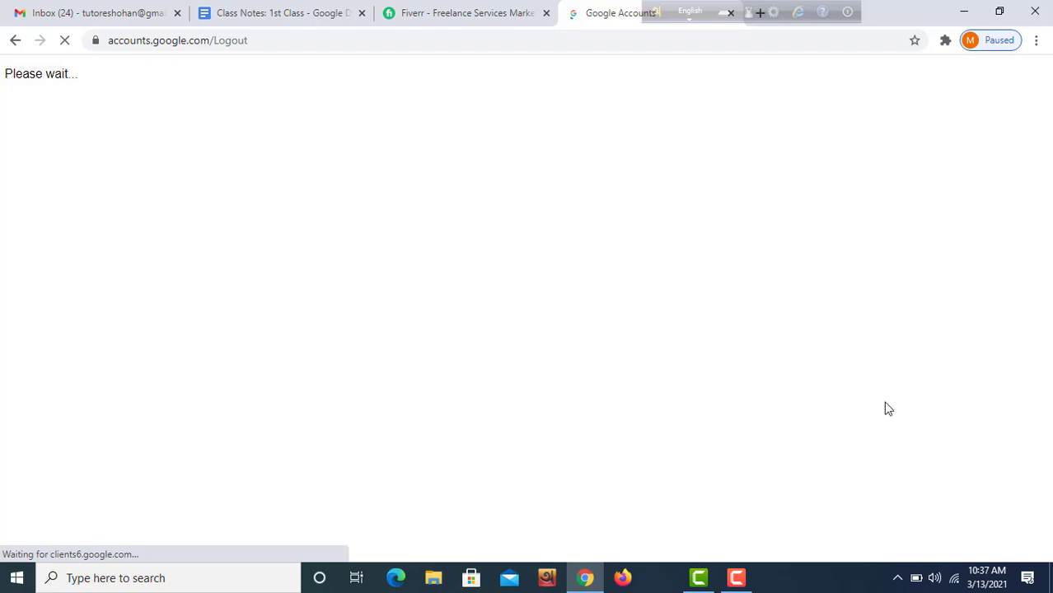
Step: Wait on the logout page until it redirects to the 'Loading Gmail' screen
left_click(737, 579)
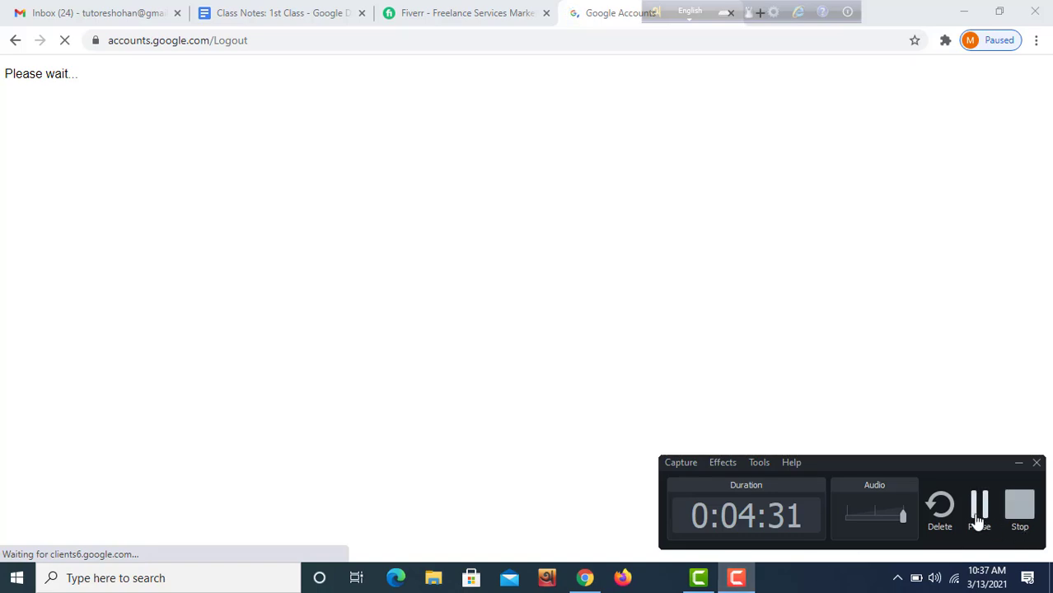
left_click(972, 511)
left_click(973, 515)
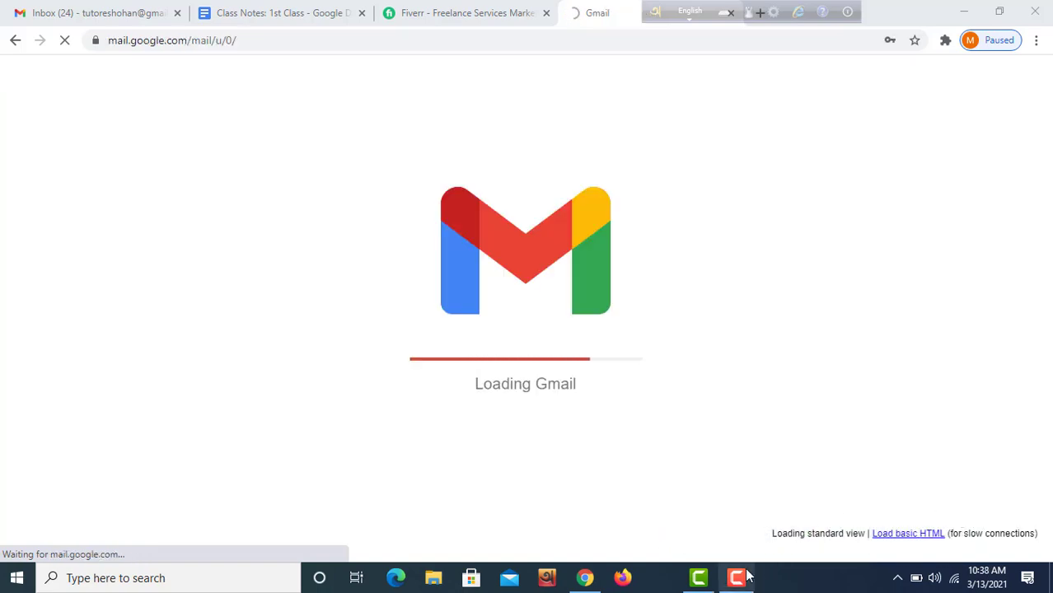
mouse_move(734, 581)
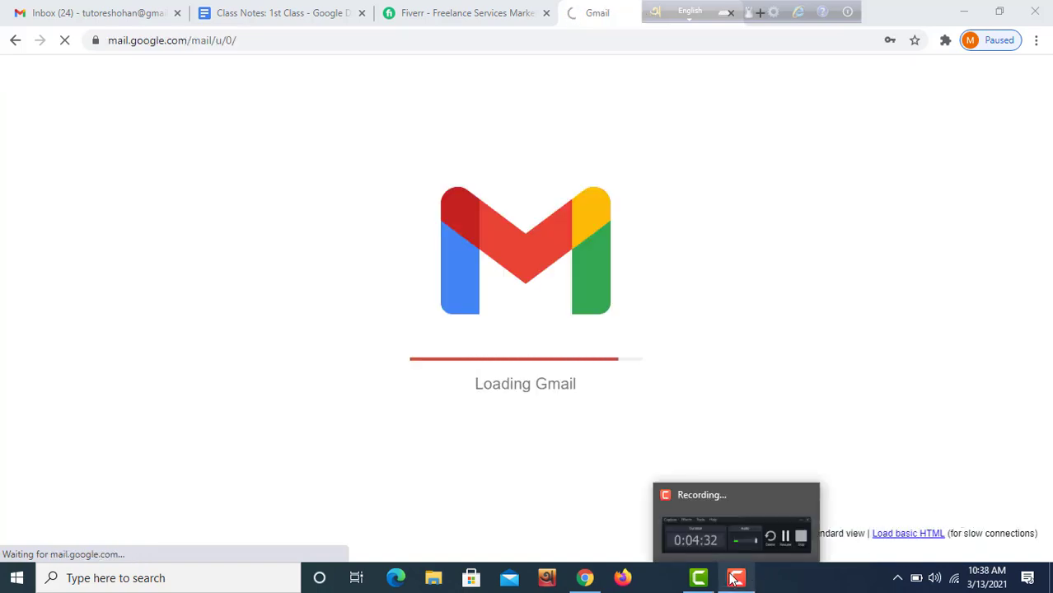
left_click(734, 581)
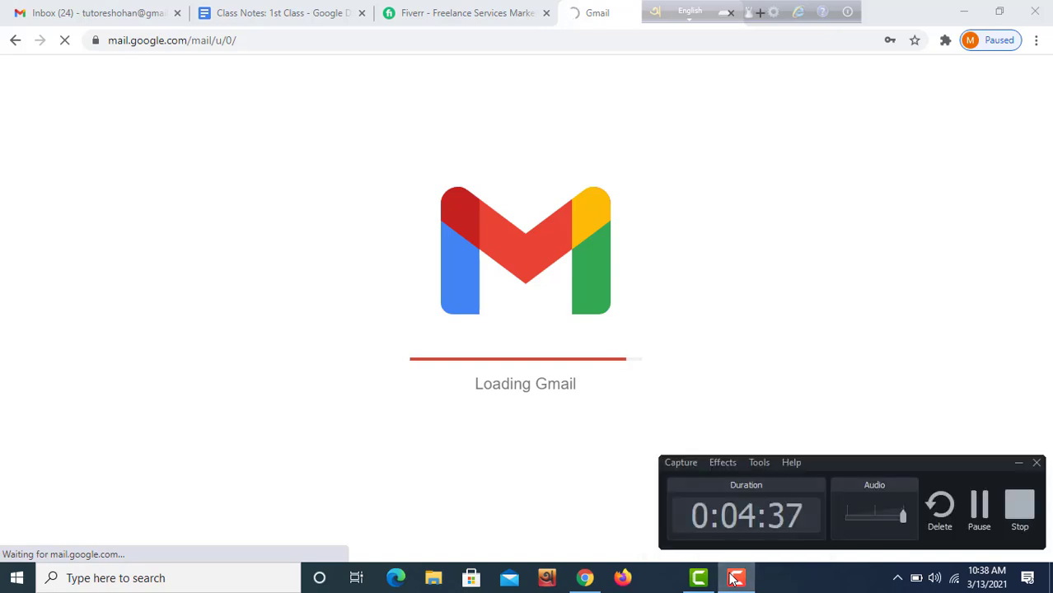
left_click(734, 581)
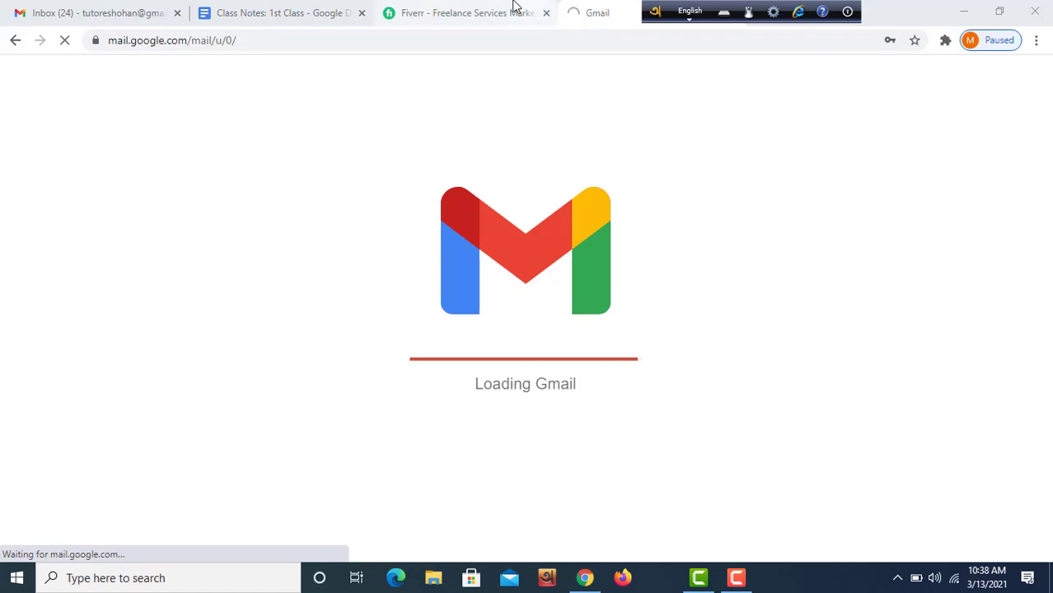
Step: Exit the floating language toolbar from the Fiverr tab, then return to the loading Gmail tab
left_click(474, 17)
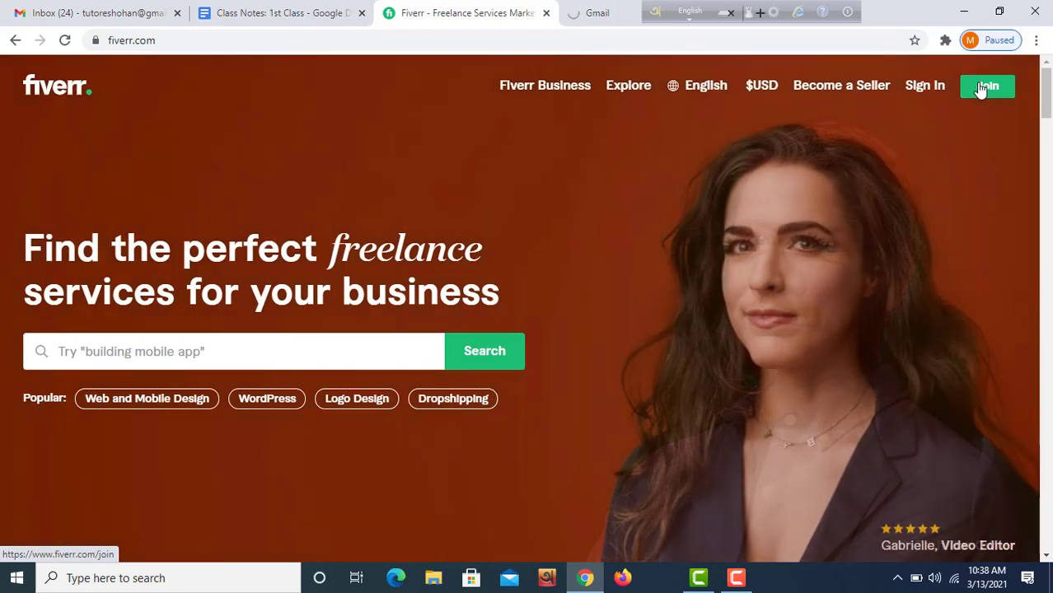
left_click(847, 11)
left_click(857, 50)
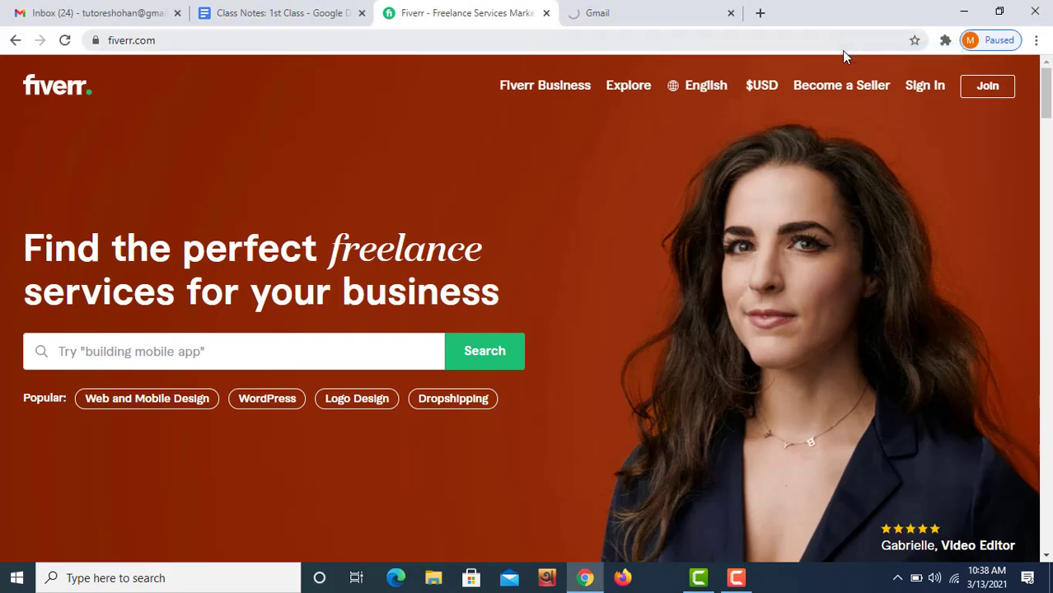
left_click(620, 17)
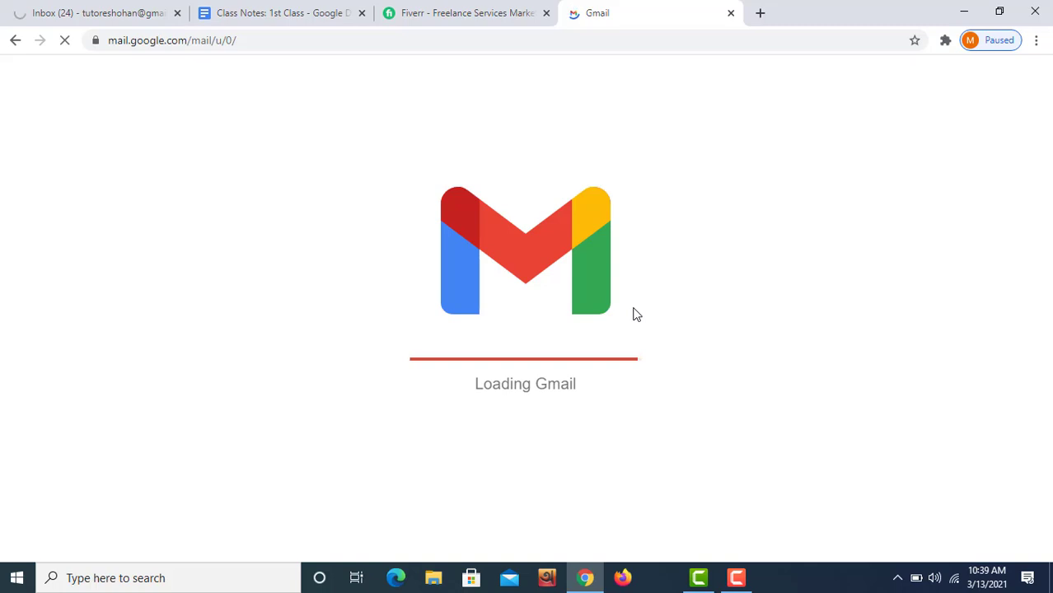
Step: Go back to Fiverr and dismiss the Join Fiverr sign-up dialog
left_click(480, 11)
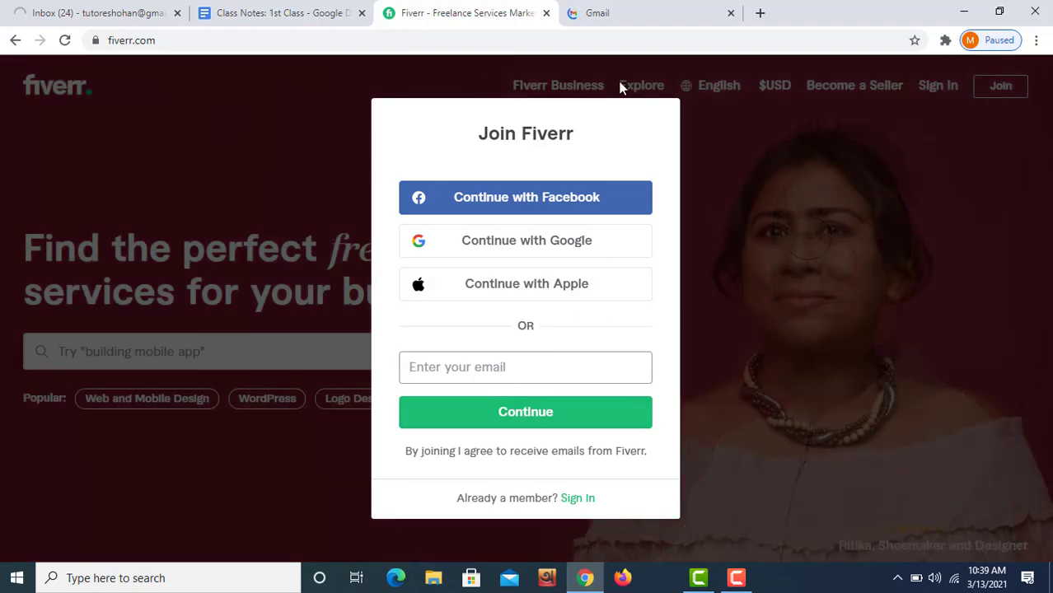
left_click(639, 16)
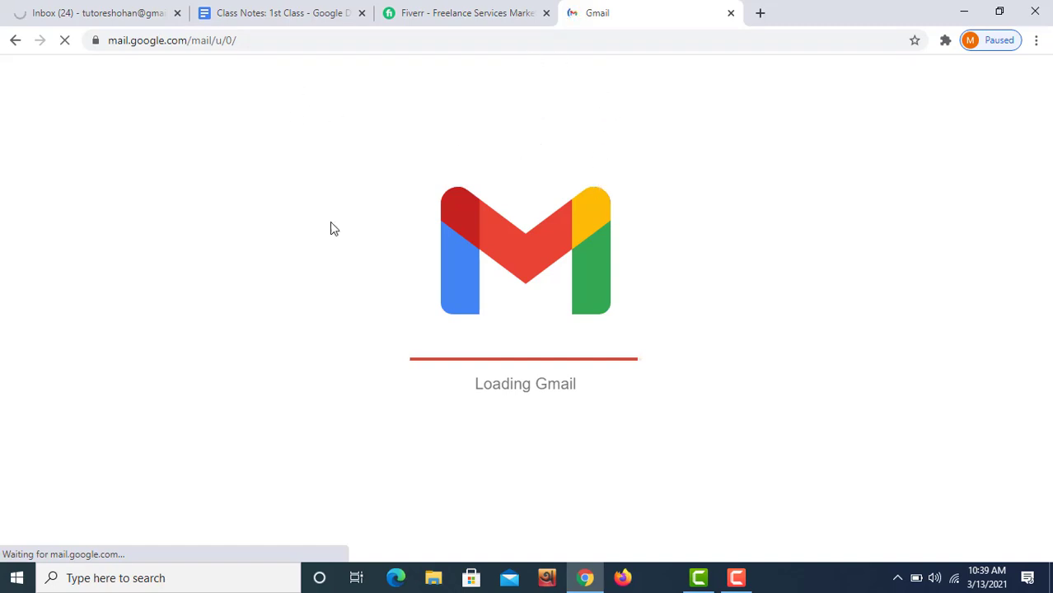
left_click(489, 18)
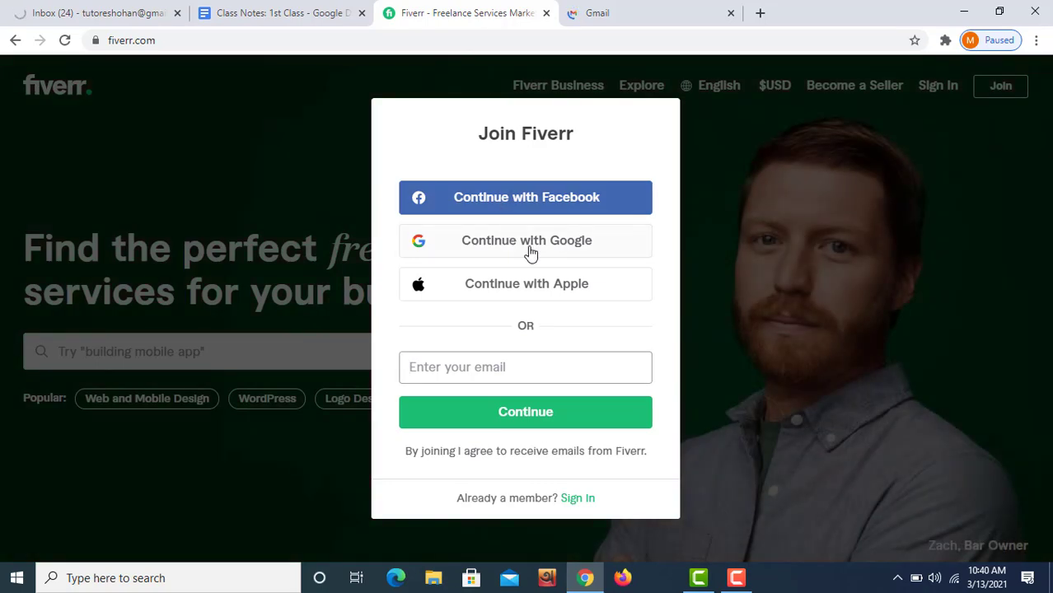
left_click(435, 369)
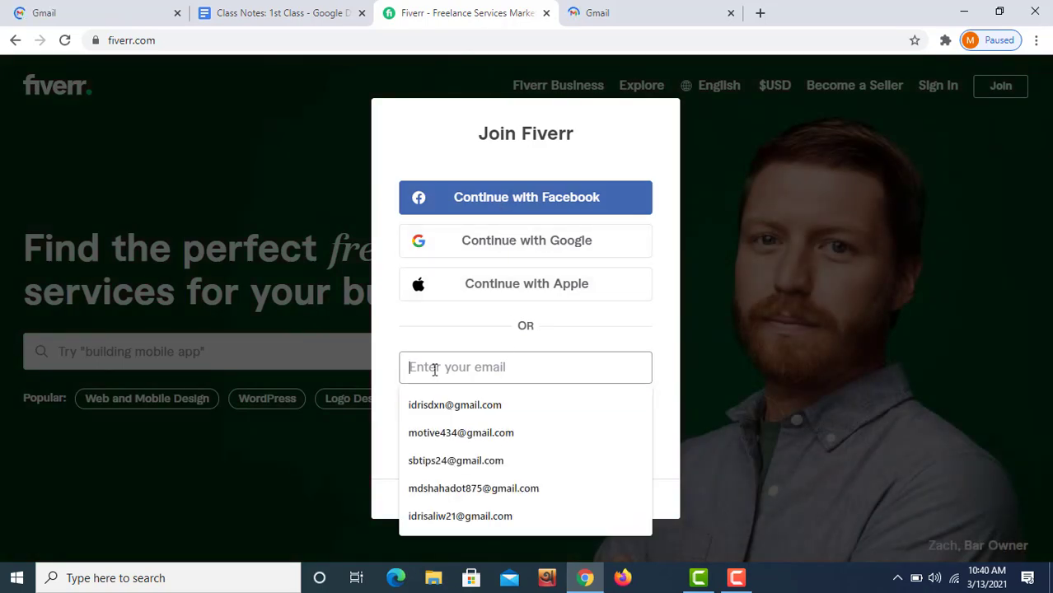
left_click(853, 352)
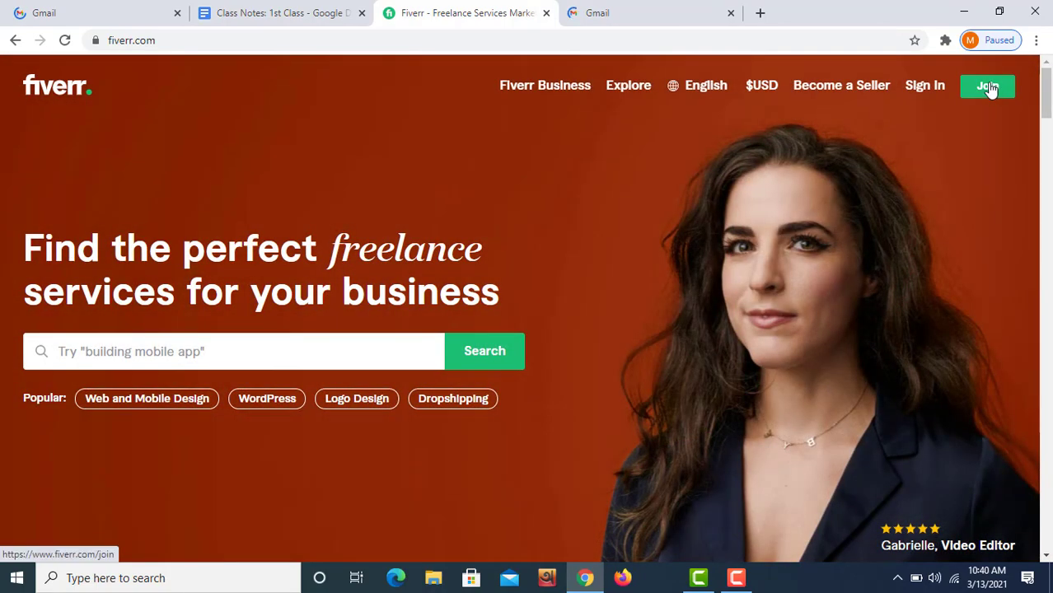
Step: Bring up the Join Fiverr dialog, then switch to the still-loading Gmail tab
left_click(984, 88)
left_click(667, 14)
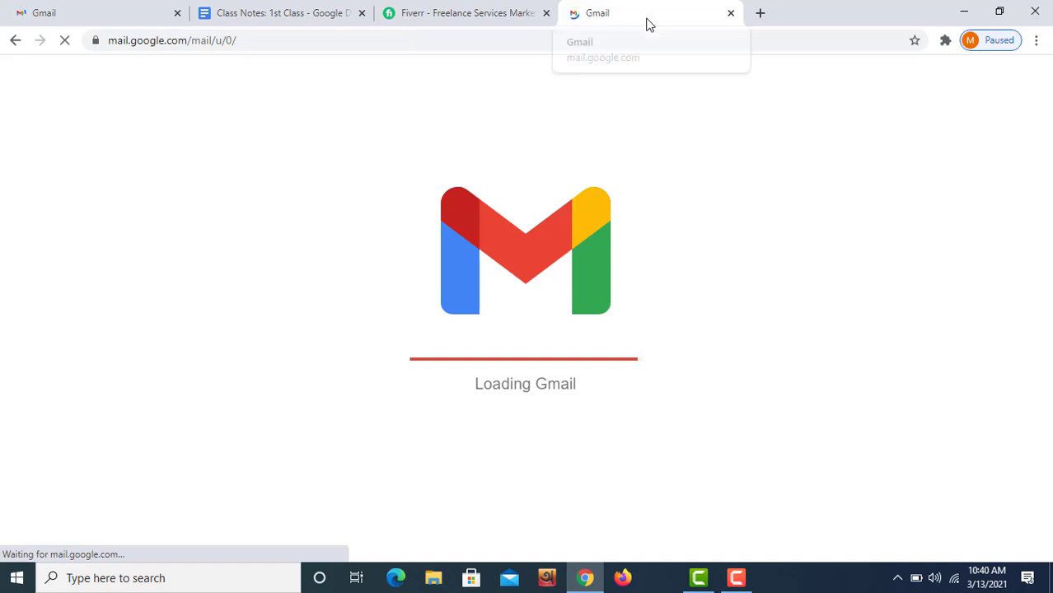
Step: Reload the stuck Gmail tab and wait for the inbox showing 141 messages
right_click(647, 23)
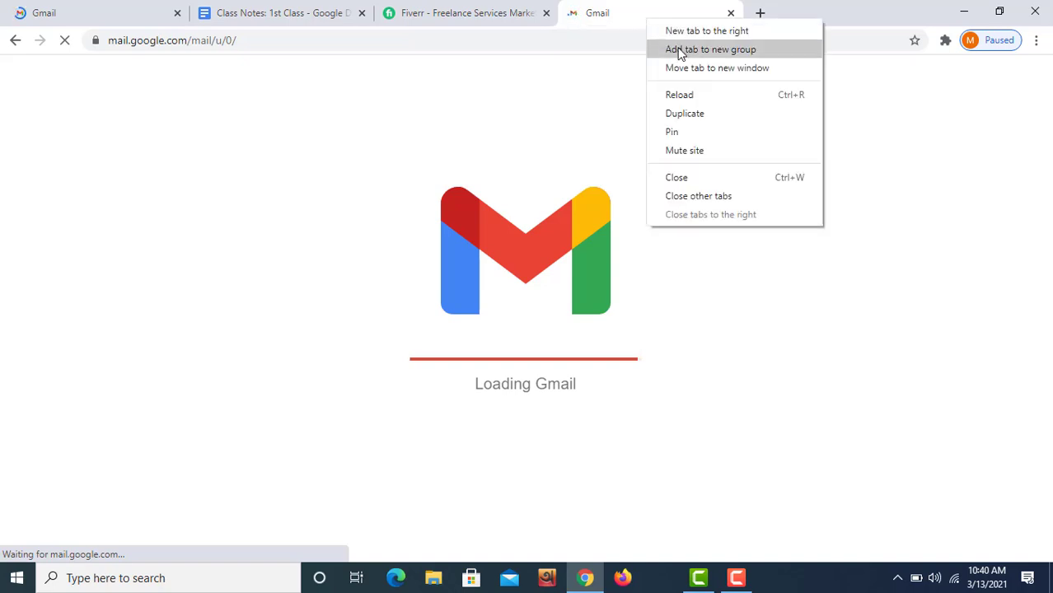
left_click(698, 96)
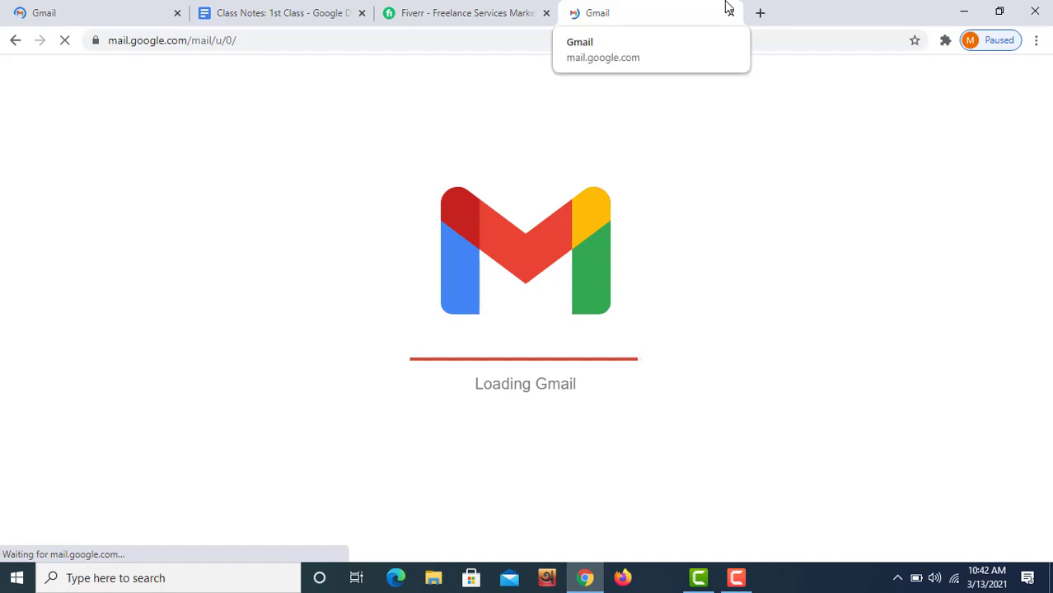
left_click(733, 583)
Step: Search the Gmail mailbox for 'fiverr'
left_click(980, 502)
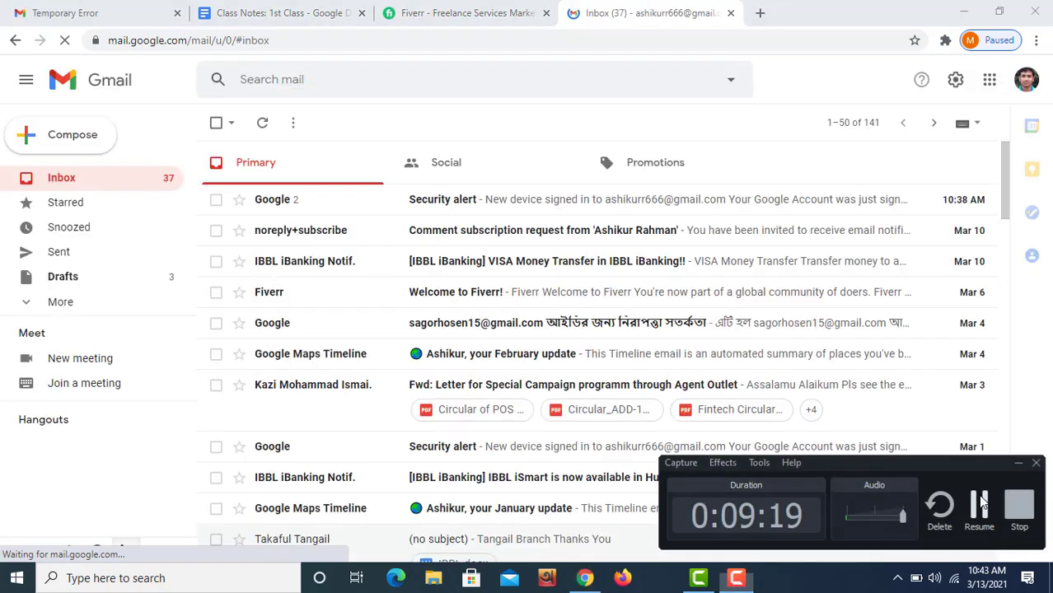
left_click(979, 502)
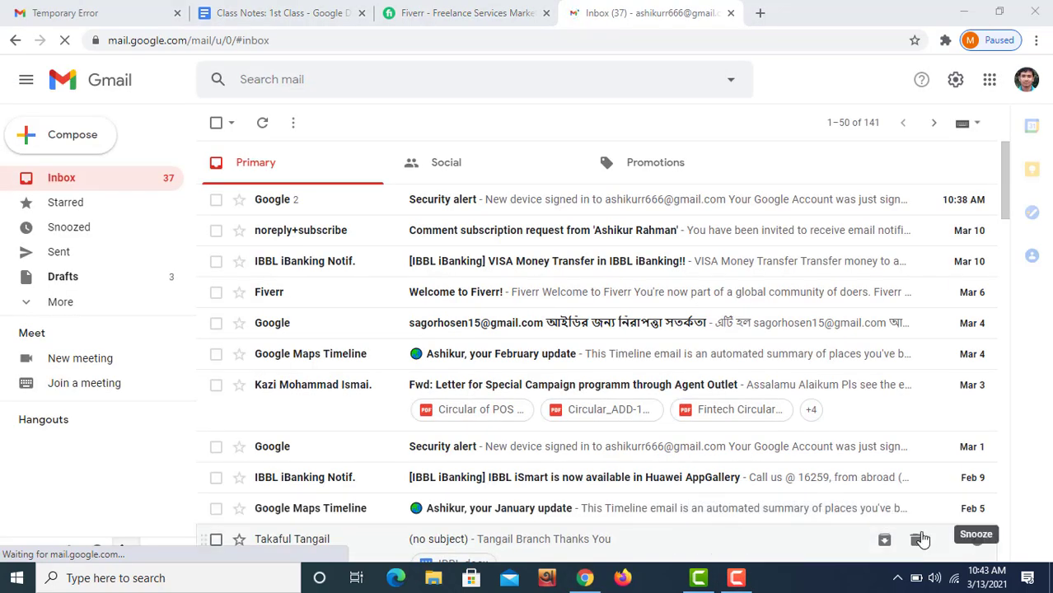
left_click(321, 76)
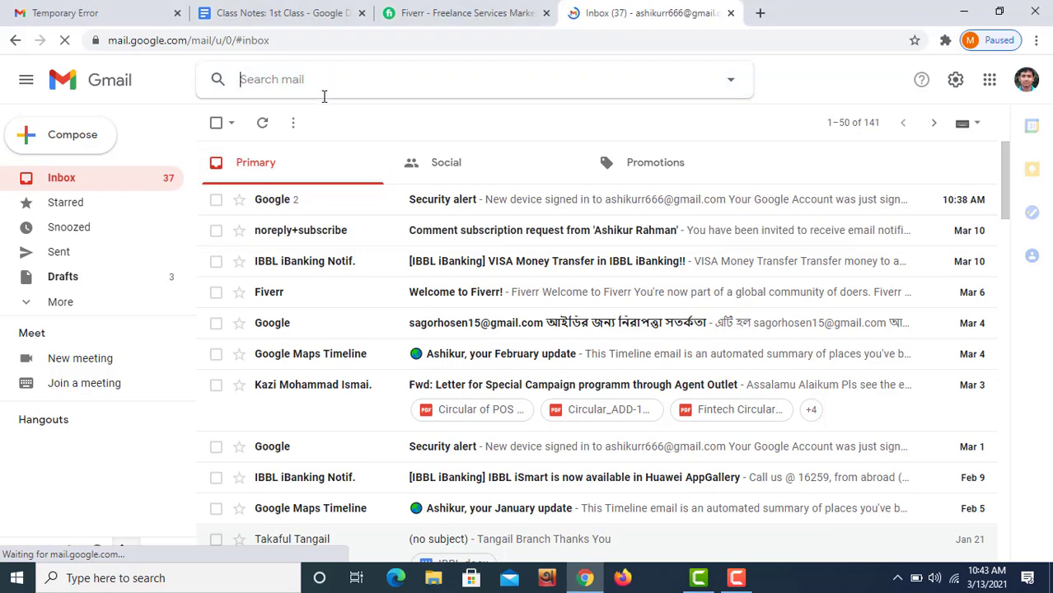
type("five")
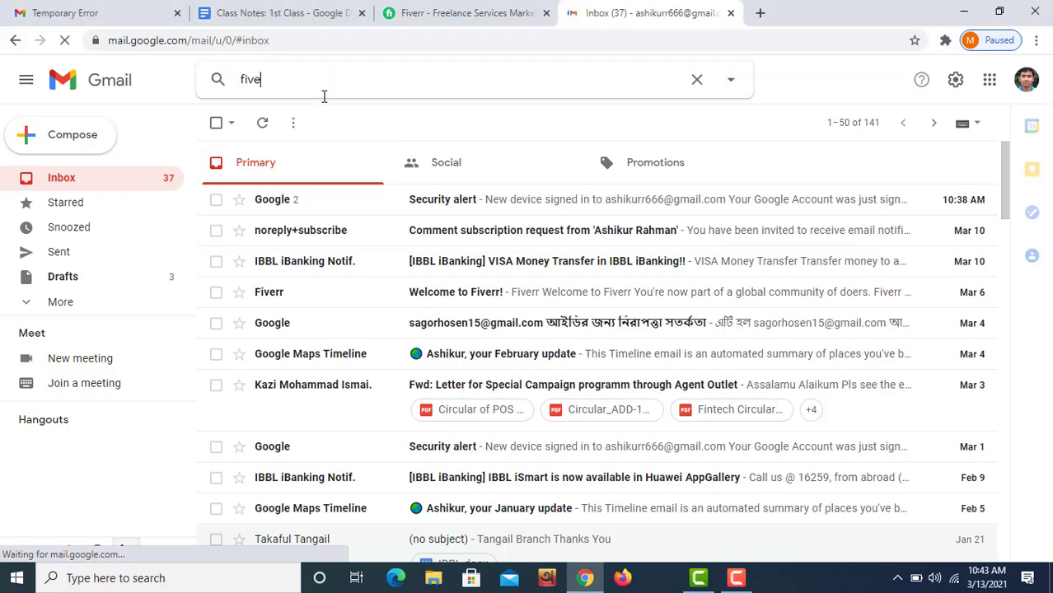
type("rr")
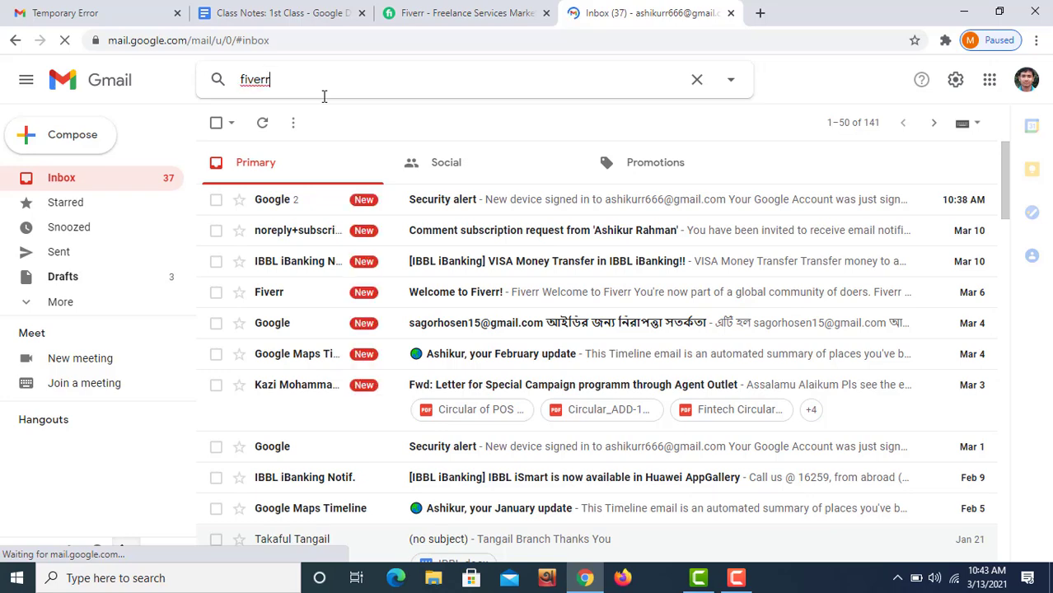
key("Return")
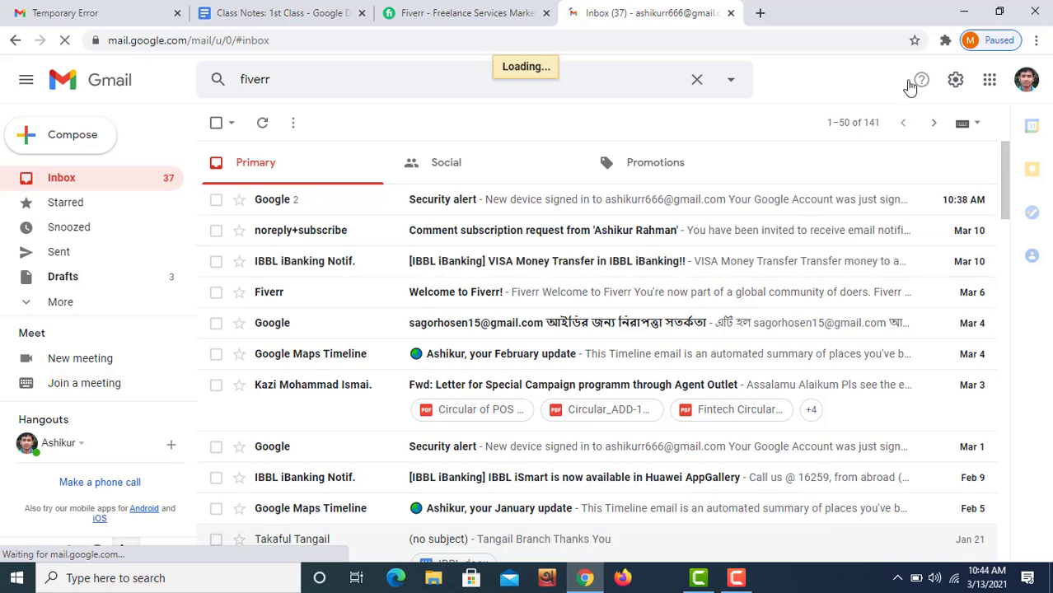
Step: Select and copy the signed-in account's email address from Gmail's Google account panel
left_click(1025, 82)
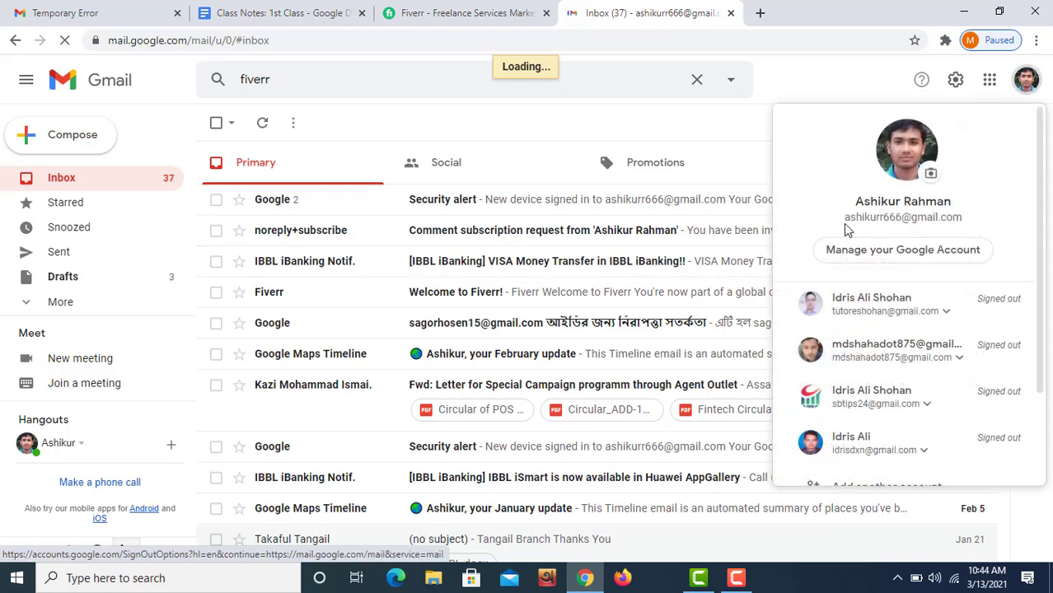
left_click_drag(844, 221, 972, 224)
key("ctrl+c")
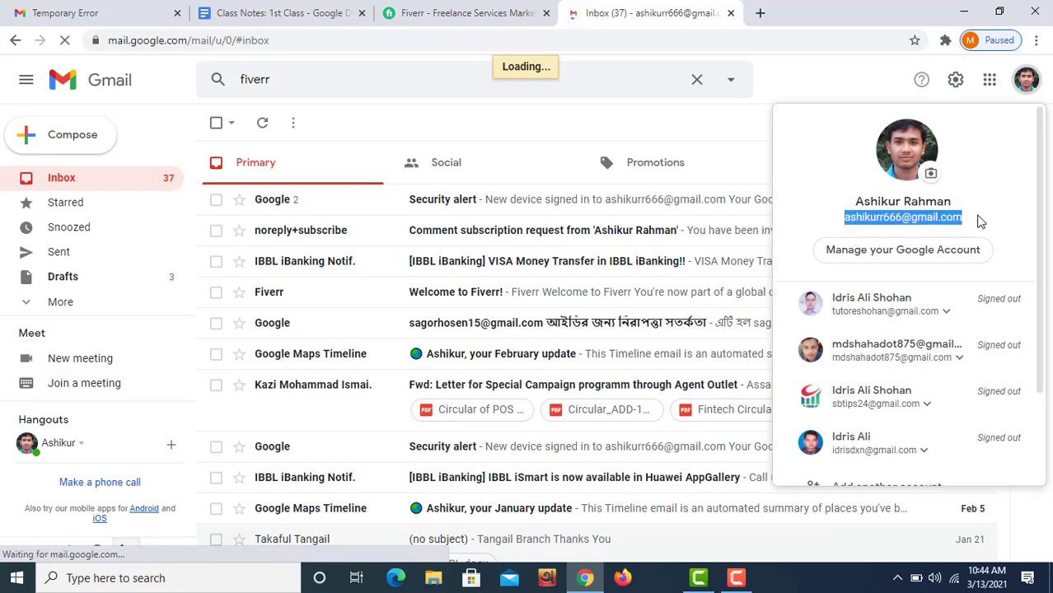
key("Escape")
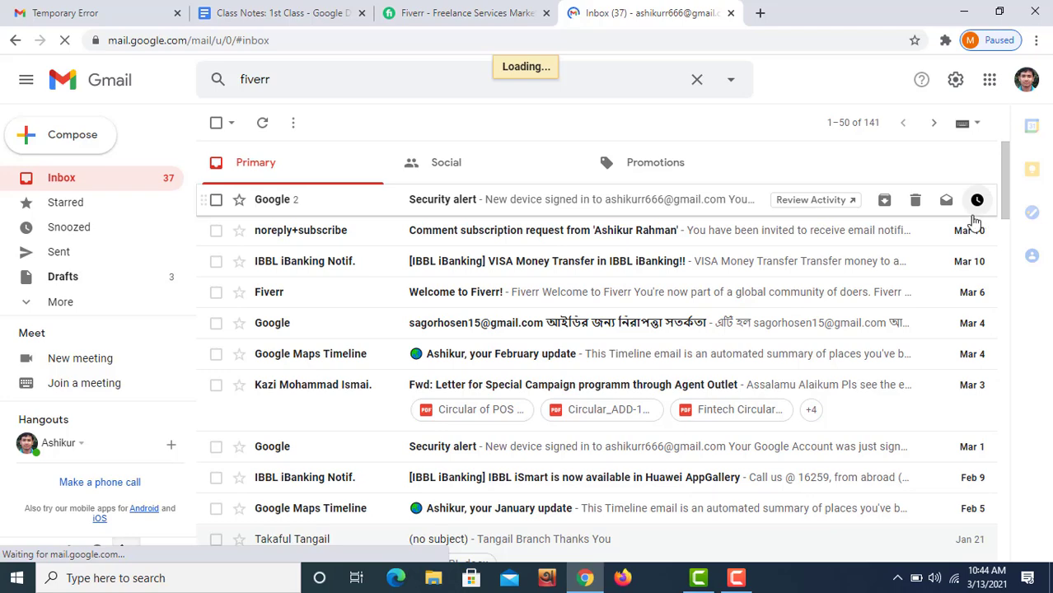
left_click(1025, 94)
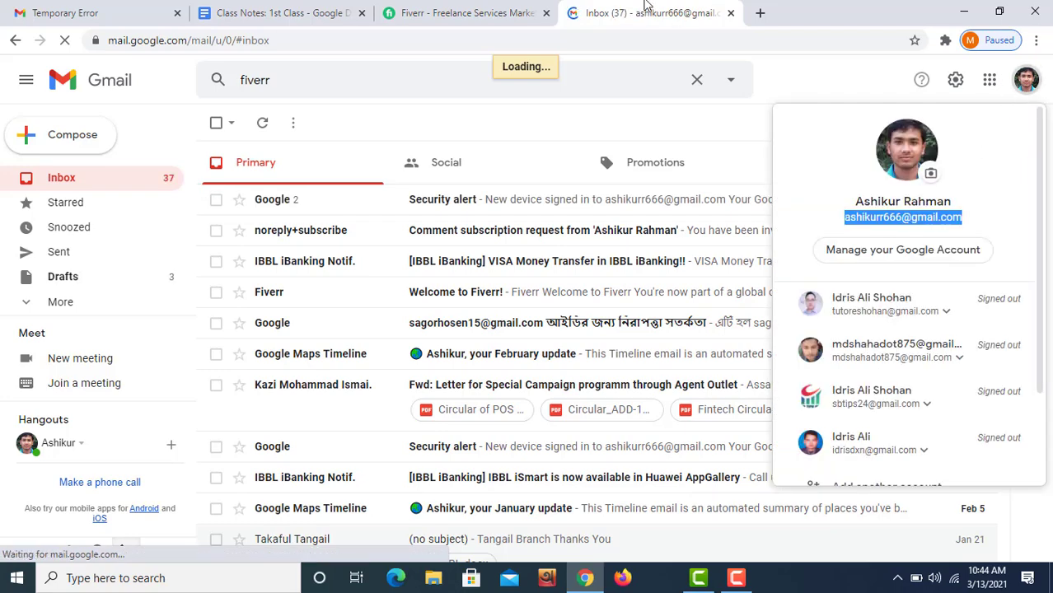
Step: Paste the copied Gmail address into Fiverr's Join email field and submit it
left_click(451, 11)
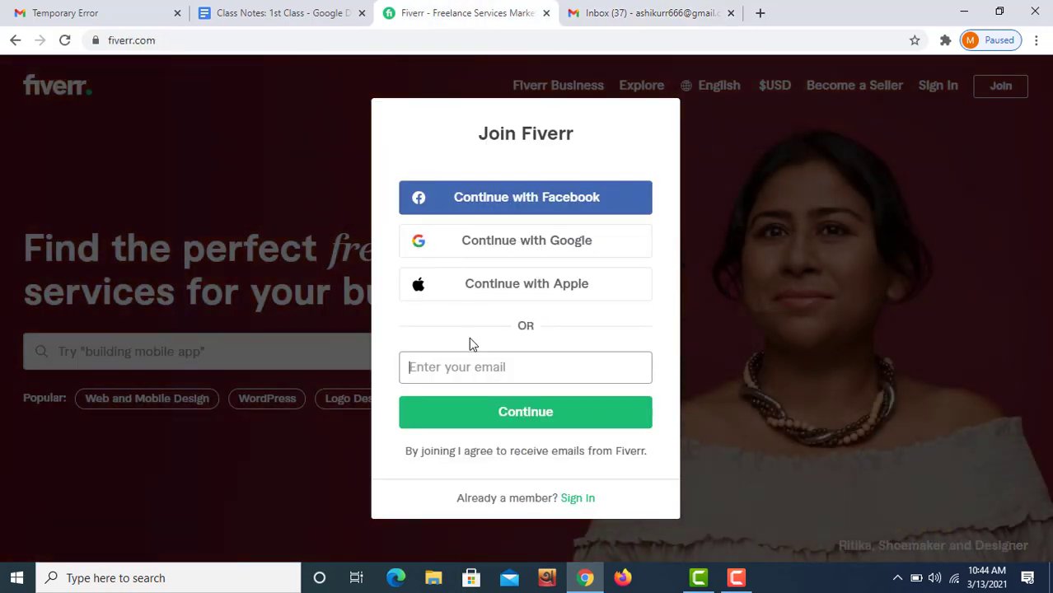
left_click(460, 371)
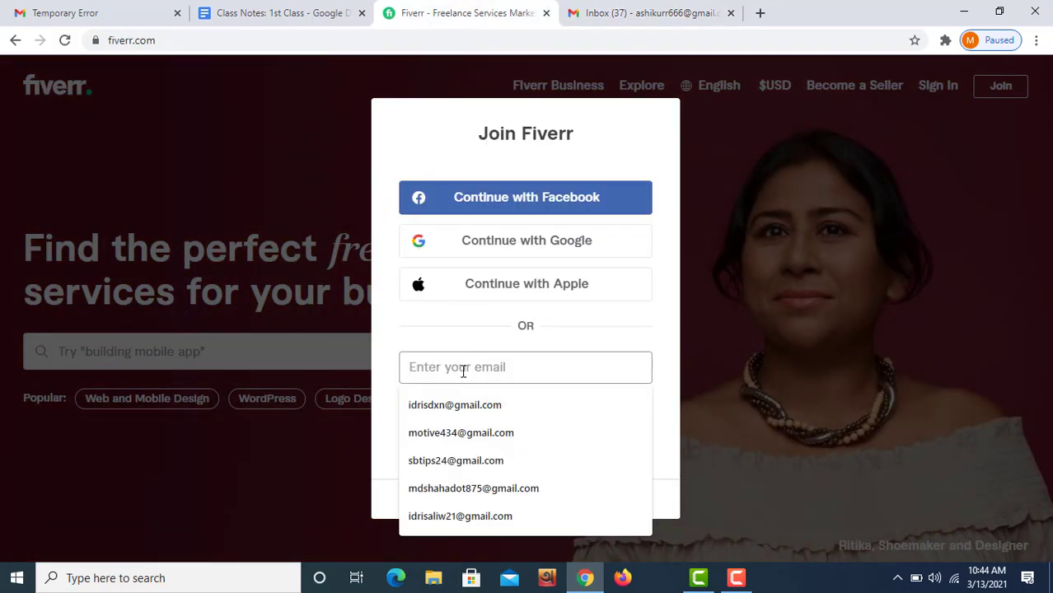
key("ctrl+v")
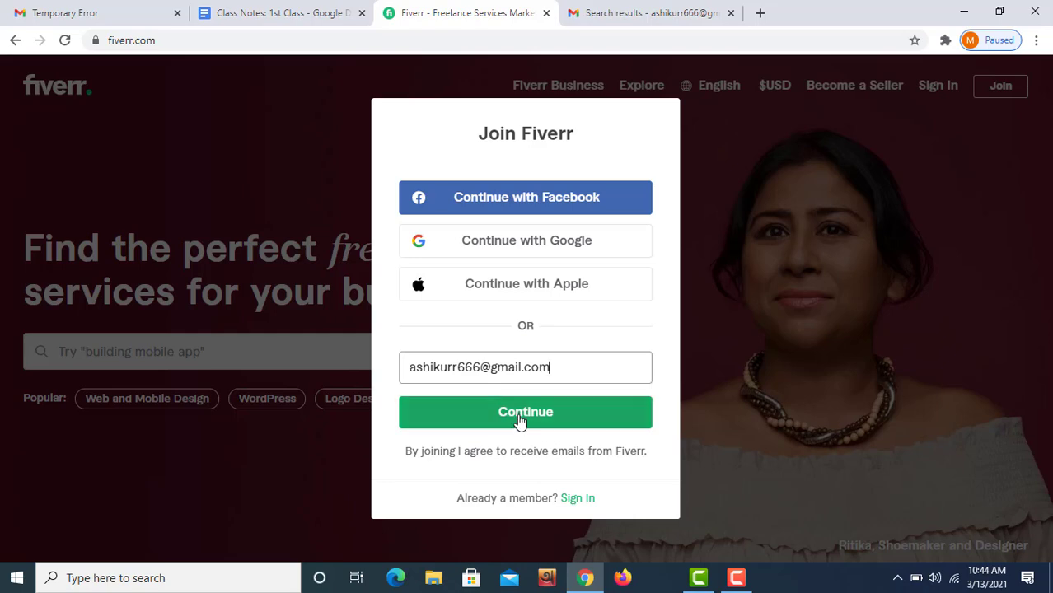
left_click(521, 419)
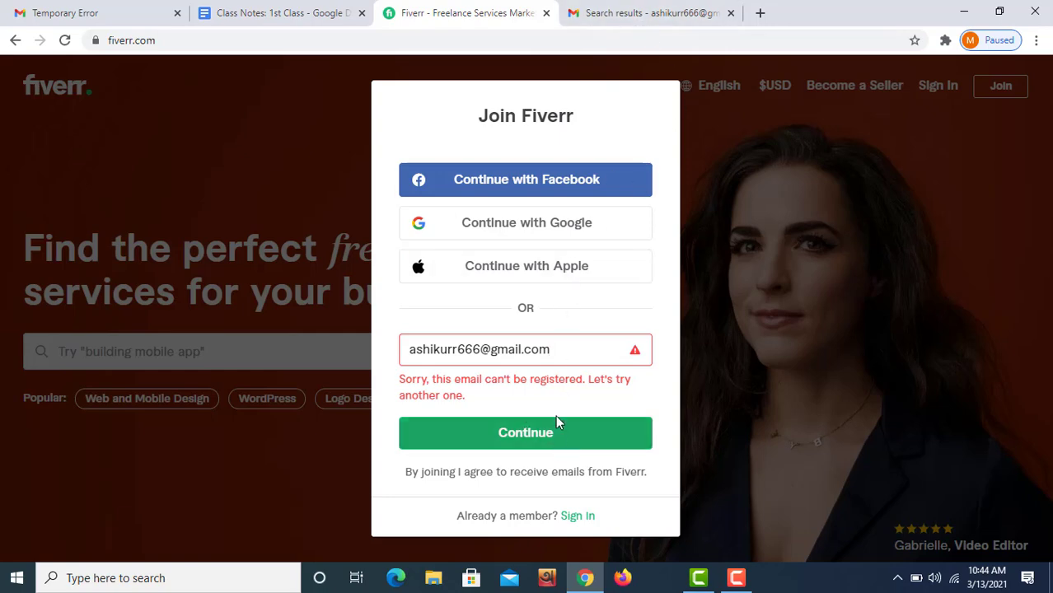
Step: Close the account panel, read through the Welcome to Fiverr! email, then go back
left_click(624, 16)
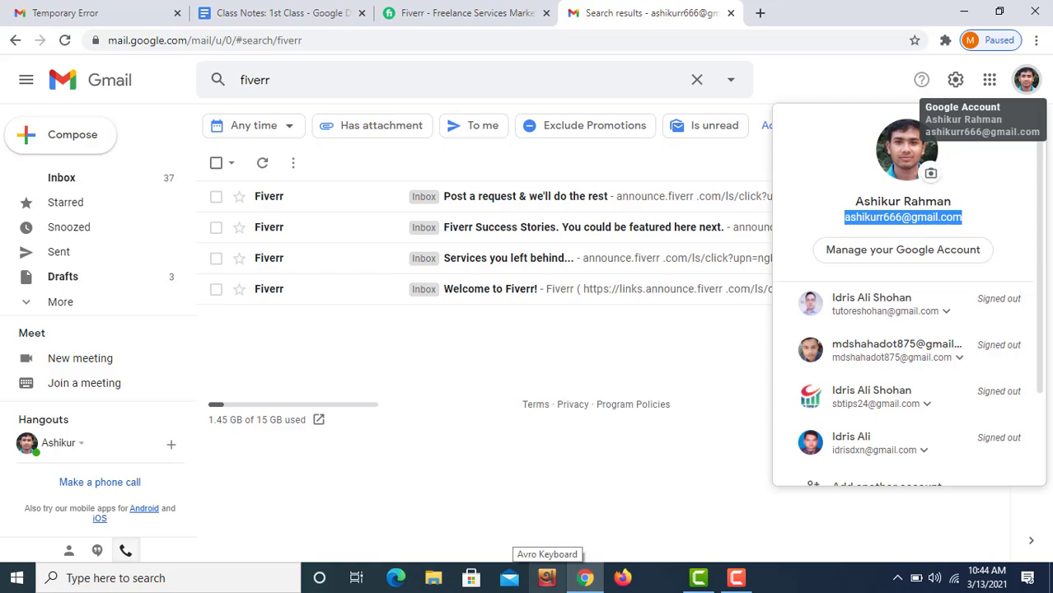
left_click(462, 489)
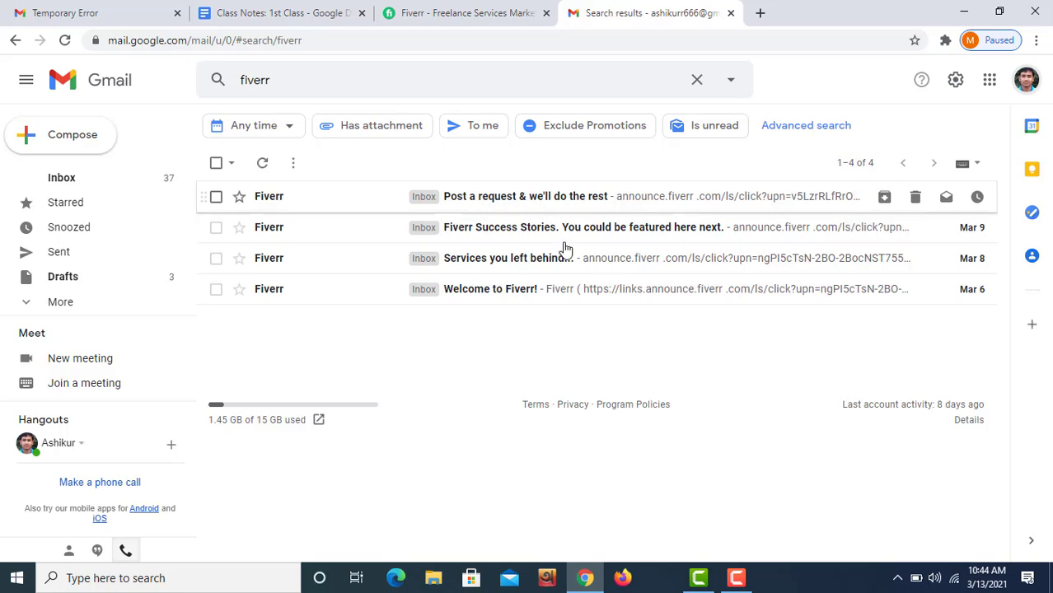
left_click(520, 294)
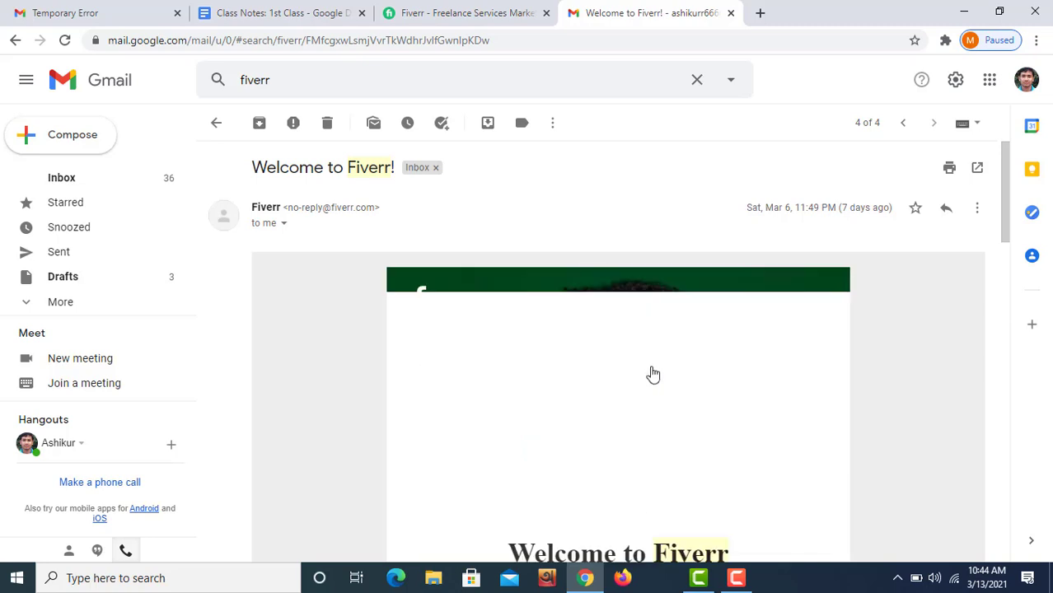
scroll(652, 375, "down", 4)
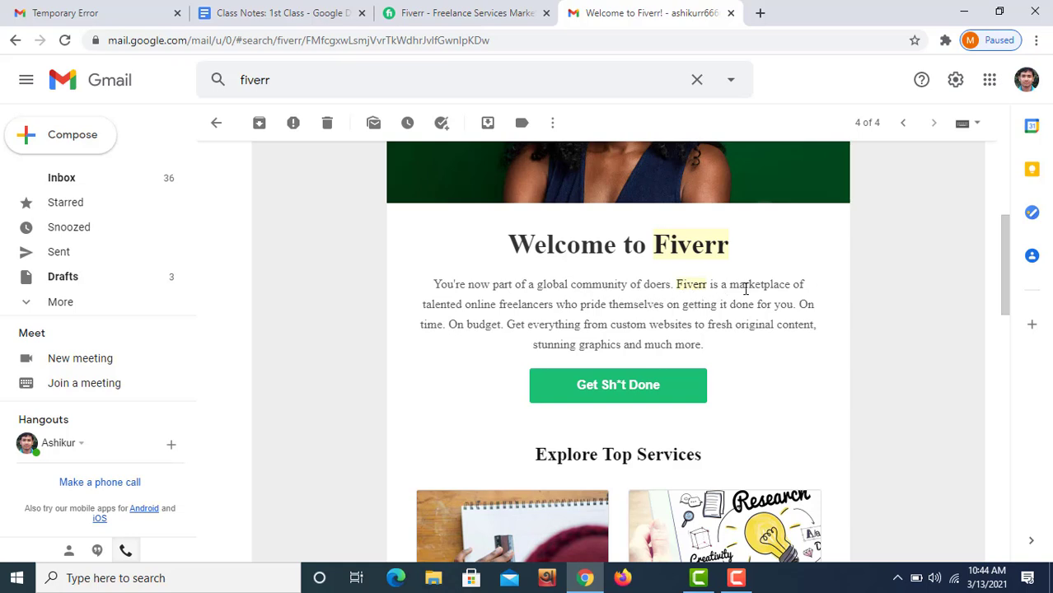
scroll(510, 322, "down", 5)
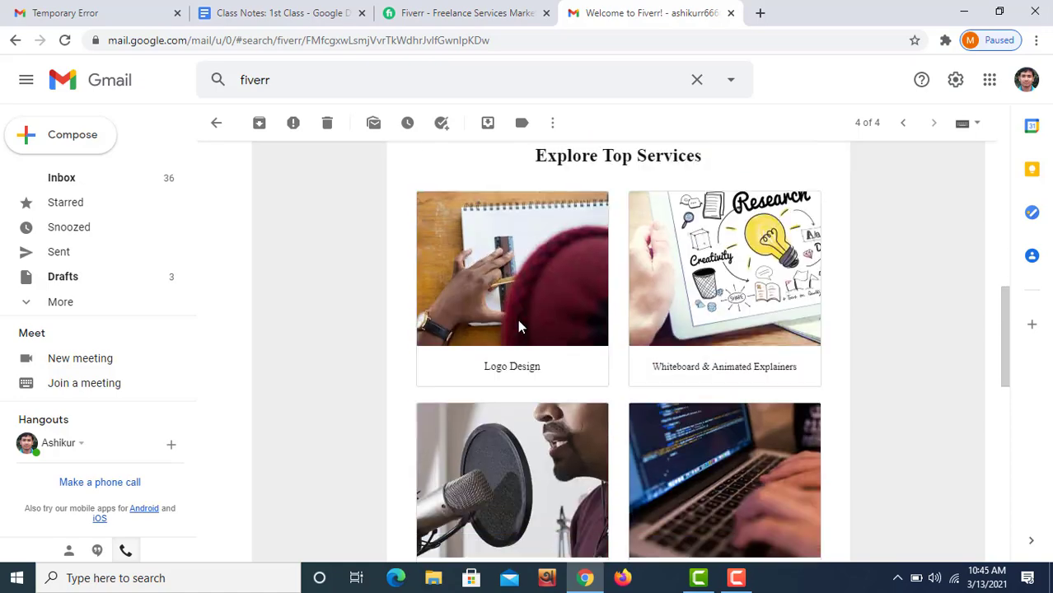
scroll(587, 338, "down", 12)
scroll(607, 347, "up", 15)
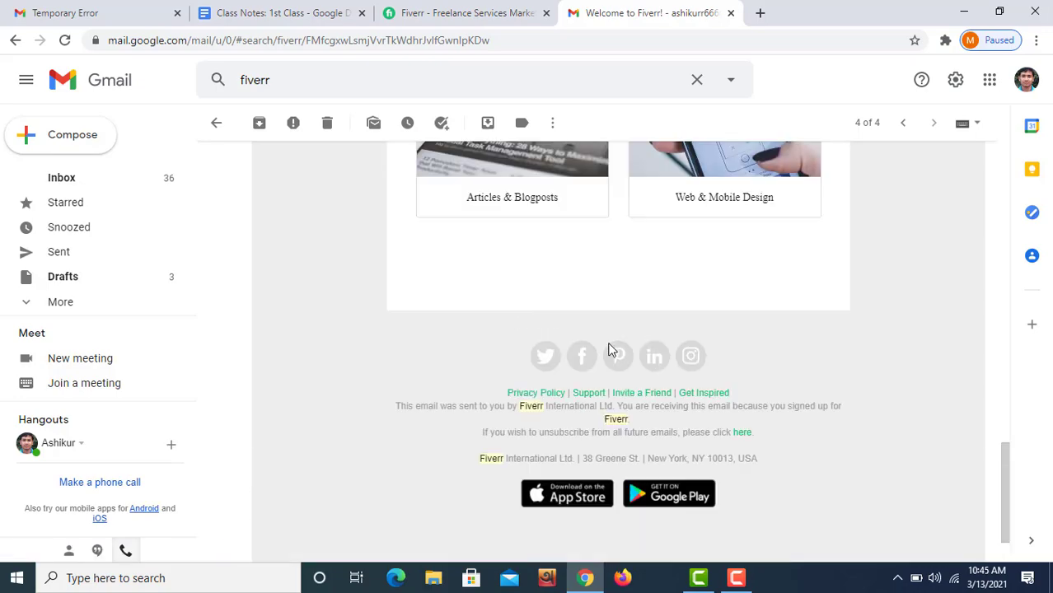
scroll(613, 345, "up", 5)
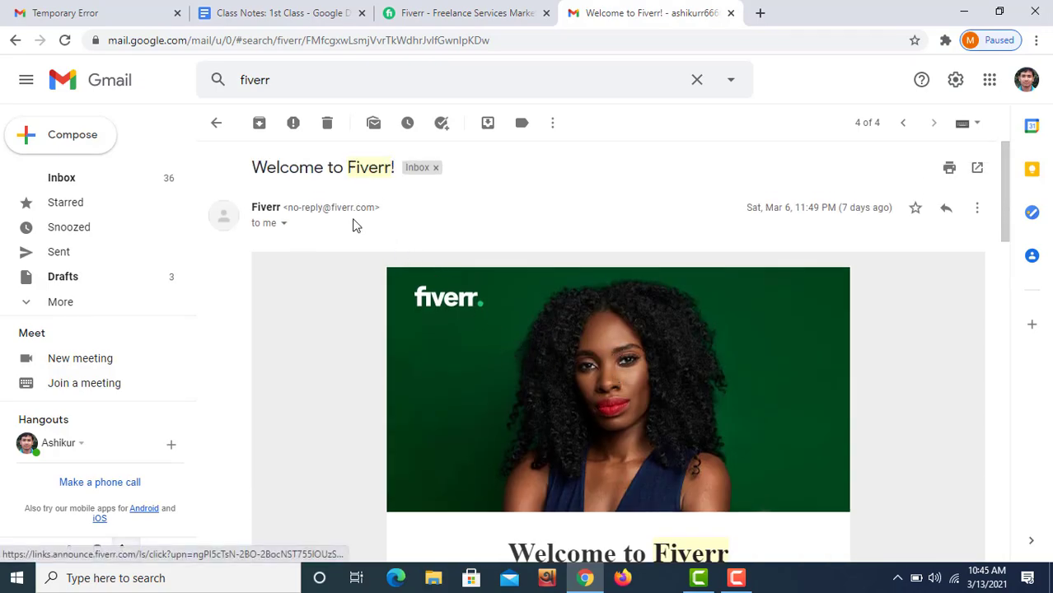
left_click(18, 43)
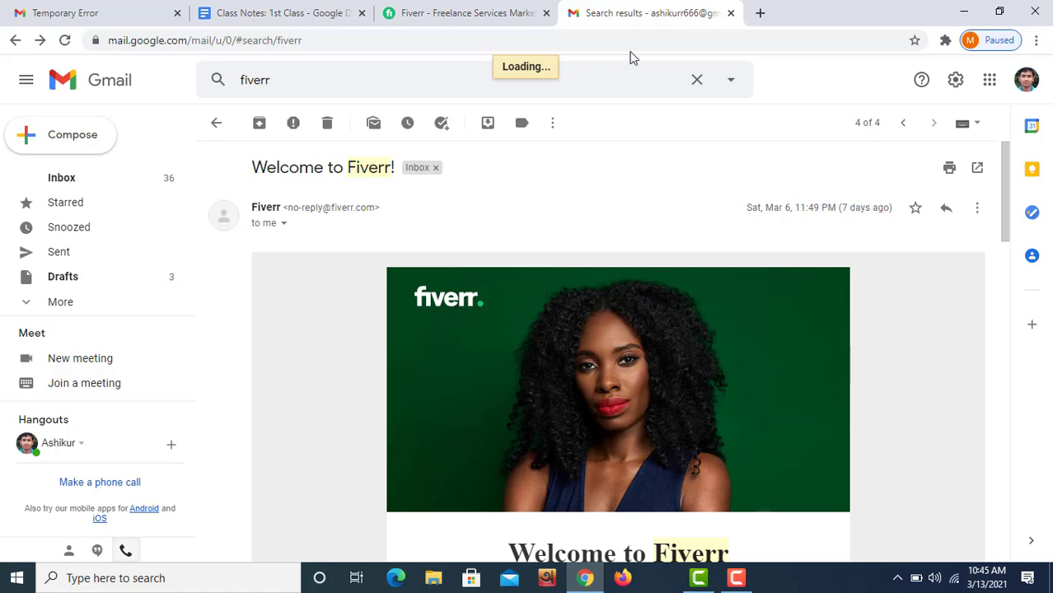
Step: Return to the Gmail inbox and browse the message list
left_click(14, 41)
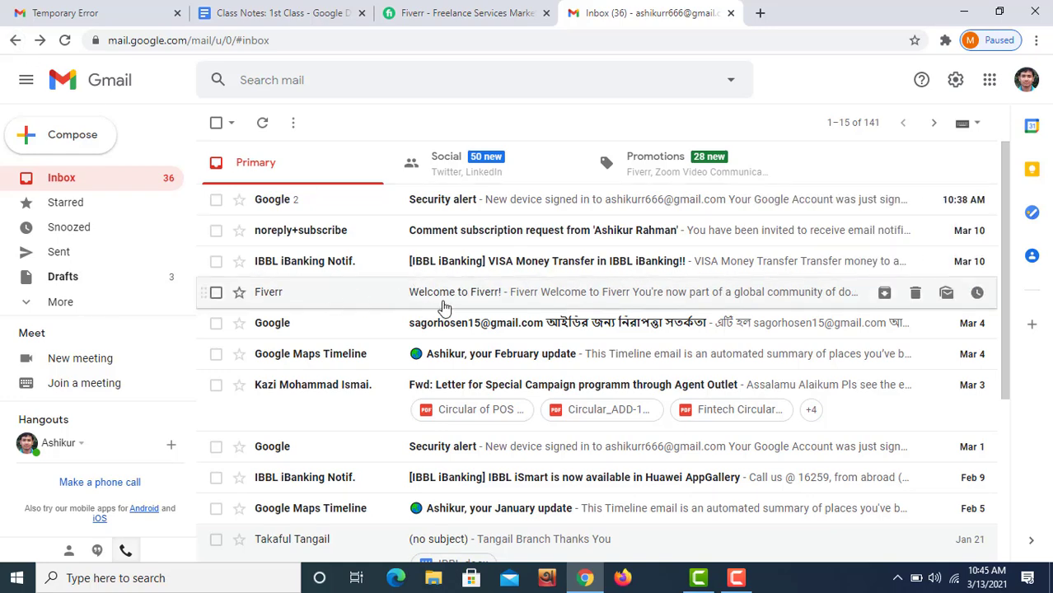
scroll(306, 306, "down", 3)
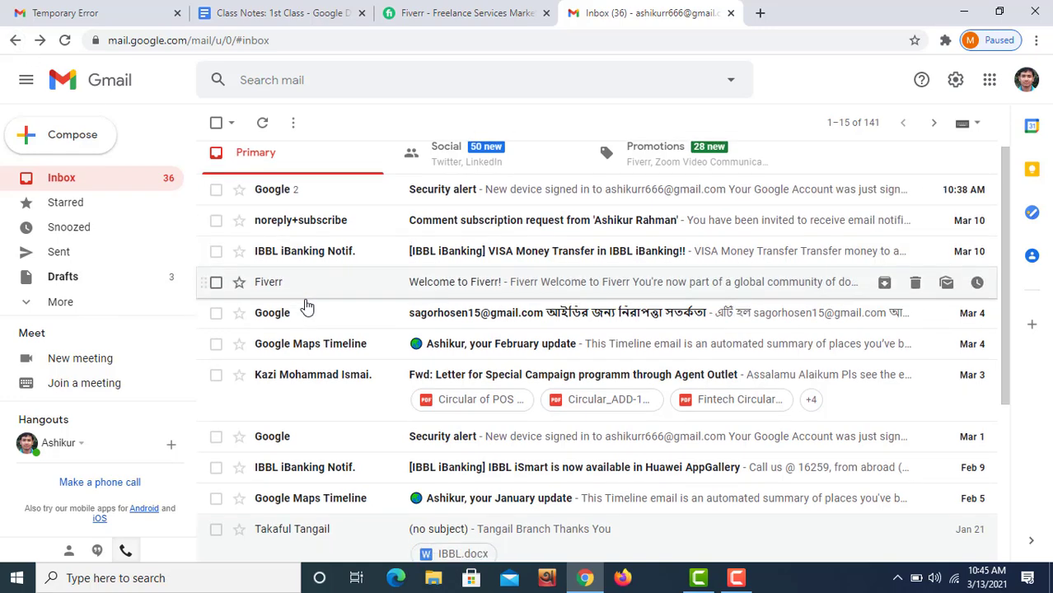
scroll(383, 357, "down", 1)
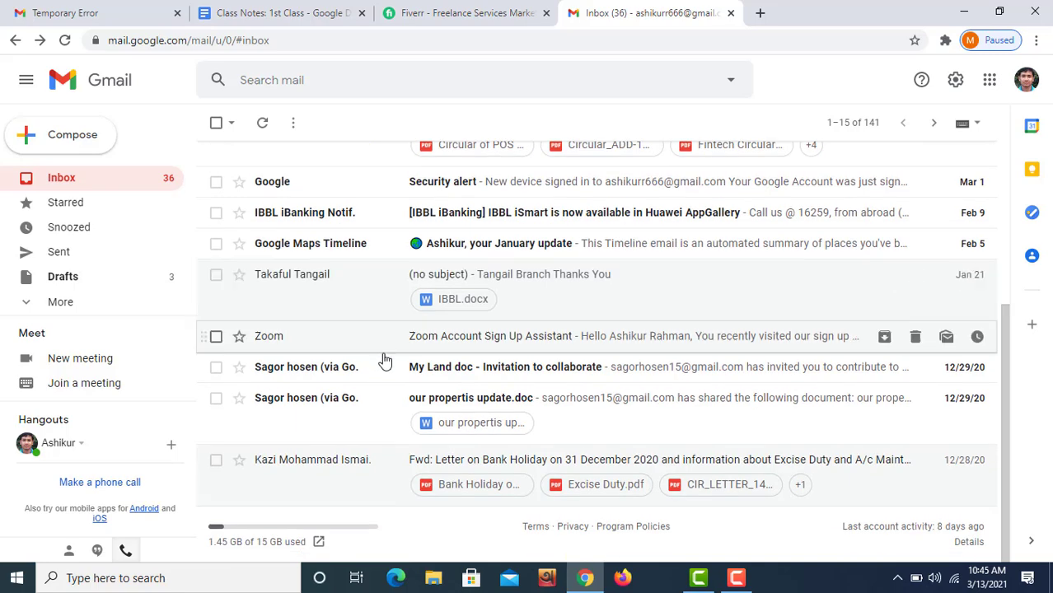
scroll(436, 420, "up", 5)
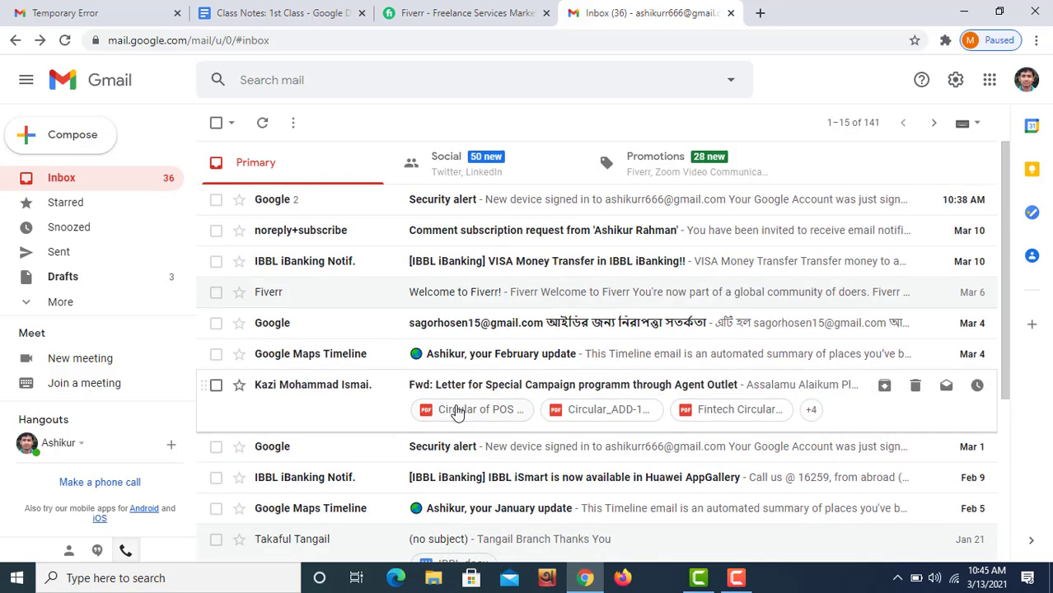
Step: Search the mailbox for 'fiverr', then bring the Fiverr tab back to front
left_click(320, 84)
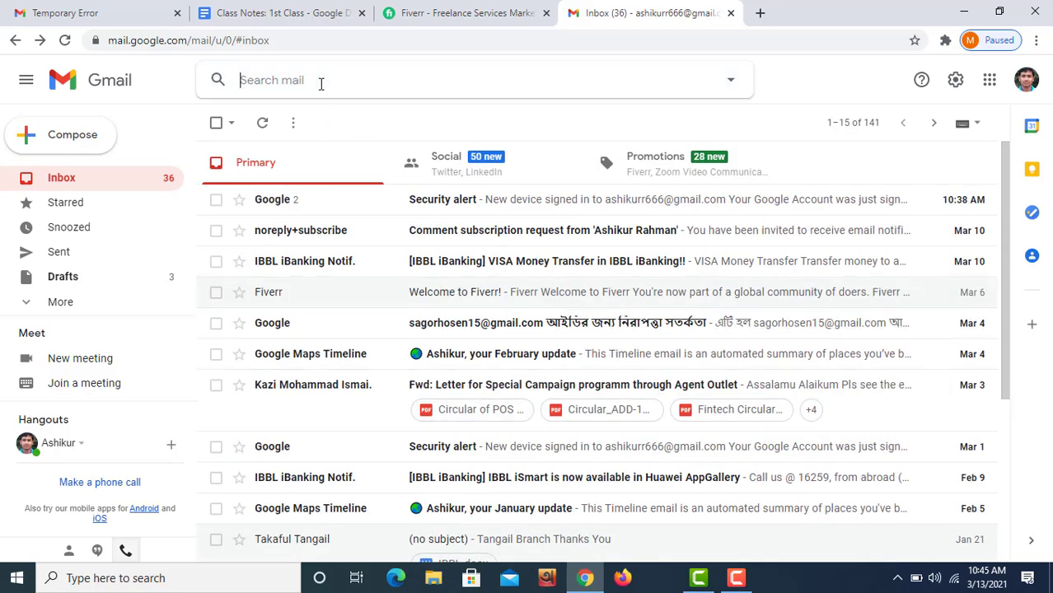
type("fiverr")
key("Return")
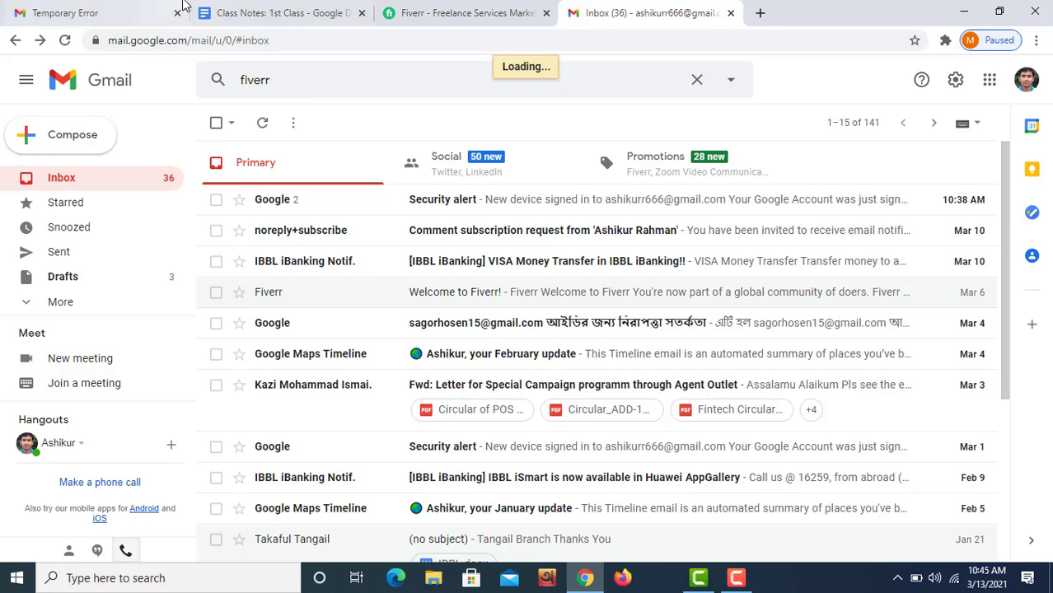
left_click(484, 15)
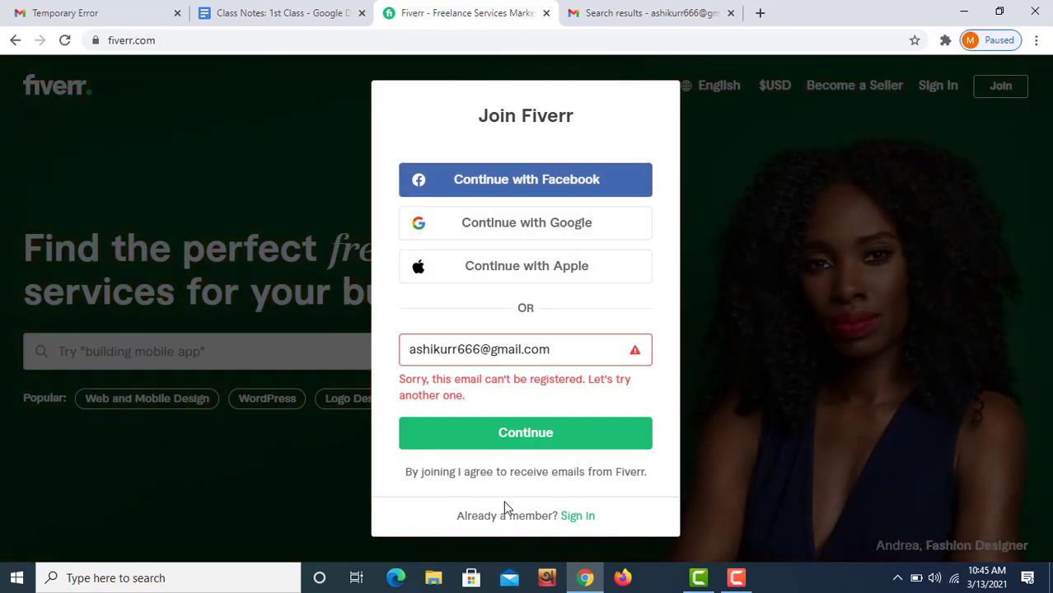
Step: Dismiss the Join dialog and fill Fiverr's Sign In form with a pasted email and the password
left_click(766, 262)
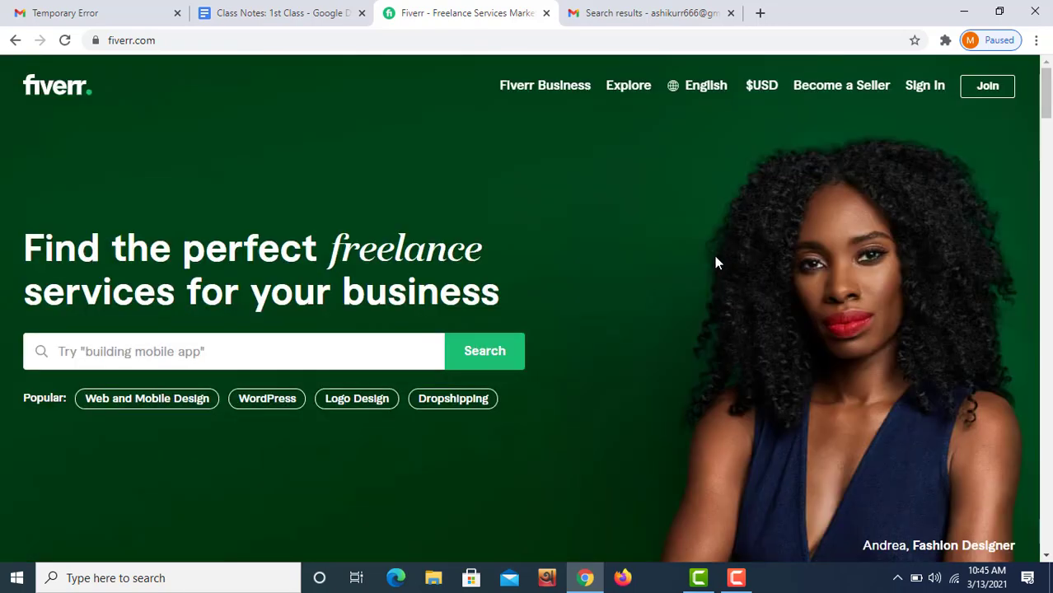
left_click(923, 90)
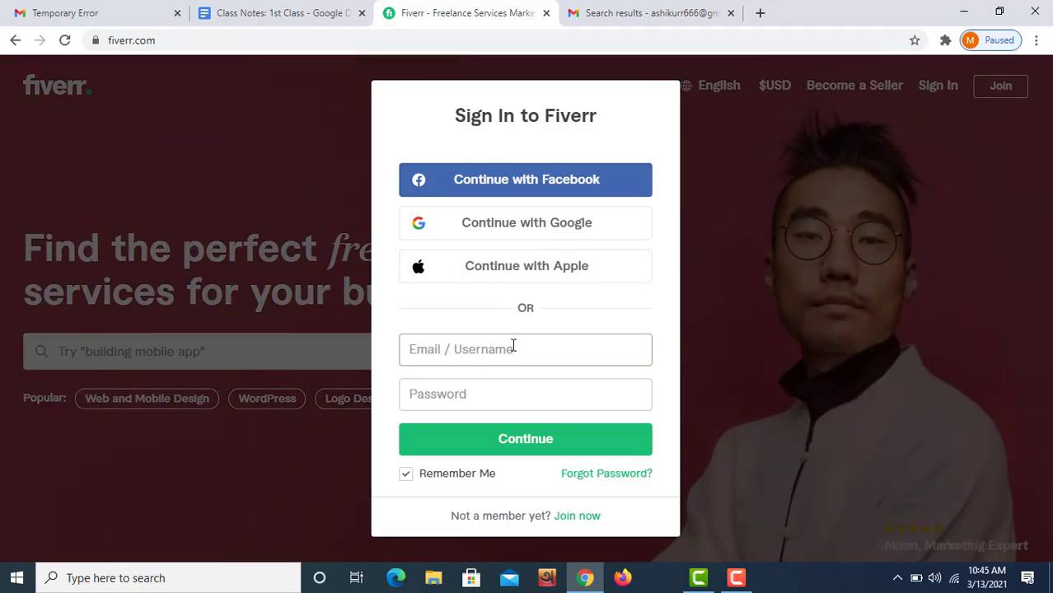
left_click(512, 347)
right_click(513, 346)
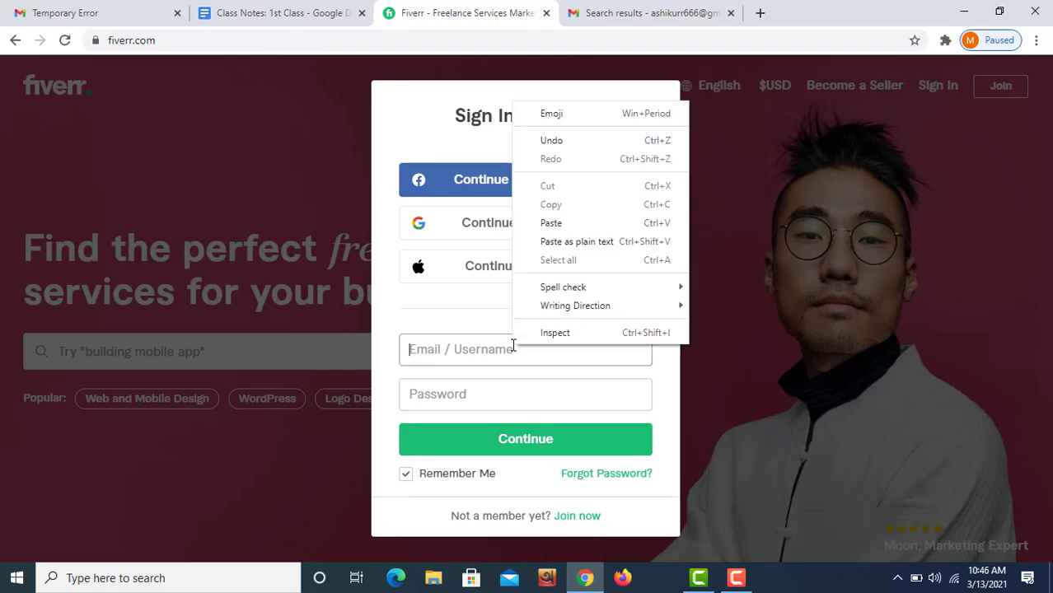
left_click(577, 222)
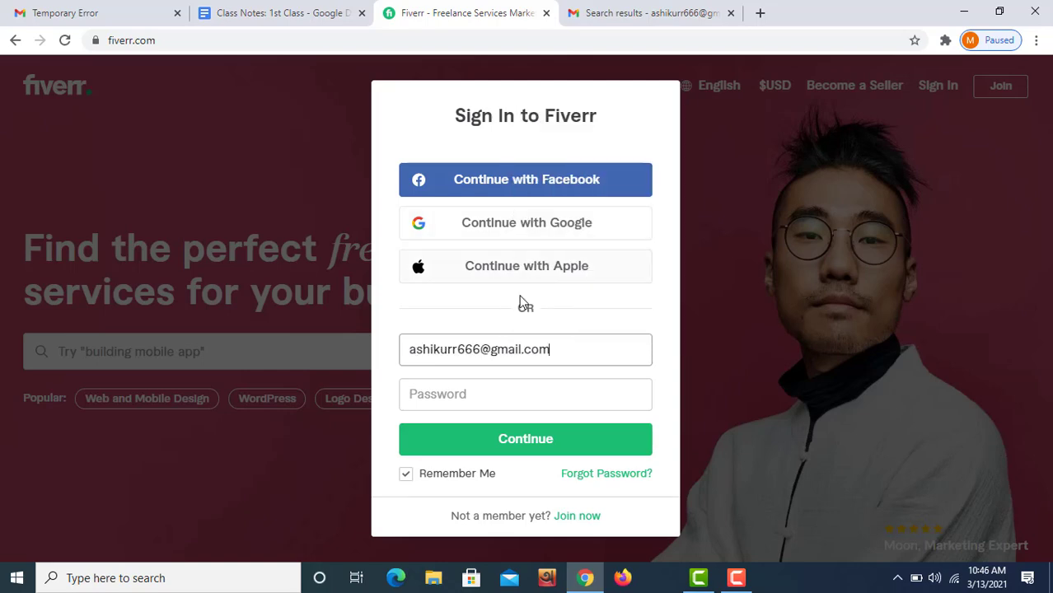
left_click(462, 393)
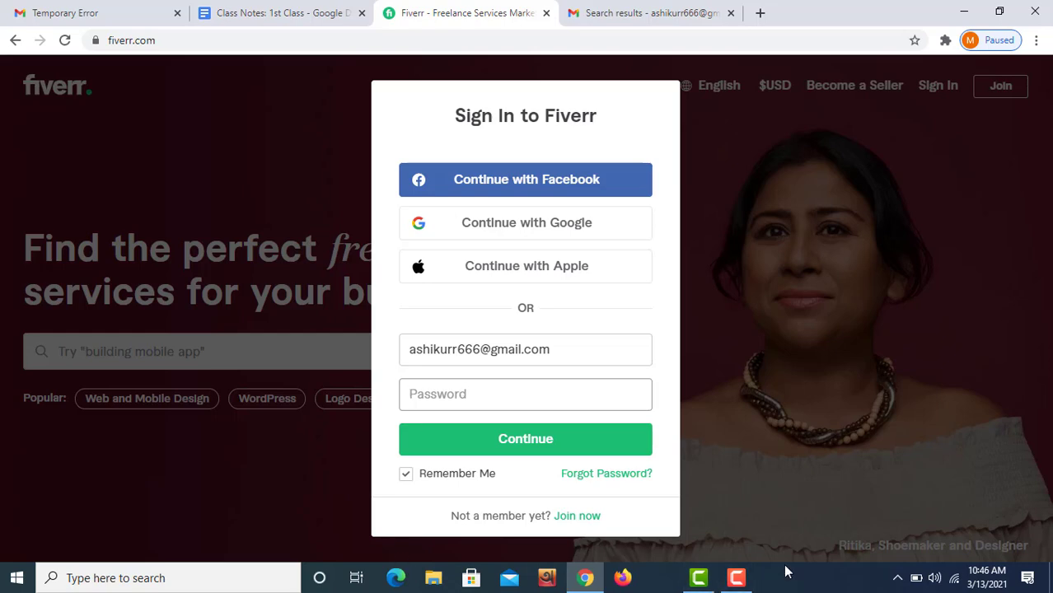
left_click(736, 577)
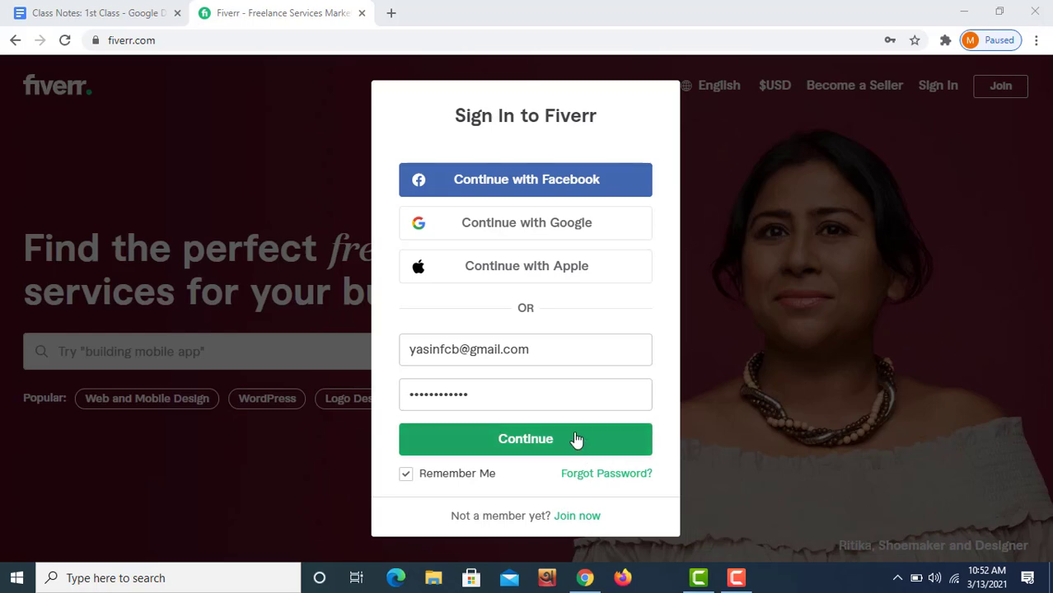
Step: Sign in and open the account's seller profile page from the avatar menu, scrolling through it
left_click(577, 441)
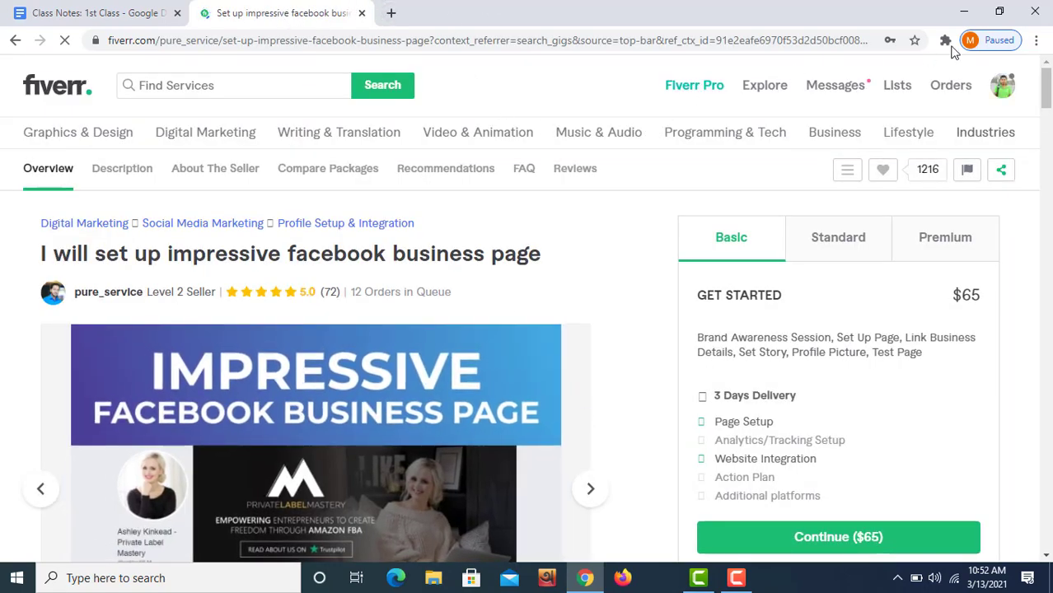
left_click(1003, 92)
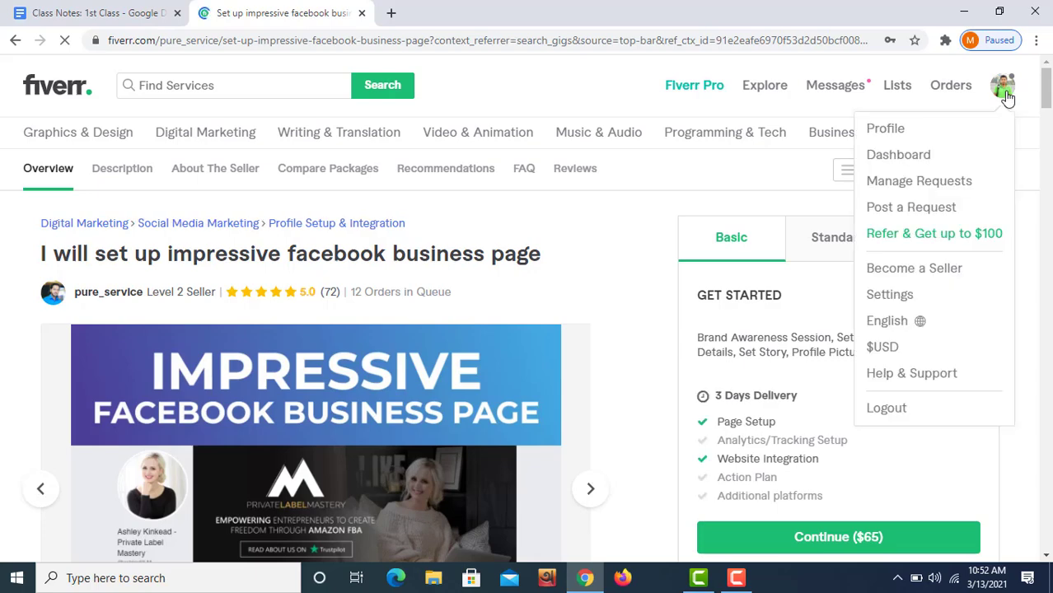
left_click(923, 137)
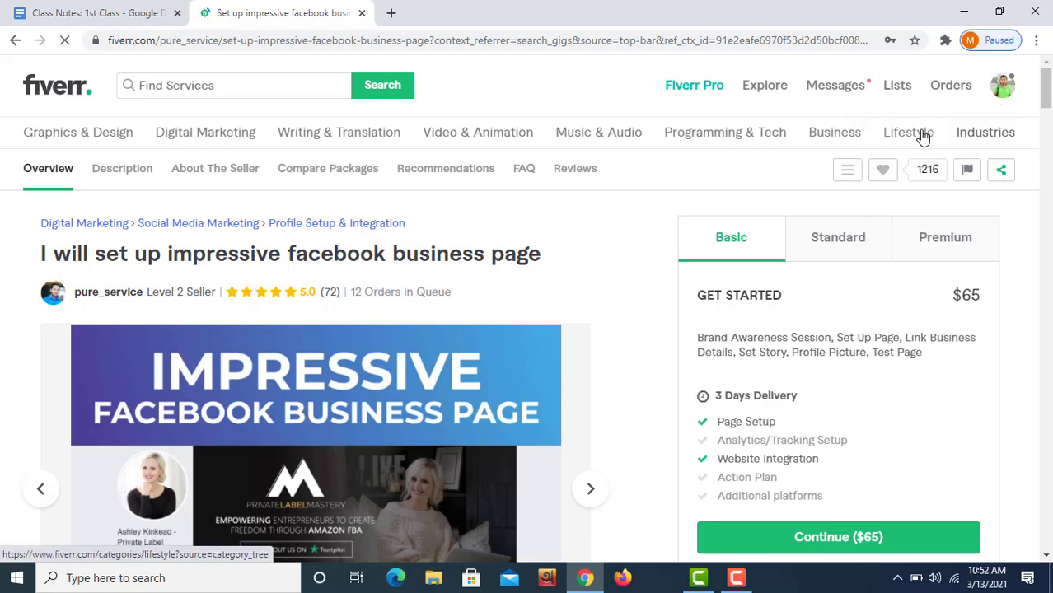
mouse_move(280, 145)
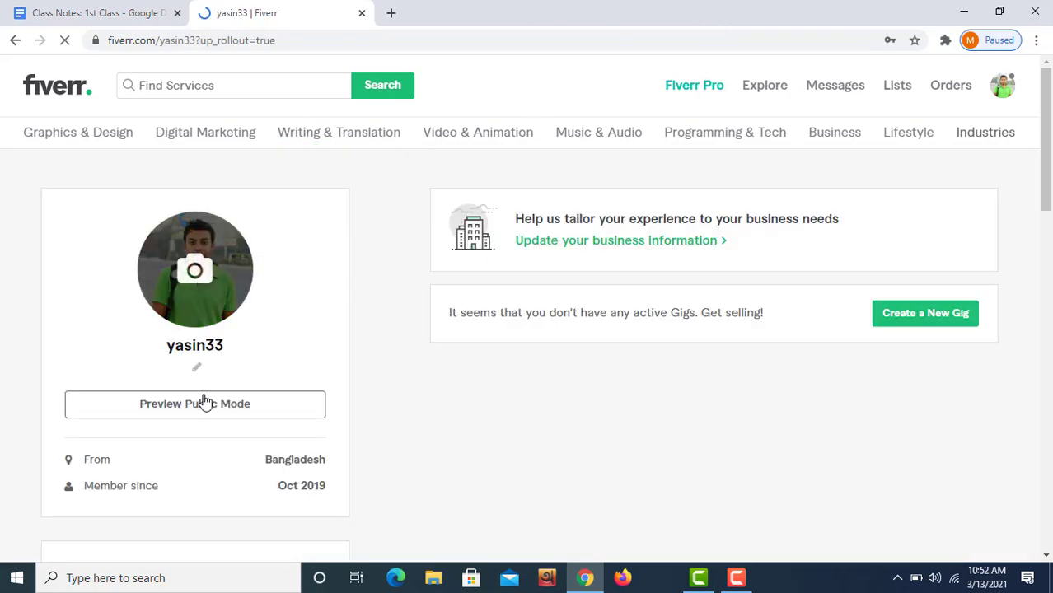
scroll(206, 401, "down", 10)
scroll(205, 402, "up", 4)
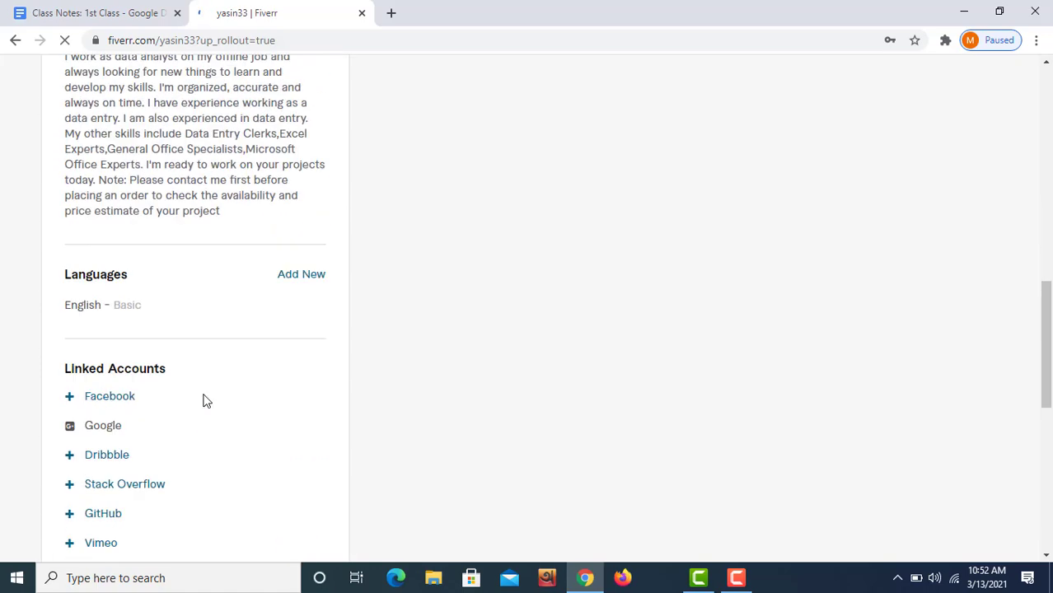
scroll(204, 338, "down", 10)
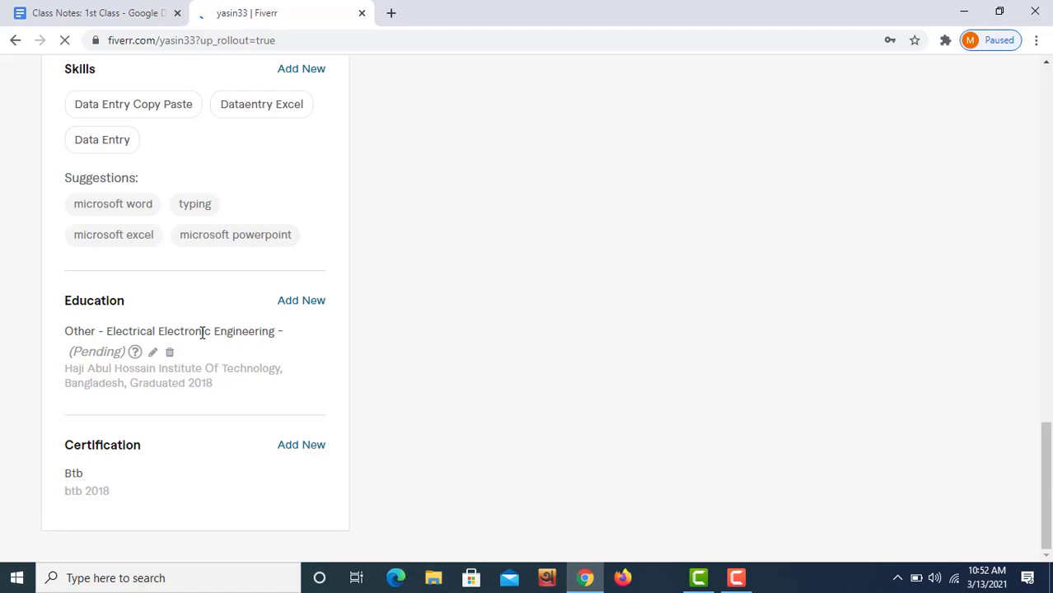
scroll(203, 332, "up", 15)
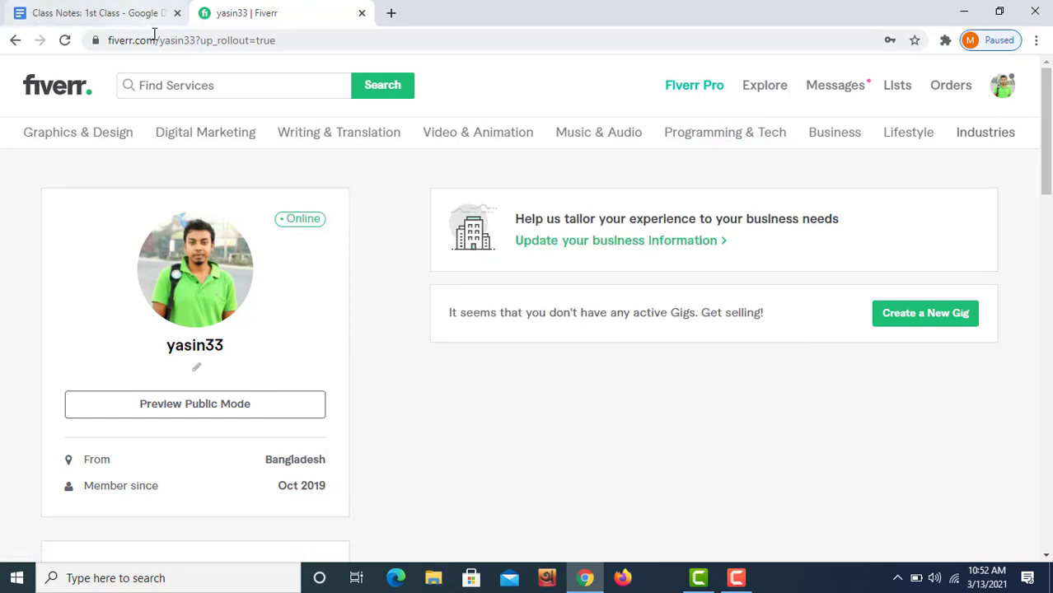
Step: Close the access-expired notice on Class Notes and open the Google account options
left_click(87, 17)
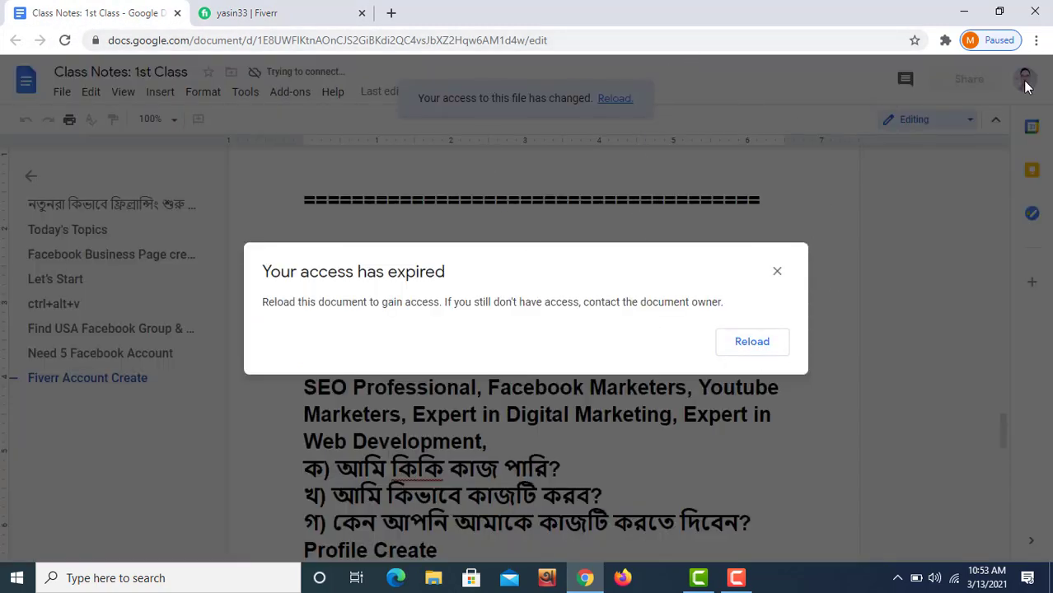
left_click(777, 274)
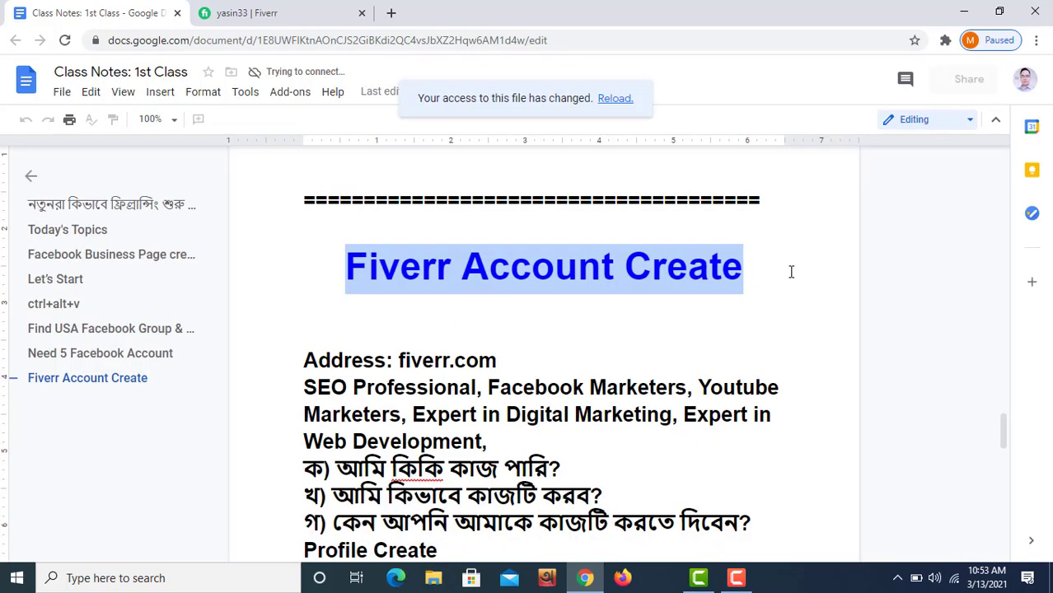
left_click(1024, 79)
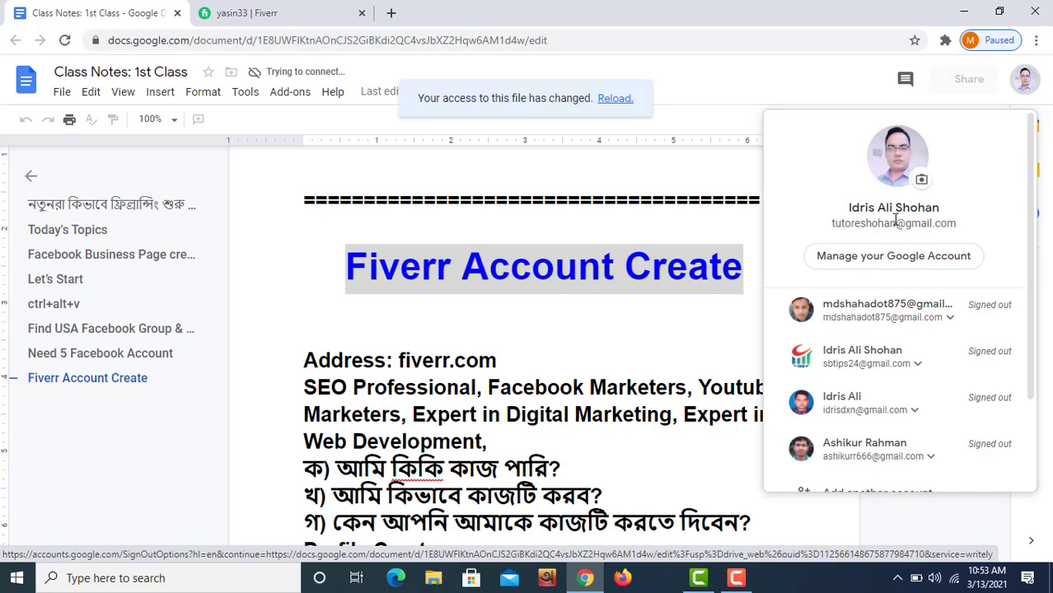
scroll(902, 421, "down", 1)
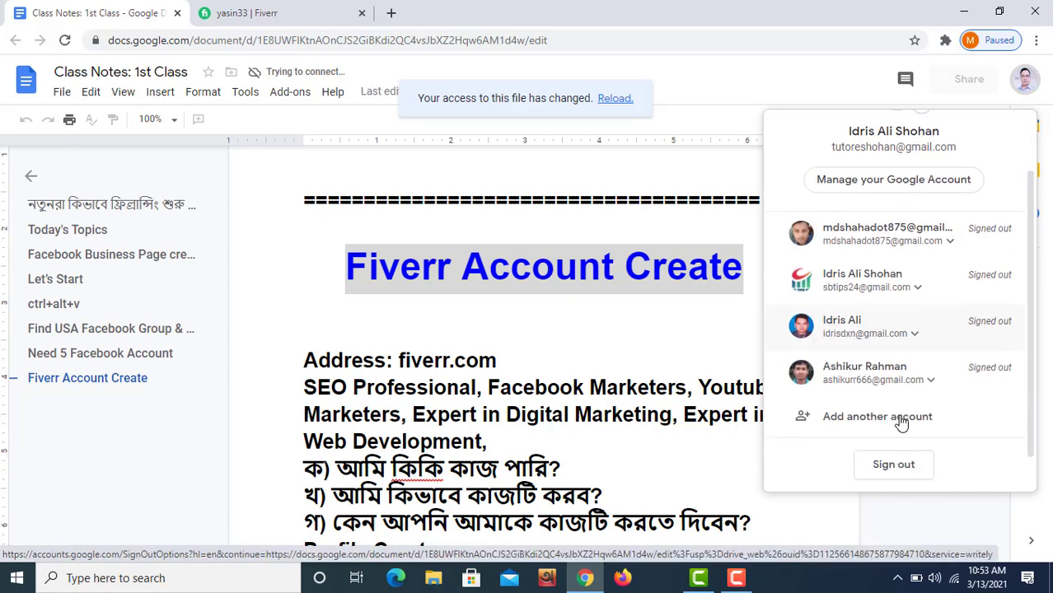
scroll(902, 422, "down", 1)
scroll(942, 213, "up", 2)
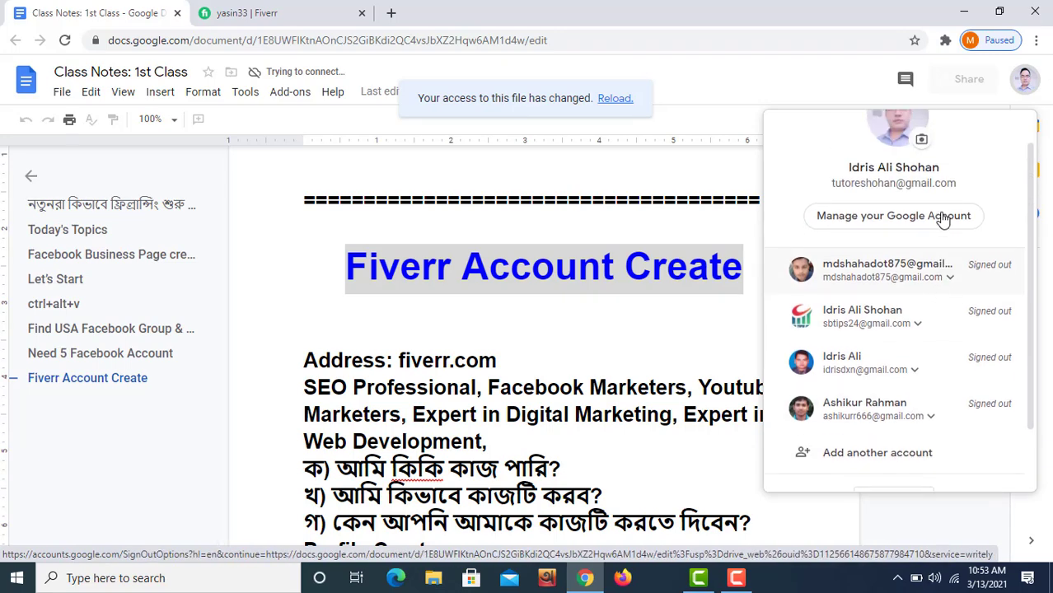
scroll(942, 219, "down", 1)
scroll(940, 223, "up", 2)
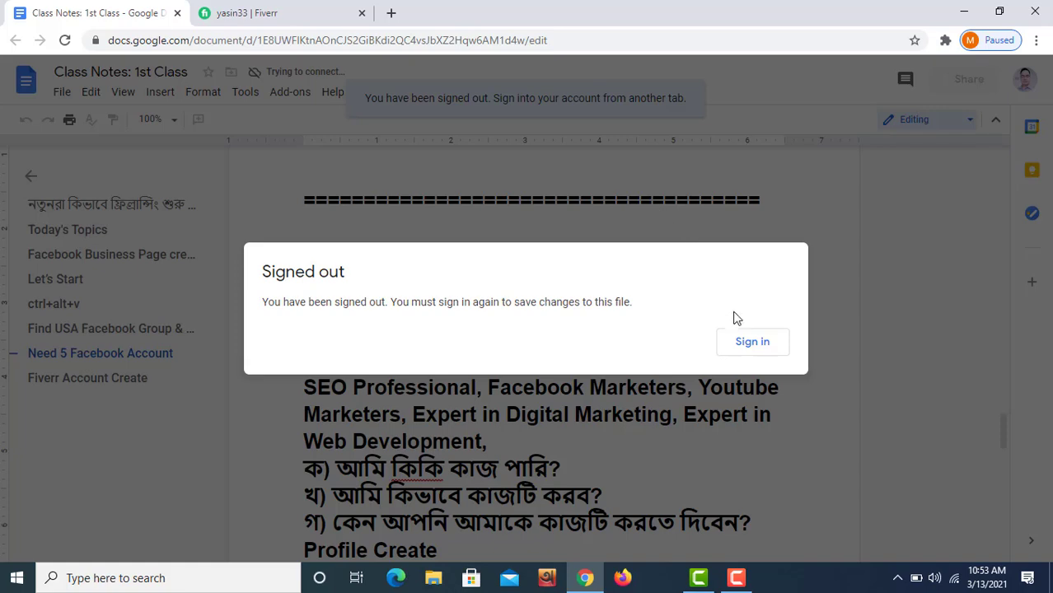
Step: Sign back in so Class Notes reloads, then scroll through its Fiverr Account Create notes
left_click(746, 340)
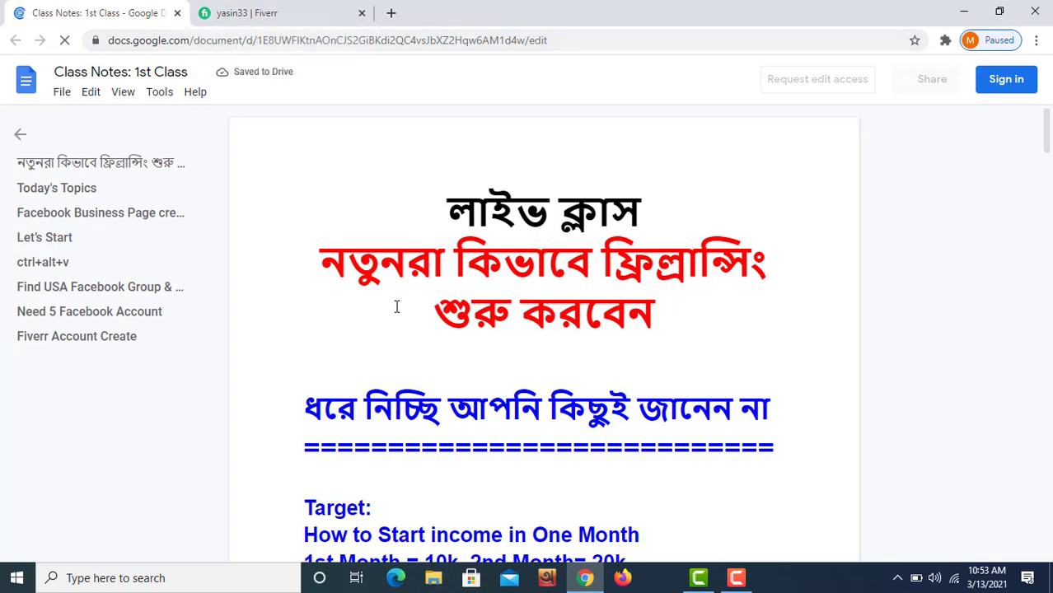
scroll(397, 306, "down", 15)
scroll(509, 268, "down", 15)
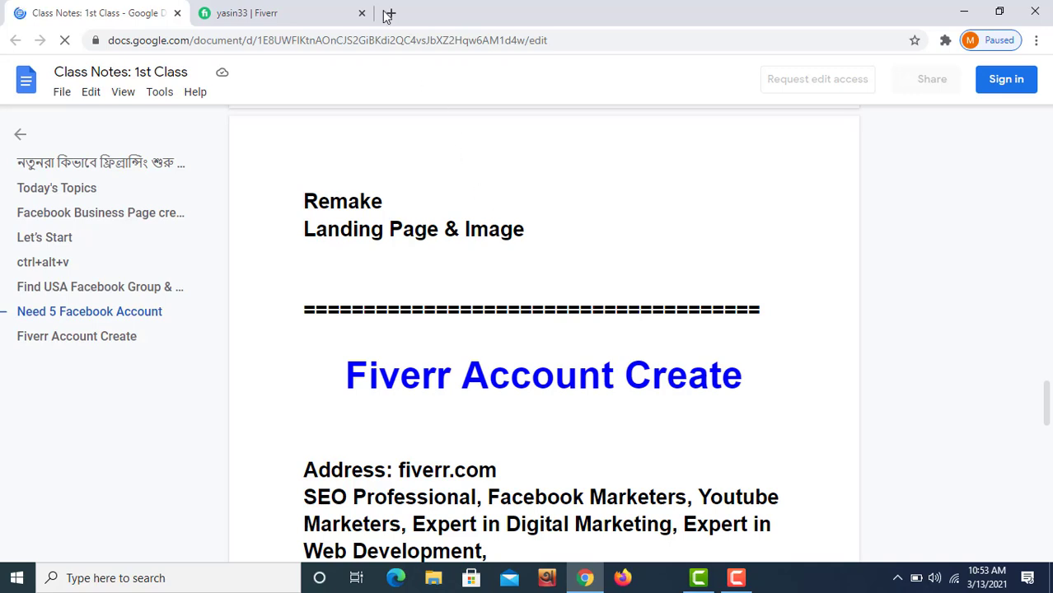
Step: Return to Fiverr and reopen the seller profile page from the account menu
left_click(307, 10)
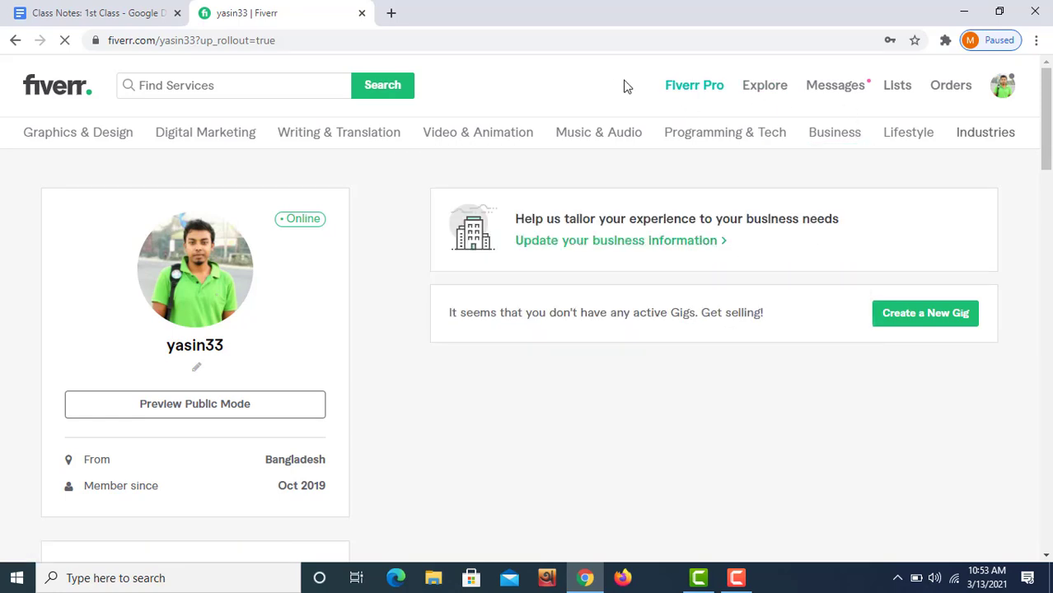
left_click(1004, 89)
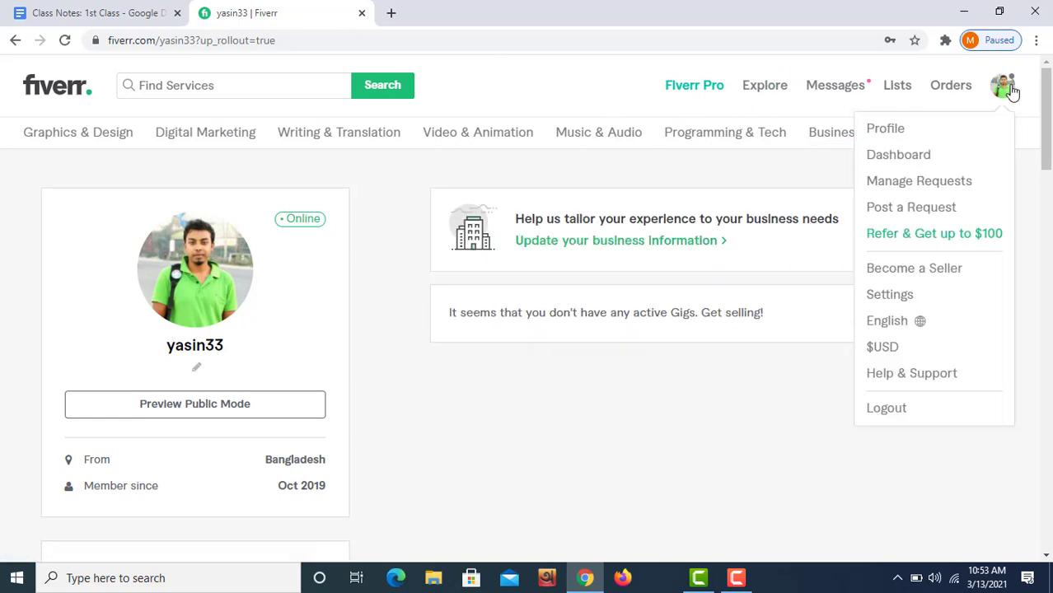
left_click(896, 132)
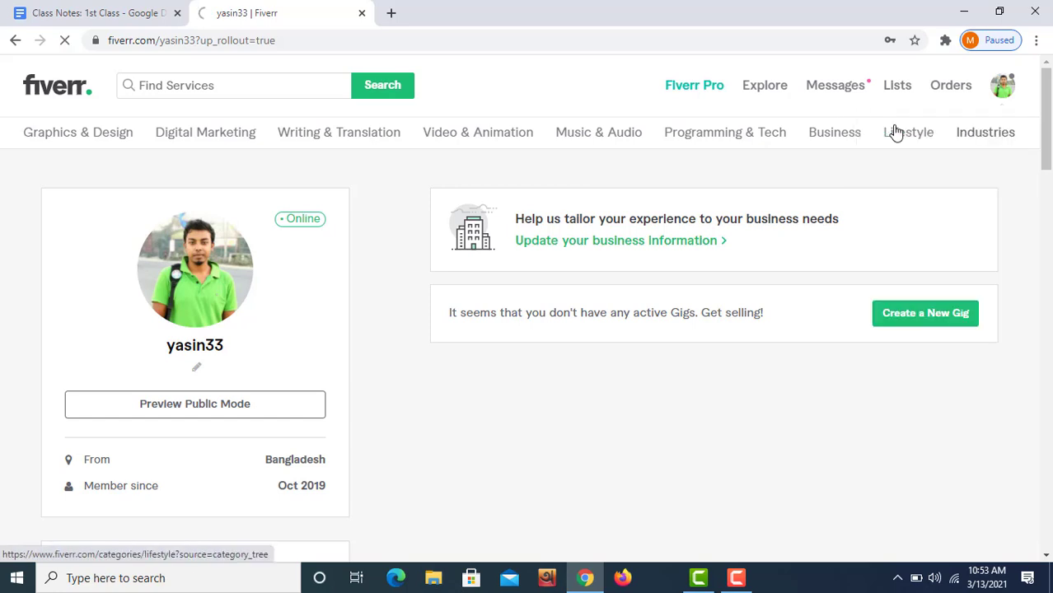
scroll(686, 197, "down", 4)
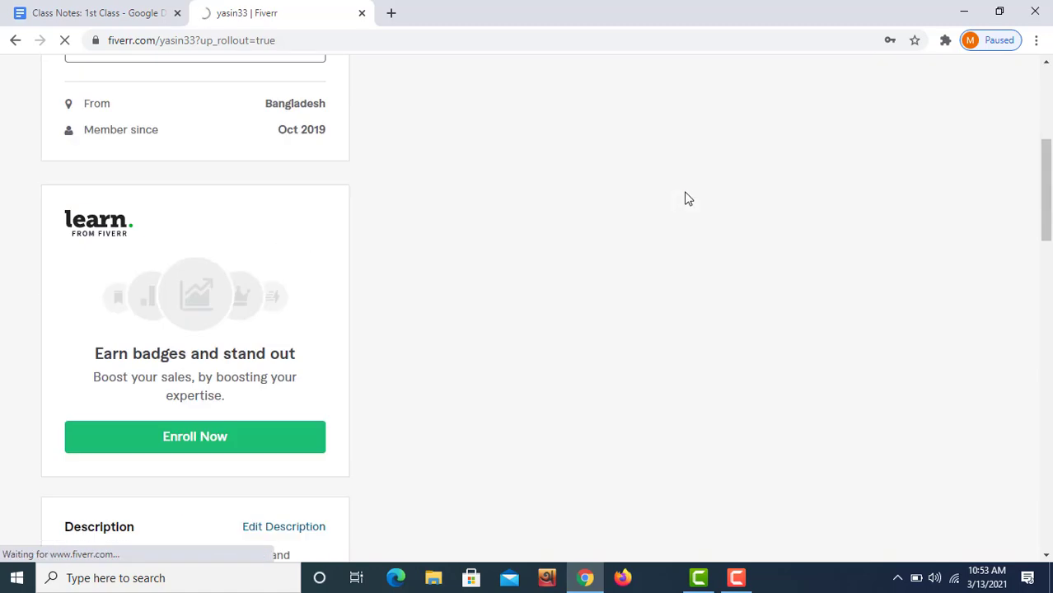
scroll(493, 222, "down", 10)
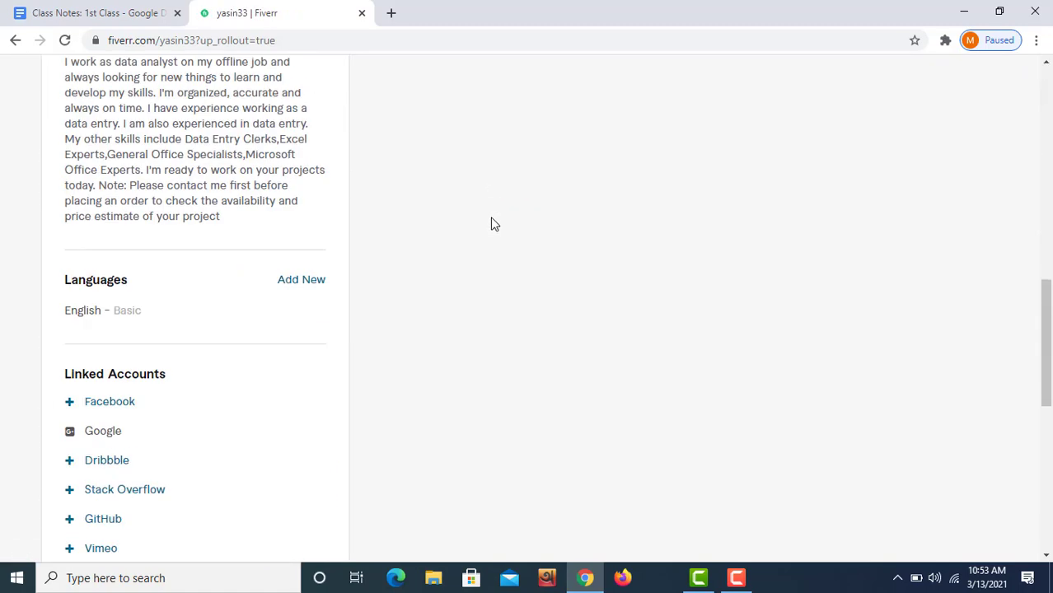
scroll(486, 216, "up", 2)
scroll(485, 213, "down", 7)
scroll(487, 200, "up", 6)
scroll(487, 187, "down", 6)
Step: Browse the profile's sections, then scroll back up to the top of the page
middle_click(487, 183)
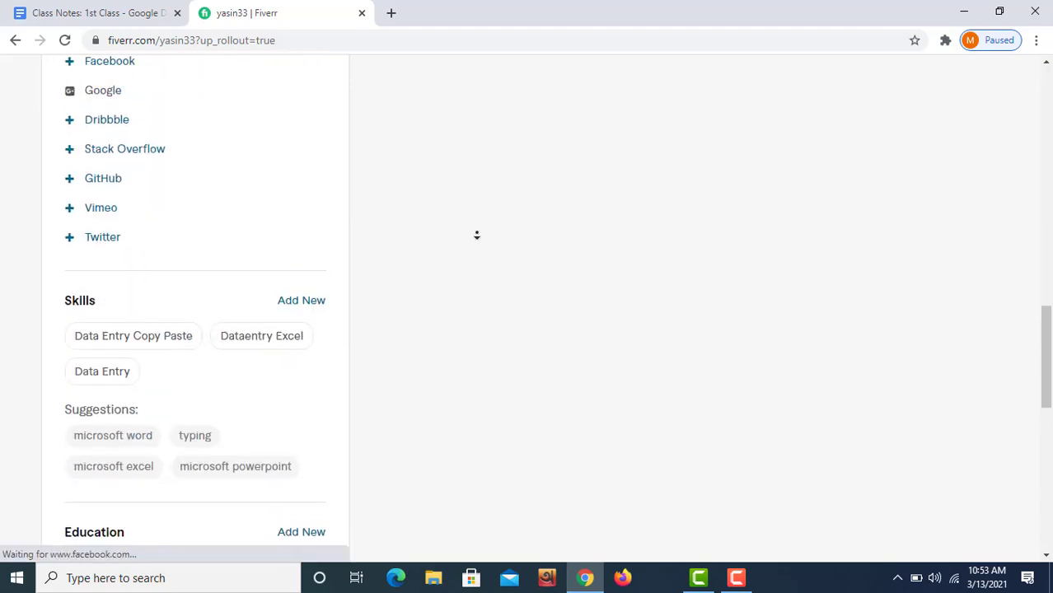
middle_click(464, 282)
middle_click(467, 305)
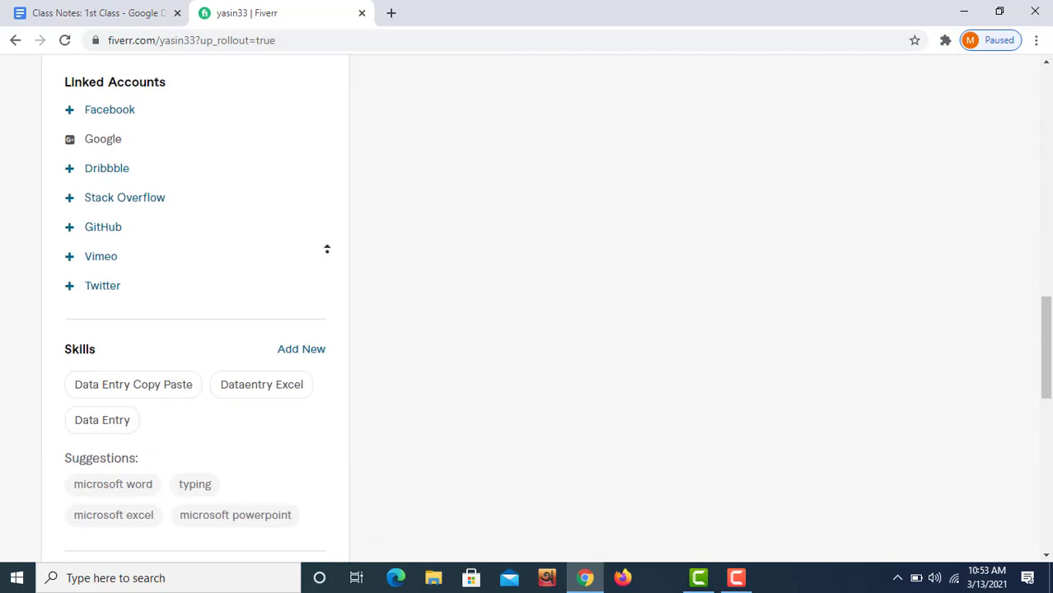
middle_click(514, 388)
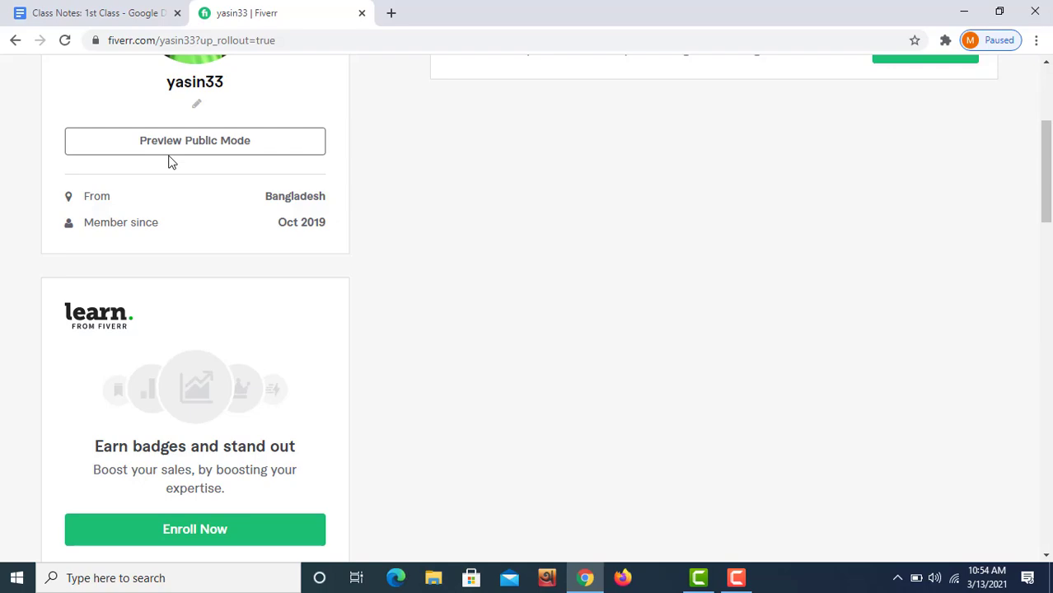
scroll(357, 242, "down", 4)
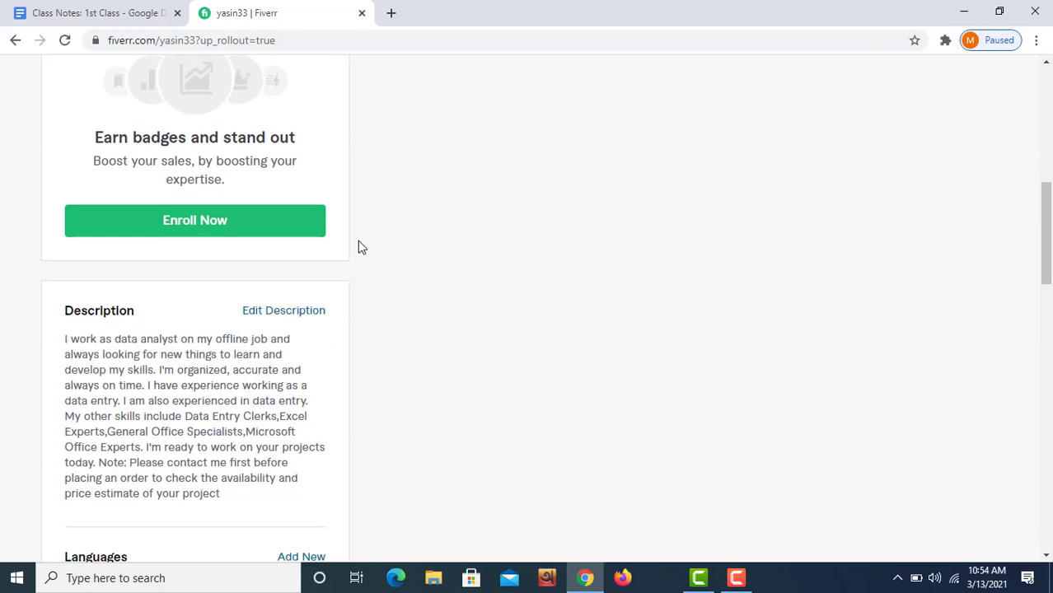
scroll(510, 174, "up", 4)
scroll(518, 218, "up", 3)
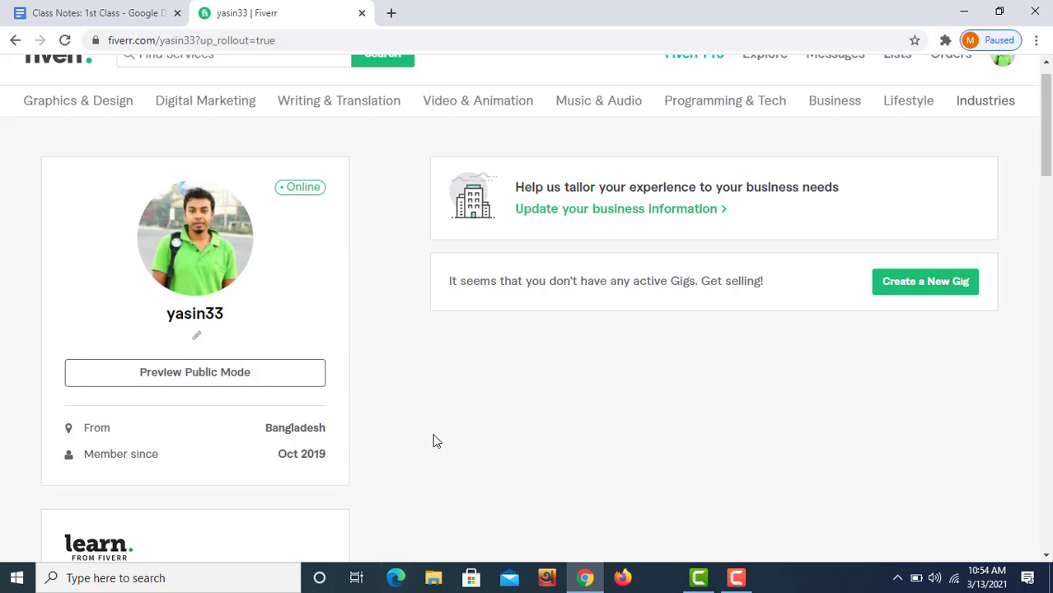
scroll(428, 425, "down", 1)
scroll(425, 416, "down", 3)
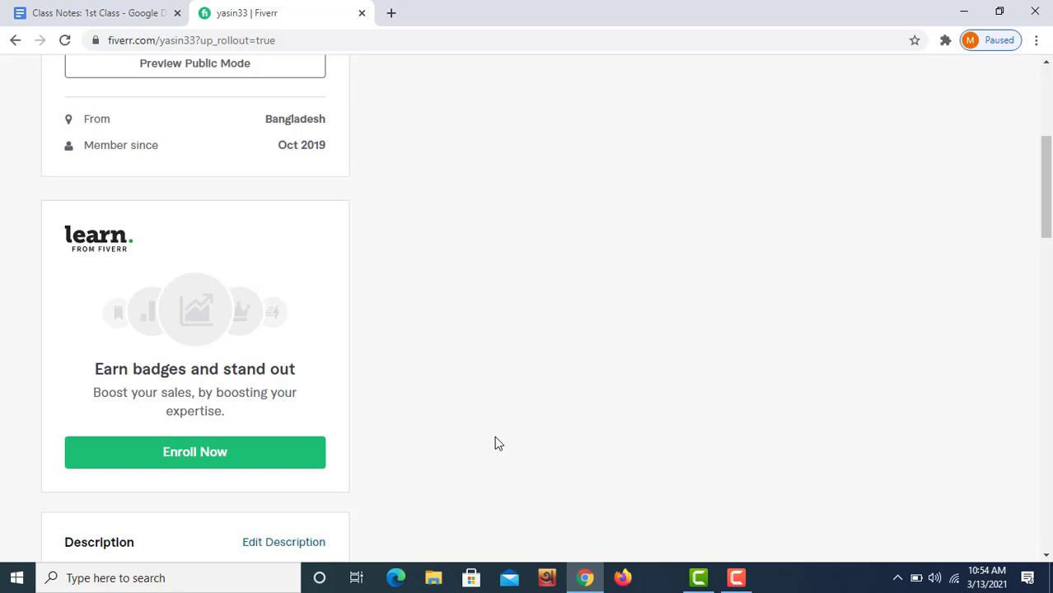
scroll(462, 301, "up", 3)
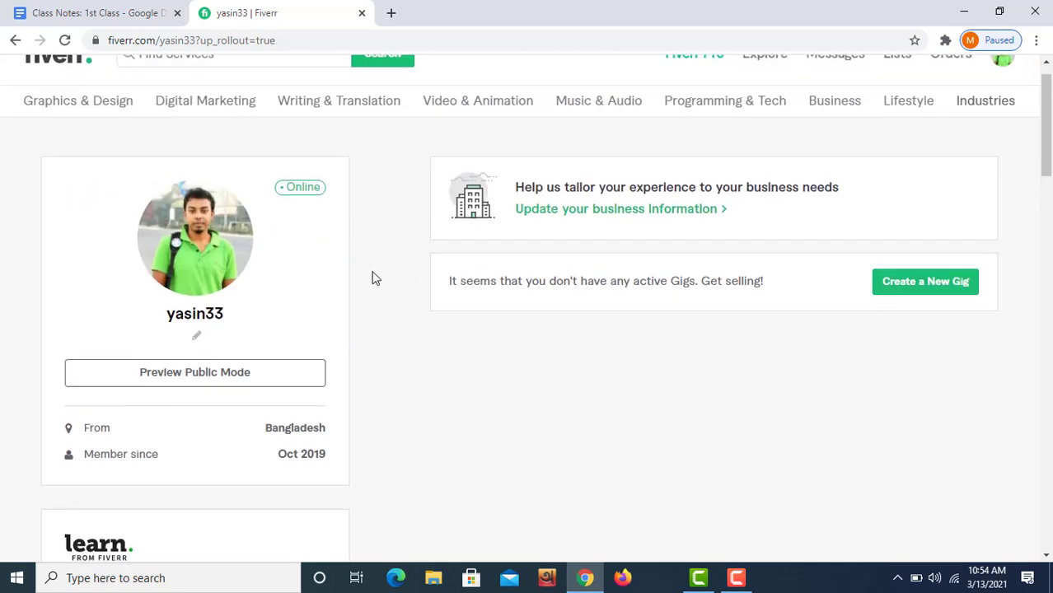
scroll(548, 266, "up", 1)
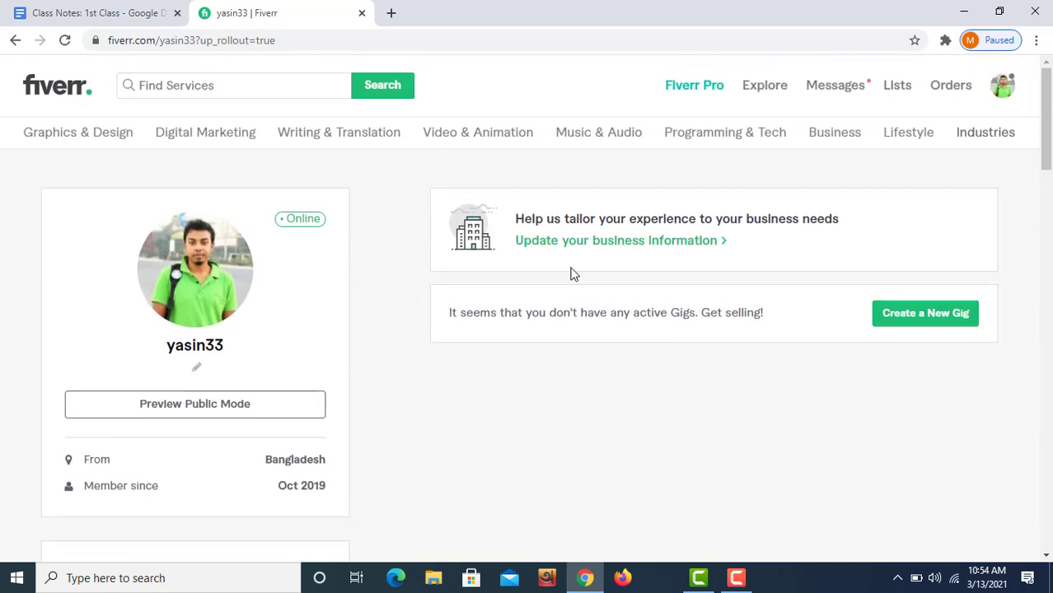
Step: Log out of Fiverr and reopen the Fiverr home page from Google's fiverr results
left_click(1002, 88)
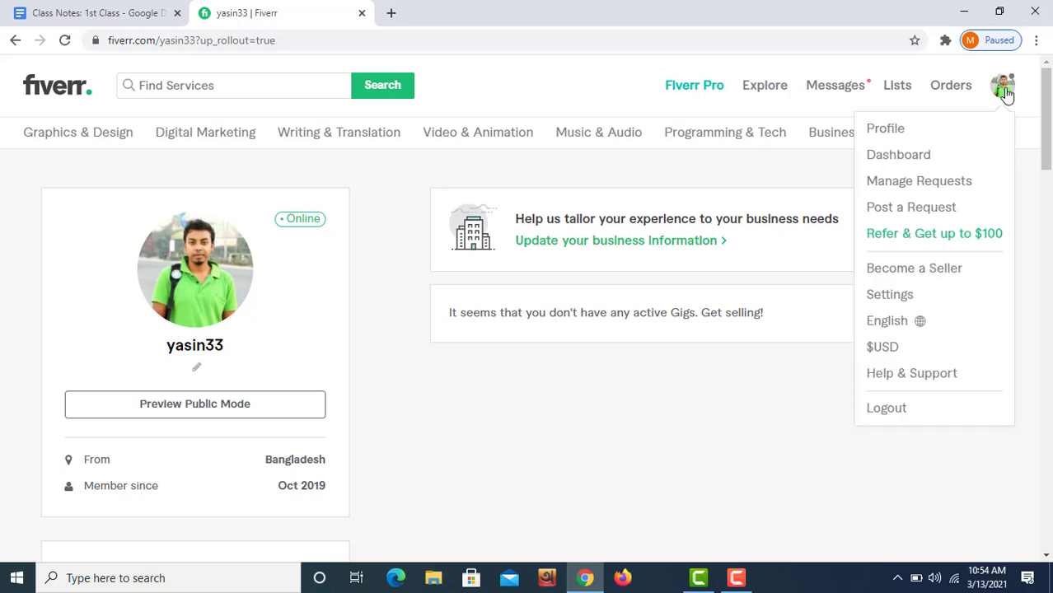
left_click(896, 413)
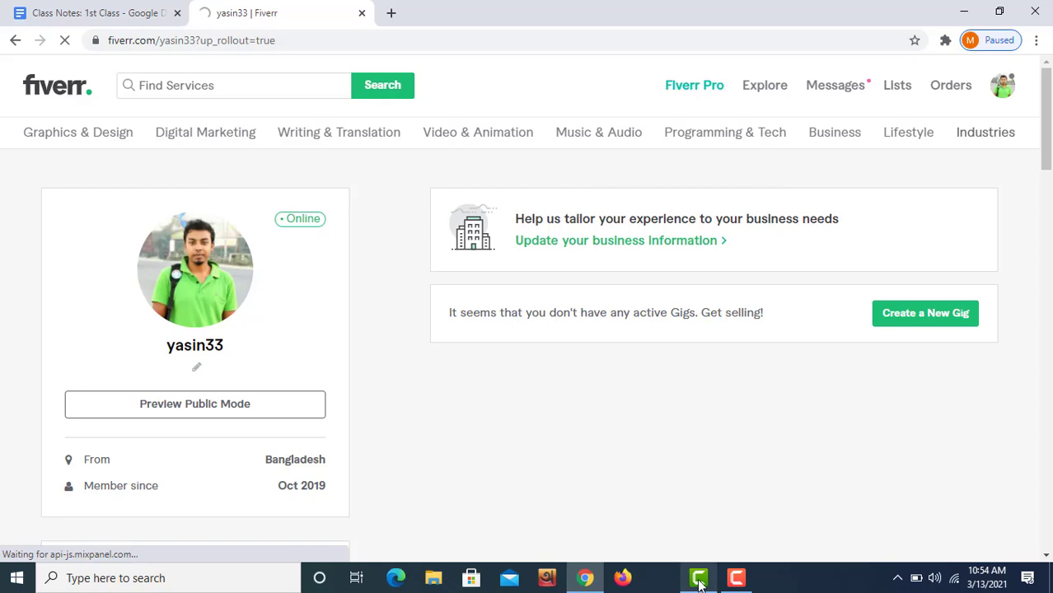
left_click(734, 580)
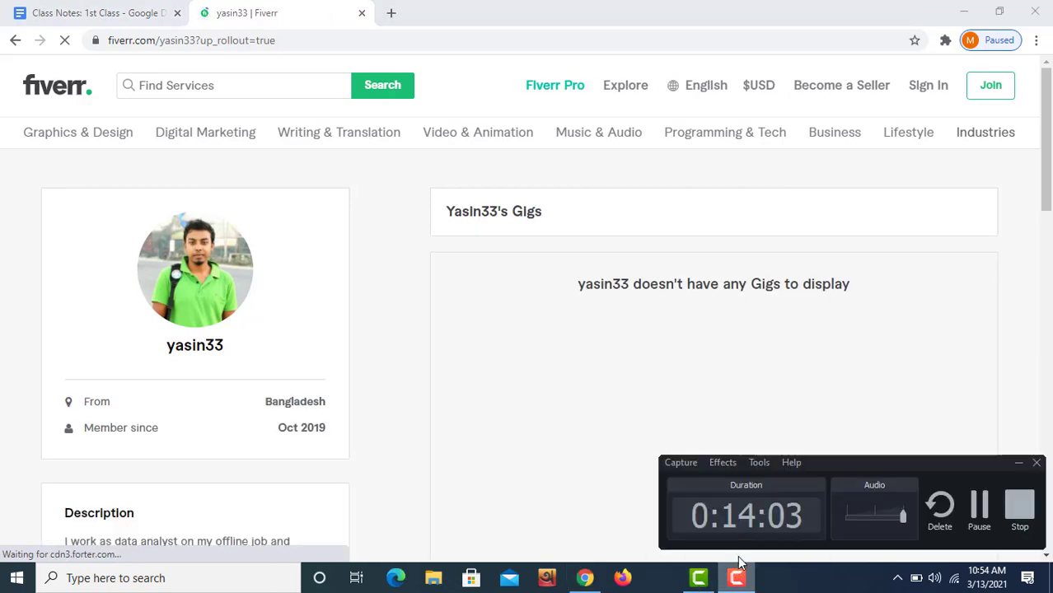
left_click(977, 511)
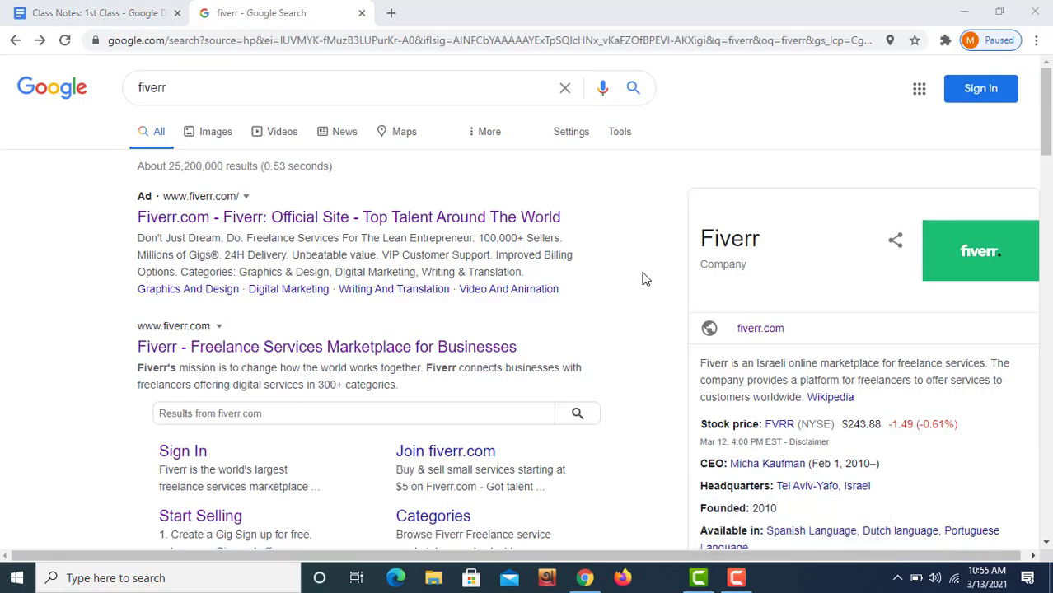
left_click(148, 346)
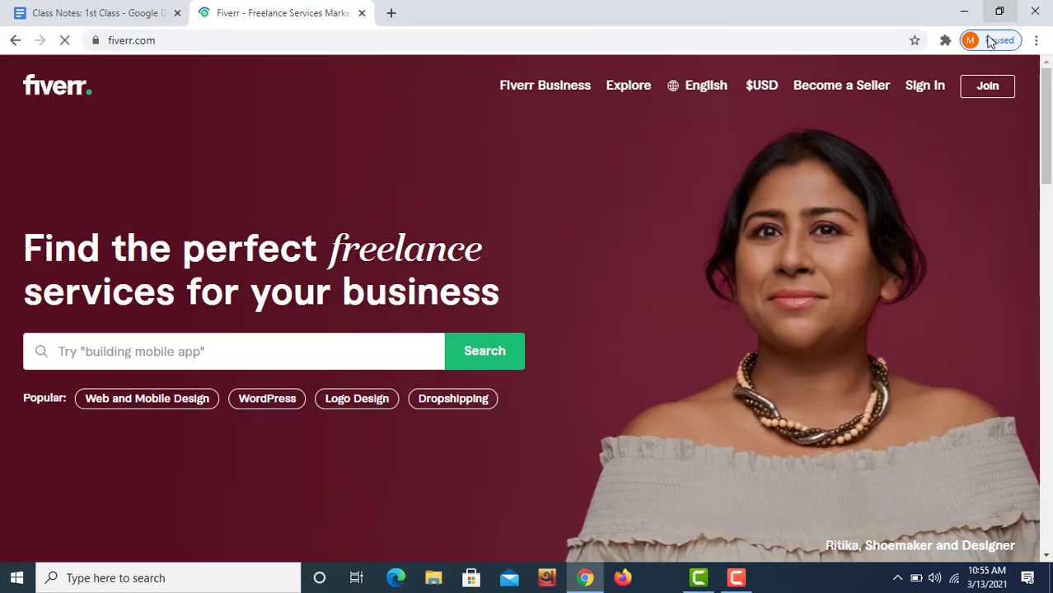
Step: Enter the saved email address into Fiverr's Join form via autofill and continue
left_click(995, 97)
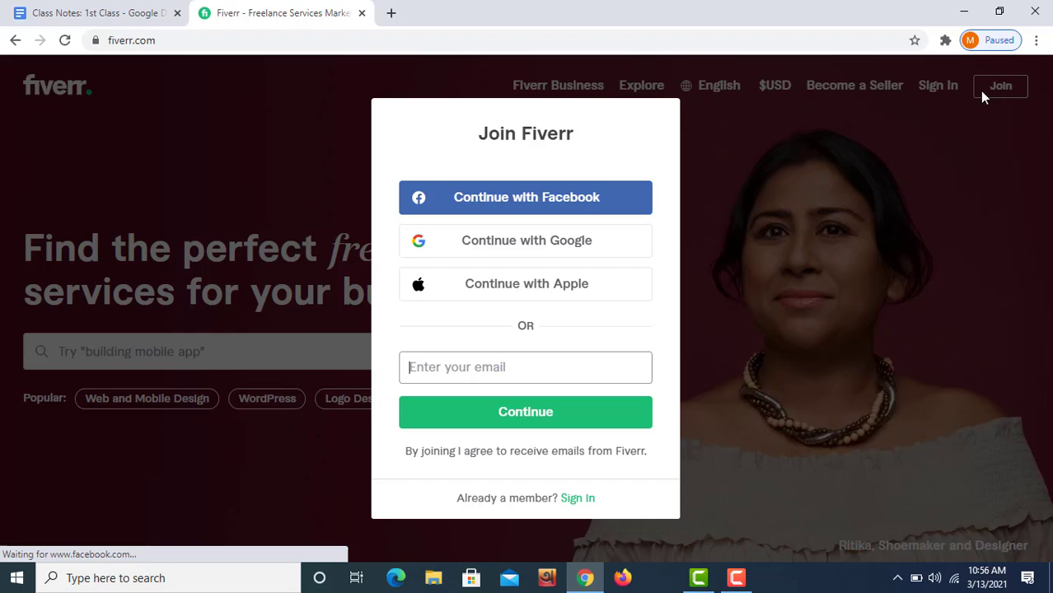
left_click(563, 379)
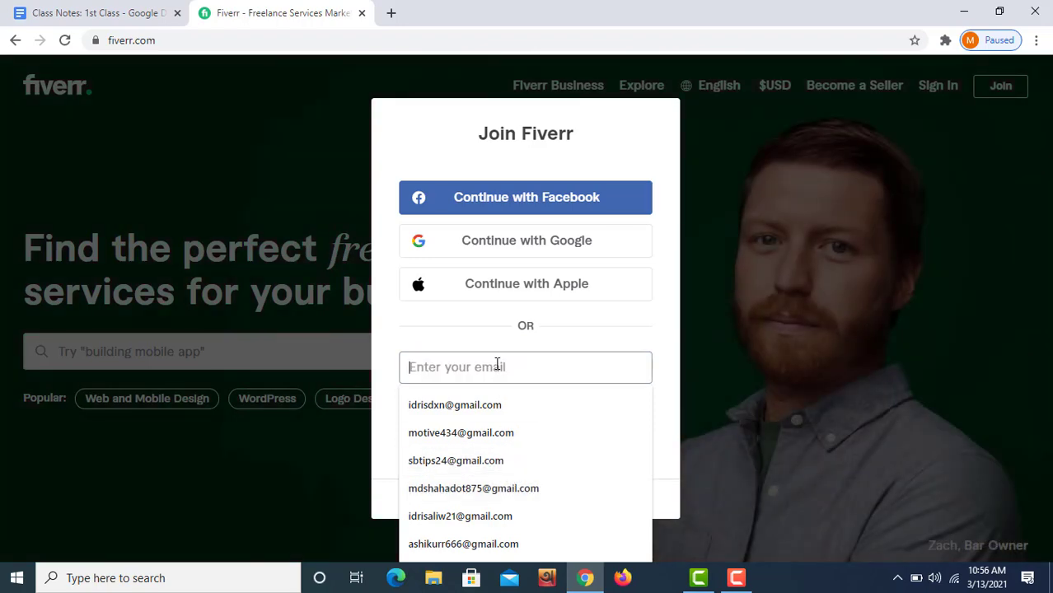
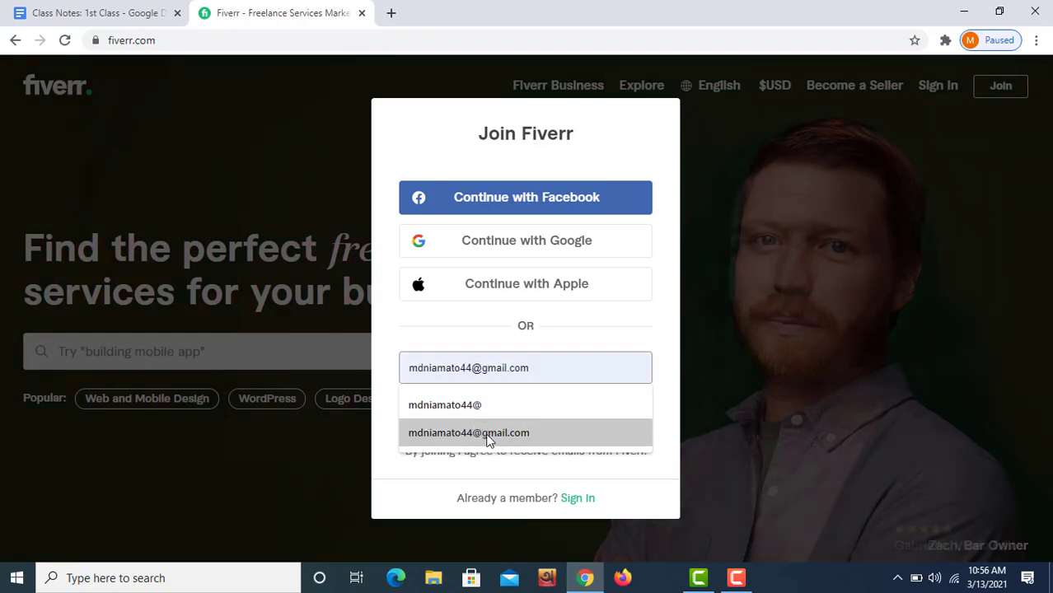
left_click(482, 437)
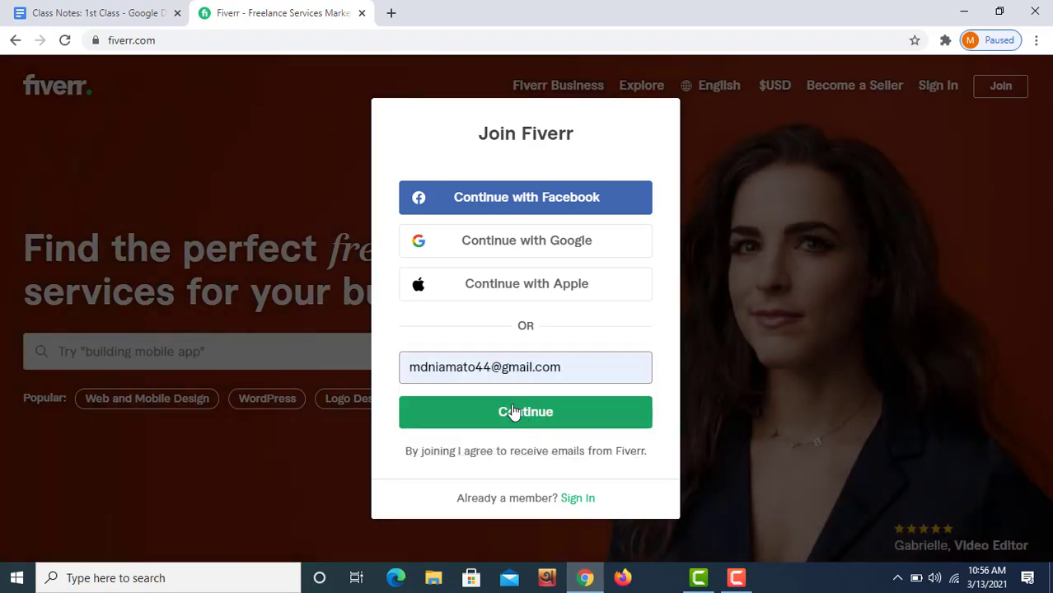
left_click(514, 412)
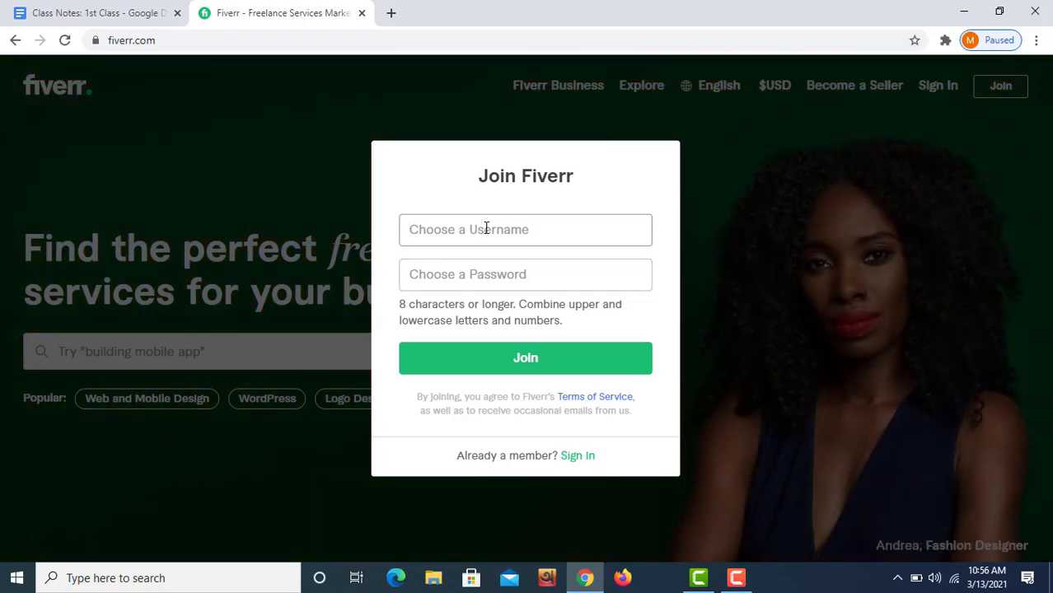
Step: Start a username in the Join form, erasing the first few mistyped attempts
left_click(487, 229)
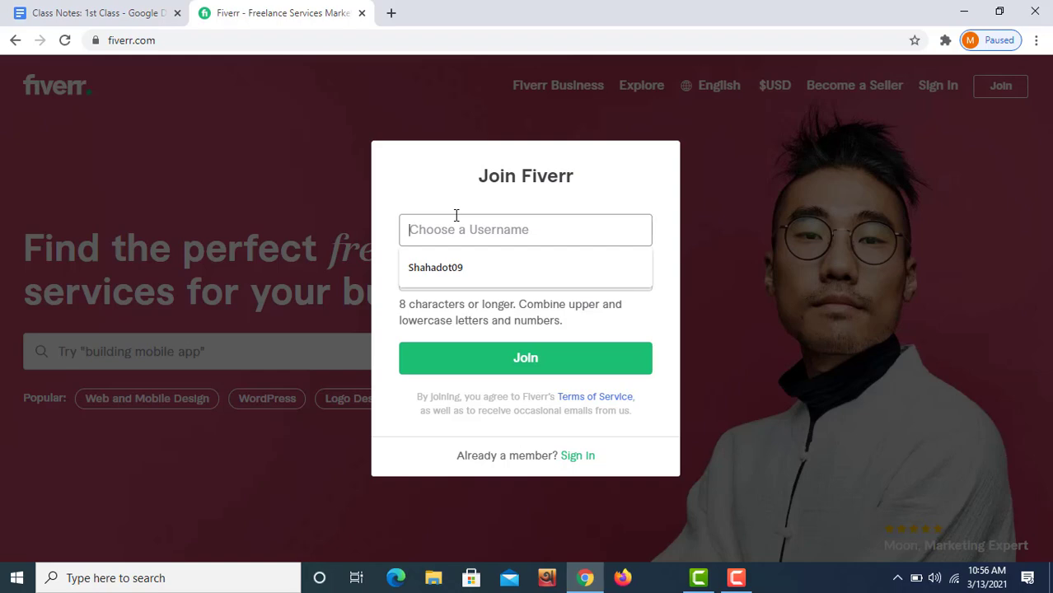
type("mf")
key("BackSpace")
key("BackSpace")
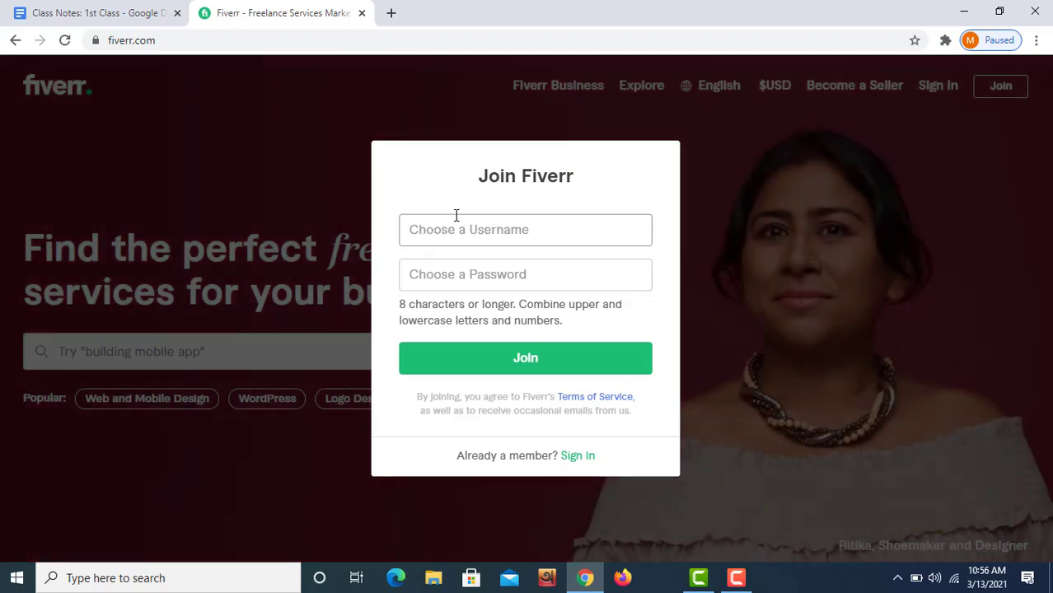
type("Md D")
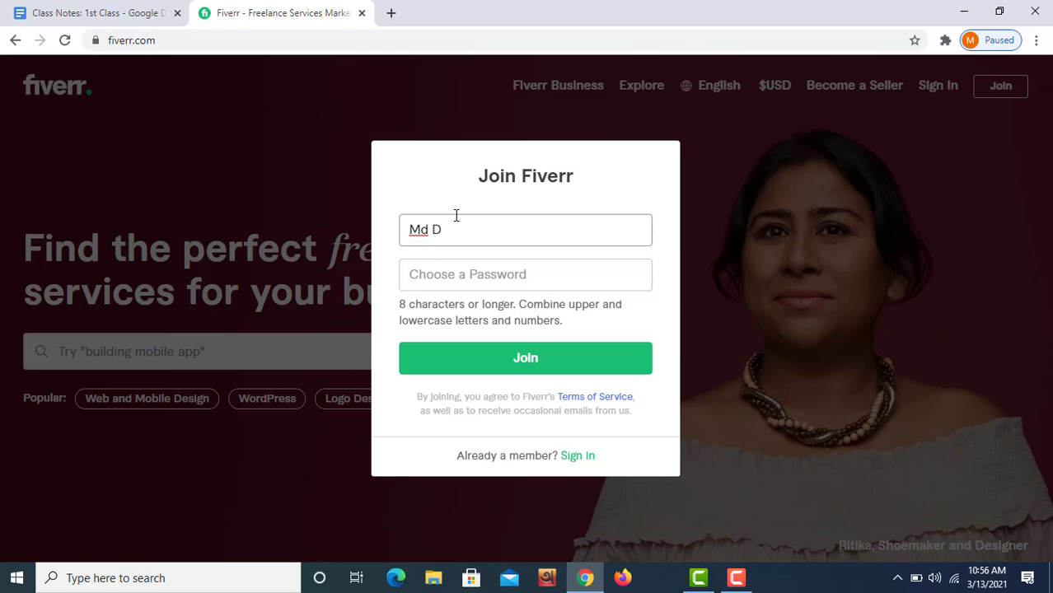
key("BackSpace")
type("N")
key("BackSpace")
key("BackSpace")
key("BackSpace")
key("BackSpace")
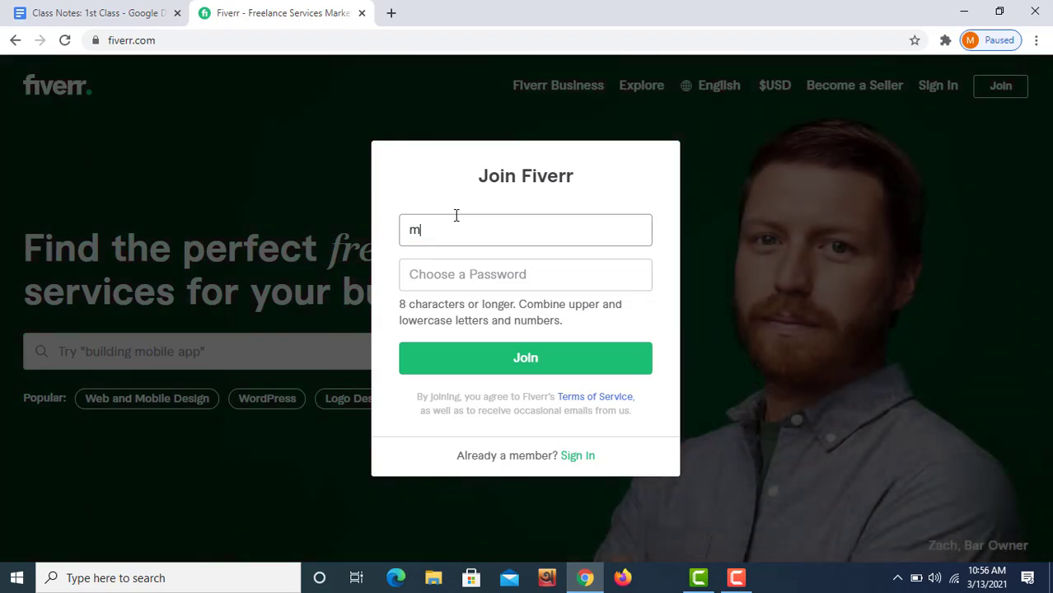
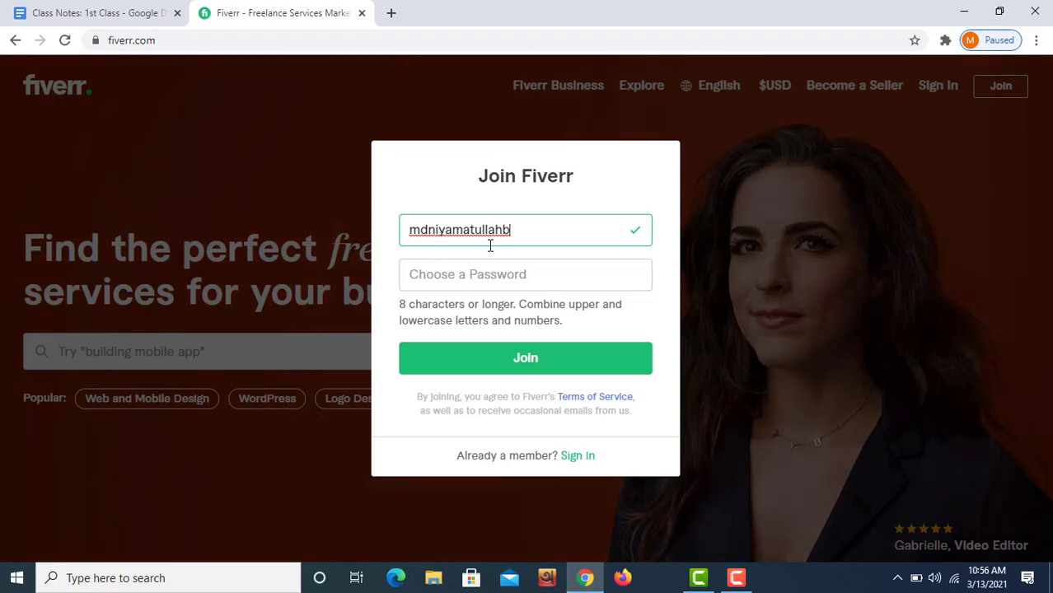
Step: Enter the full username, then rework its ending and prefix until it shows a green check
key("BackSpace")
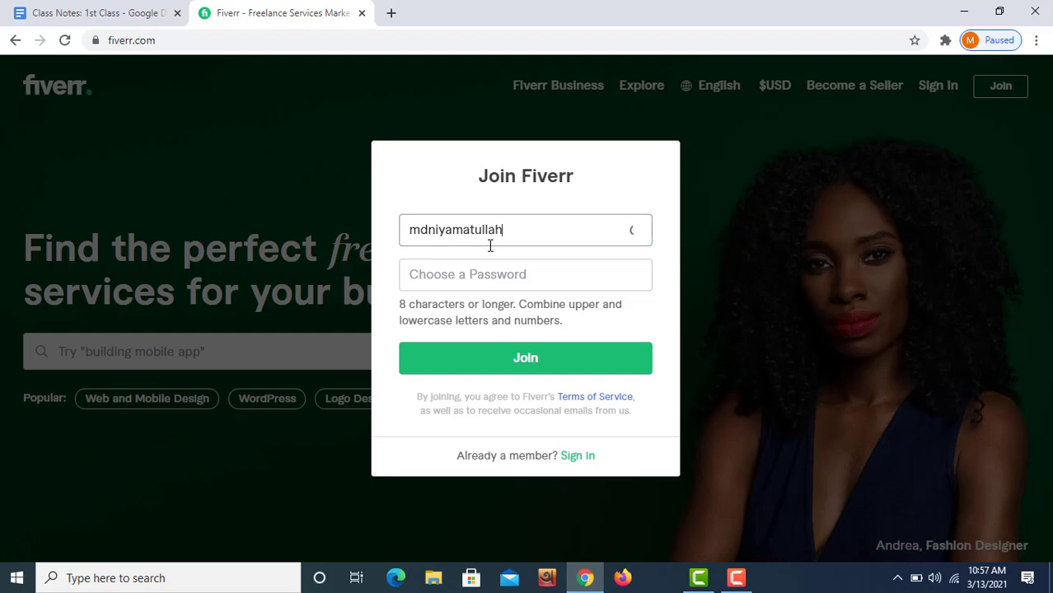
key("BackSpace")
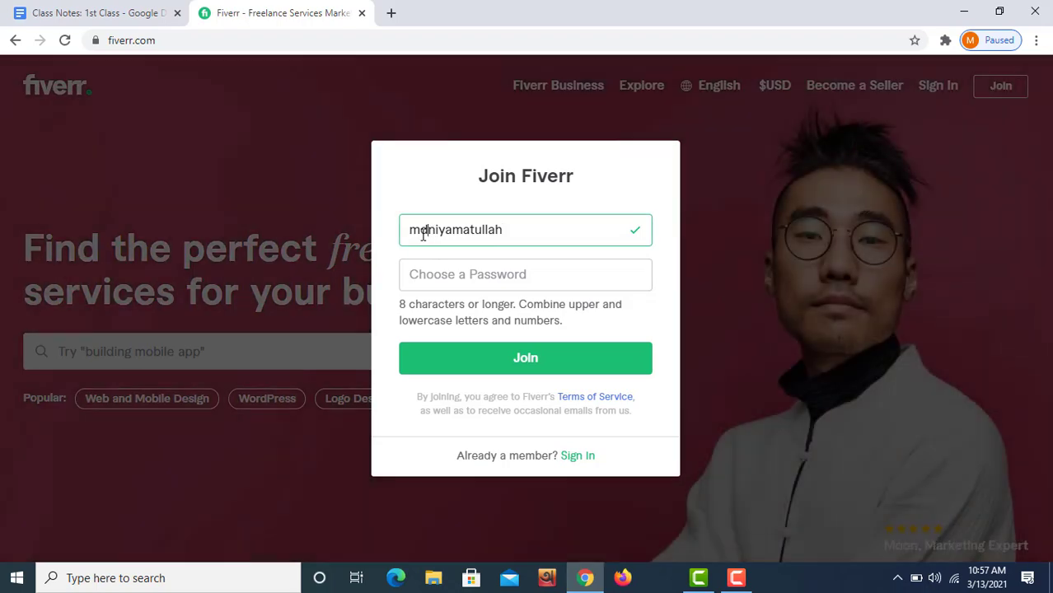
left_click(422, 235)
key("BackSpace")
key("BackSpace")
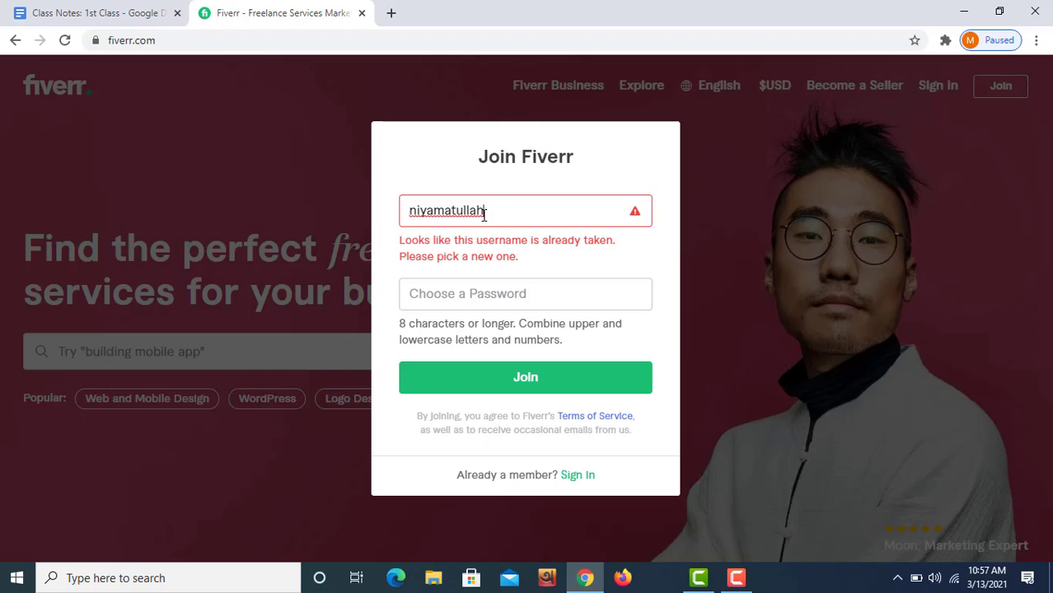
type("bd")
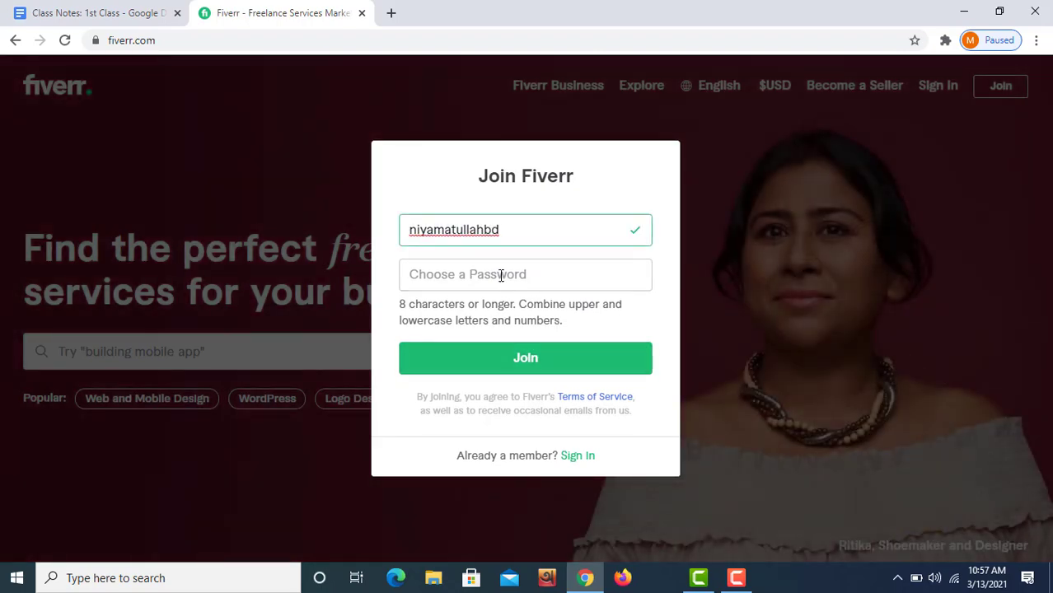
Step: Enter an 11-character password and submit the join form
left_click(488, 275)
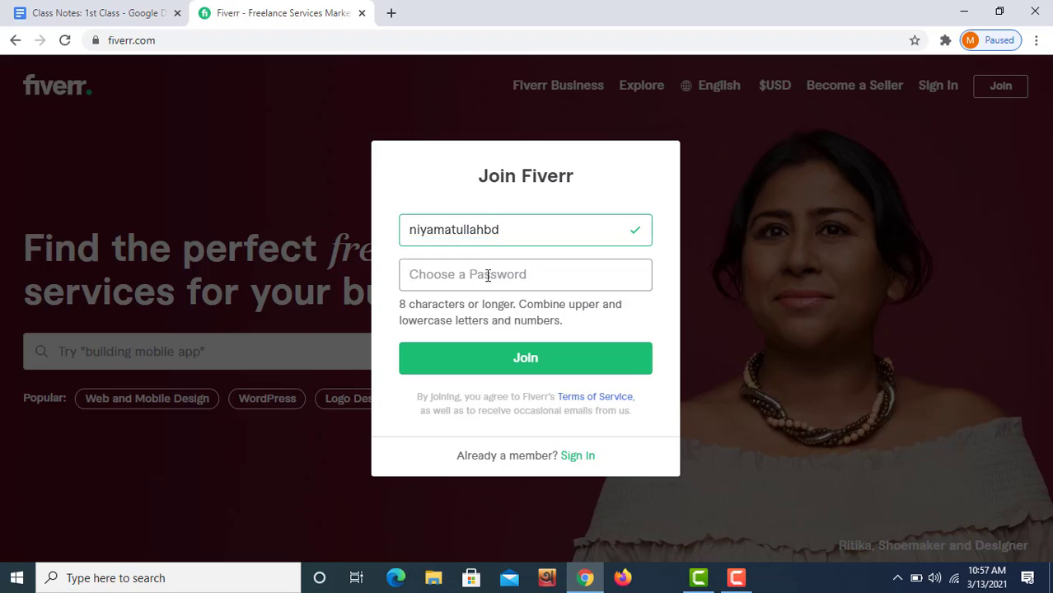
type("••••••")
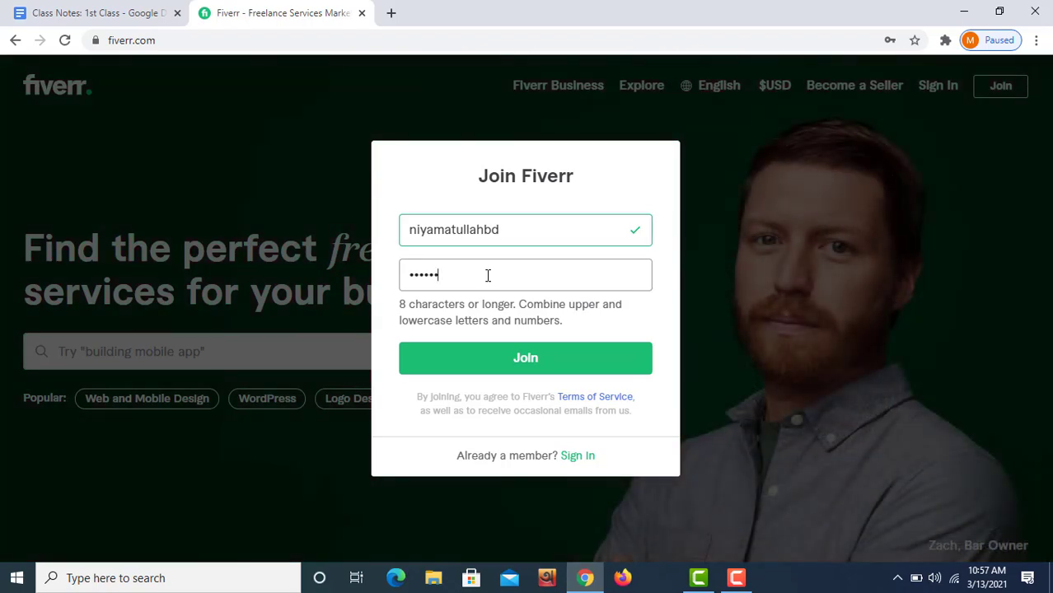
type("•••••")
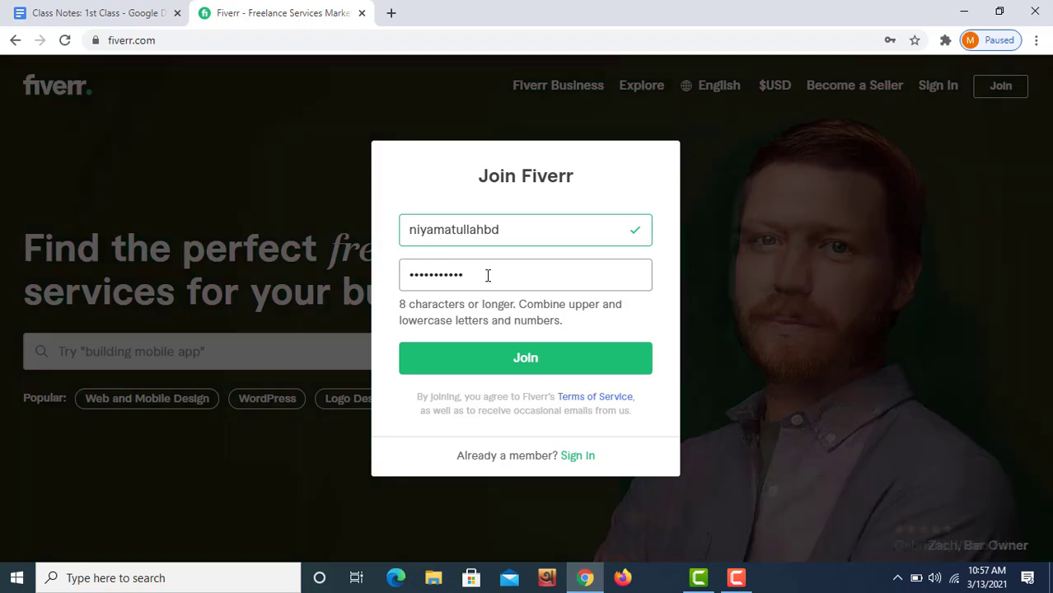
left_click(519, 362)
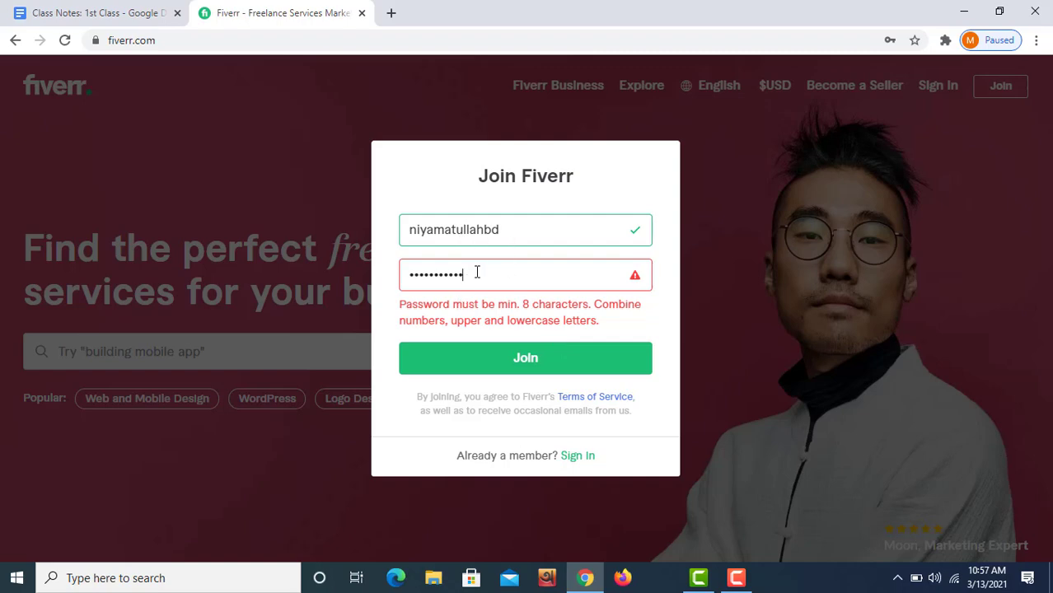
Step: Replace the rejected password with a longer one until it is marked valid
left_click_drag(476, 274, 408, 265)
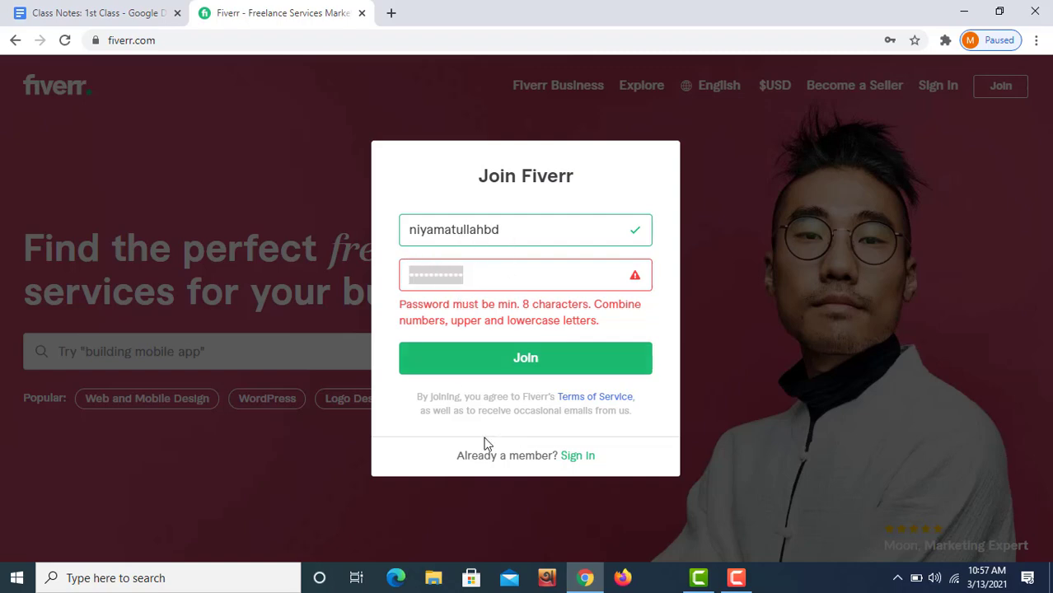
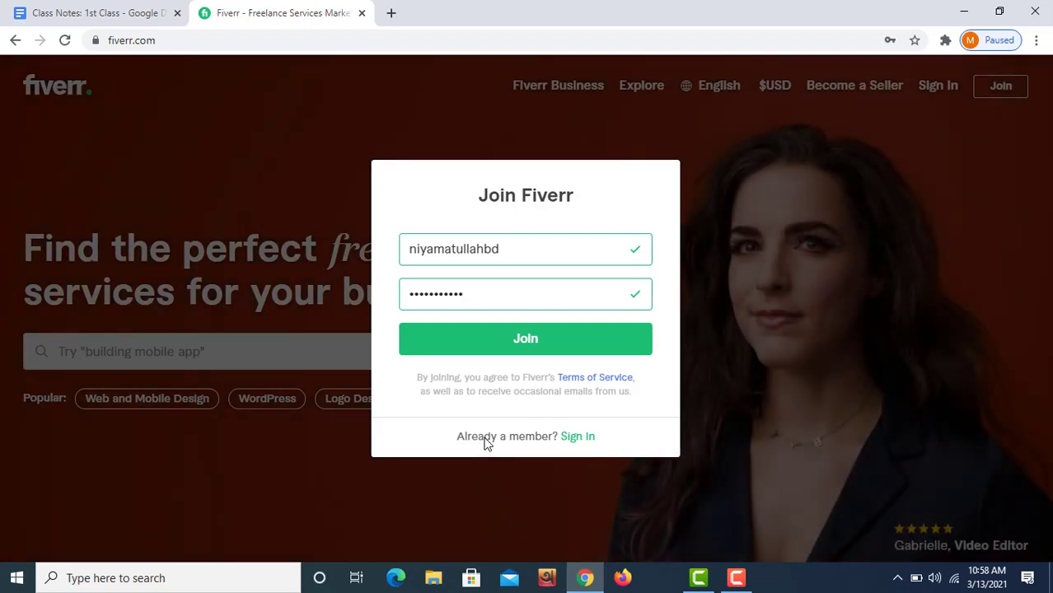
Step: Create the account by joining and passing the chimneys reCAPTCHA, then open a blank tab
left_click(555, 345)
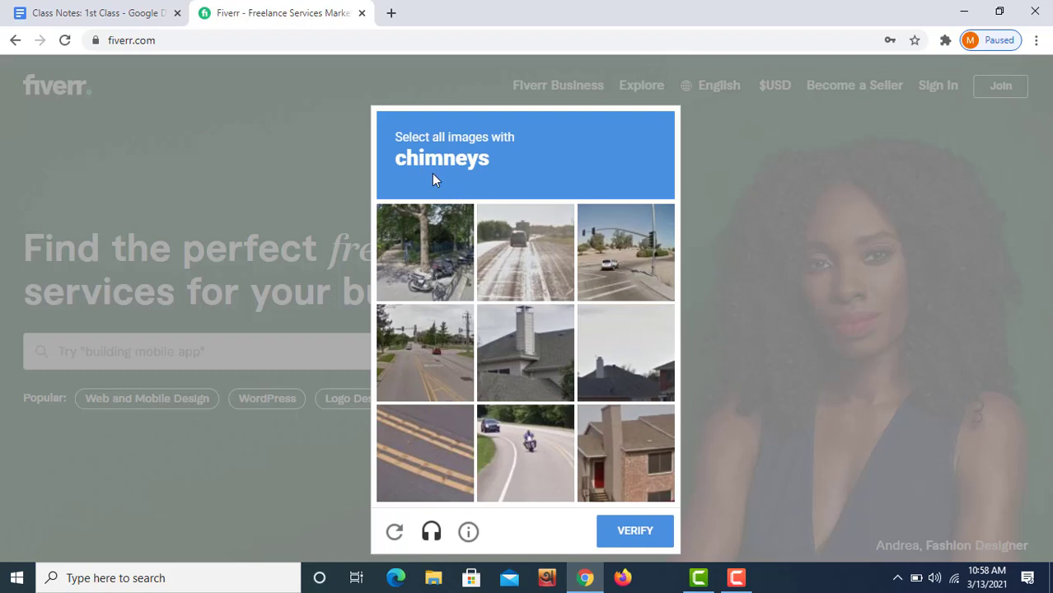
left_click(527, 351)
left_click(615, 382)
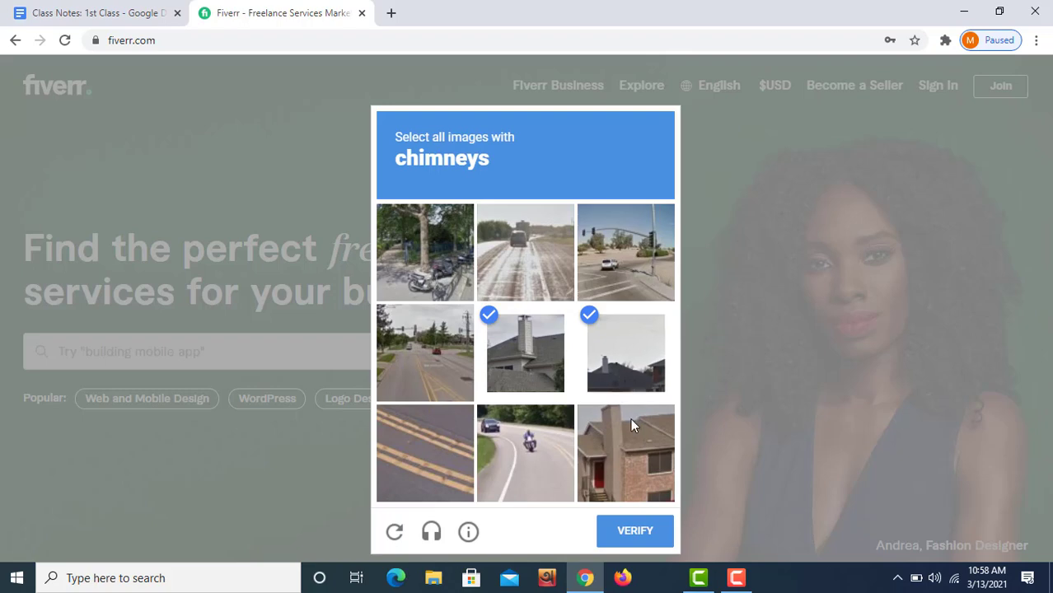
left_click(623, 448)
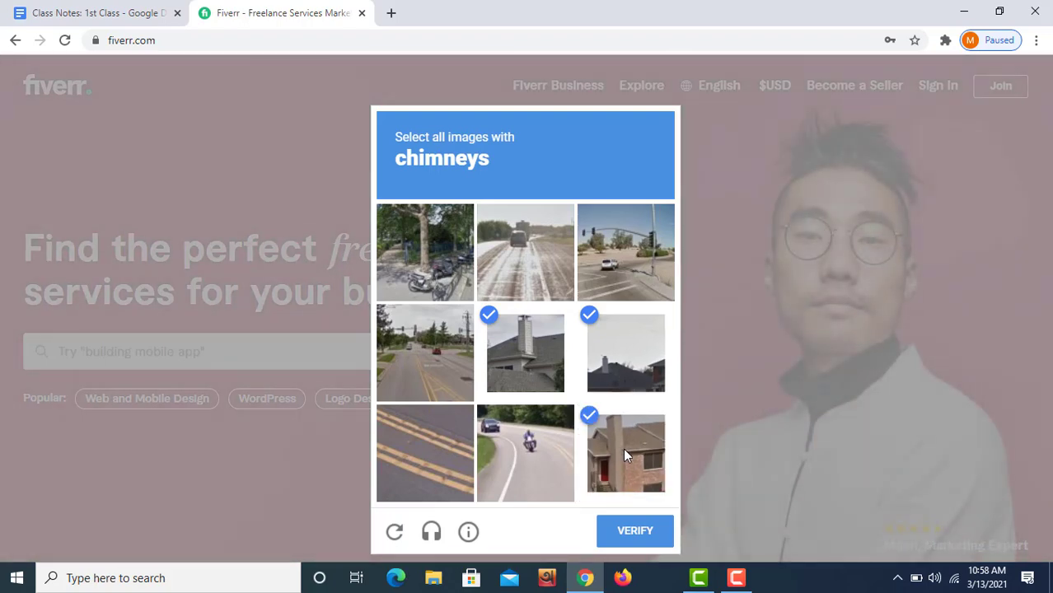
left_click(630, 536)
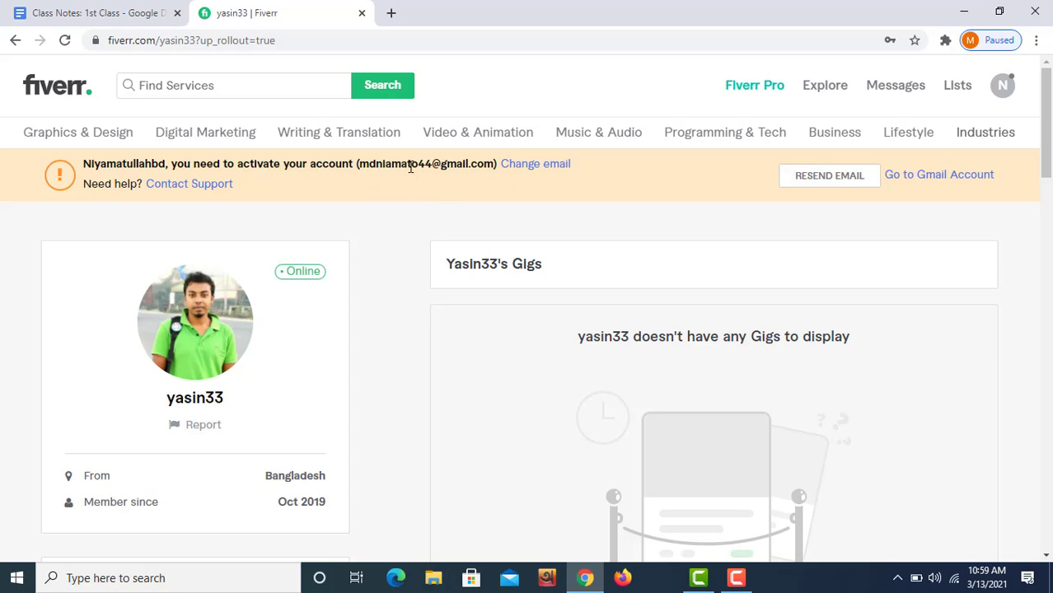
left_click(391, 12)
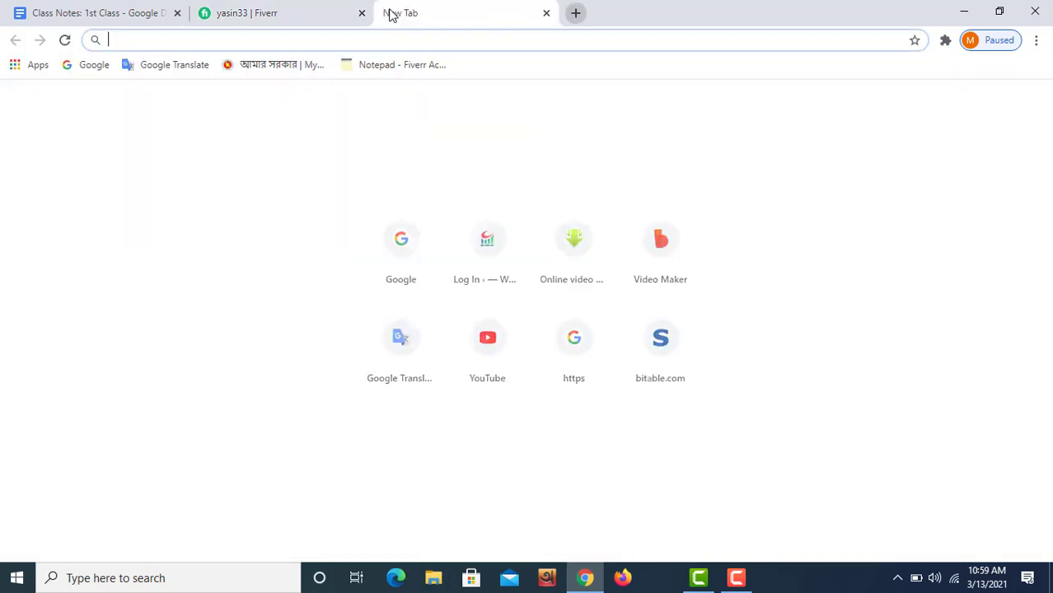
Step: Go from the Google home page to Gmail's sign-in and choose Use another account
left_click(404, 250)
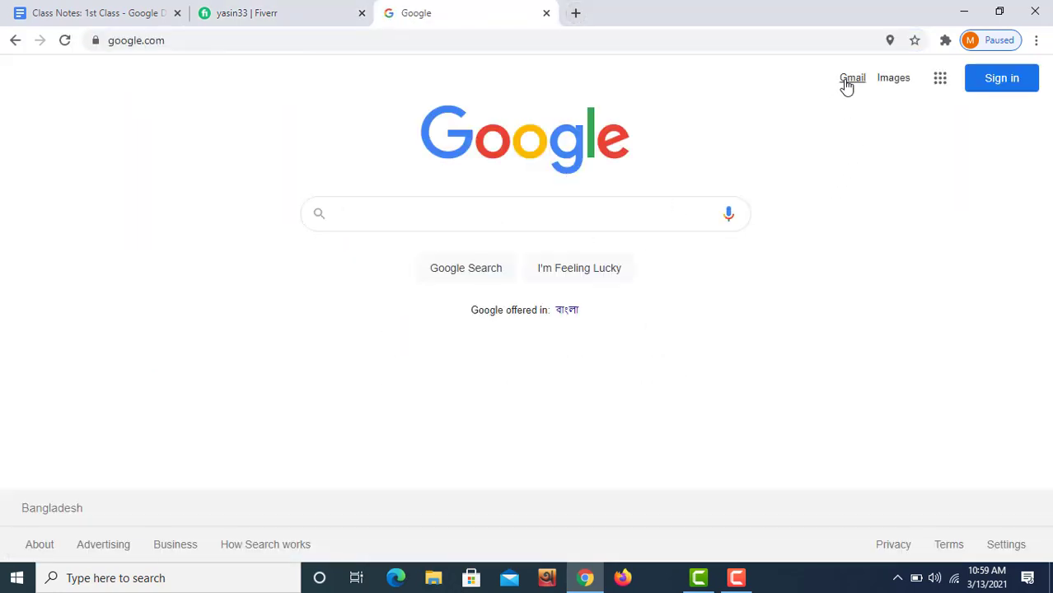
left_click(846, 85)
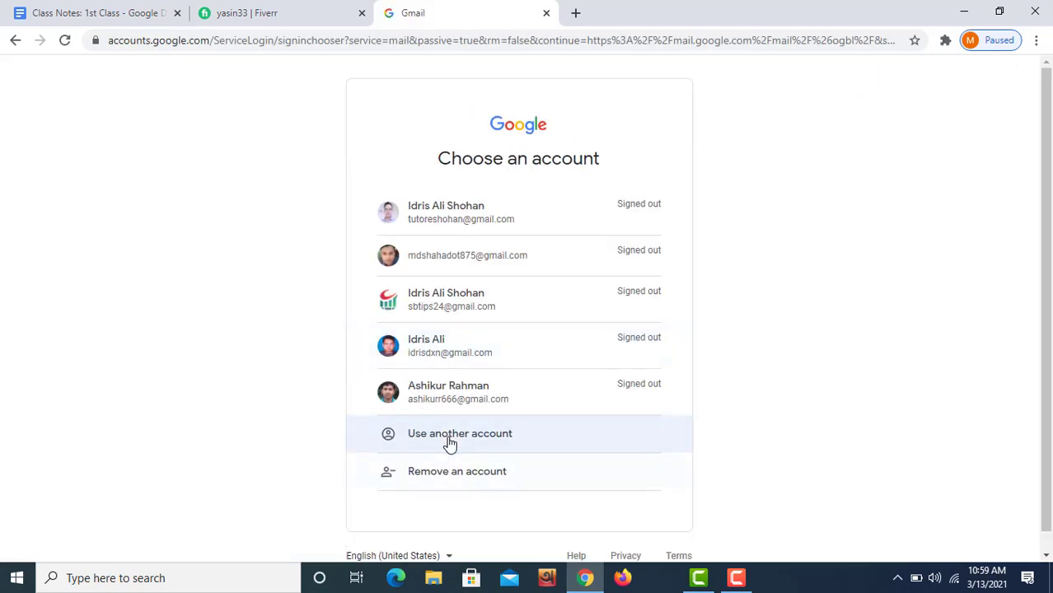
left_click(449, 443)
Step: Sign in to Gmail with the account's email address and password
left_click(429, 282)
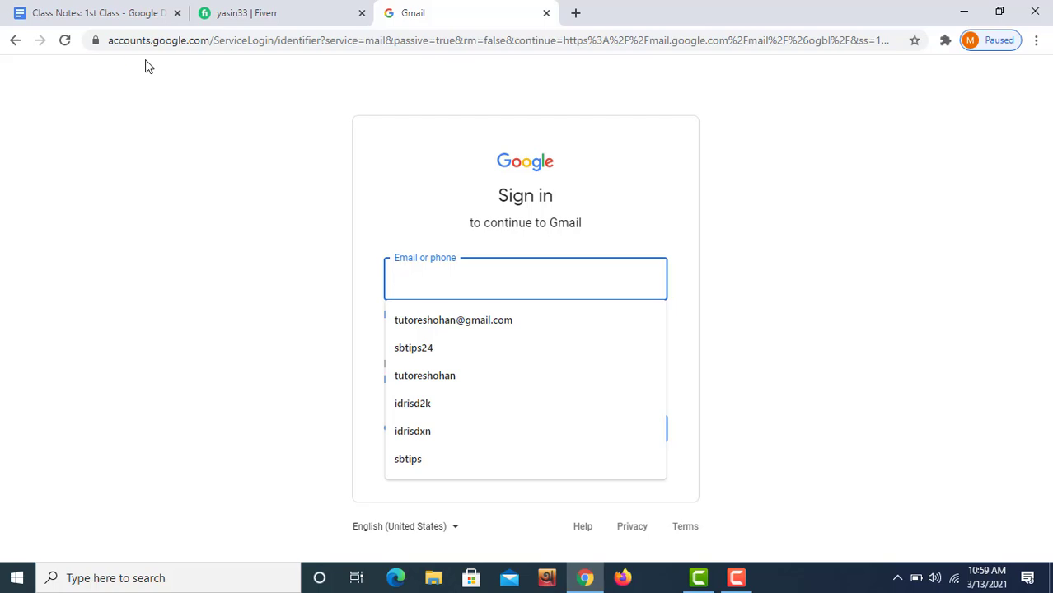
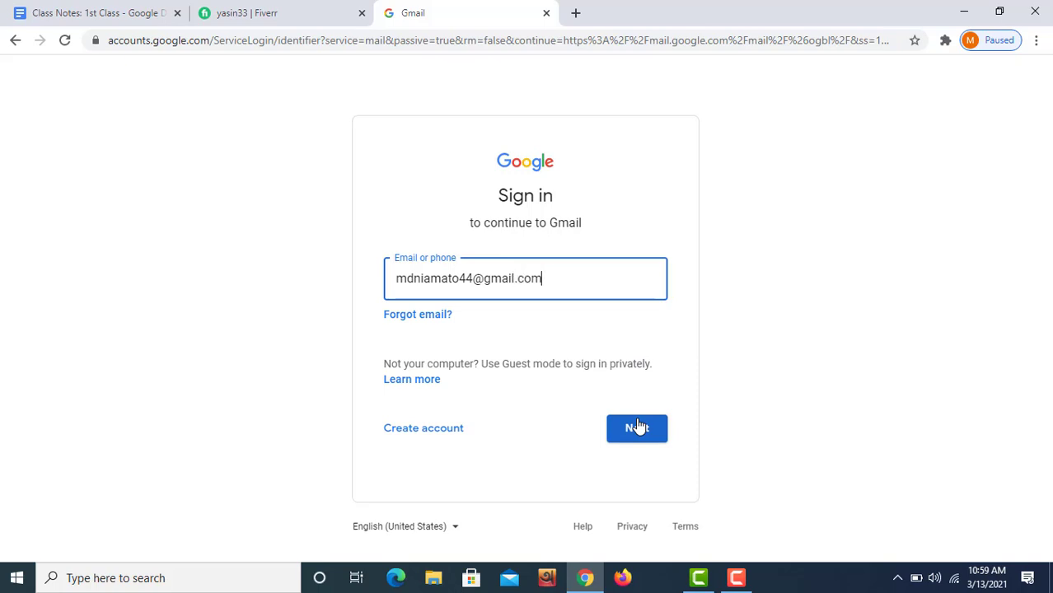
left_click(639, 427)
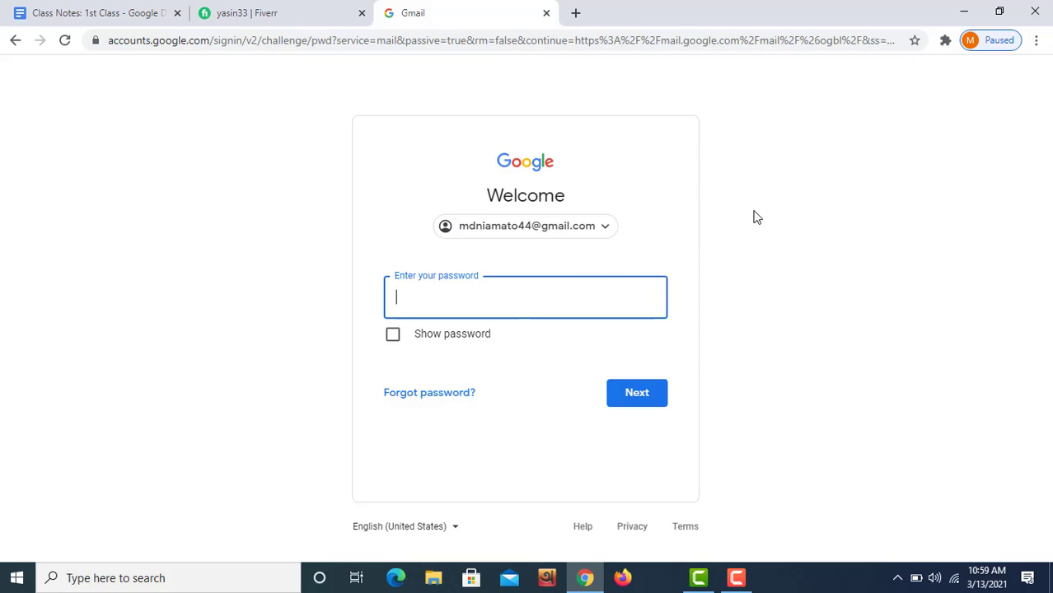
type("*")
left_click(650, 392)
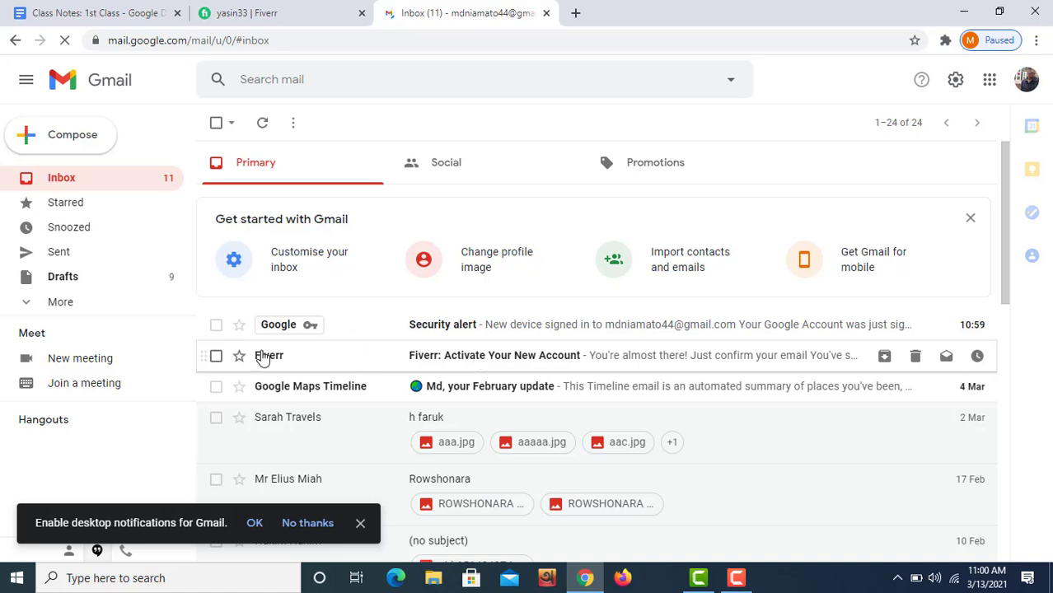
Step: Open and read the Fiverr activation email, then go back to the inbox
left_click(539, 360)
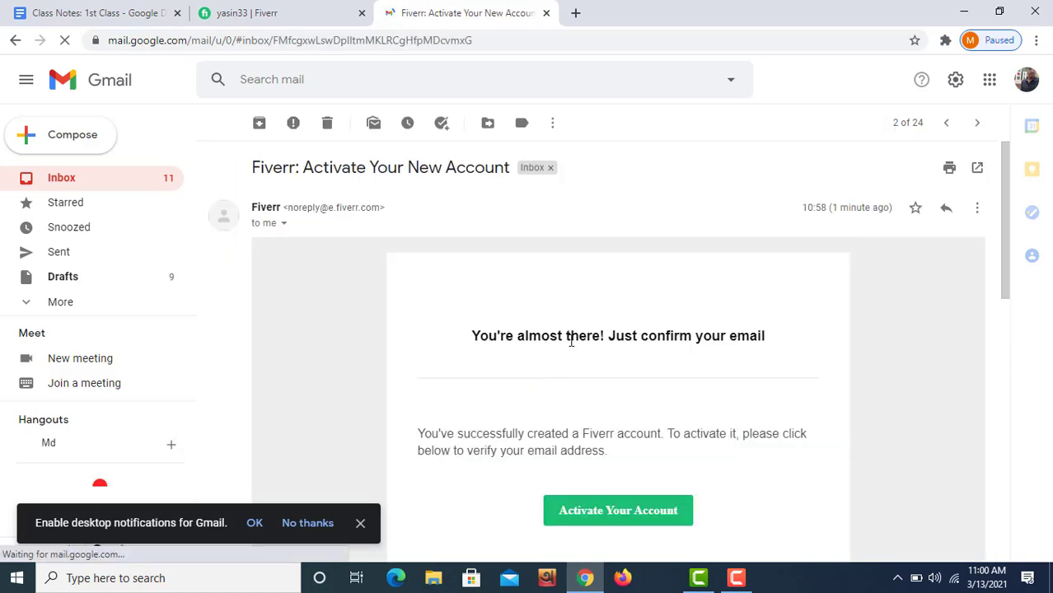
scroll(571, 334, "down", 1)
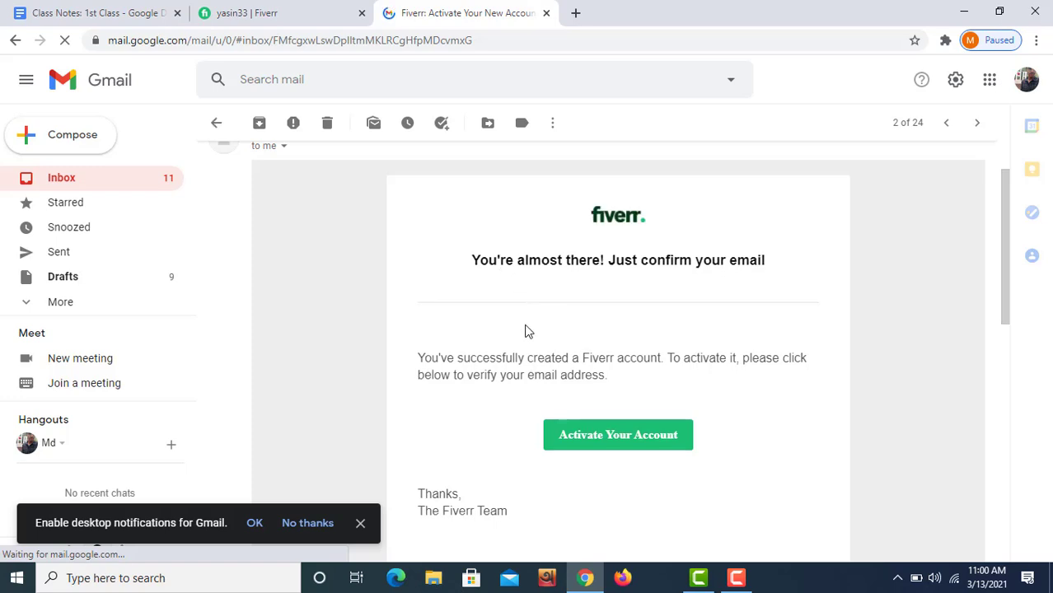
scroll(527, 334, "down", 2)
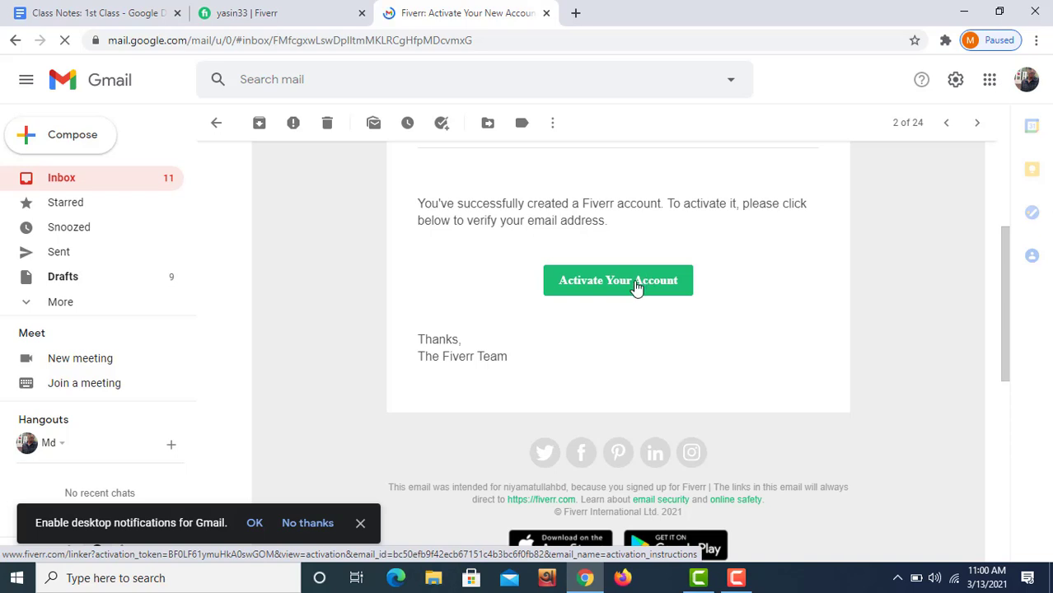
scroll(471, 272, "up", 3)
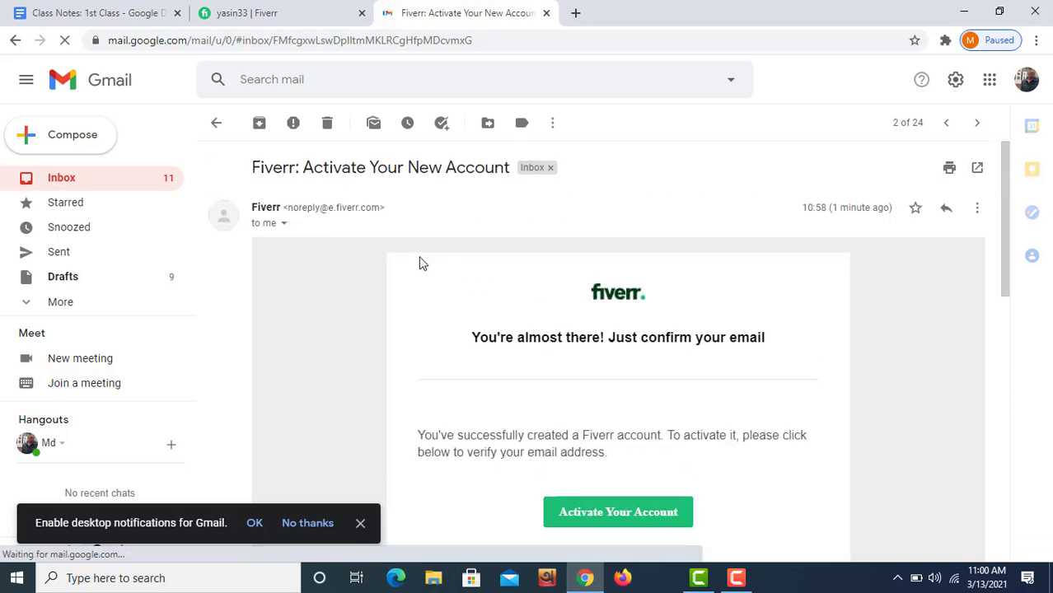
left_click(123, 187)
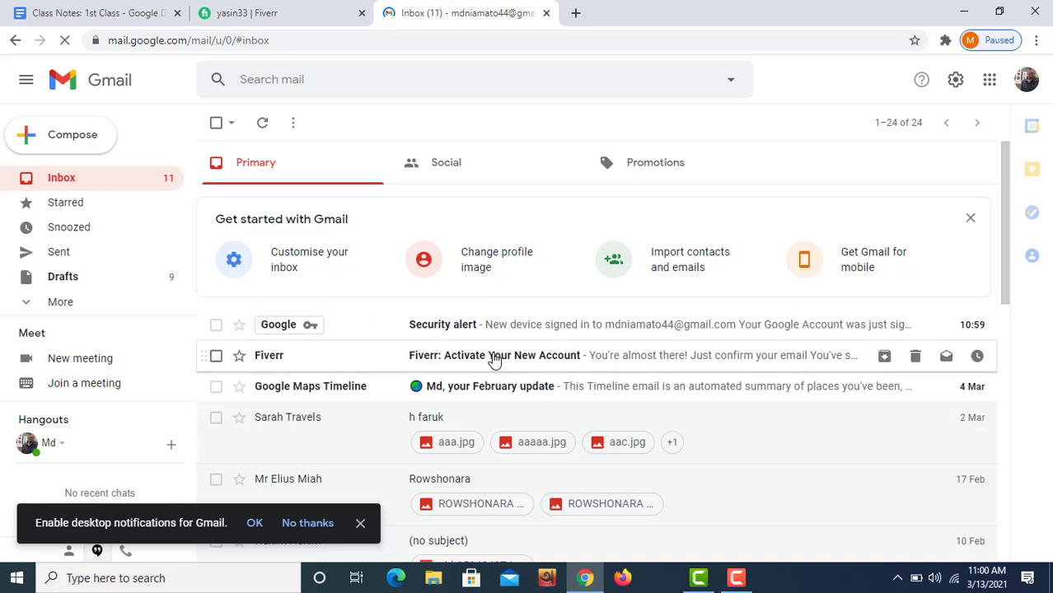
Step: Reopen the activation email, dismiss the Google Meet popup, and follow Activate Your Account
left_click(494, 358)
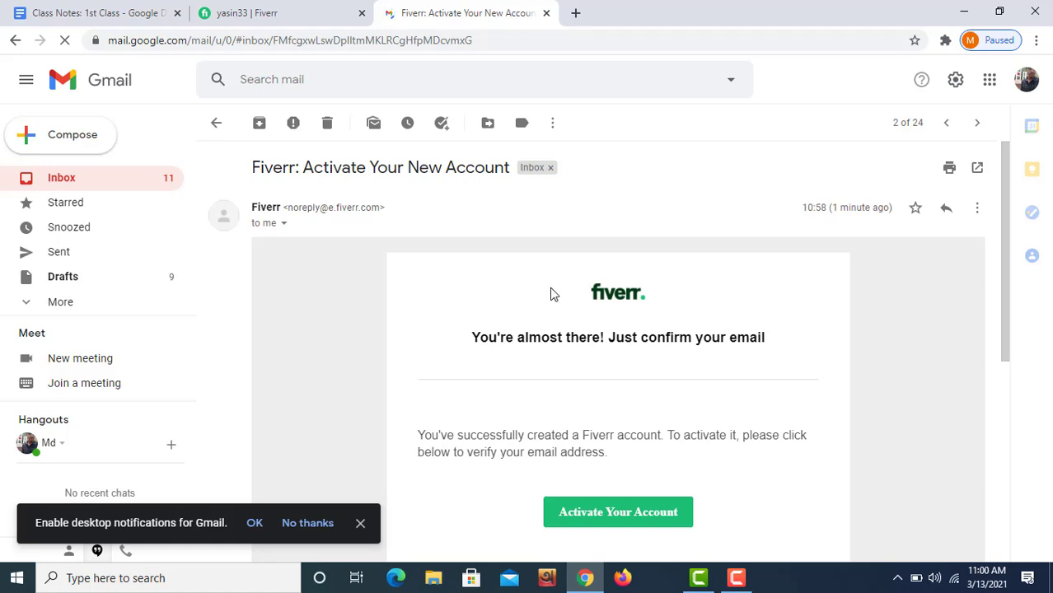
scroll(550, 294, "down", 3)
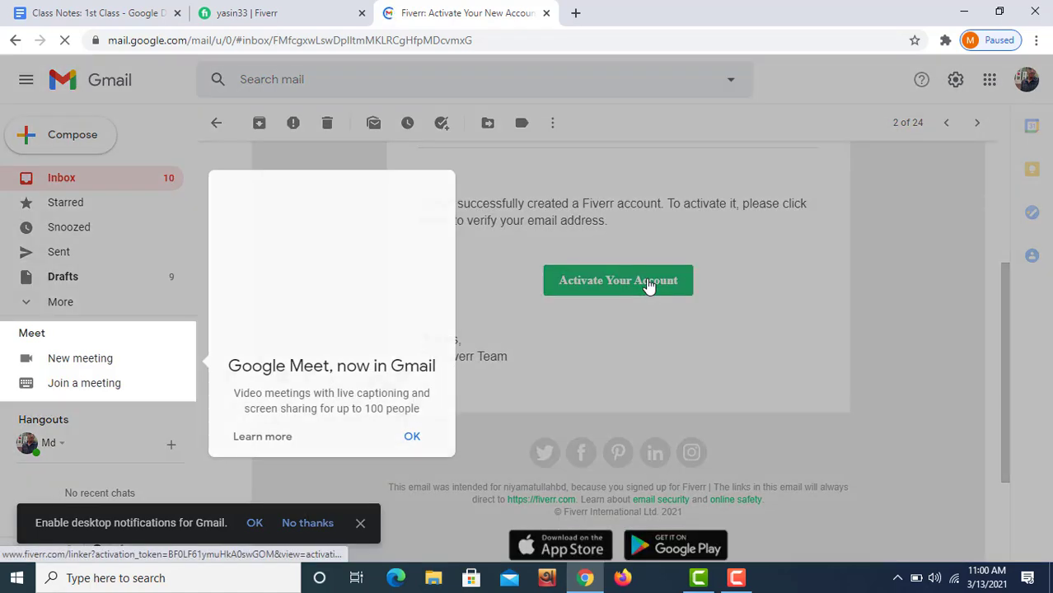
left_click(648, 283)
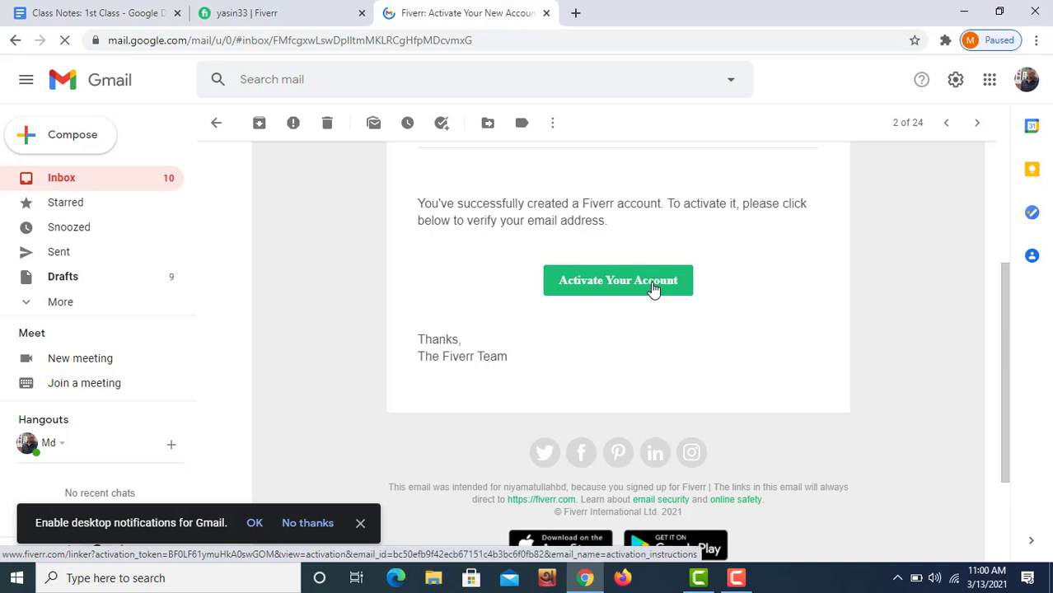
left_click(650, 284)
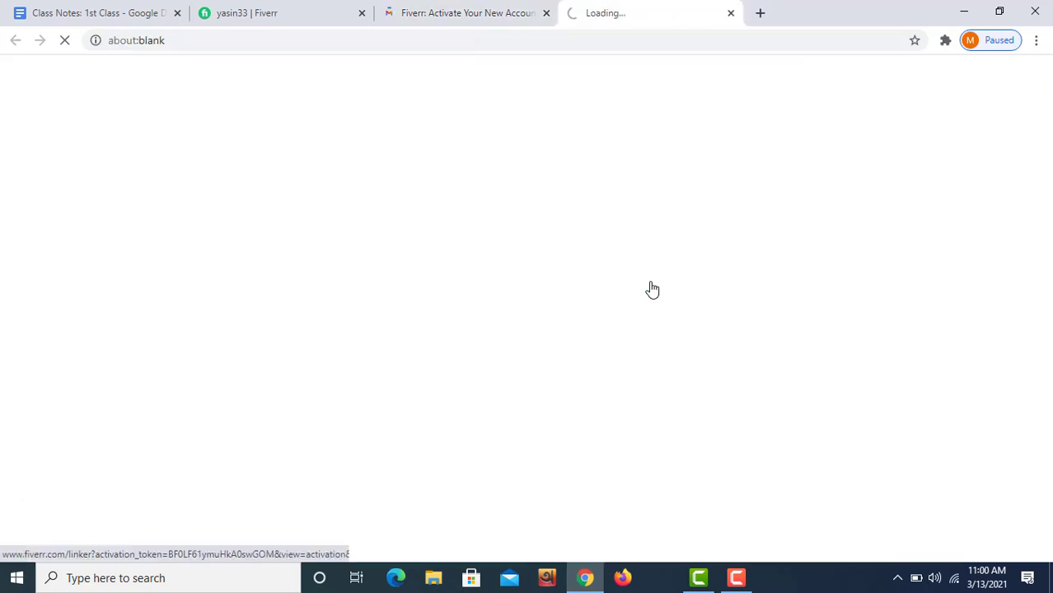
Step: Close the old yasin33 Fiverr tab and check the account-activated homepage
left_click(362, 14)
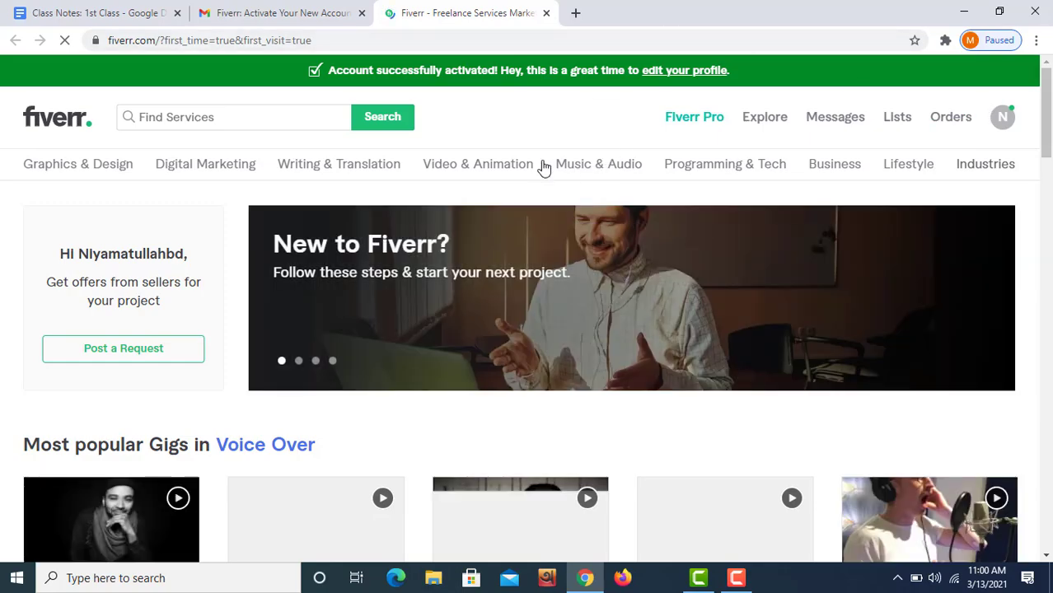
mouse_move(478, 164)
scroll(874, 266, "down", 7)
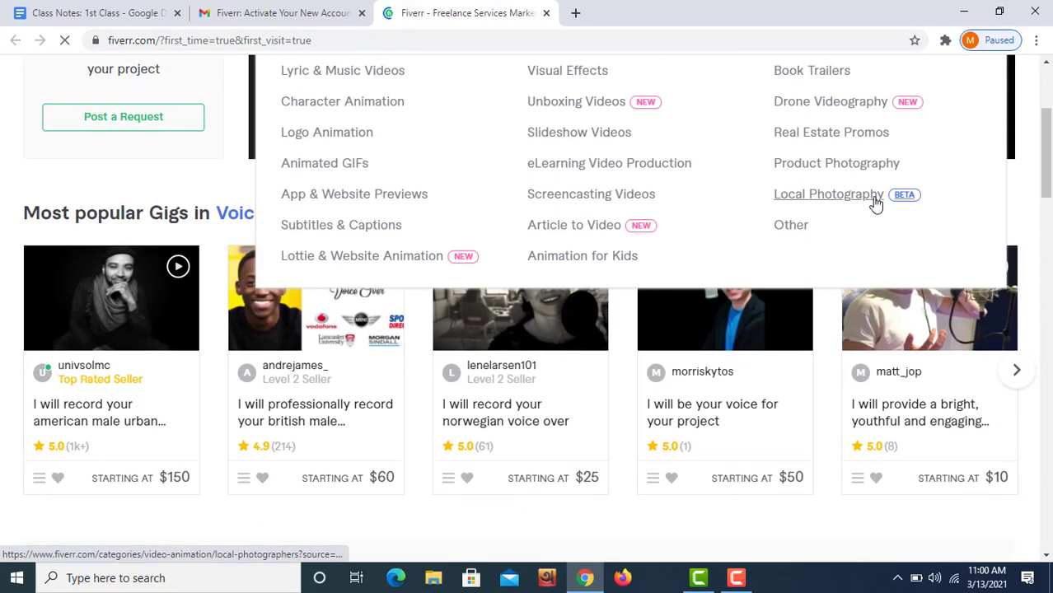
scroll(648, 208, "up", 8)
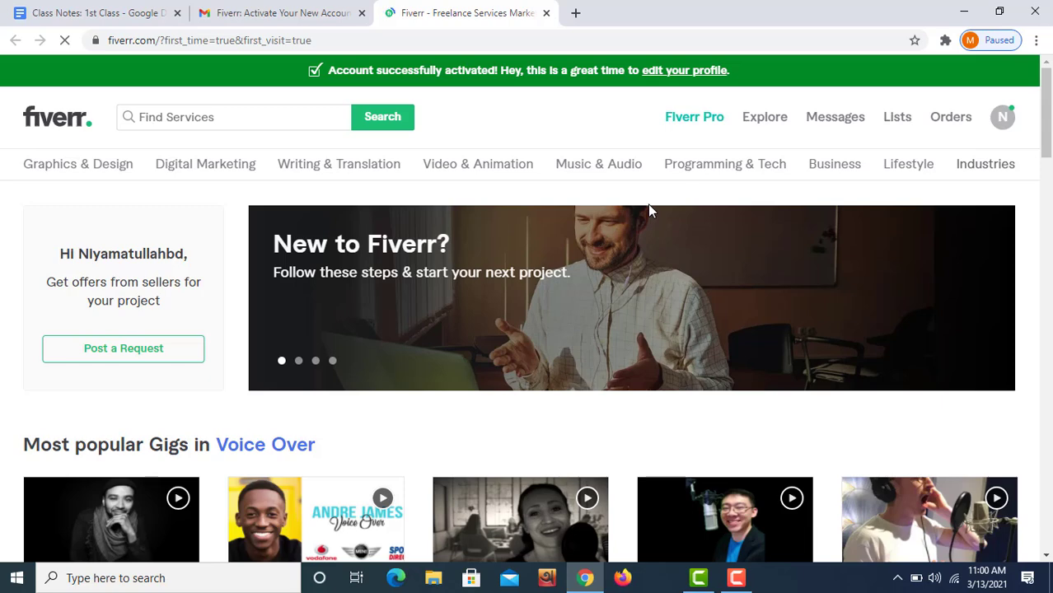
mouse_move(602, 154)
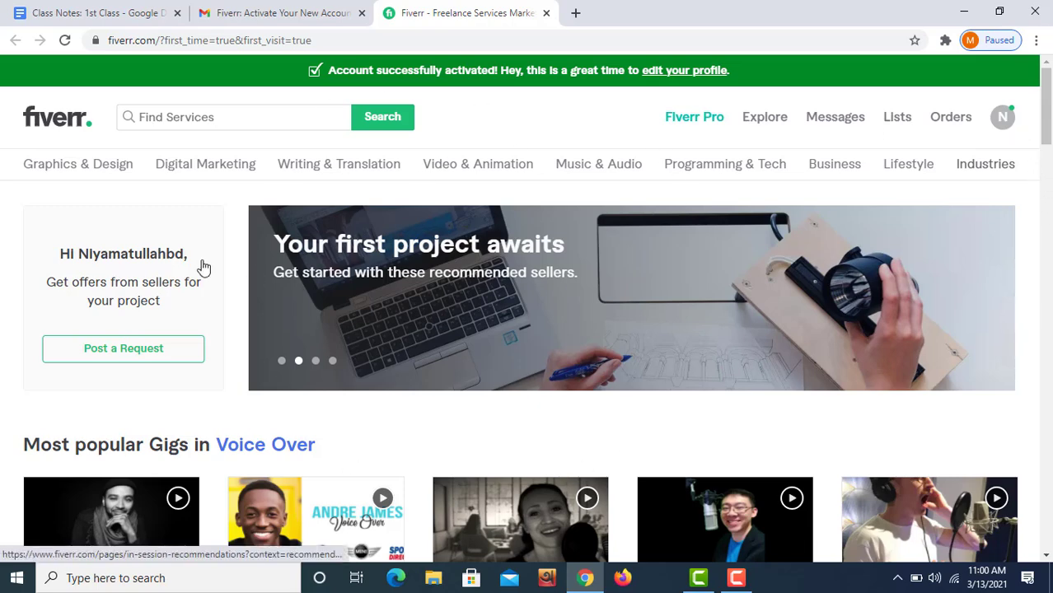
Step: Show the account dropdown from the avatar at the top right
left_click(998, 121)
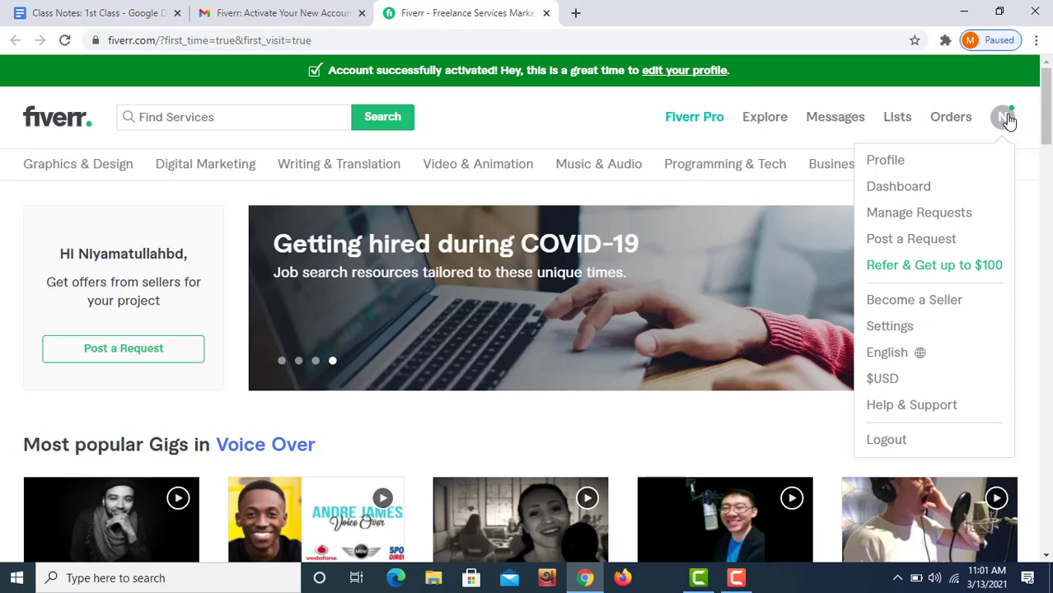
left_click(1004, 119)
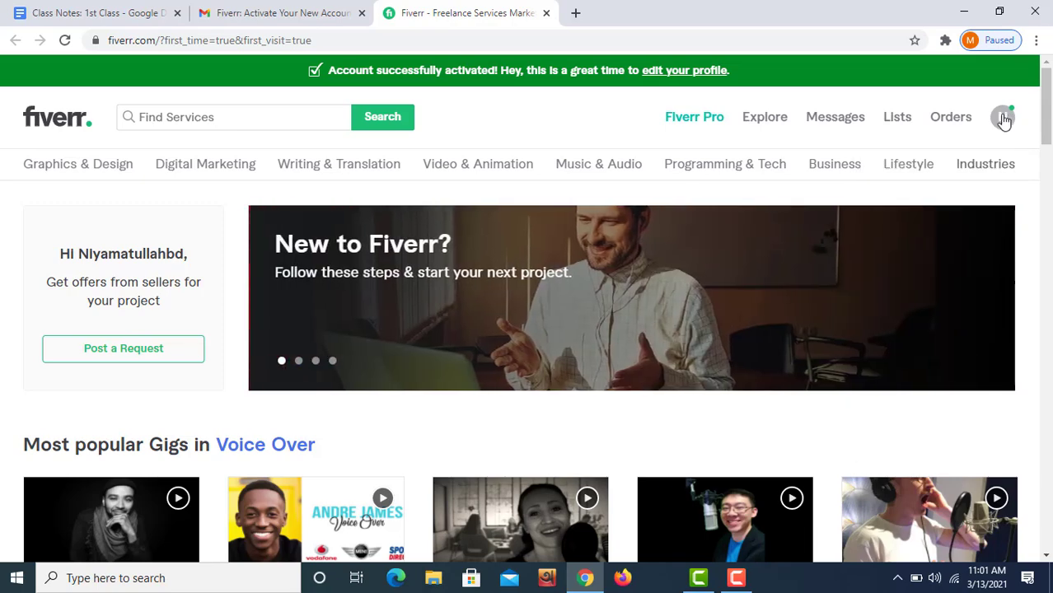
left_click(1004, 119)
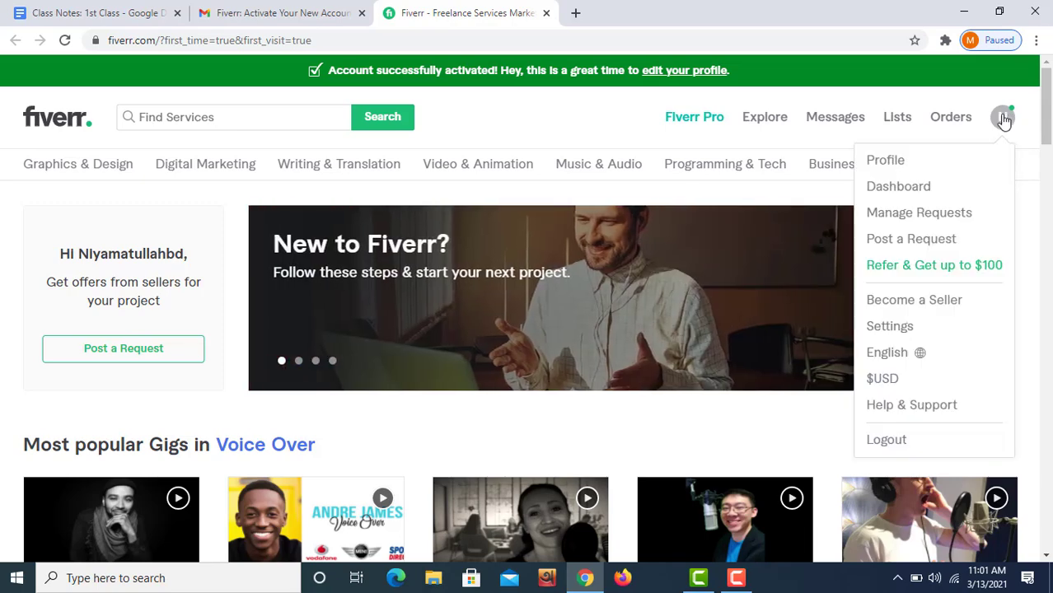
Step: Go to the new profile page, look it over, and open the avatar's camera photo picker
left_click(886, 163)
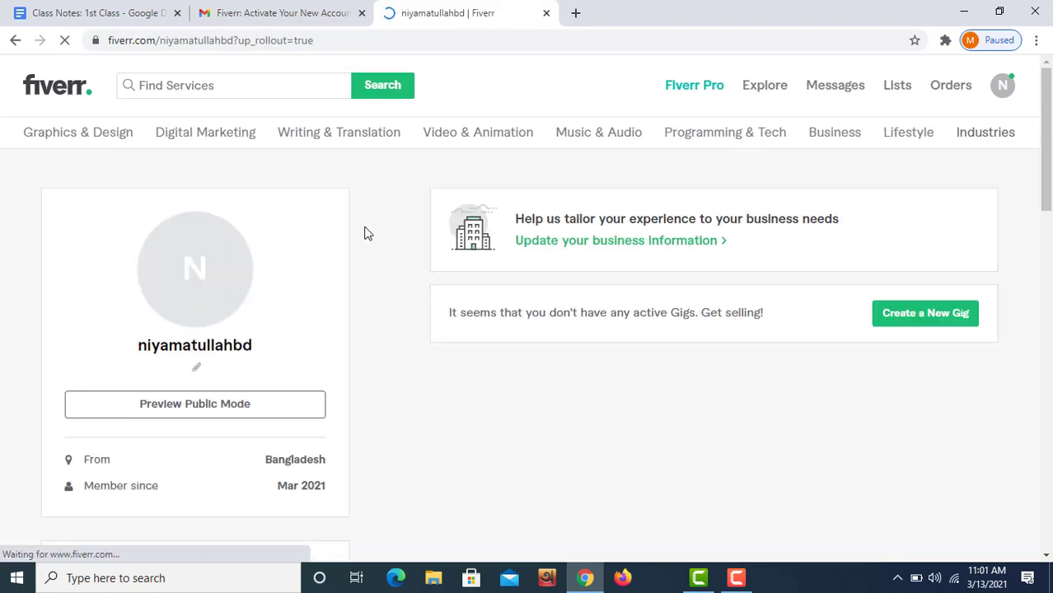
scroll(115, 387, "down", 9)
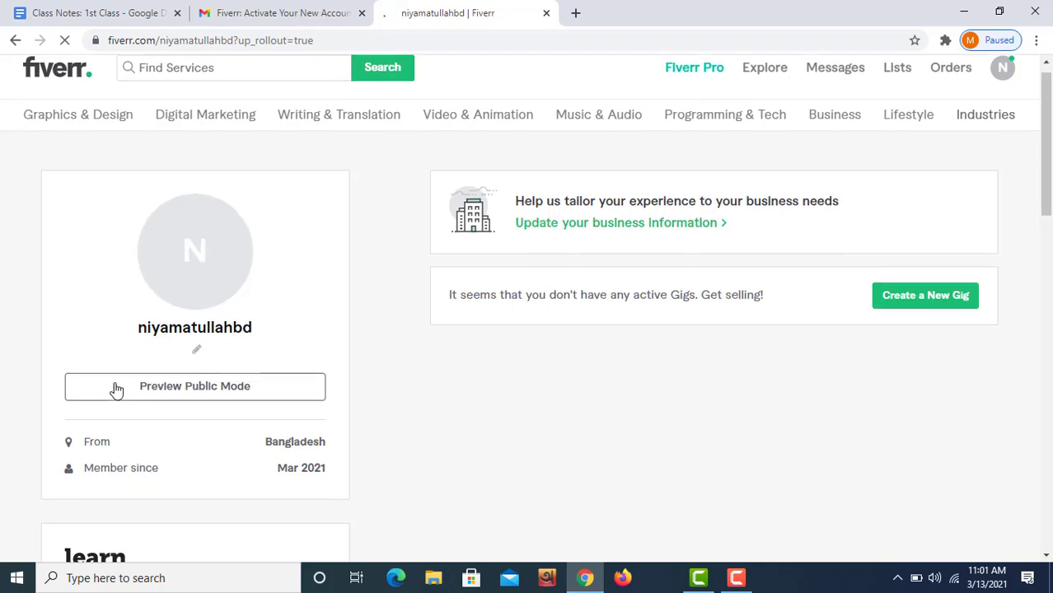
scroll(116, 387, "down", 10)
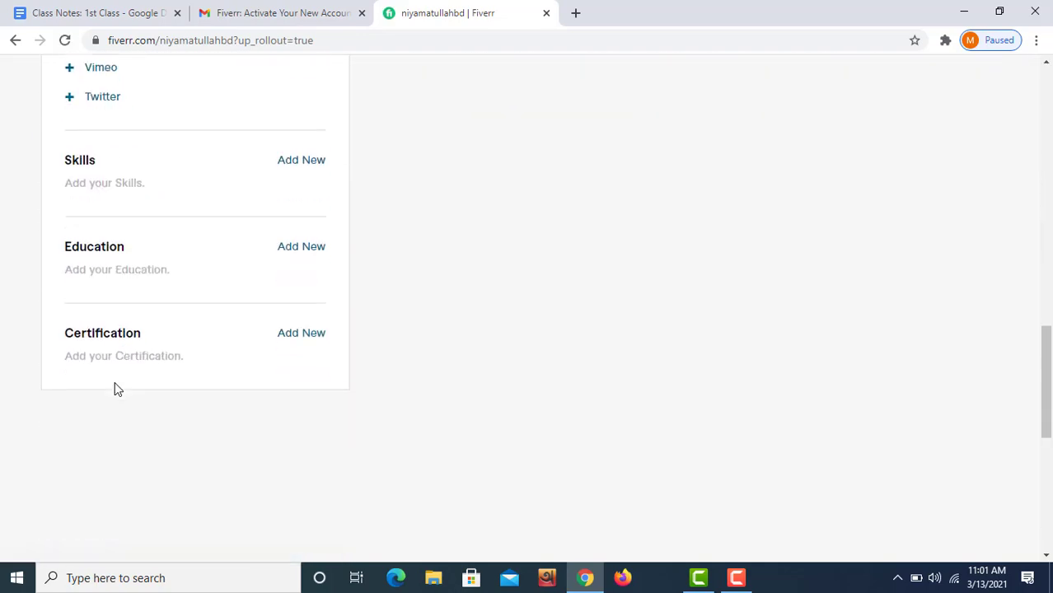
scroll(124, 384, "up", 10)
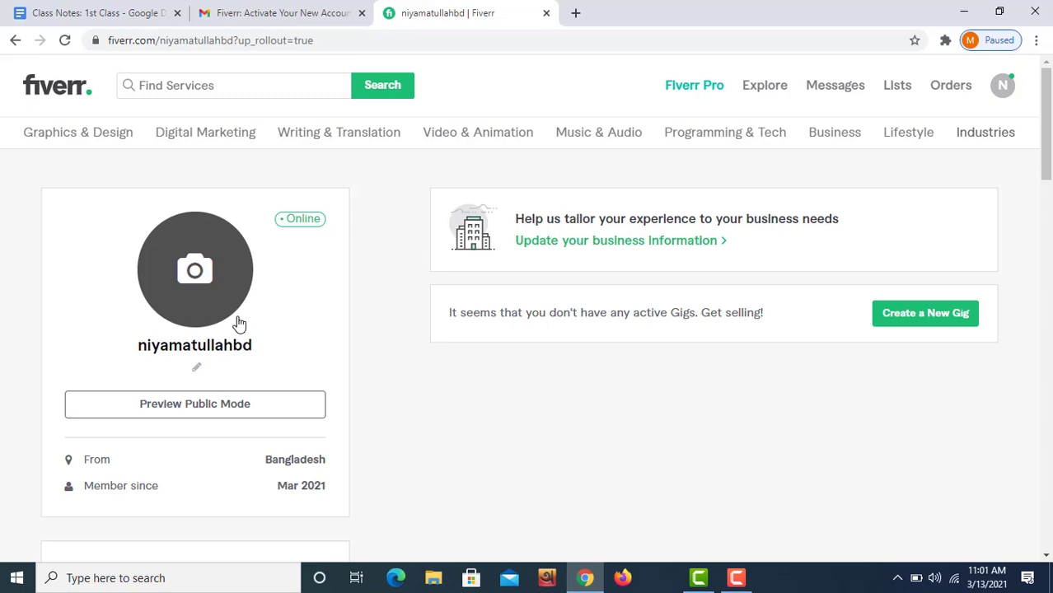
scroll(235, 376, "down", 9)
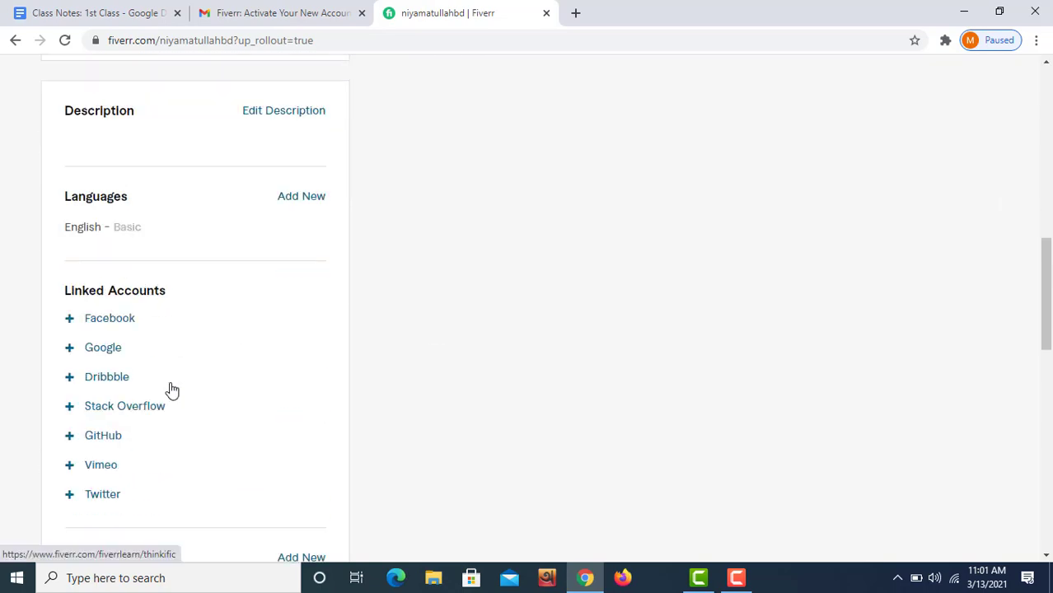
scroll(170, 389, "down", 8)
scroll(172, 391, "up", 17)
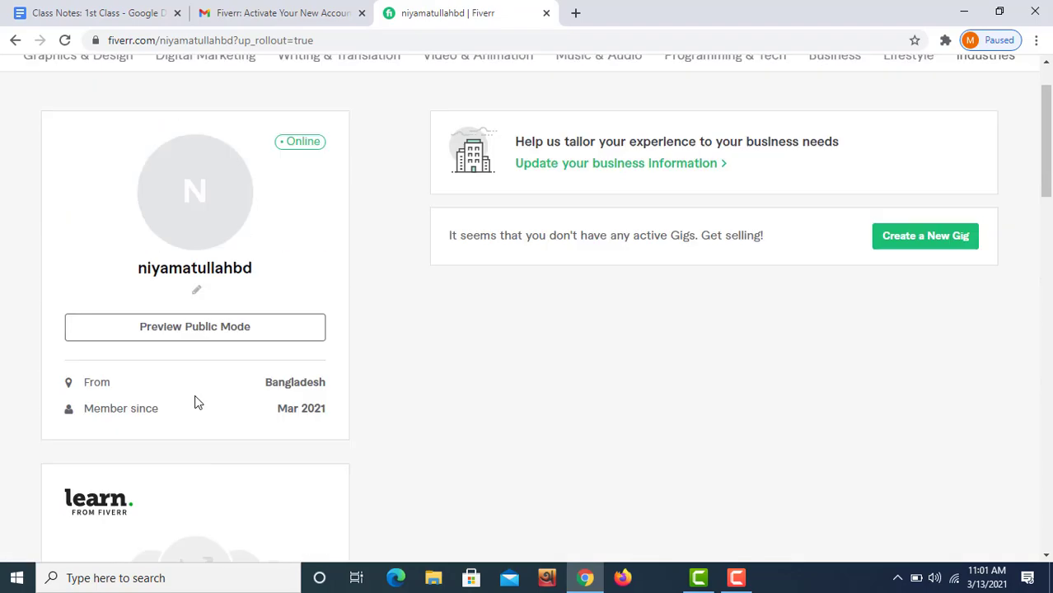
scroll(196, 402, "up", 1)
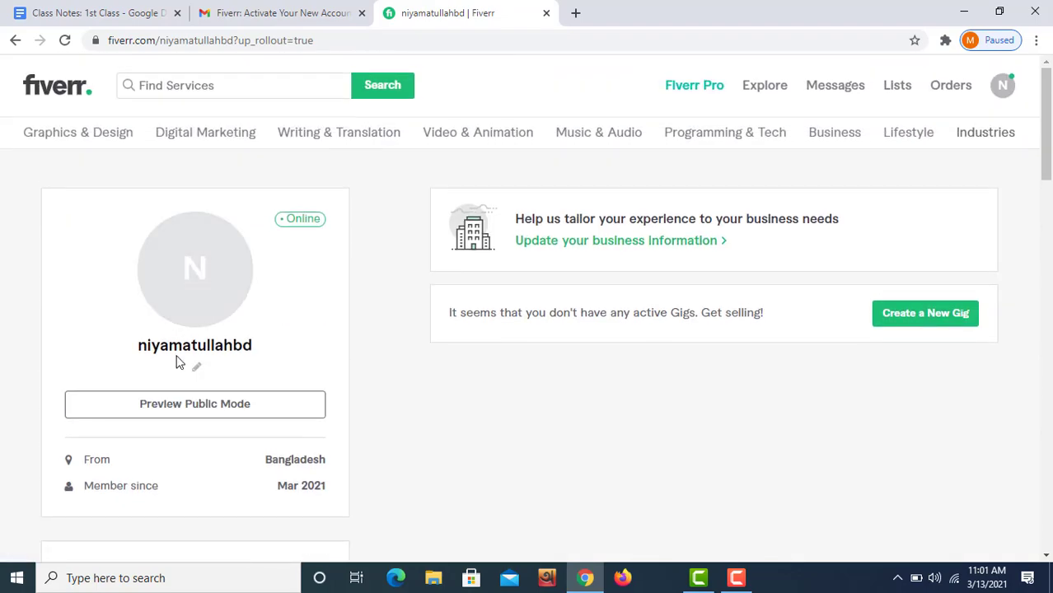
mouse_move(214, 288)
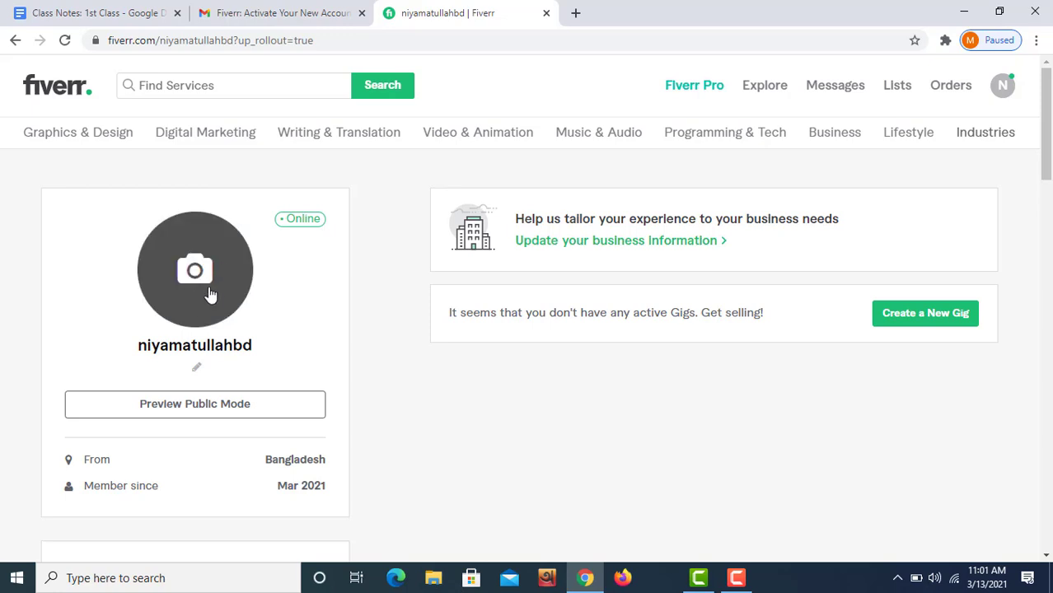
left_click(206, 283)
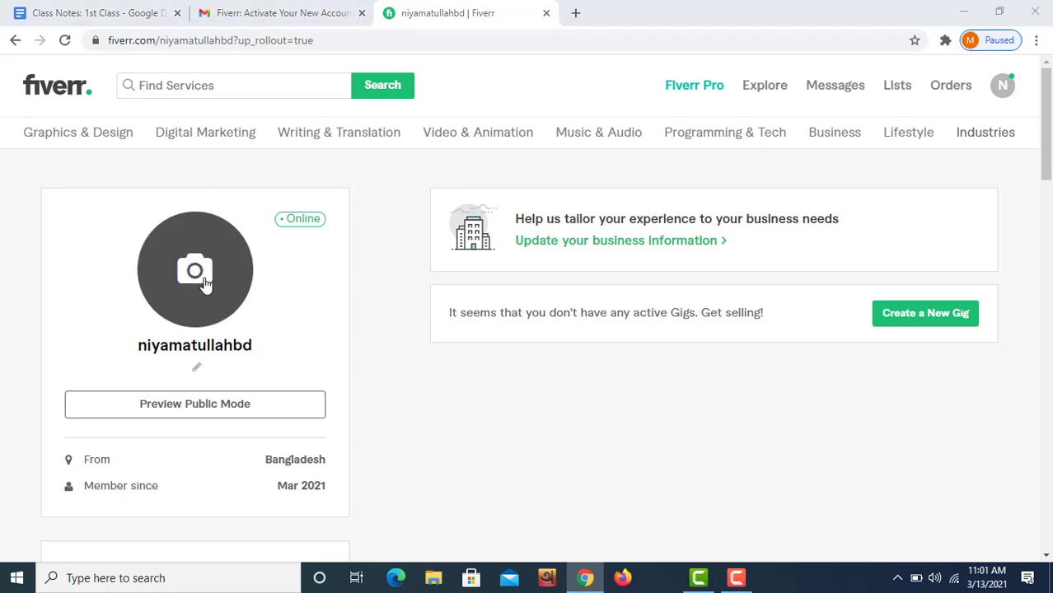
Step: Cancel the Open dialog, keeping the default N avatar
scroll(182, 274, "down", 3)
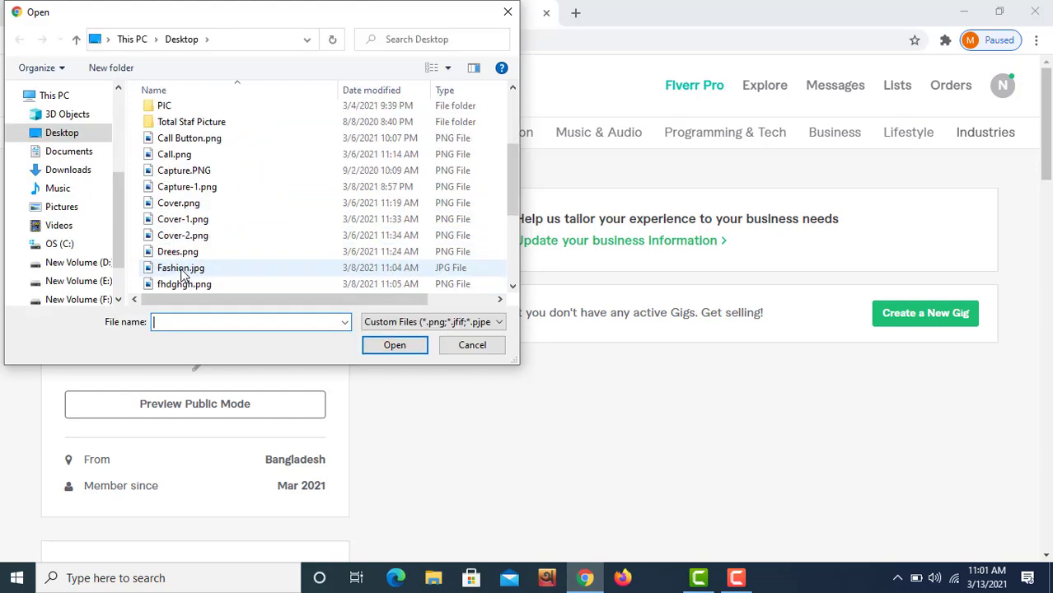
scroll(183, 274, "down", 1)
left_click(474, 347)
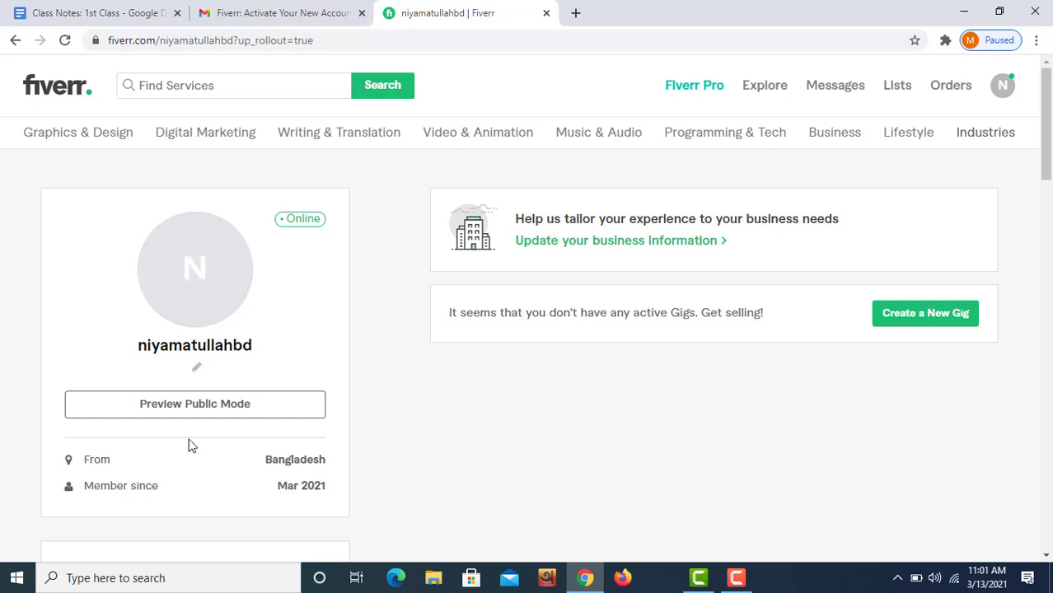
Step: Open the one-line story editor under the username, then open a blank Chrome tab
left_click(198, 372)
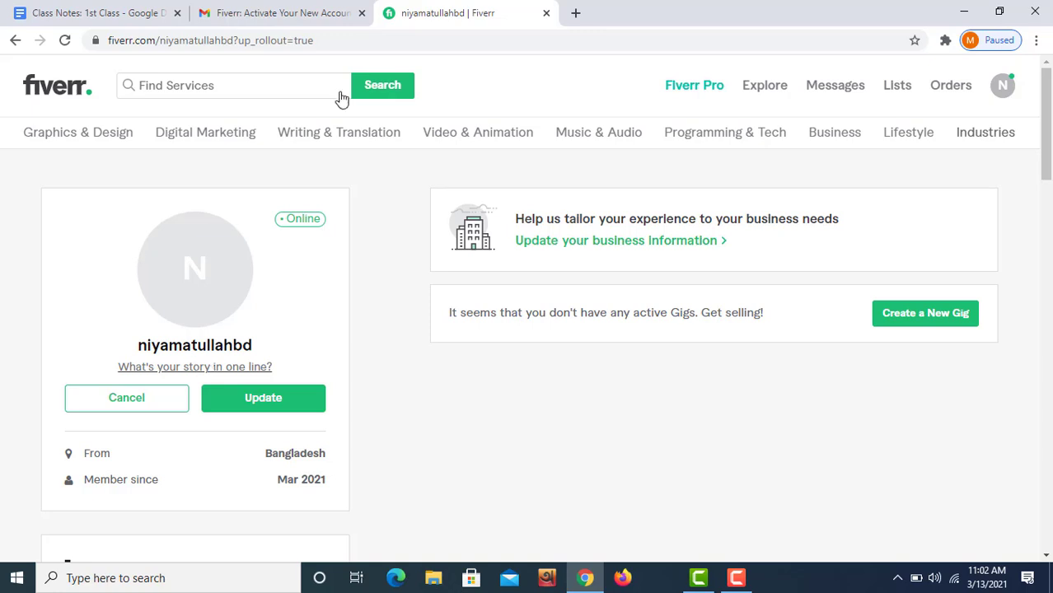
left_click(576, 13)
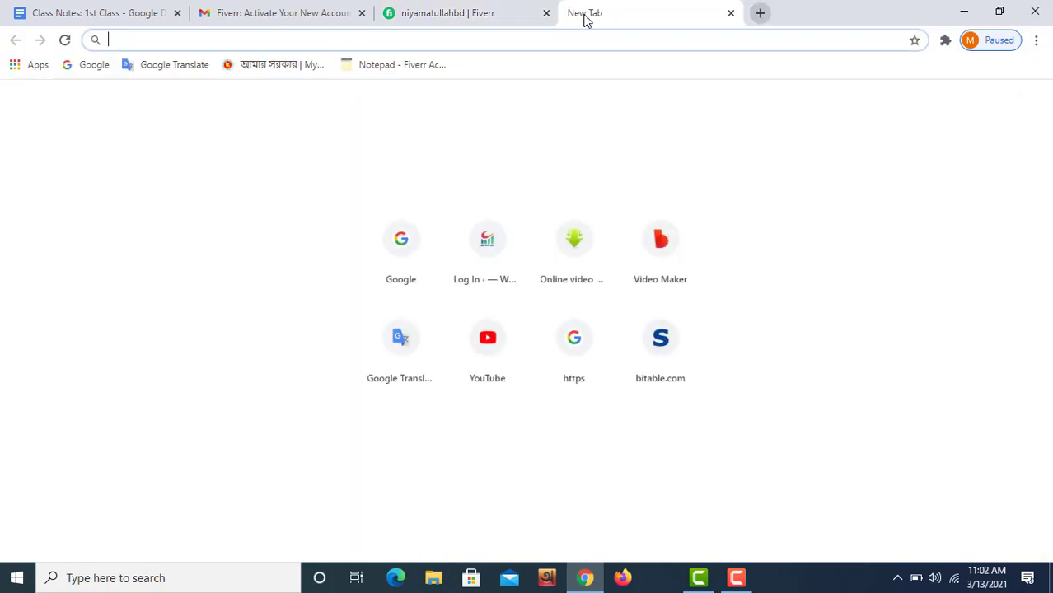
Step: Load the Fiverr Account notes in RapidTables Notepad and dismiss the Auto save dialog
left_click(403, 64)
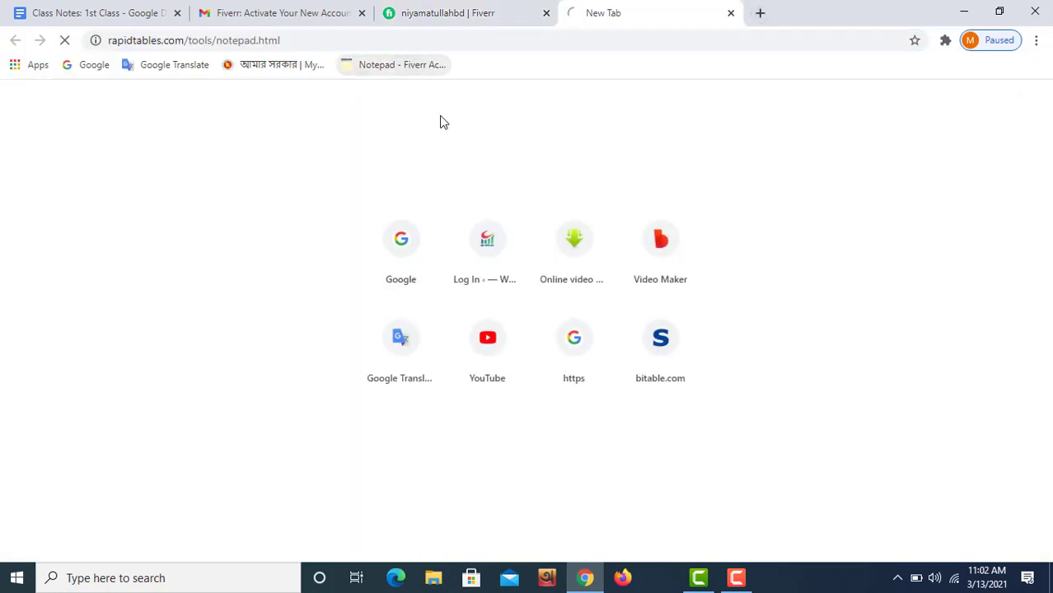
left_click(459, 17)
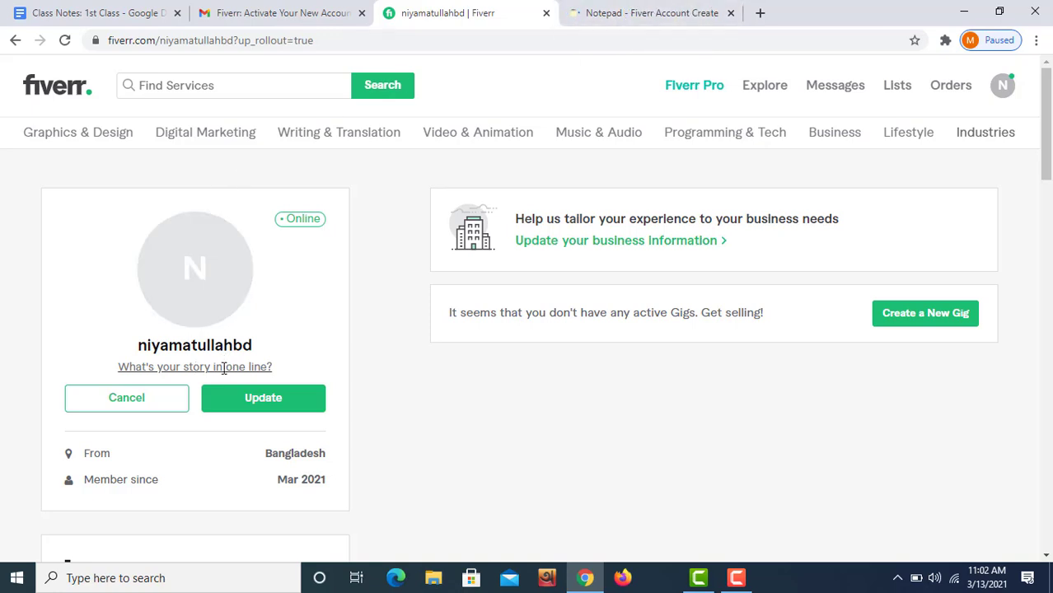
left_click(664, 17)
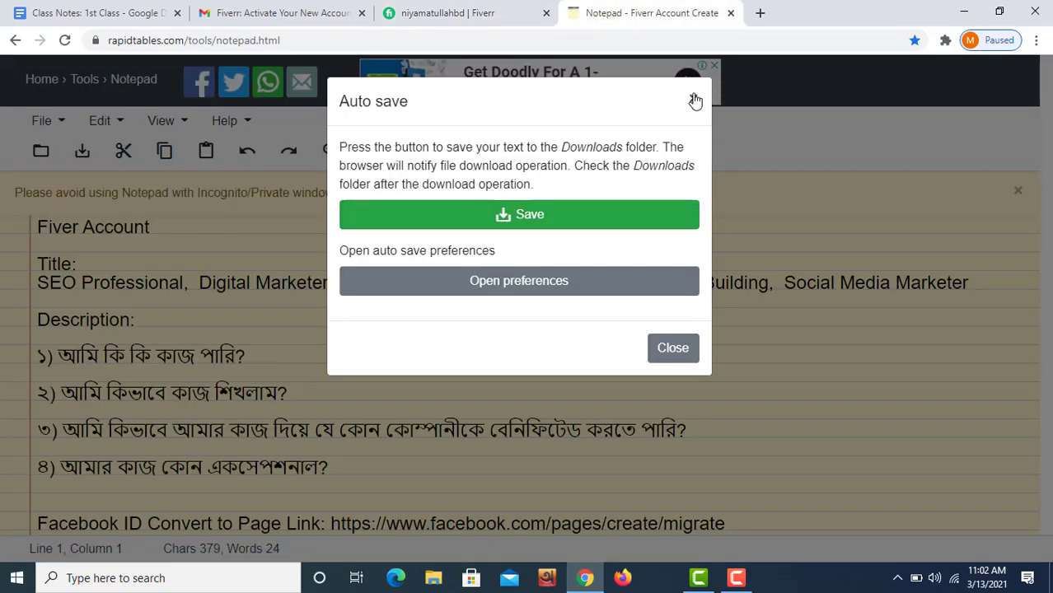
left_click(693, 98)
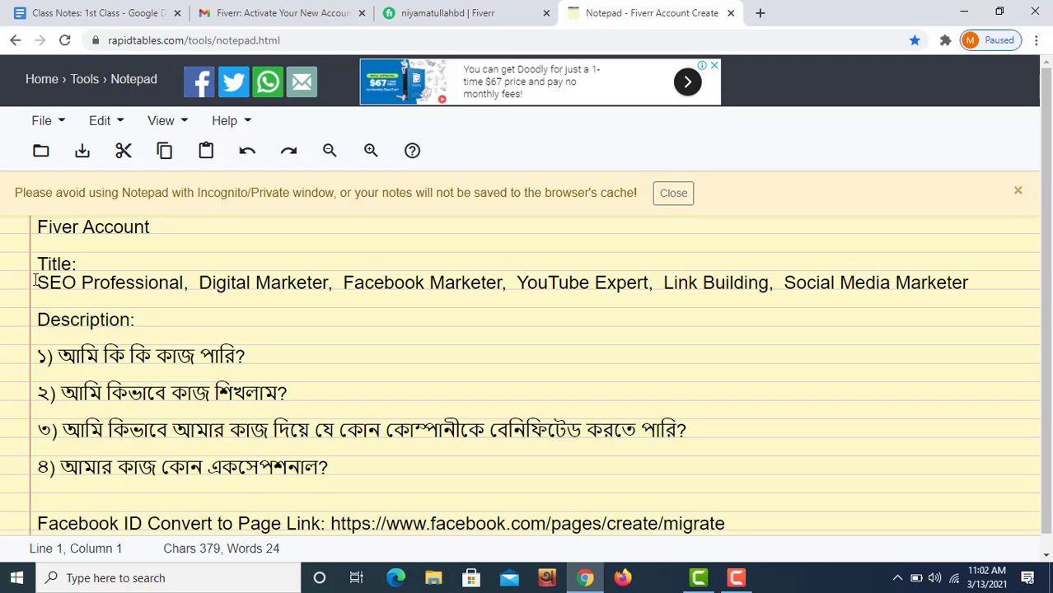
Step: Undo the accidental move in the Title line and select SEO Professional at its start
left_click_drag(39, 281, 968, 282)
left_click(866, 329)
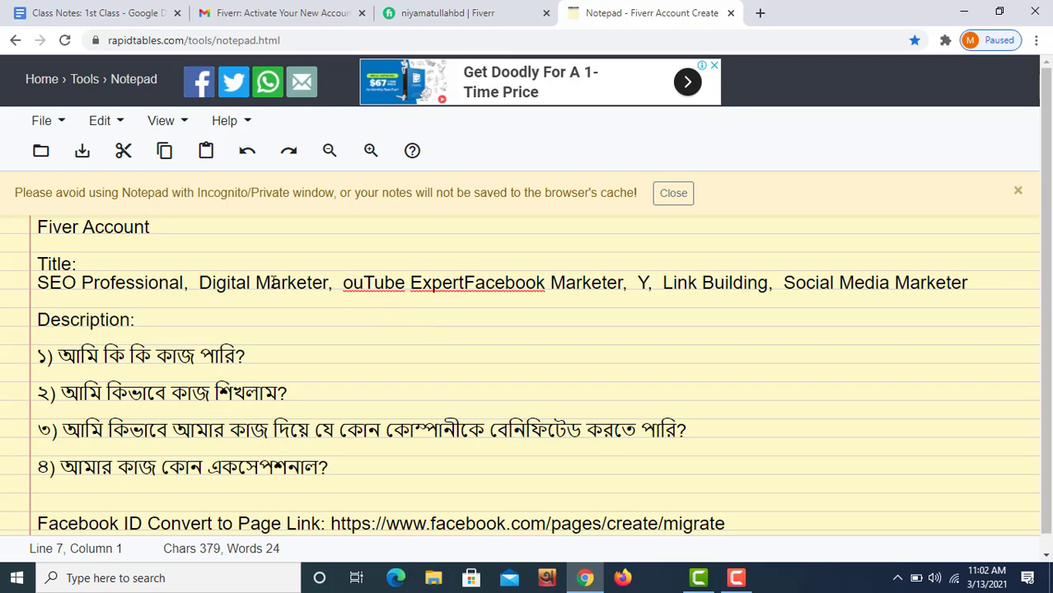
key("ctrl+z")
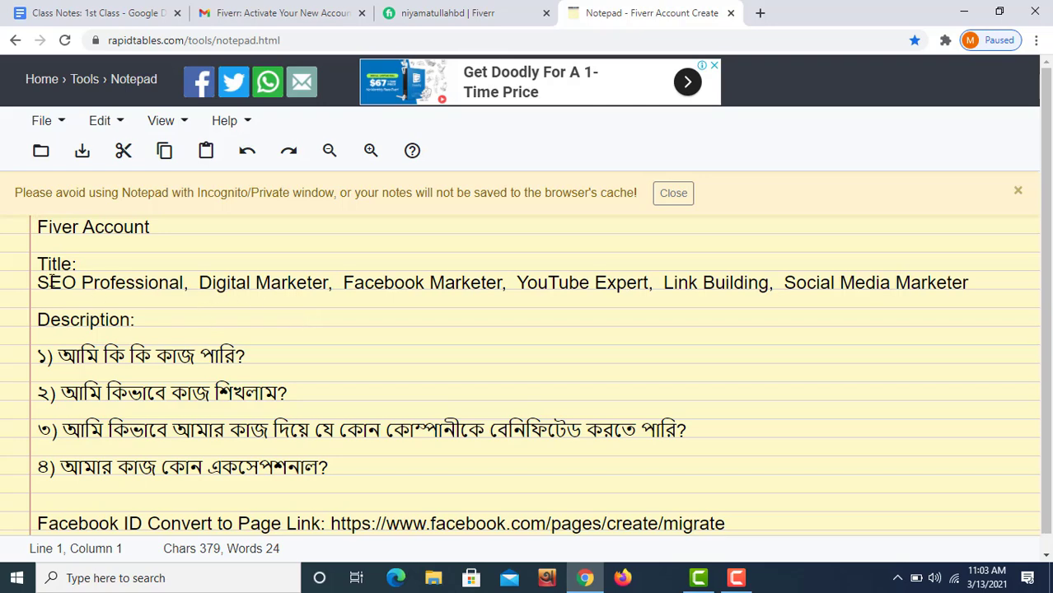
left_click_drag(34, 282, 184, 279)
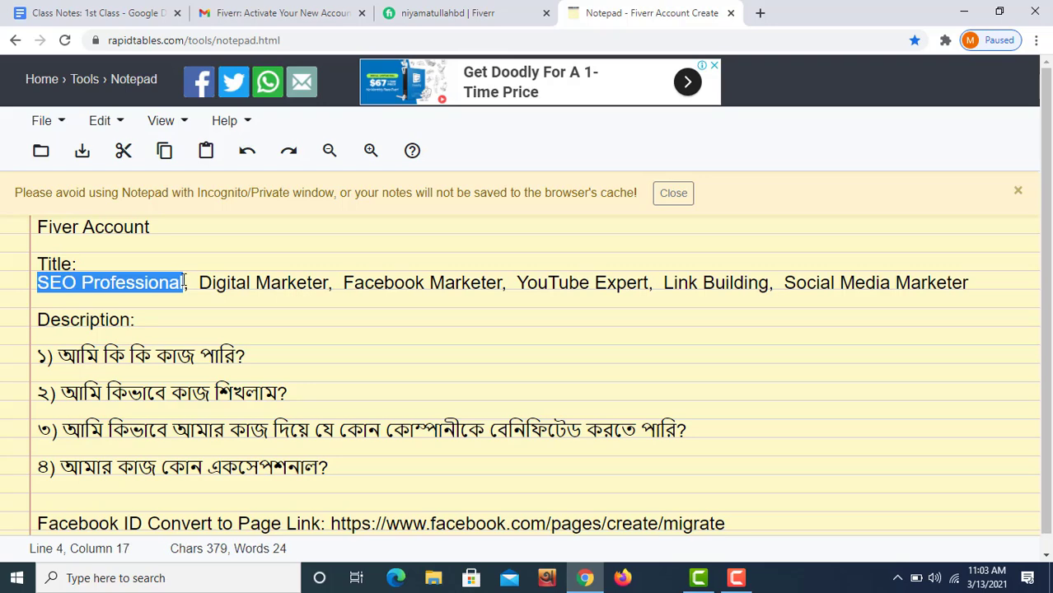
Step: Type 'SEO Professional, Digital Marketer, Social Media Marketer' into the profile's one-line title field
left_click(445, 14)
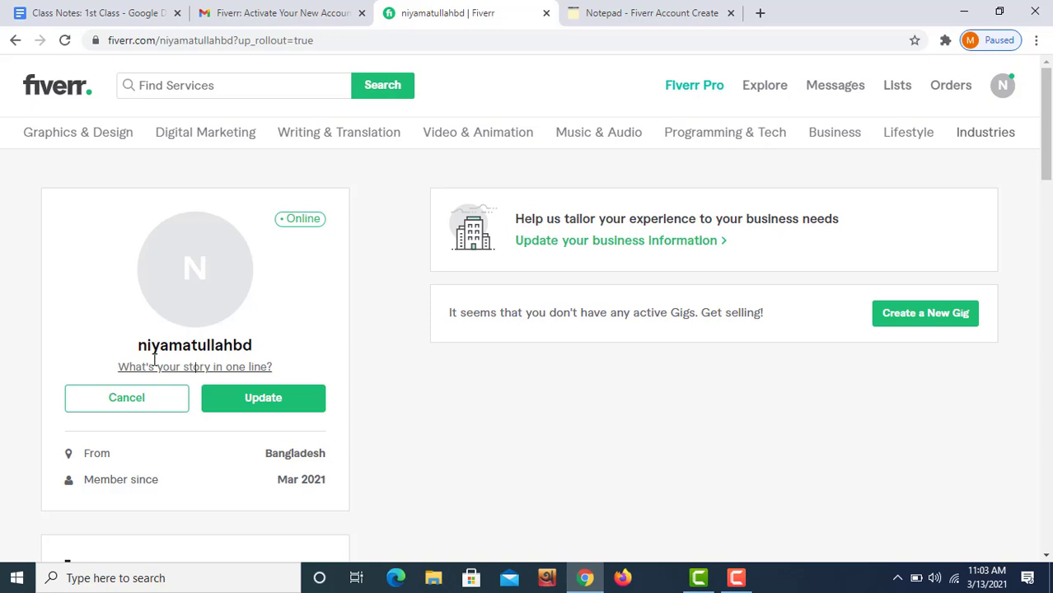
type("SEO")
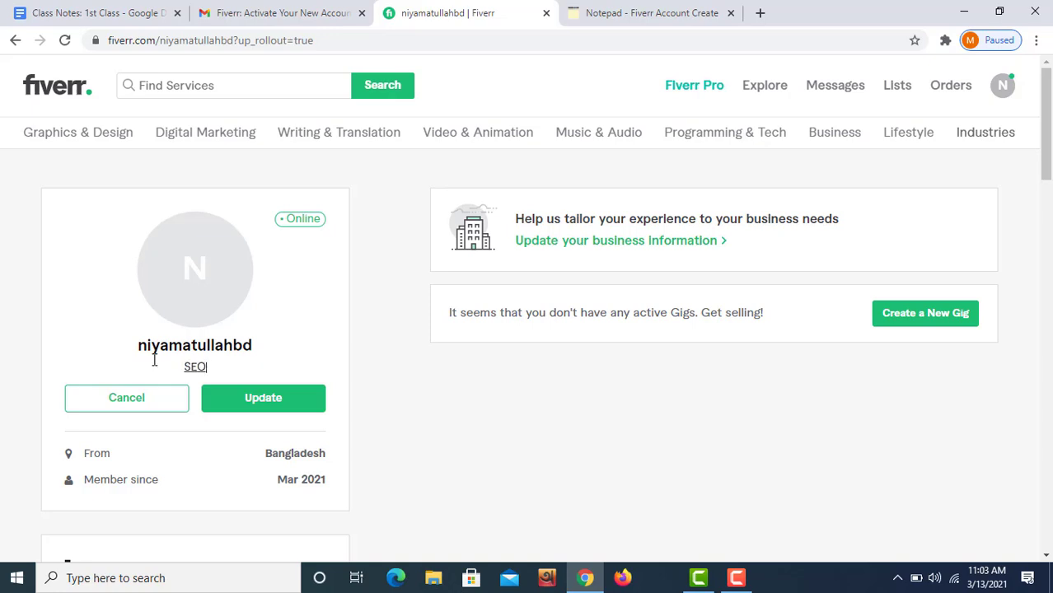
type(" Professional,")
type("Digit")
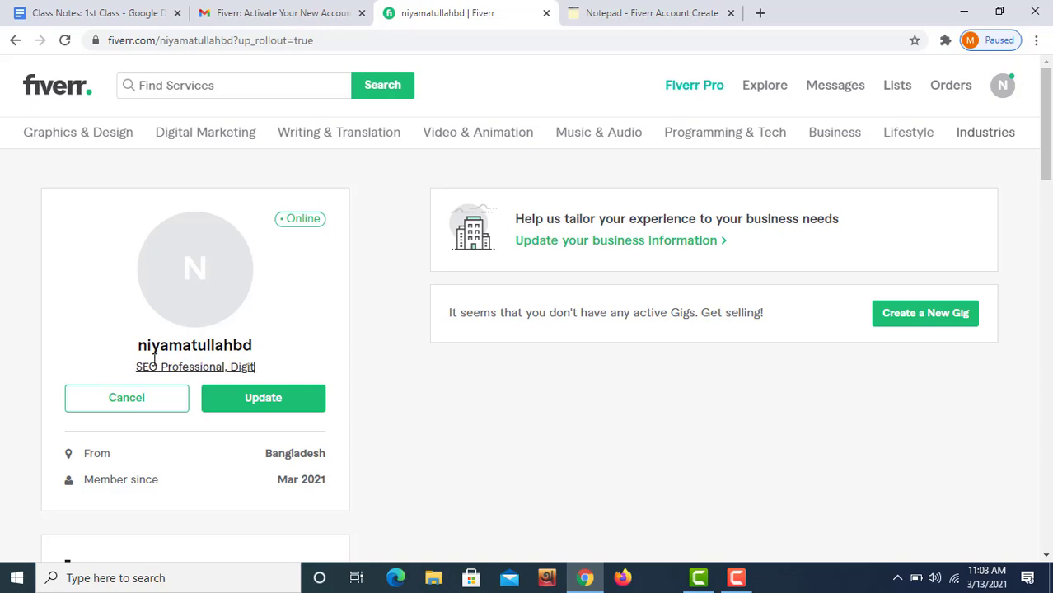
type("al ")
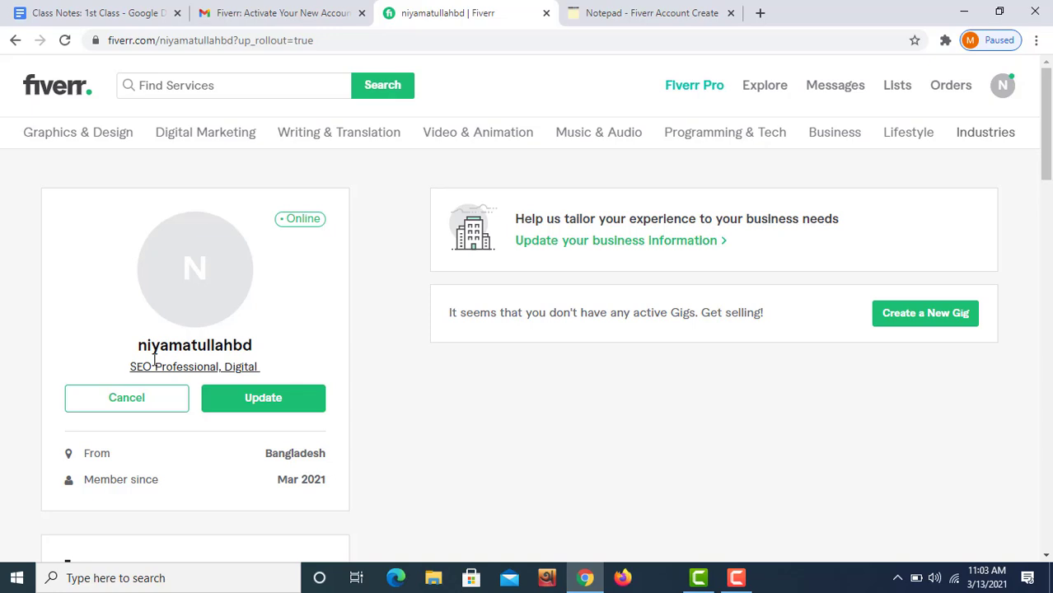
type("Mar")
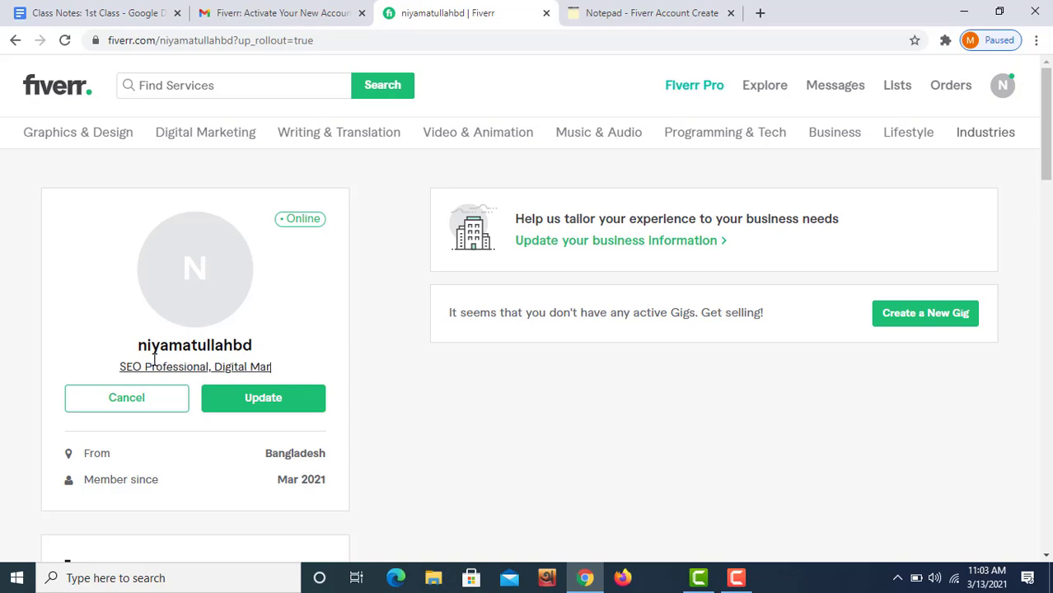
type("keter")
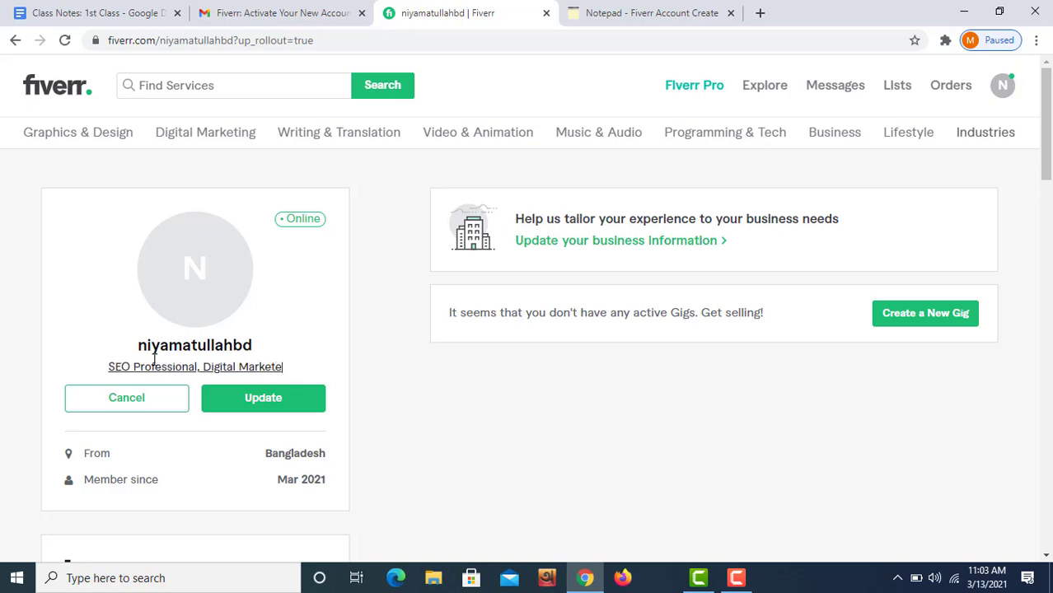
type(",")
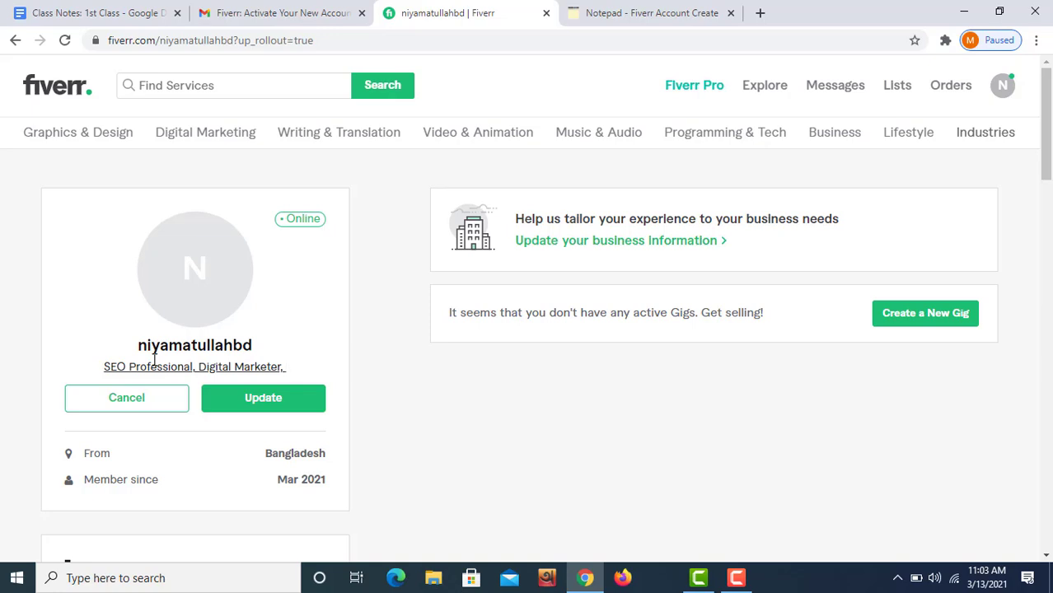
type("S")
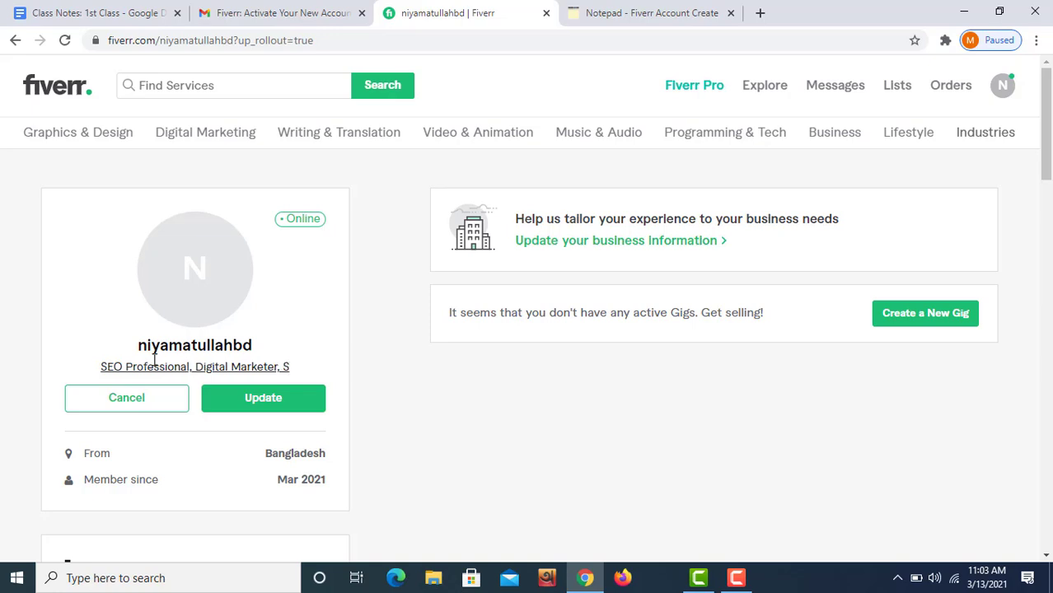
type("oc")
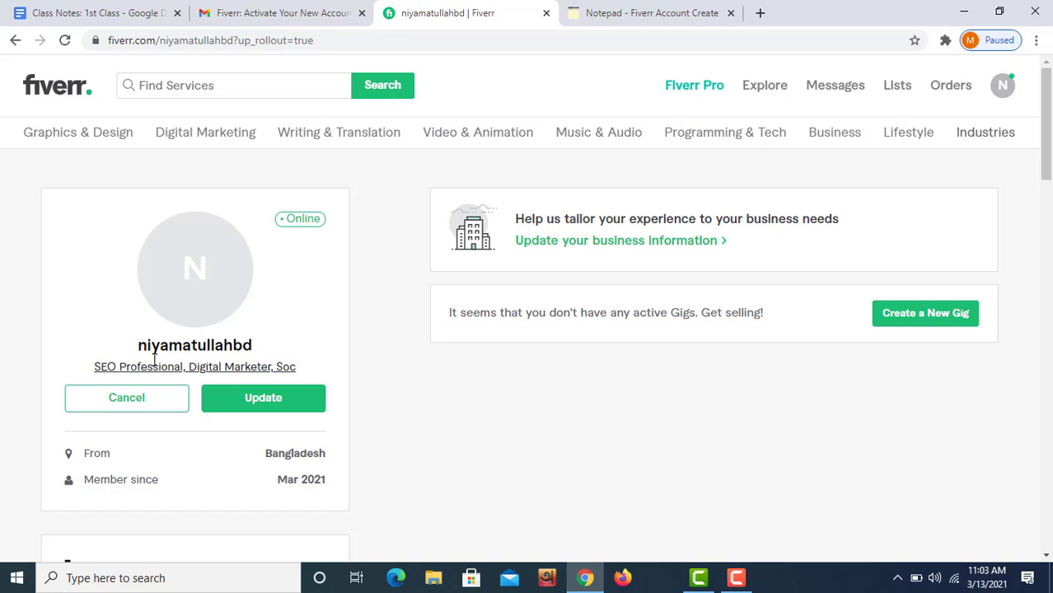
type("ial ")
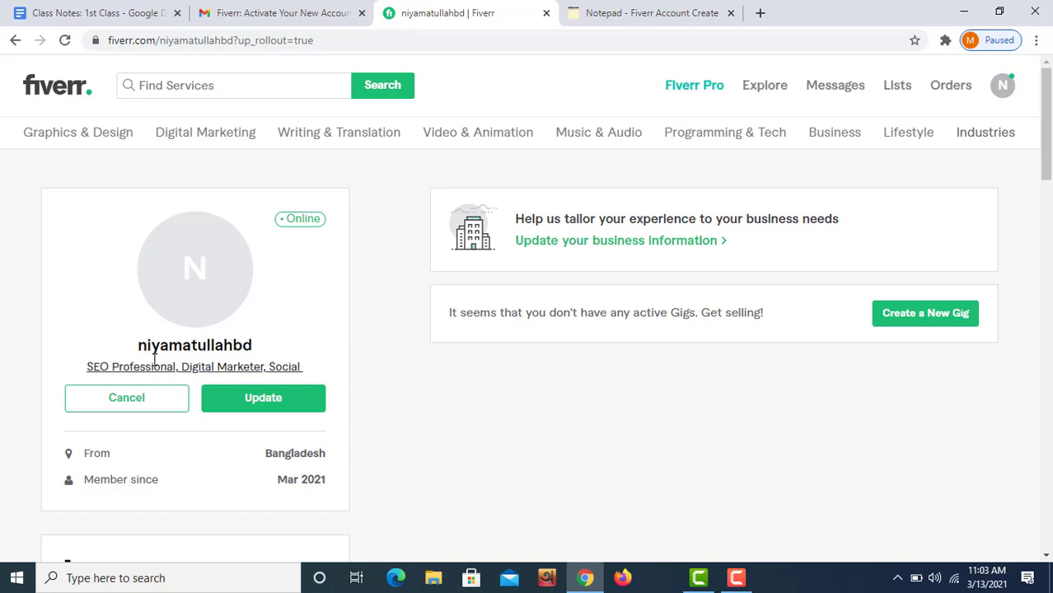
type("Med")
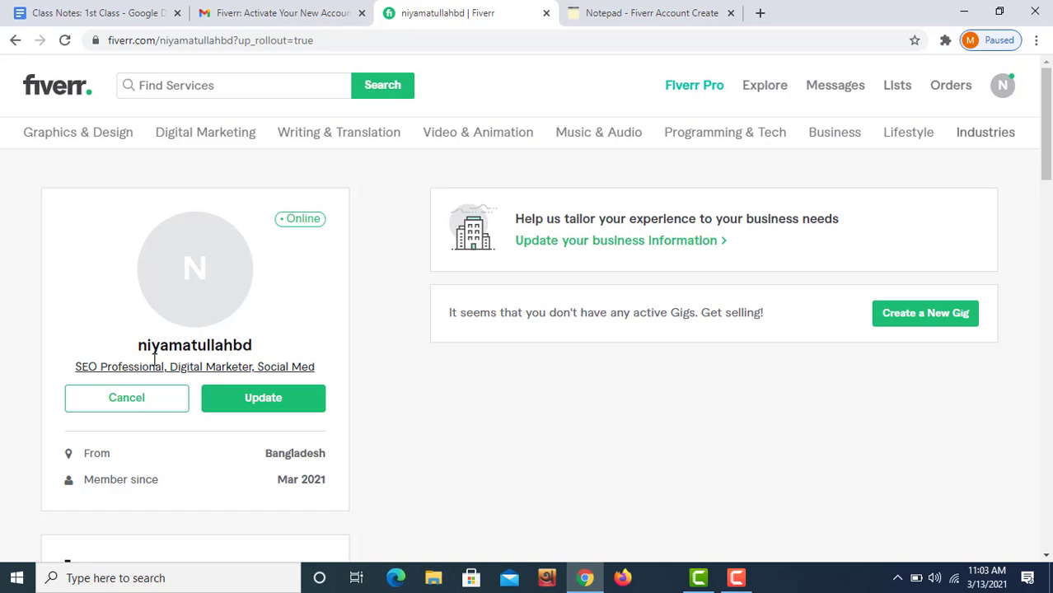
type("iy")
key("BackSpace")
type("a")
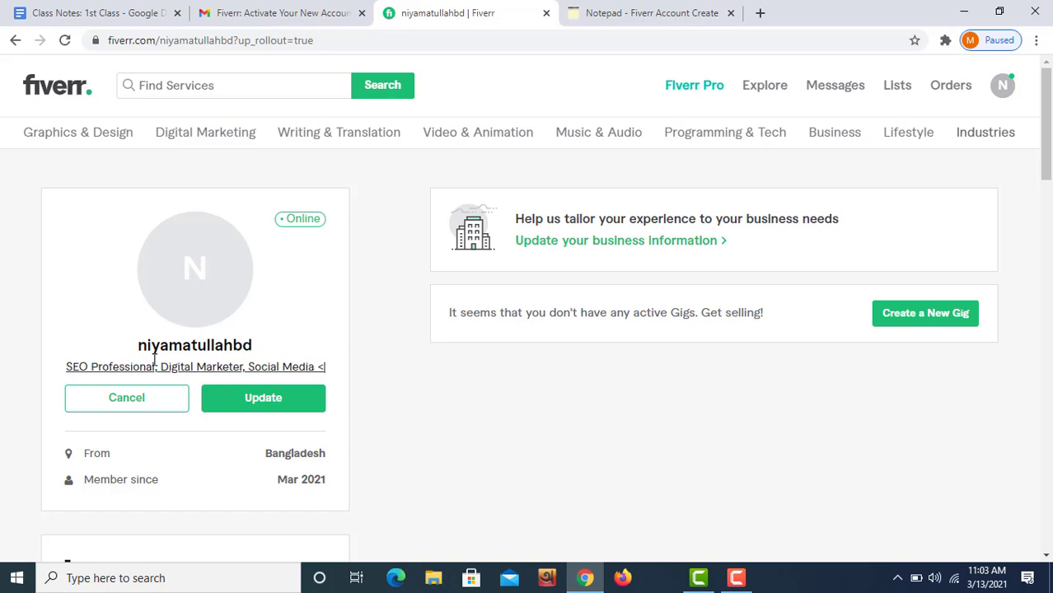
type(" Mark")
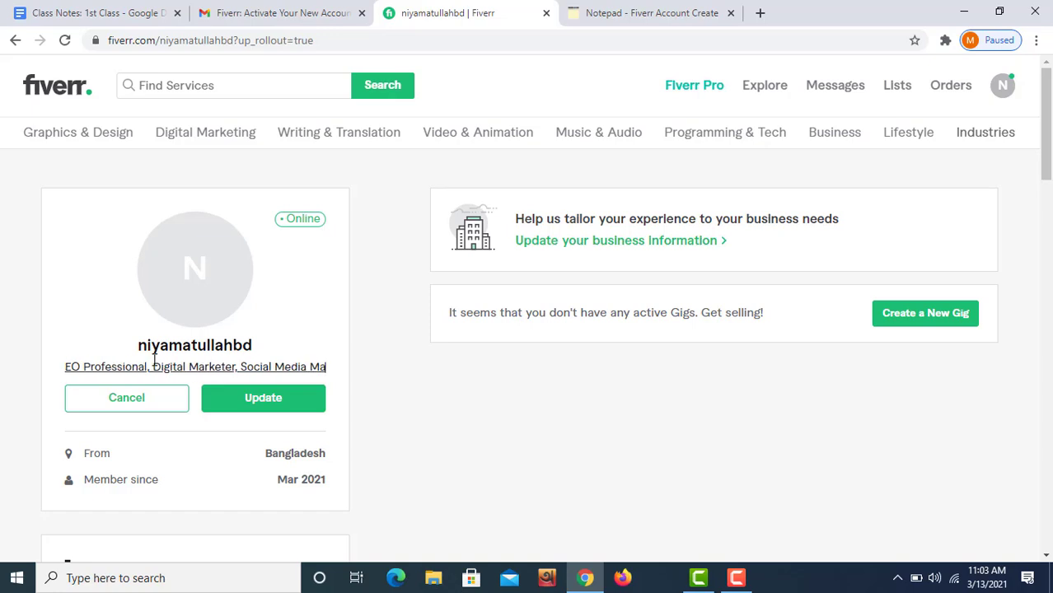
type("eter")
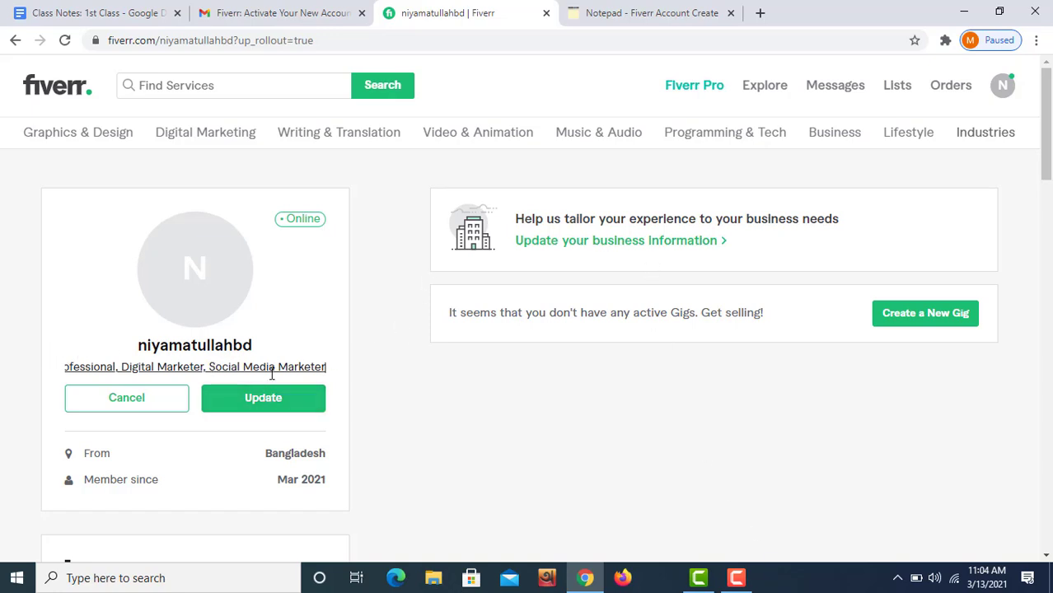
Step: Save the title, then check it against the prepared skills list in the Notepad notes
left_click(270, 403)
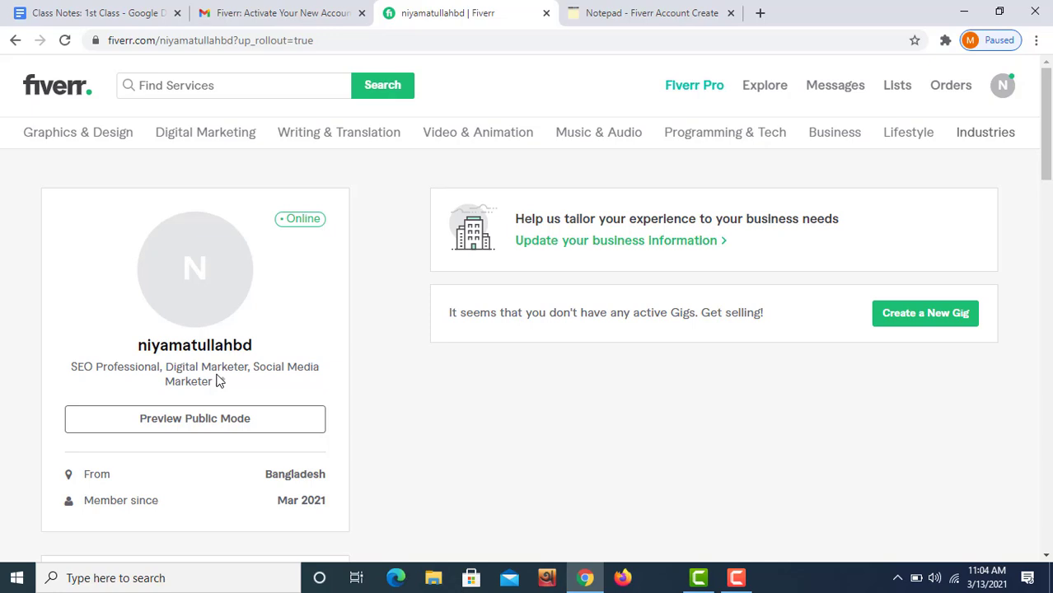
left_click(628, 13)
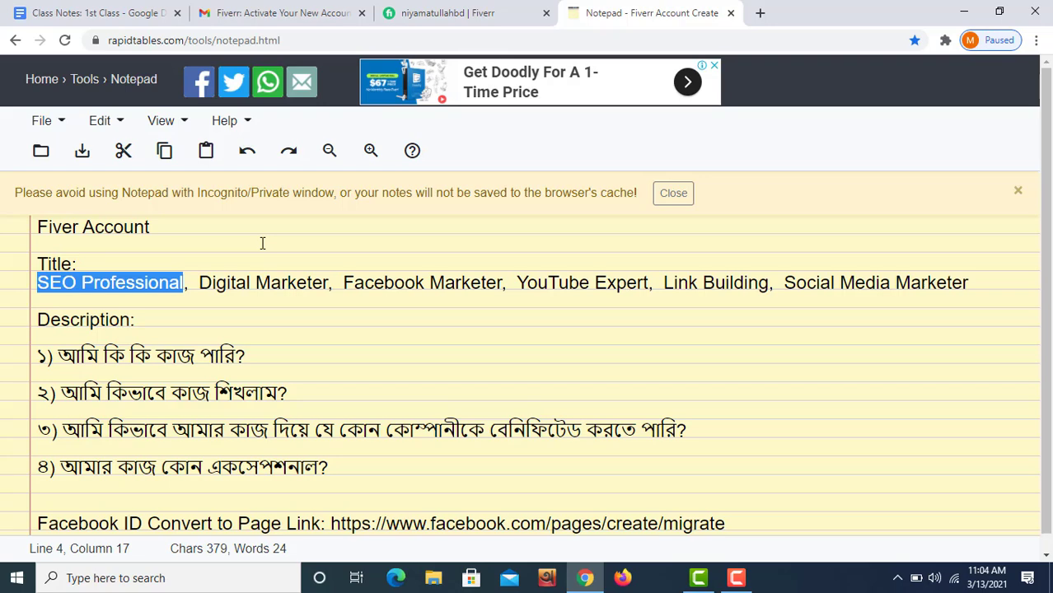
left_click(267, 303)
left_click(159, 282)
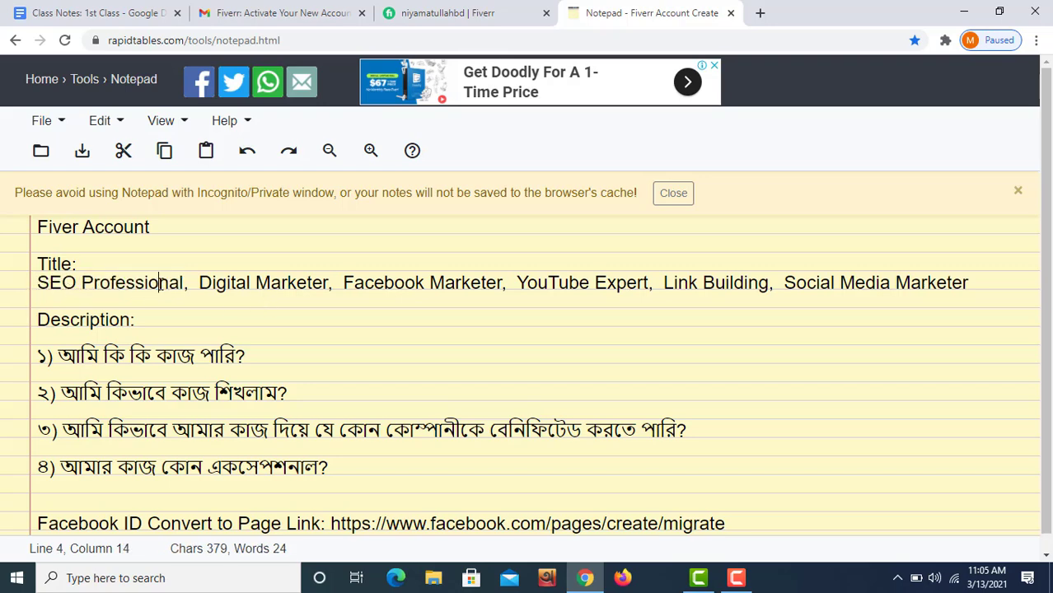
left_click(305, 282)
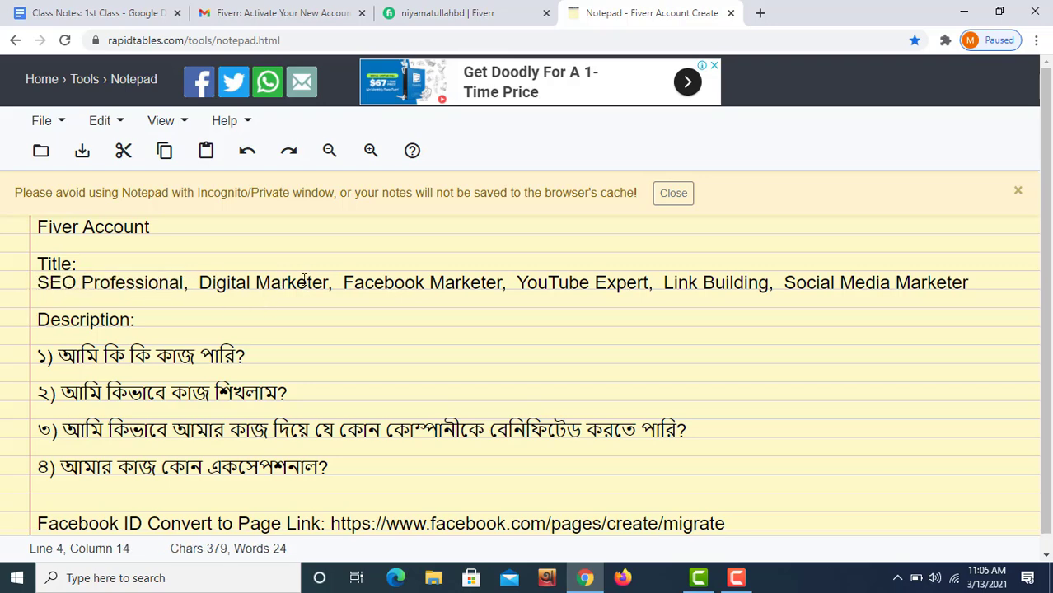
left_click(384, 283)
left_click(567, 283)
left_click(687, 282)
left_click(947, 283)
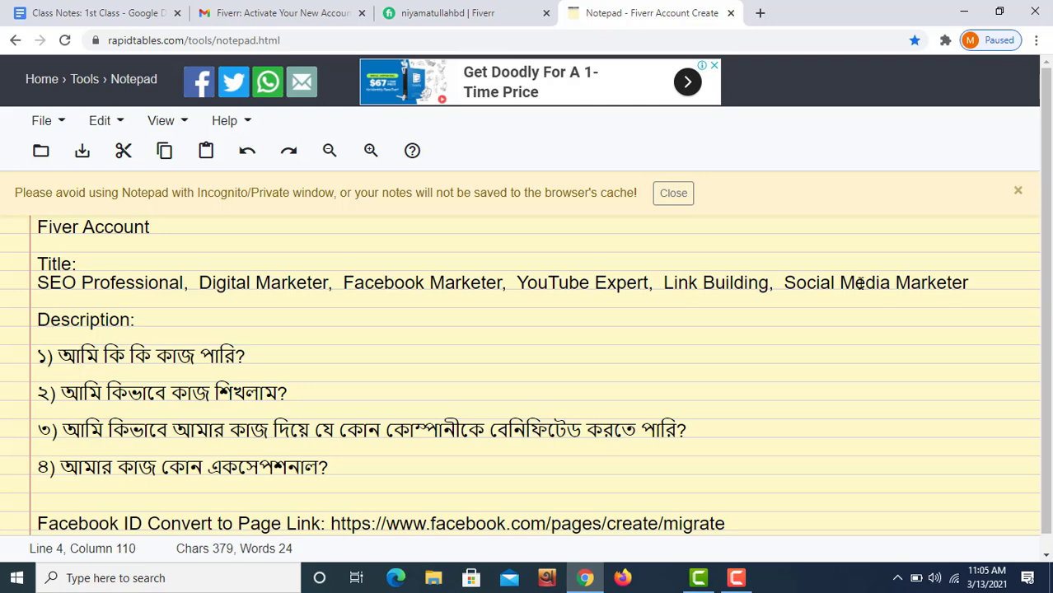
left_click(458, 12)
scroll(233, 364, "down", 3)
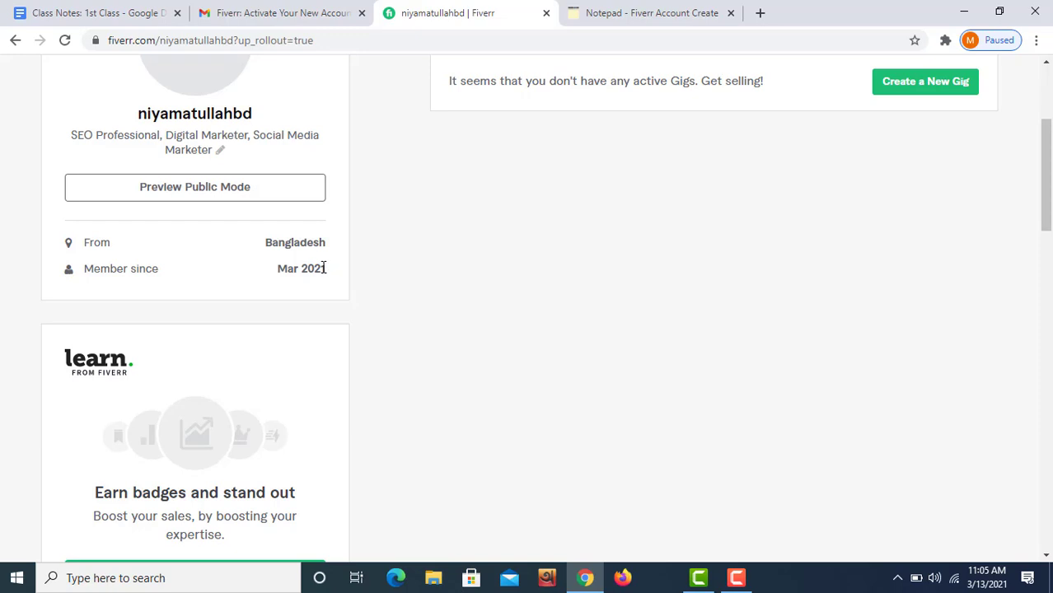
scroll(326, 268, "up", 3)
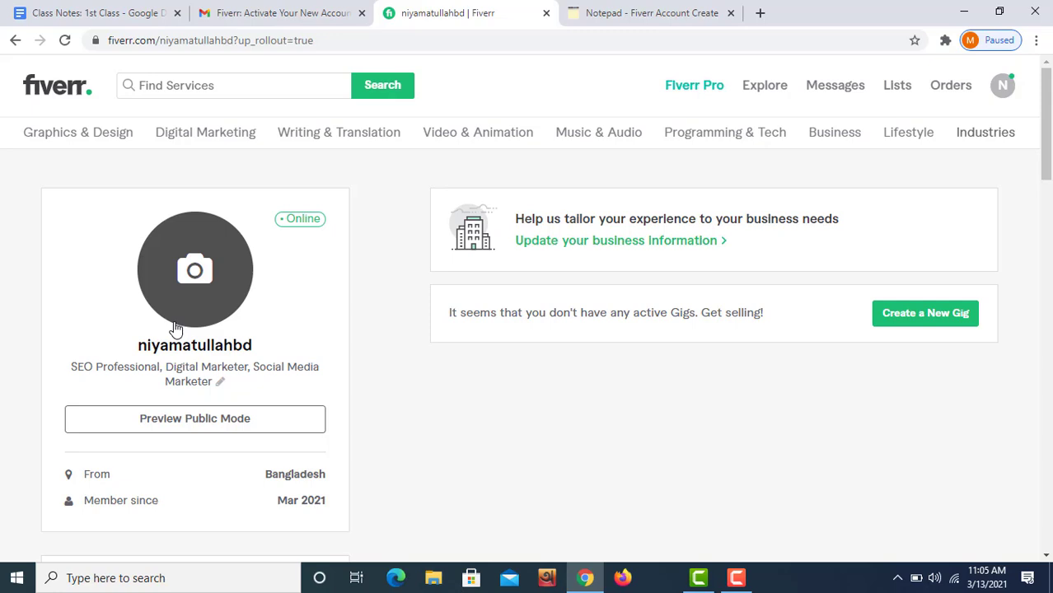
left_click(199, 273)
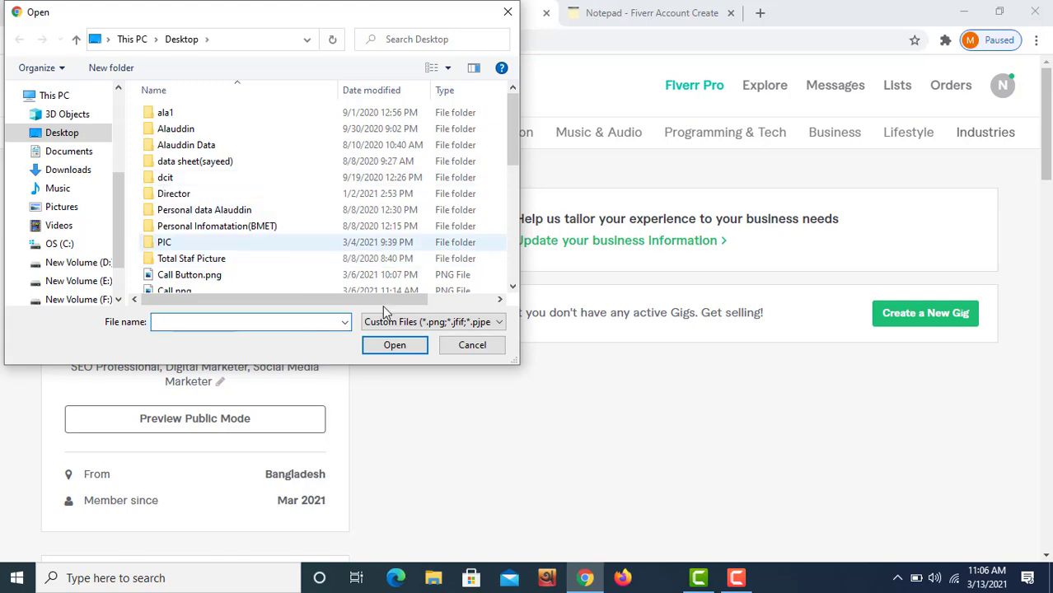
left_click(485, 346)
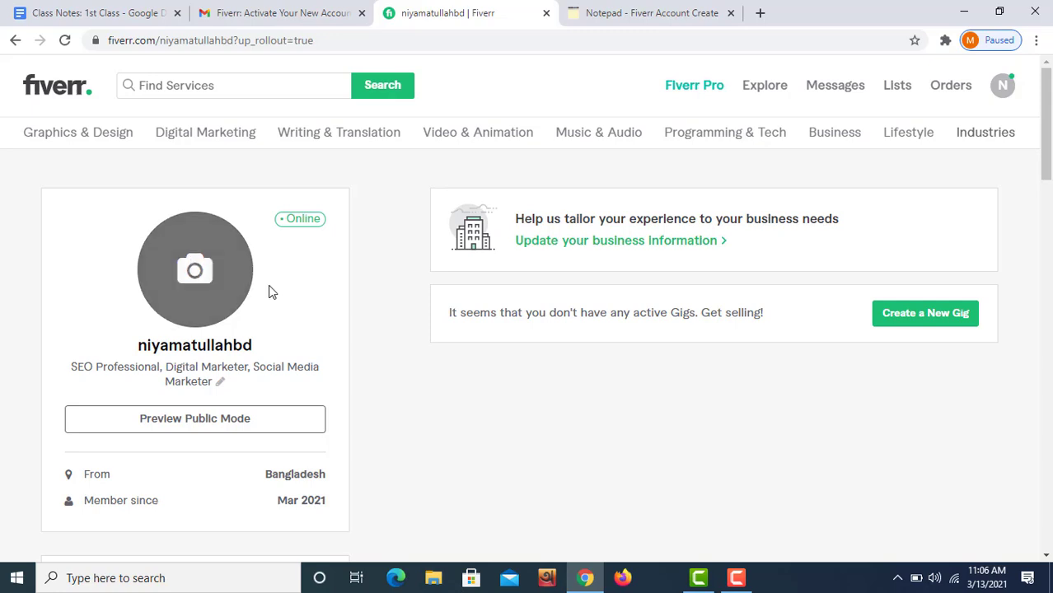
Step: Scroll to the profile's Description section, open its editor, and glance at the description notes
scroll(247, 301, "down", 3)
scroll(209, 316, "down", 2)
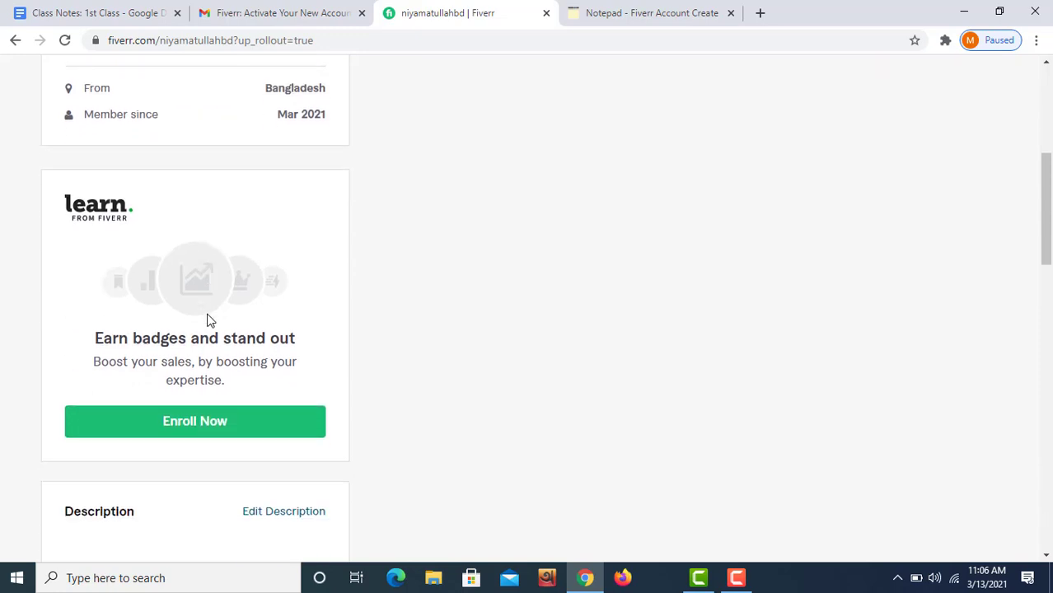
scroll(185, 310, "down", 2)
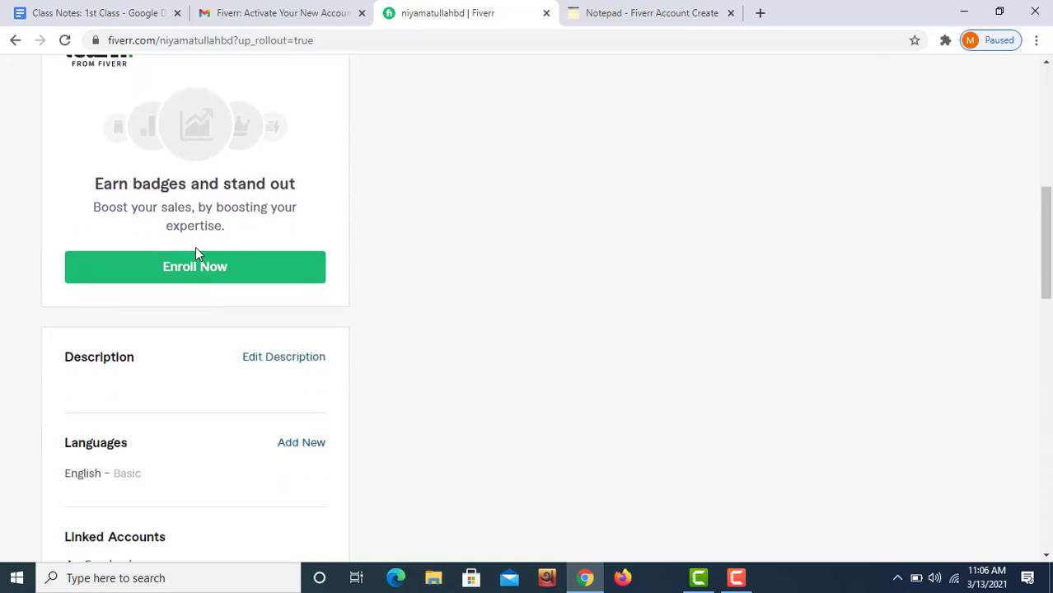
left_click(294, 360)
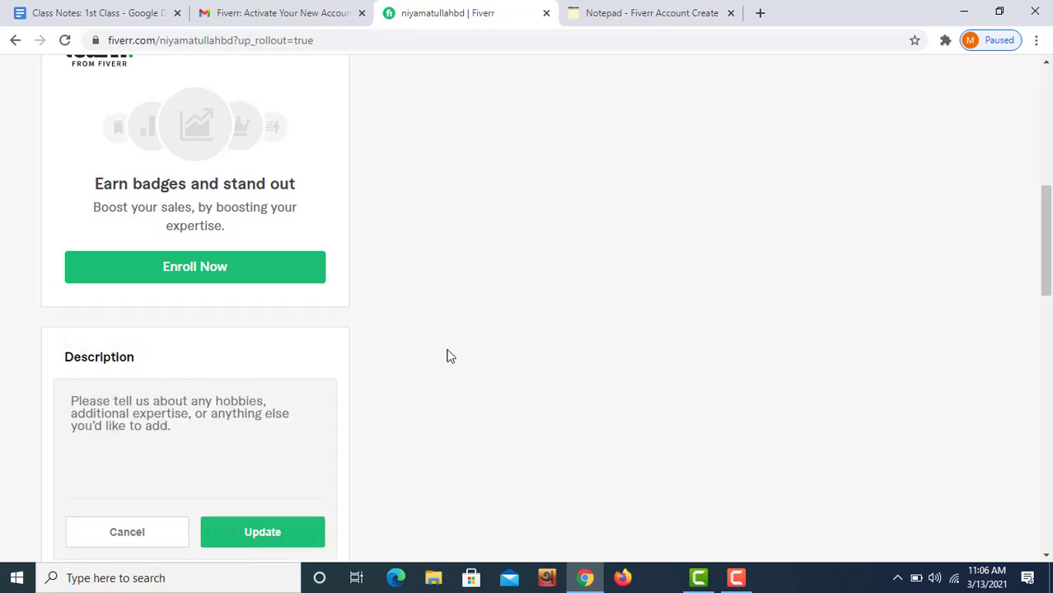
scroll(485, 231, "down", 2)
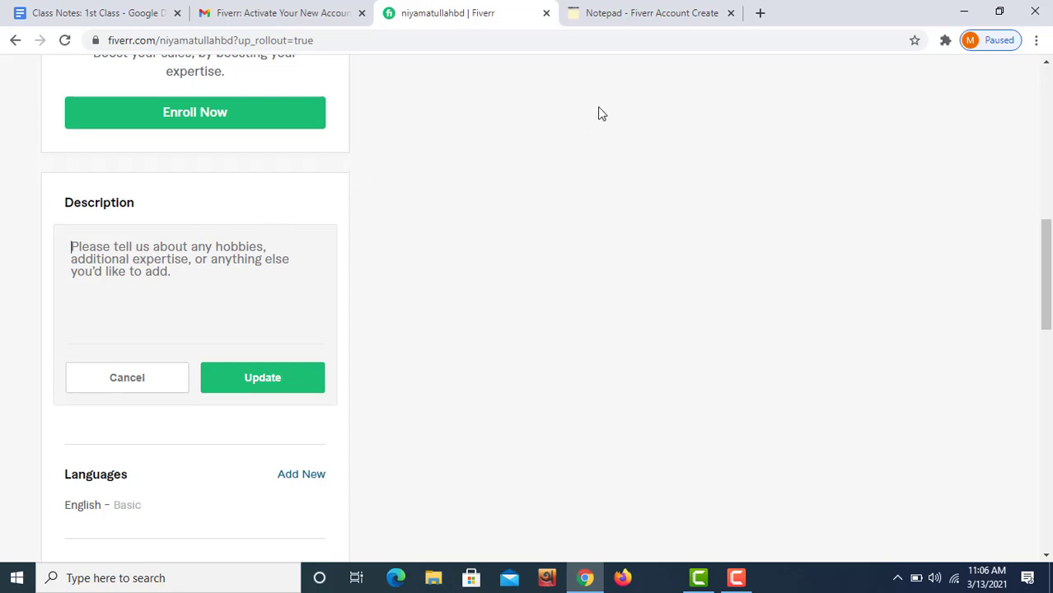
left_click(647, 14)
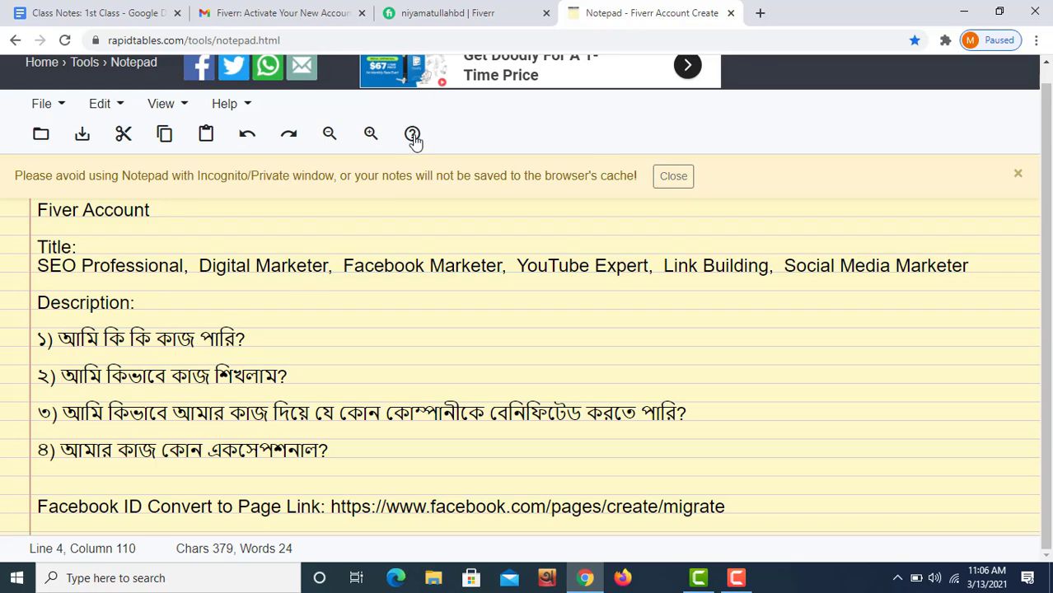
left_click(445, 14)
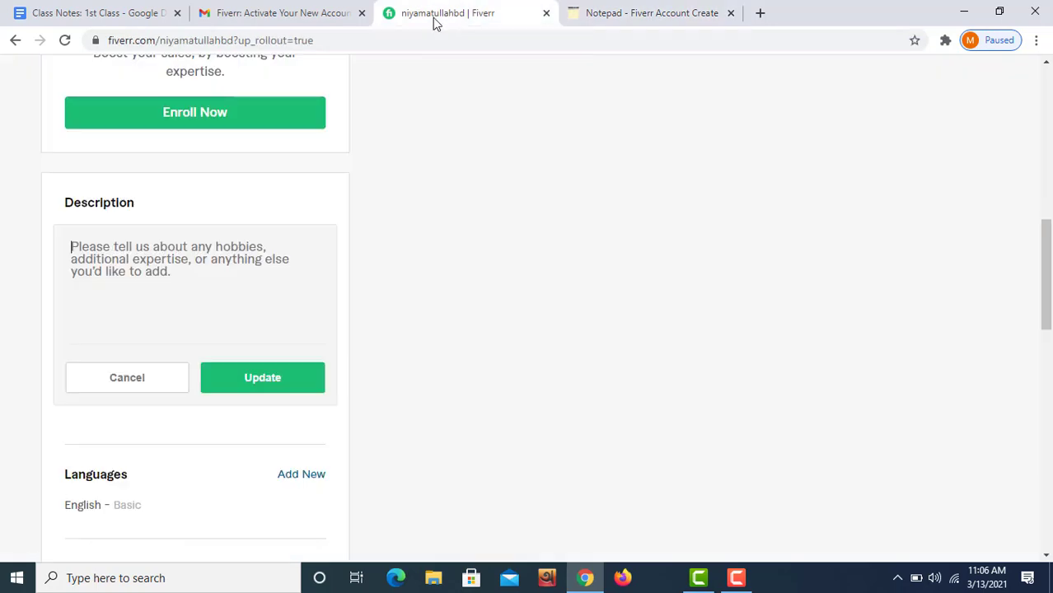
scroll(126, 299, "up", 4)
scroll(126, 299, "up", 3)
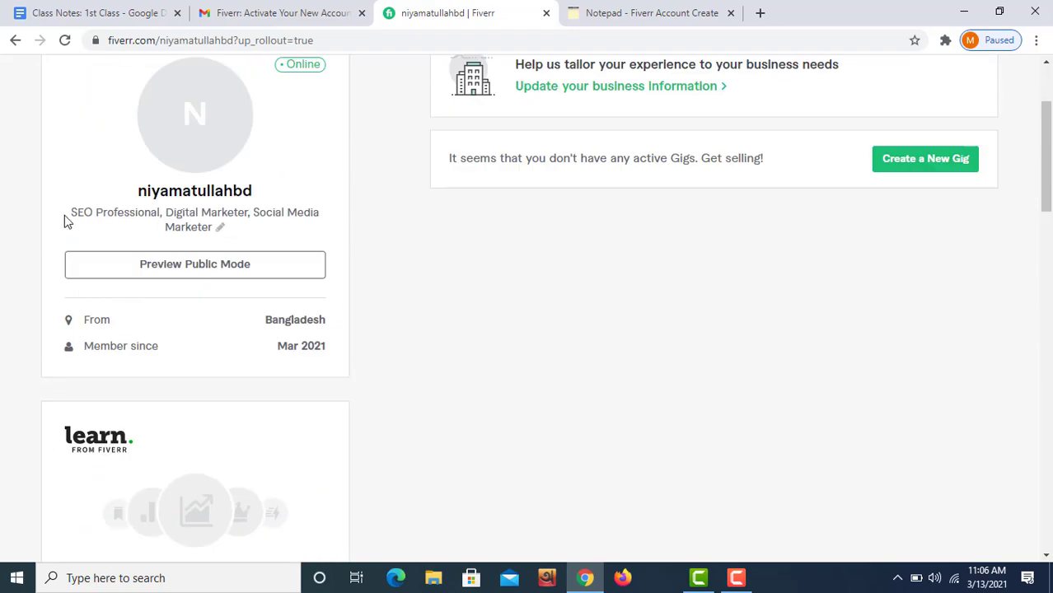
scroll(118, 391, "down", 5)
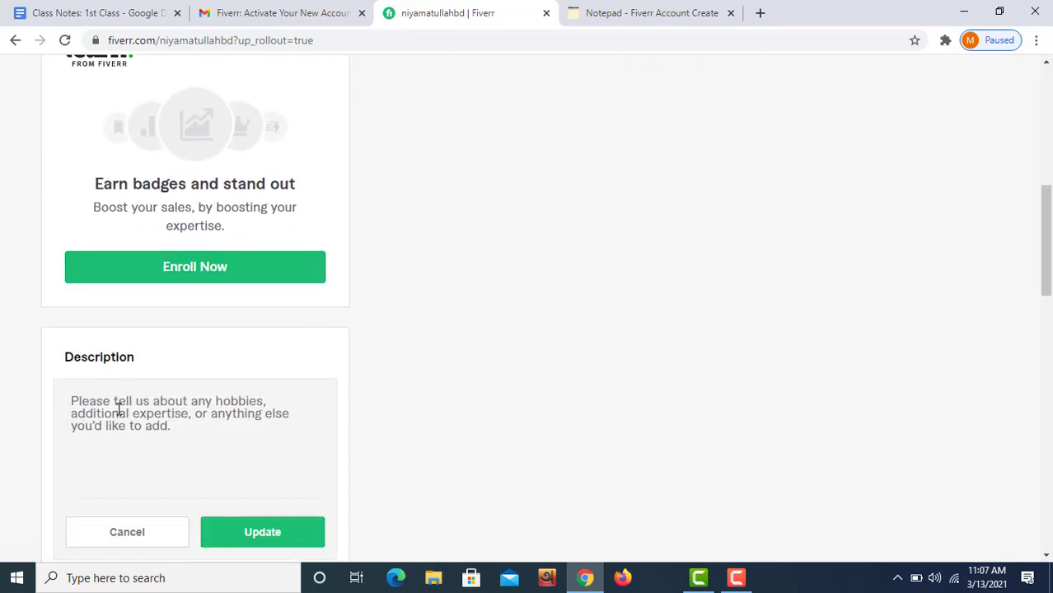
Step: Type 'I am SEO Professional' in the description, correcting 'Professinal' through the spell-check suggestions
type("I")
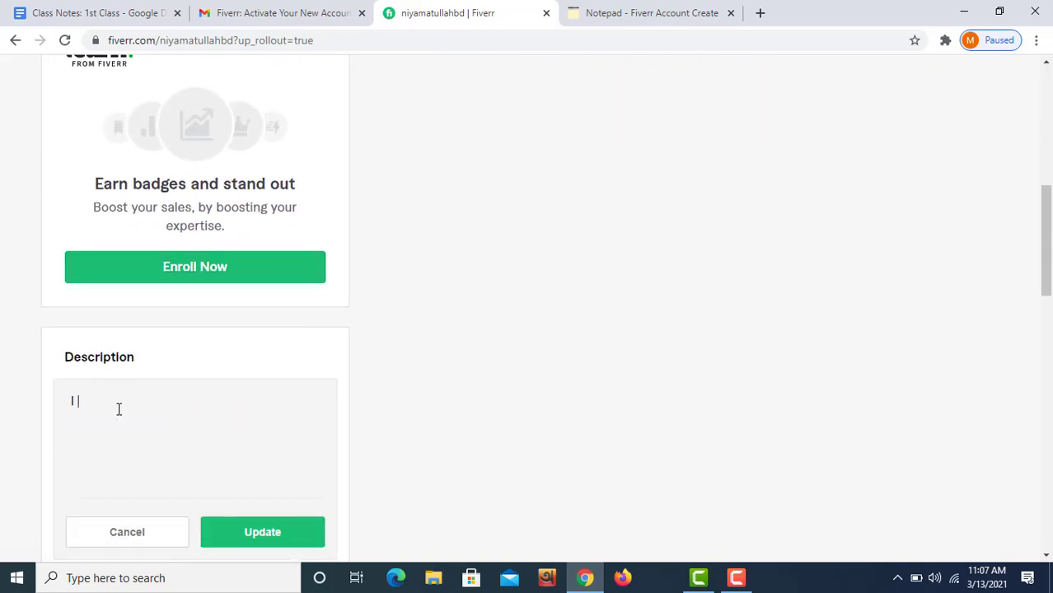
type(" am Professinal")
mouse_move(86, 373)
key("ctrl+Left")
type("SE")
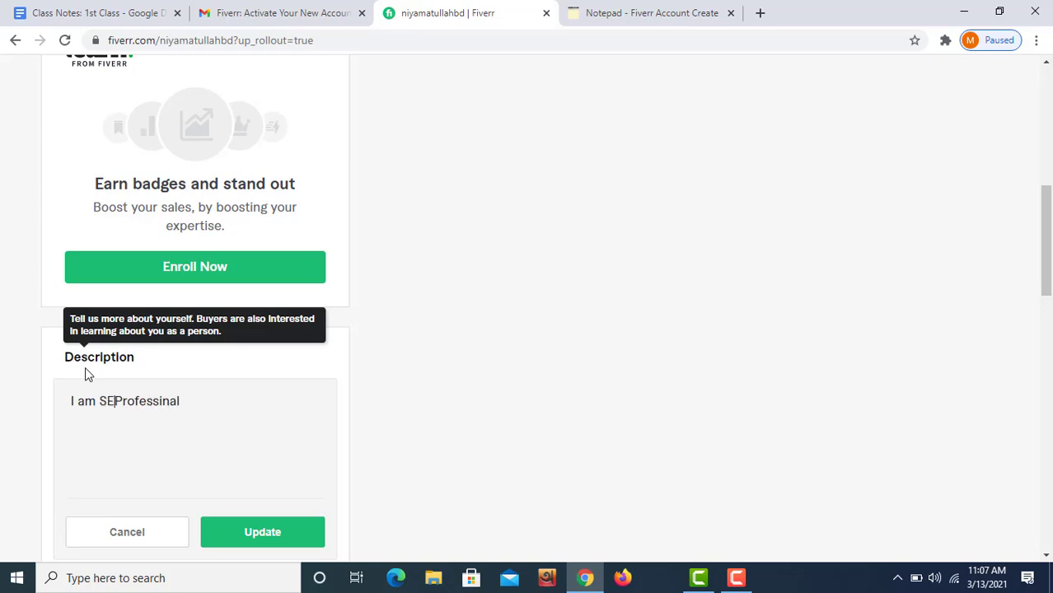
type("O")
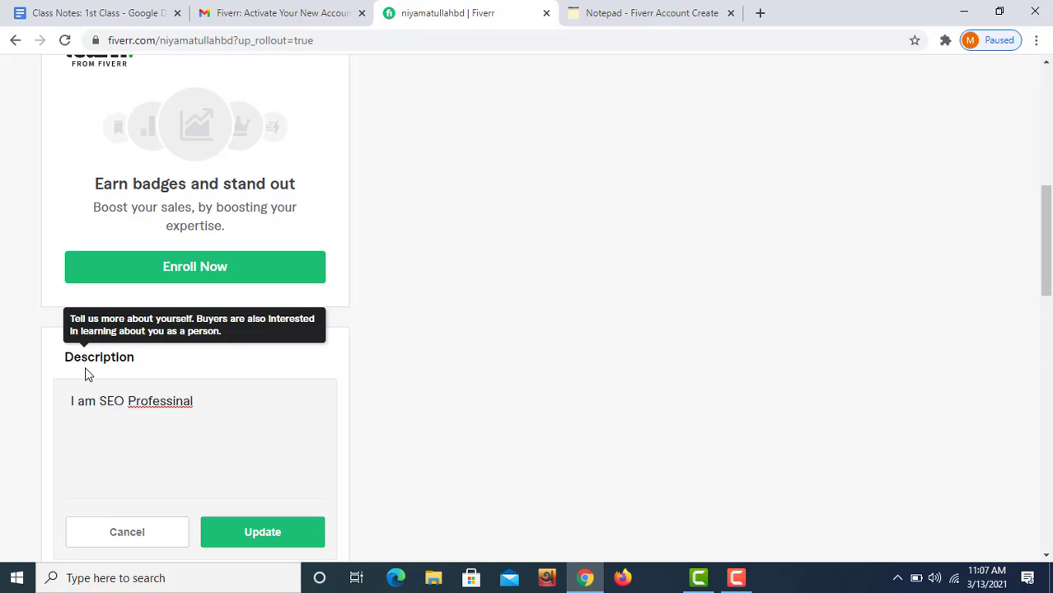
left_click(177, 400)
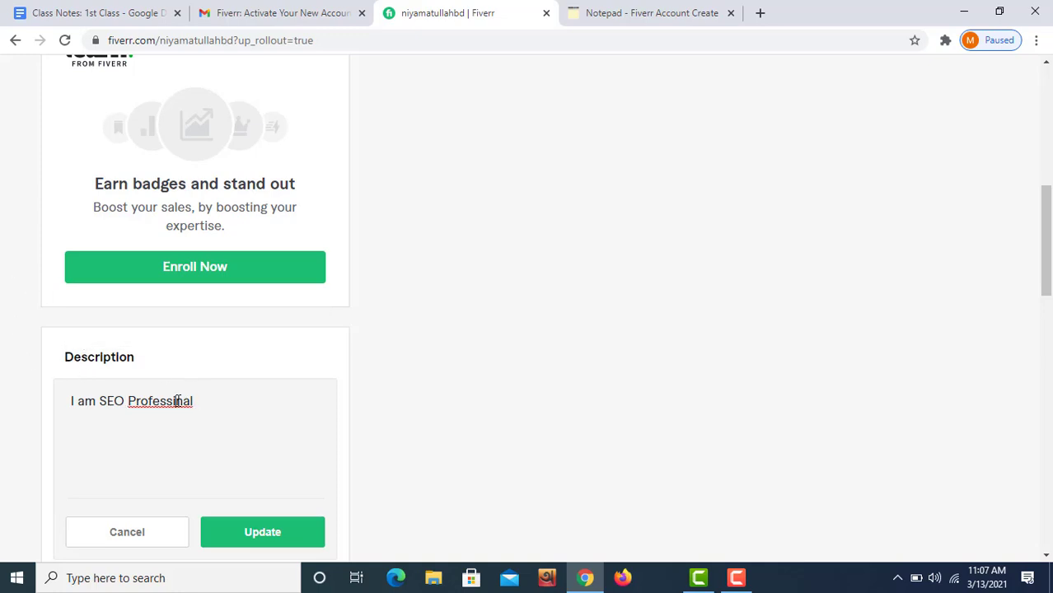
right_click(170, 399)
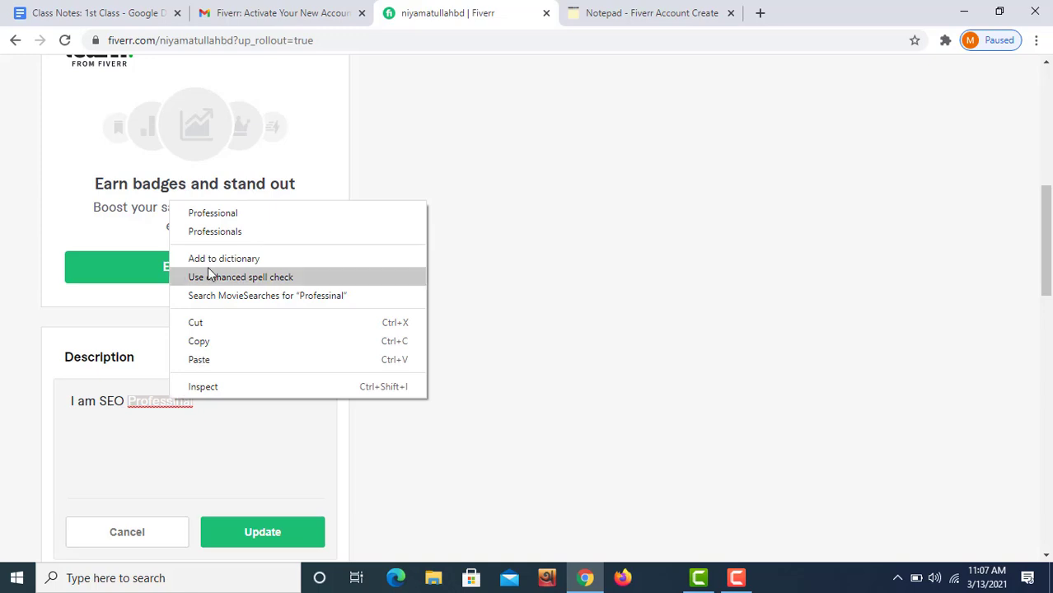
left_click(211, 212)
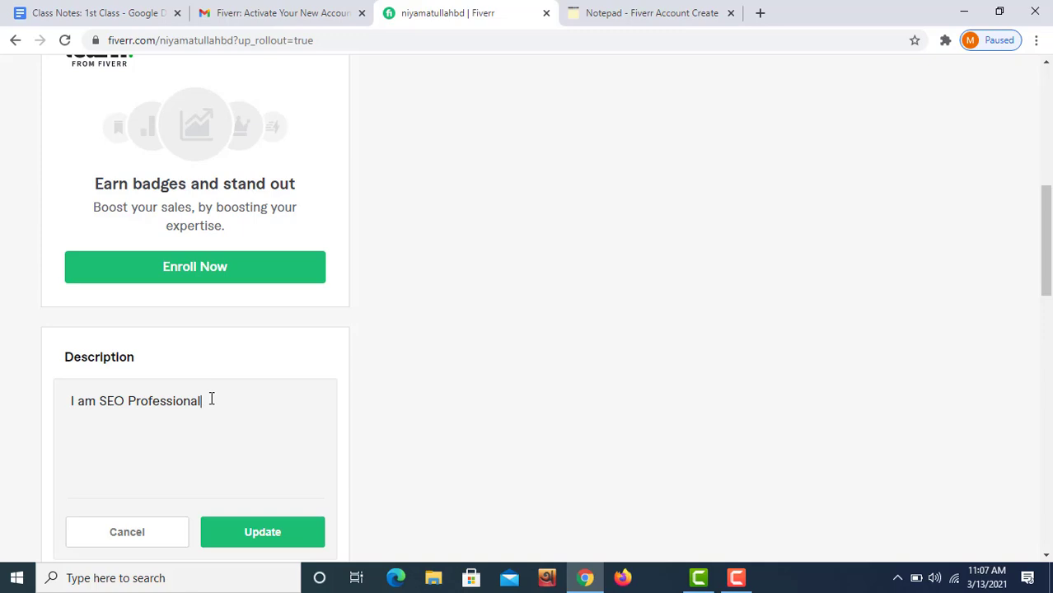
Step: End the first description sentence with a period instead of a comma after 'Professional'
type(",")
scroll(50, 321, "up", 6)
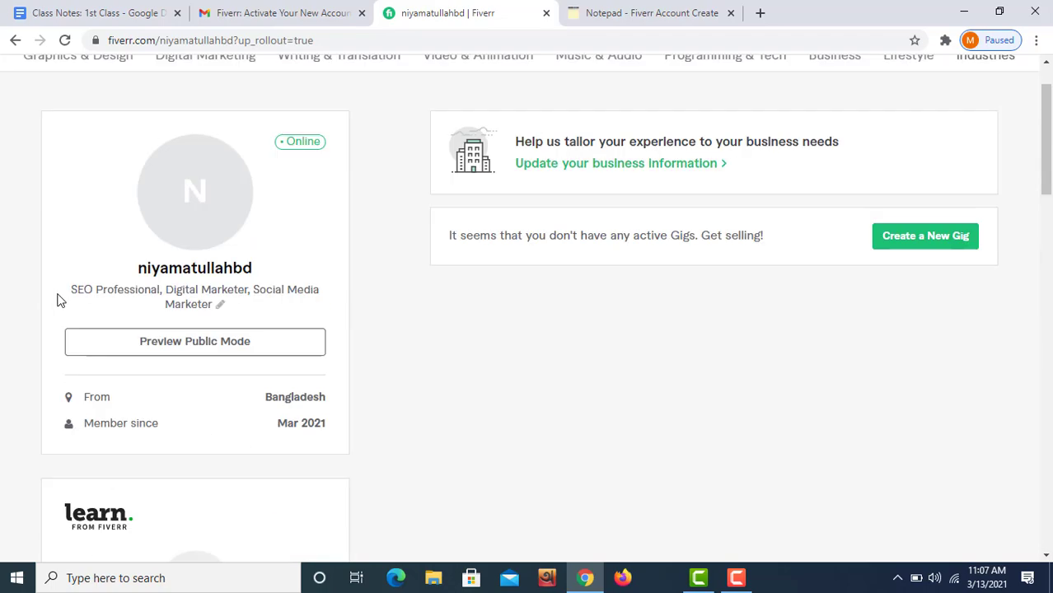
scroll(271, 346, "down", 5)
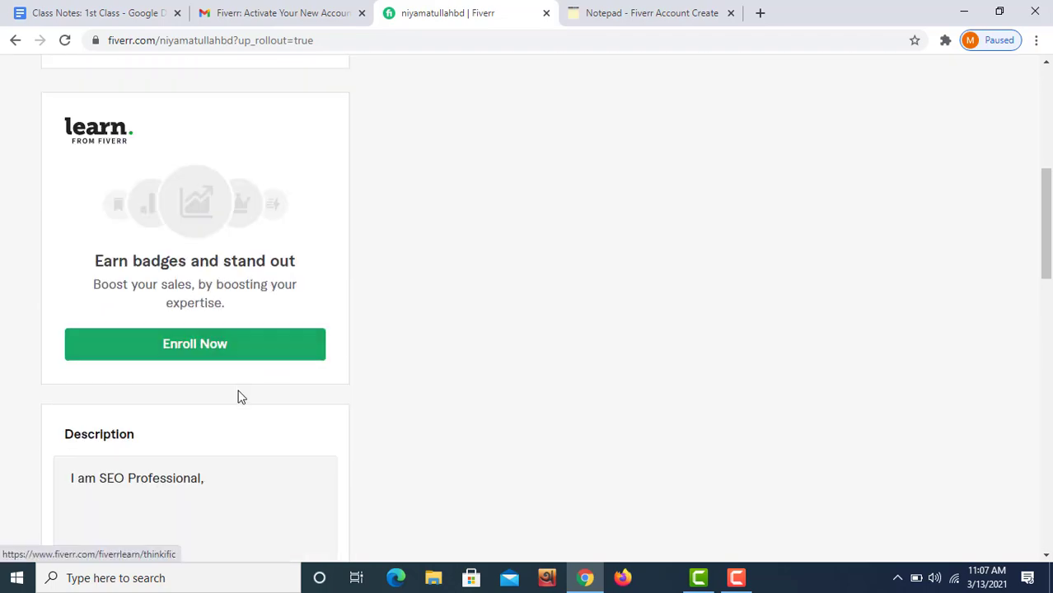
scroll(256, 440, "down", 1)
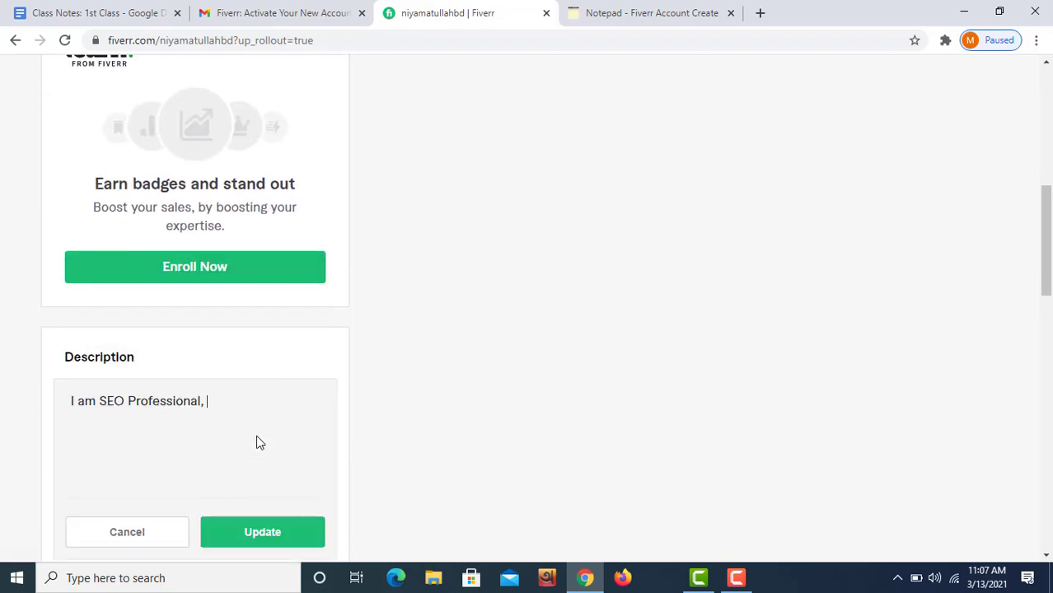
key("BackSpace")
type(".")
Step: Add the second sentence 'I am also Digital Marketer & social Media Marketer.'
type("I am")
type(" als")
type("o ")
type("Digi")
type("ta")
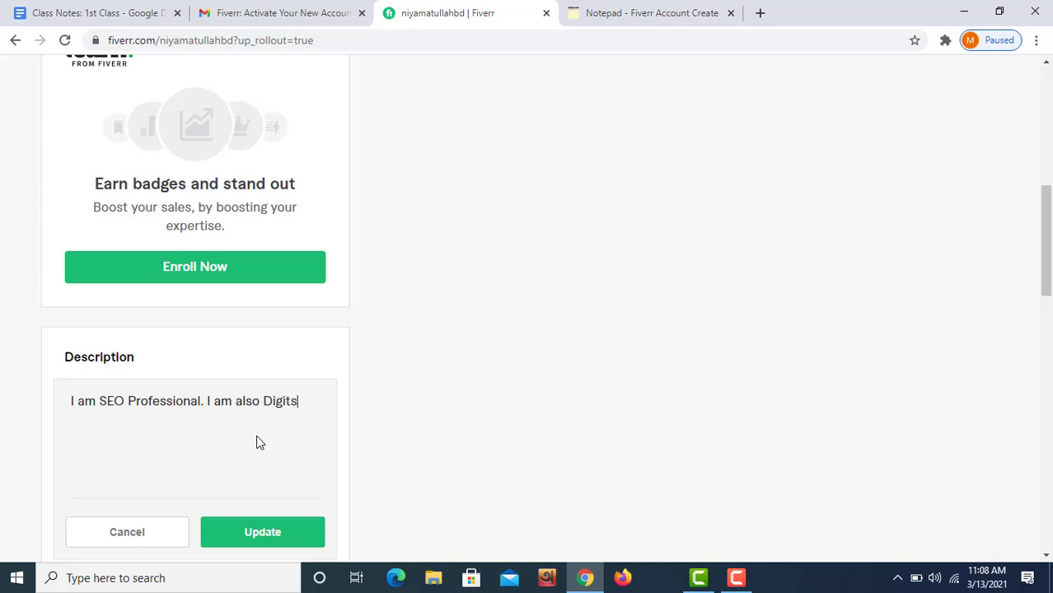
key("BackSpace")
type("al Mag")
key("BackSpace")
type("rketer")
type(" &")
type(" so")
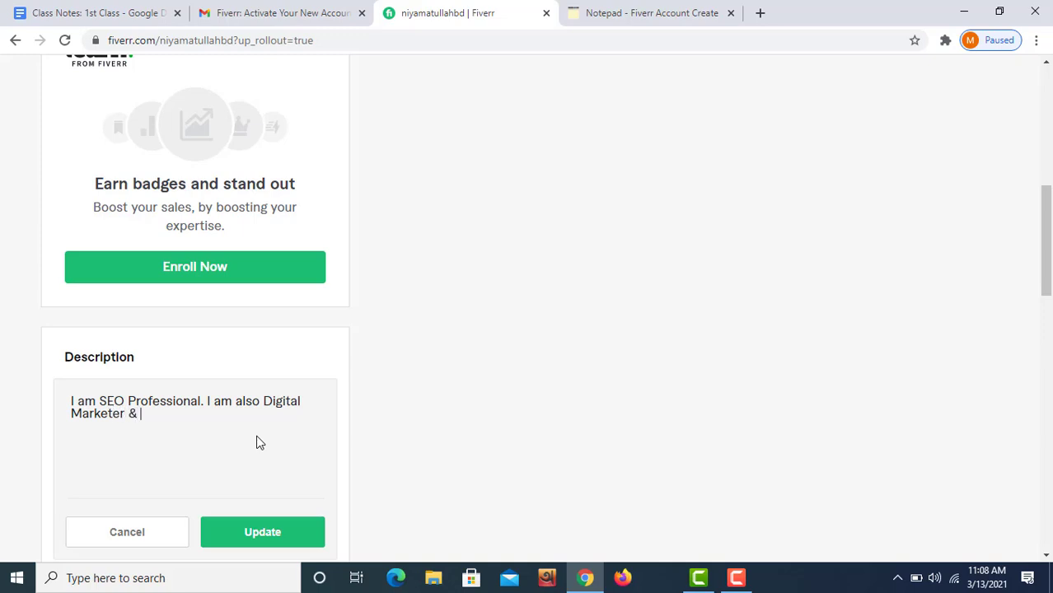
type("cial ")
type("Medi")
type("a Ma")
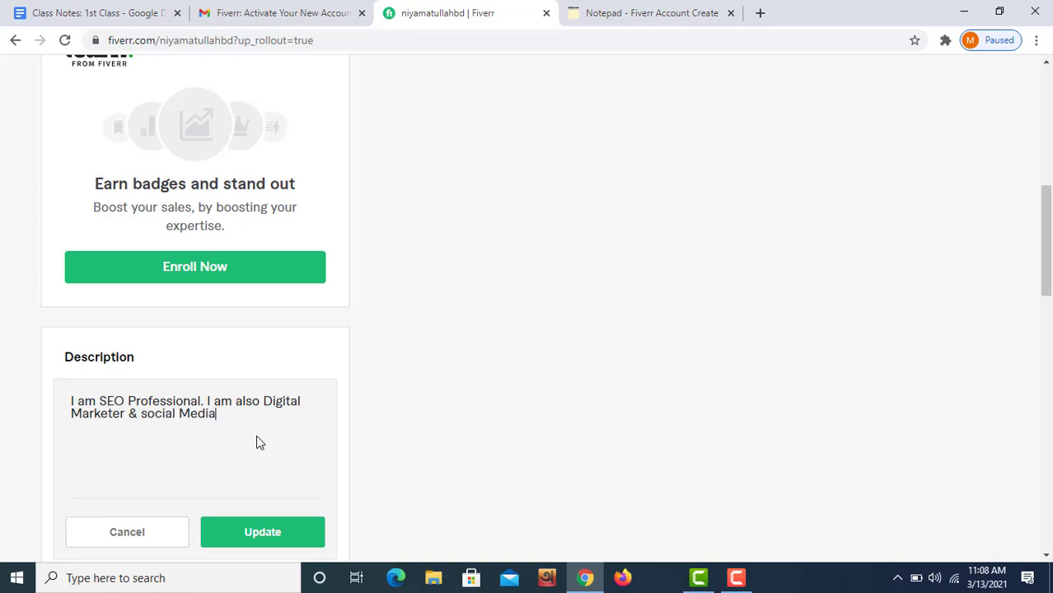
type("rketer,")
left_click(276, 419)
type(".")
type(".")
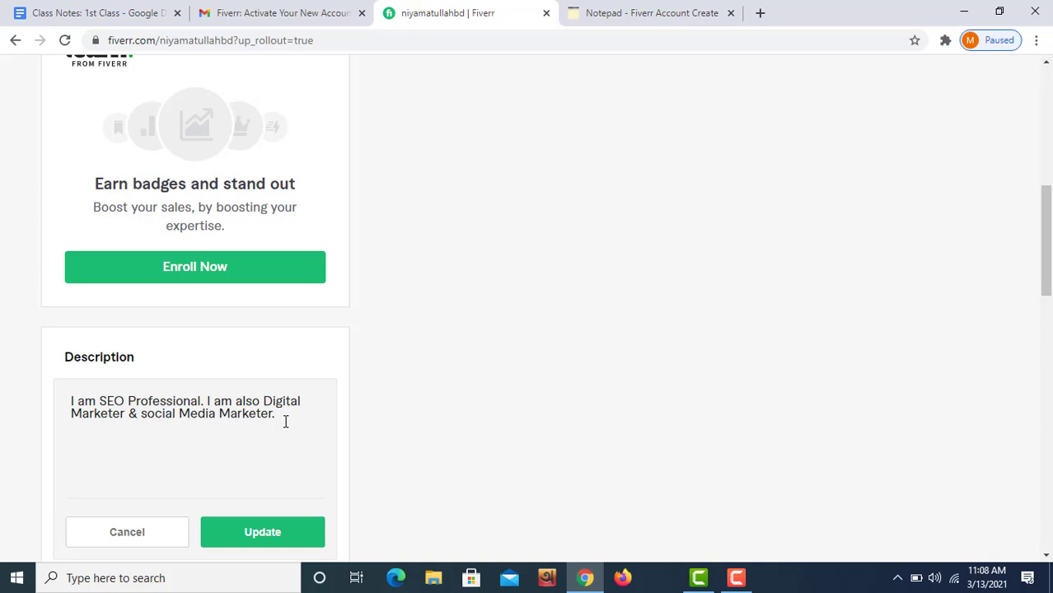
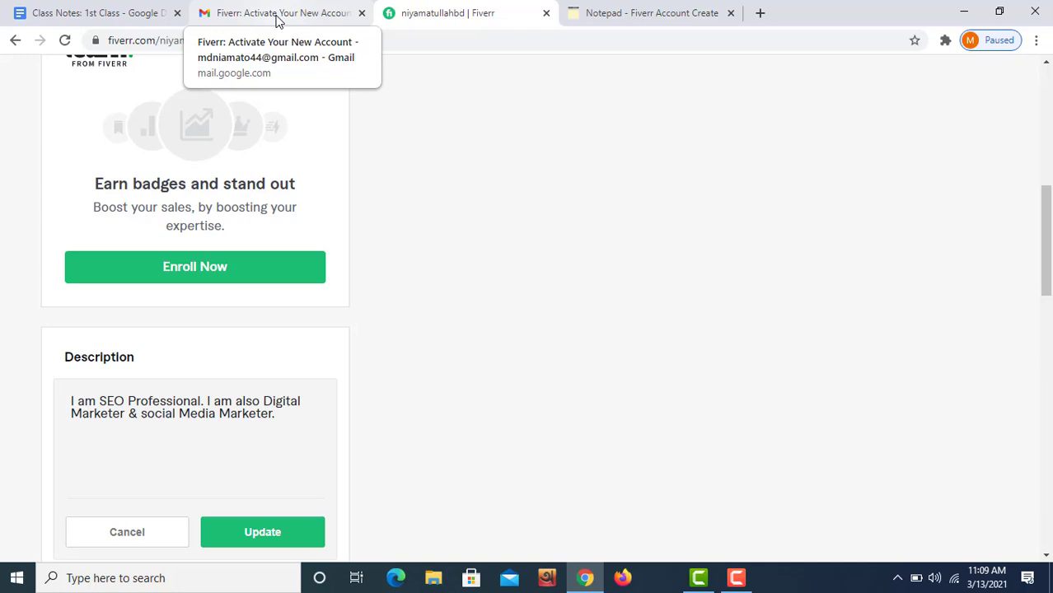
Step: Type 'I have long time experience', correcting 'experienc' through the spell-check suggestion
type("I")
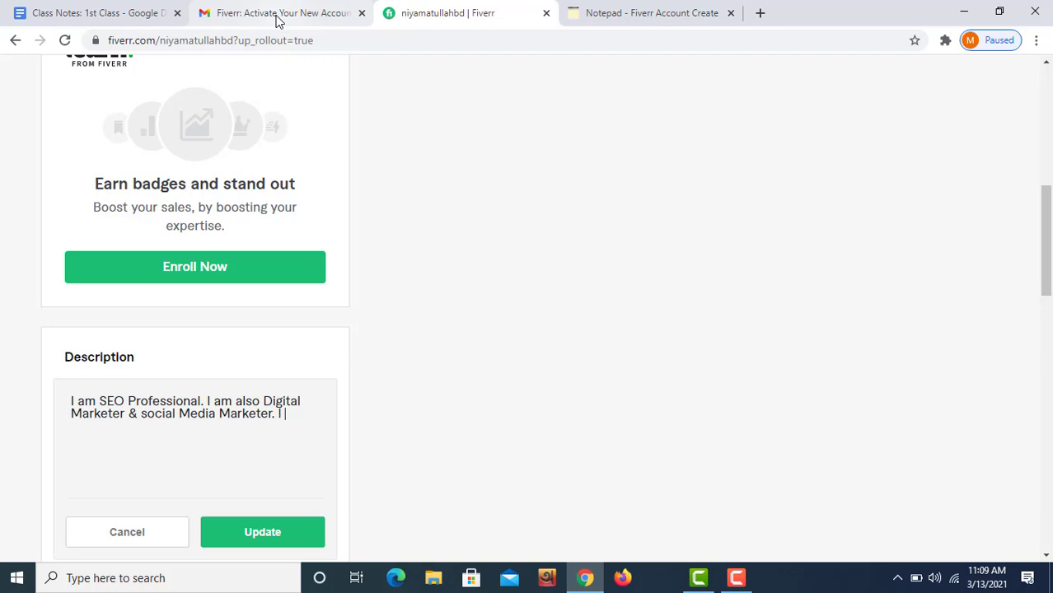
type("have long time")
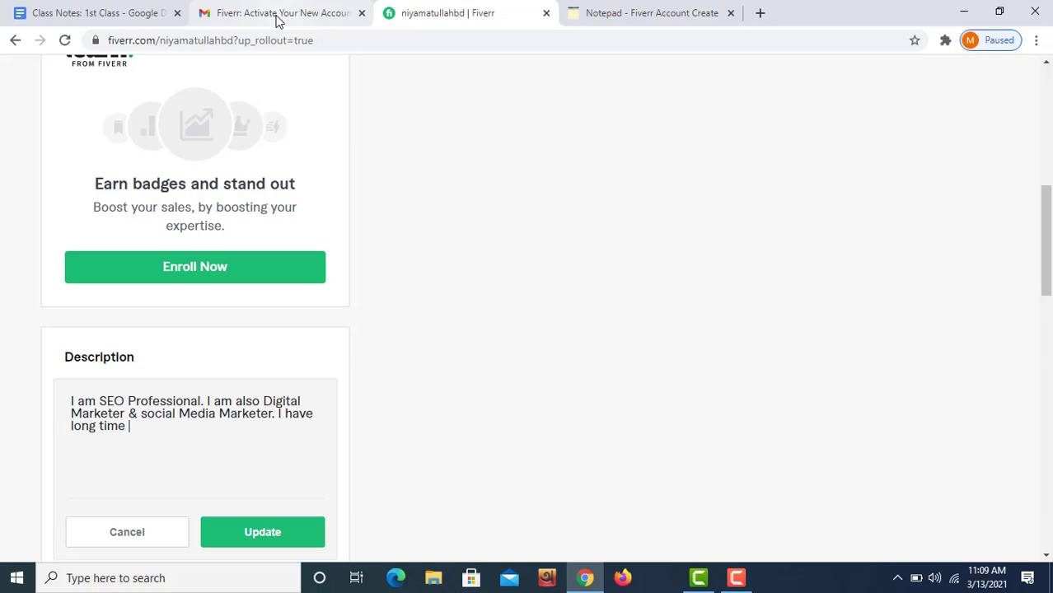
type("experienc")
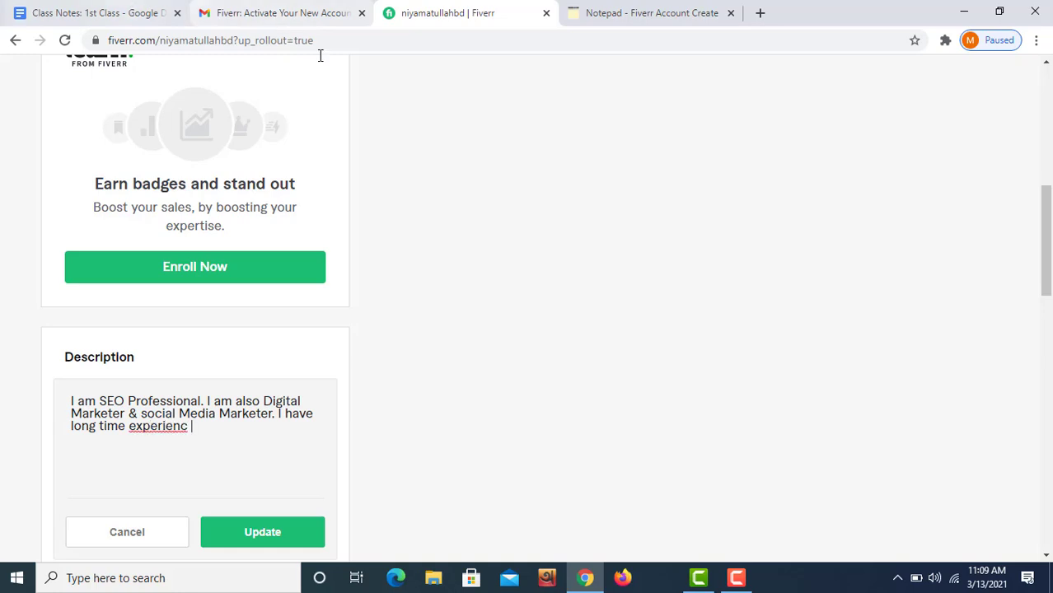
right_click(159, 425)
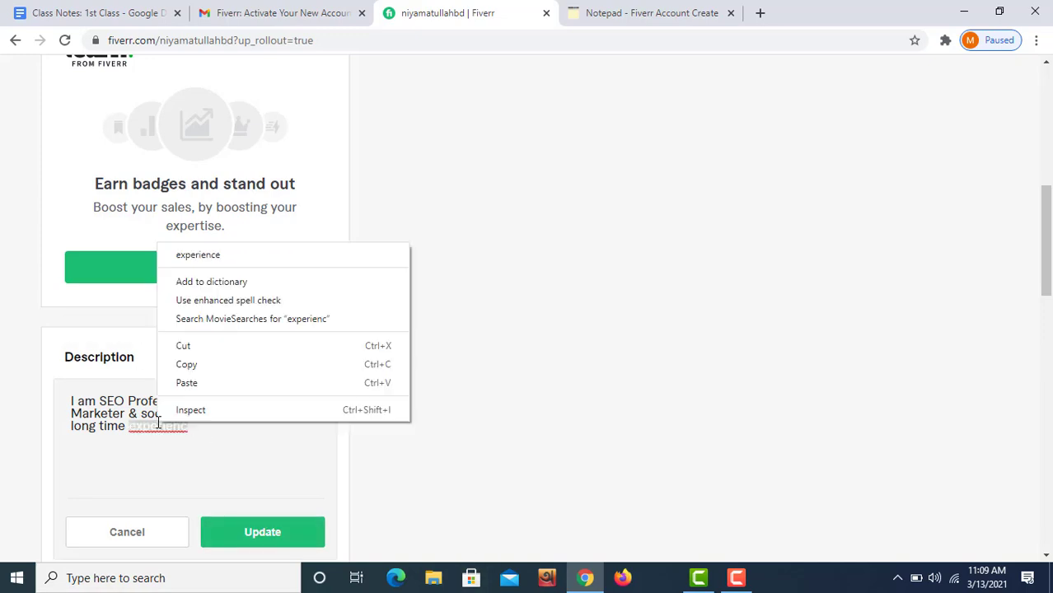
left_click(214, 254)
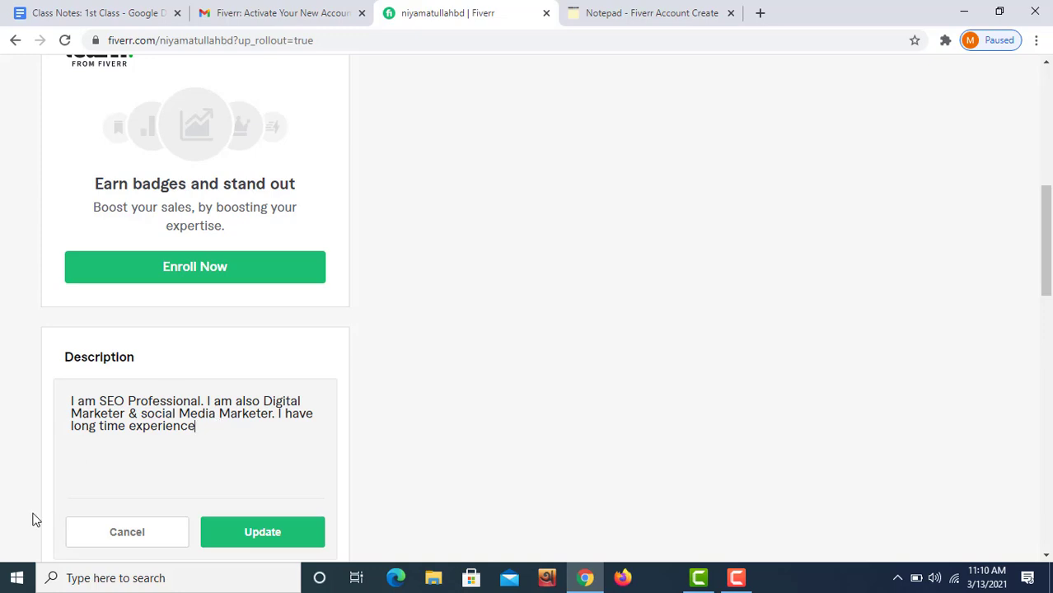
Step: Insert 'Practical' before 'experience' and end the sentence with 'in market place.'
left_click(128, 427)
type("Pra")
type("ctic")
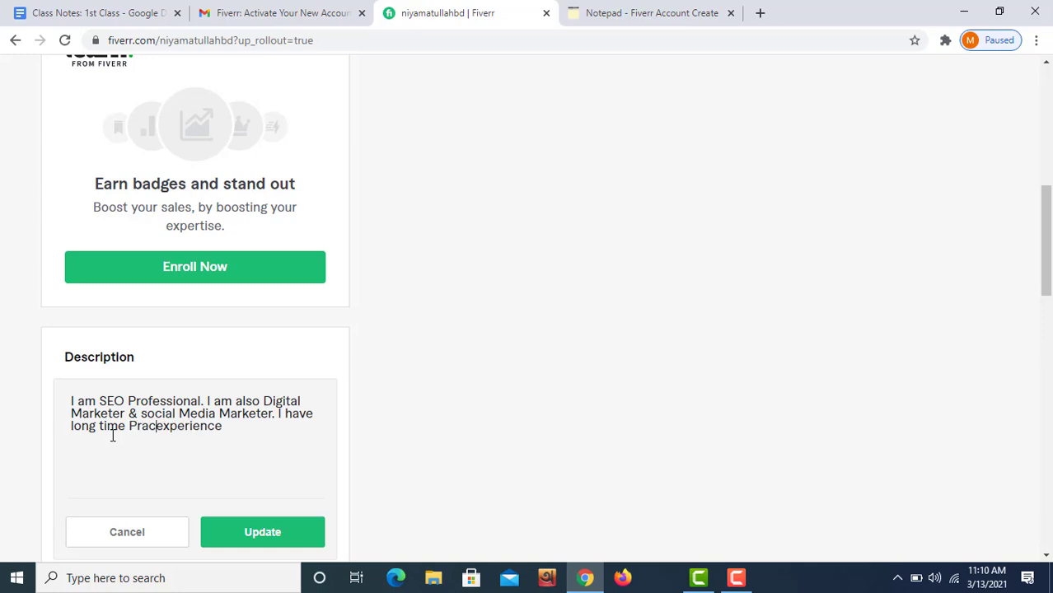
type("al")
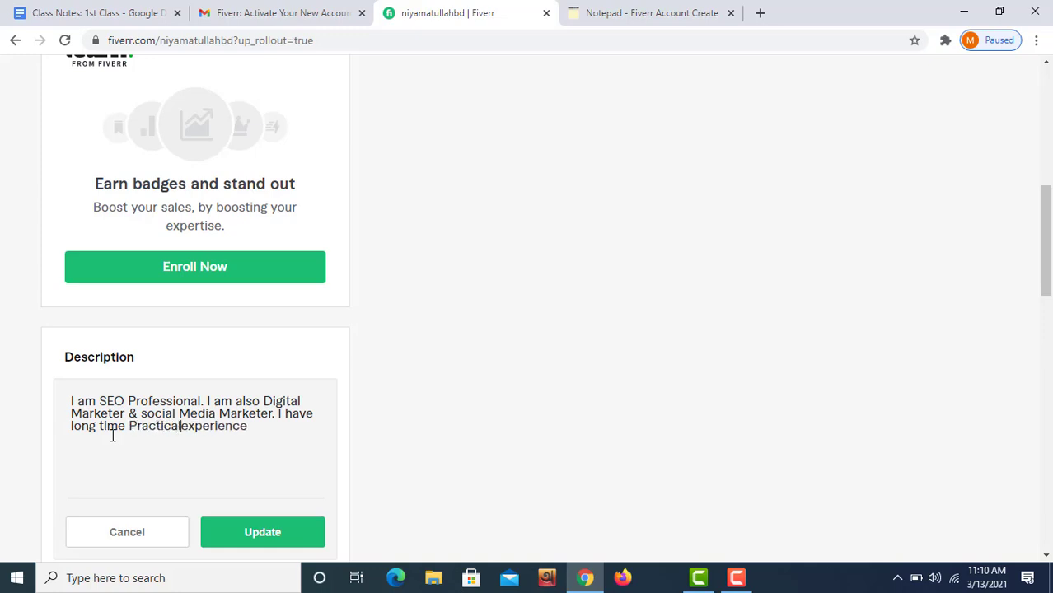
left_click(263, 429)
type("in")
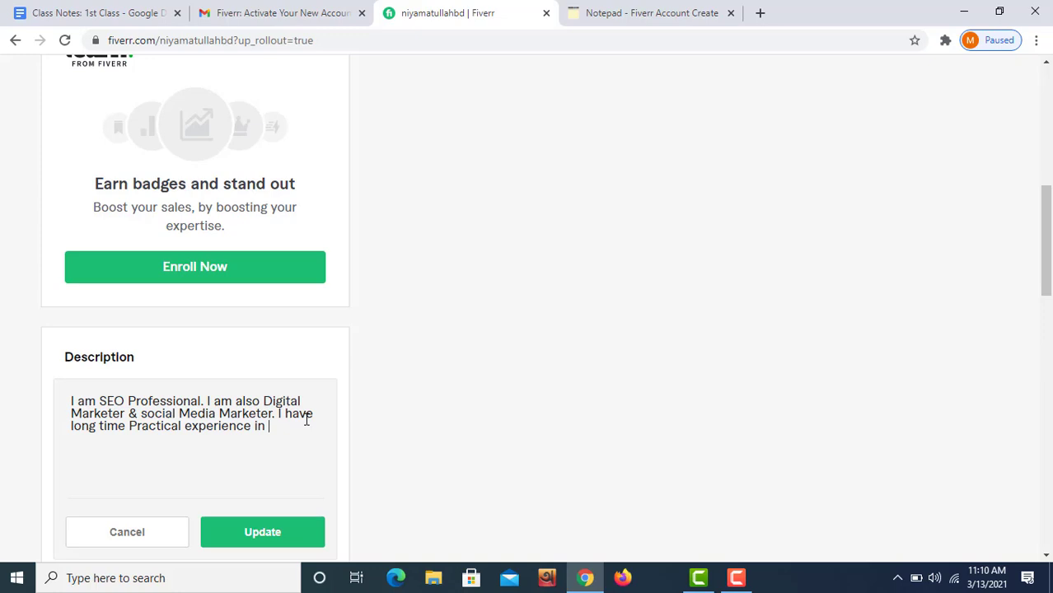
type("market place.")
Step: After checking the notes, start a new paragraph: 'I trained in outsourcing institute in Bangladesh'
left_click(664, 15)
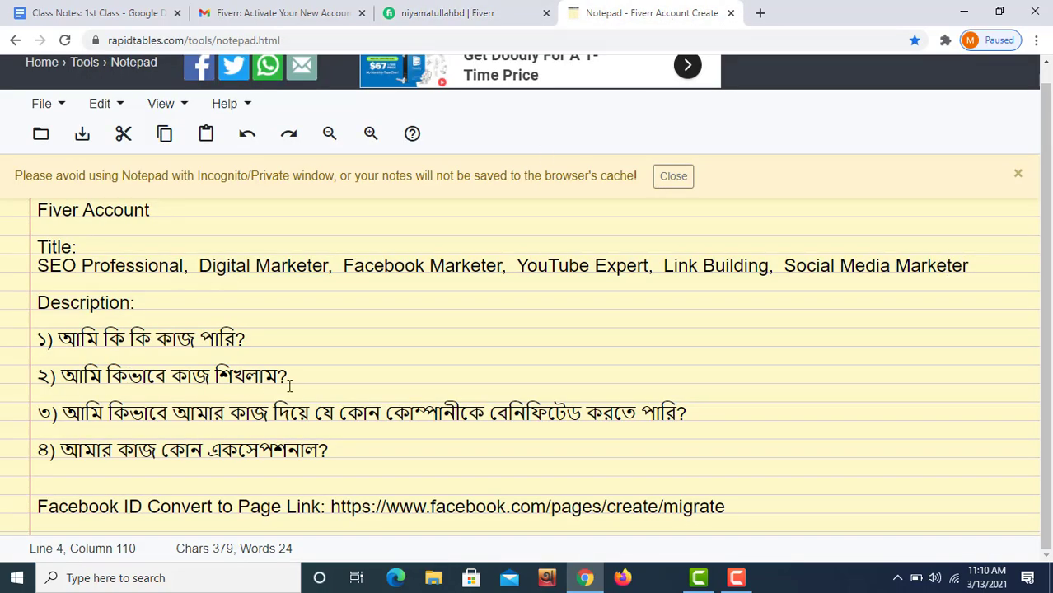
left_click(476, 21)
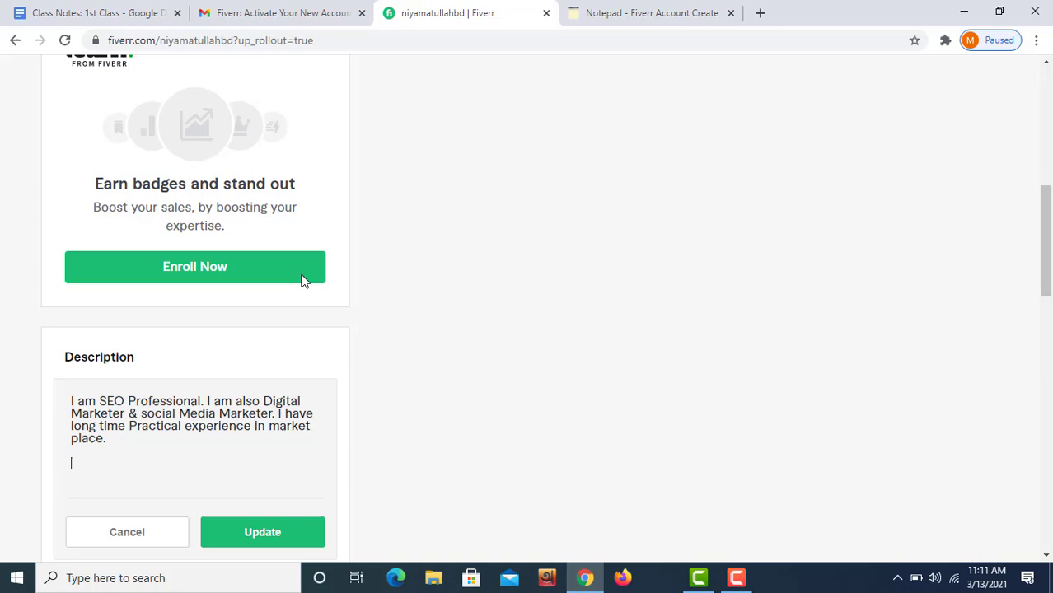
left_click(115, 474)
type("I trained in outsourc")
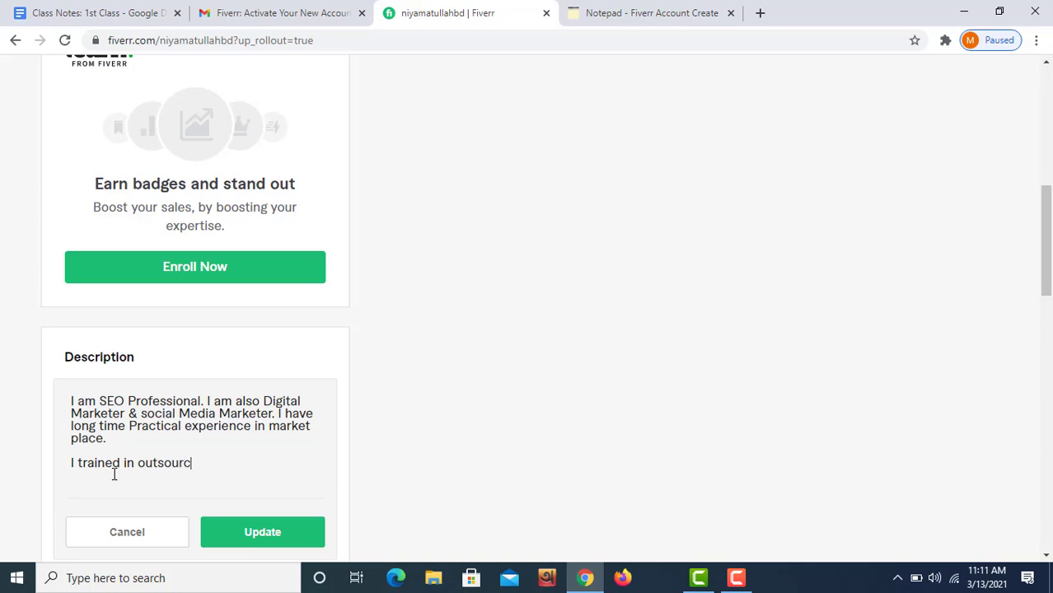
type("ing inst")
type("i")
key("BackSpace")
type("tute ")
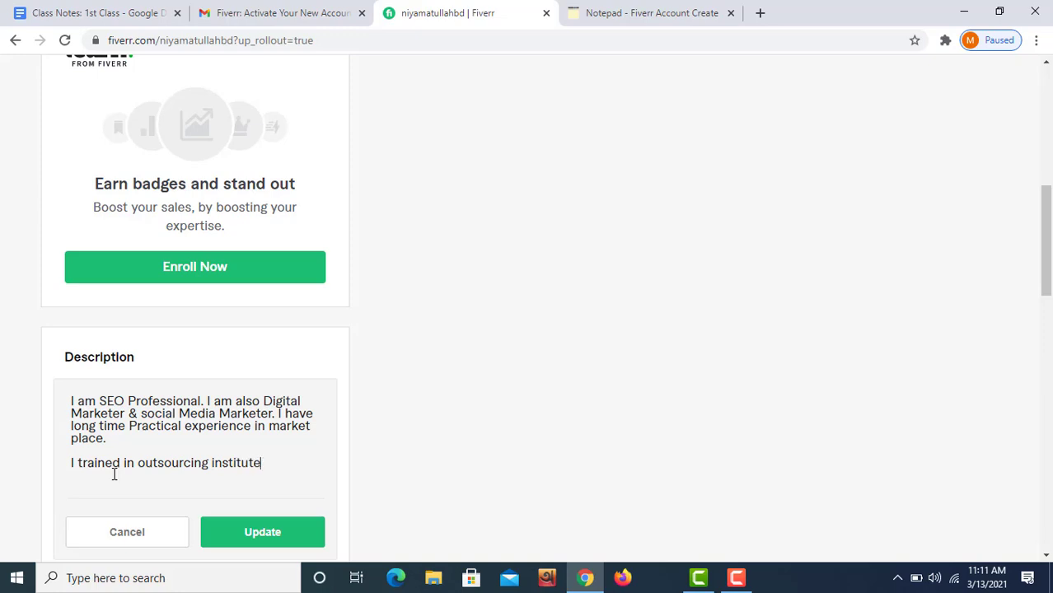
type("in Bangladesh")
type(",")
key("BackSpace")
key("BackSpace")
Step: Continue with '. I have completed professional Diploma in Digital Marketing. I have Many practical'
type(". I al")
key("BackSpace")
type("m ")
type("a ")
type("Pr")
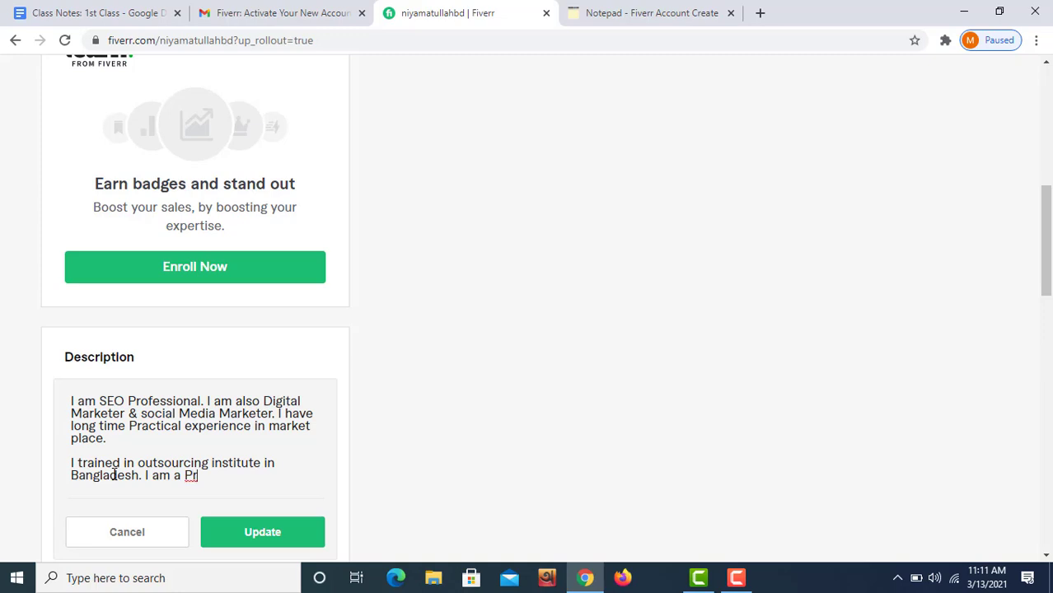
key("BackSpace")
key("BackSpace")
key("BackSpace")
key("BackSpace")
key("BackSpace")
key("BackSpace")
key("BackSpace")
type("have complet")
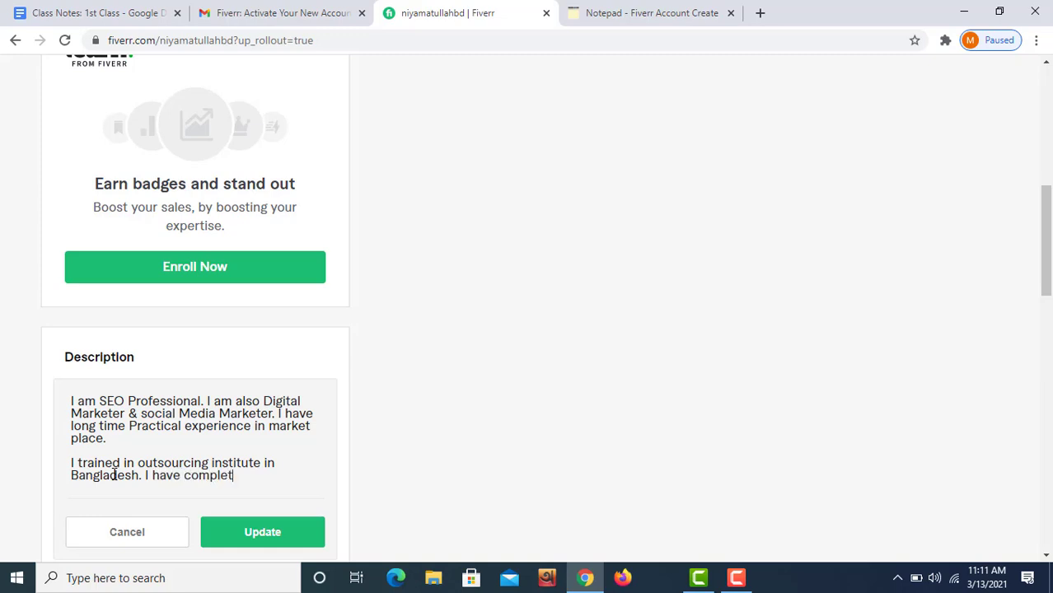
type("ed professiona")
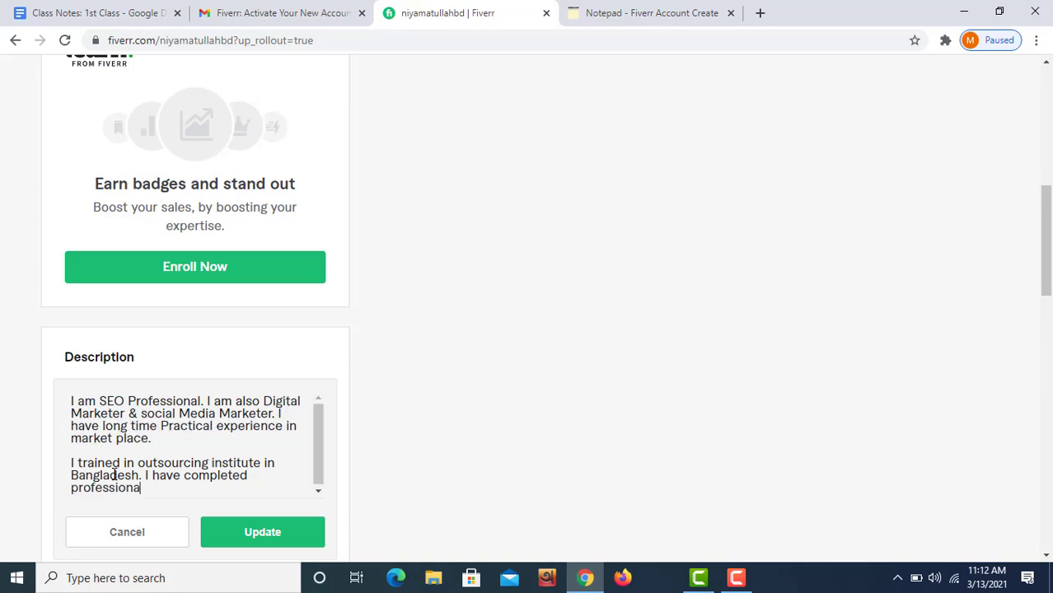
type("l Dio")
key("BackSpace")
type("ploma in Digi")
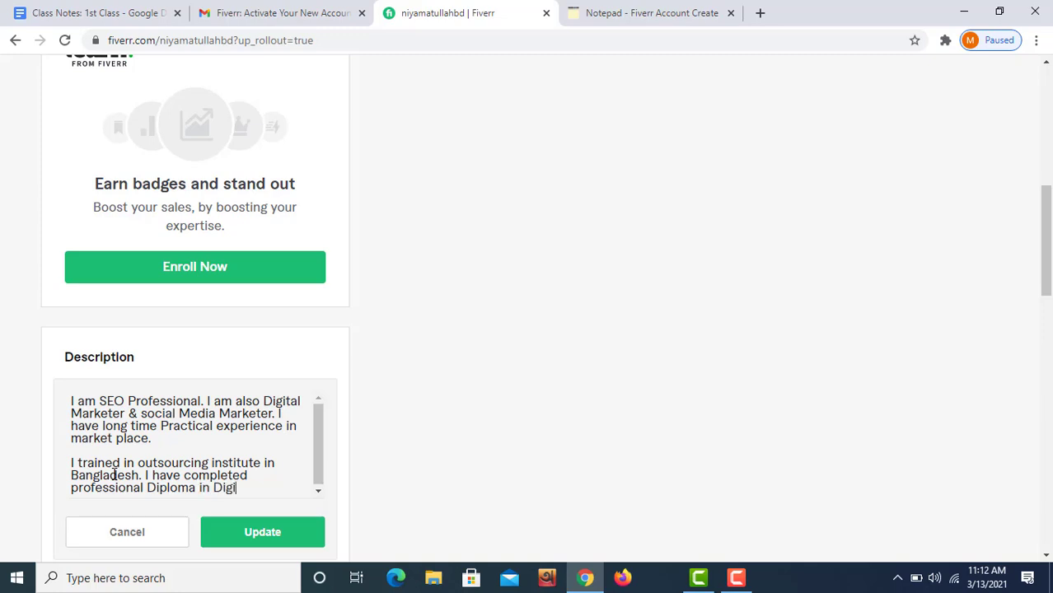
type("tal Marketing")
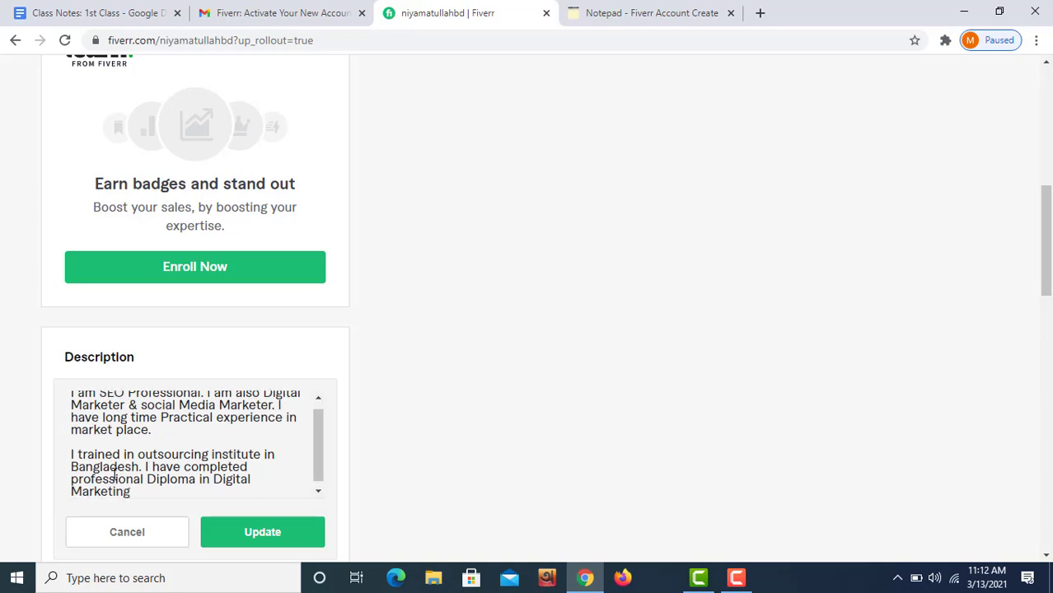
type(". I have Many pr")
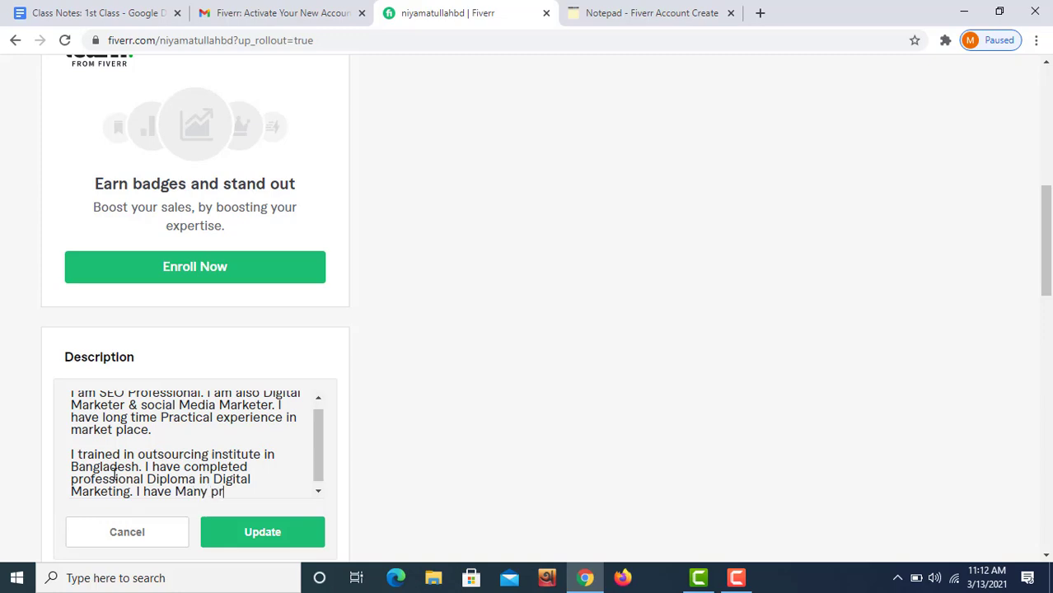
type("actical")
Step: End the sentence with 'experience in Market Place.', replacing 'field', and start a new line
type("experi")
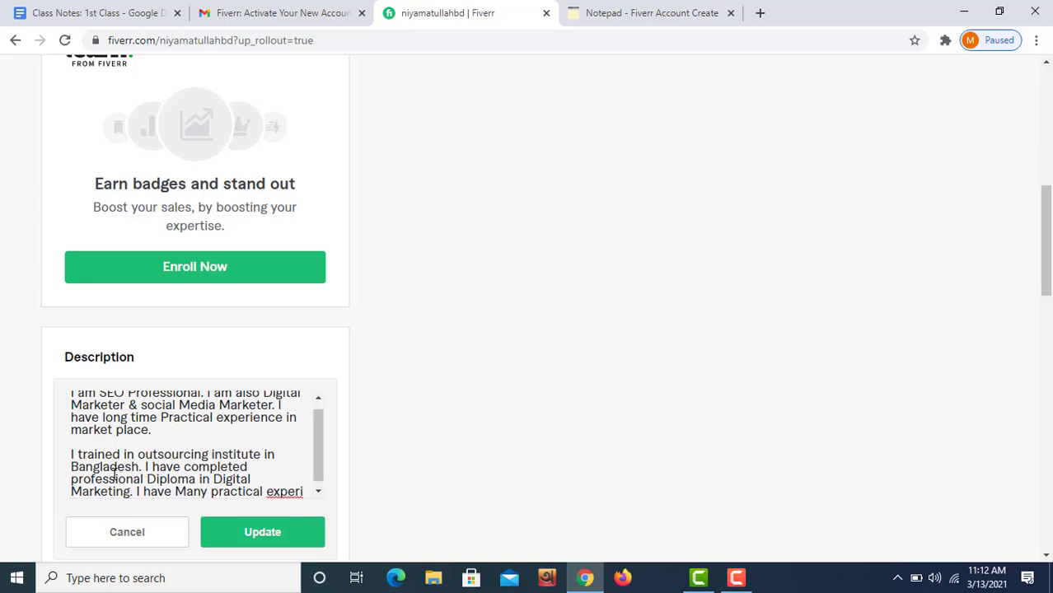
type("enc")
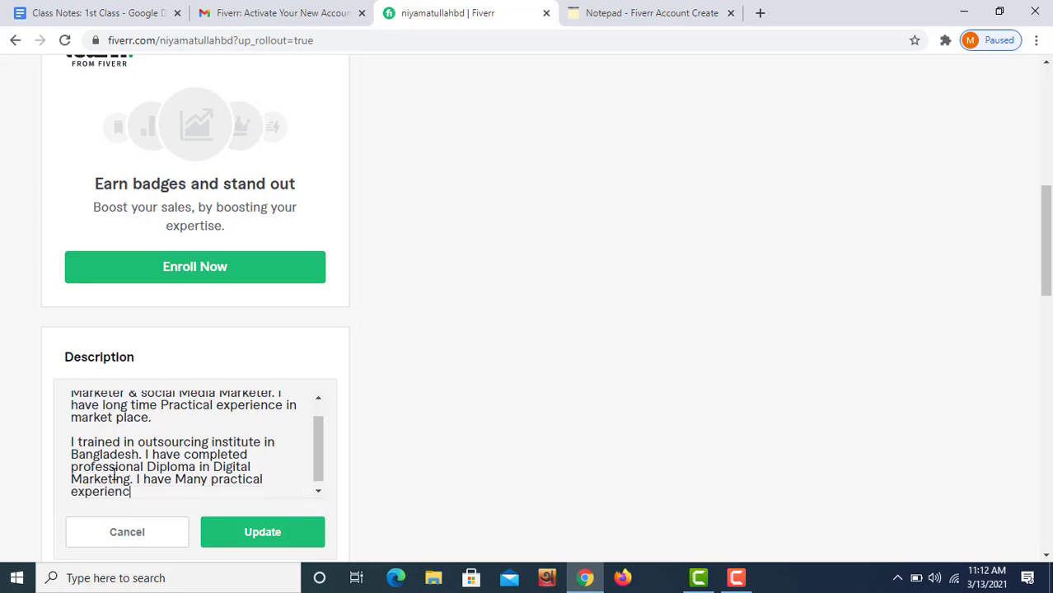
type("e in field")
scroll(169, 503, "down", 2)
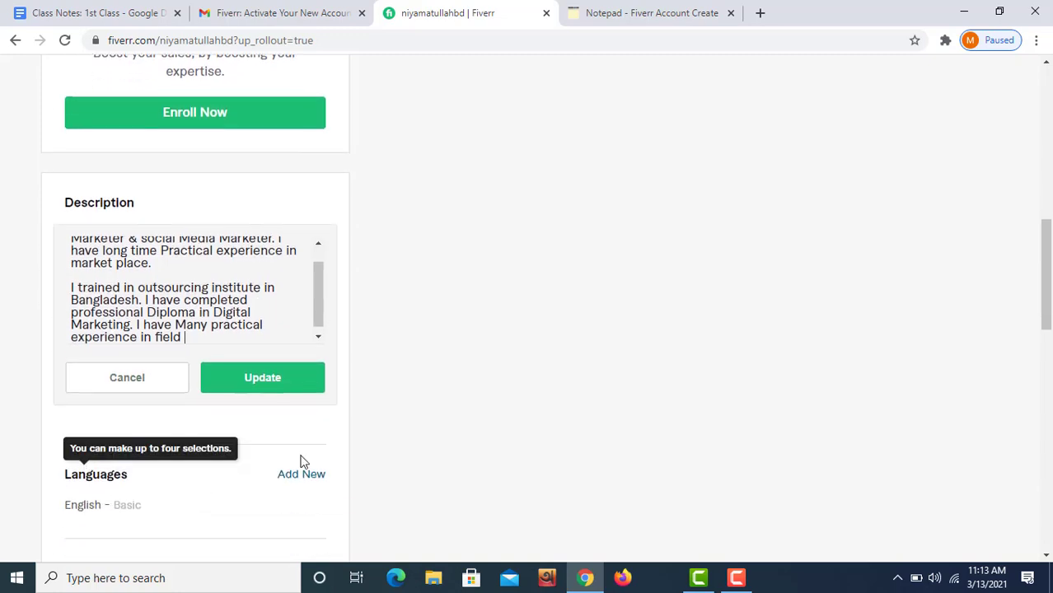
left_click_drag(155, 337, 181, 331)
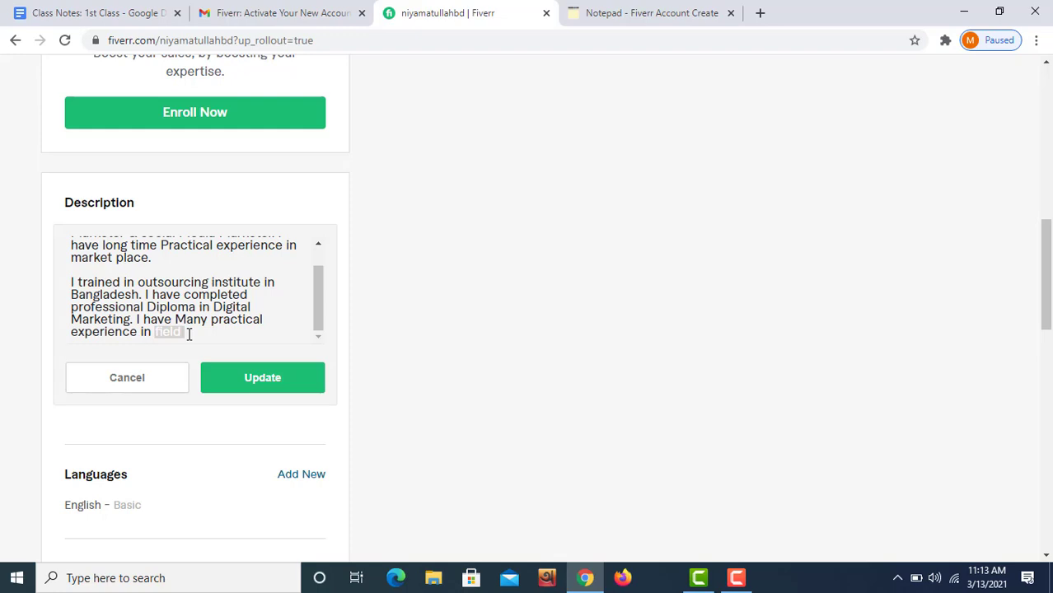
type("Market Place")
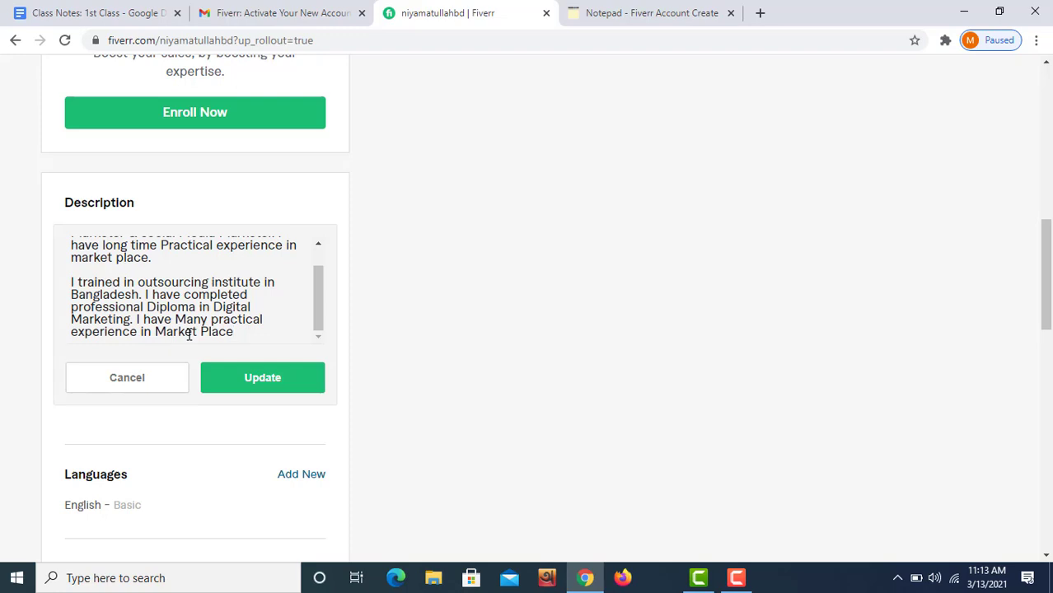
type(".")
key("Return")
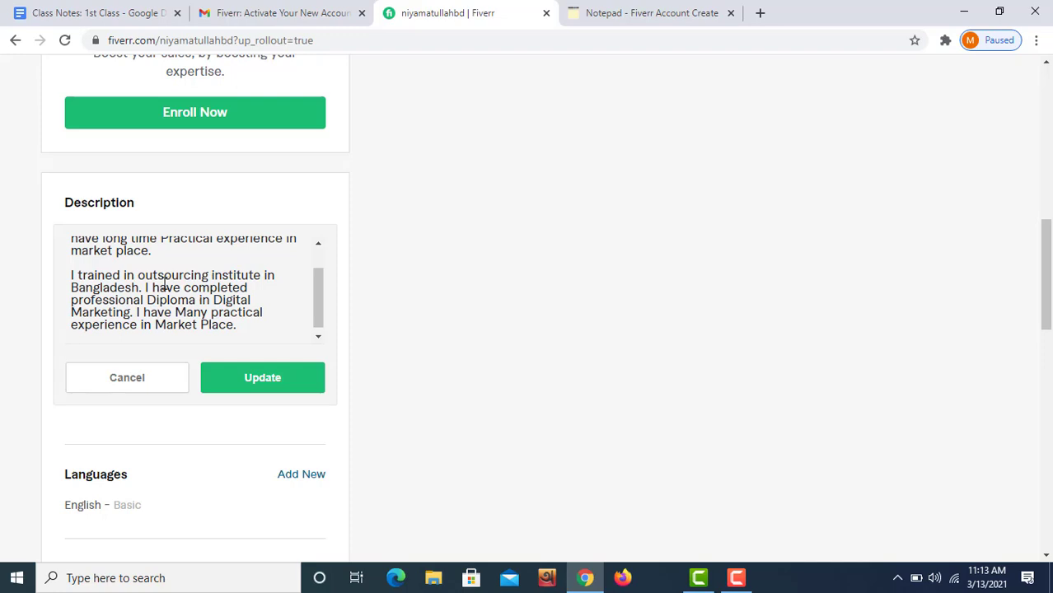
Step: After glancing at the notes, replace the Google search tab with a fresh blank tab
left_click(664, 15)
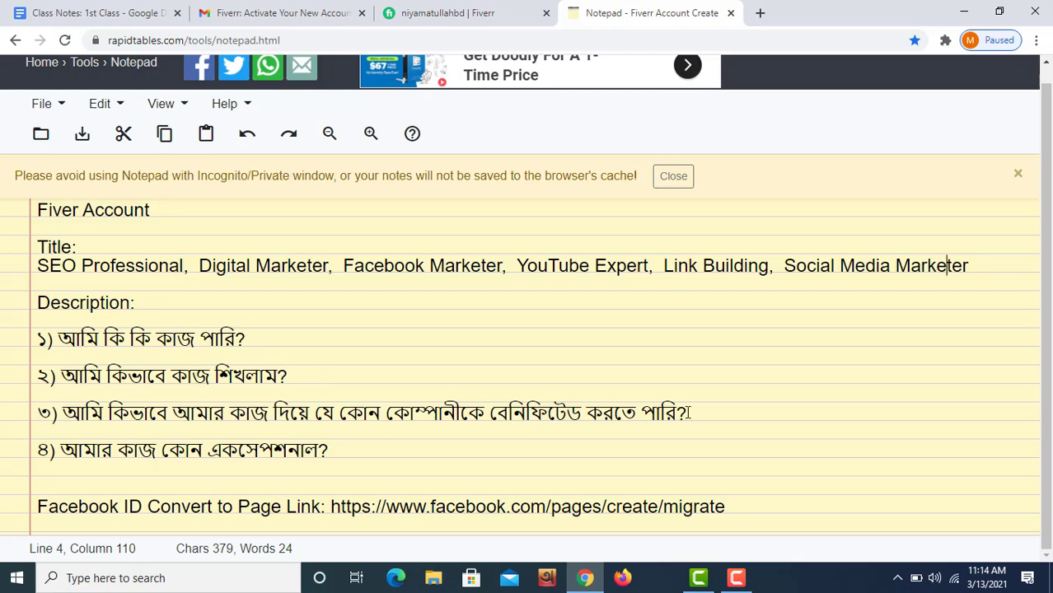
left_click(429, 14)
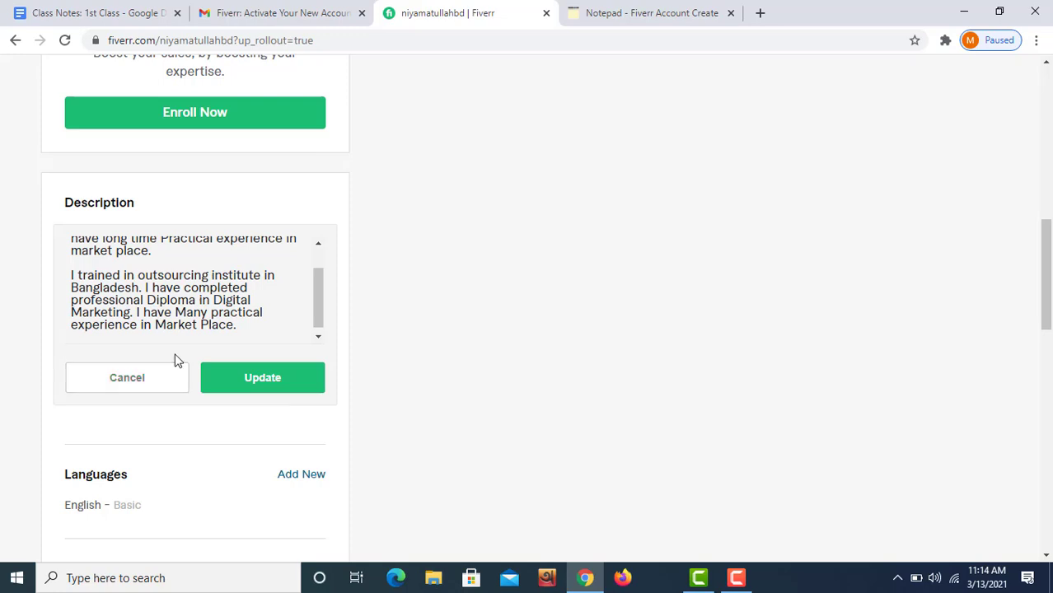
left_click(762, 17)
left_click(411, 251)
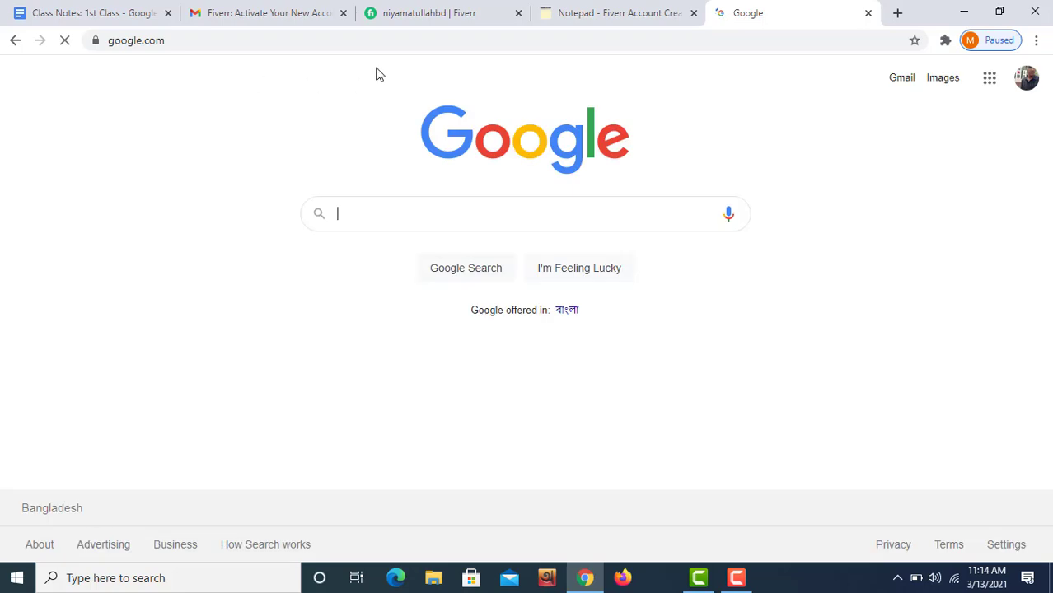
left_click(868, 13)
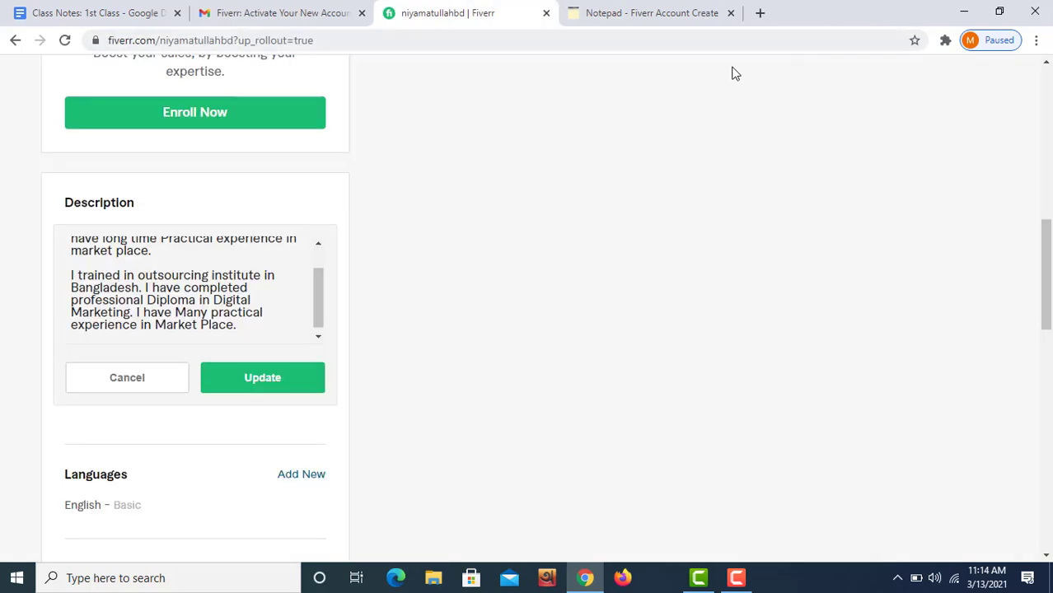
left_click(760, 14)
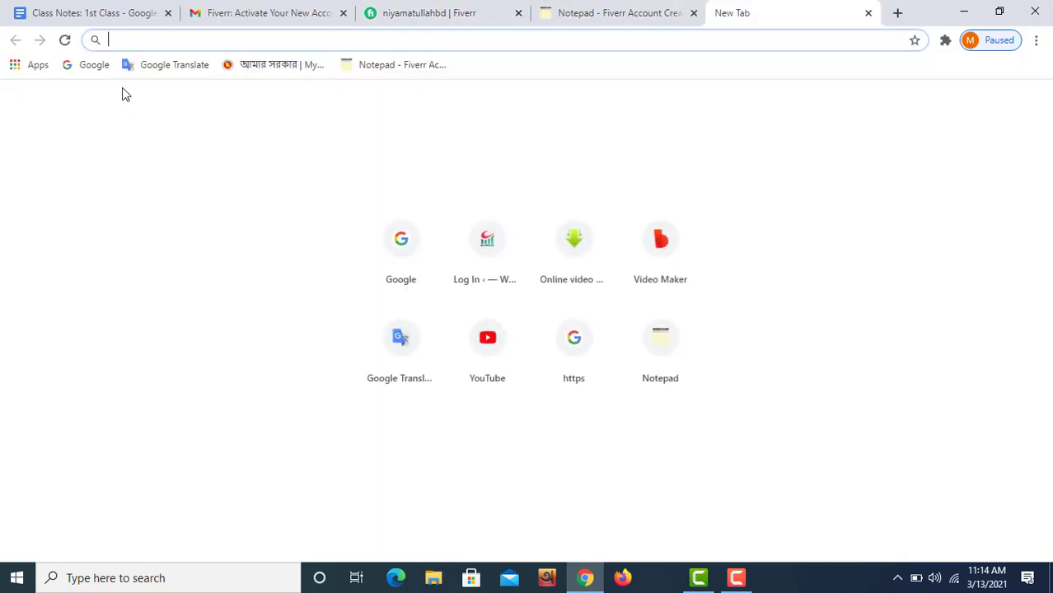
Step: Load Google Translate with Detect language as source and English as target
left_click(167, 66)
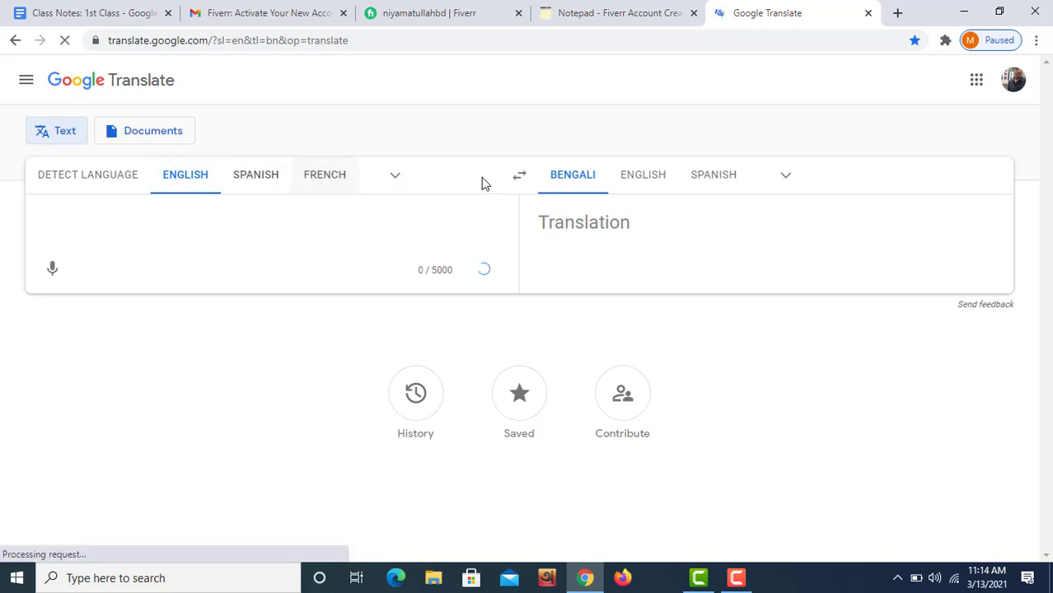
left_click(85, 175)
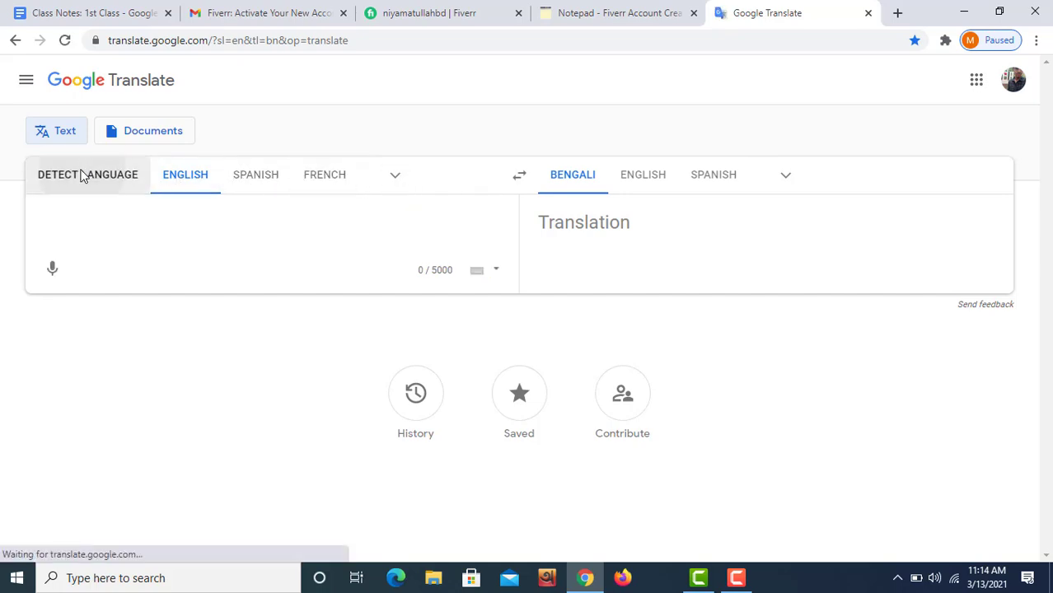
left_click(647, 177)
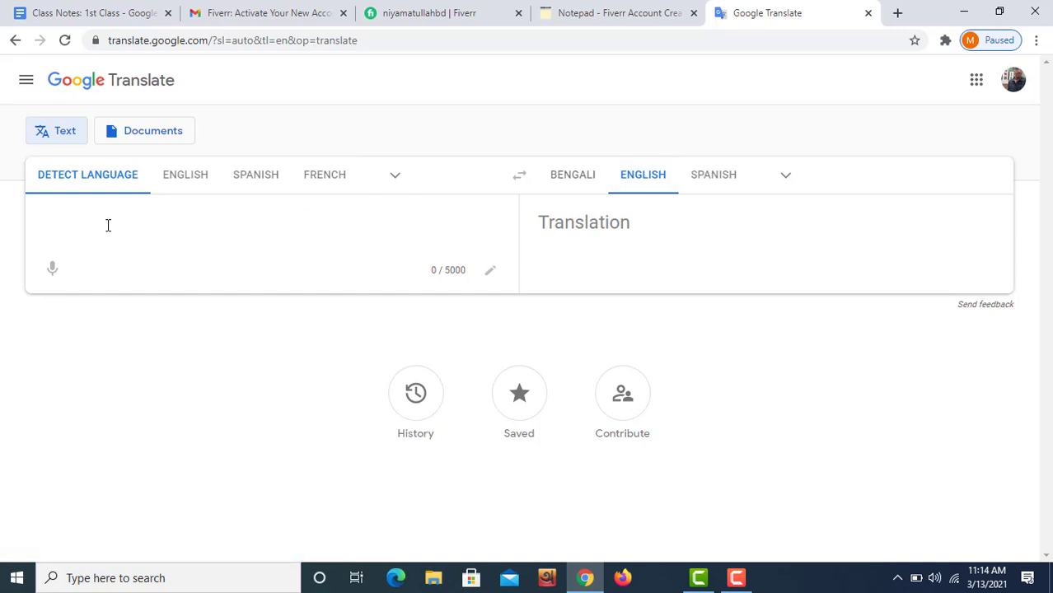
Step: Type the Bengali sentence 'আমি ক্রেতার মনোভাব বুঝি', fixing the misspelled words
type("আ")
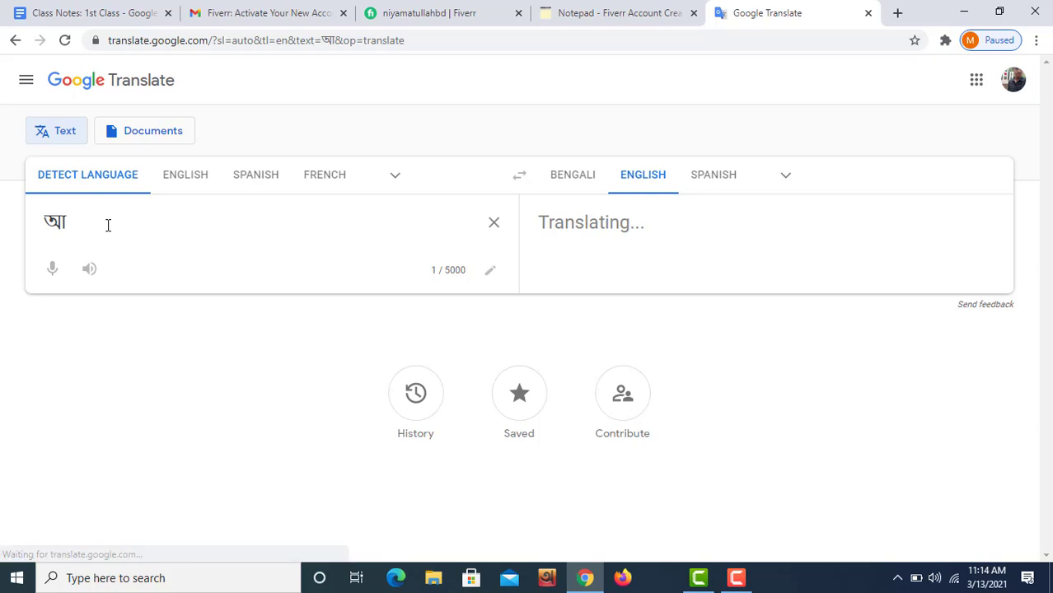
type("মি দ")
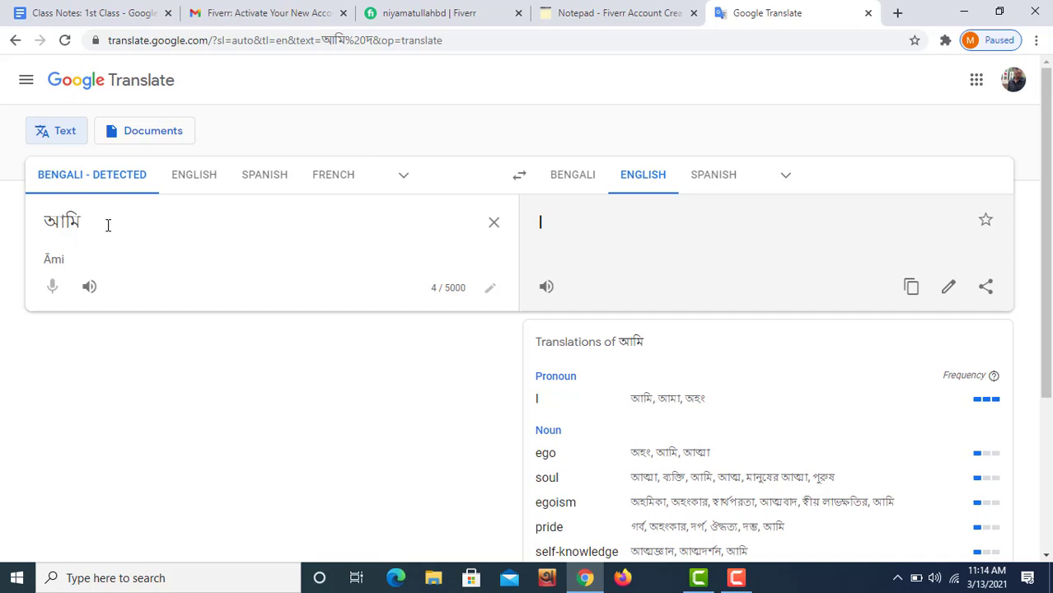
type("গ্রাহ")
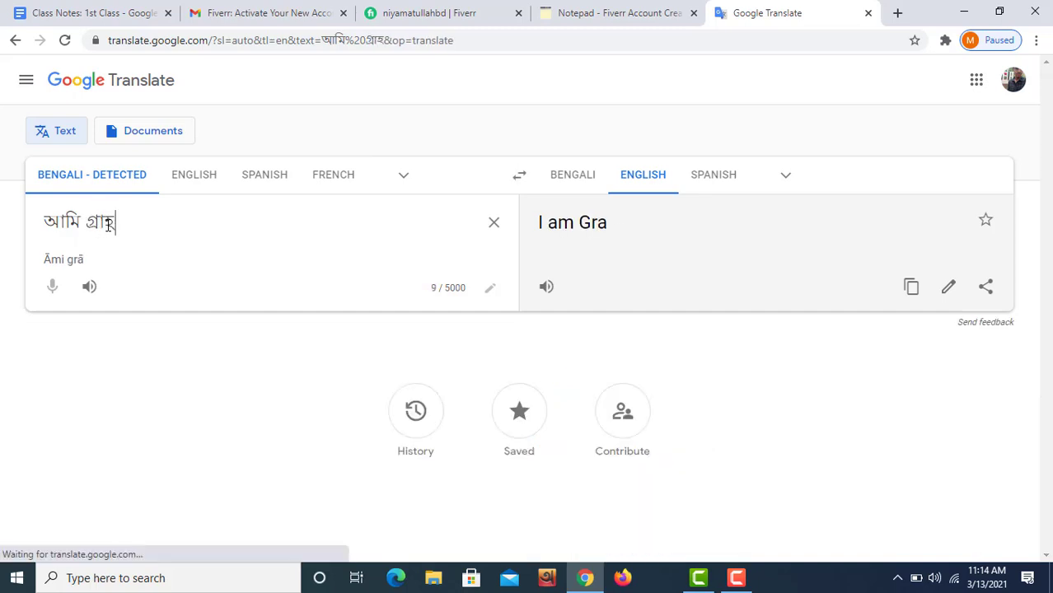
type("তের")
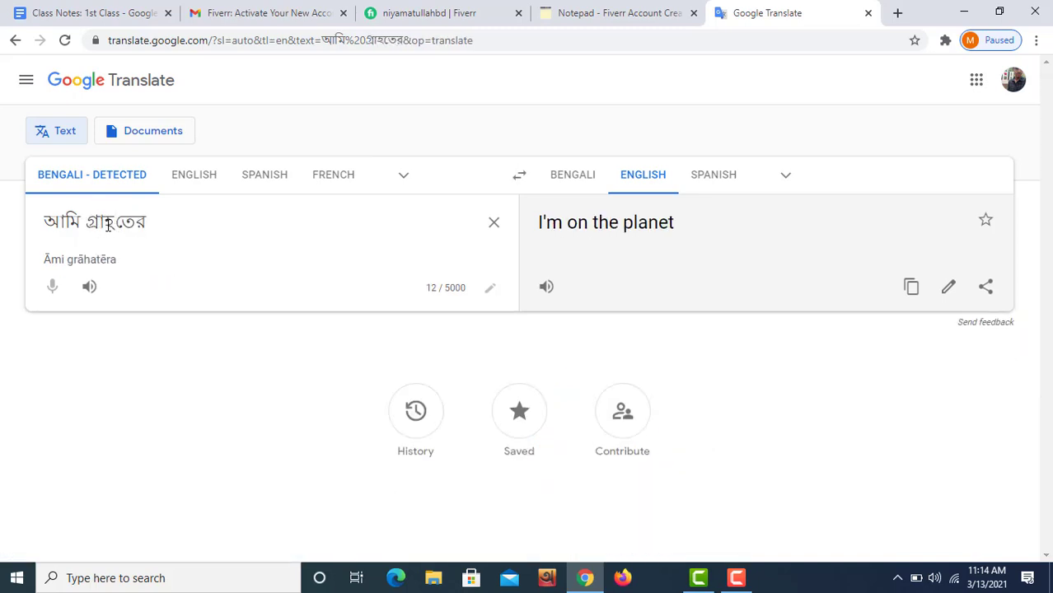
key("BackSpace")
key("BackSpace")
key("BackSpace")
key("BackSpace")
key("BackSpace")
key("BackSpace")
key("BackSpace")
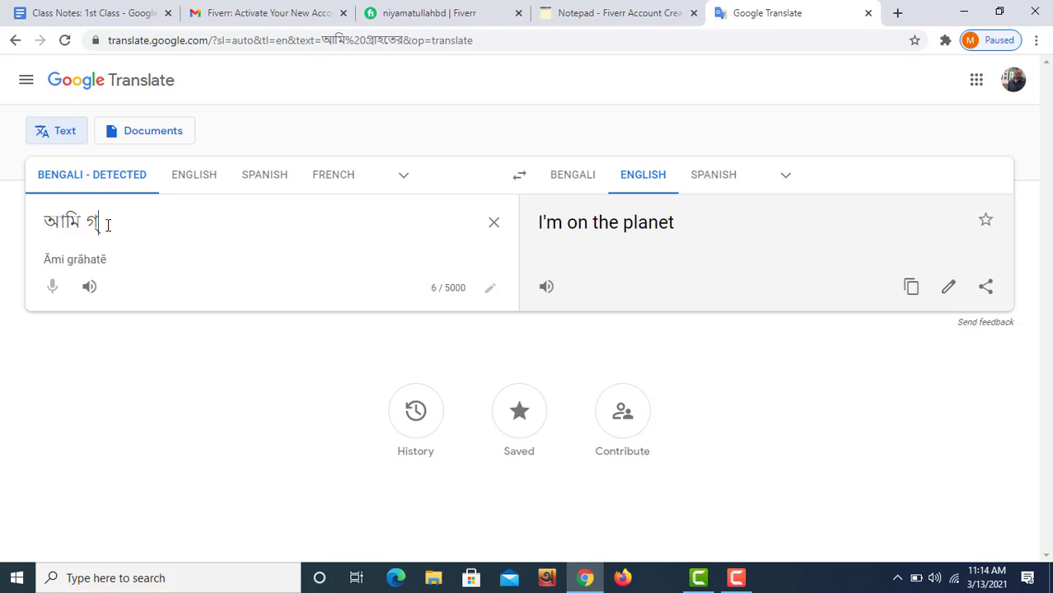
key("BackSpace")
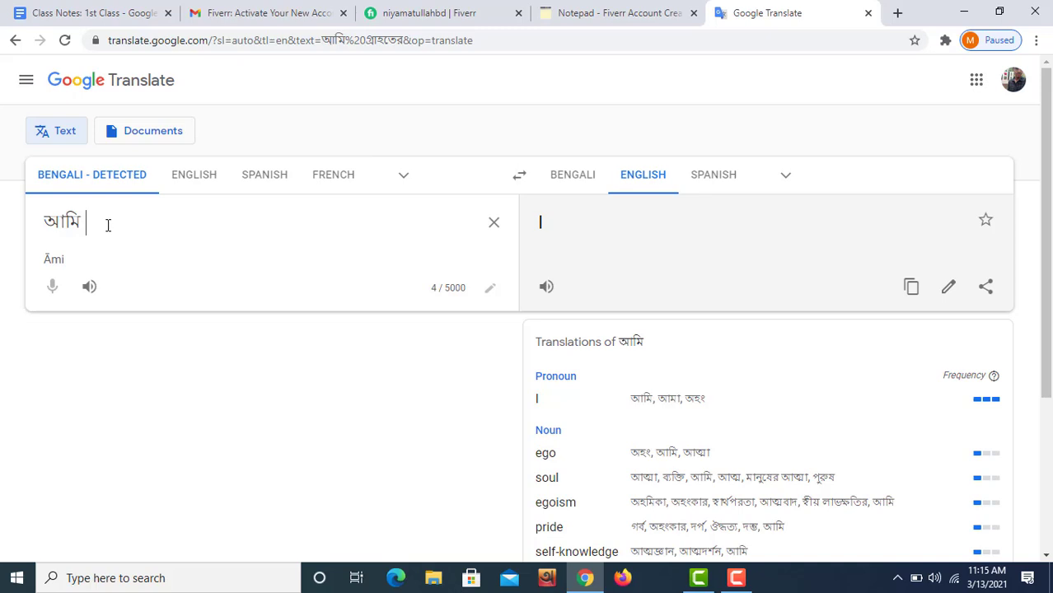
type("ক্রেতা")
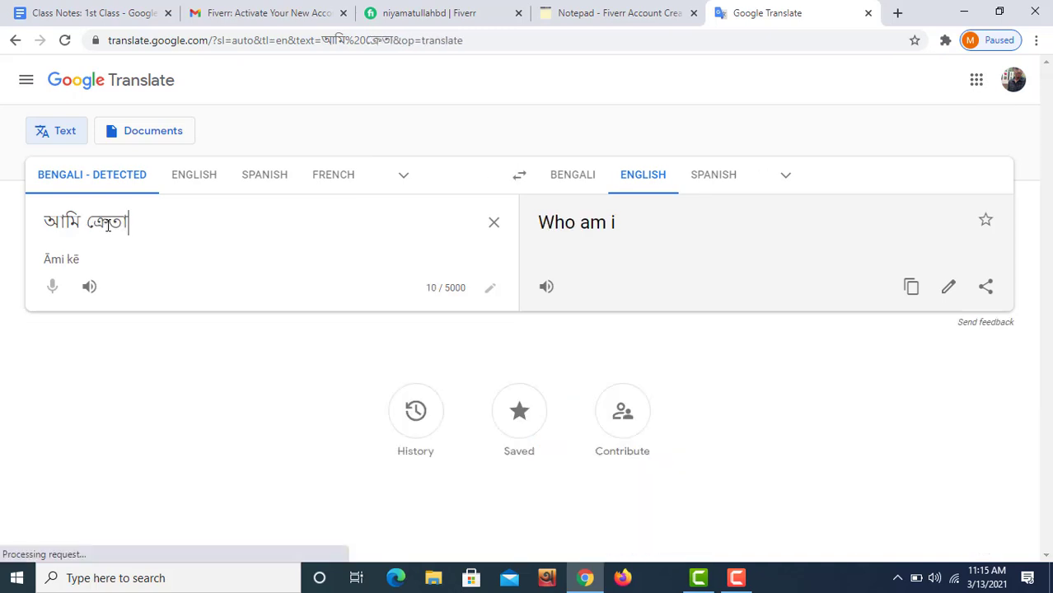
type("র ম")
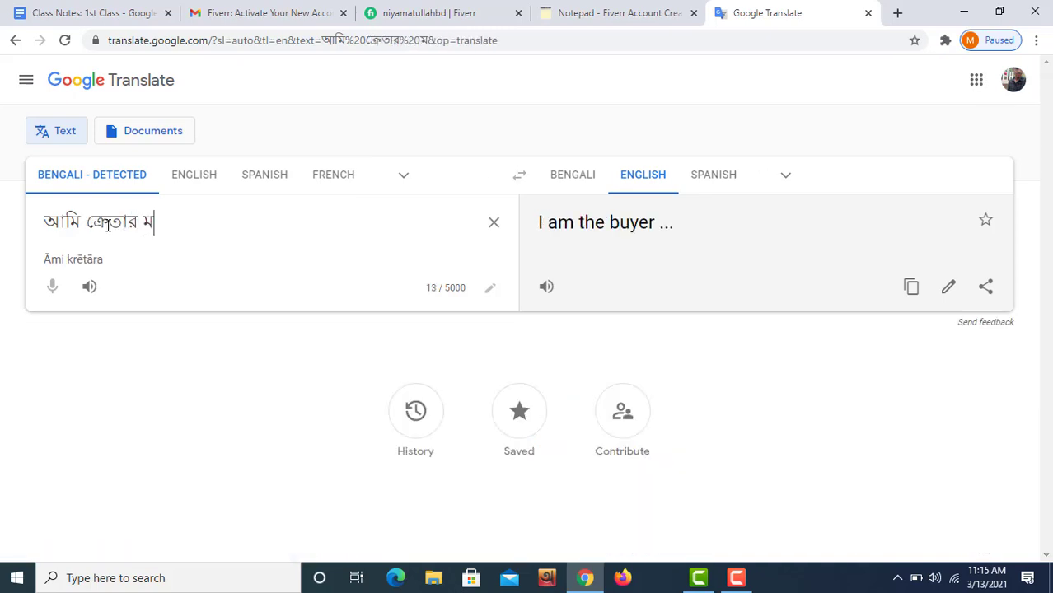
type("নোভাব")
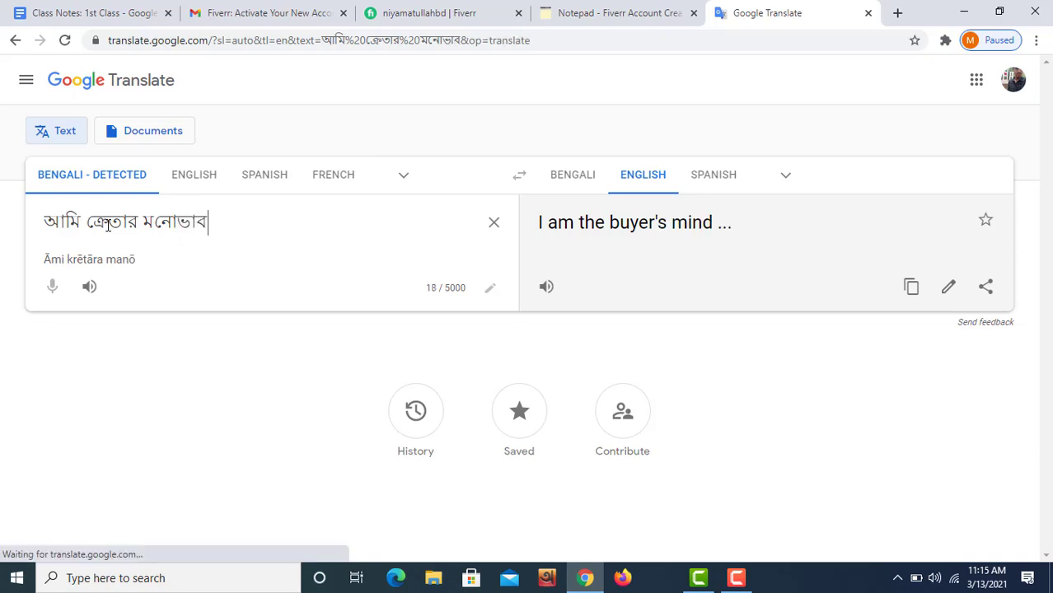
type(" বু")
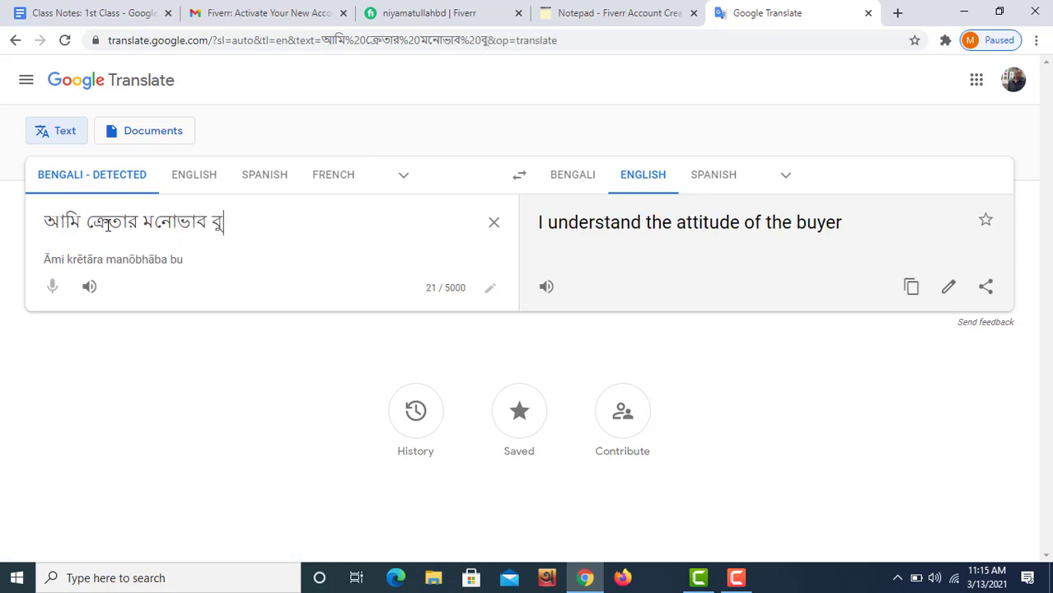
type("ঝি")
key("BackSpace")
key("BackSpace")
type("ঝিয়")
key("BackSpace")
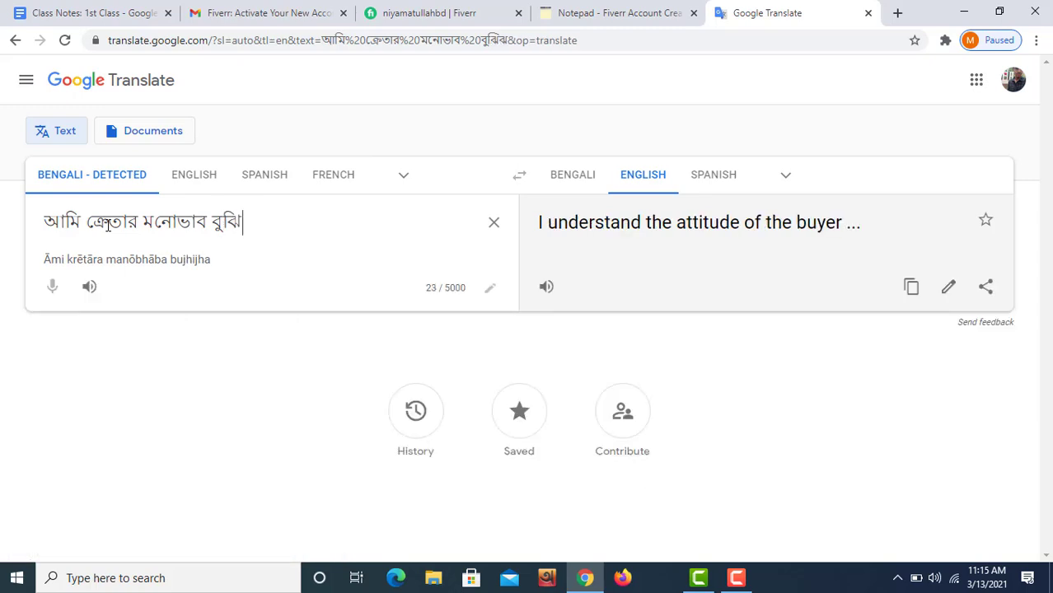
Step: Type the rest of the Bengali paragraph, ending 'এবং আপনি লাভবান হবেন।'
type("। আমি")
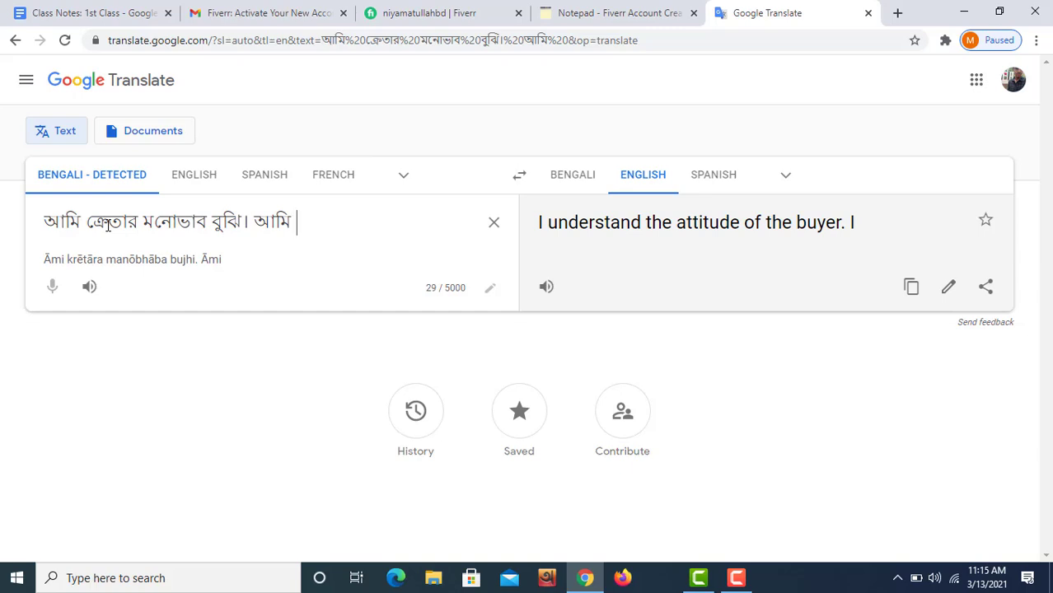
type(" আপনার ")
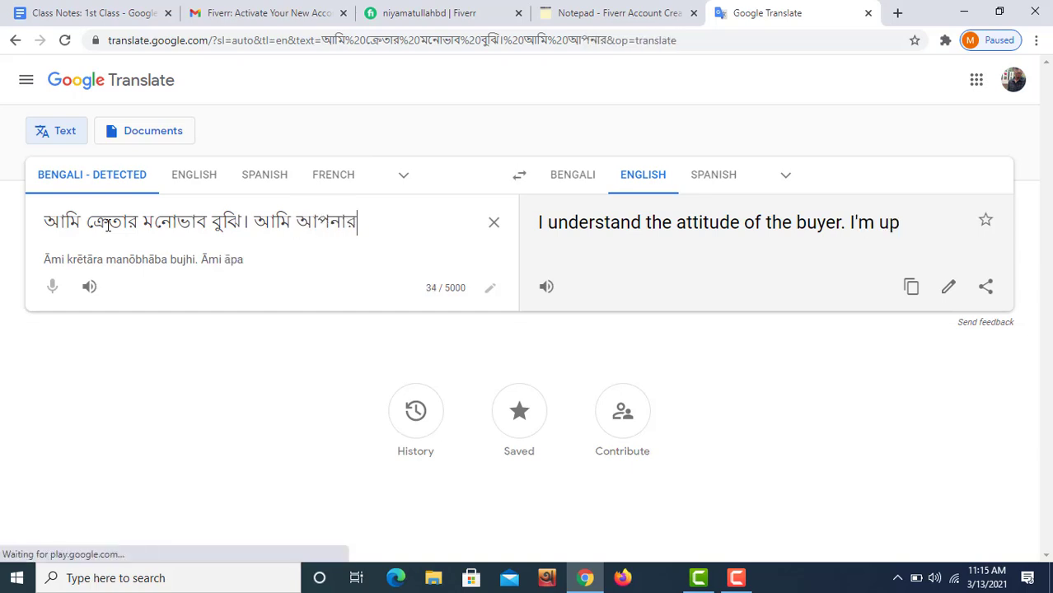
type("প্রোডা")
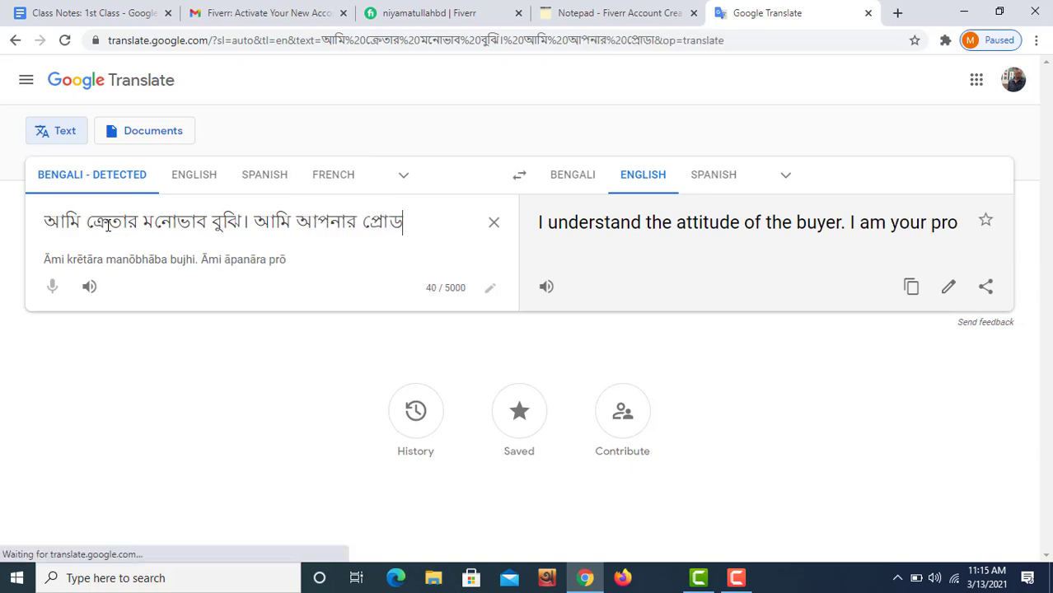
type("ক্ট ")
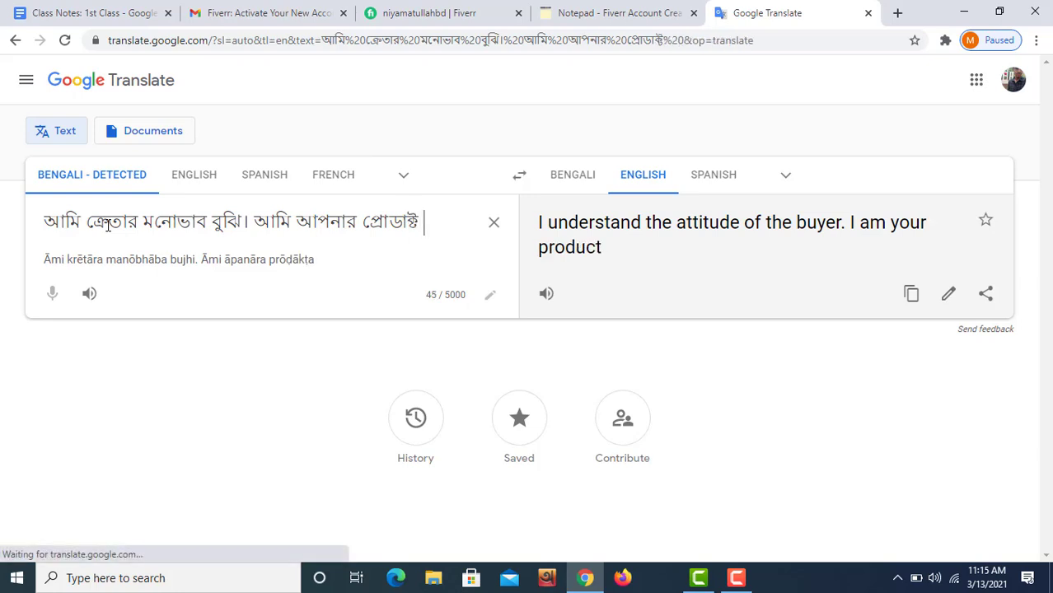
type("অথবা ")
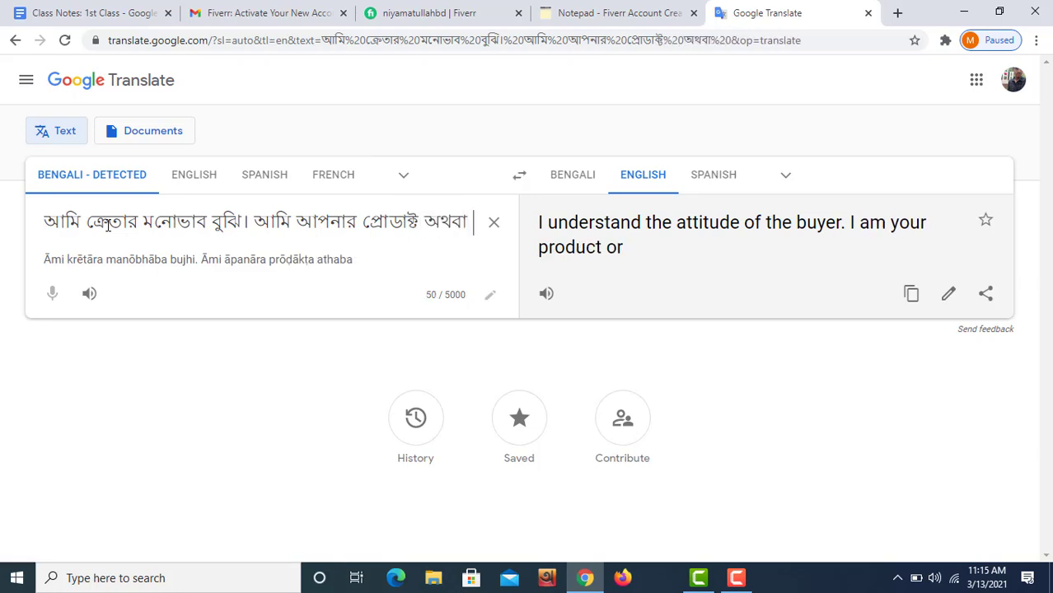
type("বি")
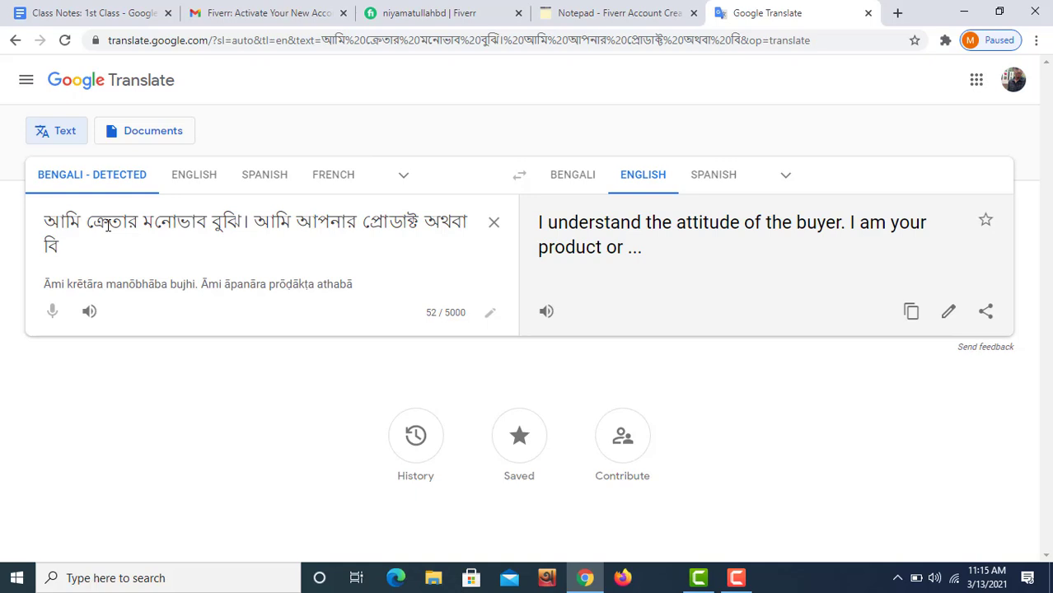
type("জ")
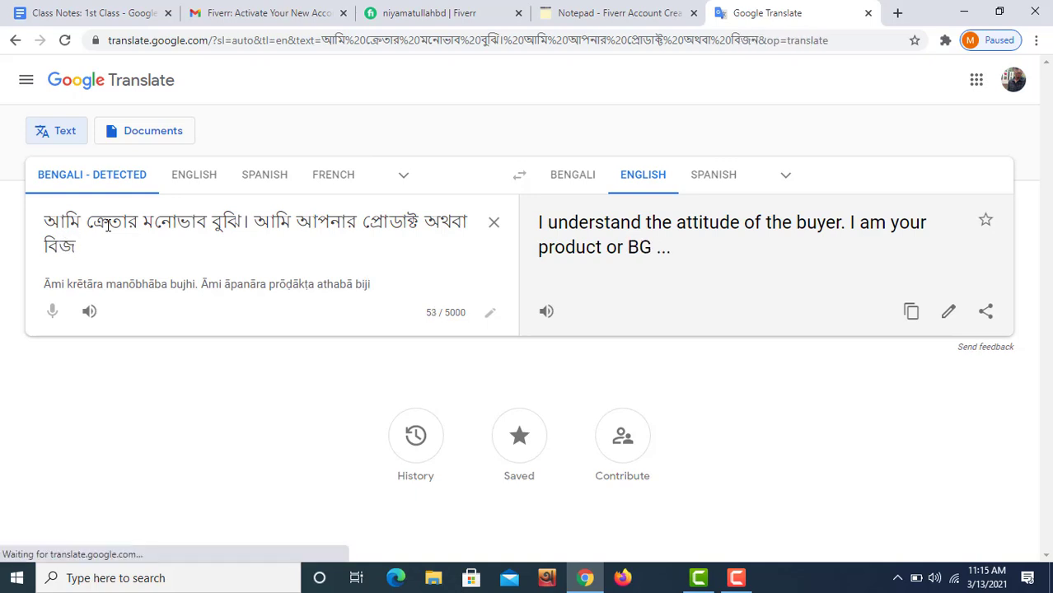
type("নেস পে")
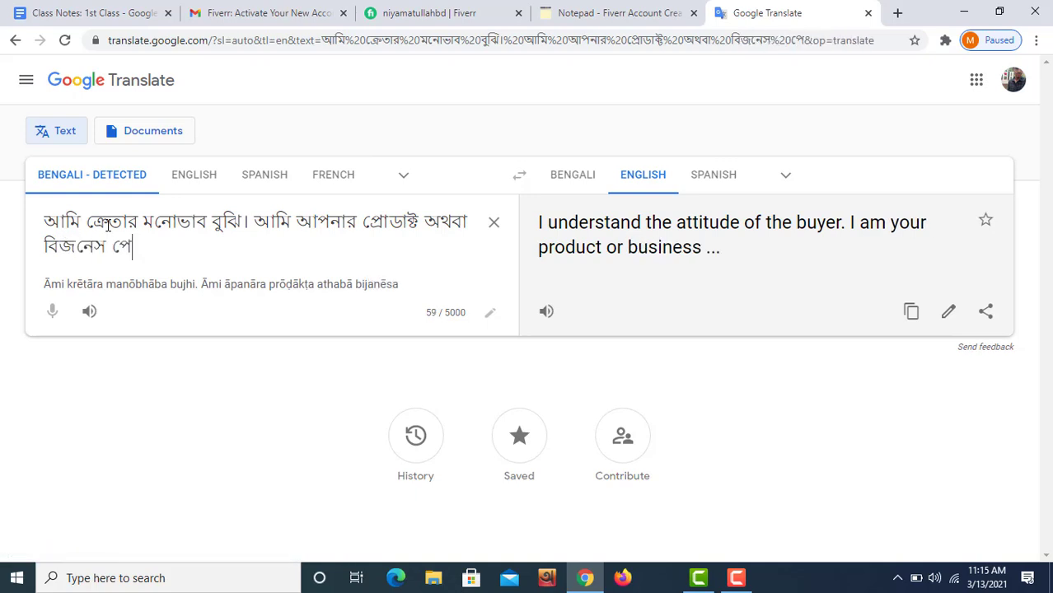
type("জ ")
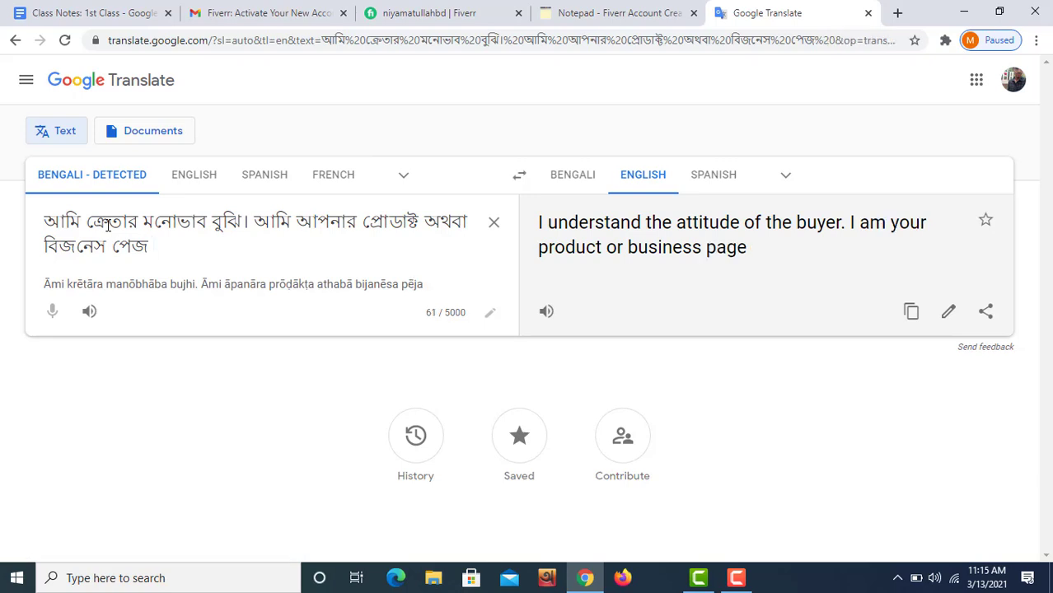
type("বিশ্বে")
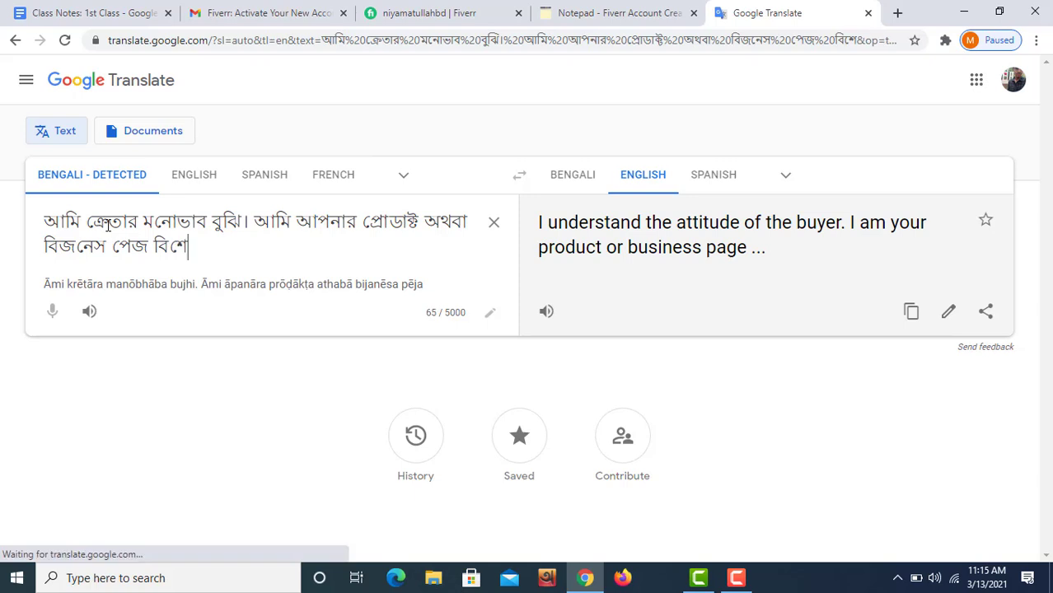
type("র যে ")
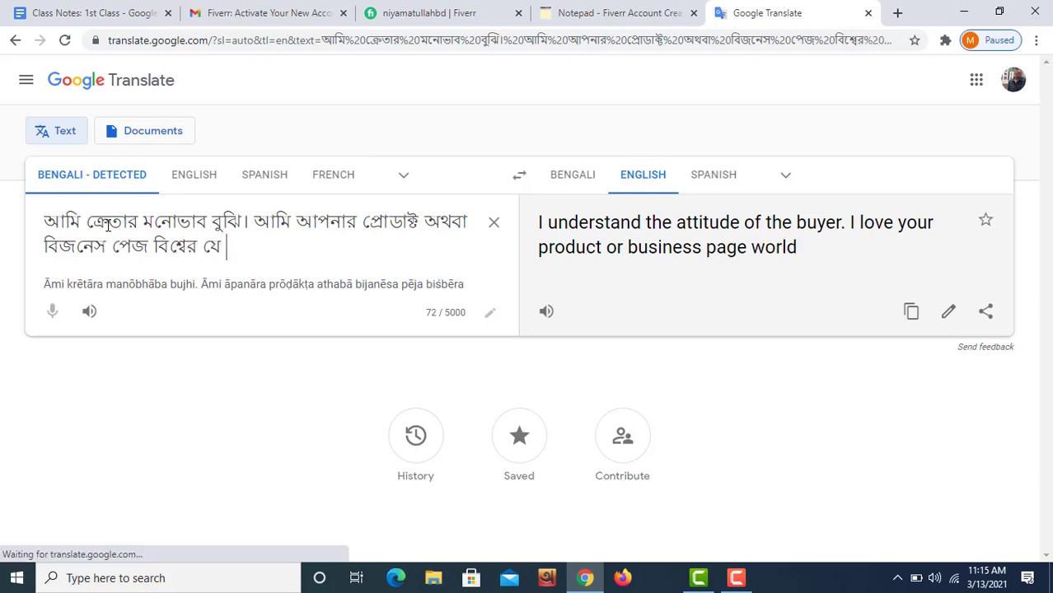
type("কোন ")
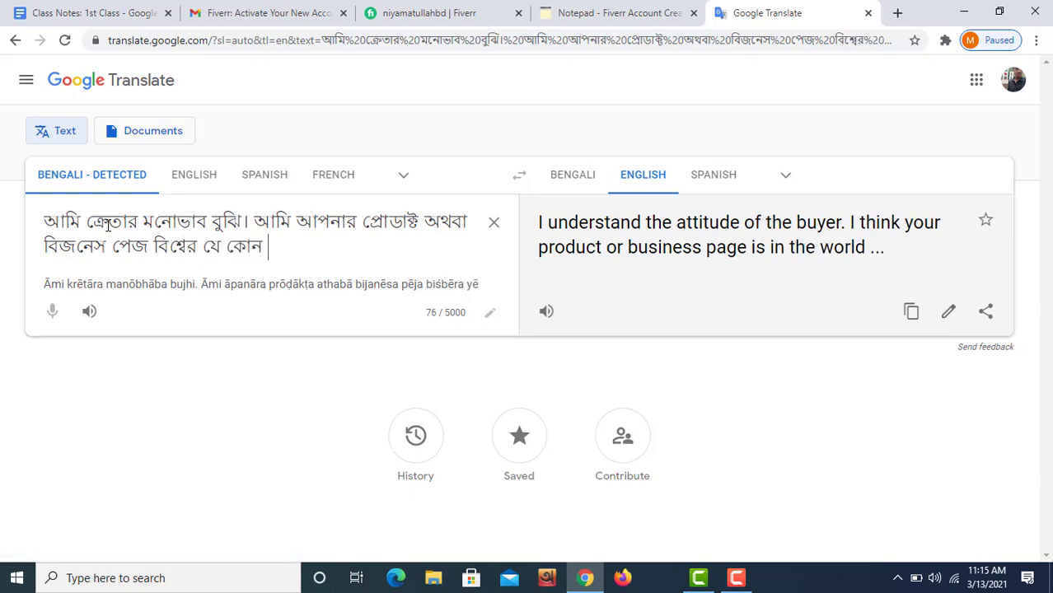
type("দেশে টা")
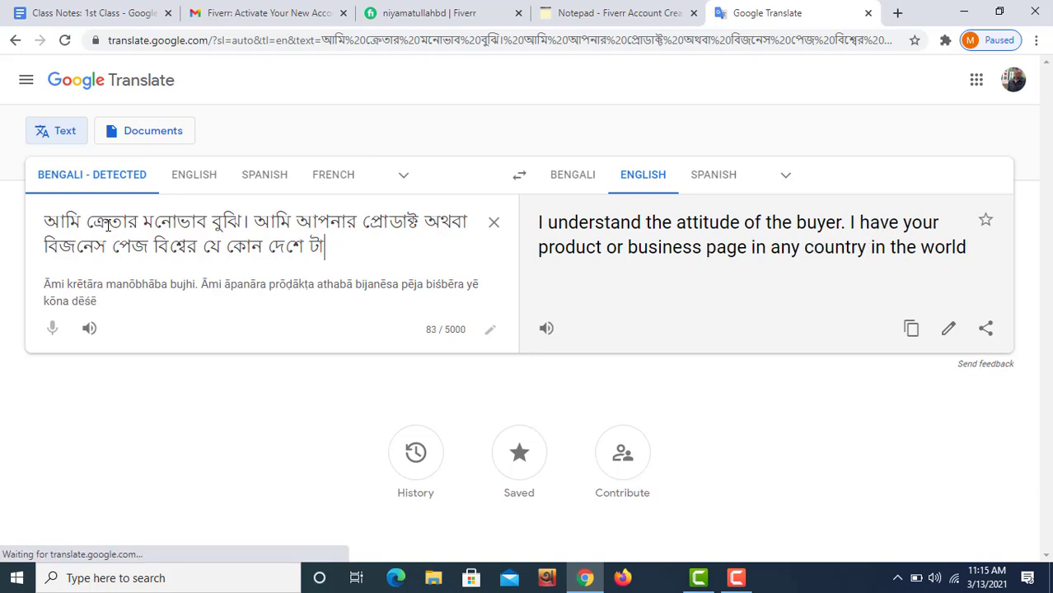
type("রগেটে")
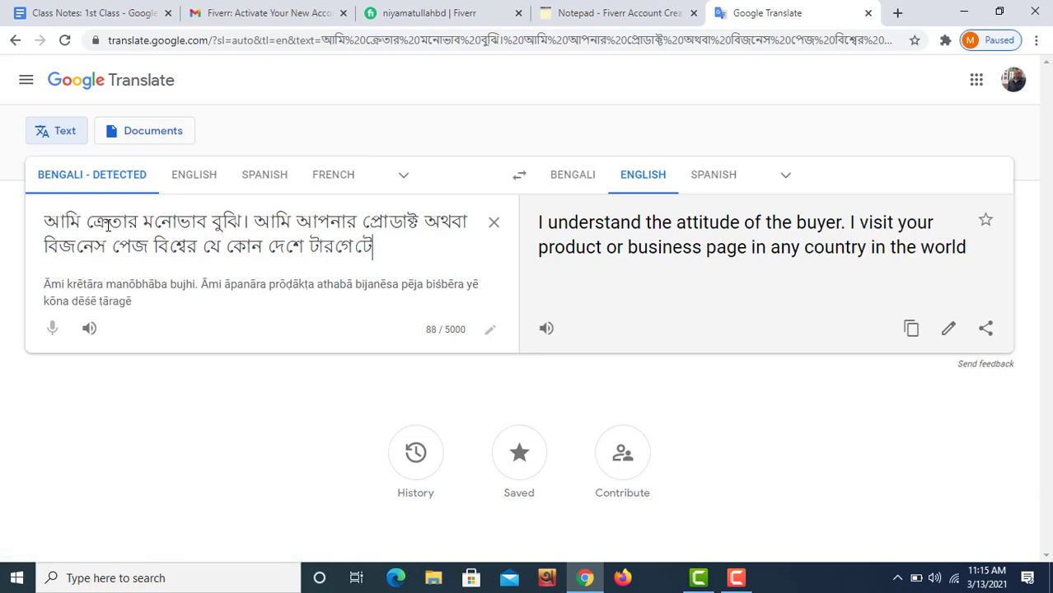
type("ড")
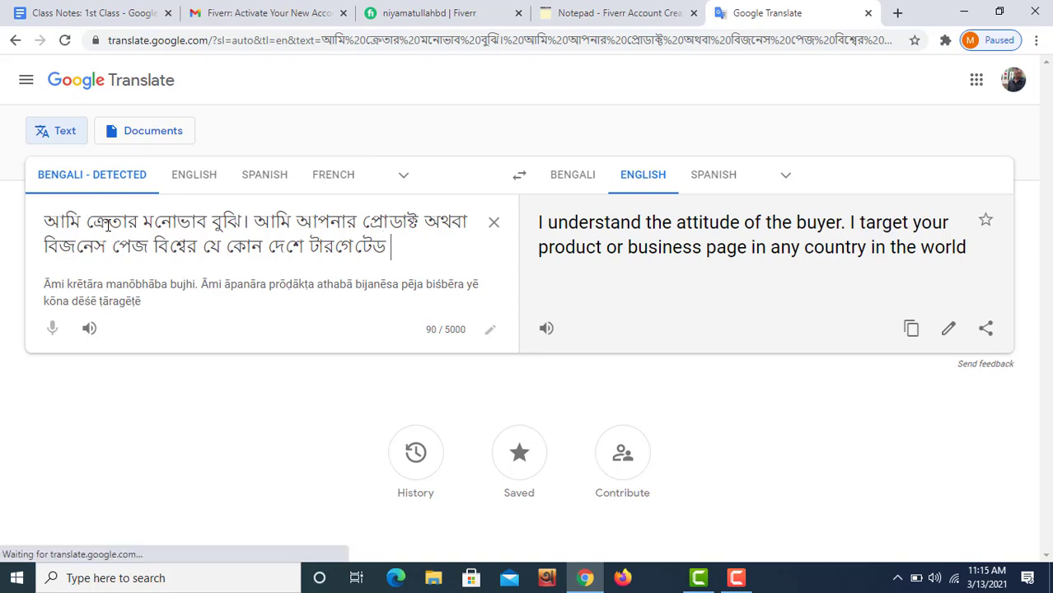
type(" ব্যা")
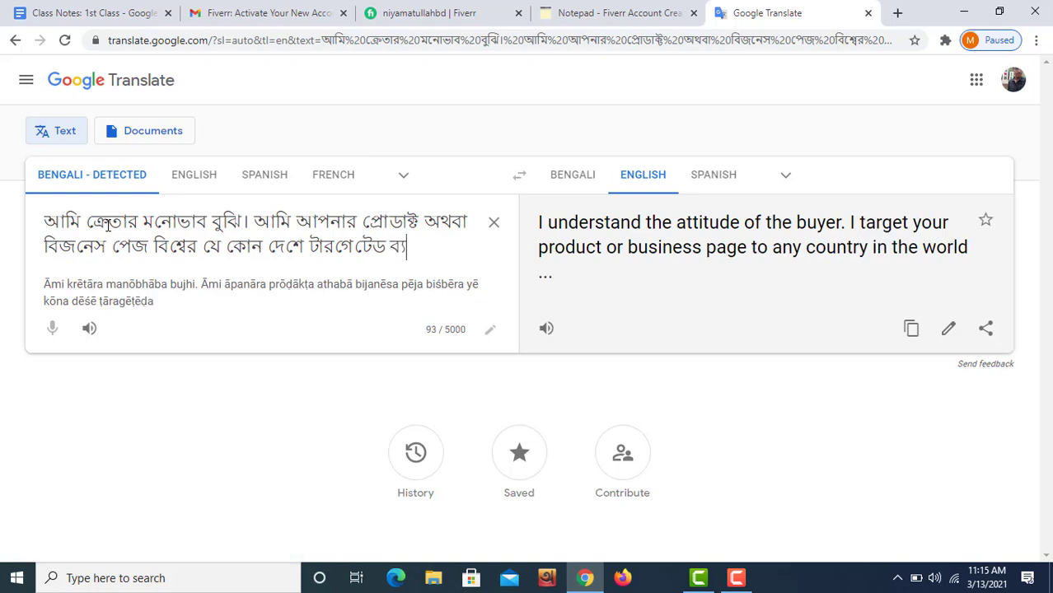
type("ক্তি")
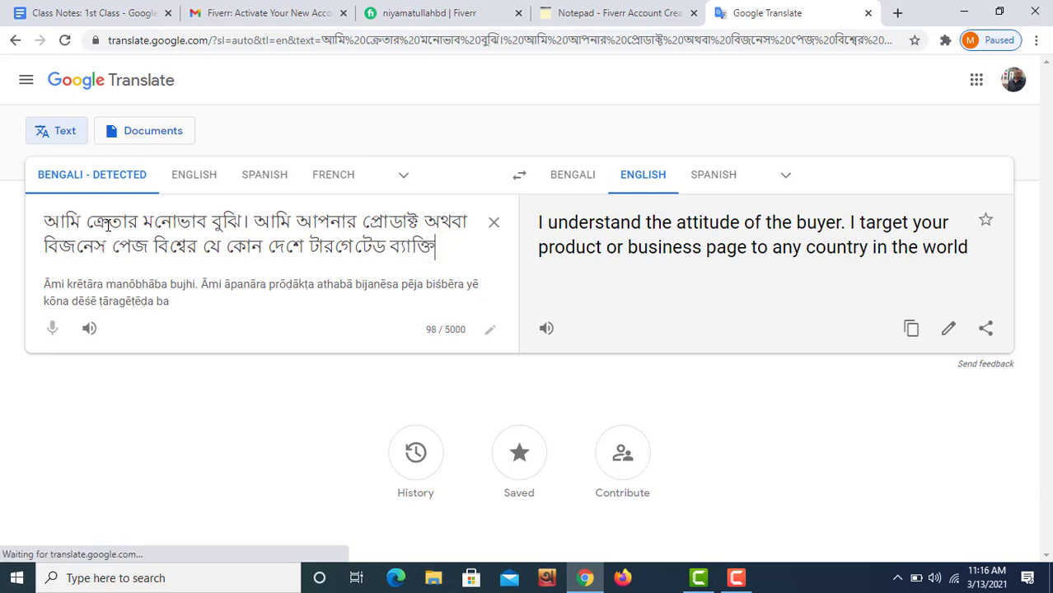
type("র কাছে")
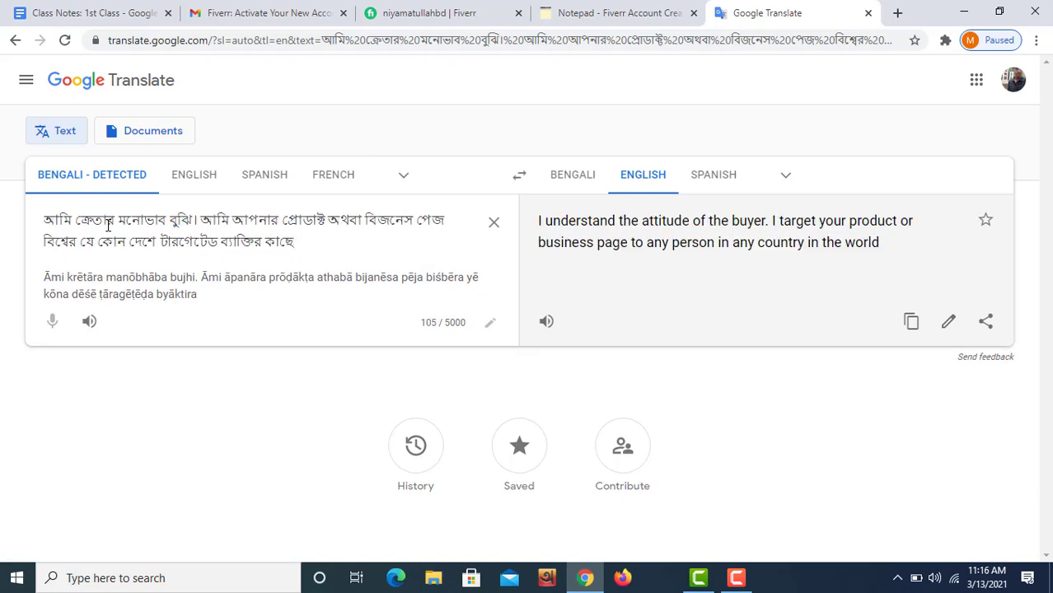
type(" পে")
type("ৌঁছে")
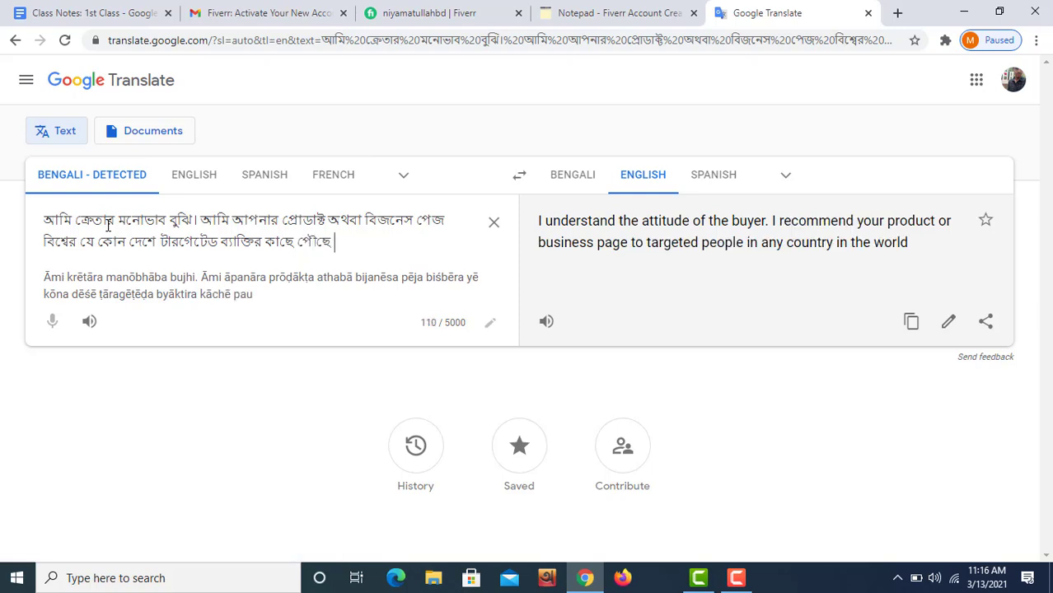
type(" দিতে")
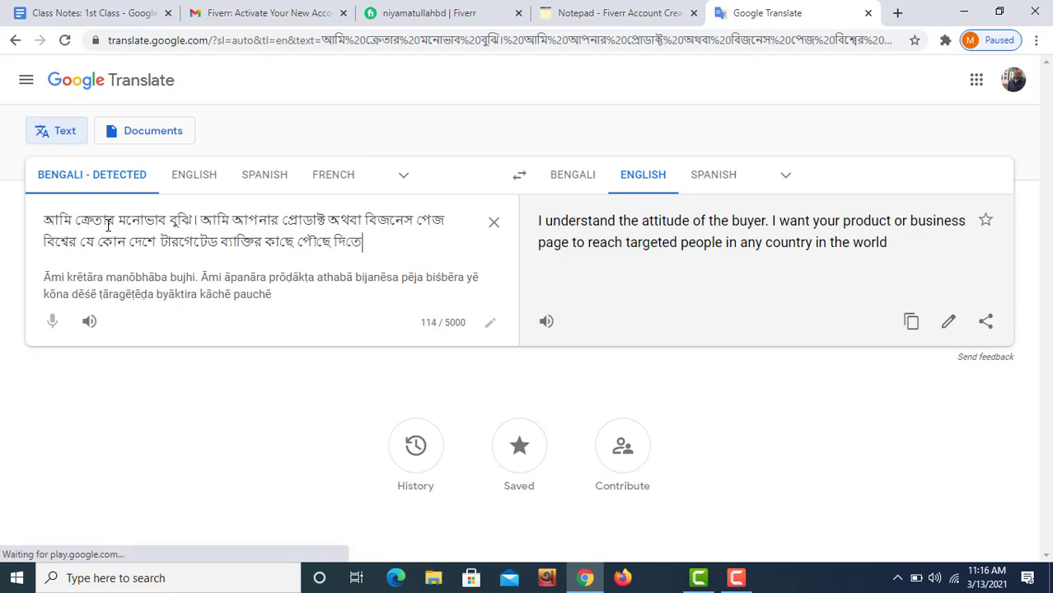
type(" পারি। ")
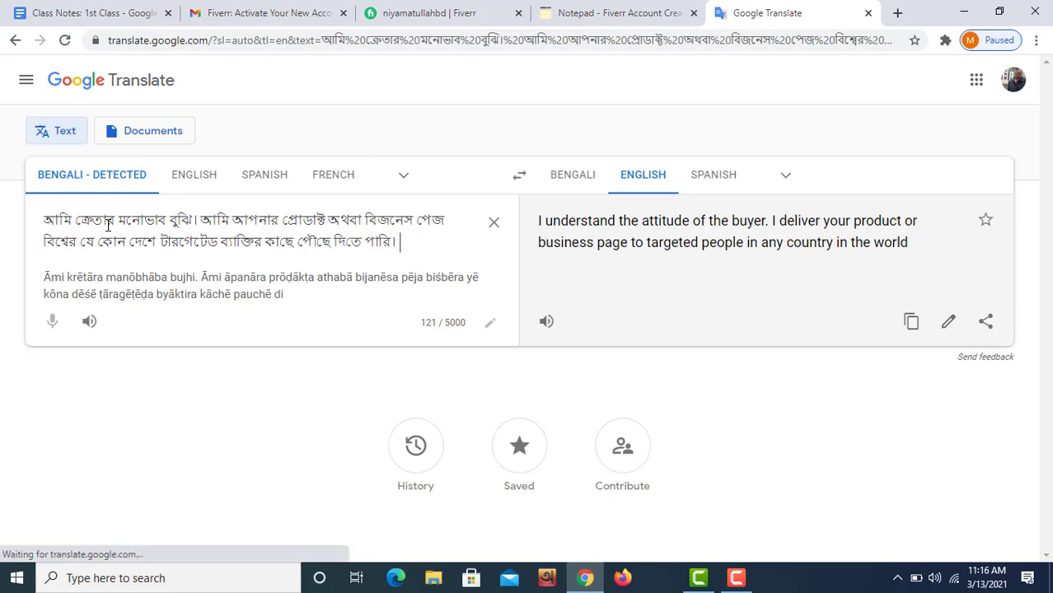
type("যার ")
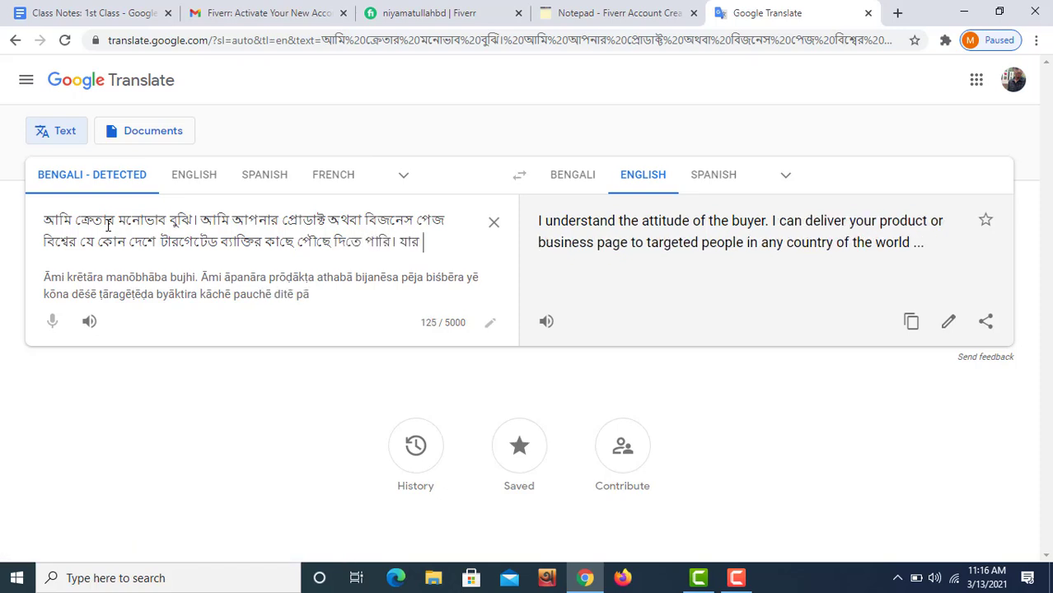
type("ফ")
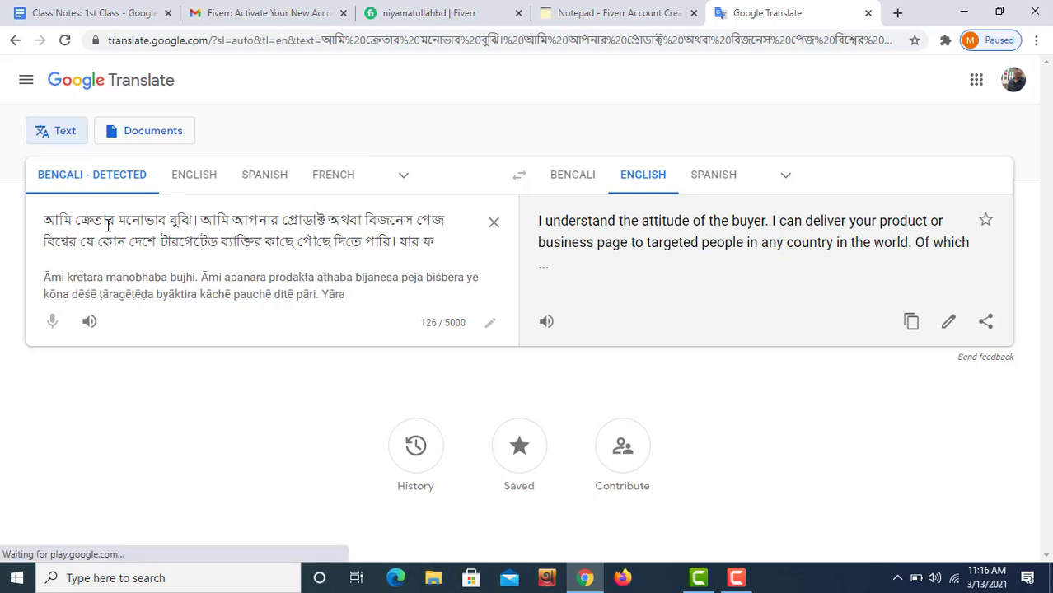
type("লে েআপনার ")
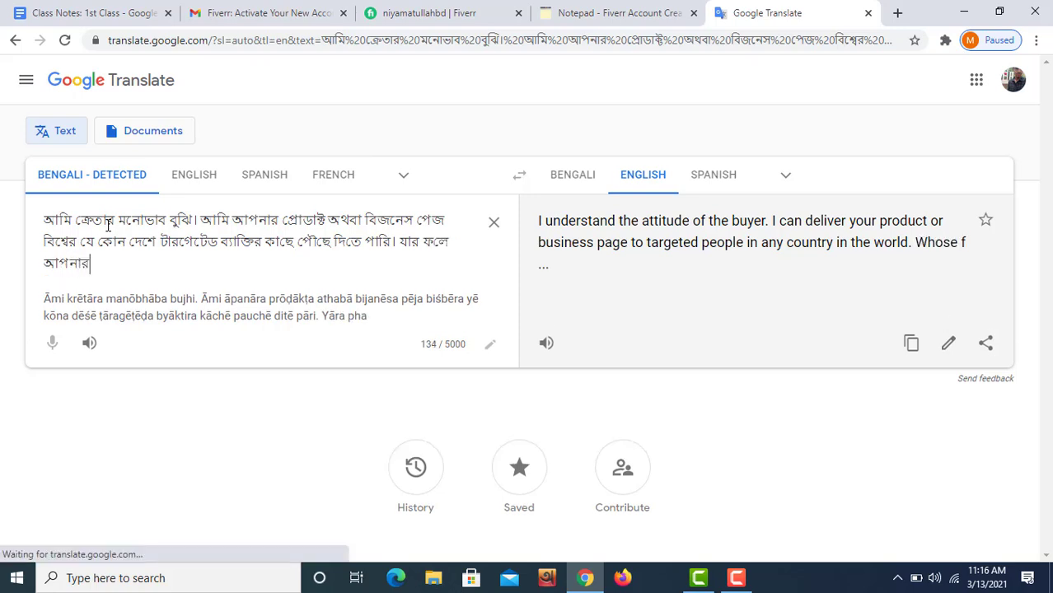
type("ব্যব")
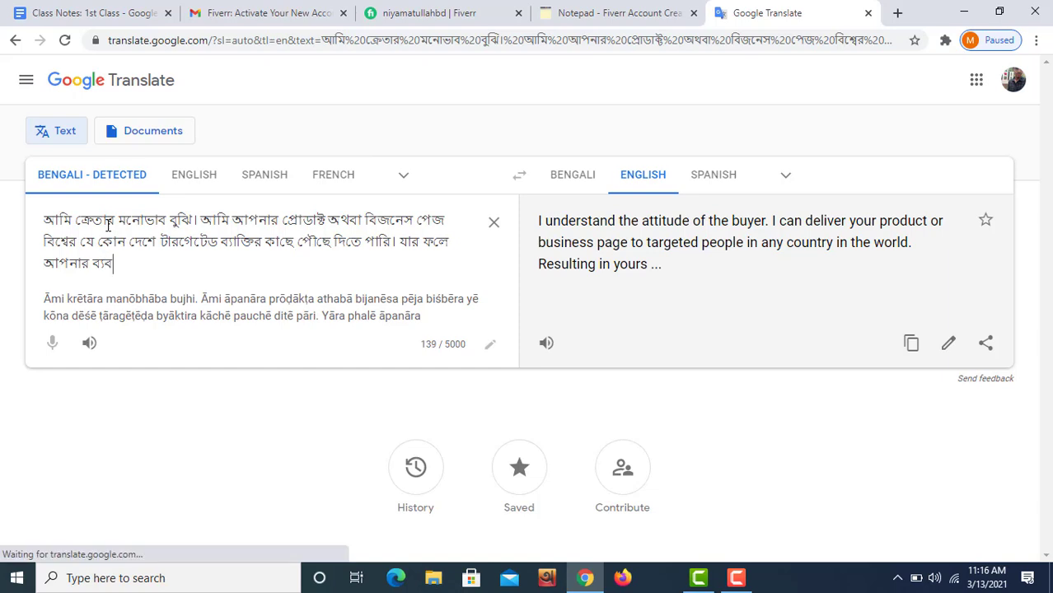
type("সার ")
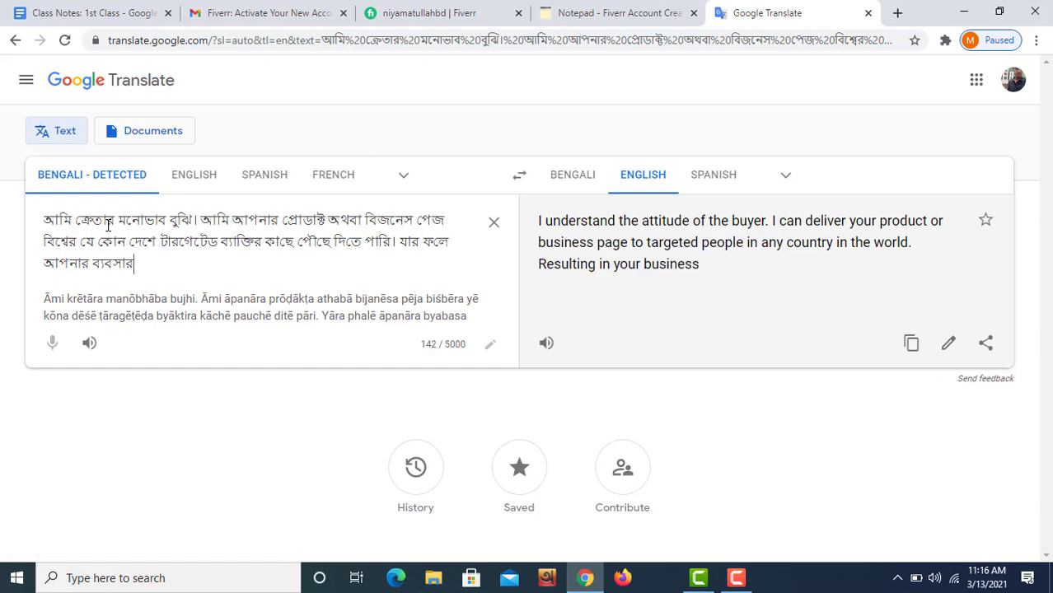
type("উন্ন")
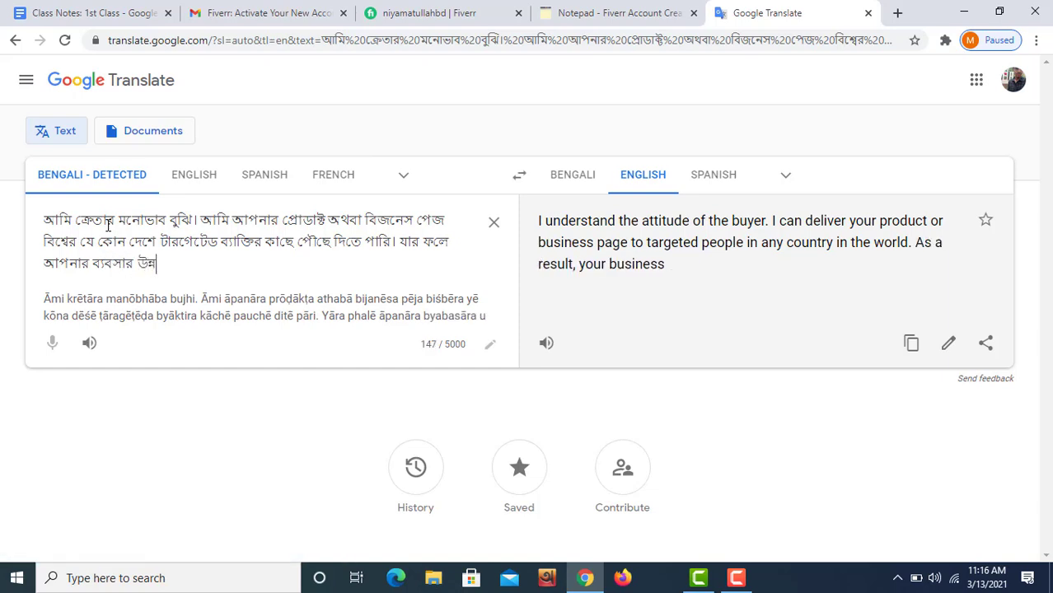
type("কি")
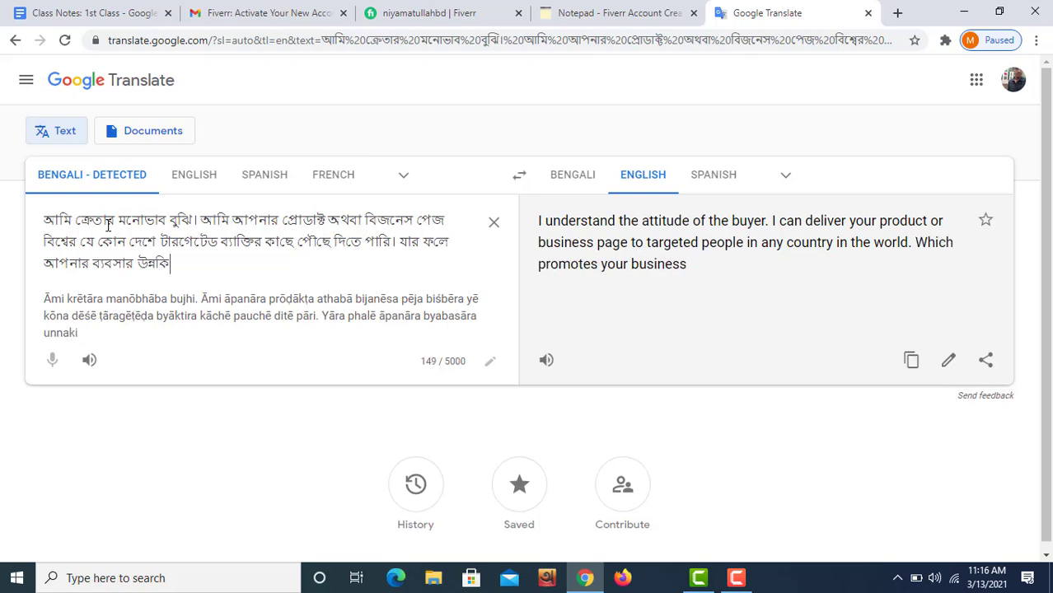
key("BackSpace")
key("BackSpace")
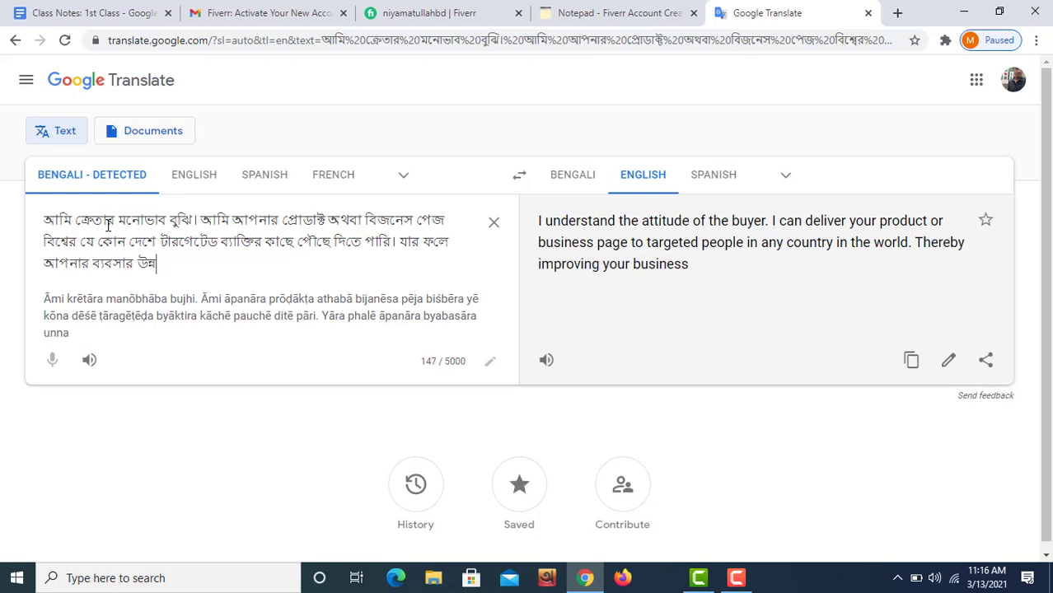
type("তি ঘ")
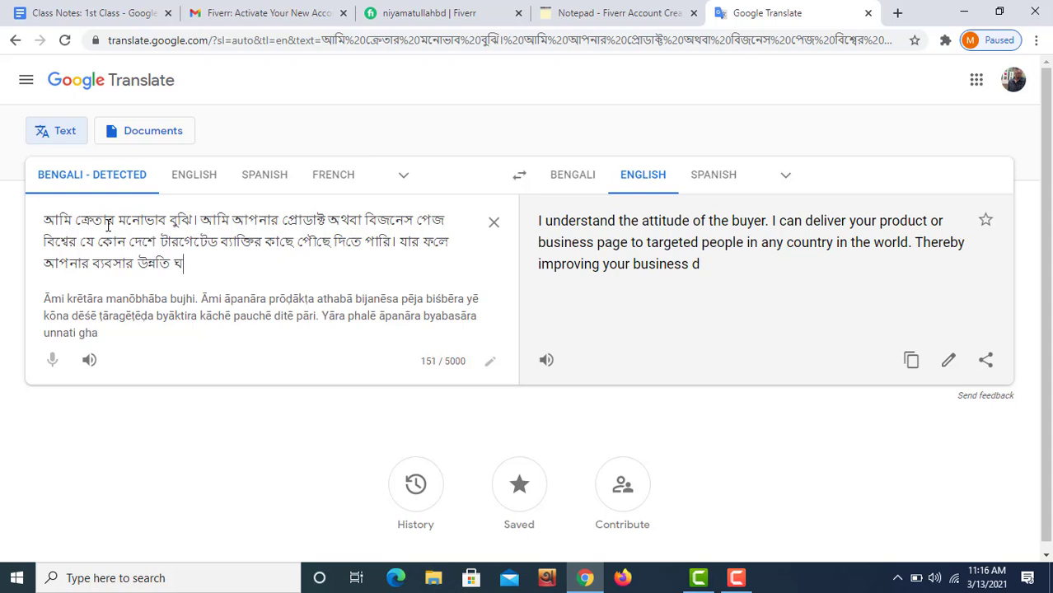
type("টবে")
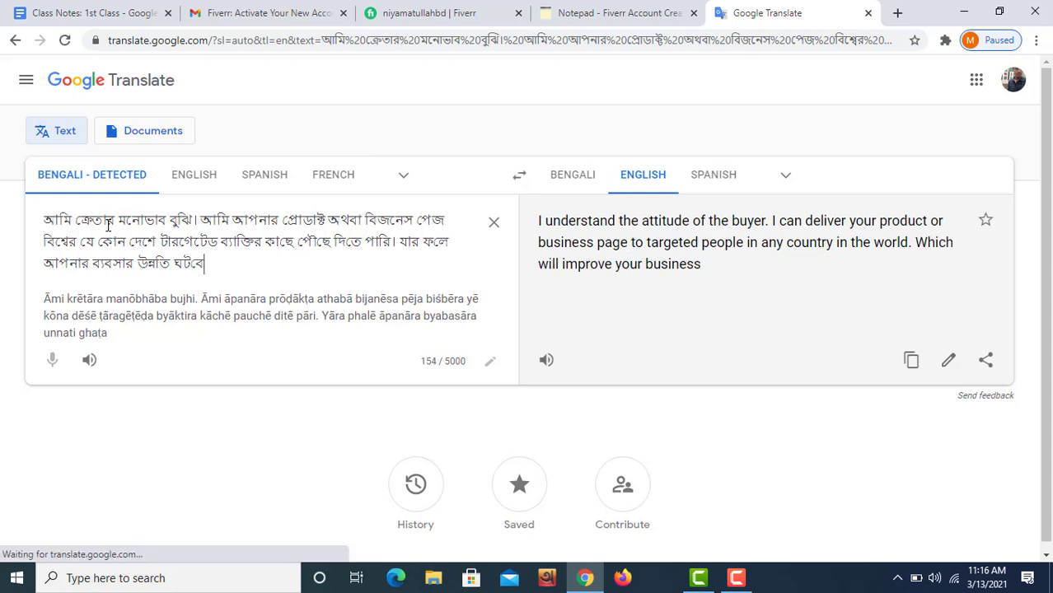
type(" এবং আপ")
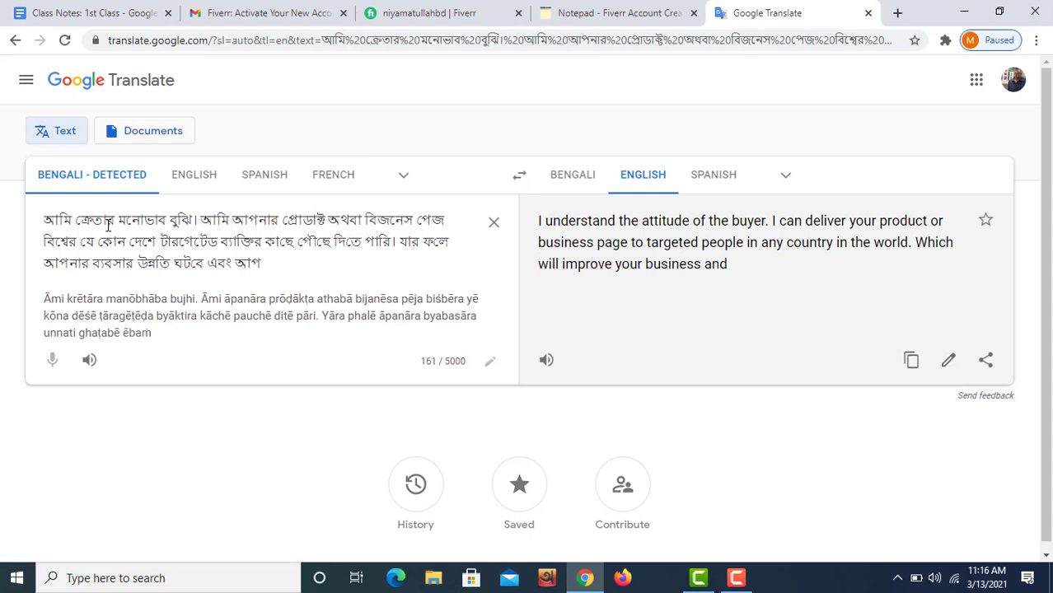
type("নি লাভ")
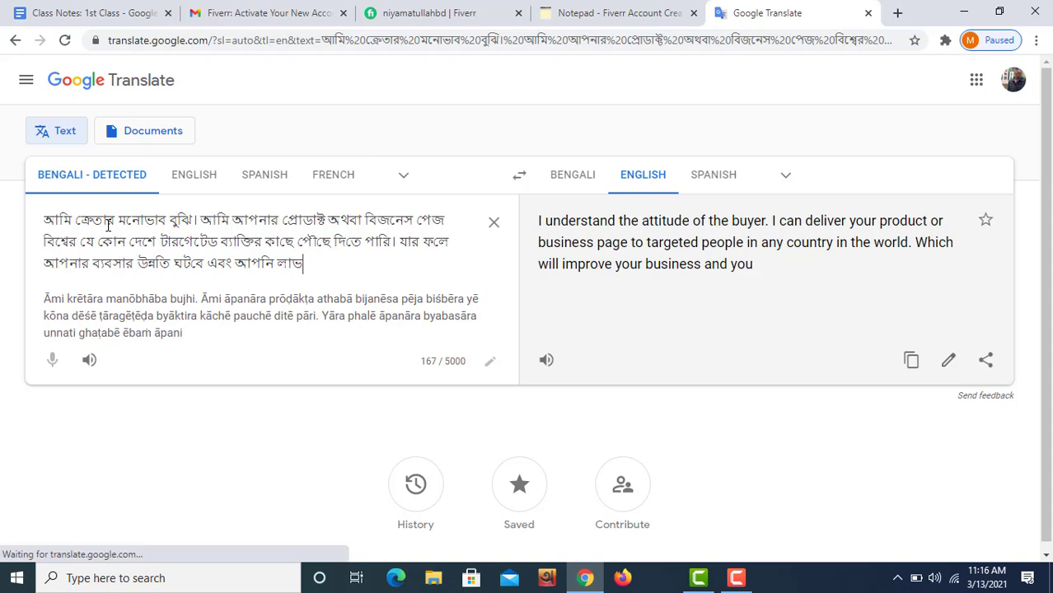
type("বান হবেন।")
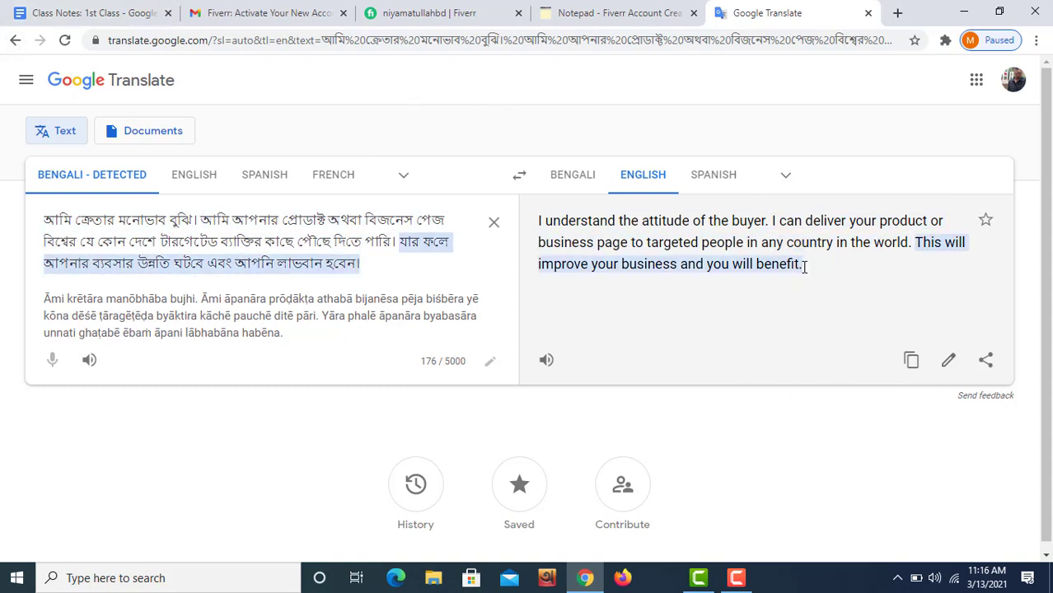
Step: Paste the English translation into the Fiverr description, separated from the previous paragraph by a line break
left_click(913, 362)
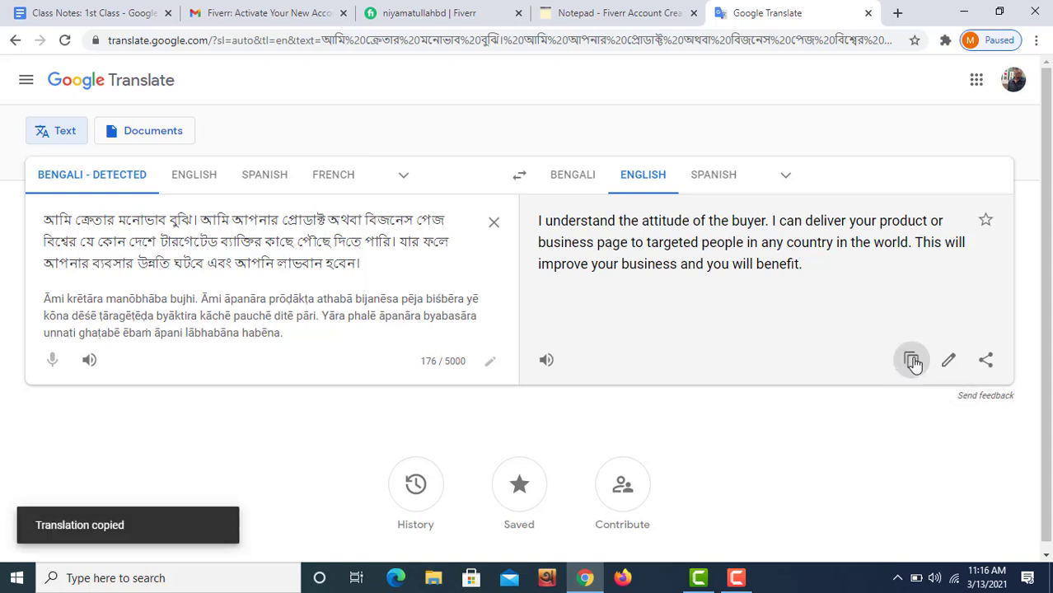
left_click(412, 16)
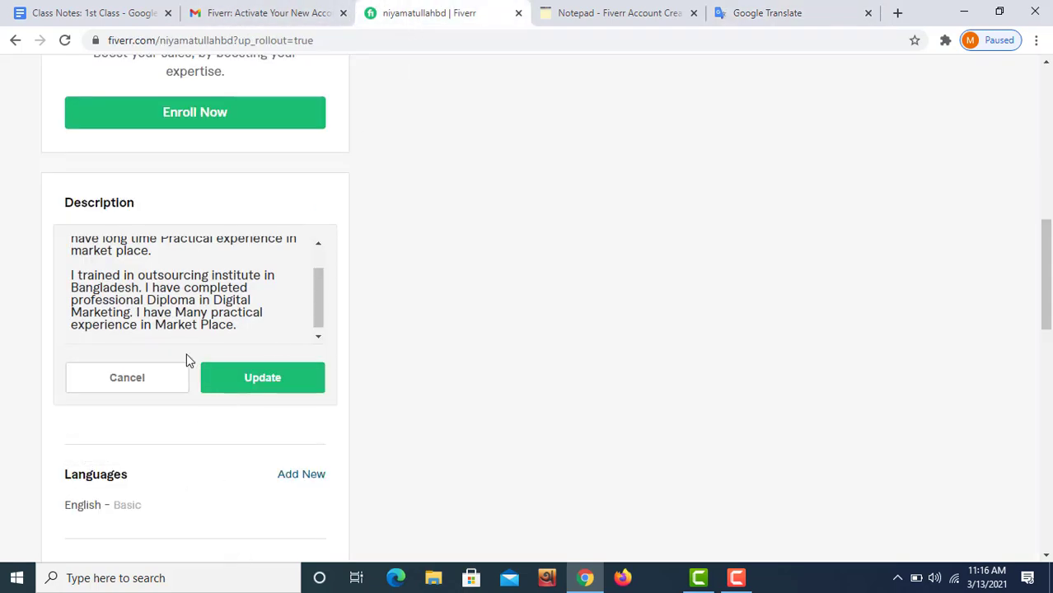
key("ctrl+v")
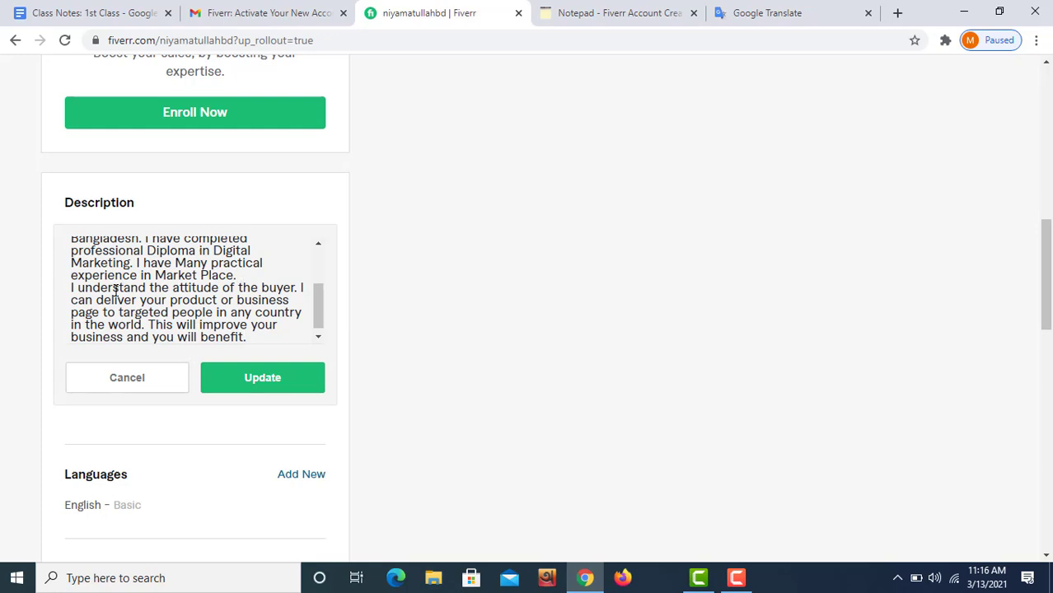
left_click(266, 276)
key("Return")
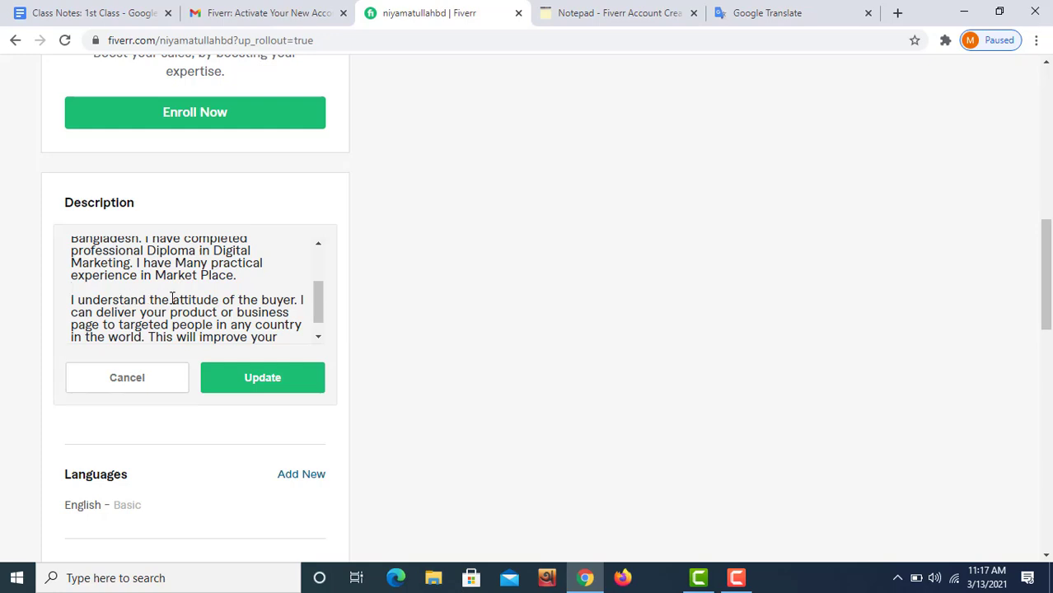
Step: Replace 'attitude' with 'Philosophy', clearing stray Bengali characters and fixing the spelling
left_click_drag(172, 299, 218, 300)
type("ড়বচদ")
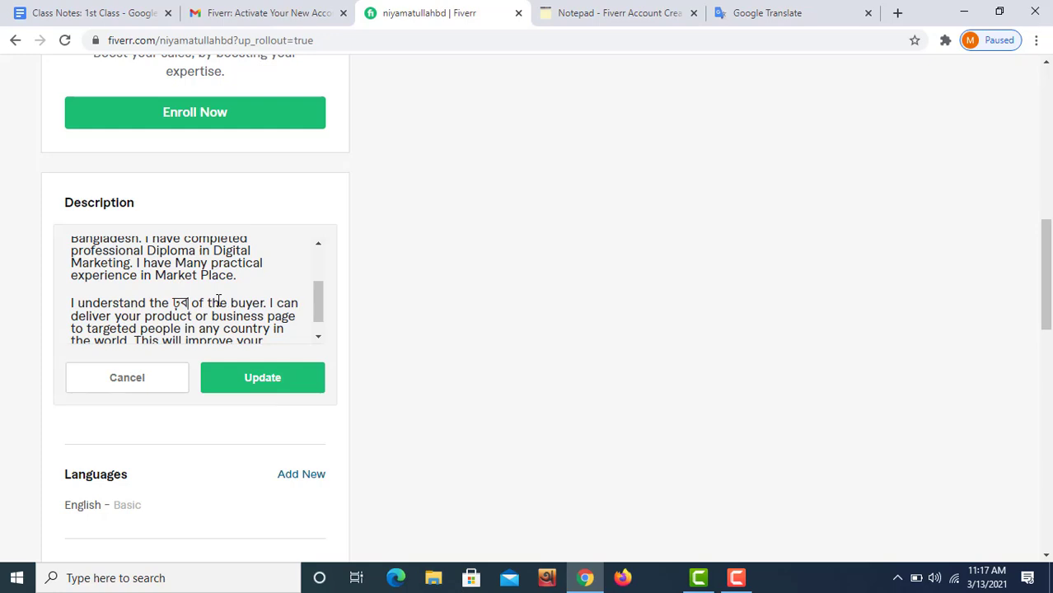
type("গুয়া")
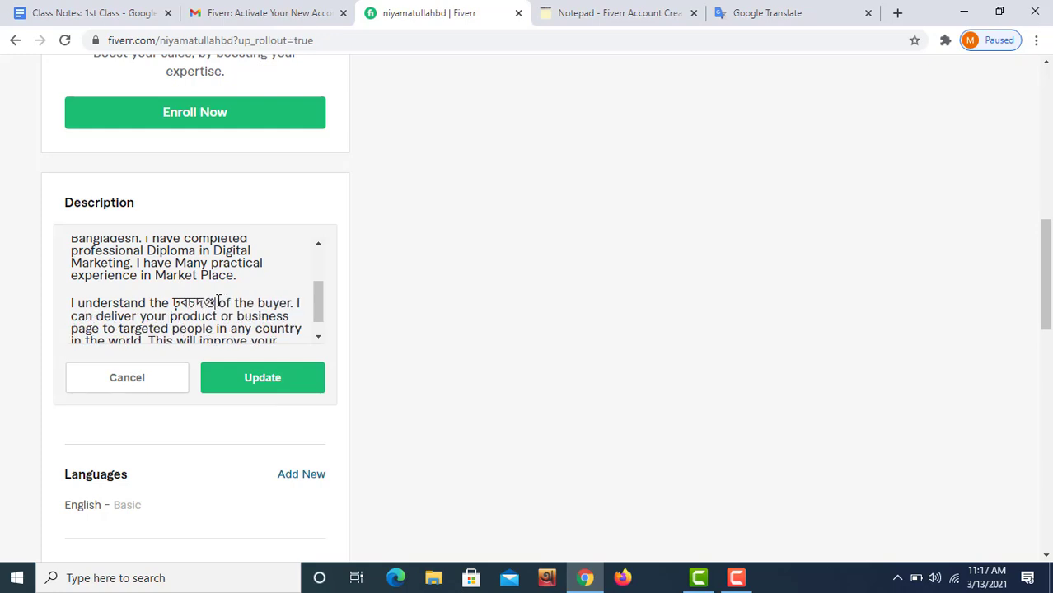
type("চ")
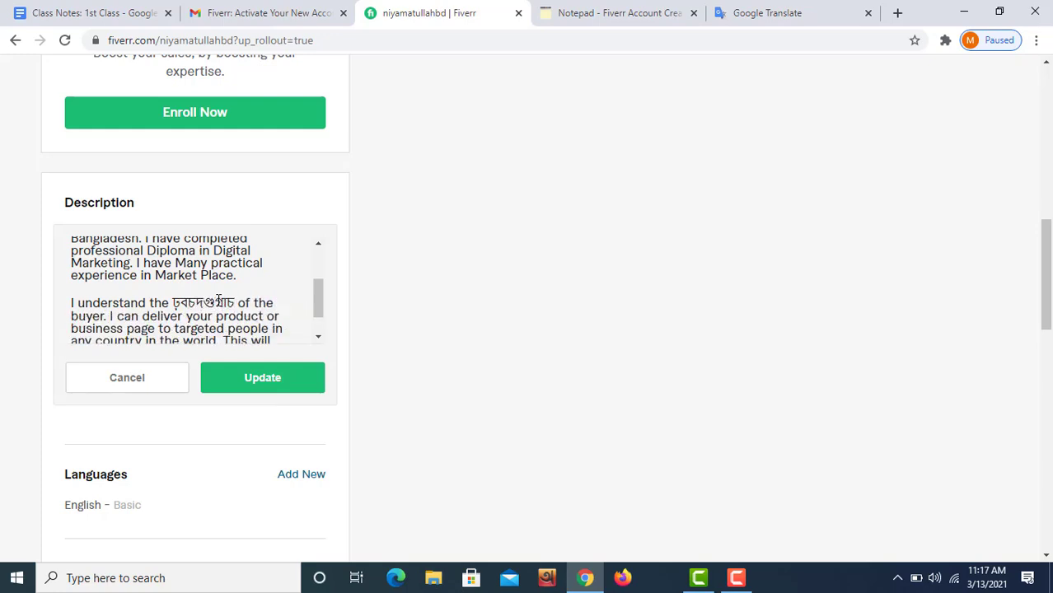
key("BackSpace")
key("BackSpace")
key("BackSpace")
key("BackSpace")
key("BackSpace")
key("BackSpace")
key("BackSpace")
key("BackSpace")
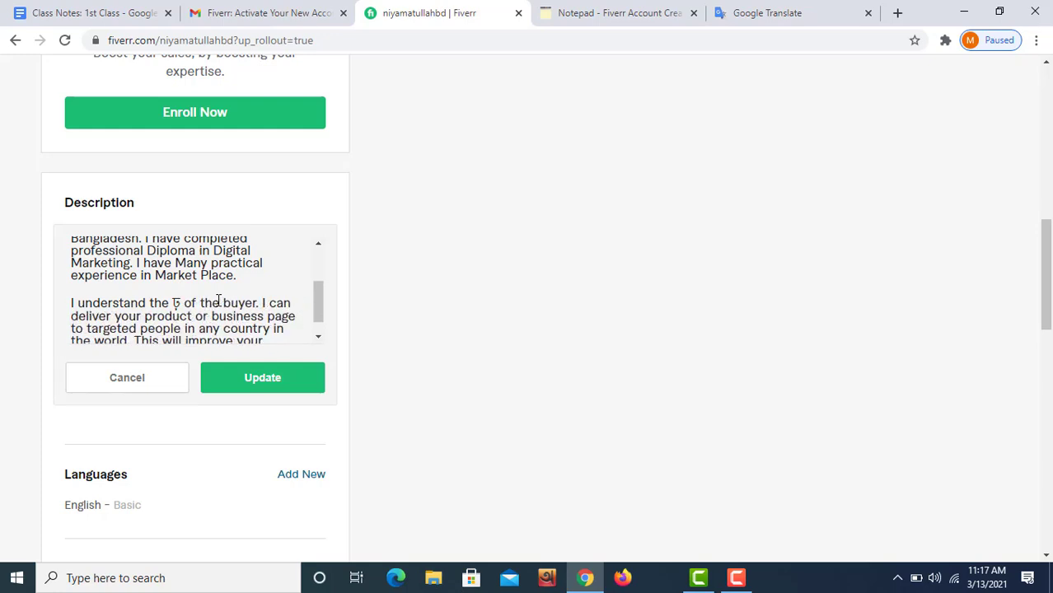
key("BackSpace")
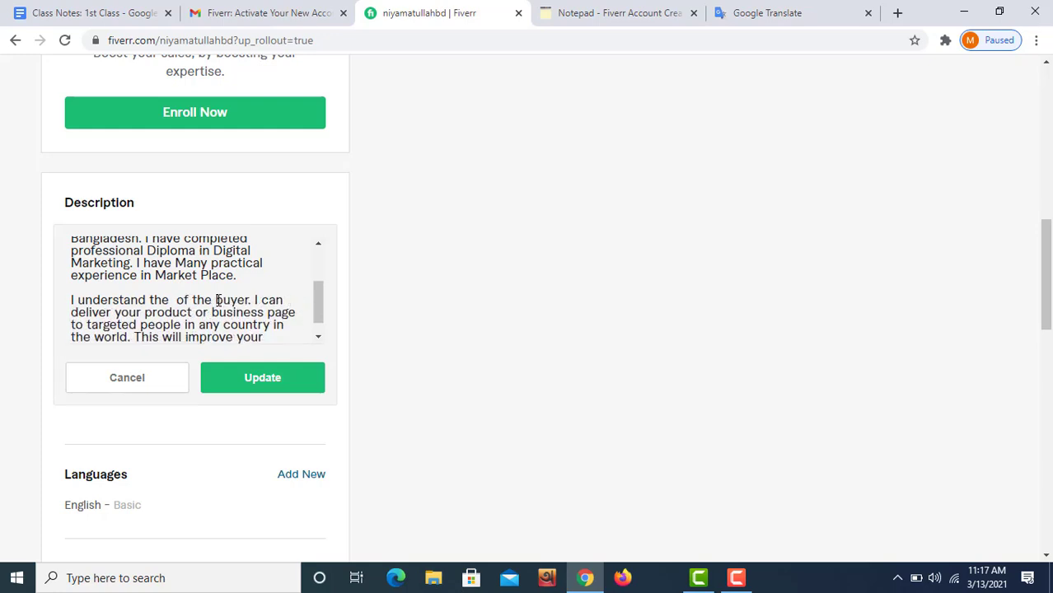
type("Phy")
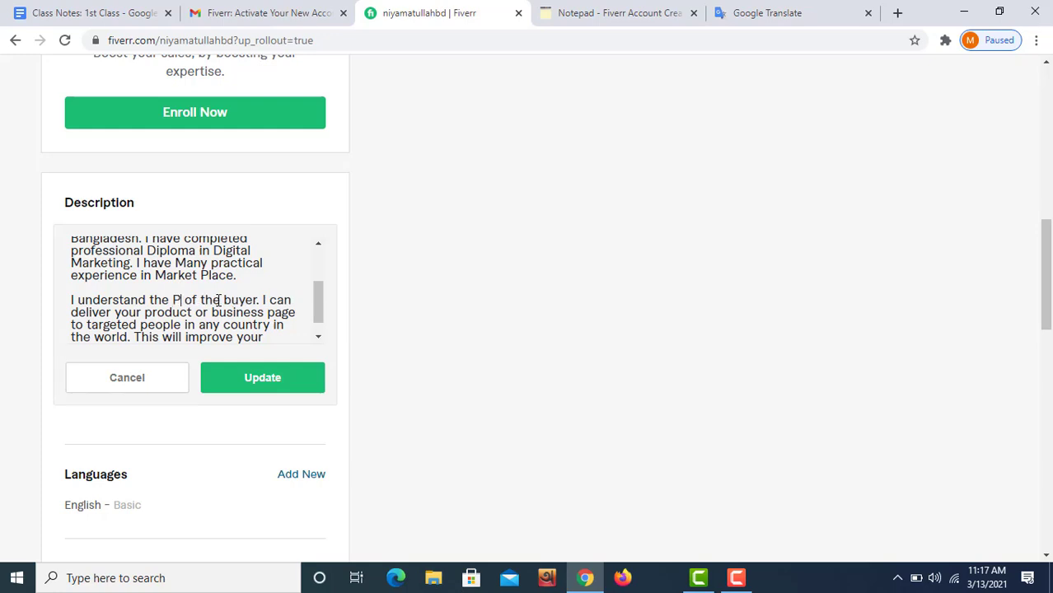
type("loso")
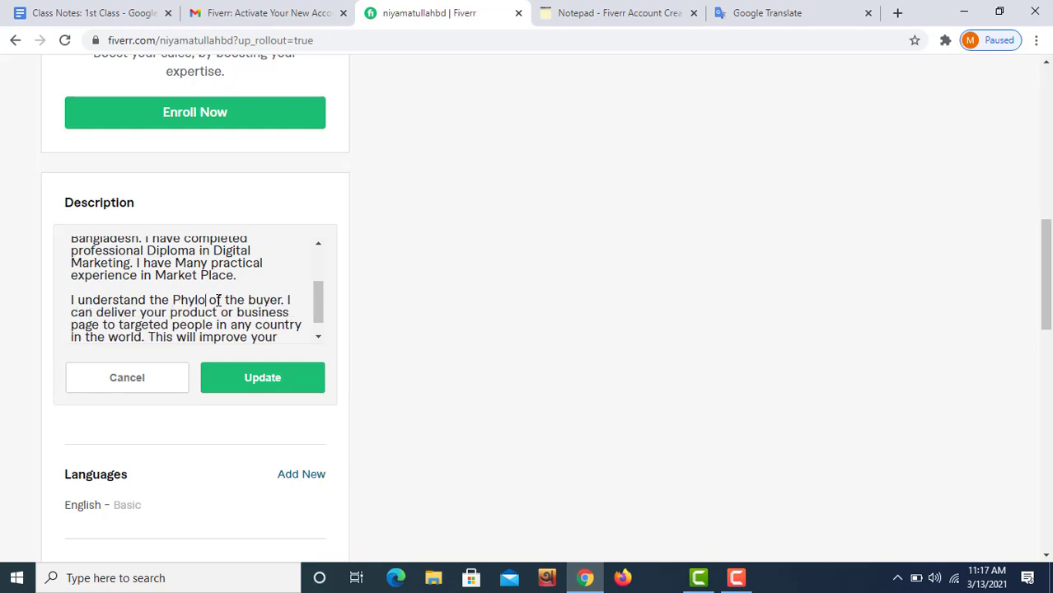
type("fy")
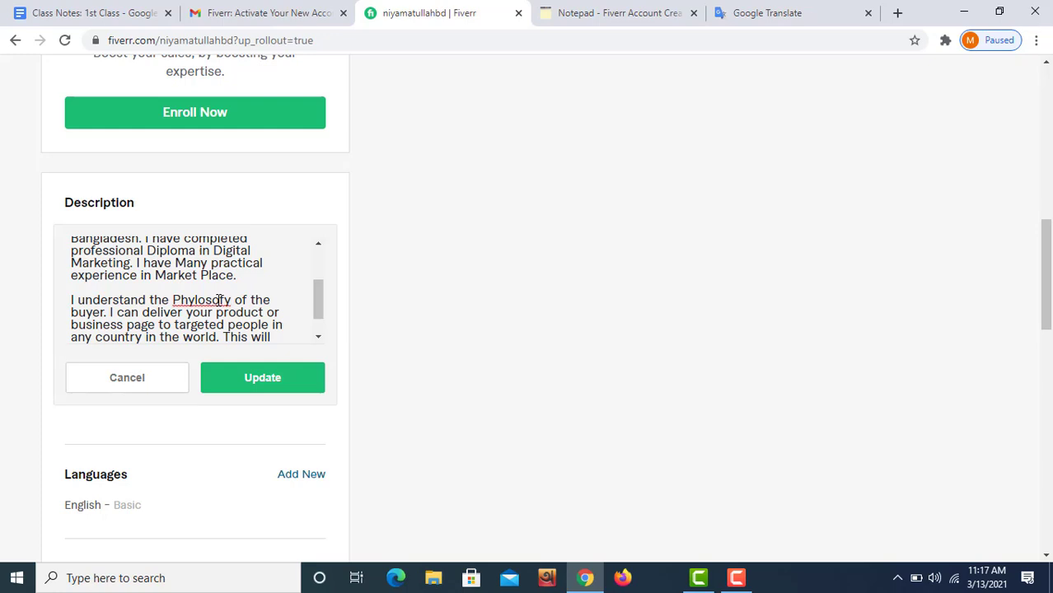
right_click(209, 297)
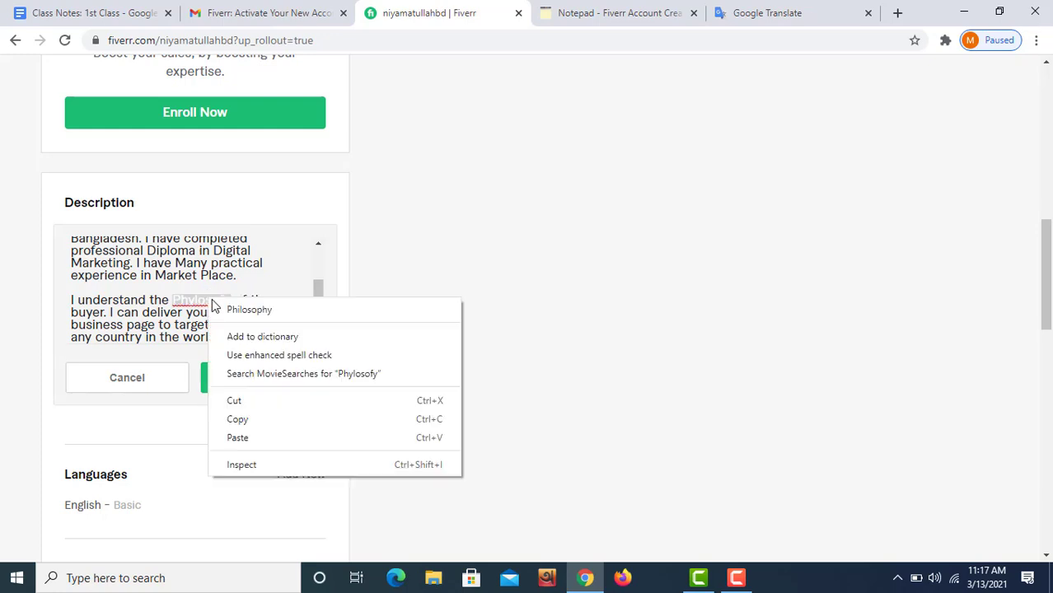
left_click(236, 309)
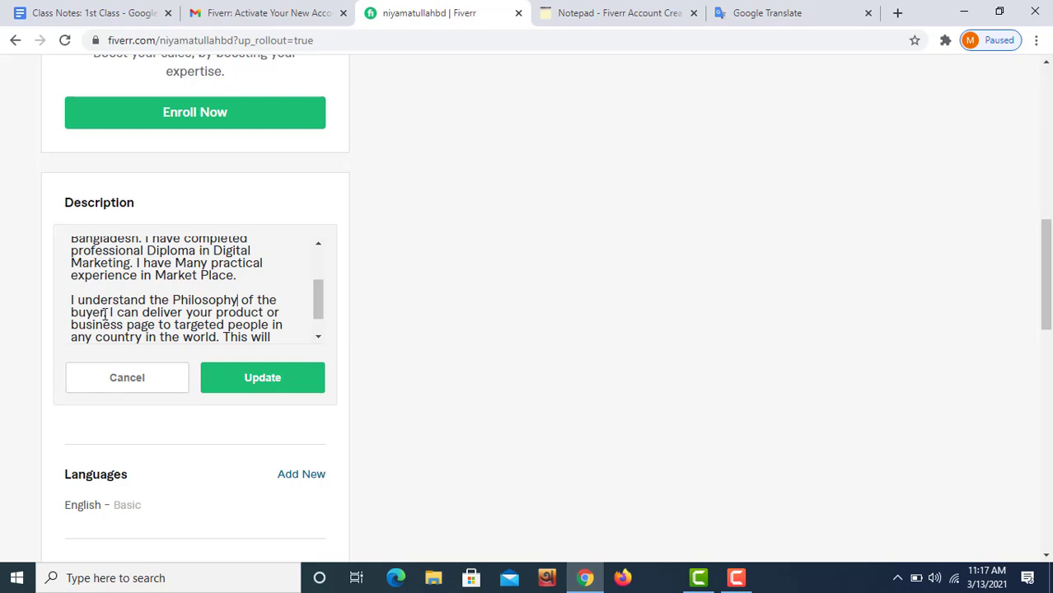
Step: Change the word 'buyer' to 'Customer'
left_click_drag(105, 312, 69, 309)
type("Custo")
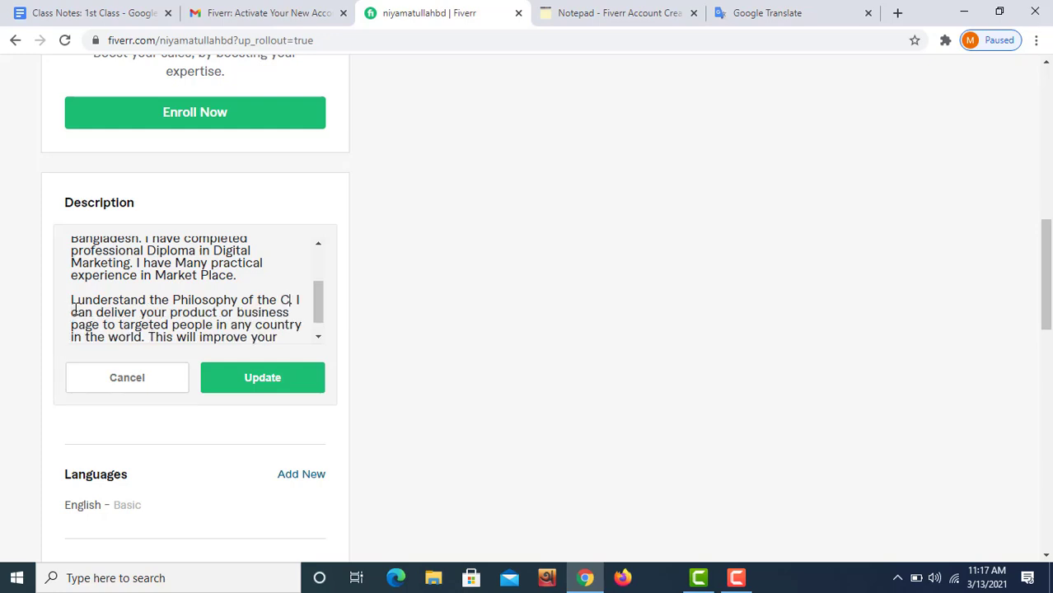
type("mer.")
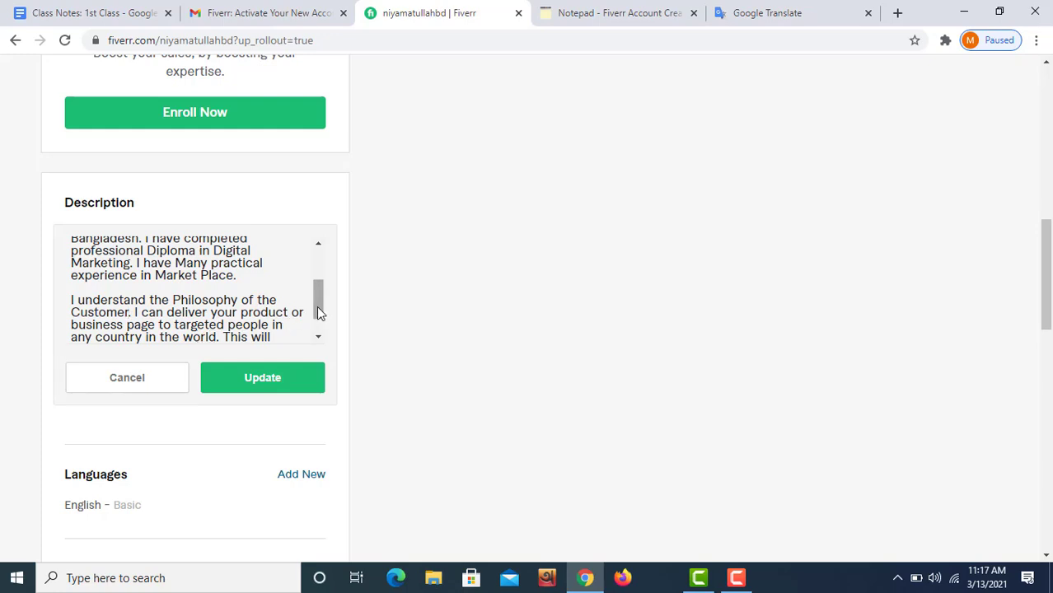
left_click_drag(317, 306, 320, 330)
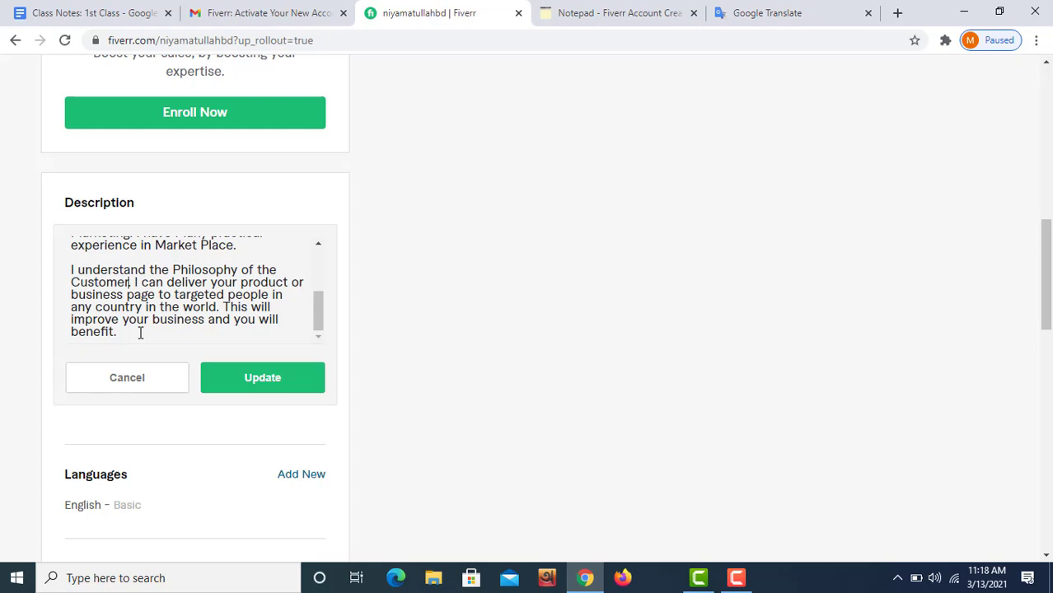
Step: Start a new paragraph after 'benefit.' with 'I all work done by manually.'
left_click(140, 332)
key("Return")
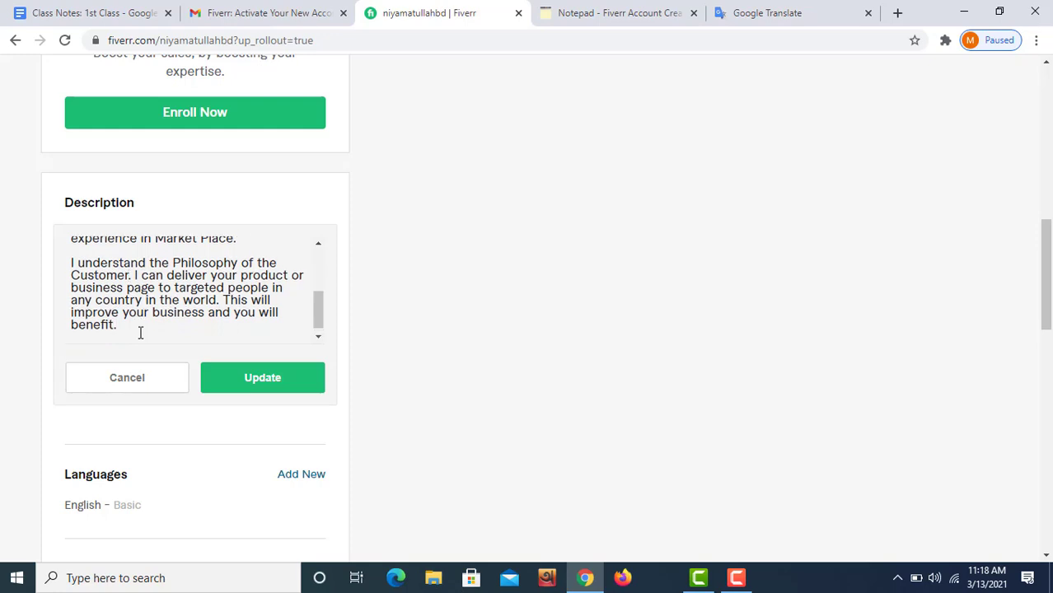
key("Return")
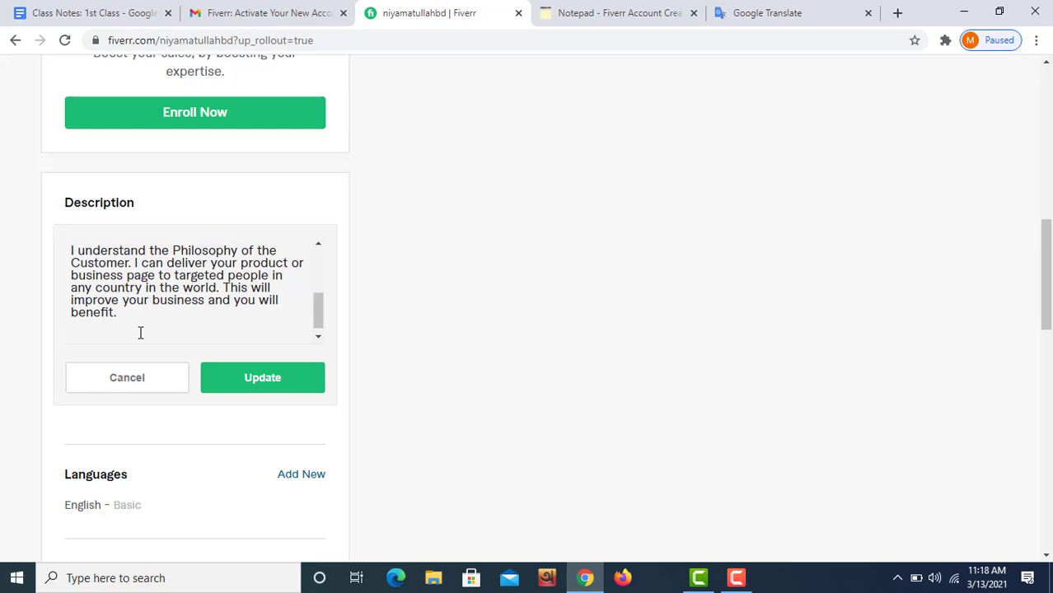
type("I all work done by manual")
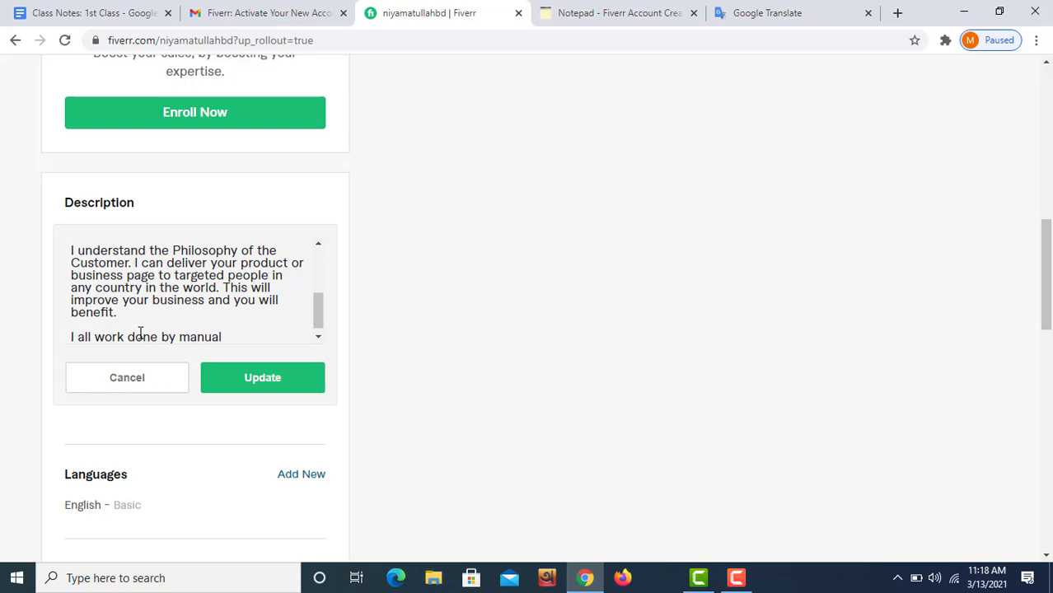
type("y")
right_click(206, 338)
left_click(237, 351)
type(". I")
key("BackSpace")
Step: Continue the paragraph with 'You can 100% sutisfify my work'
type("You can hundred")
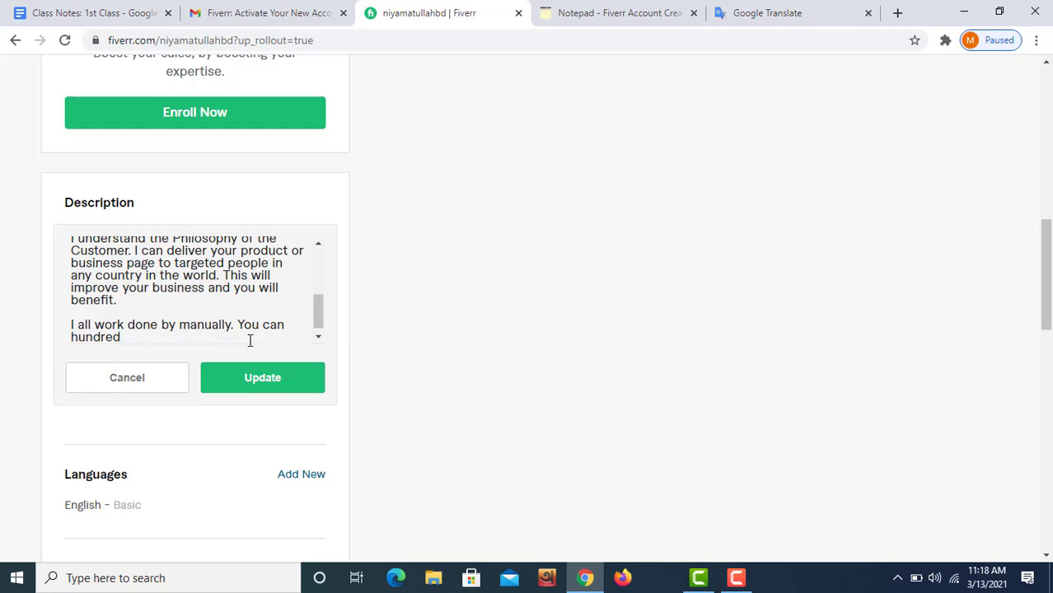
key("BackSpace")
key("BackSpace")
key("BackSpace")
key("BackSpace")
key("BackSpace")
key("BackSpace")
key("BackSpace")
type("1000")
key("BackSpace")
type("% sutisfify ")
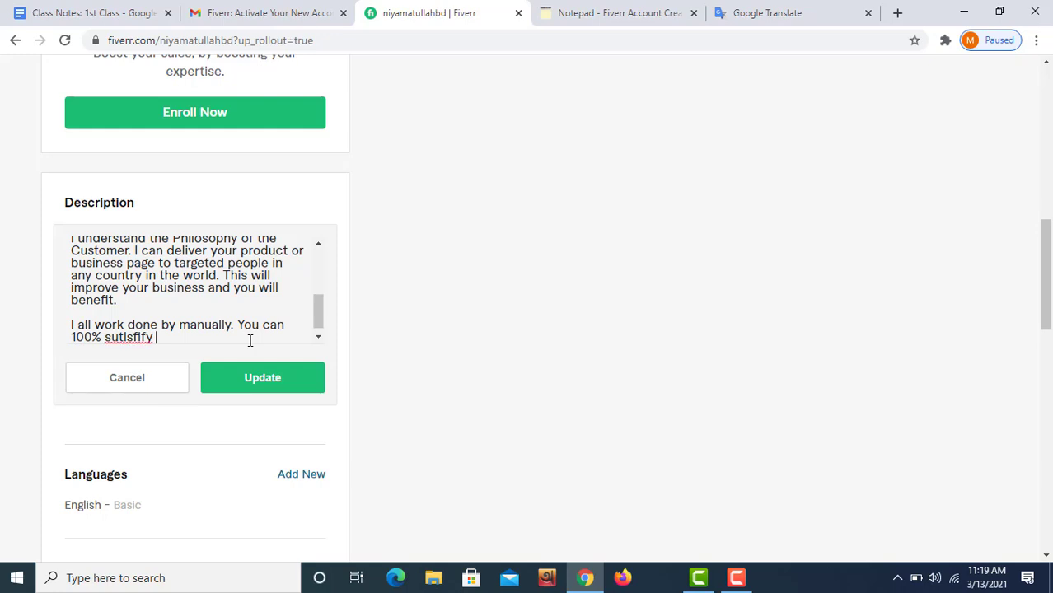
type("my work")
Step: Correct the misspelled 'sutisfify' to 'satisfy' by hand
right_click(121, 339)
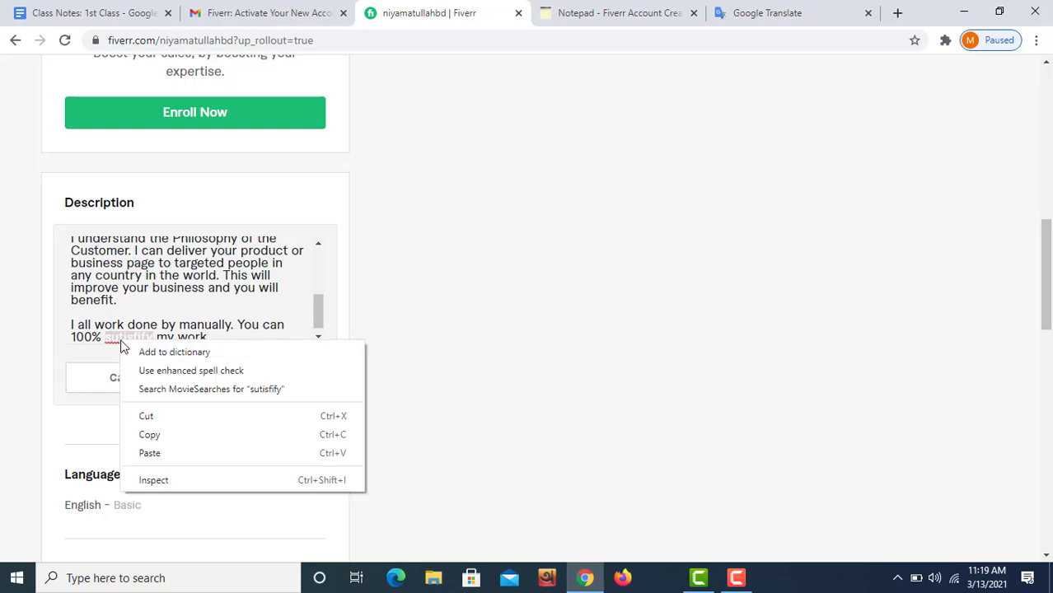
left_click(118, 338)
right_click(126, 338)
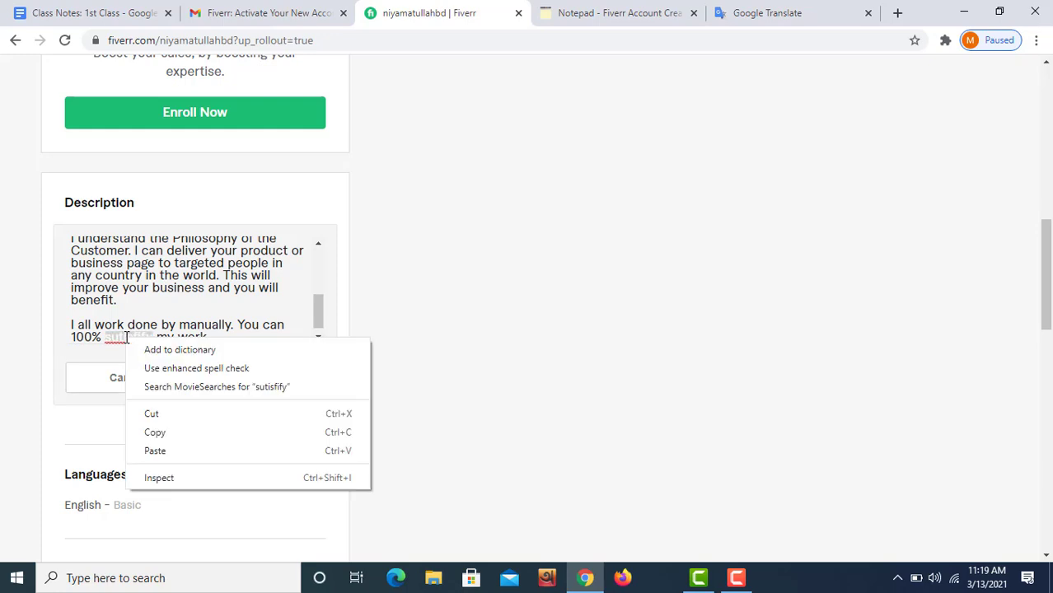
left_click(126, 337)
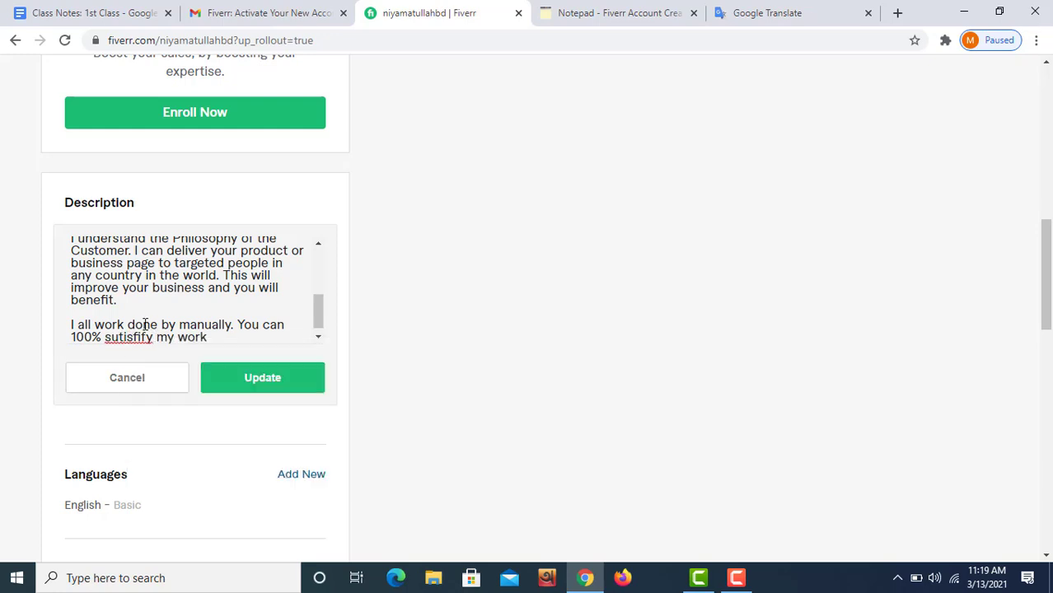
key("BackSpace")
key("BackSpace")
key("BackSpace")
key("BackSpace")
key("BackSpace")
key("BackSpace")
key("BackSpace")
key("BackSpace")
type("atisfy")
key("BackSpace")
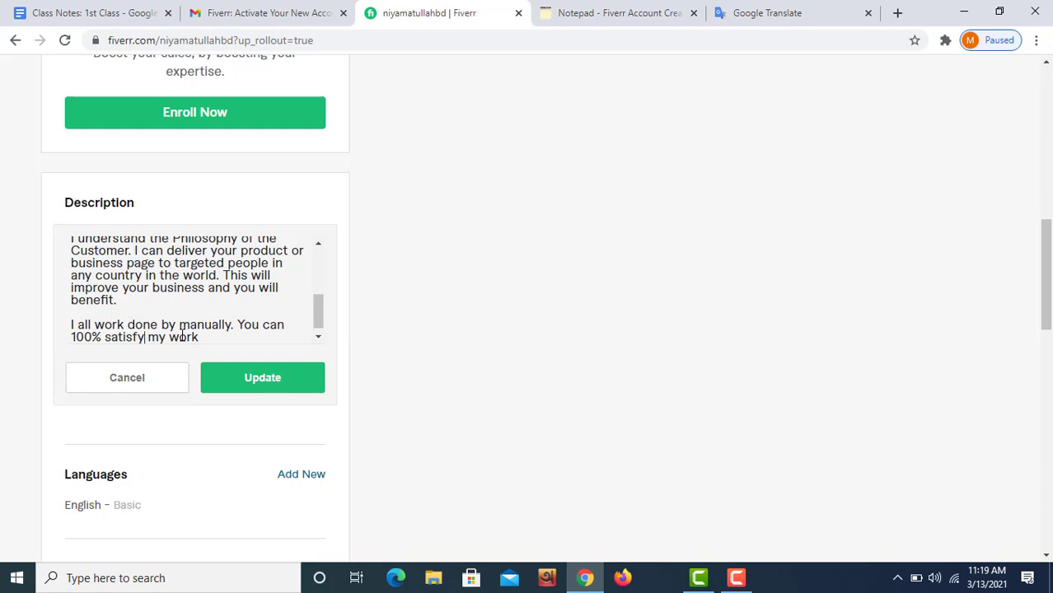
Step: Append '. I do all work carefully $ deliver in time.' to the paragraph
key("End")
type(". I do all work")
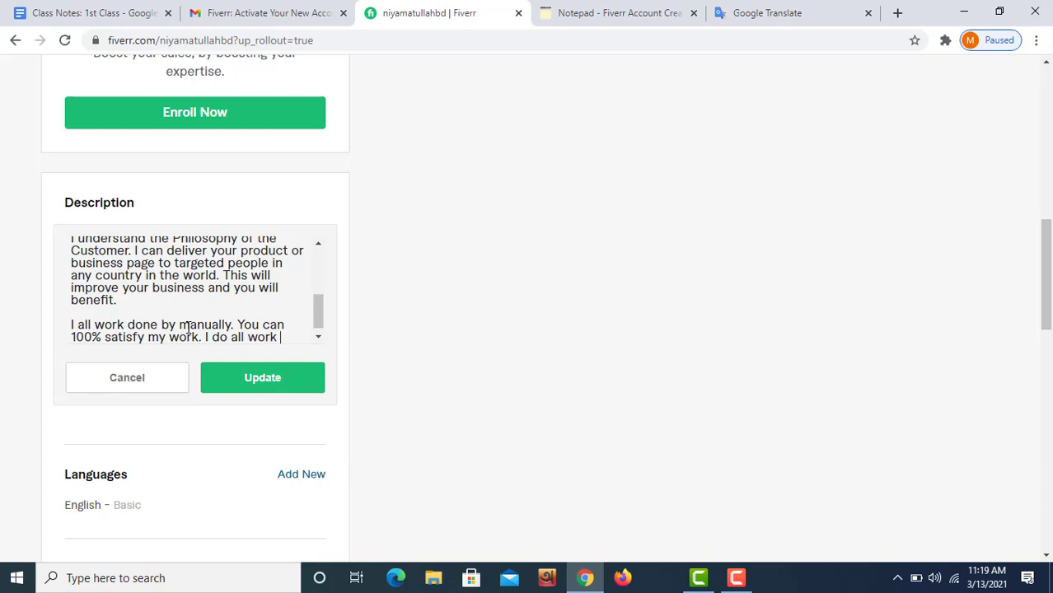
type(" care")
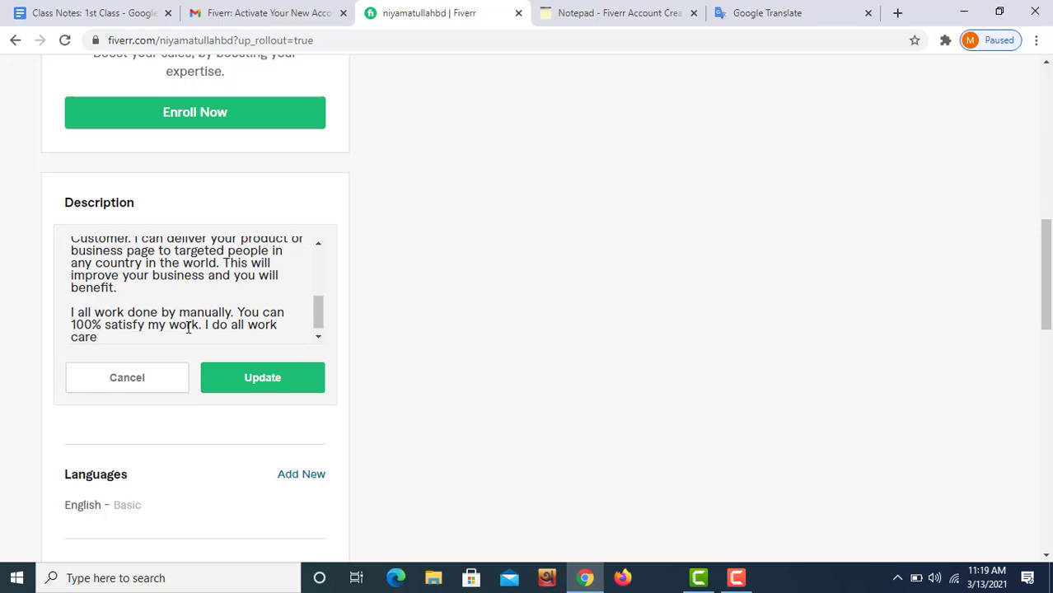
type("ful")
type("ly")
type(",")
right_click(97, 334)
left_click(115, 347)
type("$ deliver i")
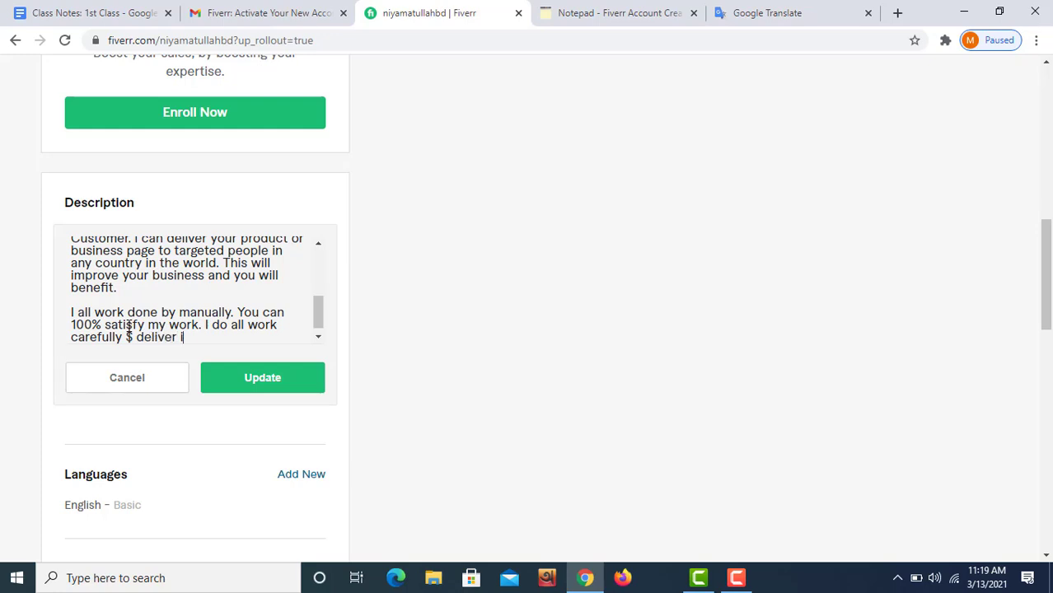
type("n time,")
key("BackSpace")
key("BackSpace")
type(".")
scroll(176, 407, "down", 5)
scroll(163, 379, "up", 3)
scroll(163, 379, "up", 2)
scroll(191, 337, "up", 8)
scroll(206, 330, "down", 1)
scroll(201, 345, "down", 3)
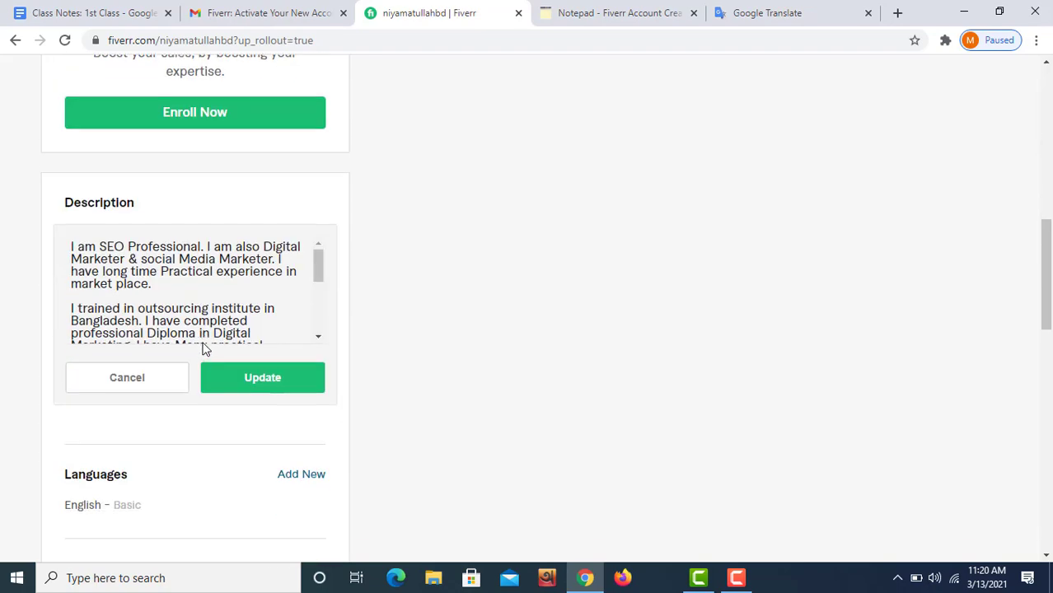
scroll(205, 347, "down", 3)
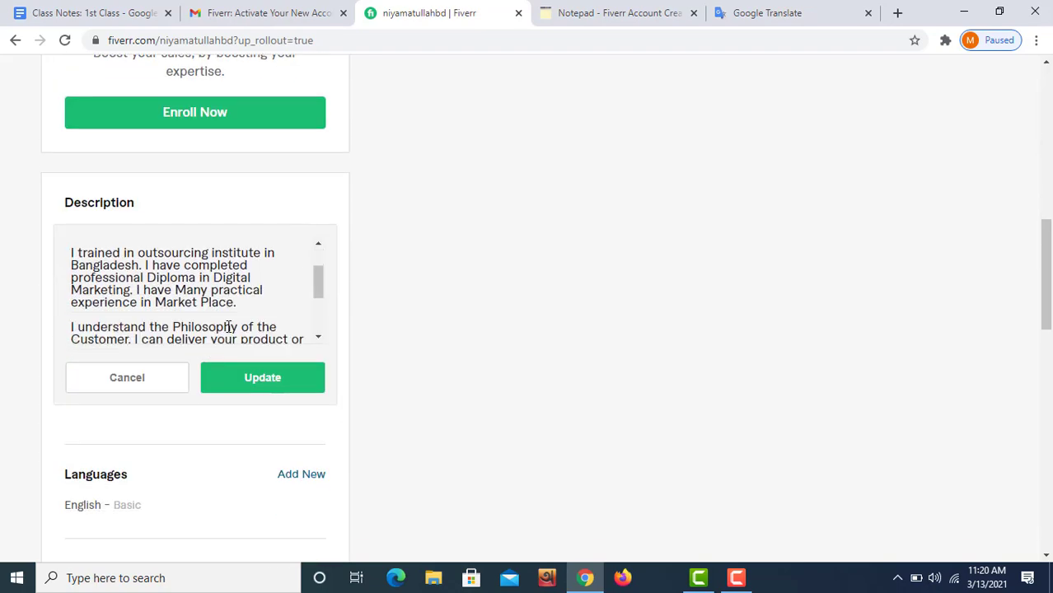
left_click(265, 386)
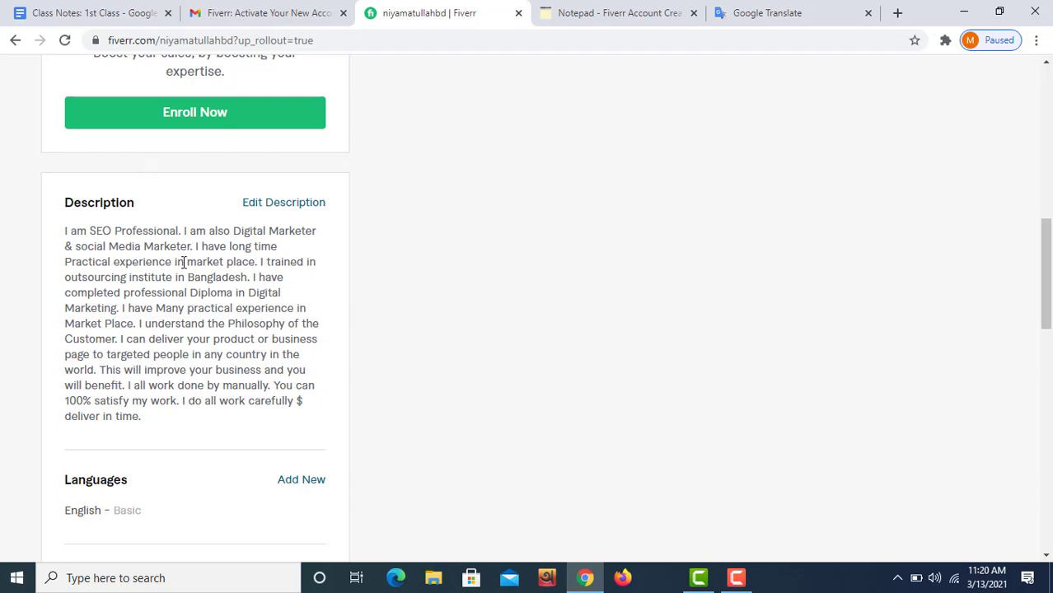
scroll(249, 329, "up", 3)
scroll(249, 330, "up", 5)
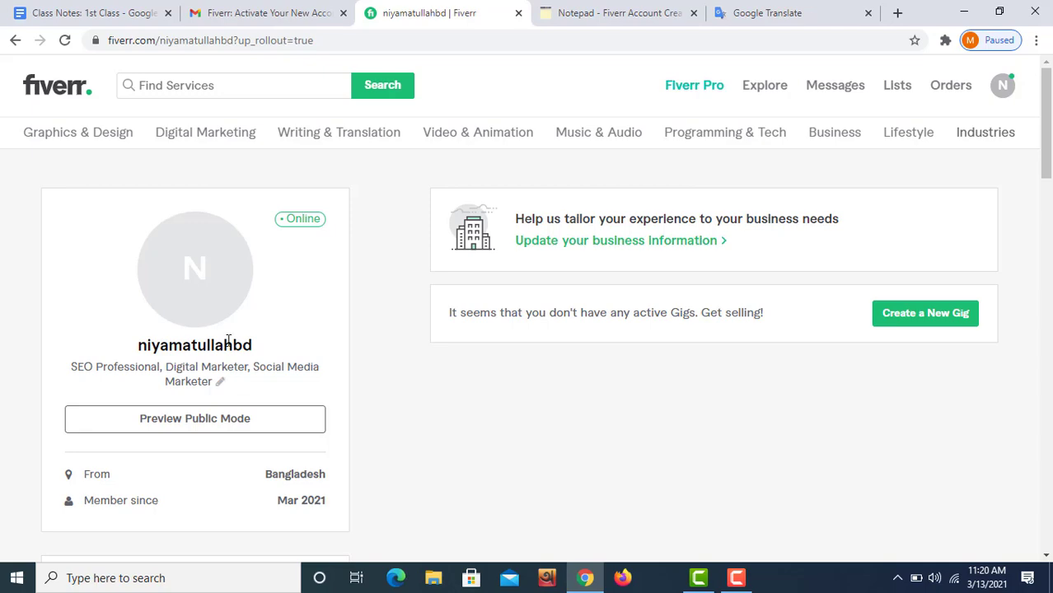
mouse_move(216, 291)
scroll(216, 317, "down", 4)
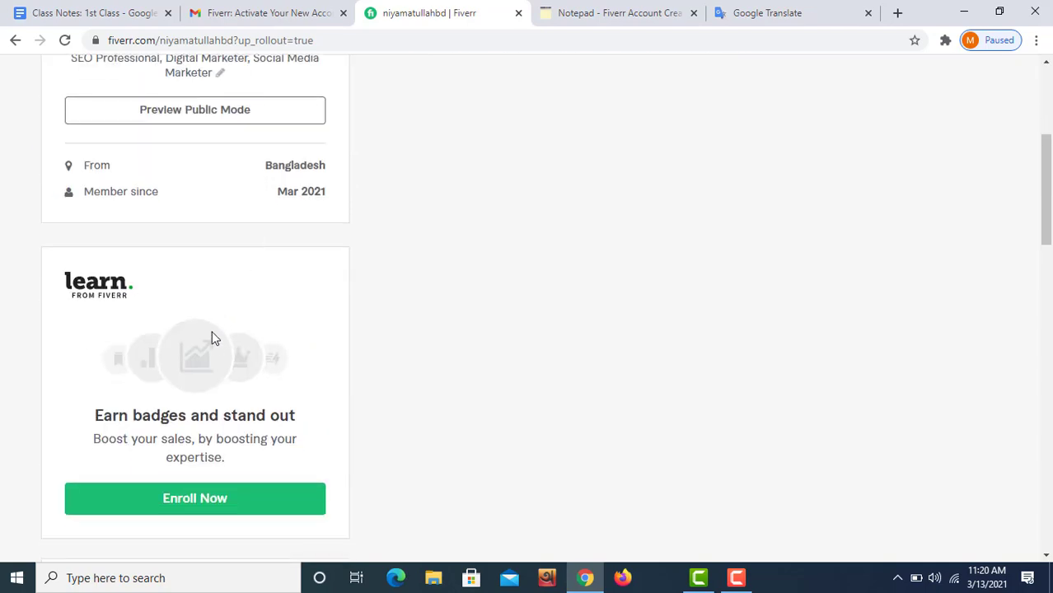
scroll(237, 237, "down", 2)
scroll(195, 370, "down", 2)
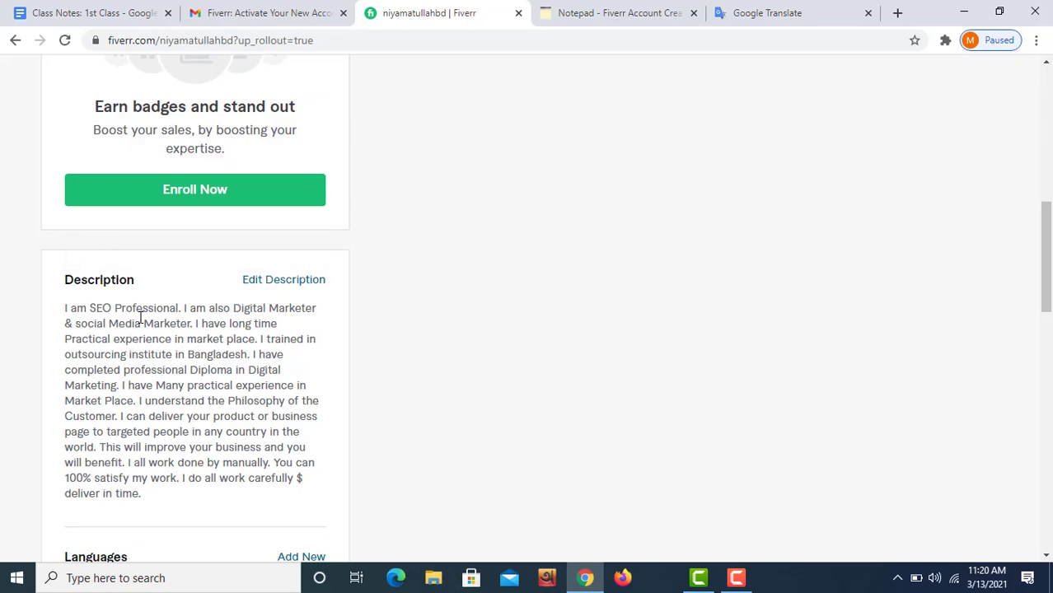
scroll(183, 364, "down", 5)
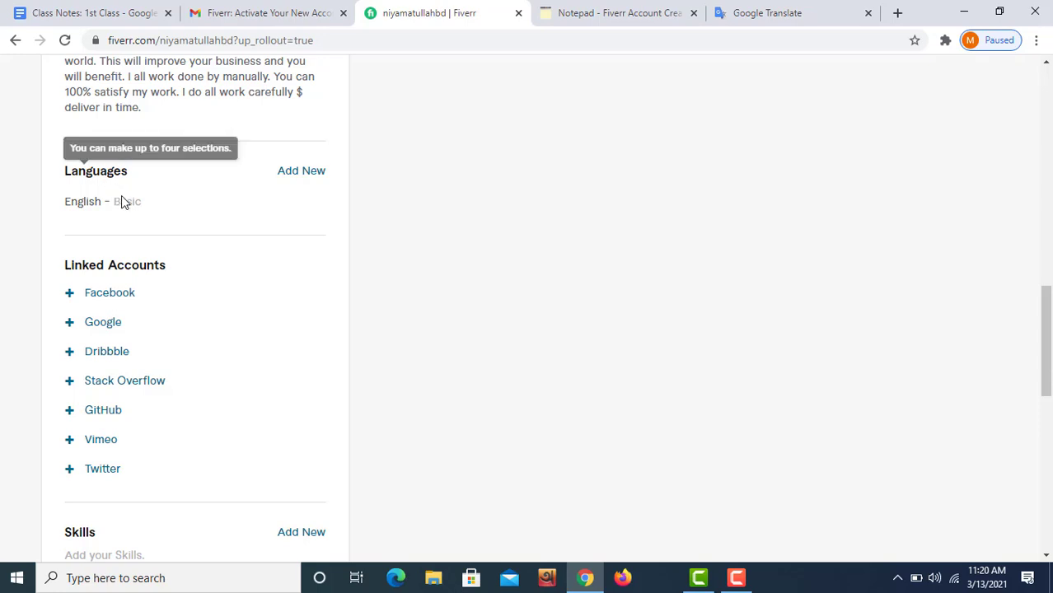
Step: Change the English language level to Fluent and save it
left_click(152, 204)
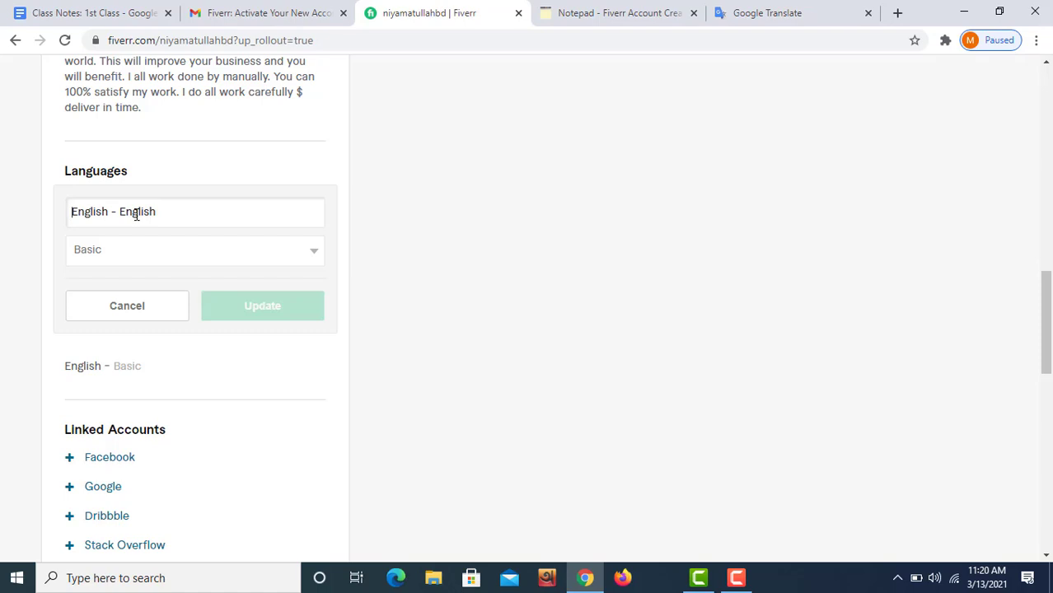
left_click(135, 305)
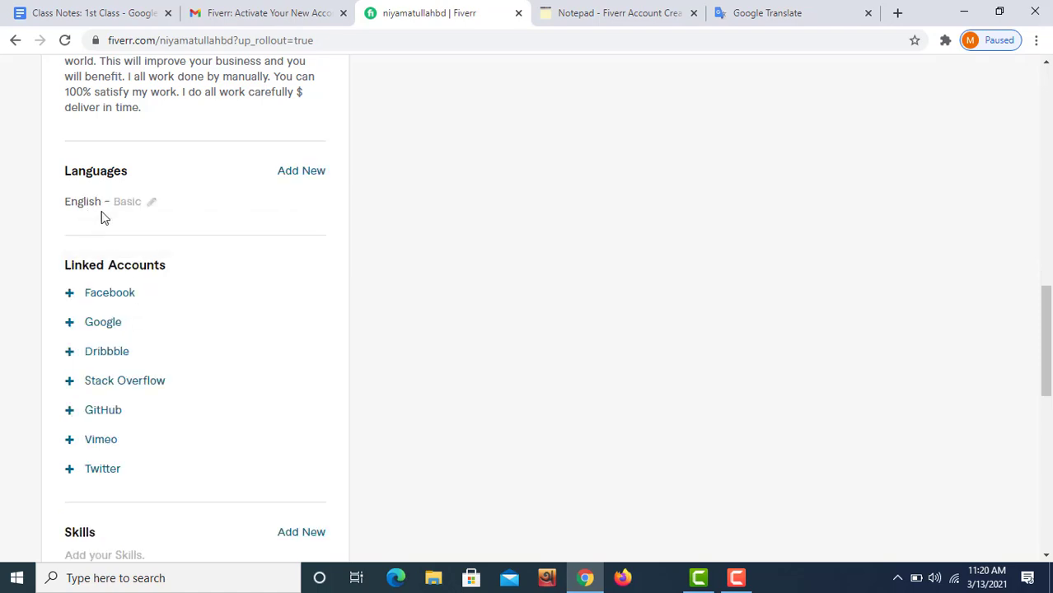
left_click(152, 206)
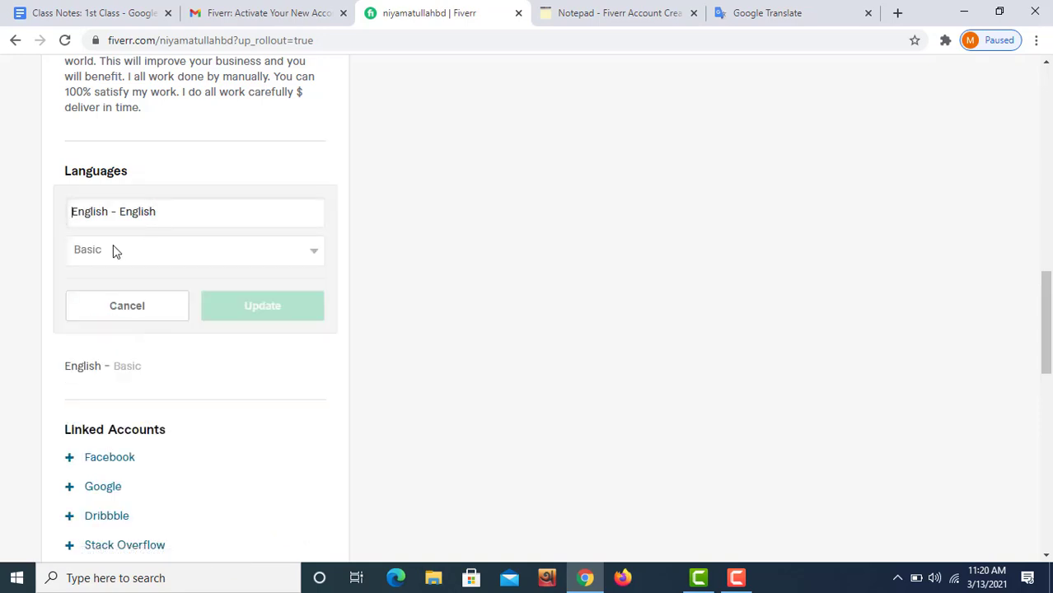
left_click(313, 256)
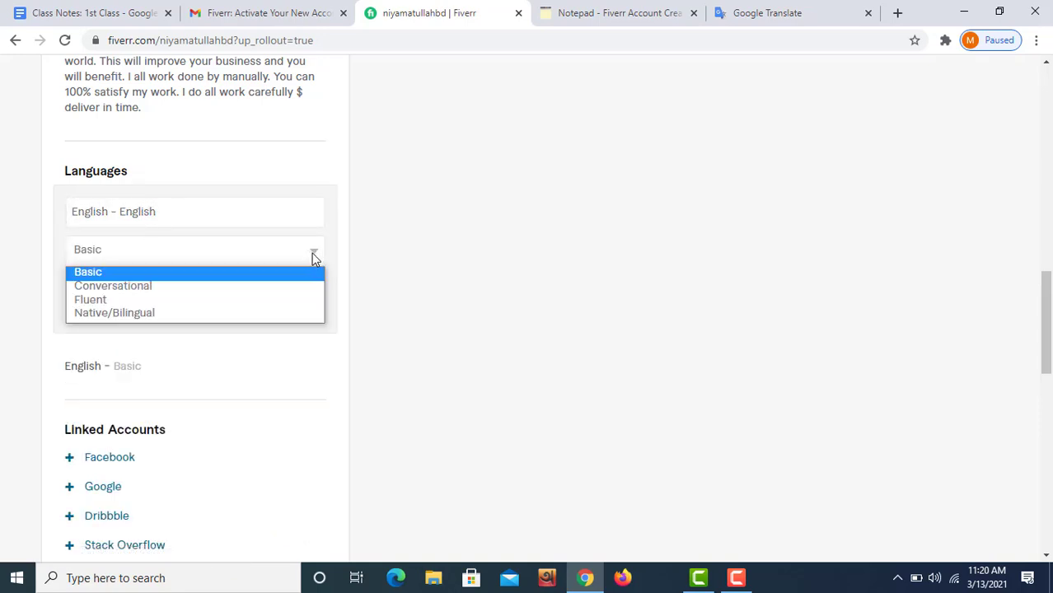
left_click(146, 299)
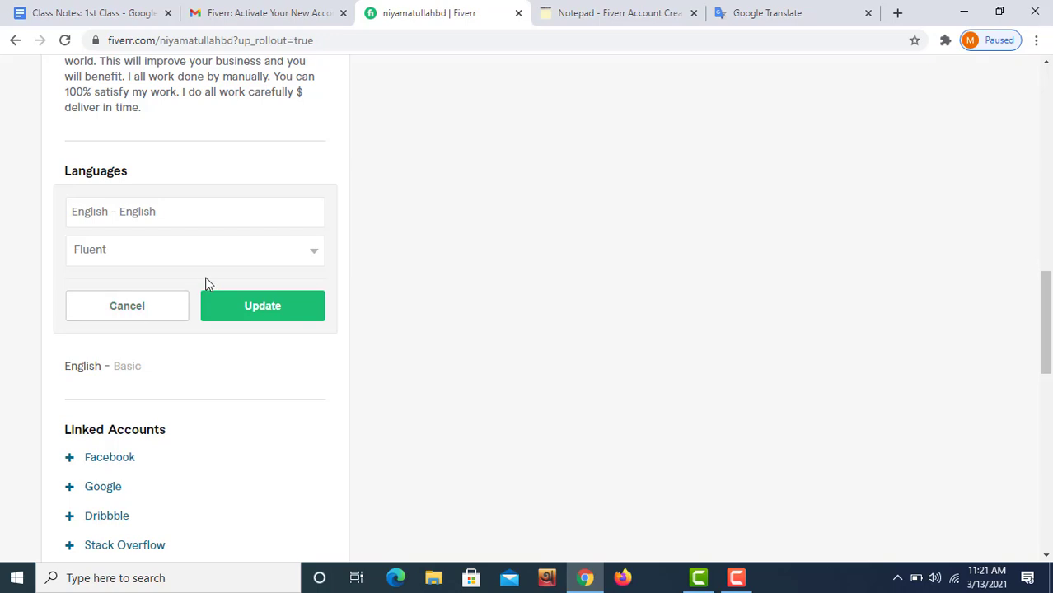
left_click(244, 312)
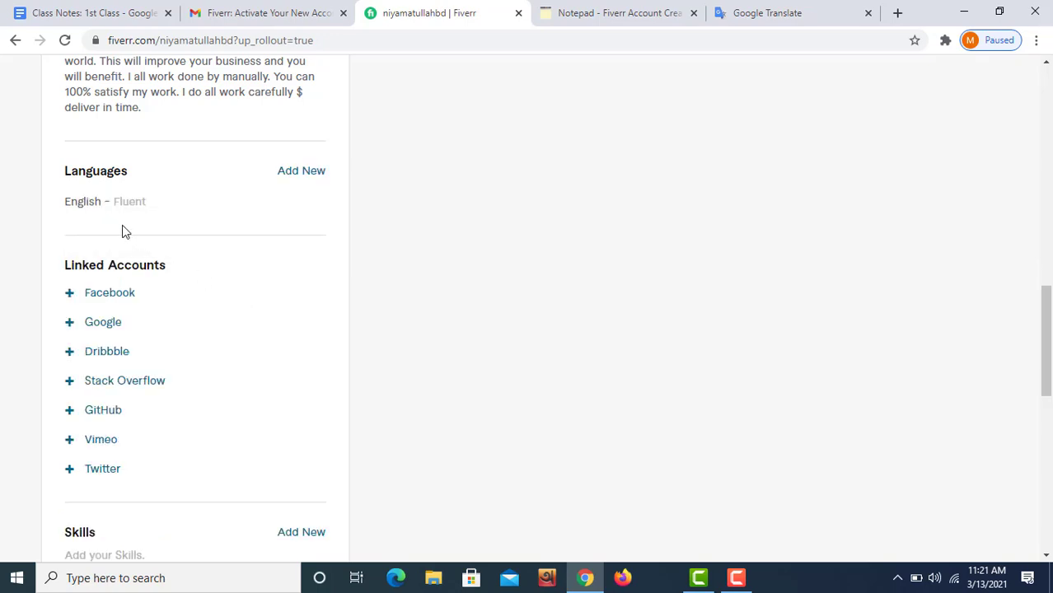
Step: Begin a new language entry named 'Bangla' with level Native/Bilingual
left_click(301, 172)
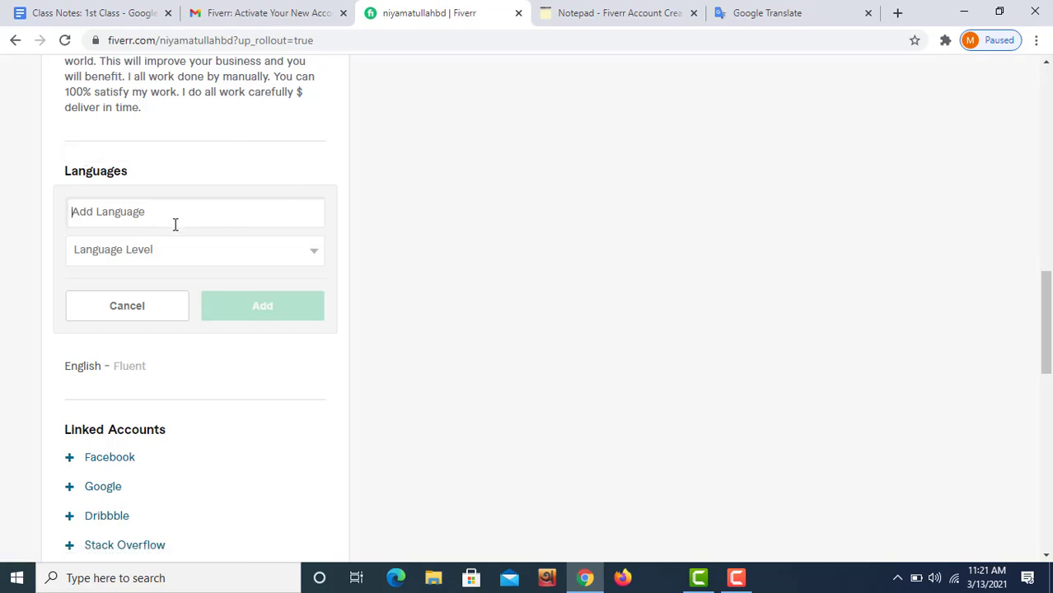
type("Bangali")
key("BackSpace")
key("BackSpace")
type("a")
key("BackSpace")
key("BackSpace")
type("ali")
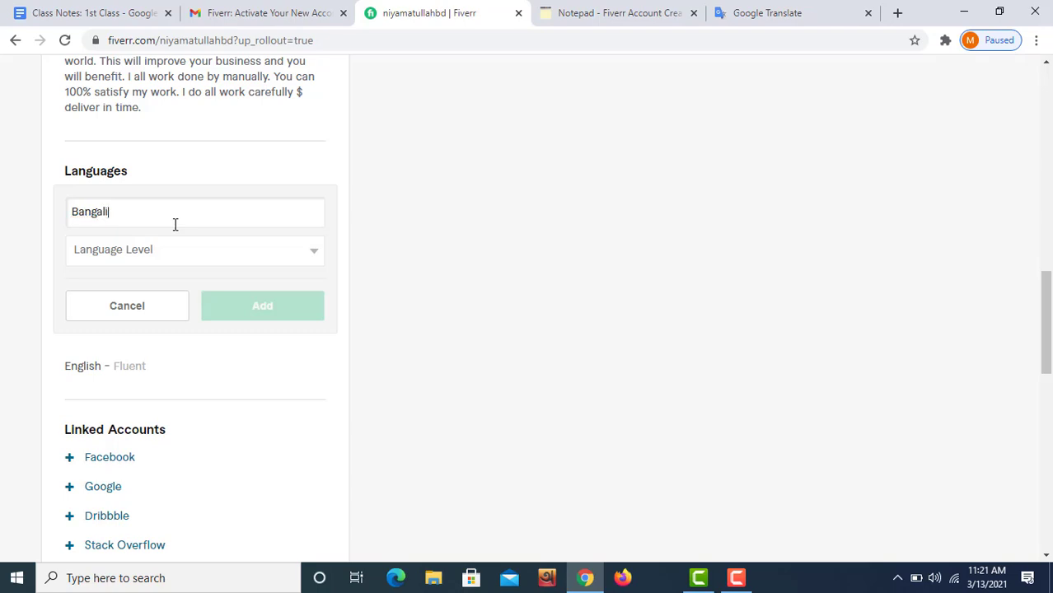
left_click(174, 224)
key("BackSpace")
type("la")
left_click(272, 254)
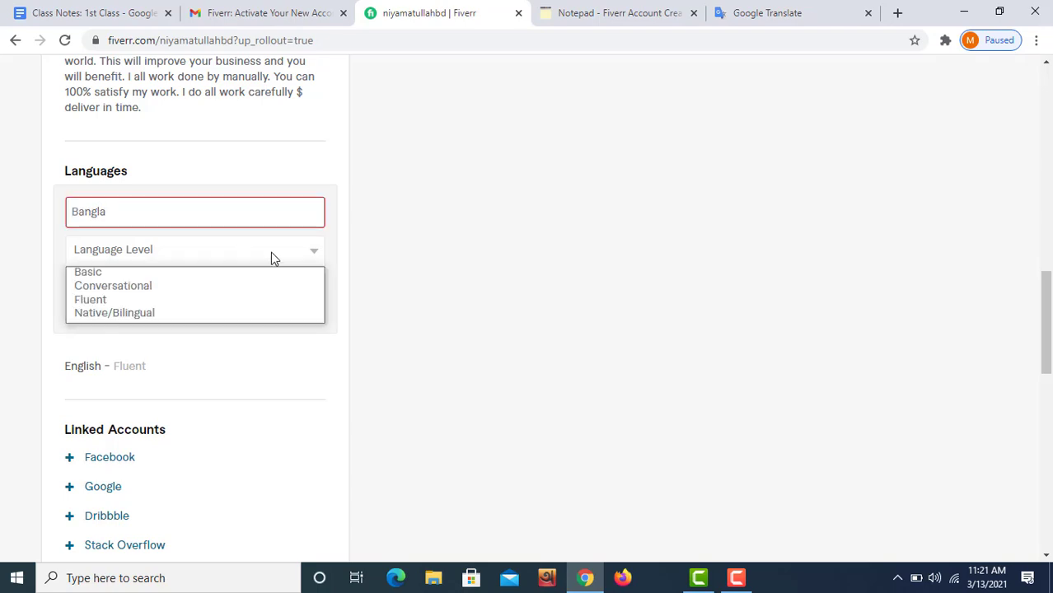
left_click(165, 314)
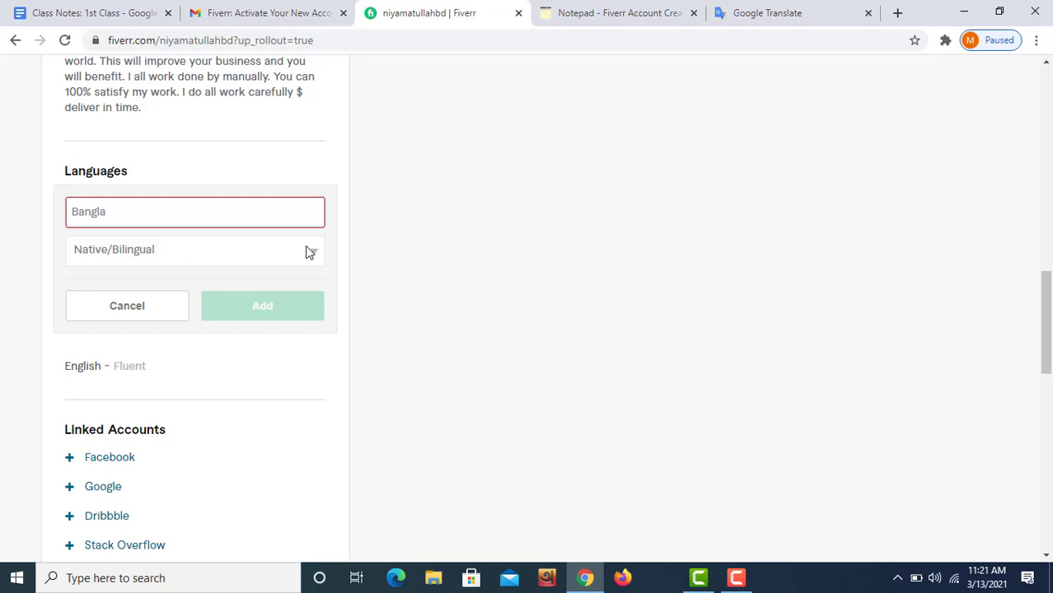
Step: Select Bengali from the language suggestions and add it
left_click(147, 212)
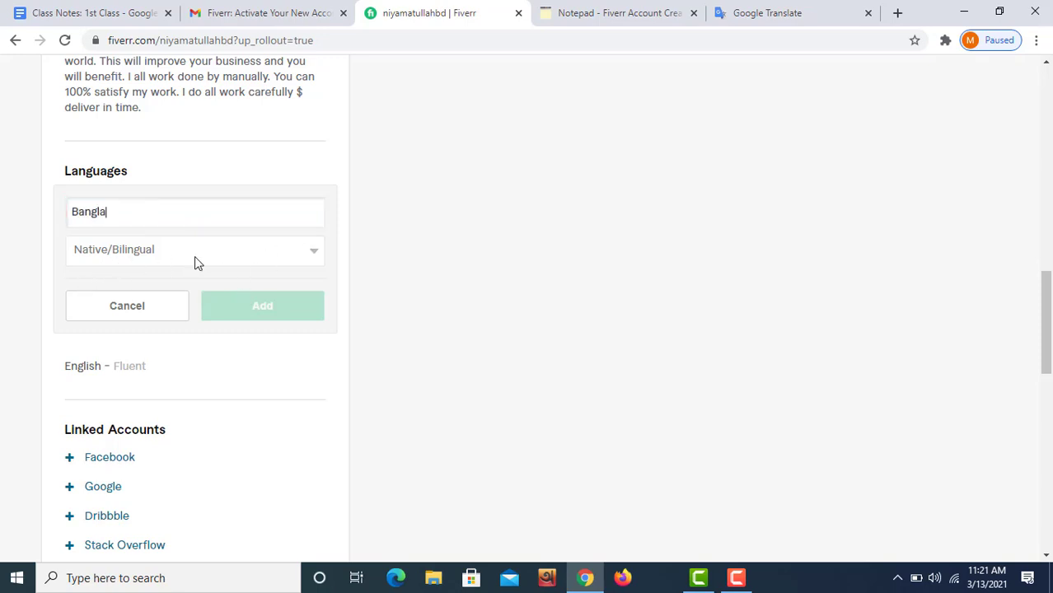
key("BackSpace")
key("BackSpace")
type("ali")
key("BackSpace")
key("BackSpace")
key("BackSpace")
key("BackSpace")
key("BackSpace")
key("BackSpace")
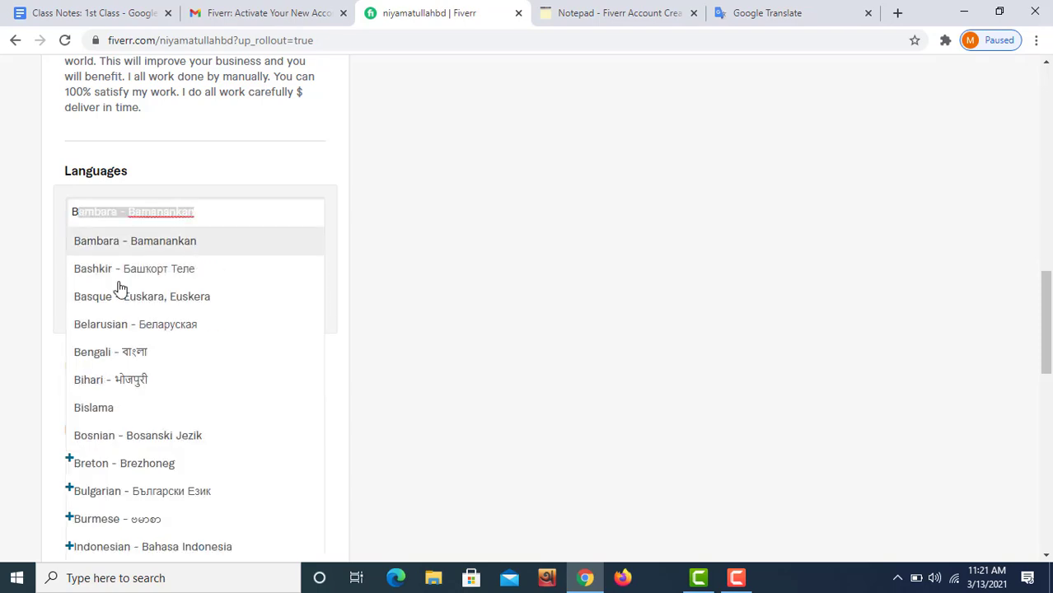
left_click(97, 355)
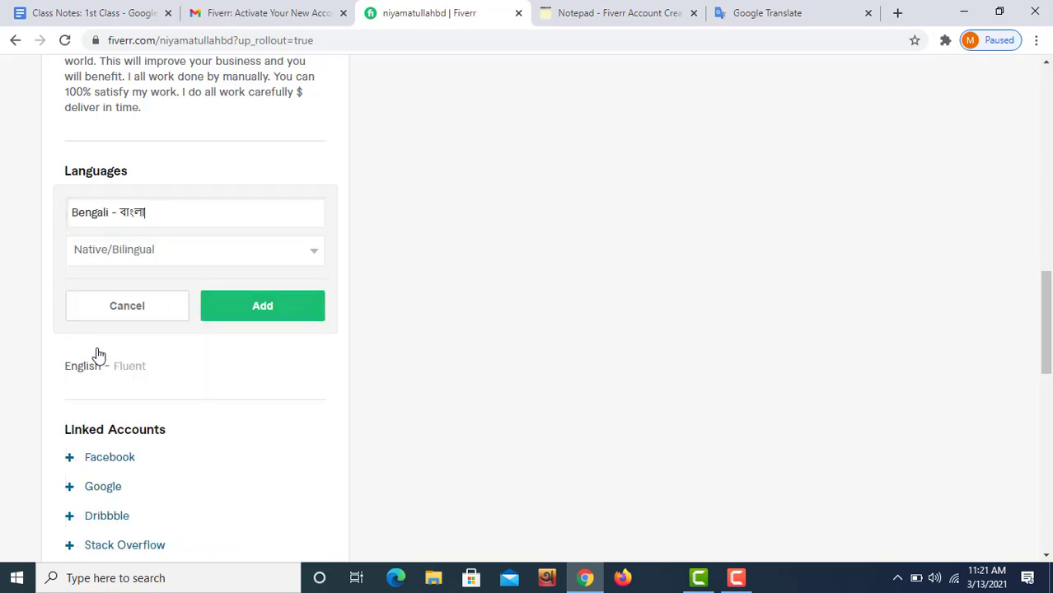
left_click(239, 307)
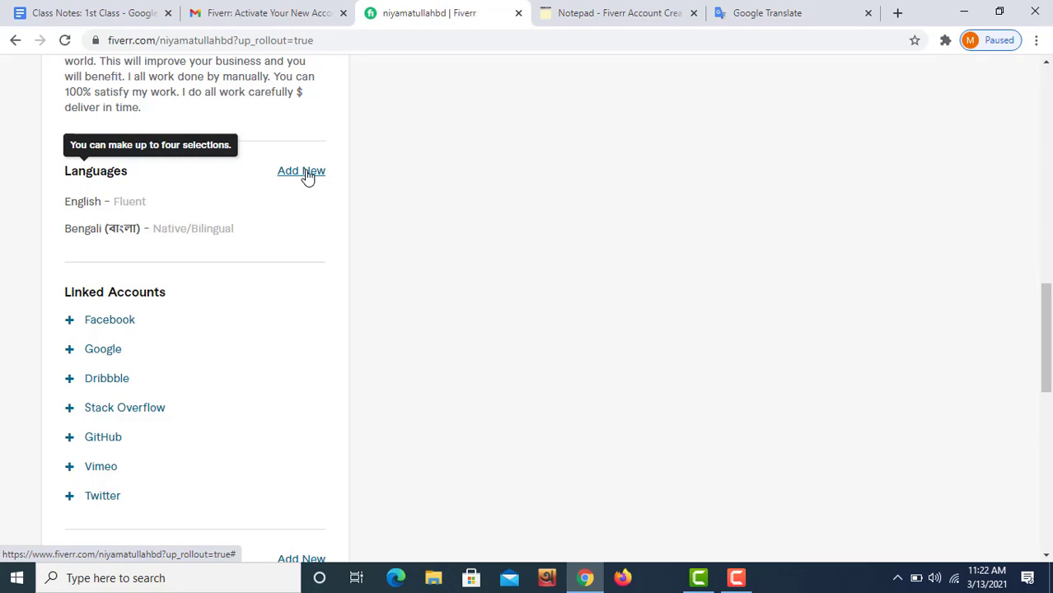
Step: Scroll up and down through the seller profile to review it
scroll(133, 207, "up", 4)
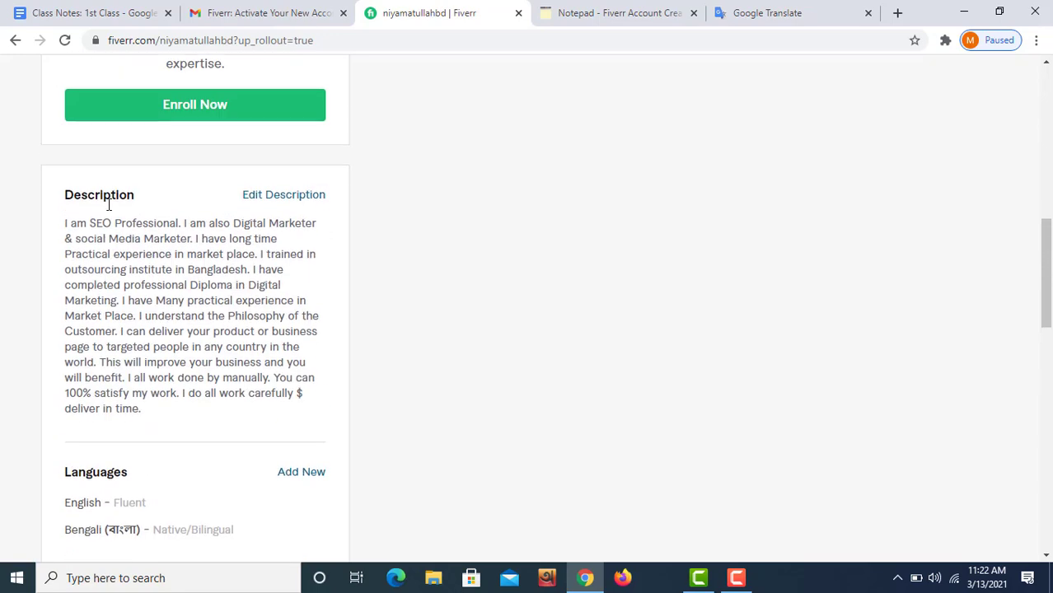
scroll(129, 202, "down", 6)
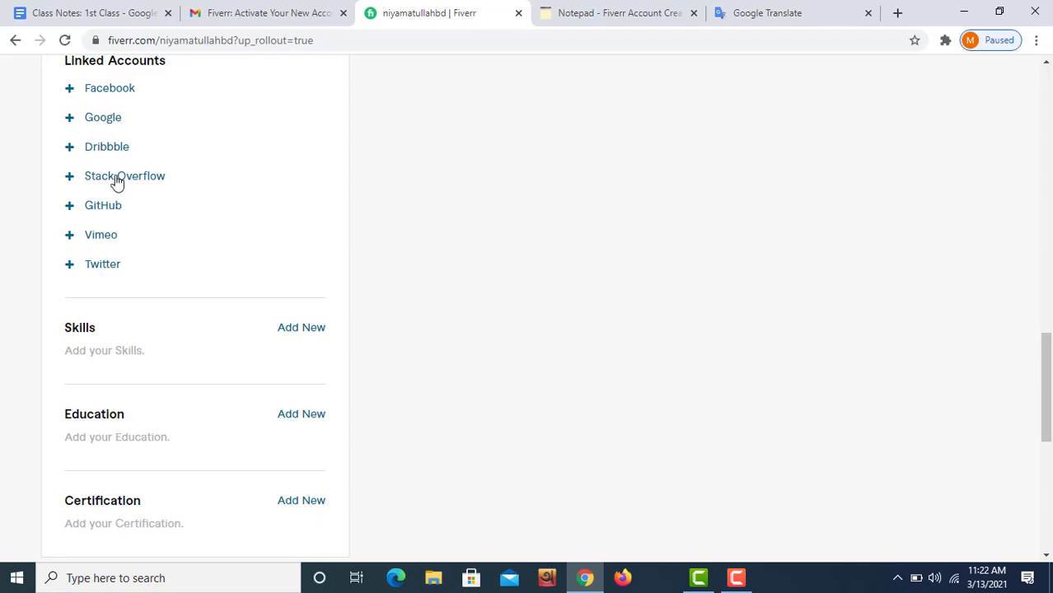
scroll(127, 124, "up", 2)
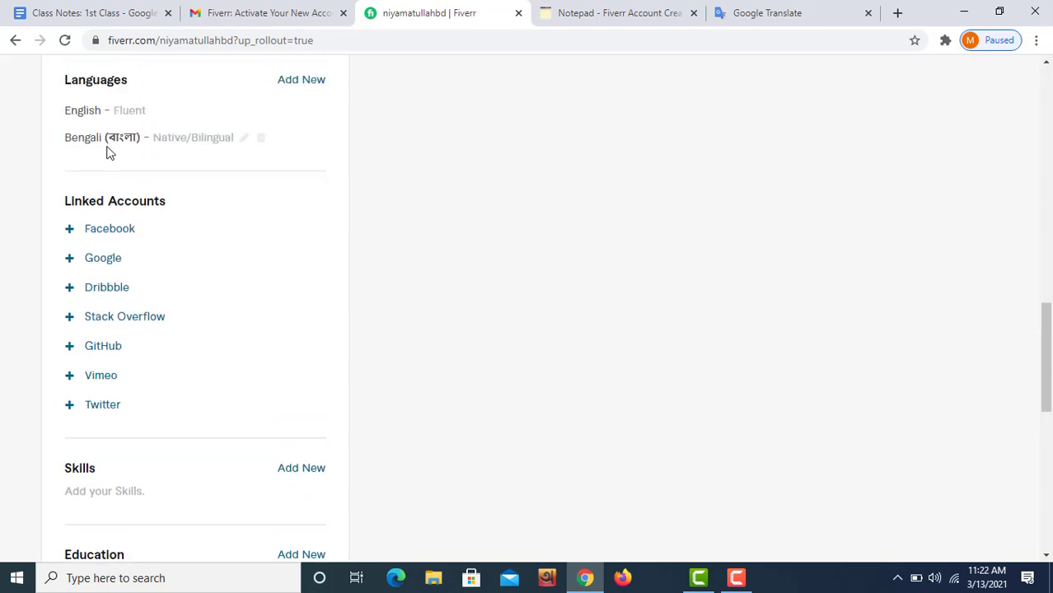
scroll(127, 240, "down", 2)
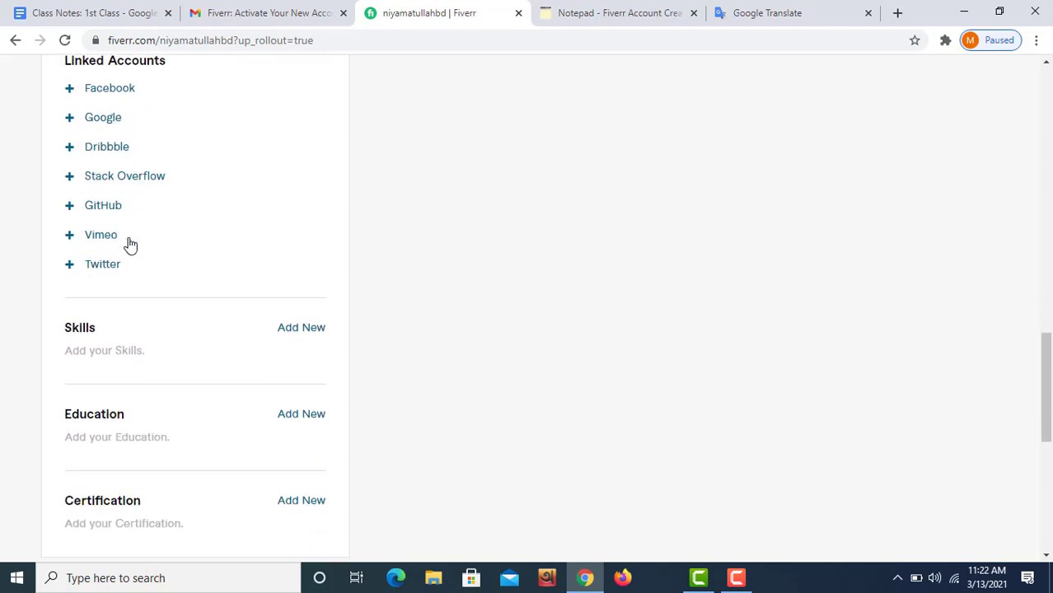
scroll(165, 148, "up", 2)
scroll(136, 247, "down", 3)
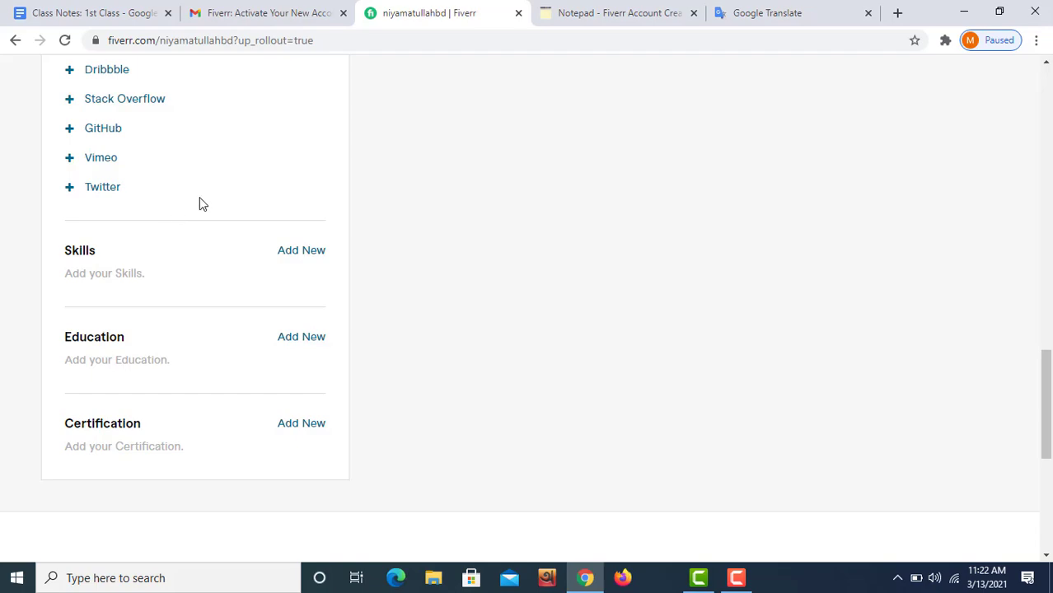
scroll(196, 185, "up", 5)
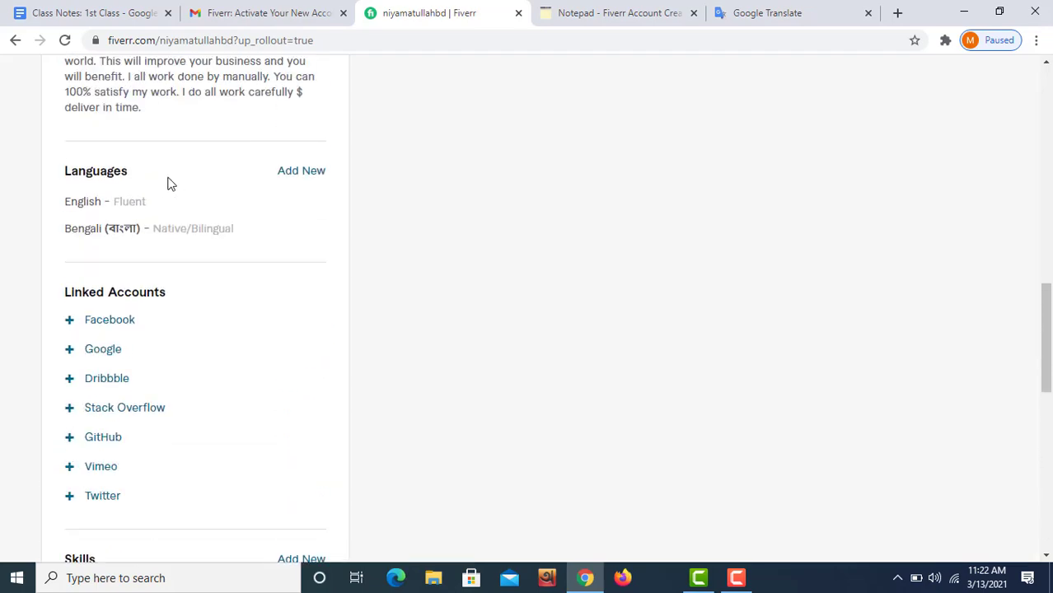
scroll(167, 181, "up", 6)
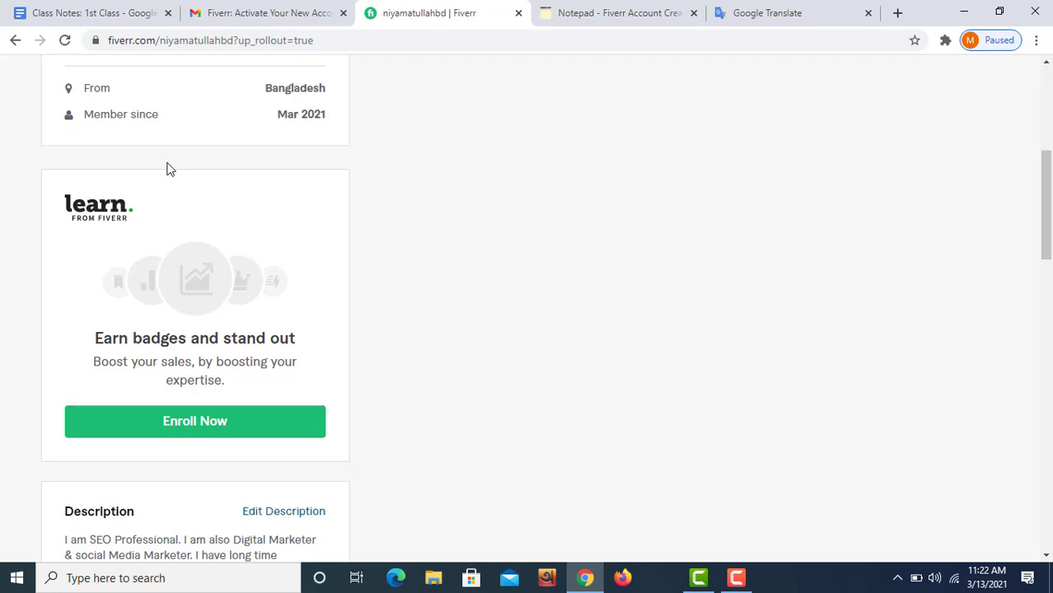
scroll(167, 169, "up", 5)
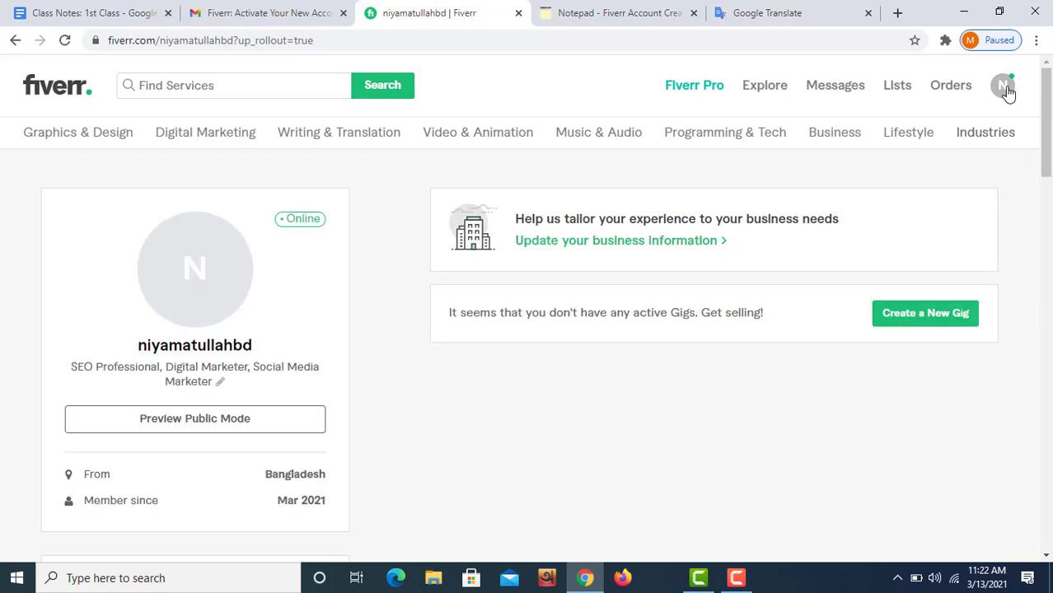
Step: Start linking a Facebook account from the profile's Linked Accounts section
scroll(334, 273, "down", 2)
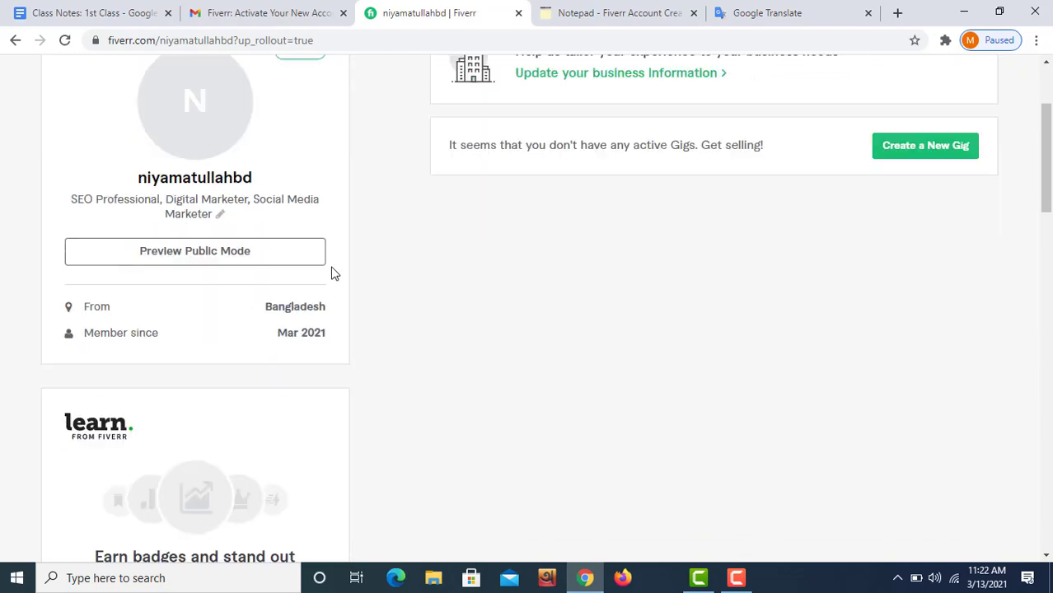
scroll(334, 272, "down", 2)
scroll(336, 262, "down", 5)
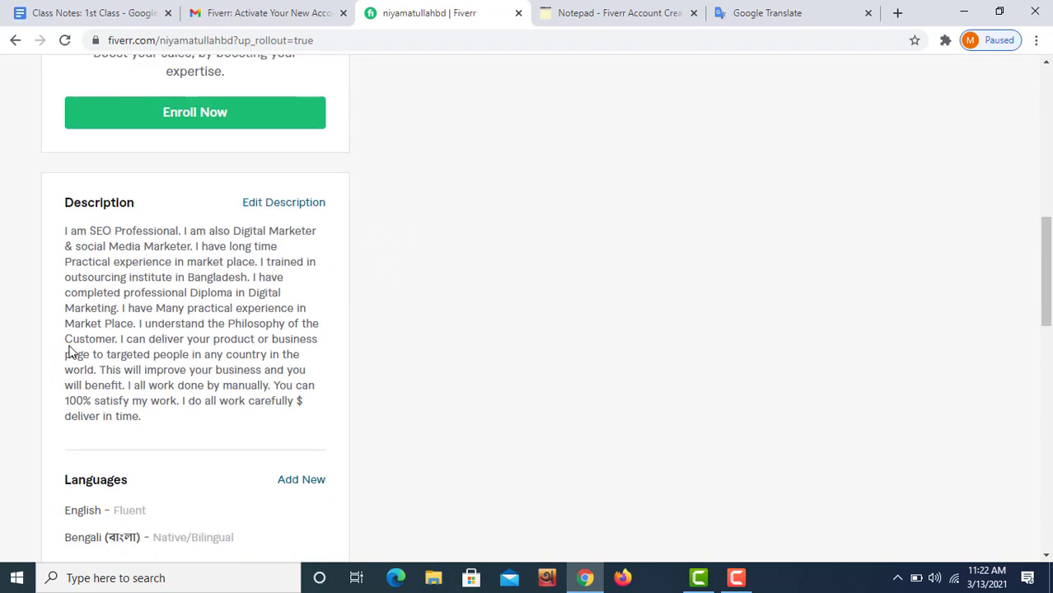
scroll(172, 329, "down", 4)
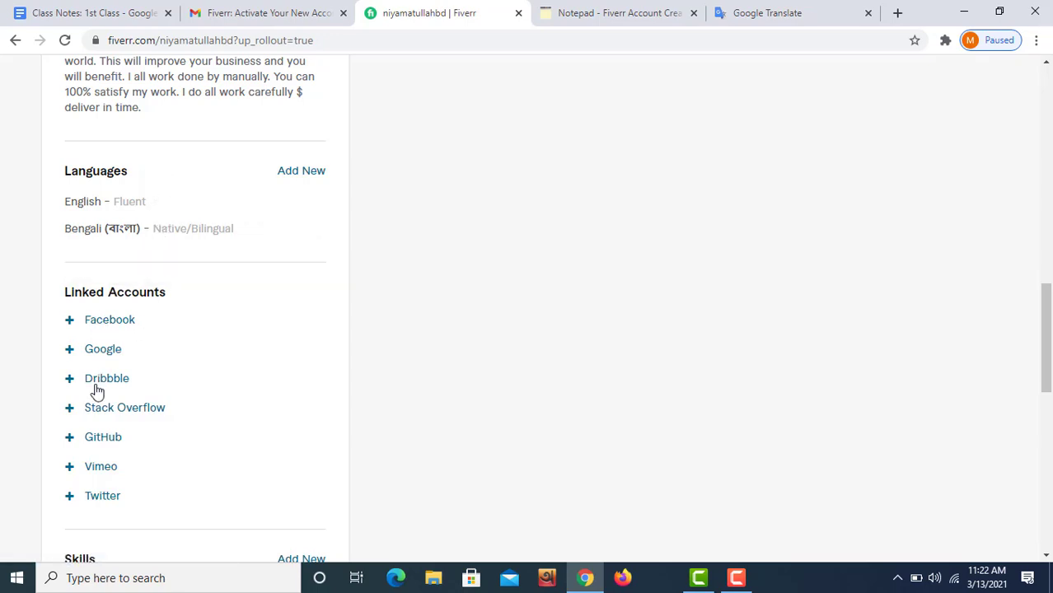
left_click(100, 329)
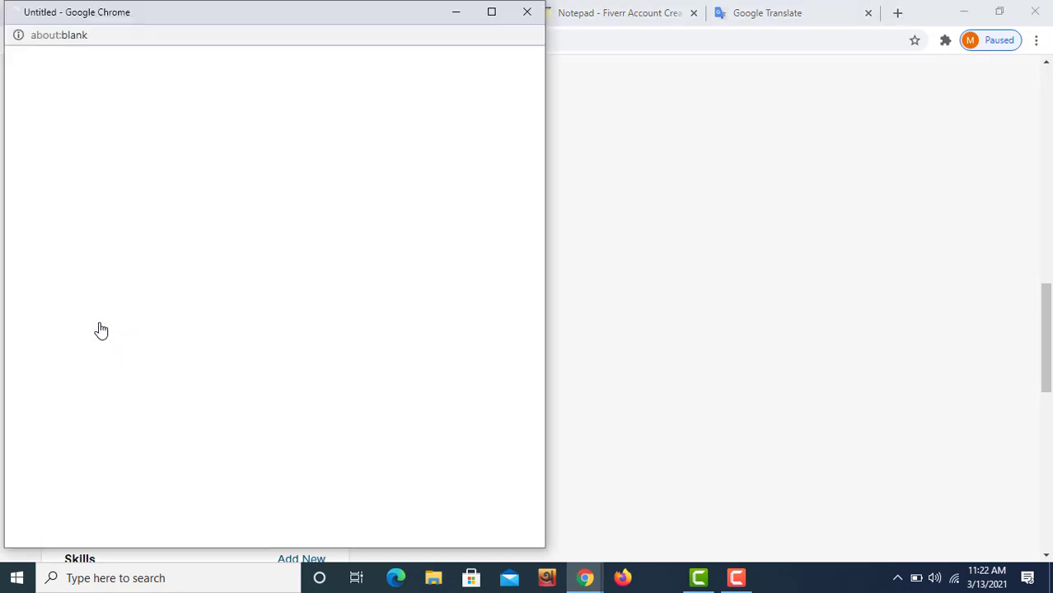
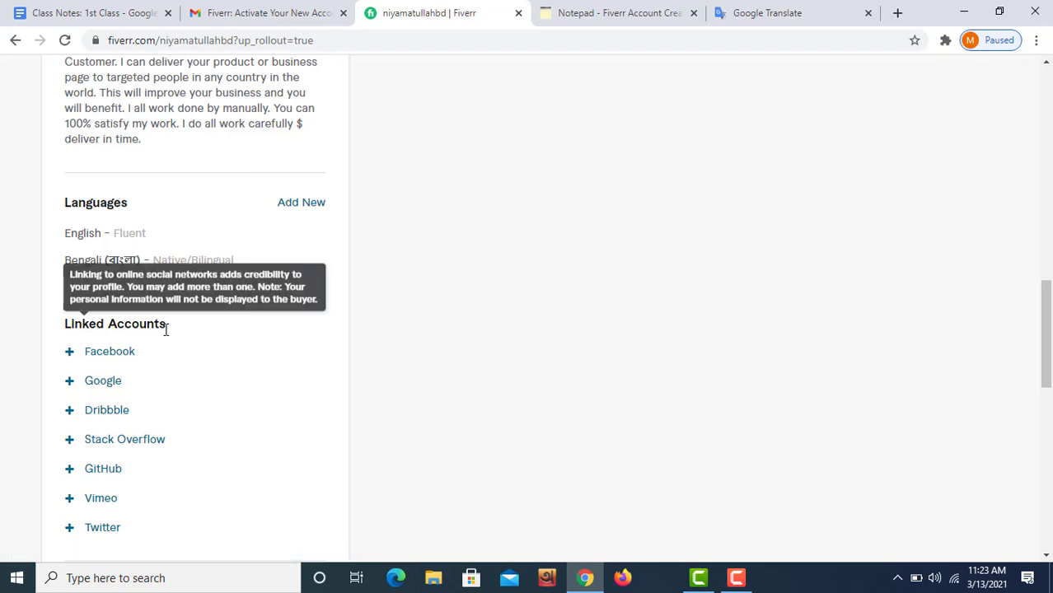
Step: Add Seo as a profile skill at Expert experience level
scroll(206, 272, "up", 4)
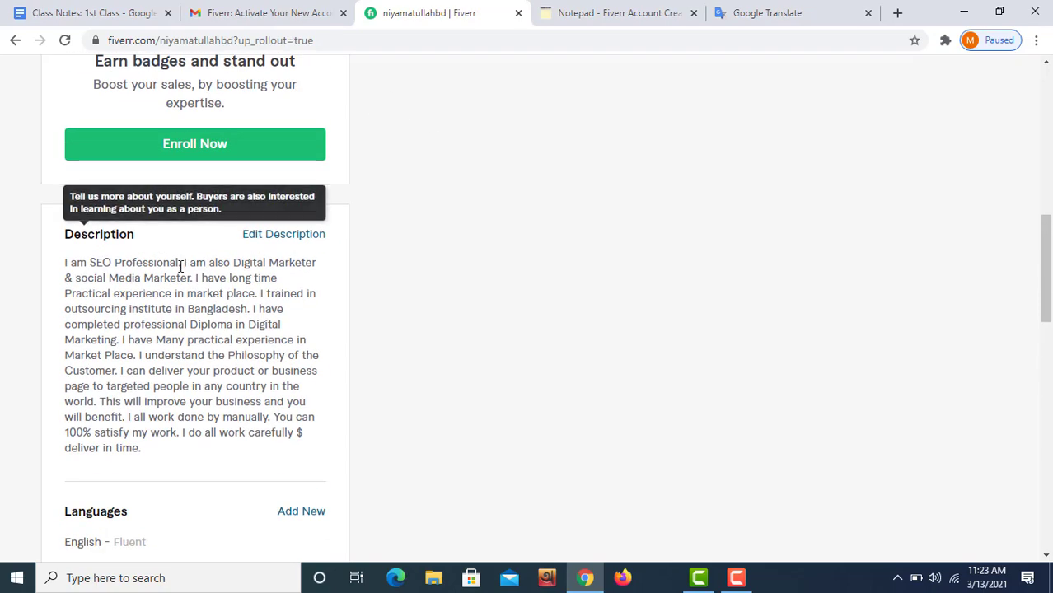
scroll(183, 276, "down", 5)
scroll(182, 276, "down", 4)
mouse_move(52, 212)
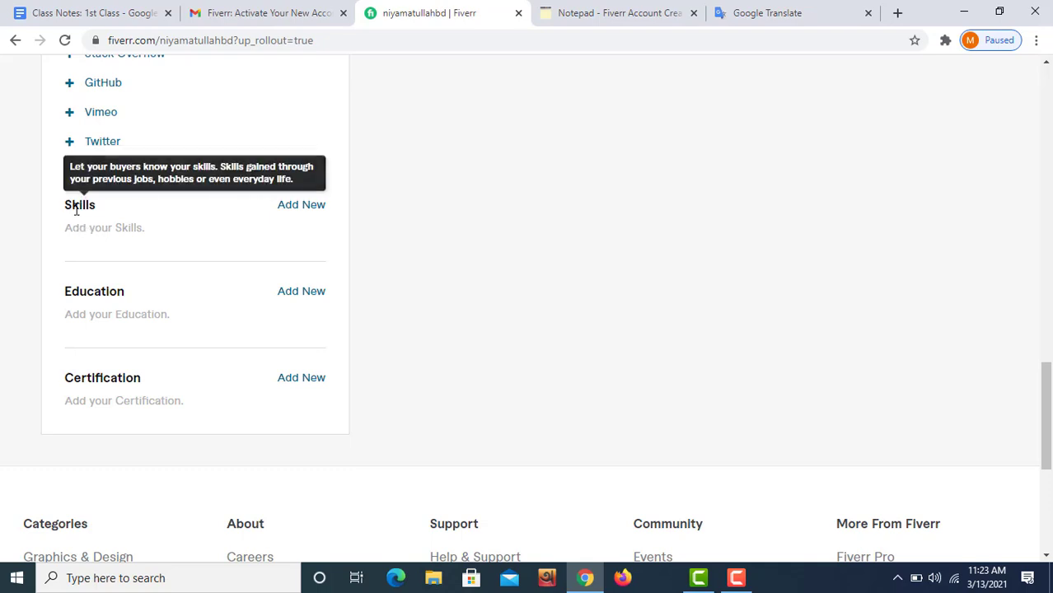
left_click(301, 206)
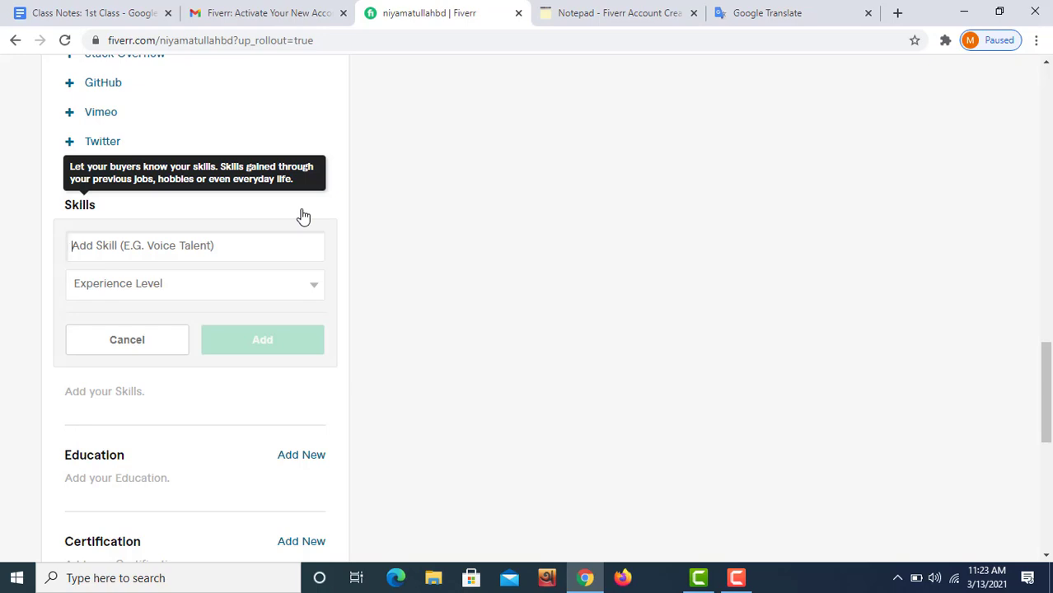
type("SEO")
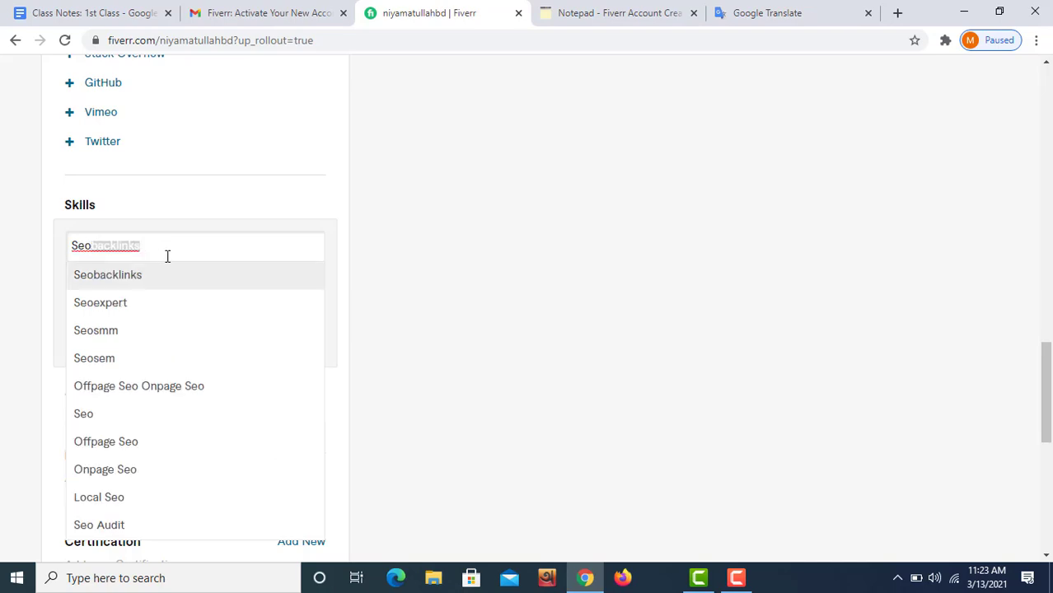
left_click(78, 418)
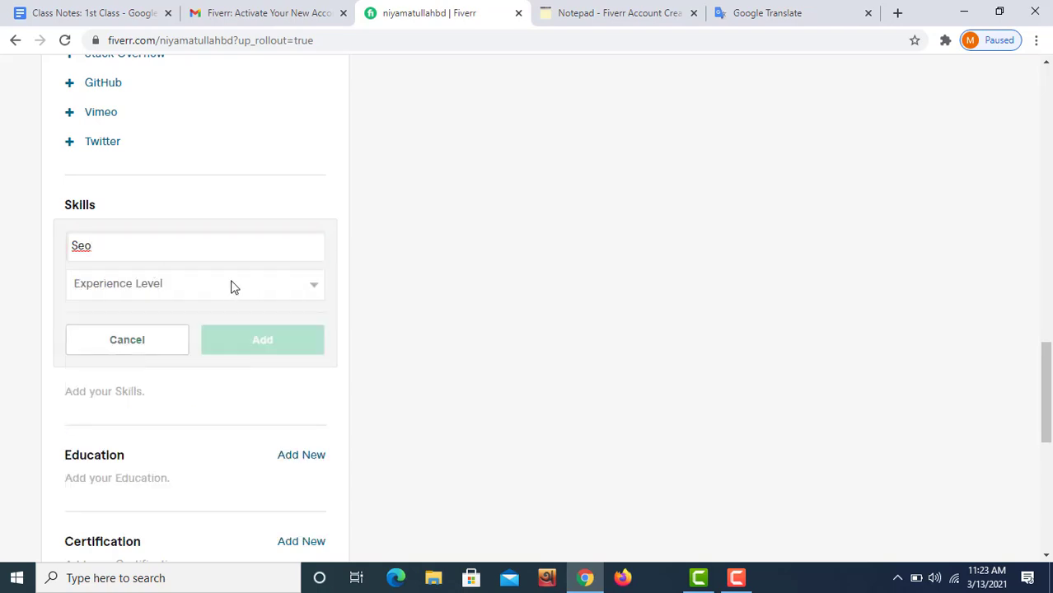
left_click(313, 289)
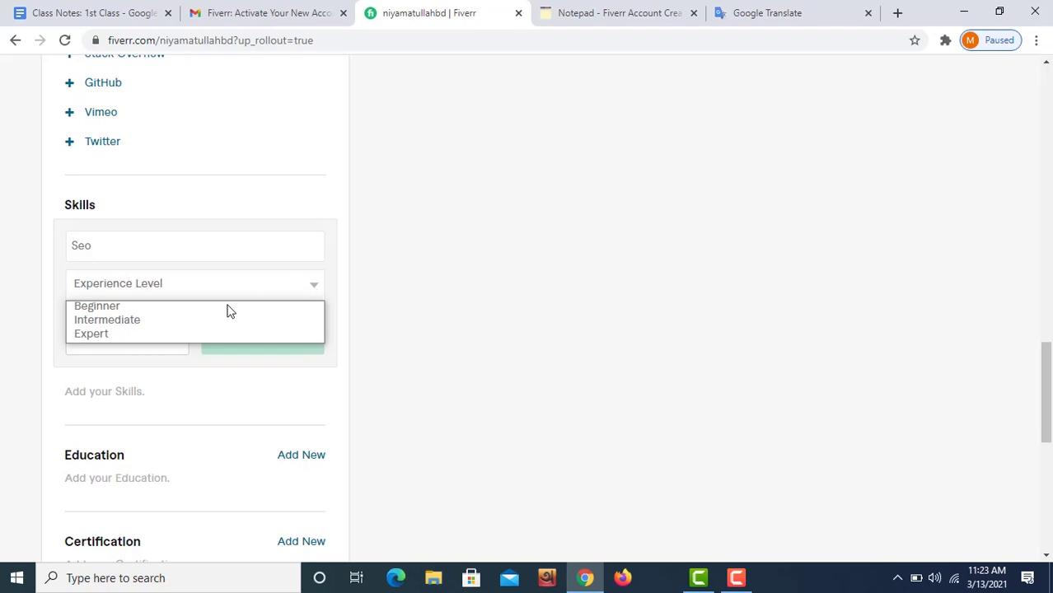
left_click(127, 333)
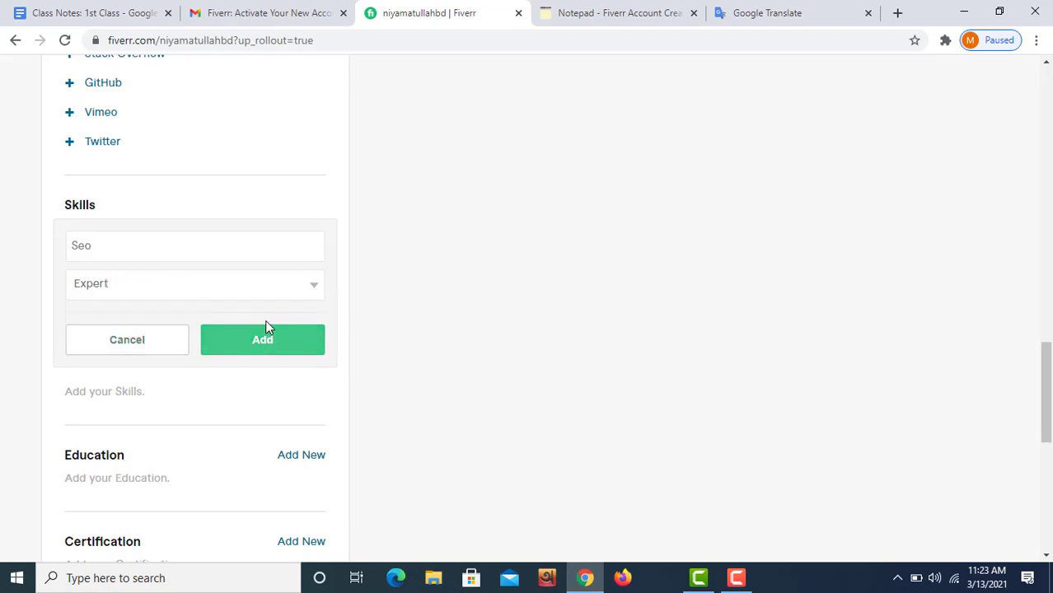
left_click(259, 346)
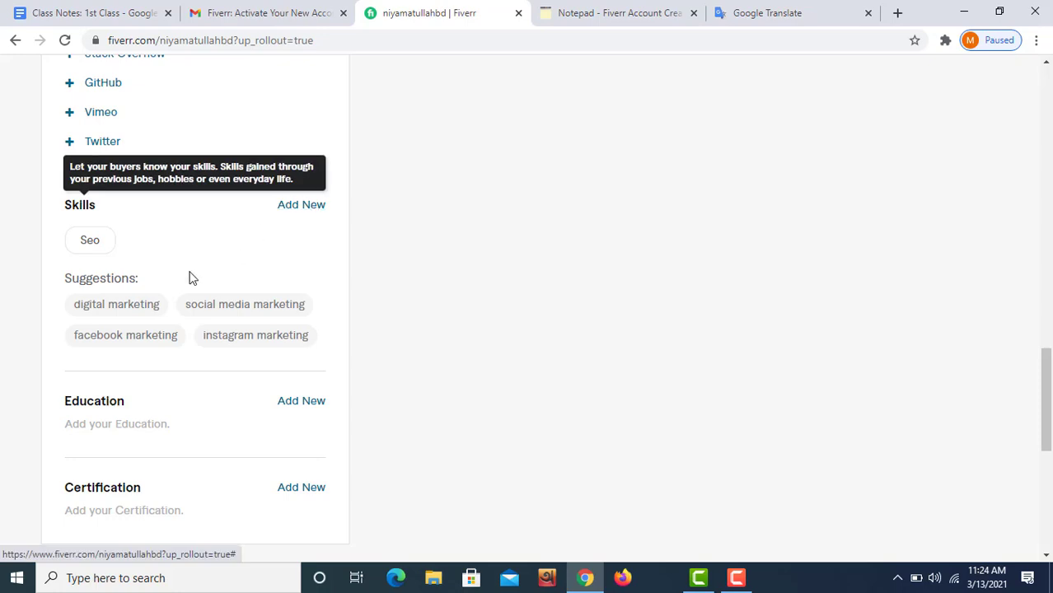
Step: Add the suggested Digital Marketing and Social Media Marketing skills, both at Expert level
left_click(137, 316)
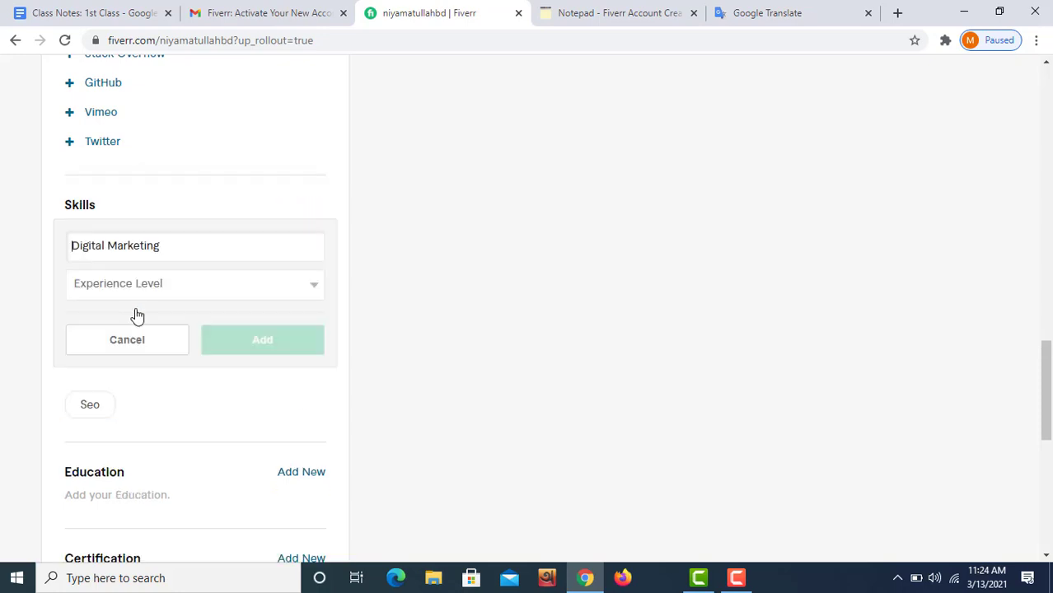
left_click(313, 290)
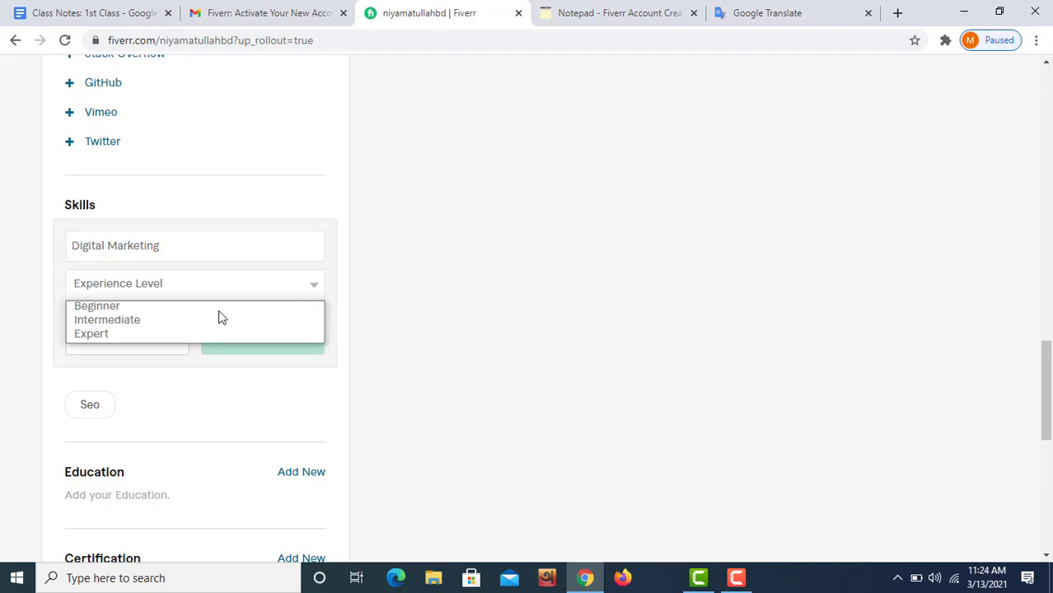
left_click(119, 333)
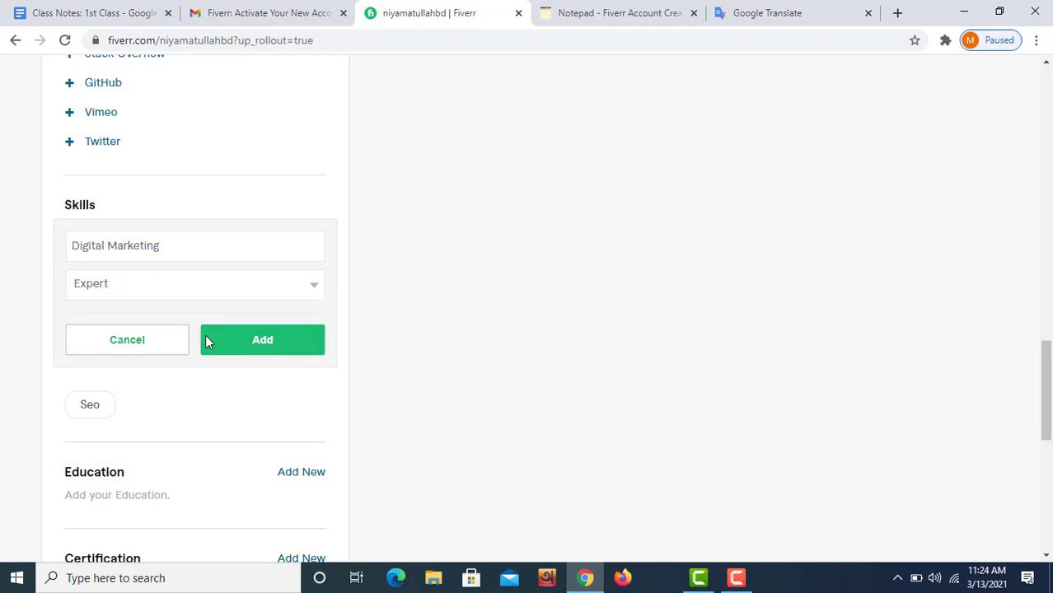
left_click(262, 341)
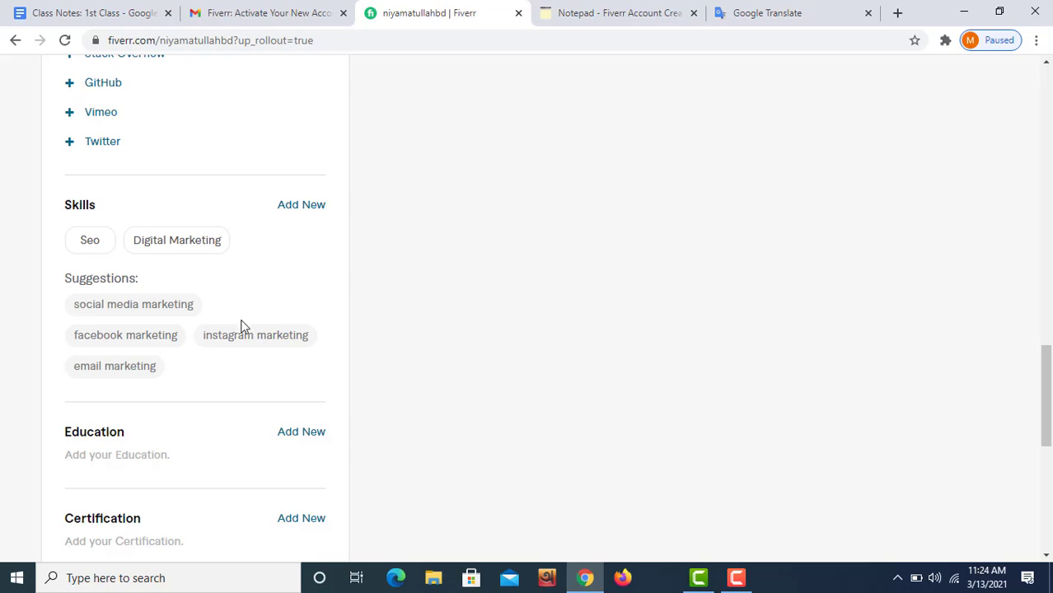
left_click(162, 308)
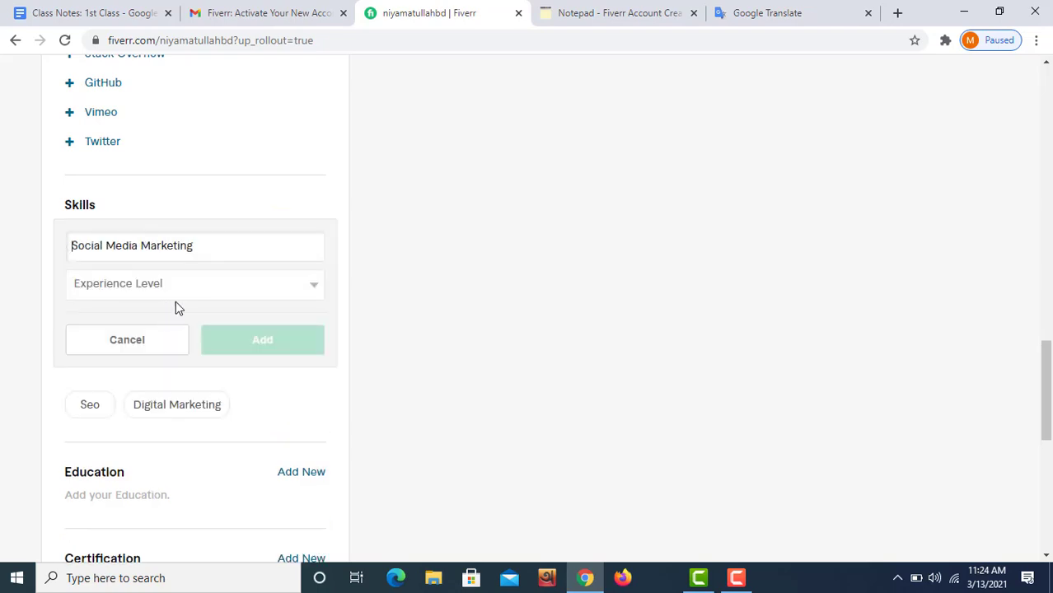
left_click(272, 290)
left_click(132, 334)
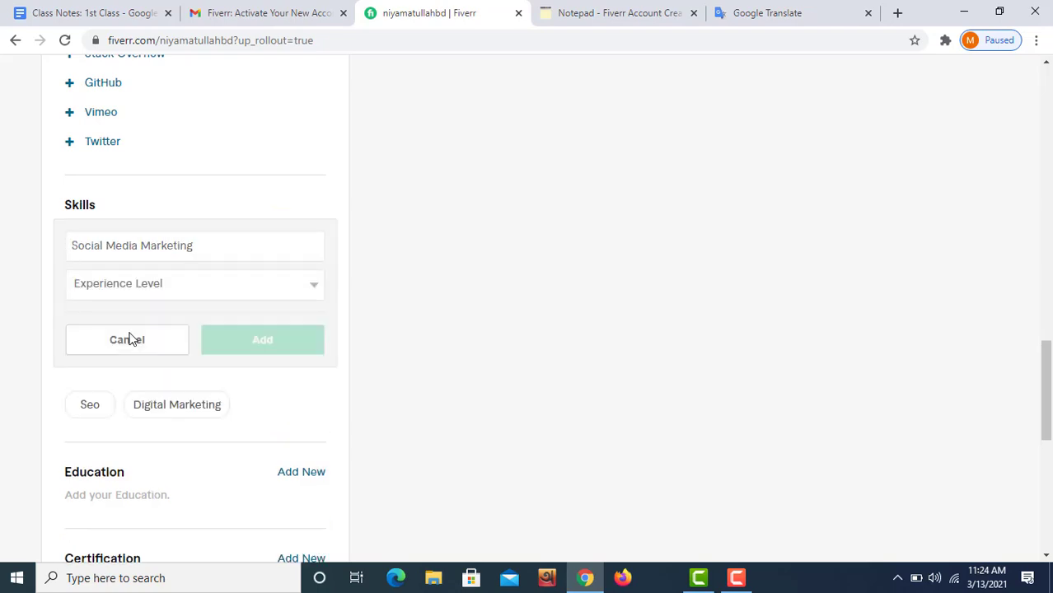
left_click(237, 344)
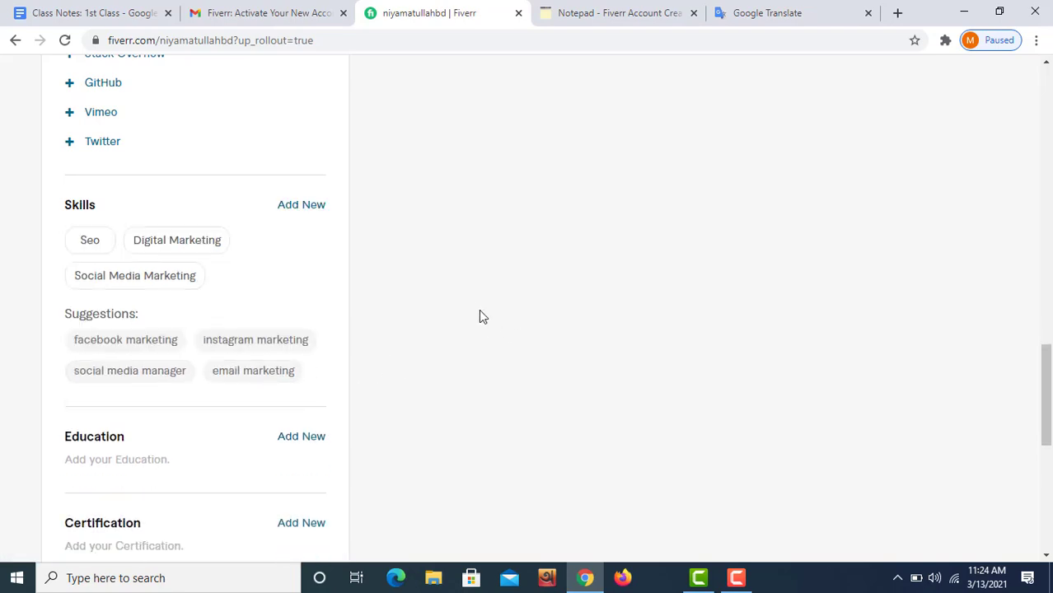
Step: Add the suggested Facebook Marketing and Email Marketing skills, both at Expert level
left_click(128, 343)
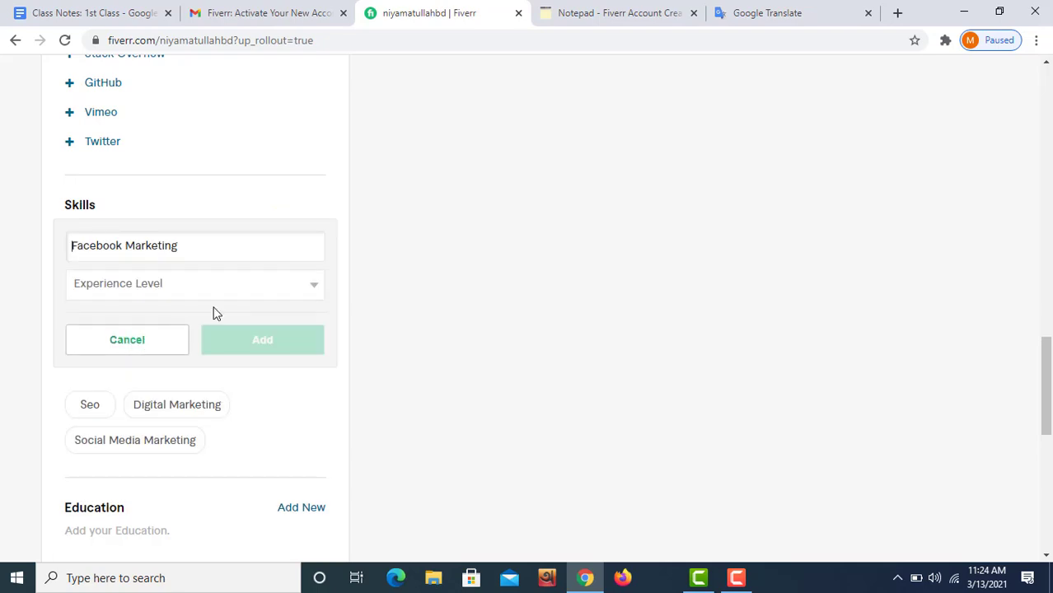
left_click(315, 285)
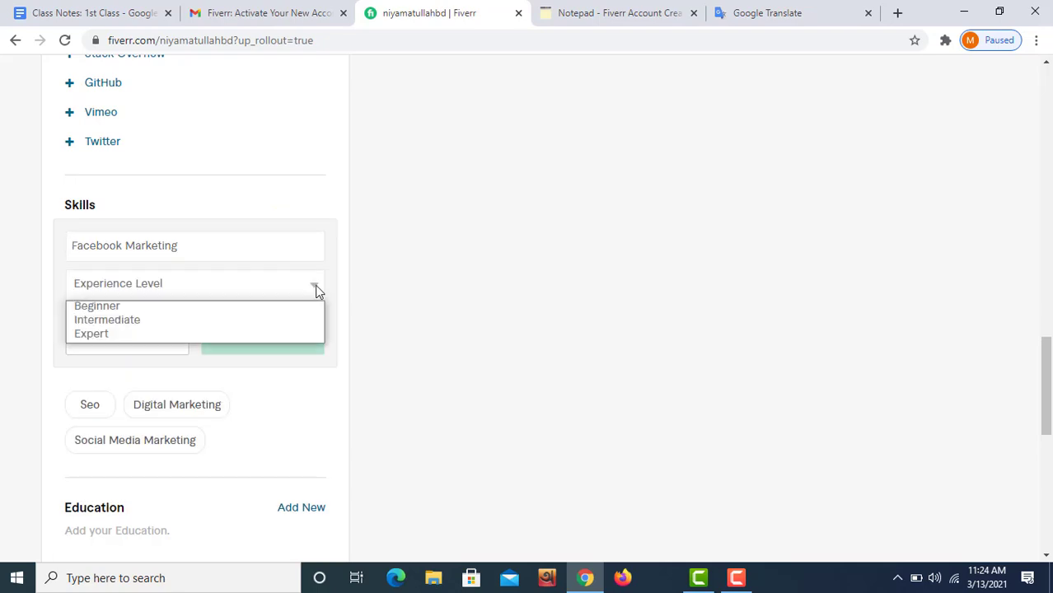
left_click(156, 335)
left_click(235, 343)
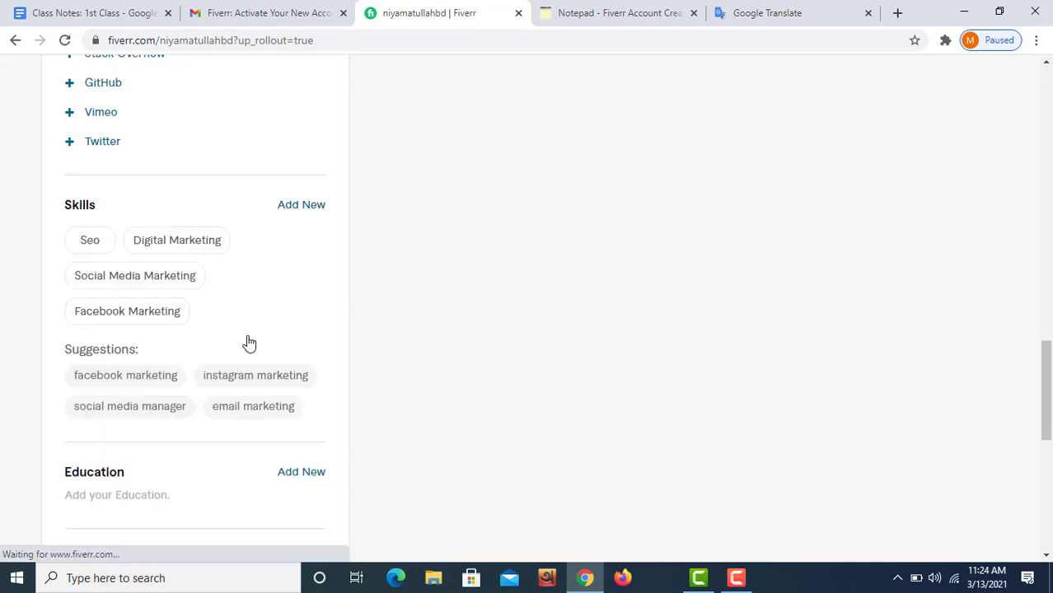
left_click(247, 407)
left_click(308, 288)
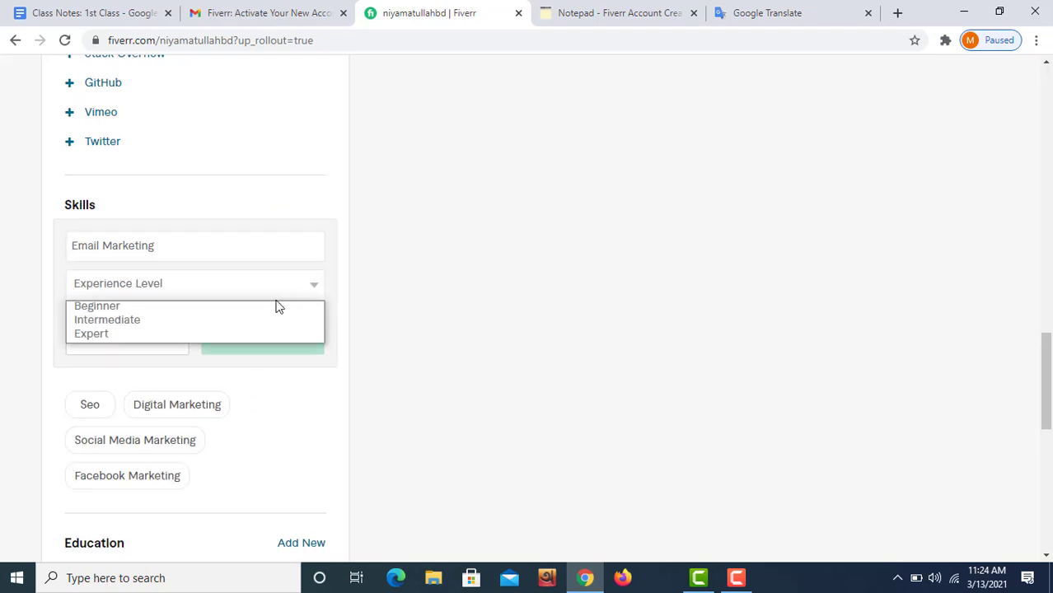
left_click(160, 334)
left_click(251, 344)
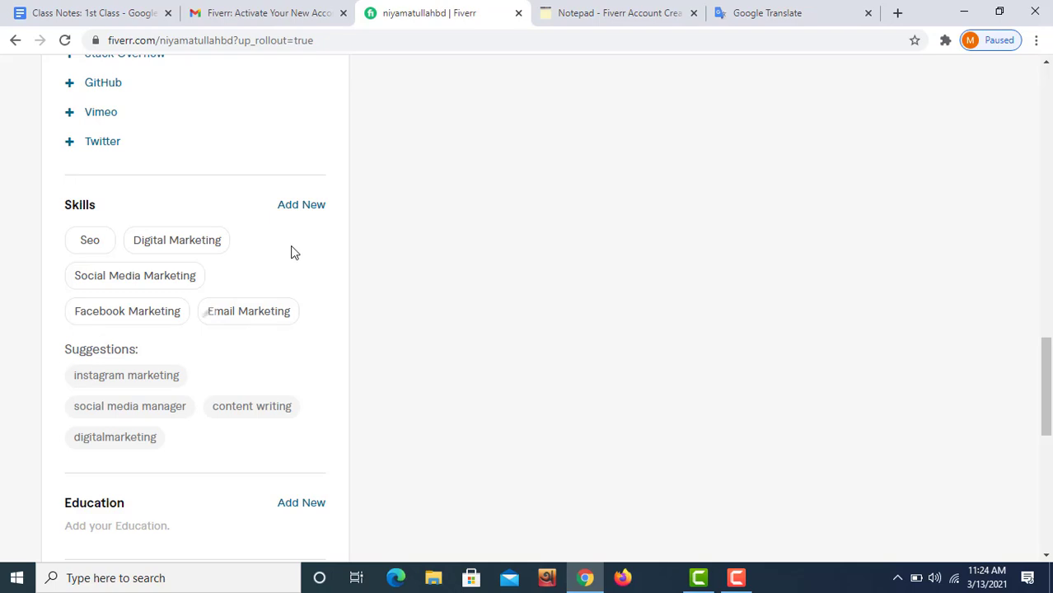
left_click(305, 207)
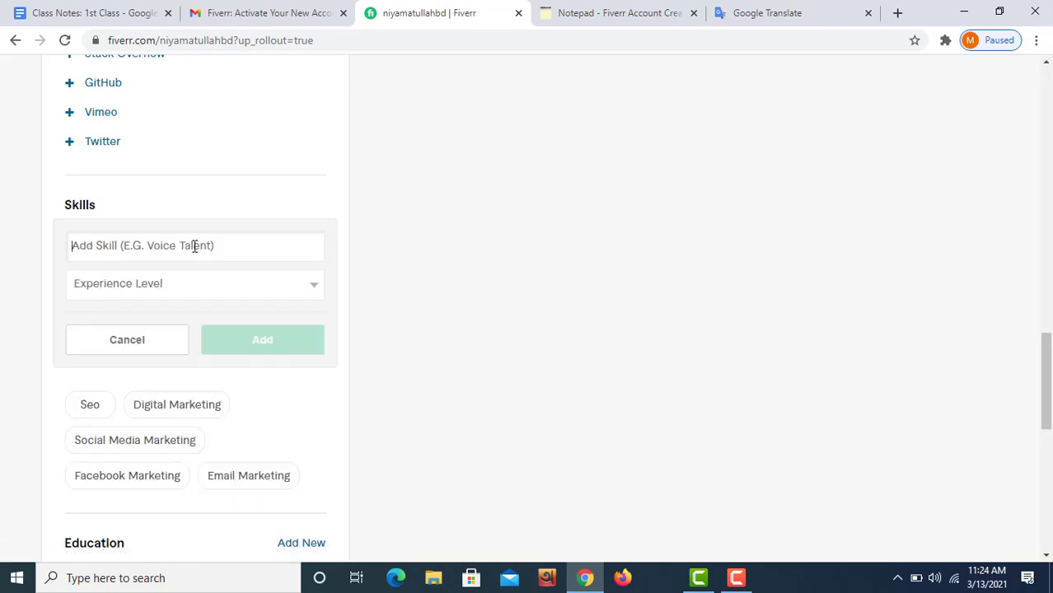
Step: Add Photochop as a profile skill at Intermediate level
type("P")
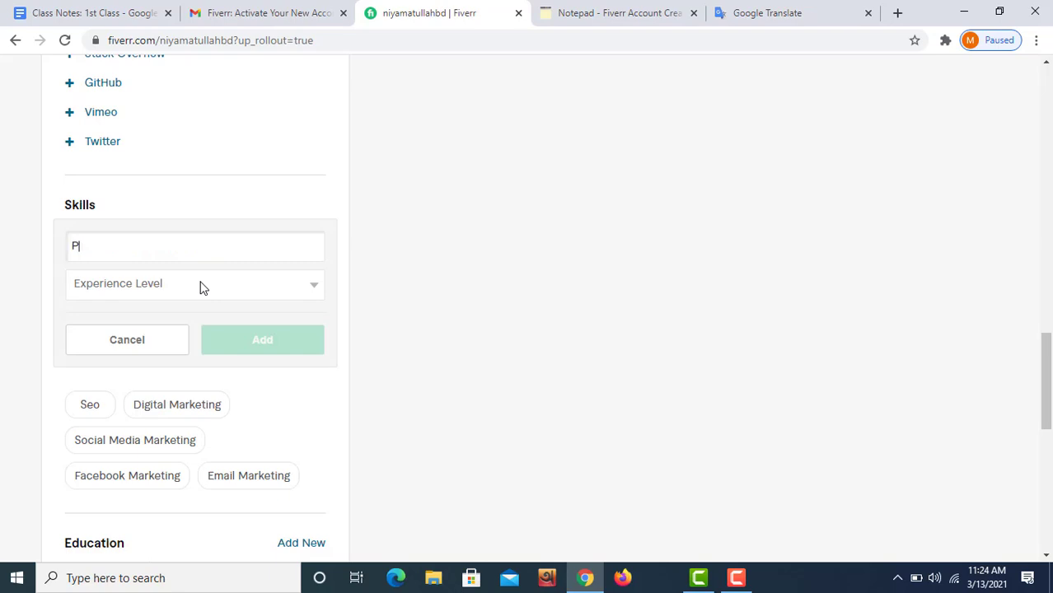
type("ho")
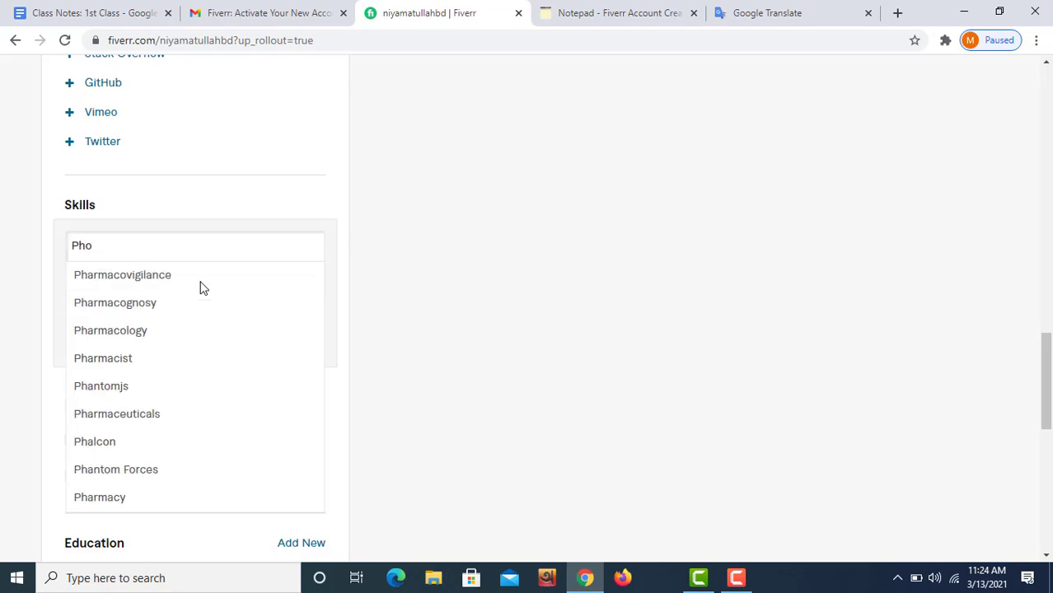
type("t")
type("o")
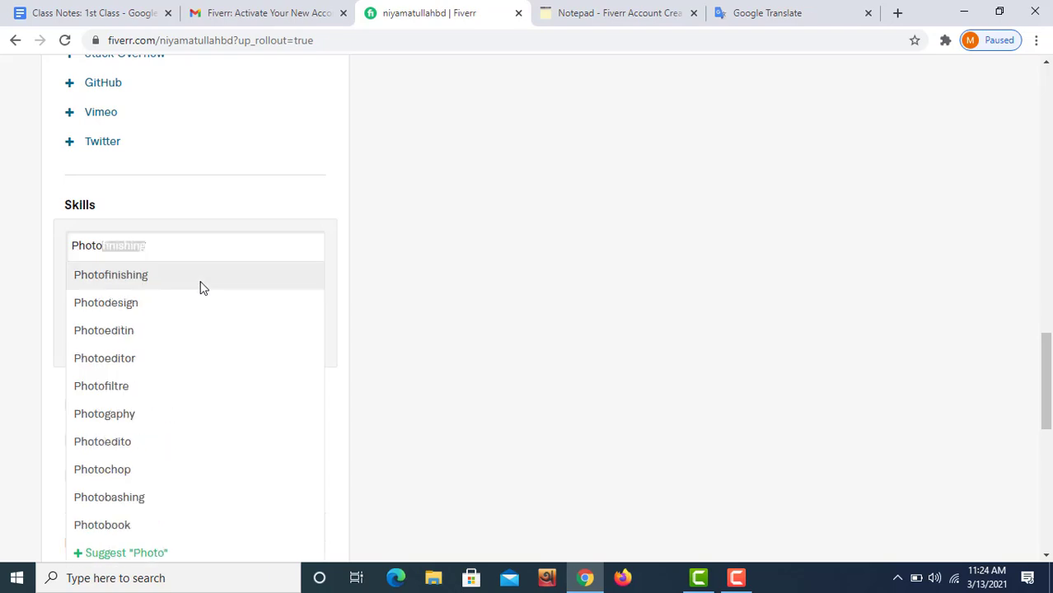
left_click(122, 470)
left_click(312, 290)
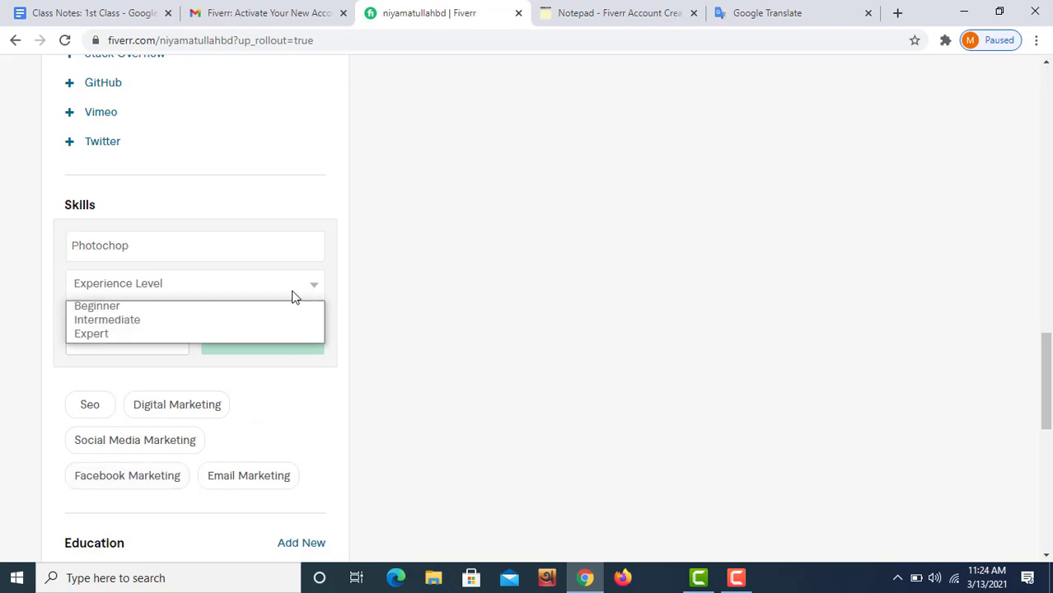
left_click(177, 323)
left_click(265, 343)
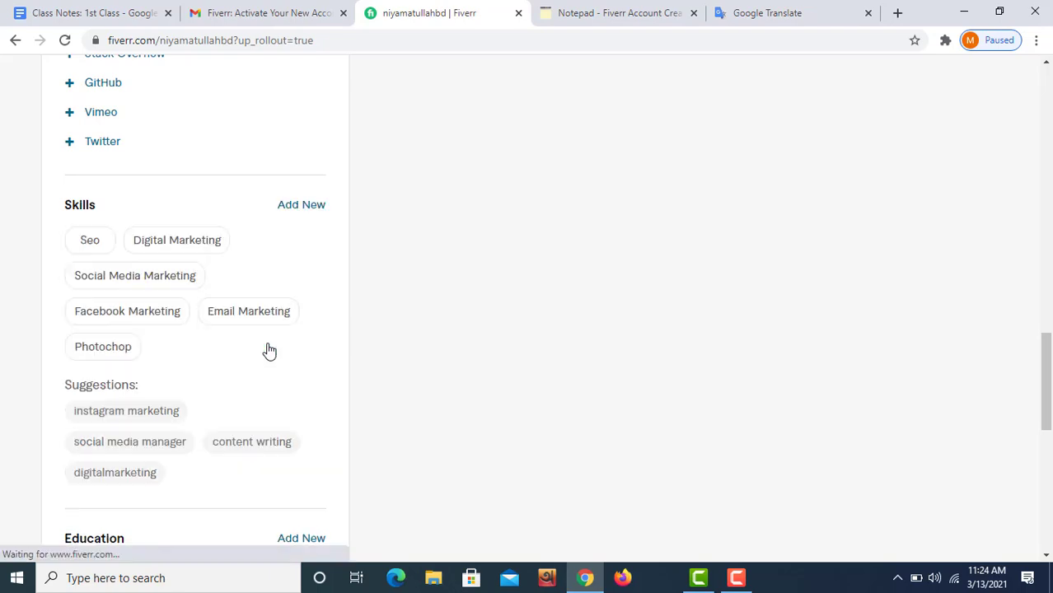
Step: Add Microsoft Excelword as a skill at Intermediate level
left_click(303, 204)
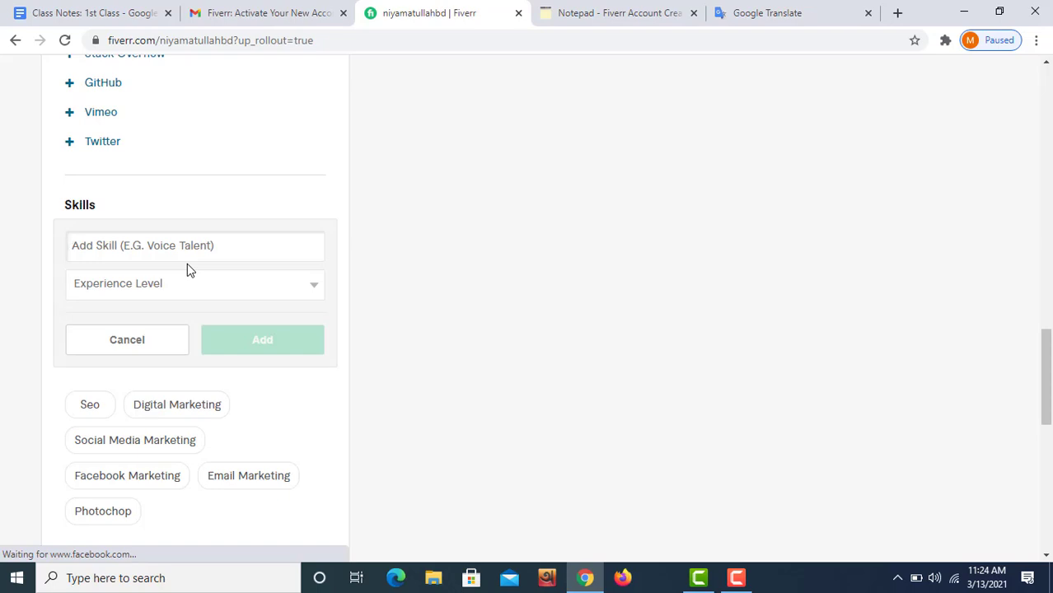
type("Ex")
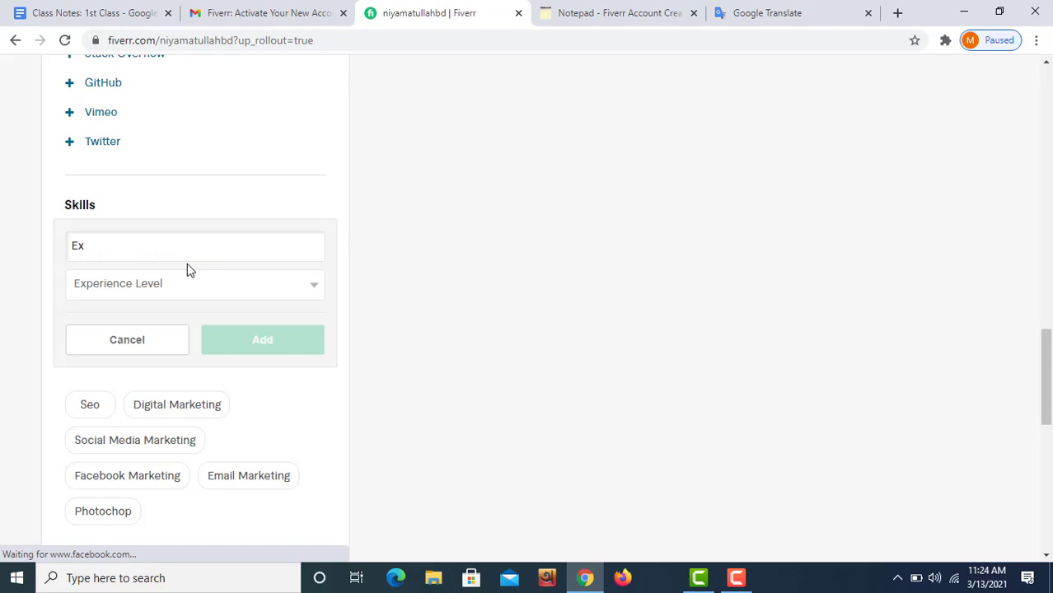
type("cel")
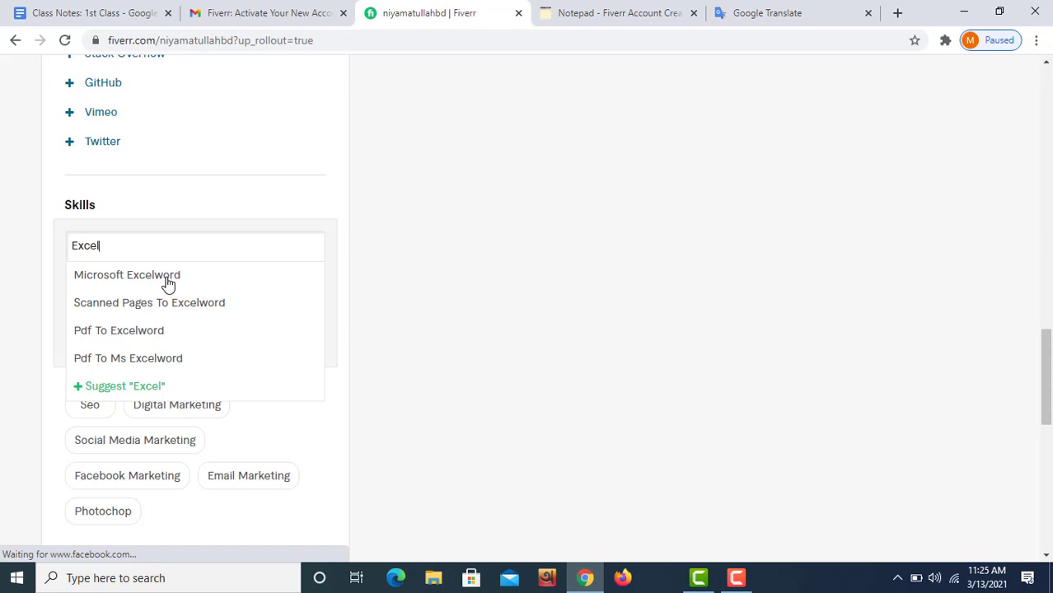
scroll(167, 282, "down", 1)
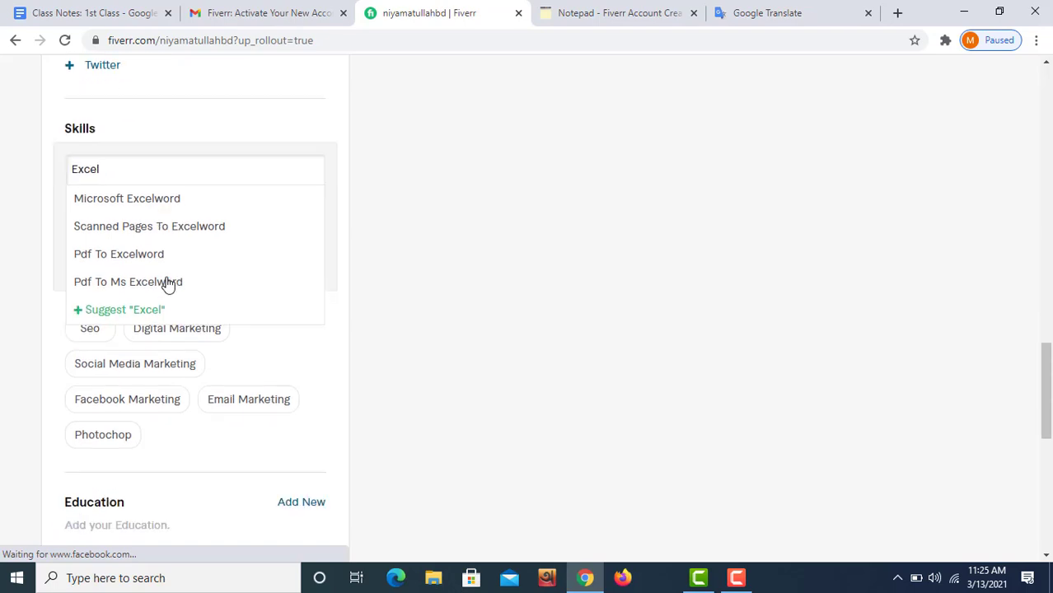
left_click(152, 209)
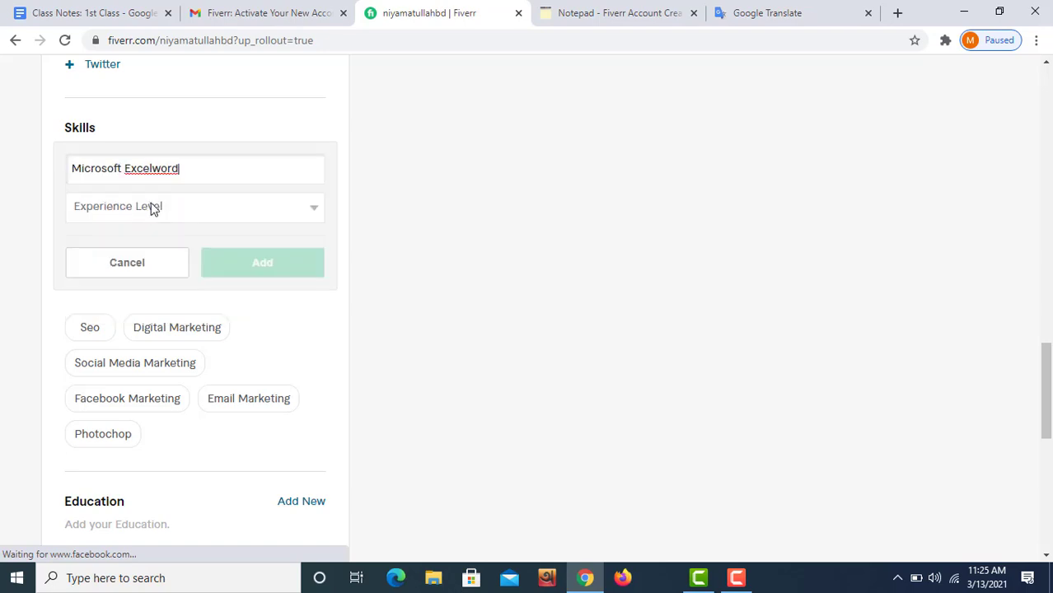
left_click(310, 207)
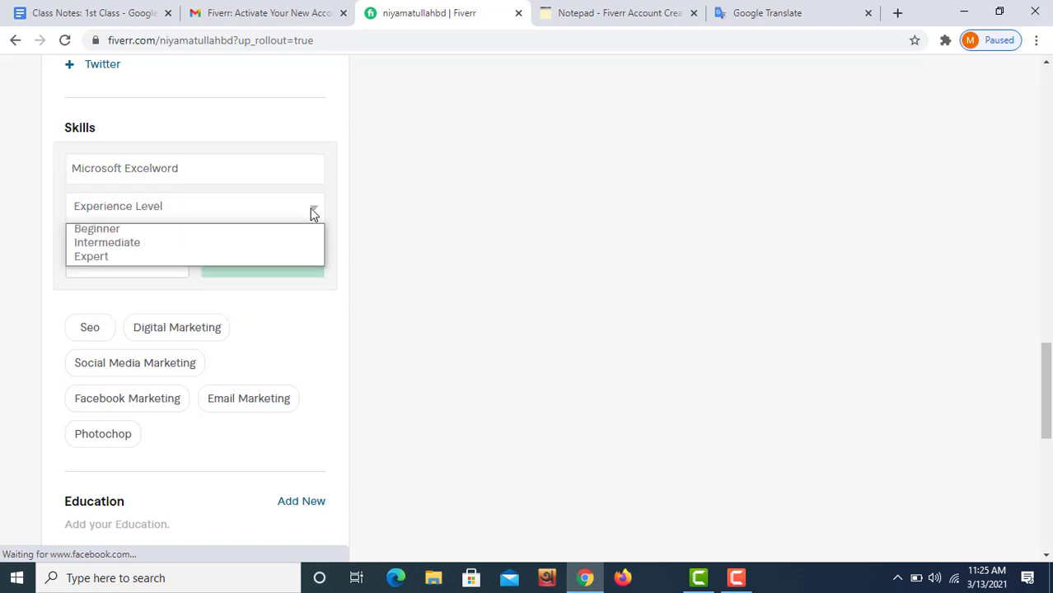
left_click(147, 239)
left_click(279, 263)
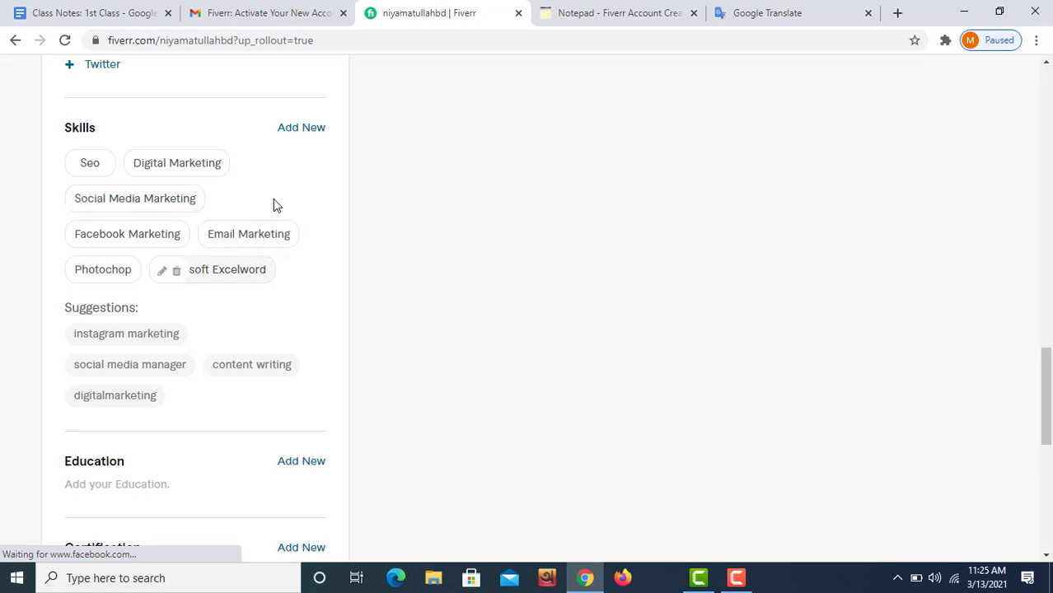
Step: Add Graphics Design as a skill at Intermediate level
left_click(300, 128)
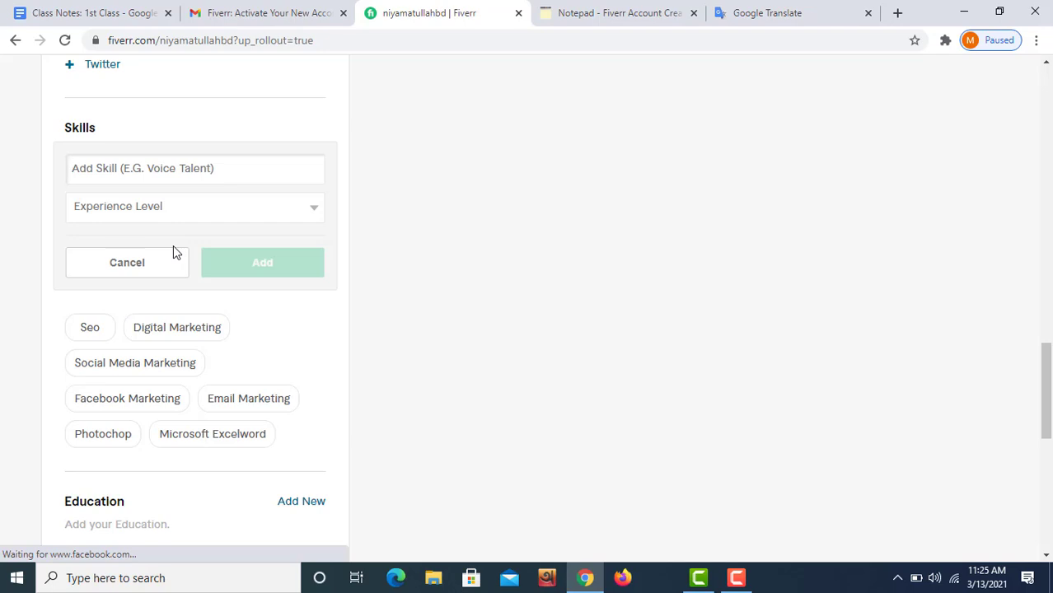
type("Log")
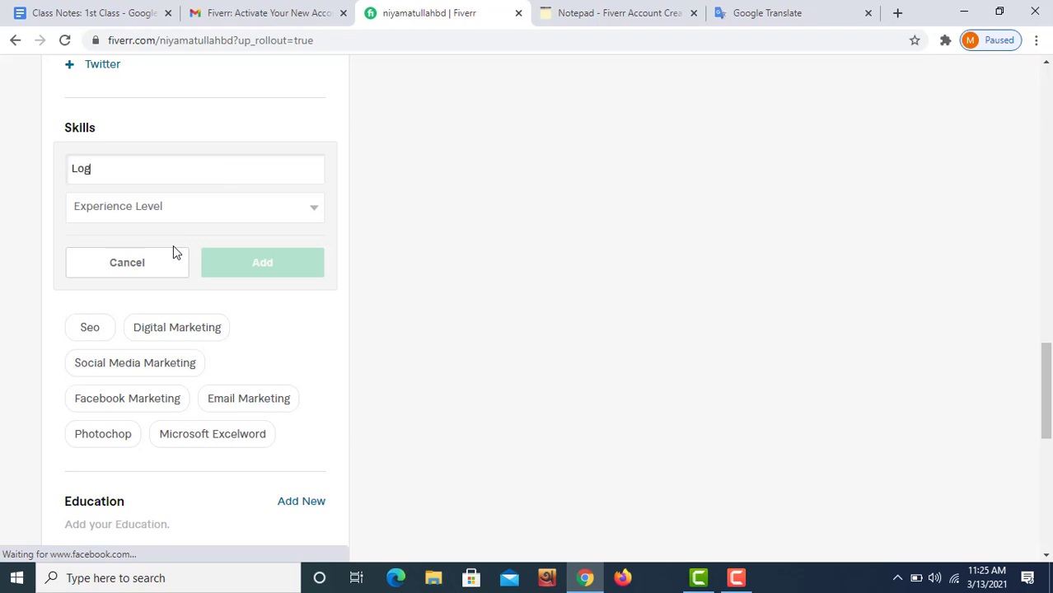
key("BackSpace")
key("BackSpace")
key("BackSpace")
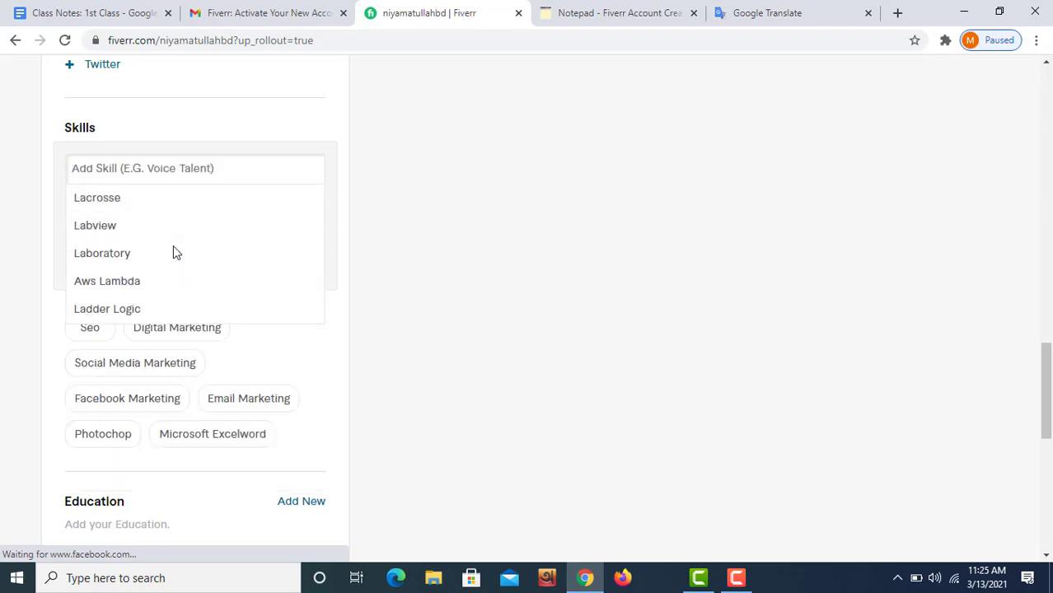
type("Graphic")
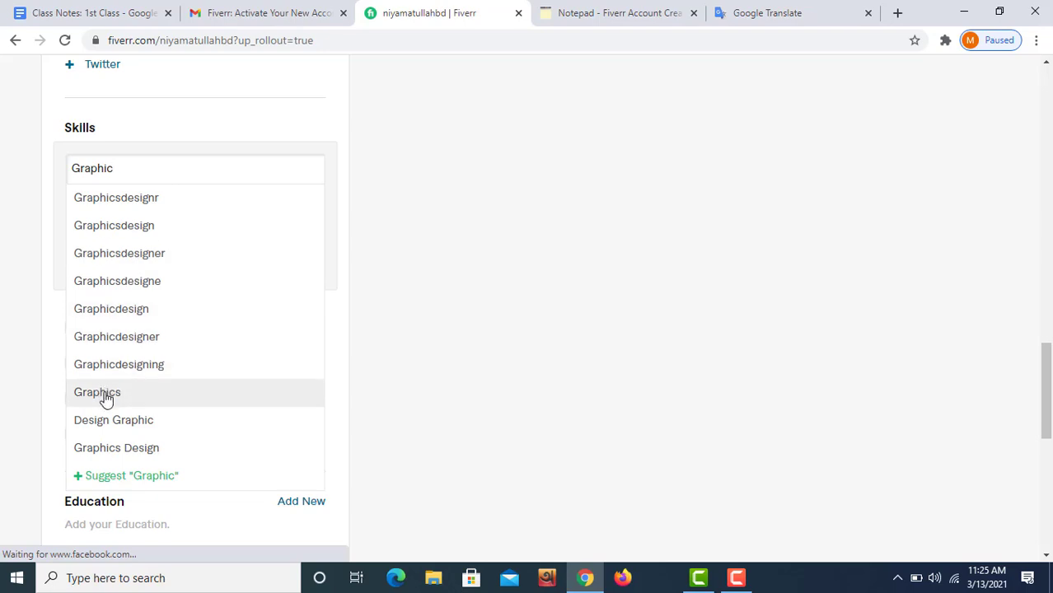
left_click(119, 450)
left_click(303, 209)
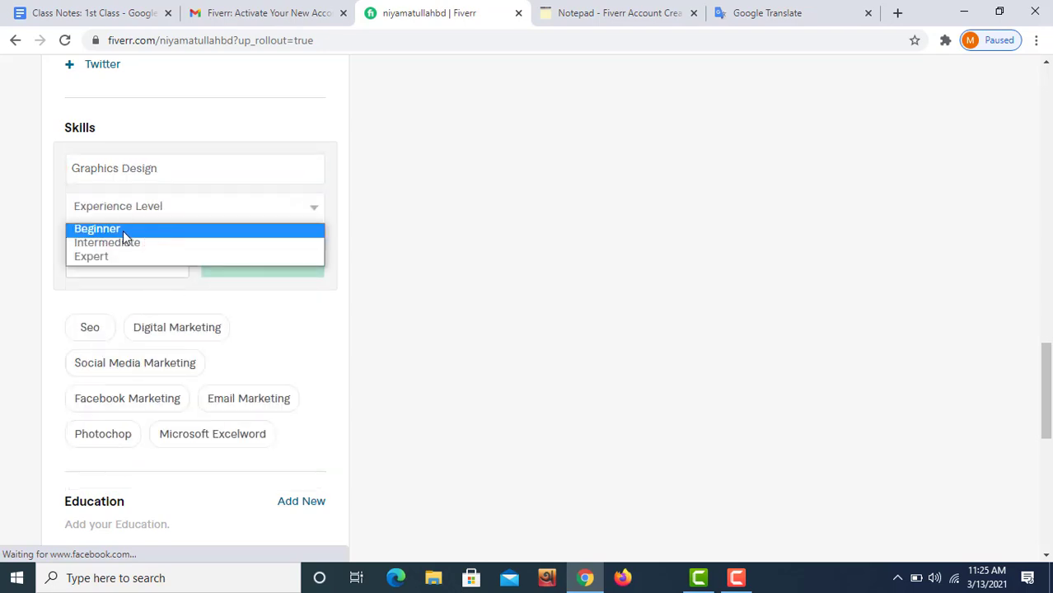
left_click(118, 244)
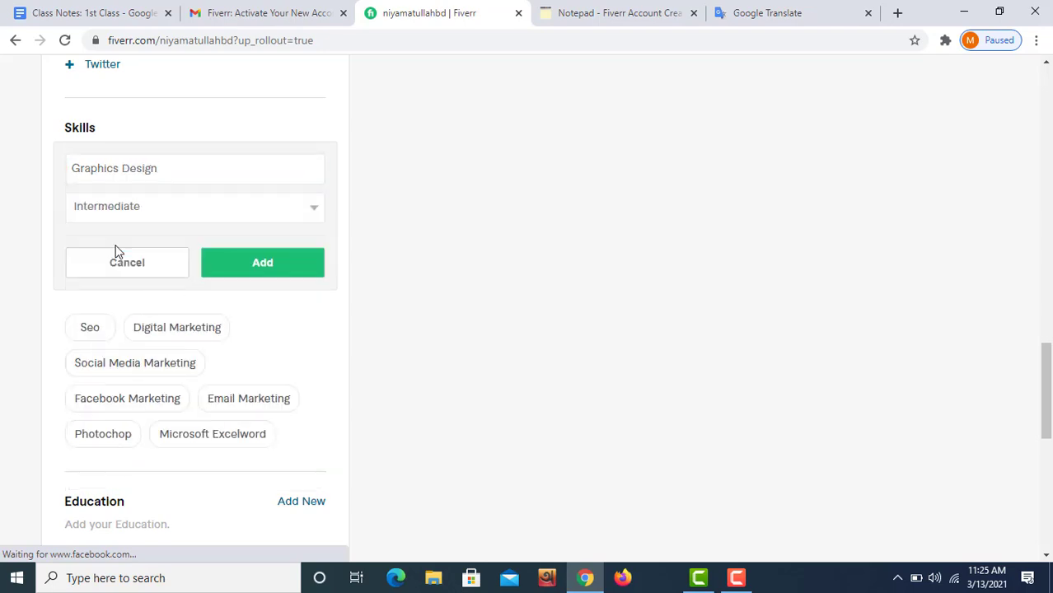
left_click(256, 261)
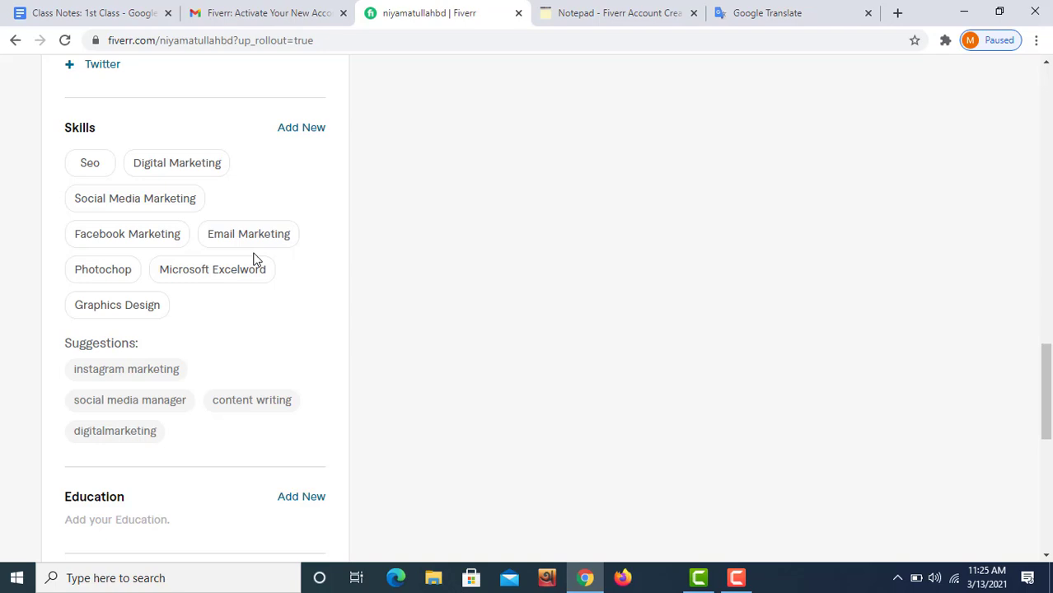
left_click(303, 129)
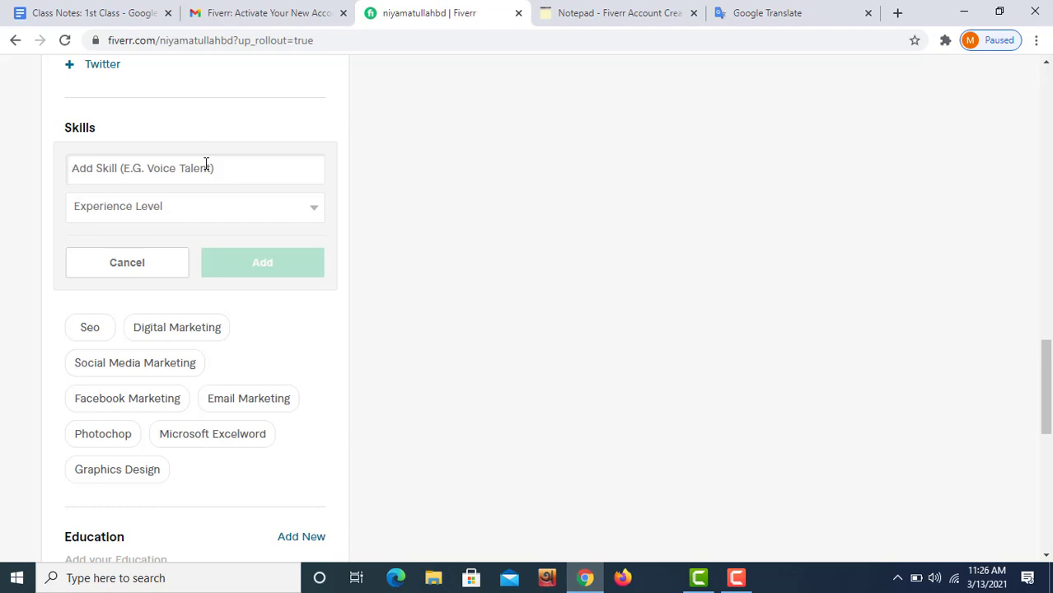
Step: Add Dataentrycopy Paste as a skill at Intermediate level, replacing the mistyped 'Com' entry
type("Com")
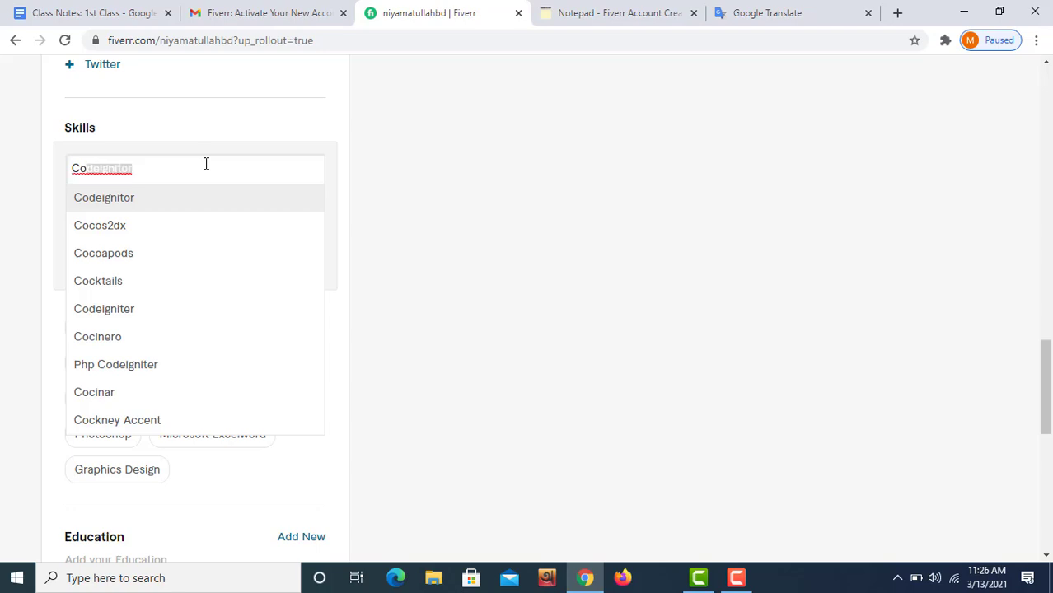
key("BackSpace")
key("BackSpace")
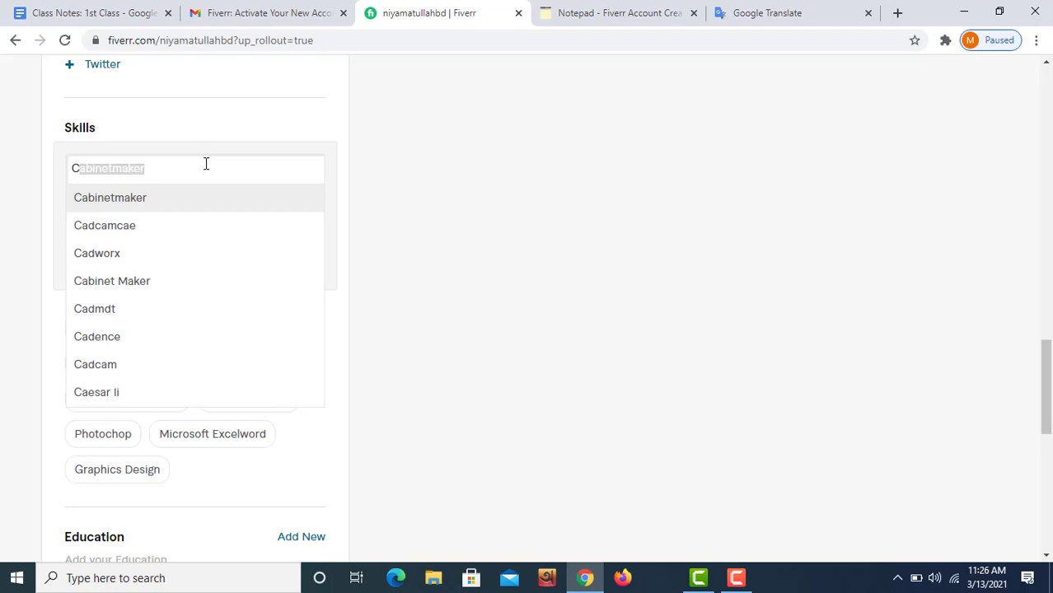
key("BackSpace")
key("BackSpace")
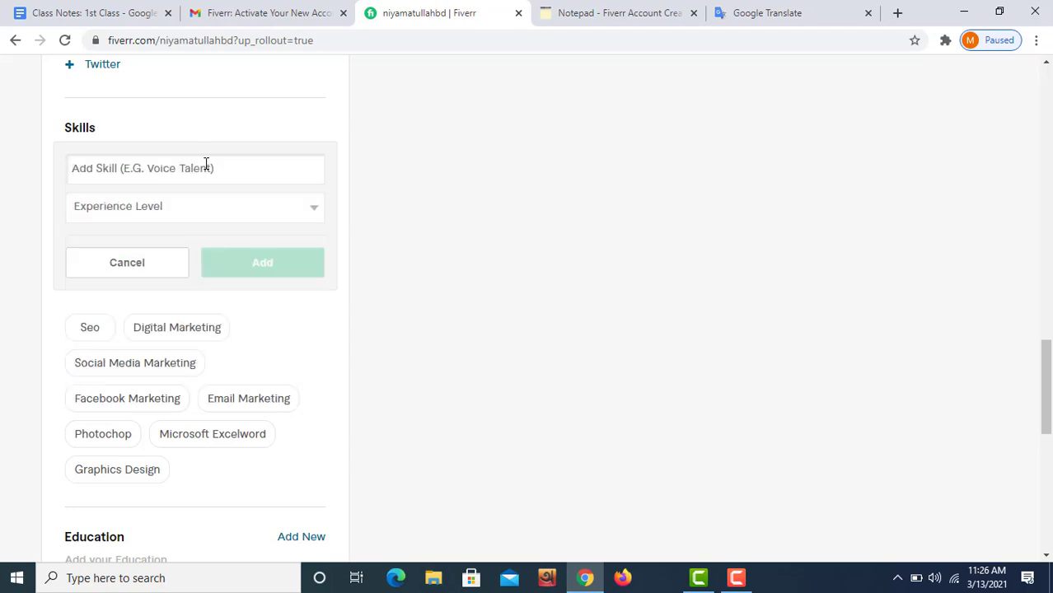
type("Data")
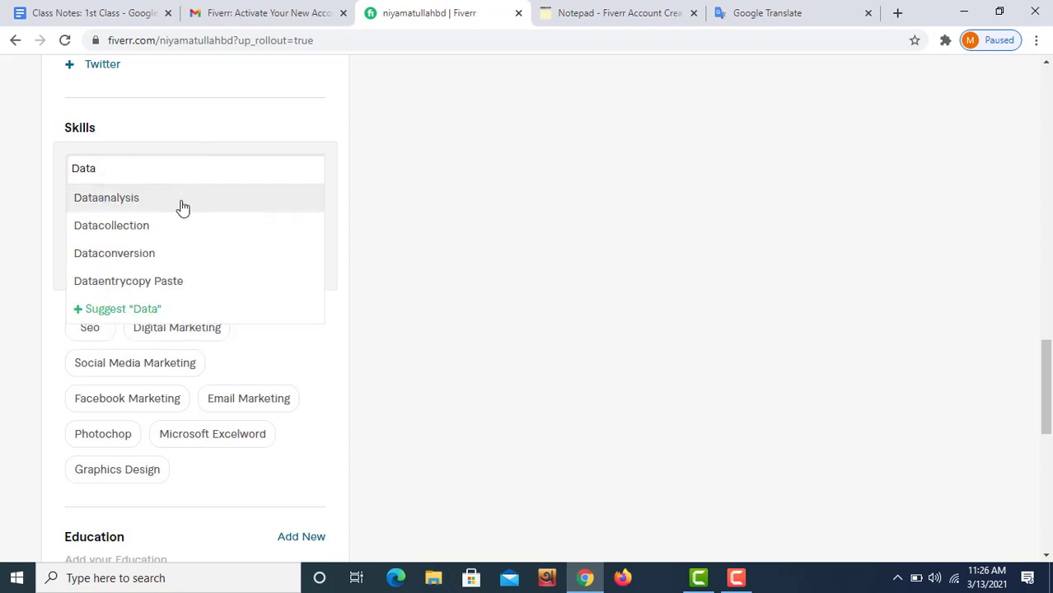
scroll(202, 244, "down", 2)
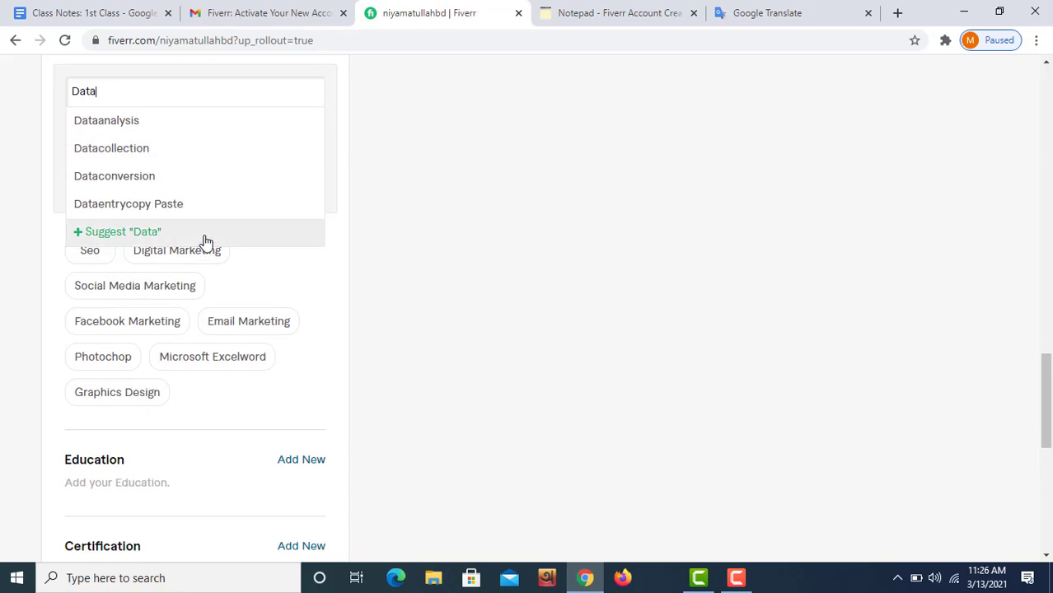
left_click(169, 206)
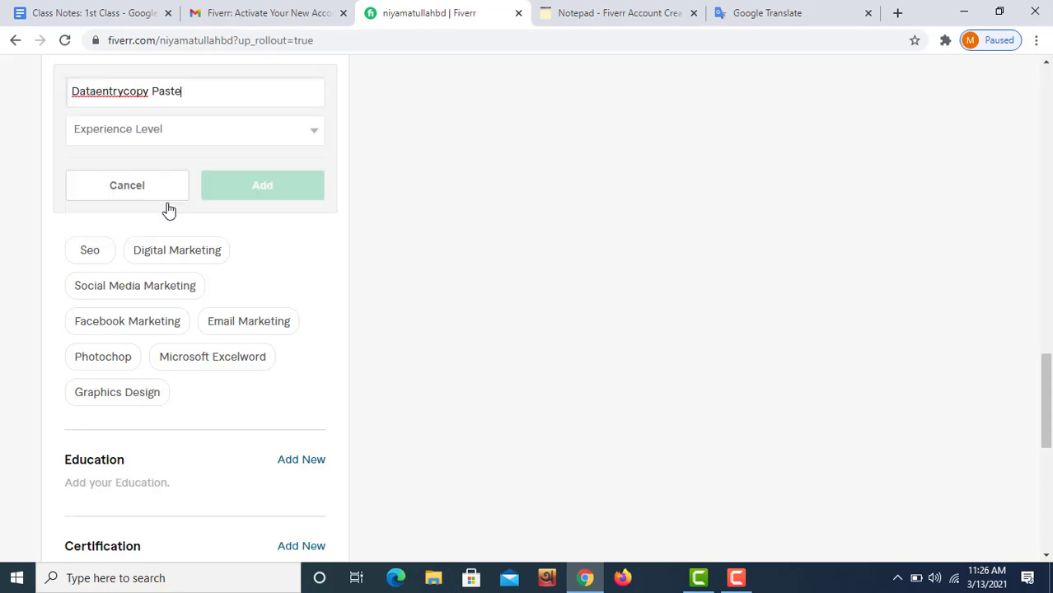
left_click(313, 138)
left_click(178, 167)
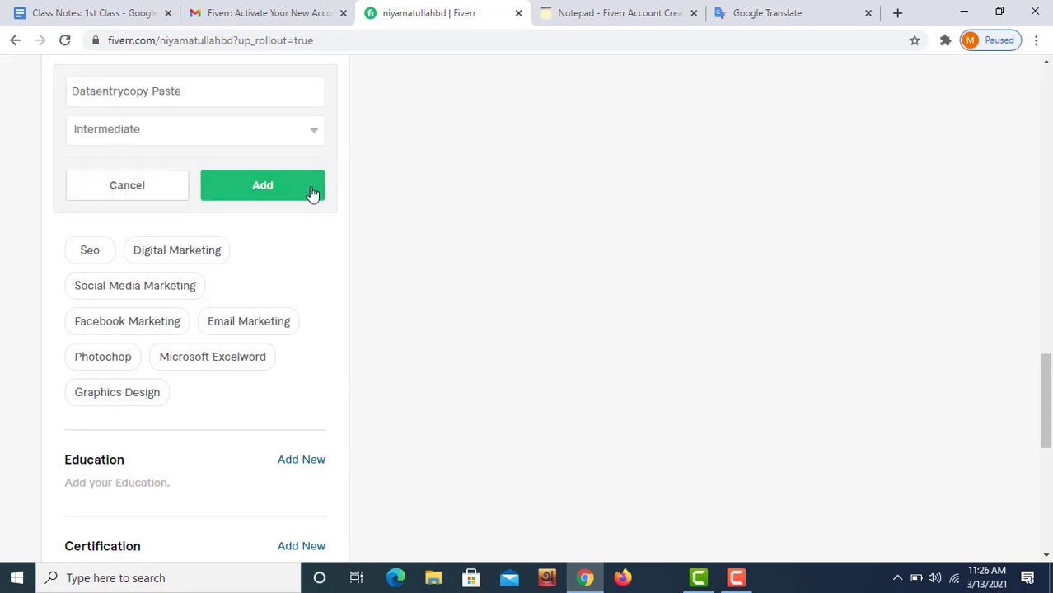
left_click(278, 189)
scroll(232, 261, "up", 4)
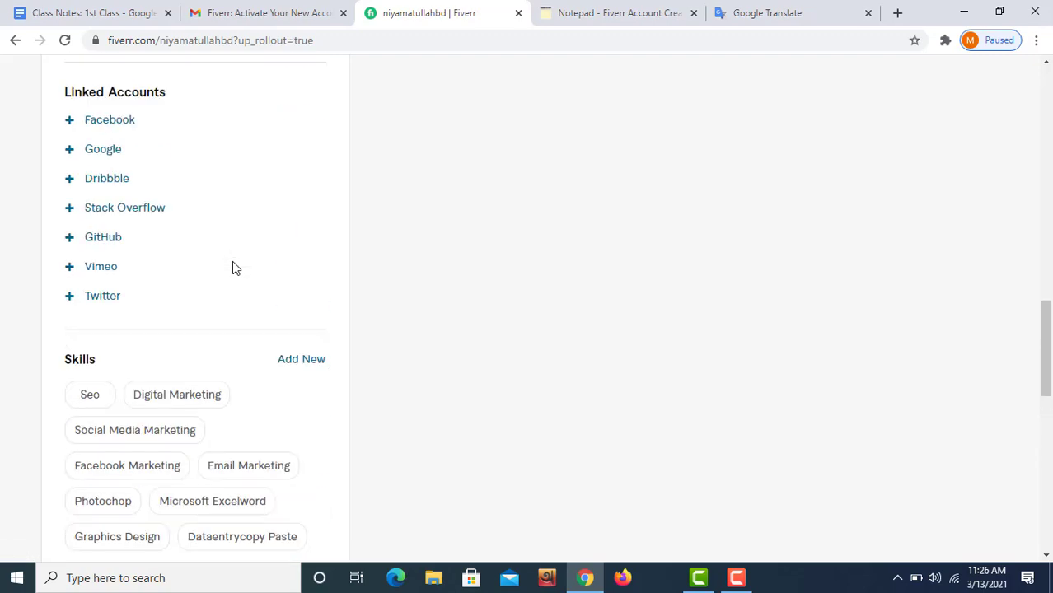
scroll(188, 296, "down", 4)
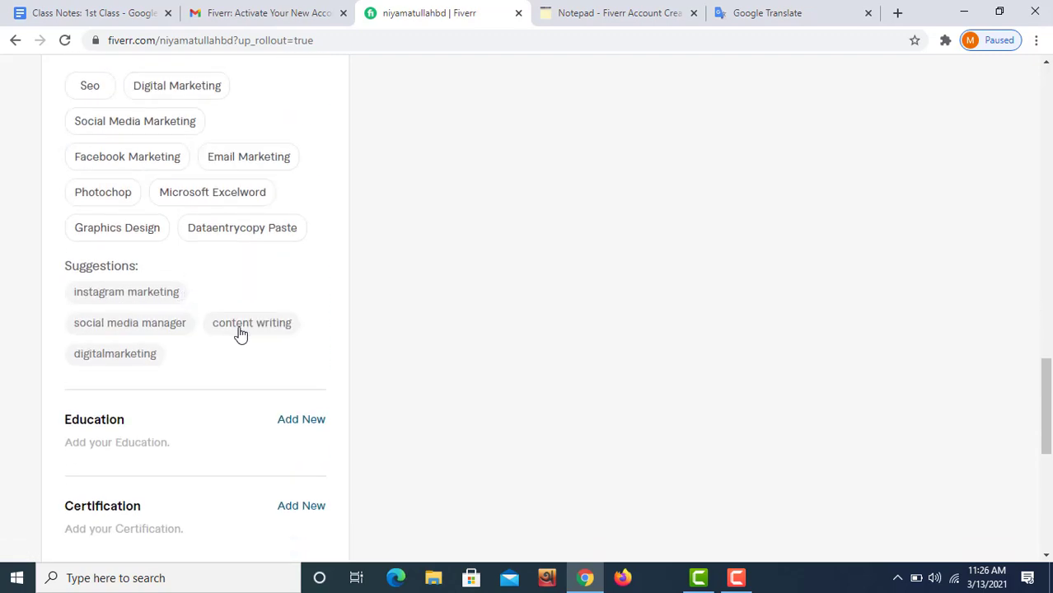
scroll(247, 305, "up", 4)
Step: Add Youtube, found by typing 'Yout', as a skill at Intermediate level
left_click(303, 365)
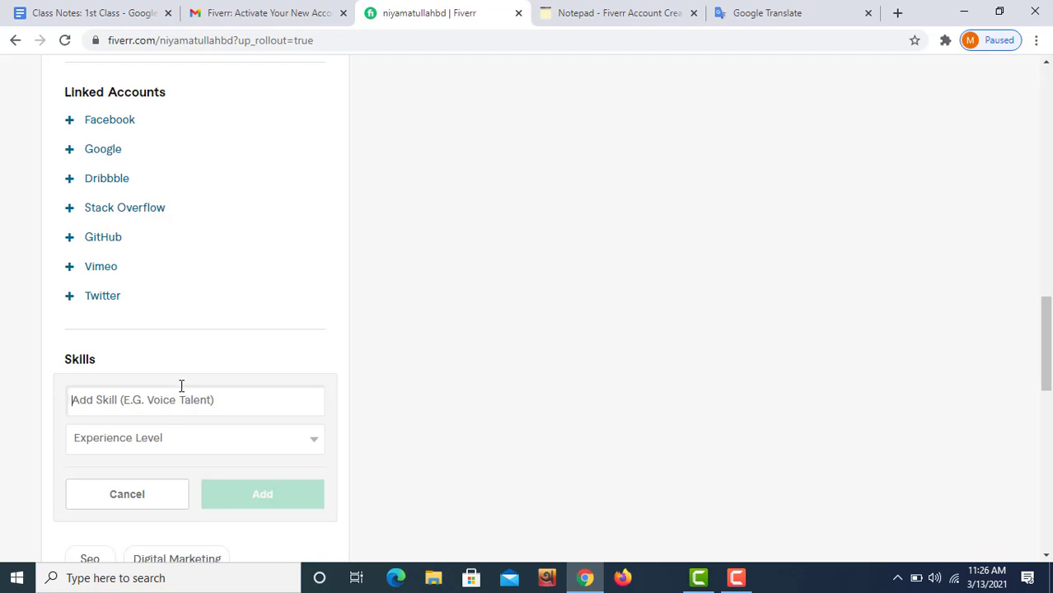
type("Yout")
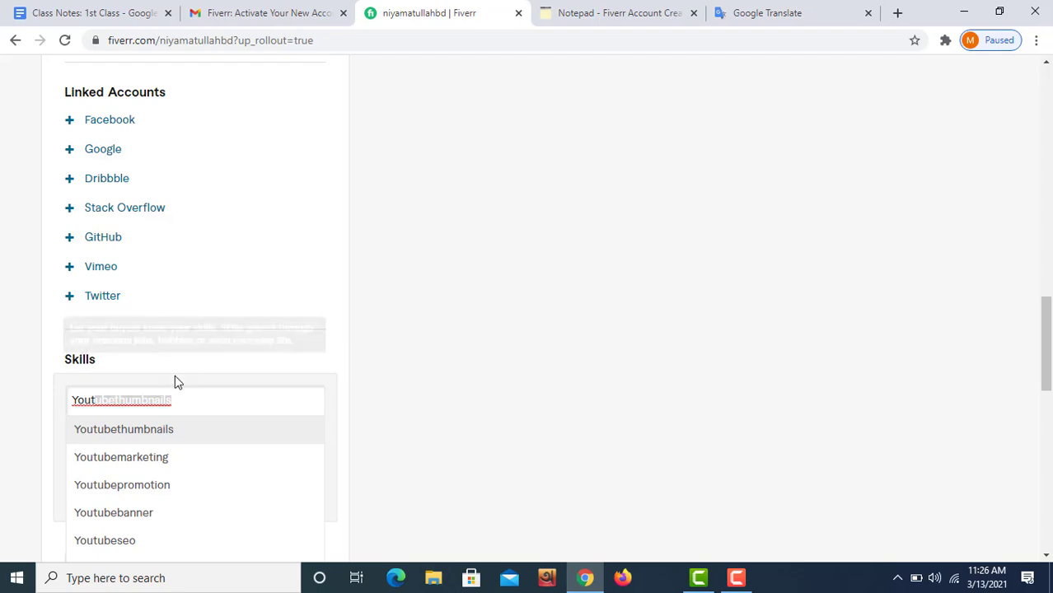
scroll(182, 402, "down", 1)
scroll(183, 407, "down", 1)
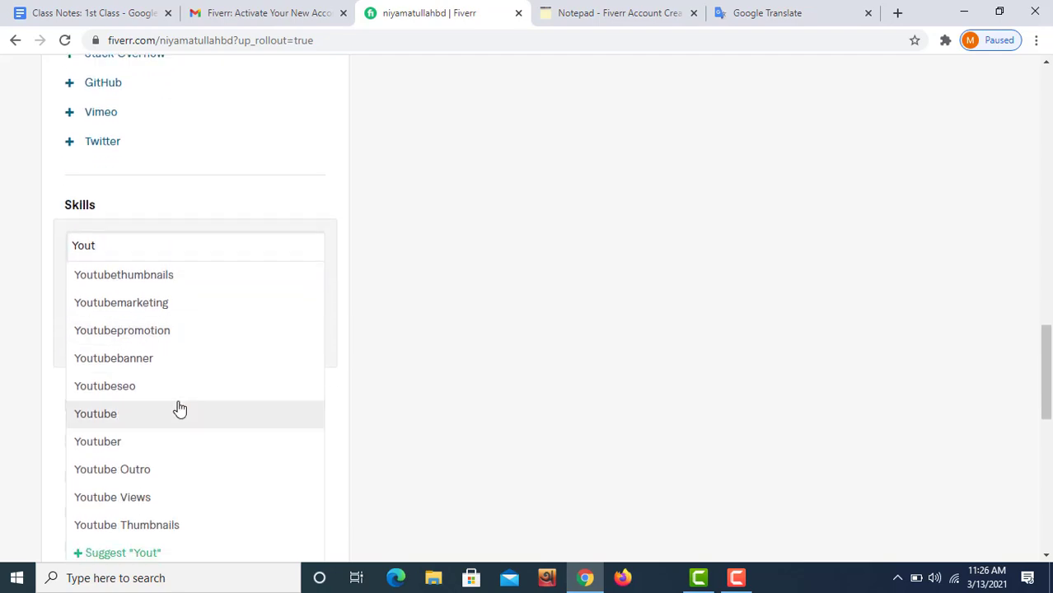
left_click(128, 420)
left_click(176, 290)
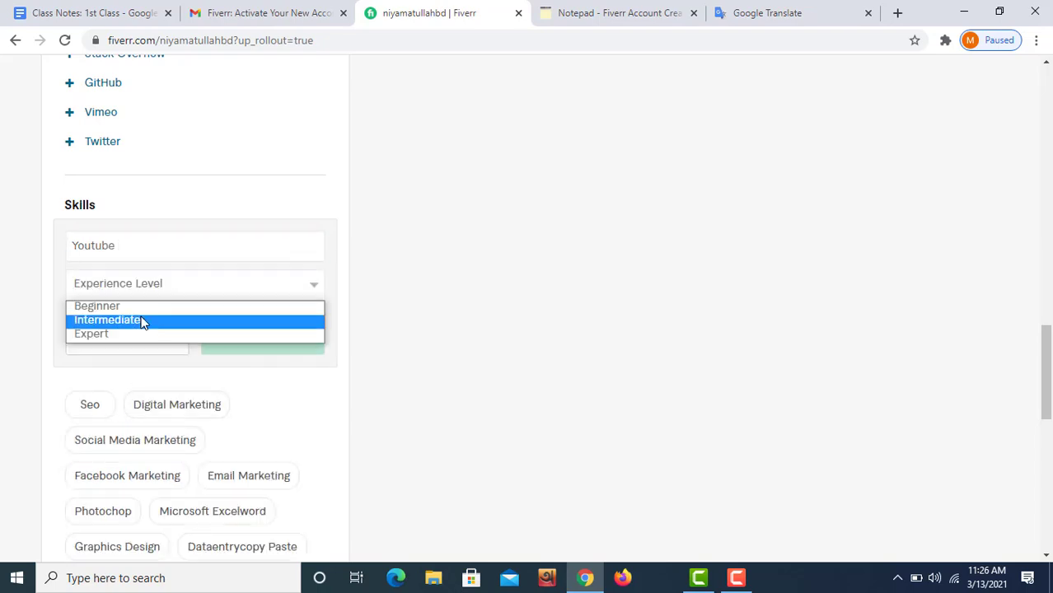
left_click(141, 319)
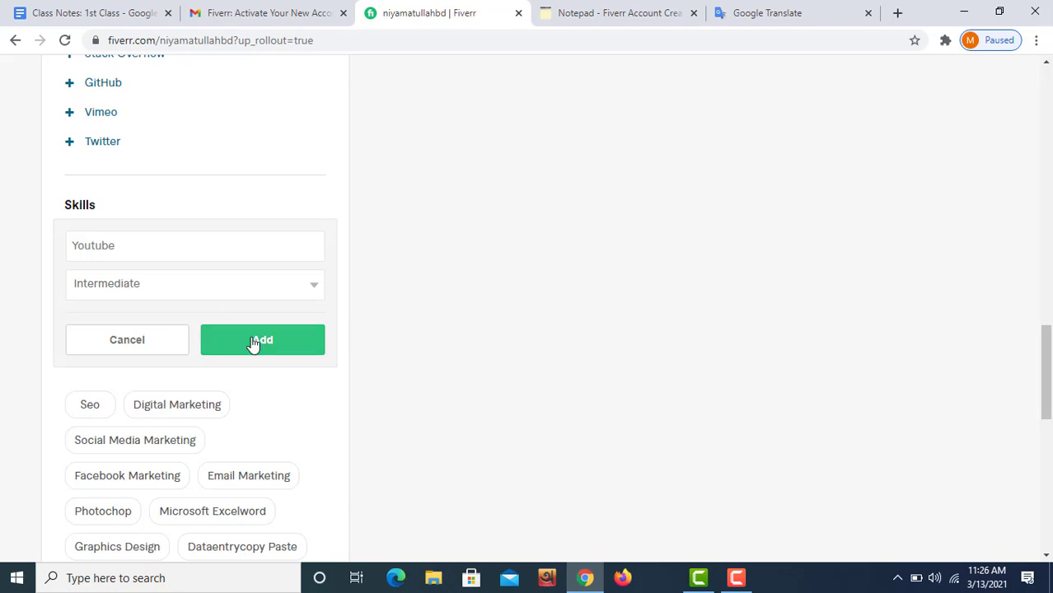
left_click(254, 342)
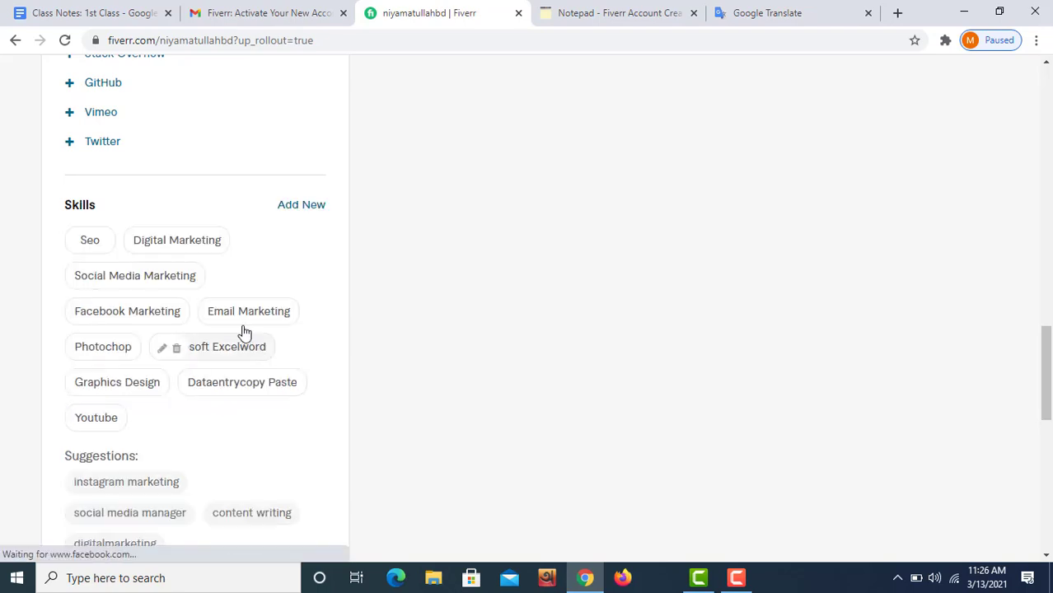
left_click(285, 206)
Step: Add Videoeditng as a skill at Intermediate level, then review the skills list
left_click(144, 233)
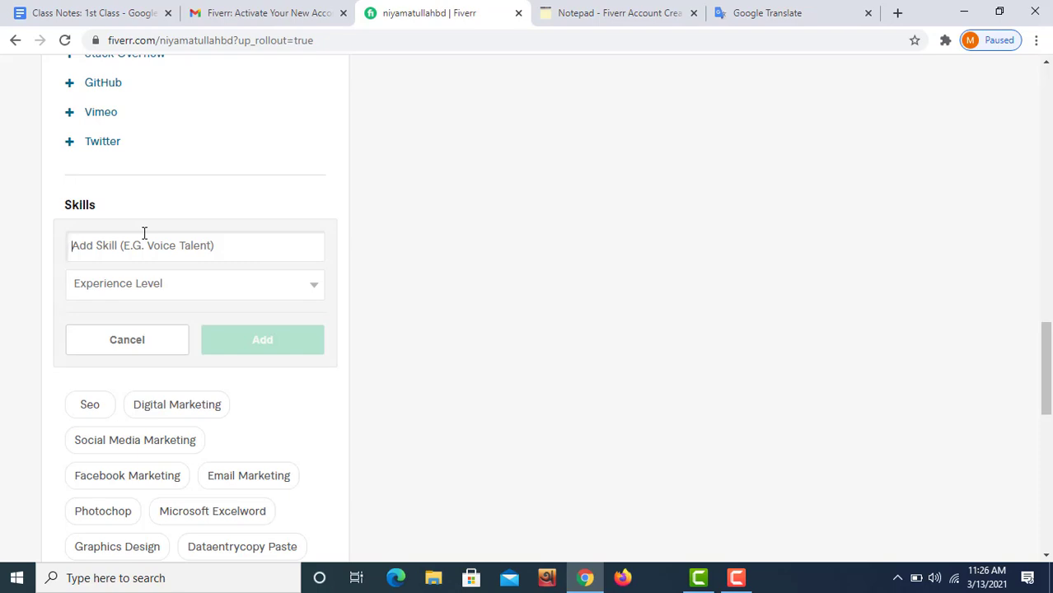
type("V")
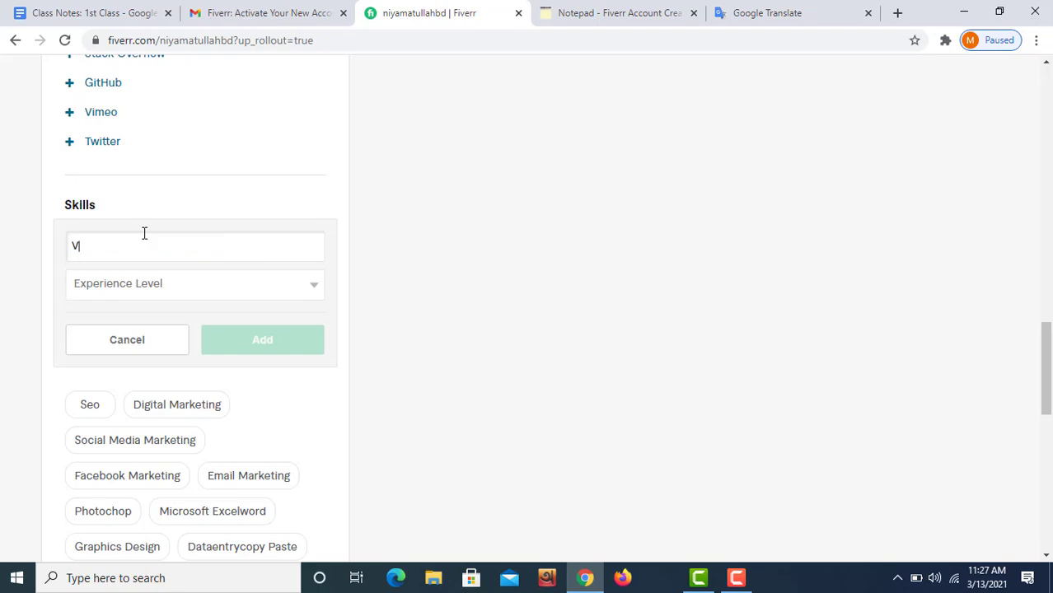
type("id")
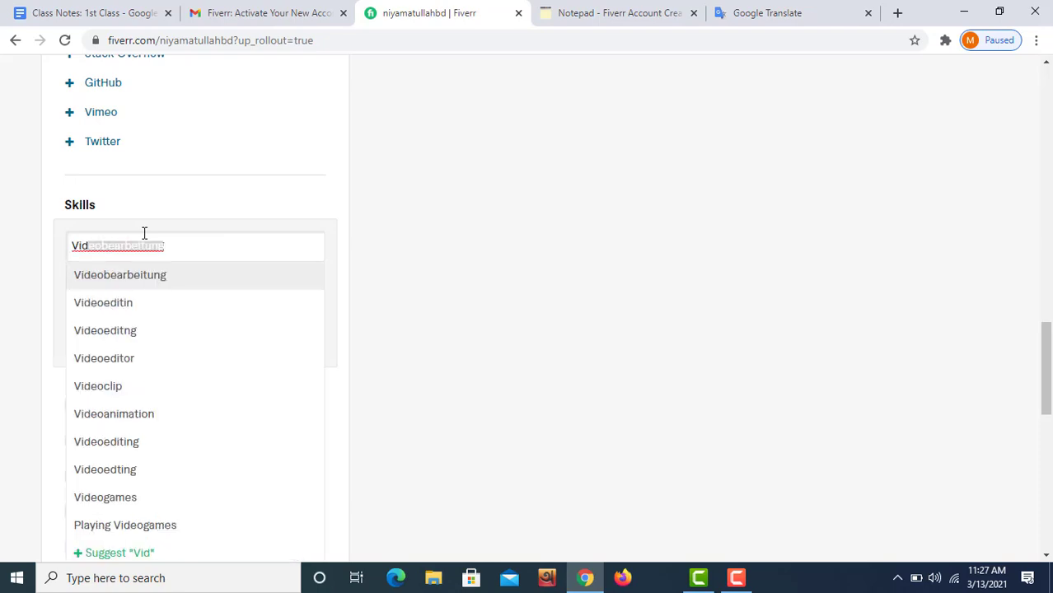
type("eo")
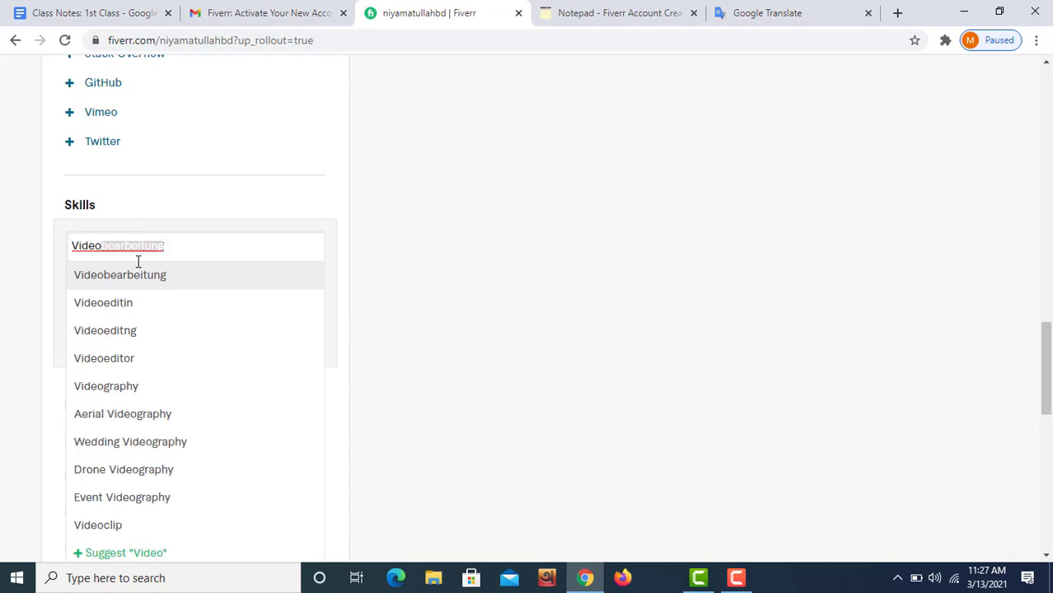
left_click(131, 331)
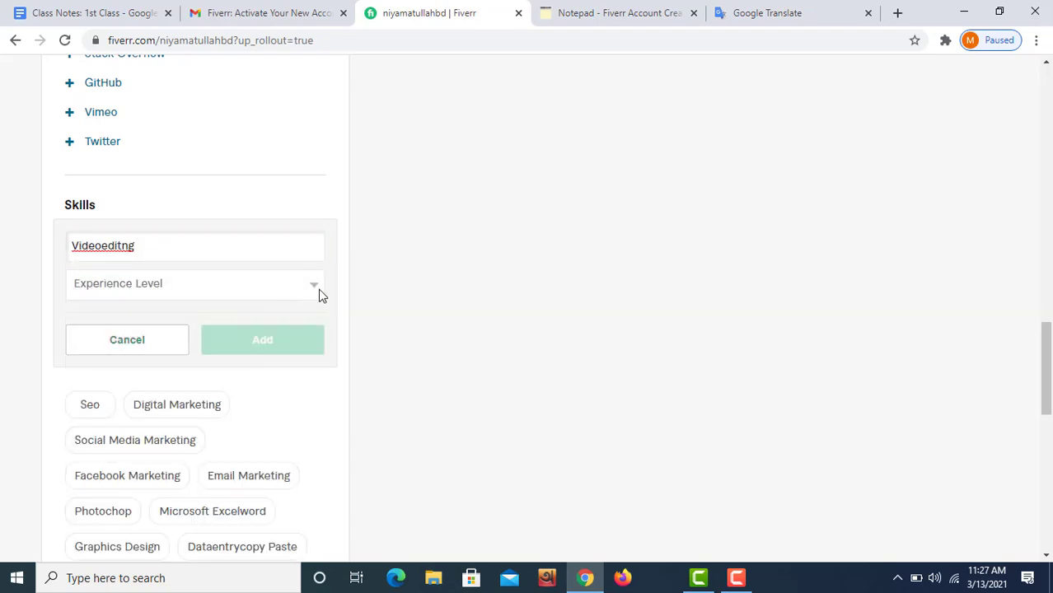
left_click(317, 292)
left_click(168, 320)
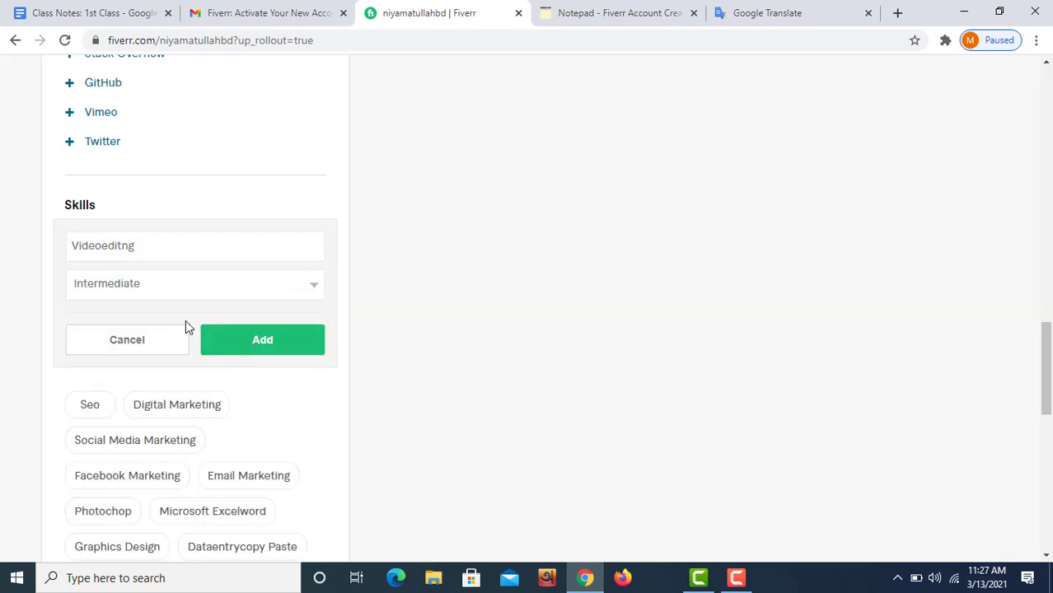
left_click(242, 347)
scroll(265, 330, "down", 3)
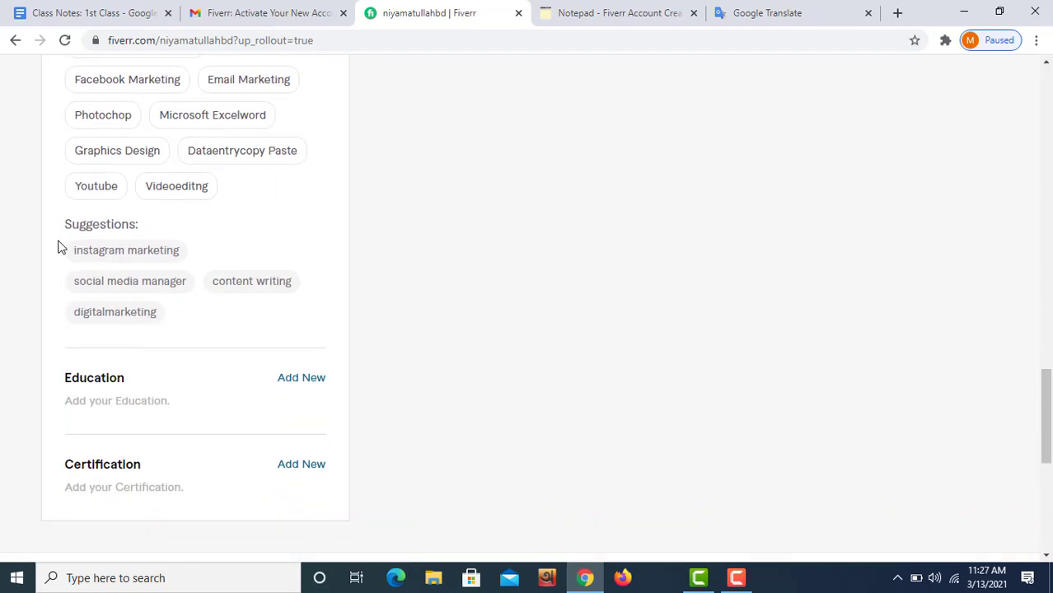
scroll(172, 202, "up", 5)
scroll(171, 202, "down", 4)
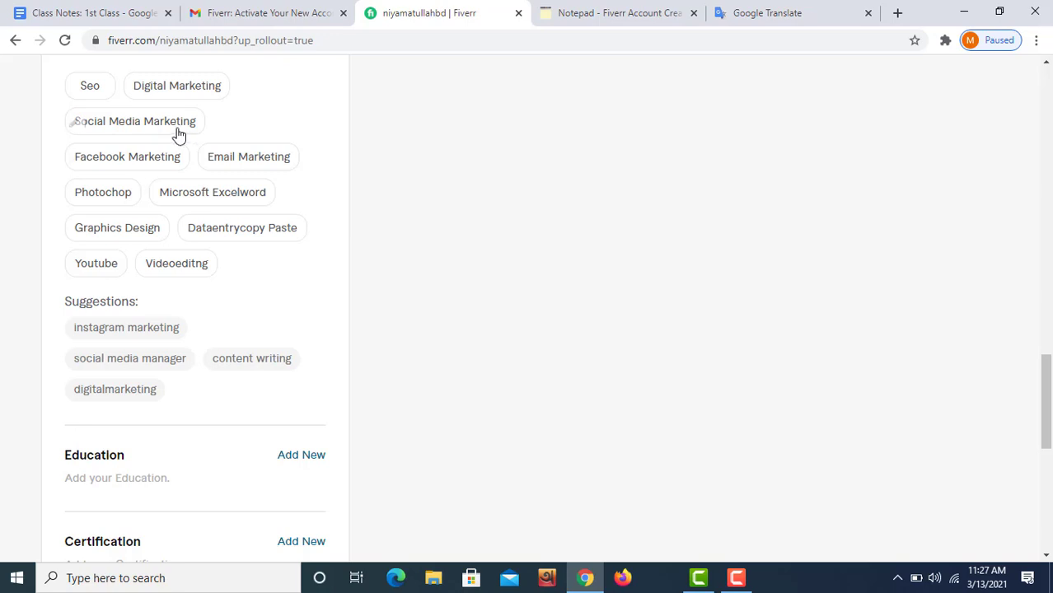
scroll(191, 181, "up", 2)
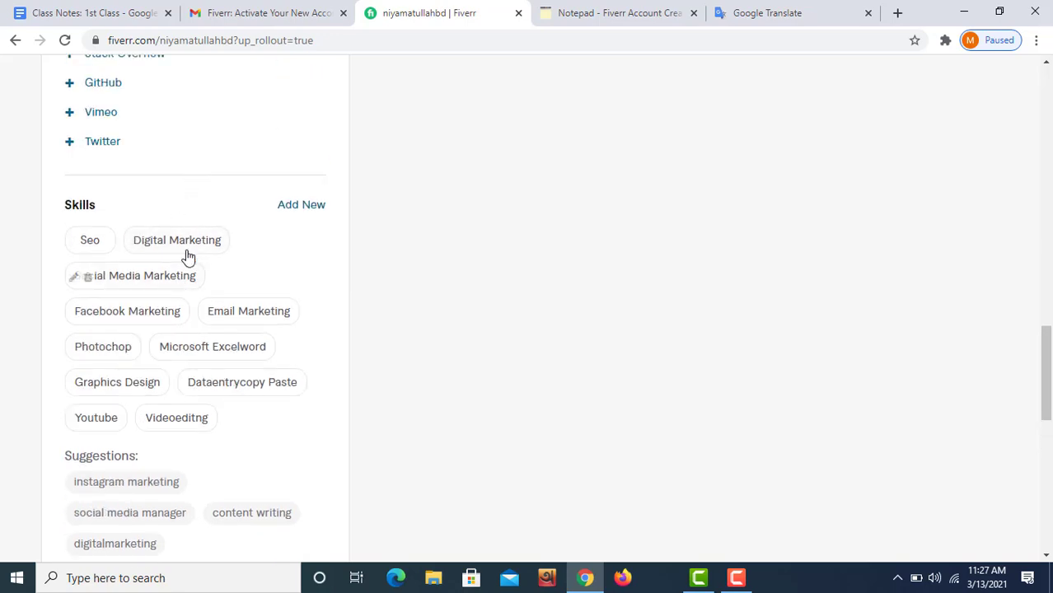
scroll(188, 256, "down", 4)
mouse_move(86, 298)
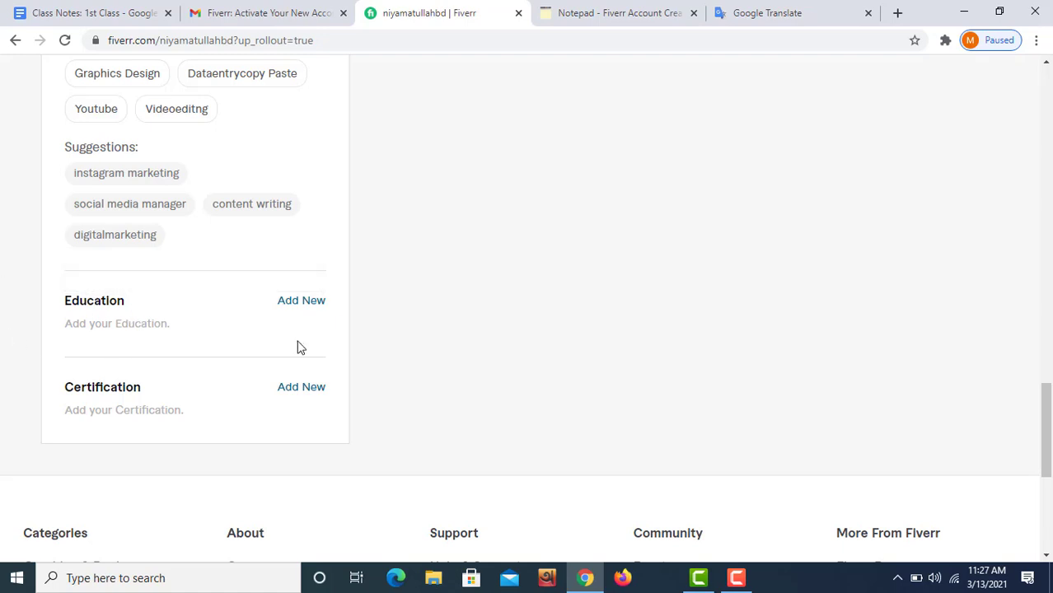
Step: Start an education entry with country Bangladesh and college Outsourcing Institute
left_click(301, 300)
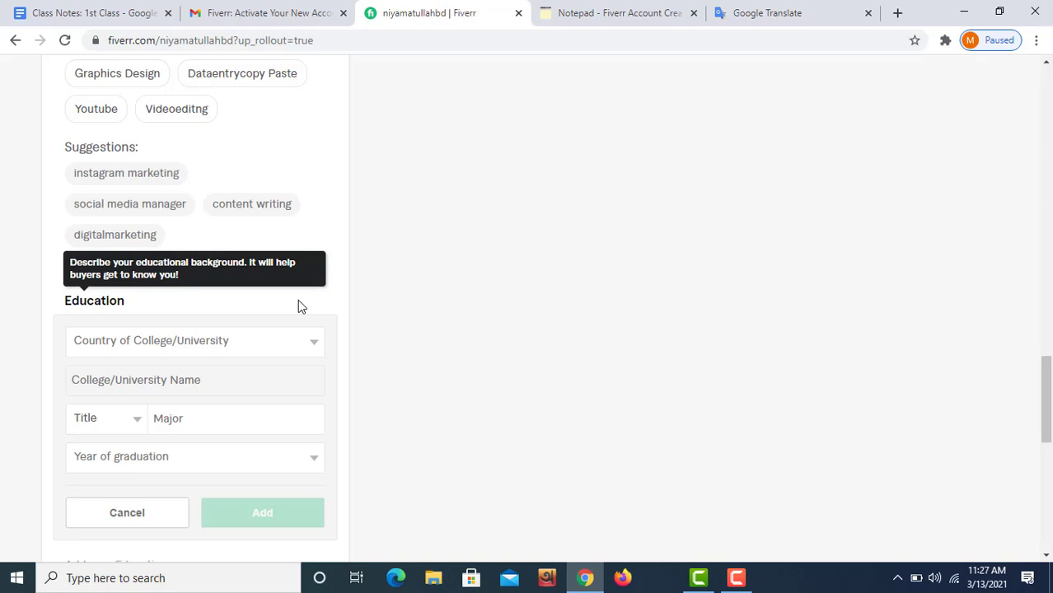
left_click(313, 346)
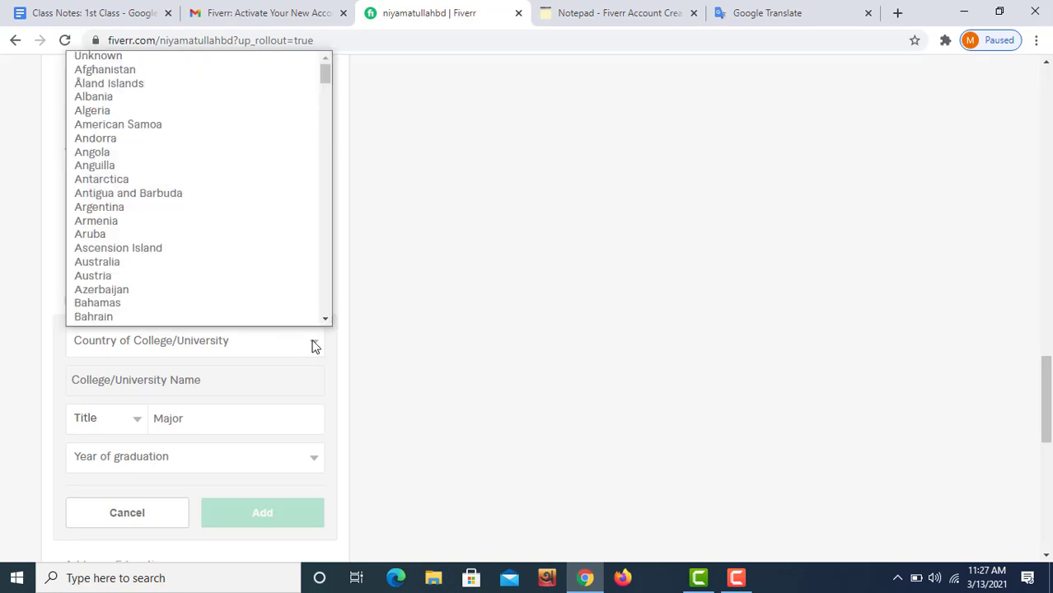
scroll(234, 280, "down", 1)
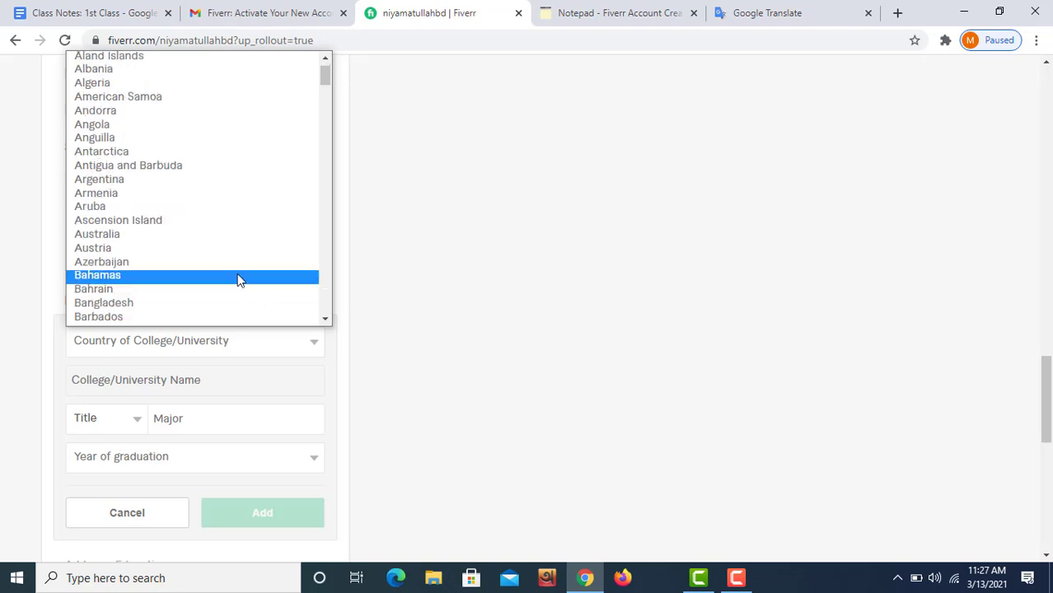
left_click(159, 310)
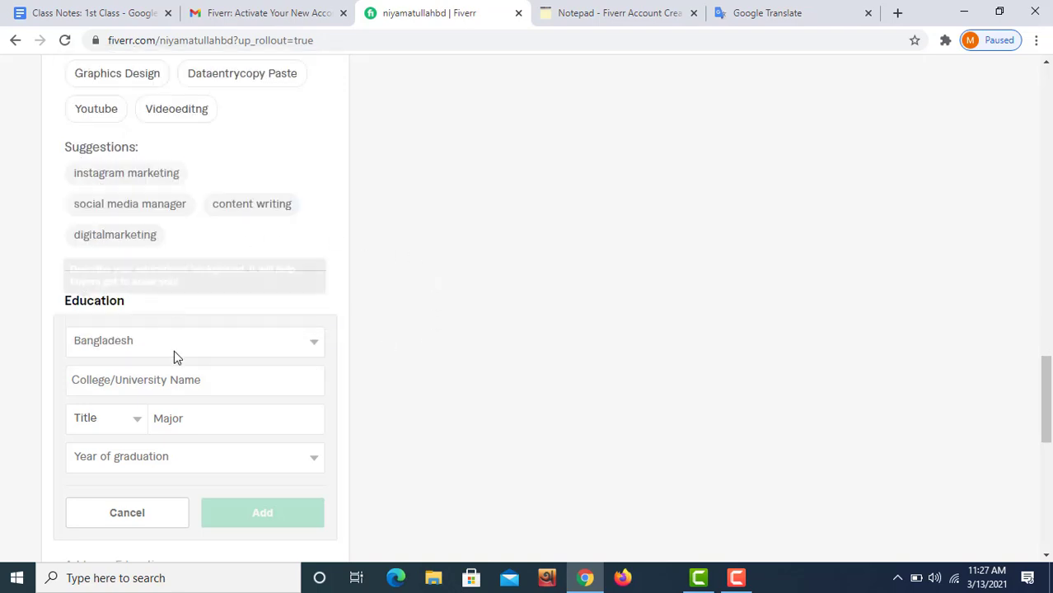
left_click(213, 381)
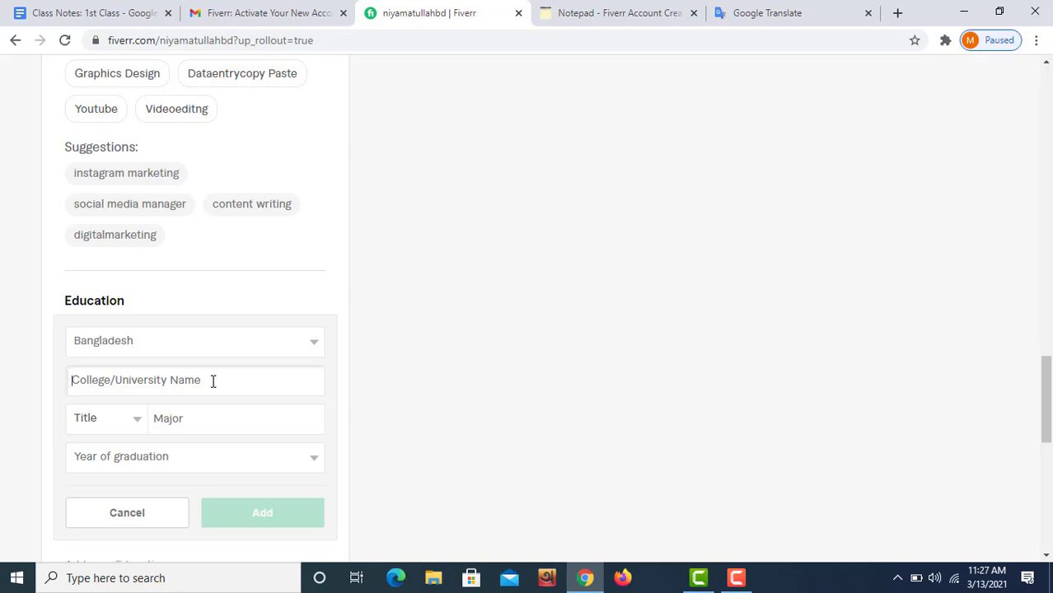
type("Ou")
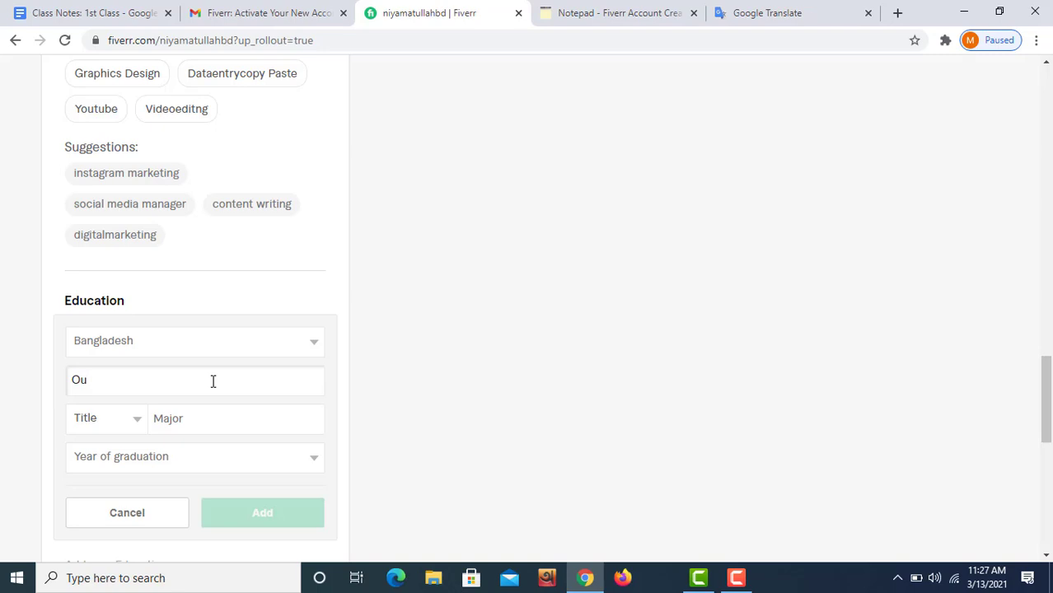
type("ts")
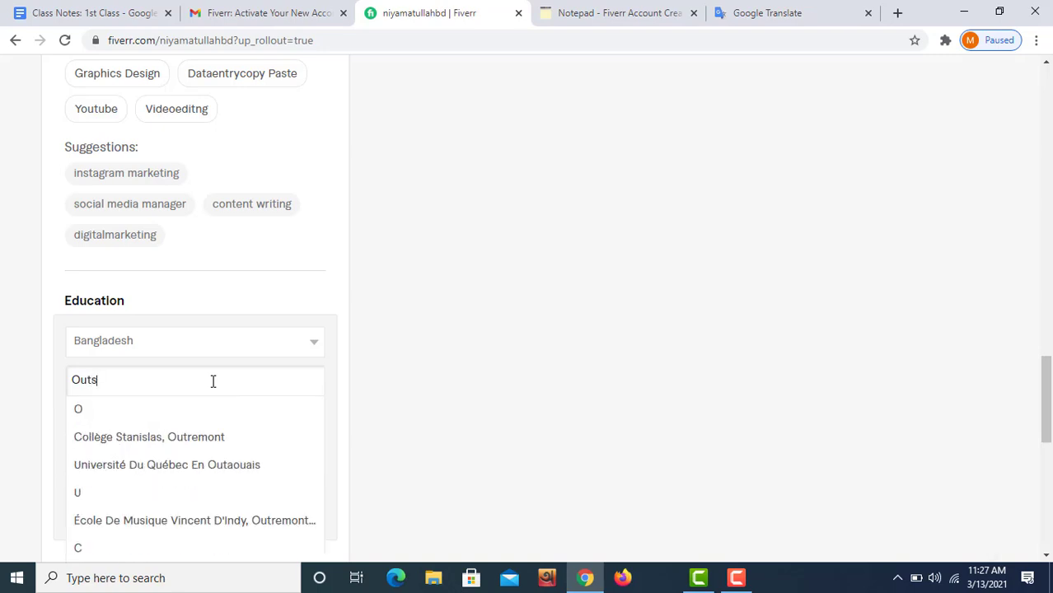
type("ourcing ")
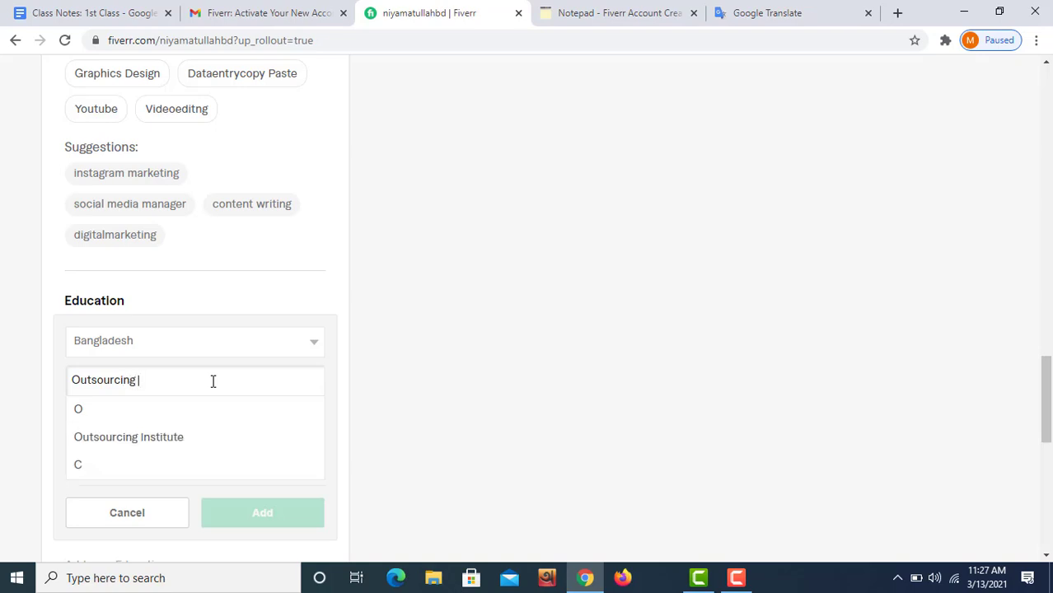
type("In")
type("titute")
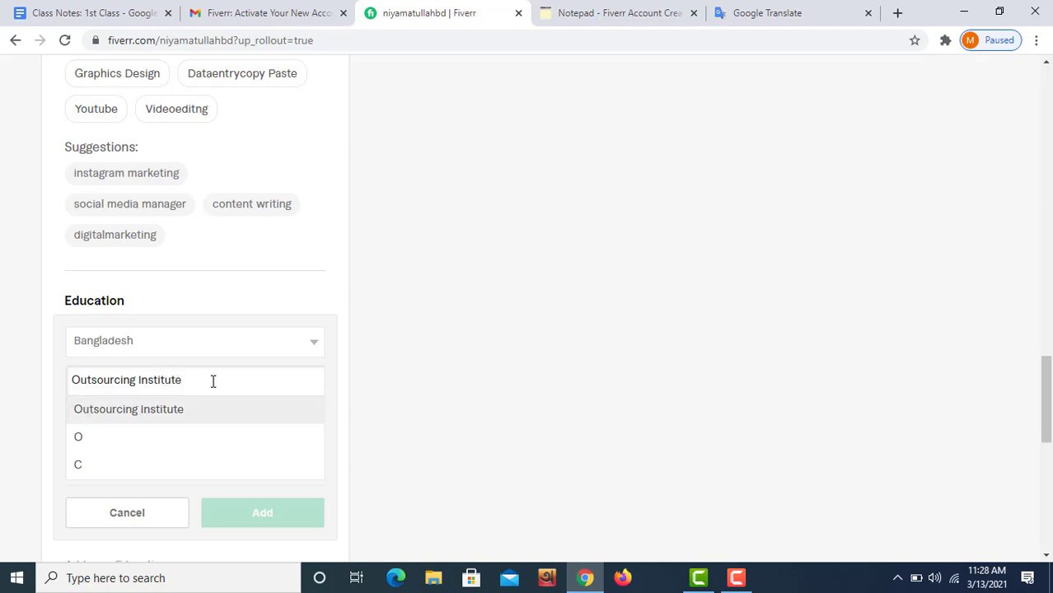
left_click(186, 410)
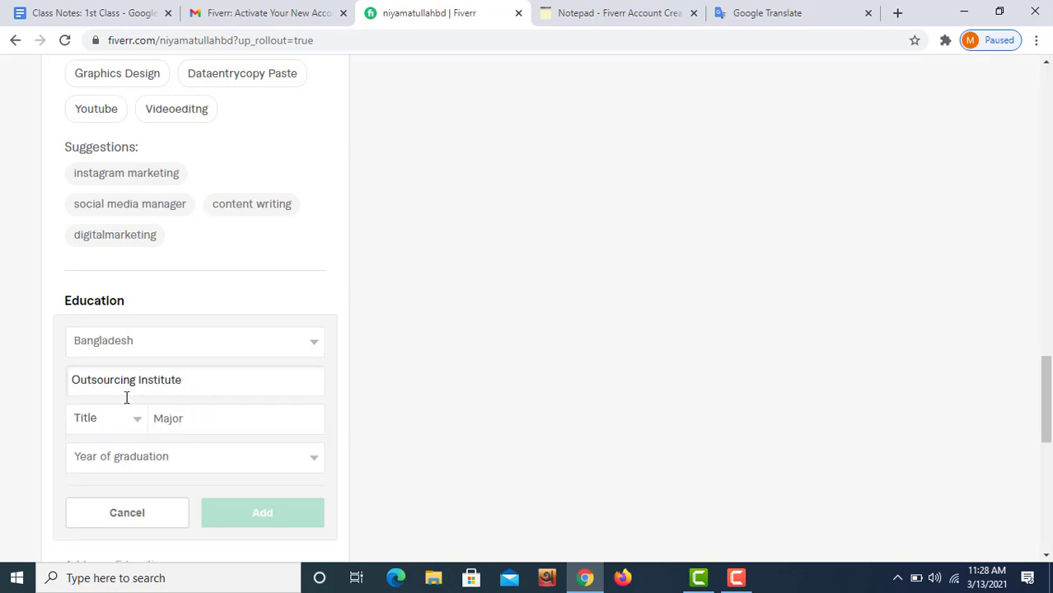
Step: Set the education title to Associate and major to Professional Diploma In Digital Marketing
left_click(137, 422)
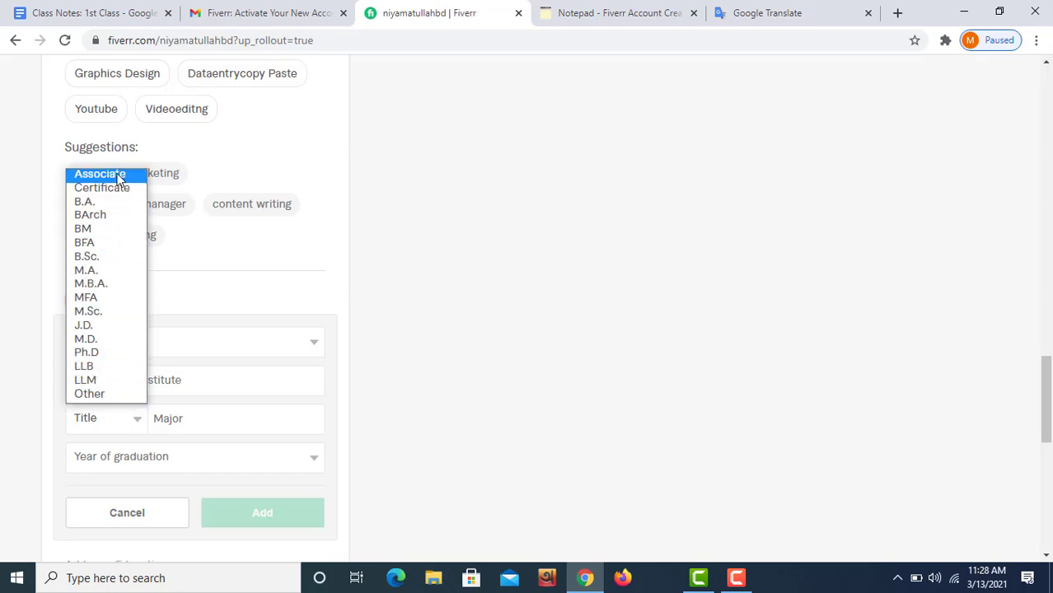
left_click(120, 178)
left_click(211, 417)
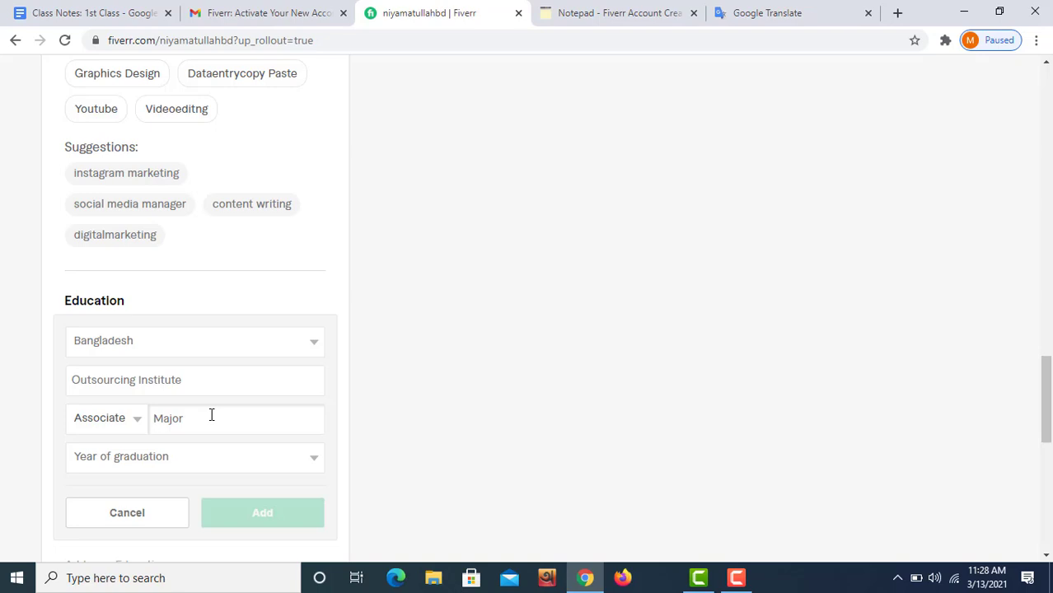
type("Pro")
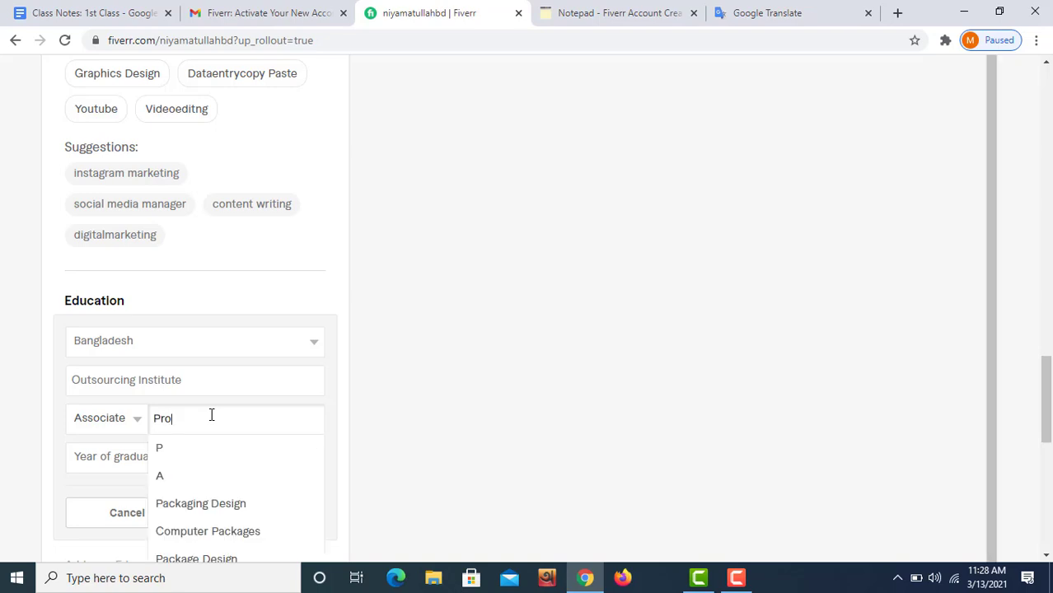
type("fess")
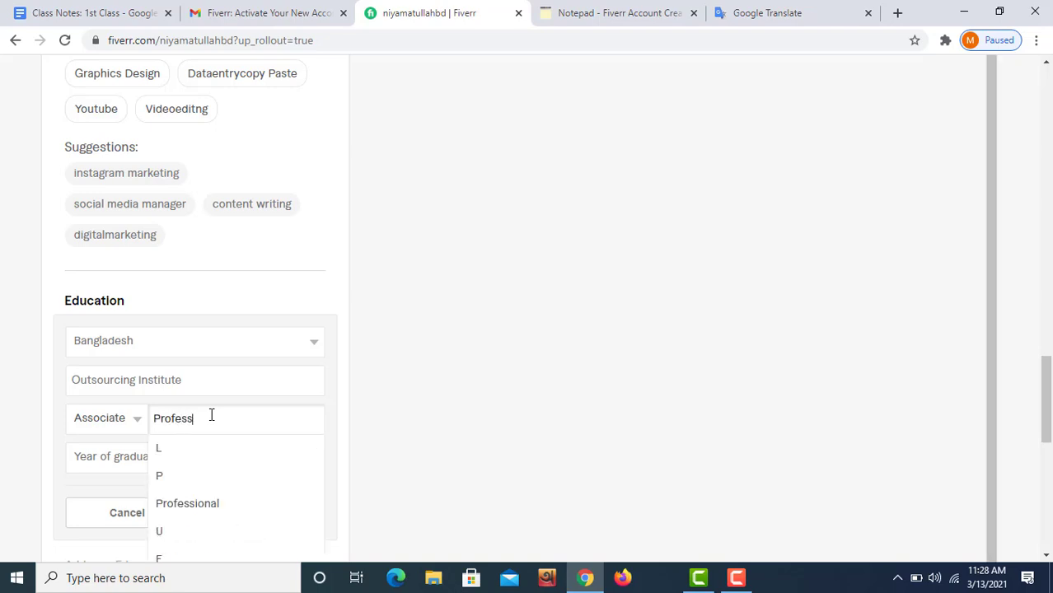
type("ional")
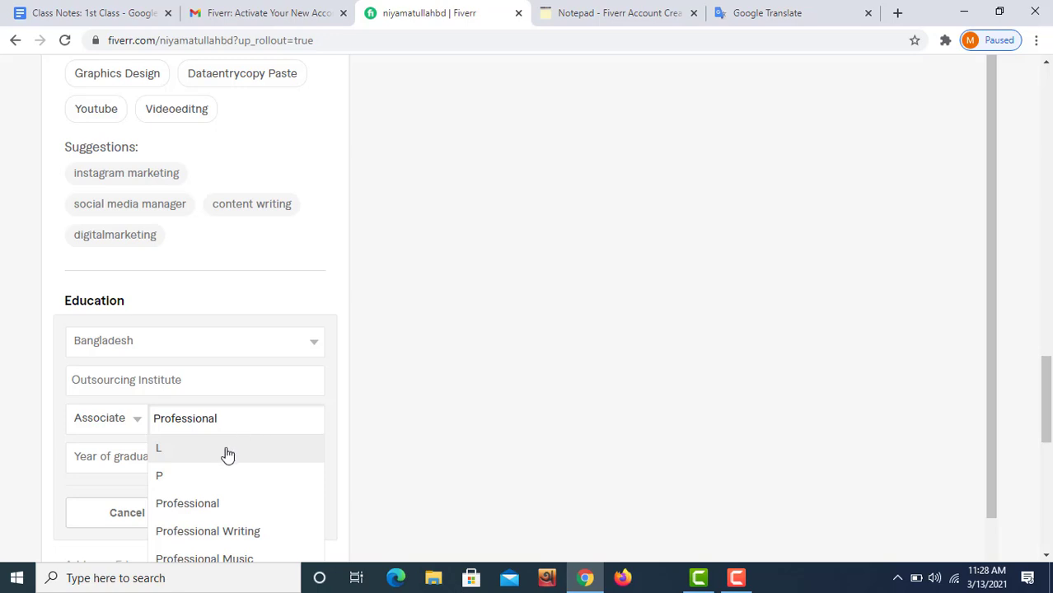
scroll(251, 449, "down", 2)
scroll(260, 426, "down", 2)
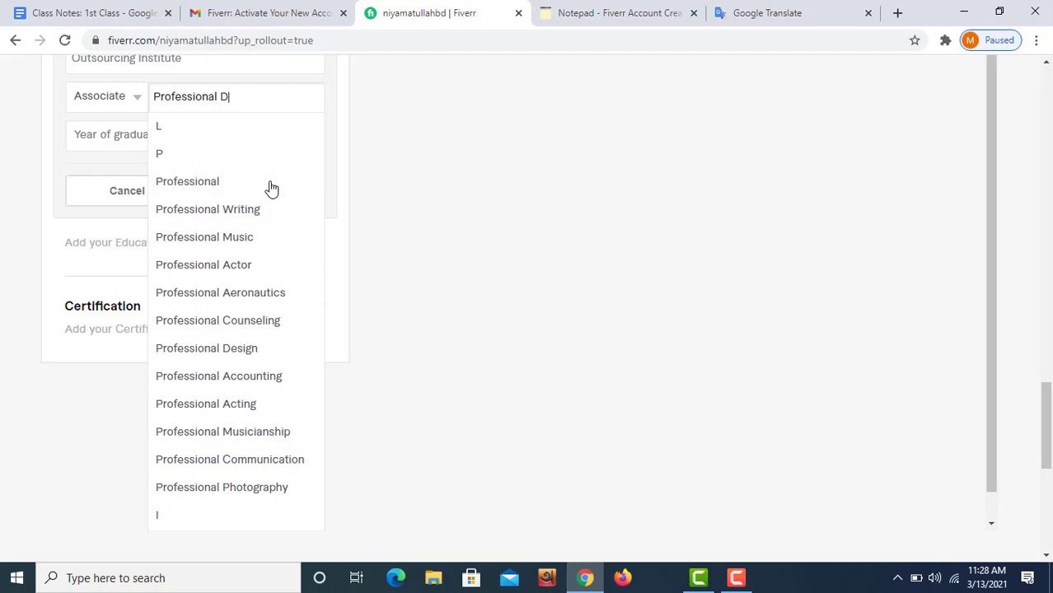
type("Diploma")
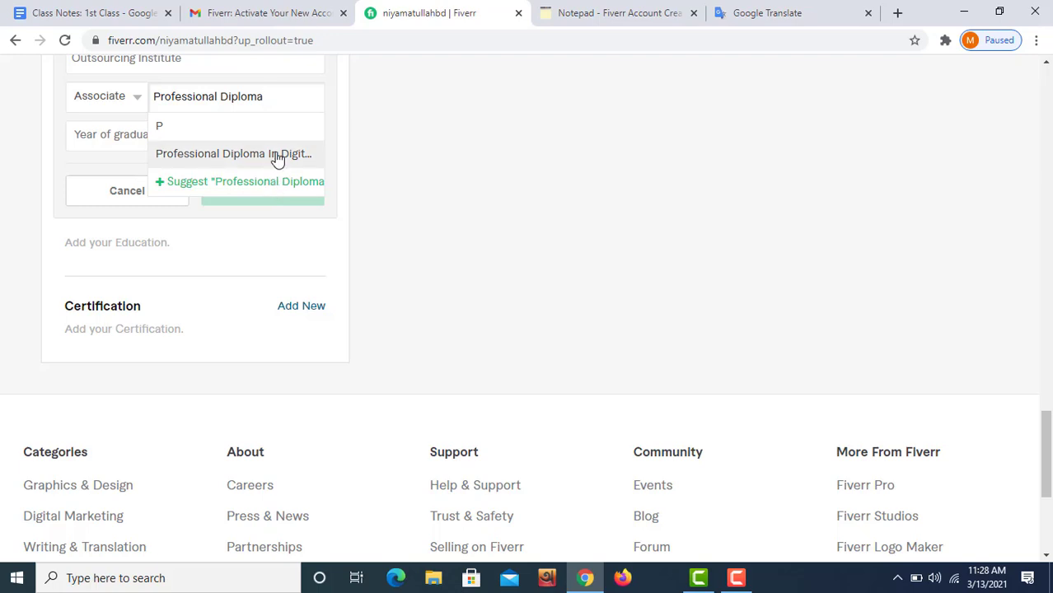
left_click(277, 158)
scroll(233, 195, "up", 2)
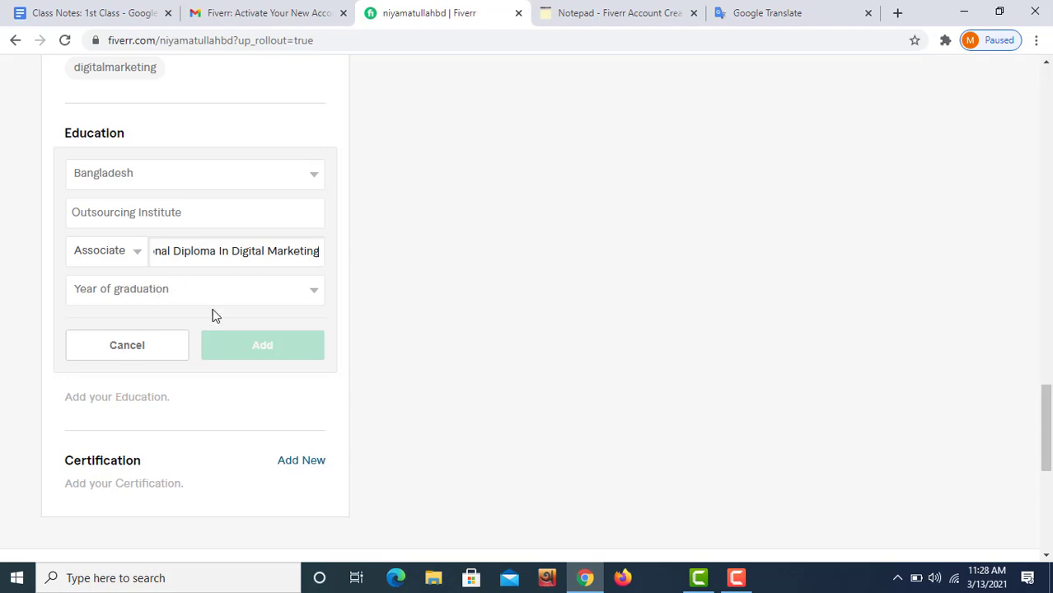
Step: Set the graduation year to 2019 and save the education entry
left_click(312, 294)
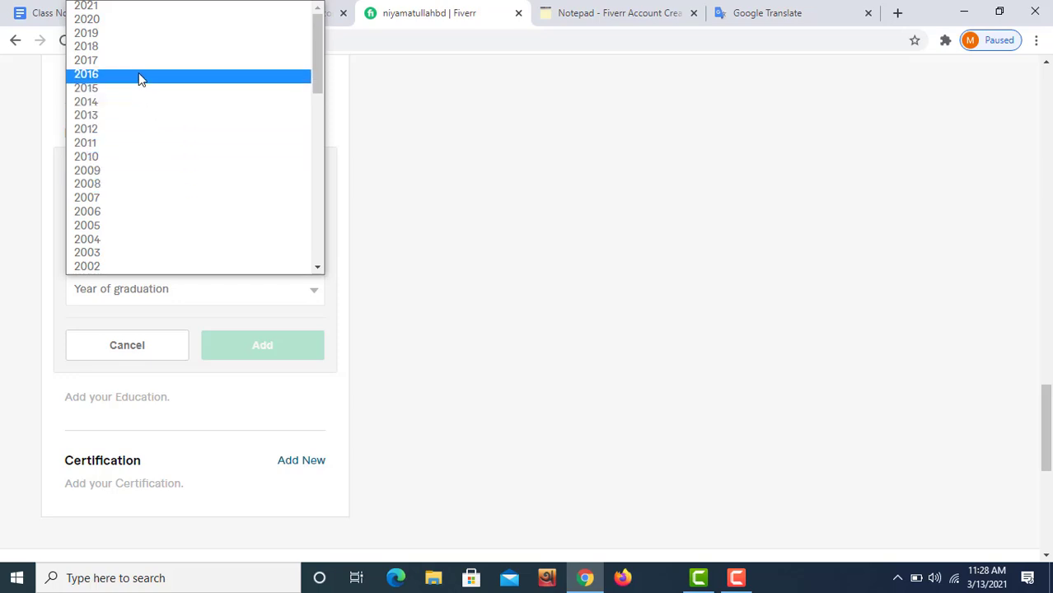
left_click(104, 26)
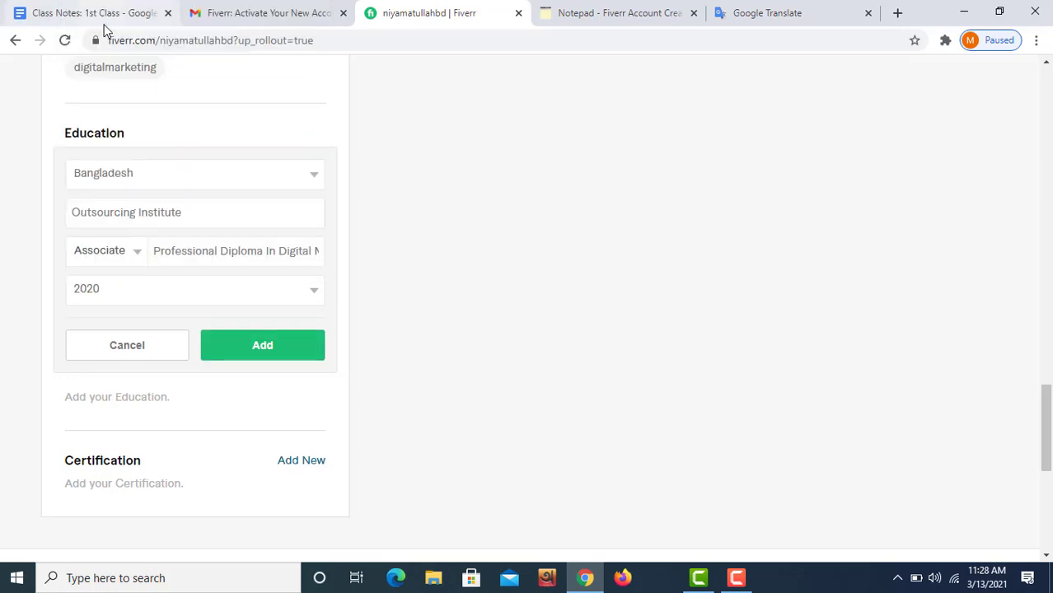
left_click(316, 291)
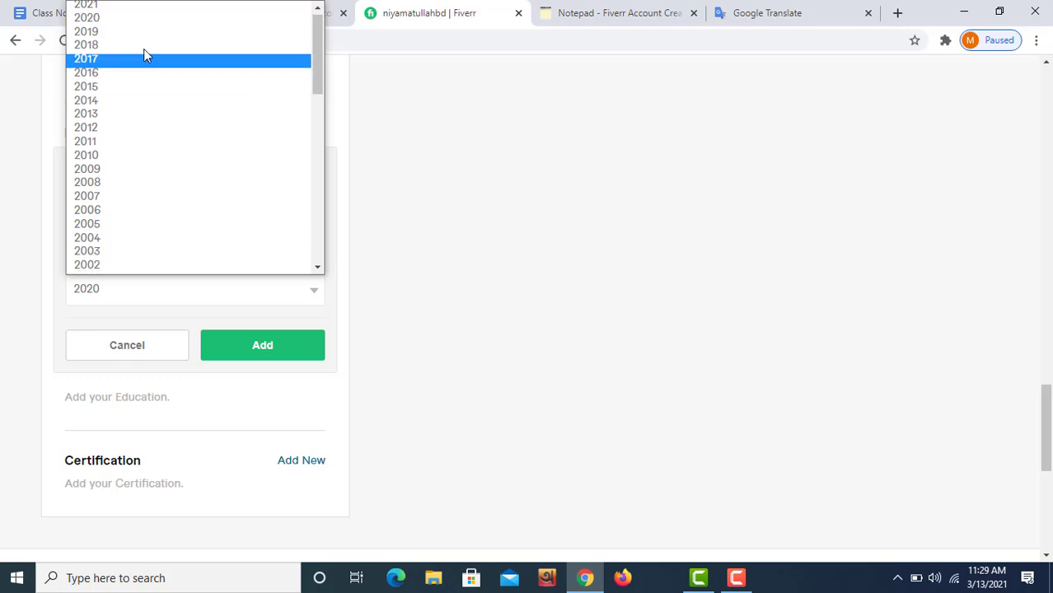
left_click(115, 31)
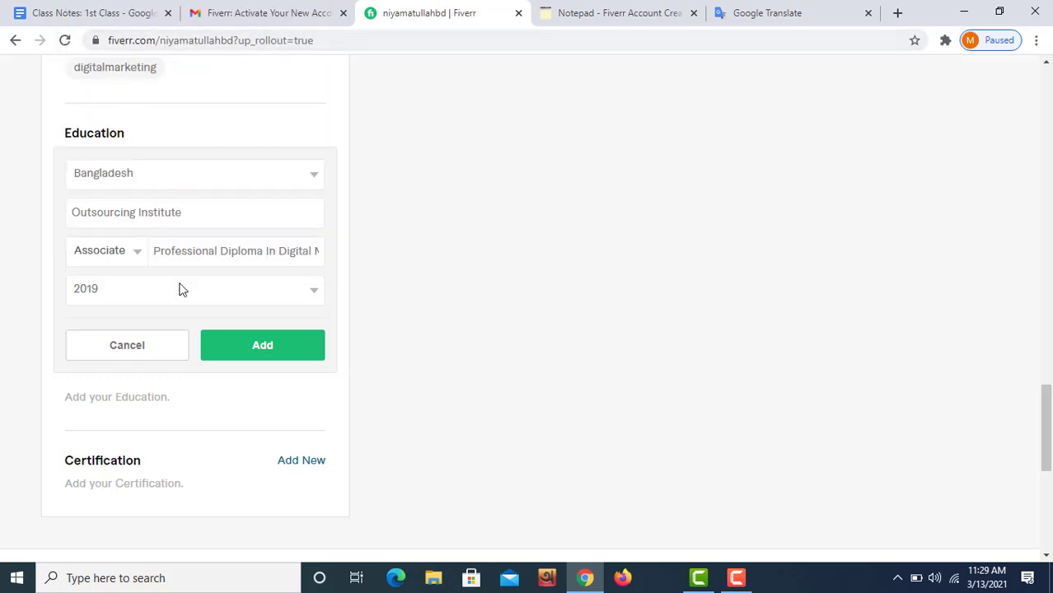
left_click(267, 349)
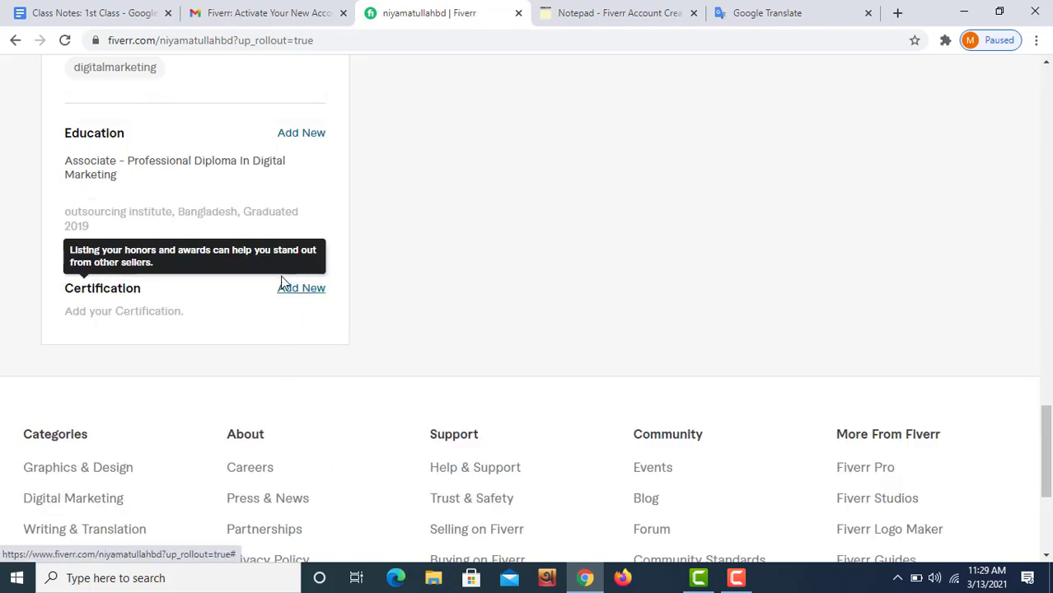
Step: Go to the Fiverr Dashboard from the avatar menu
scroll(474, 352, "down", 3)
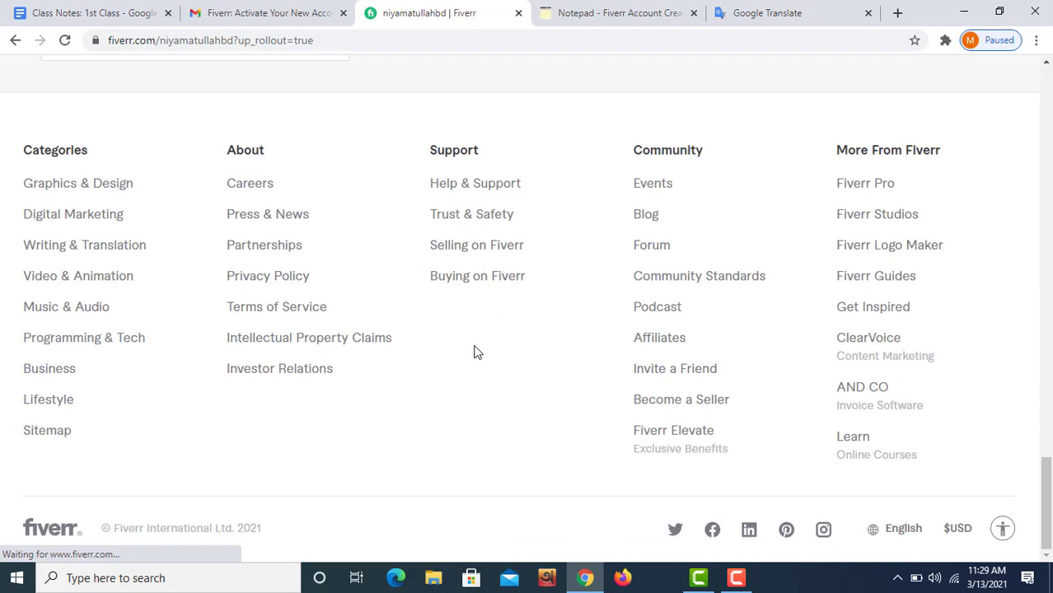
scroll(478, 354, "up", 20)
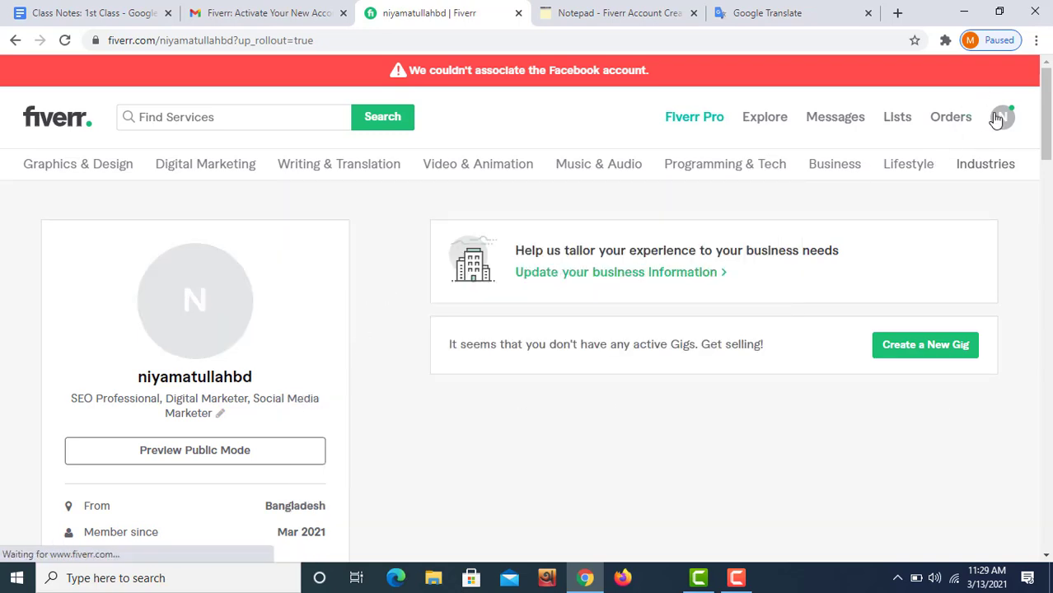
left_click(1005, 119)
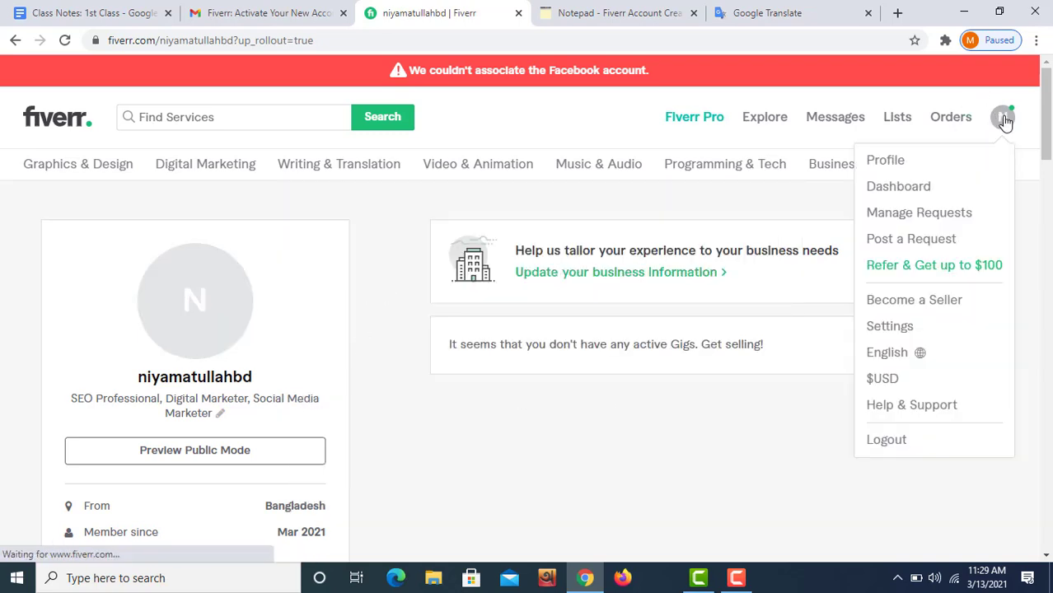
left_click(899, 188)
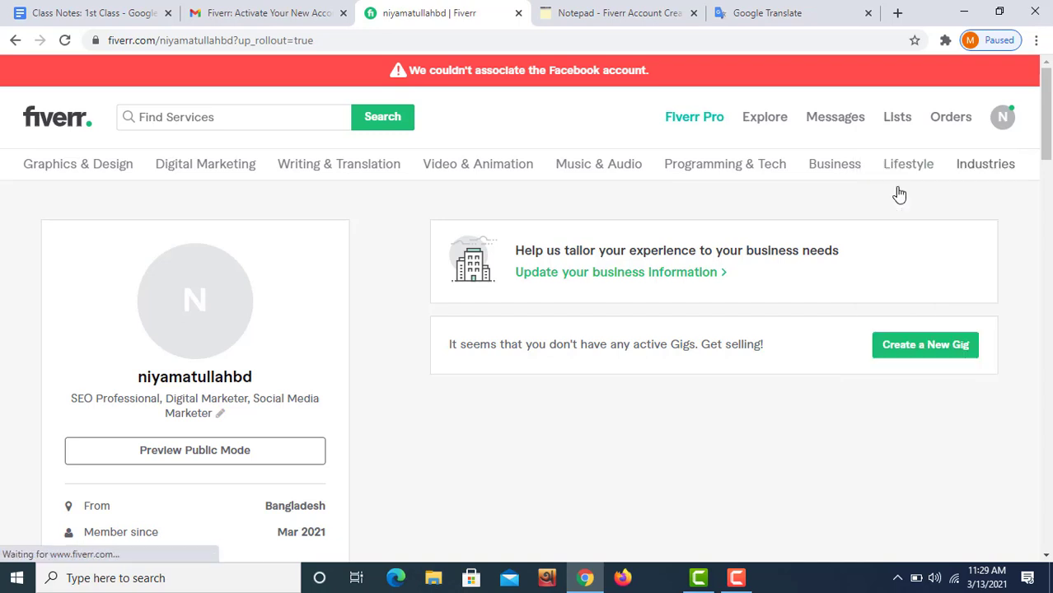
mouse_move(843, 171)
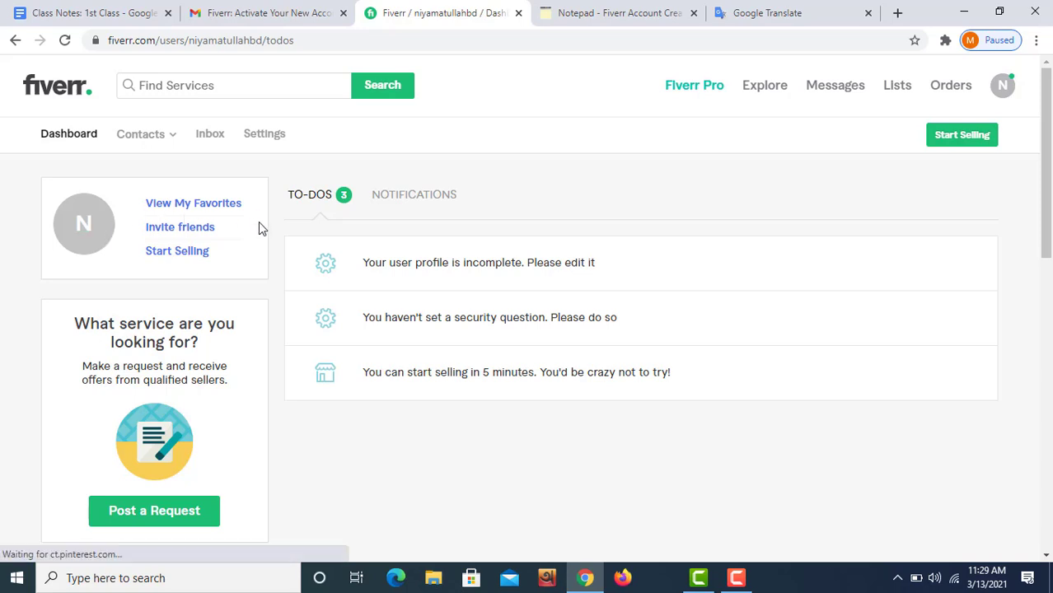
Step: Scroll through the dashboard's three to-dos to review them
scroll(259, 228, "down", 3)
scroll(258, 228, "up", 3)
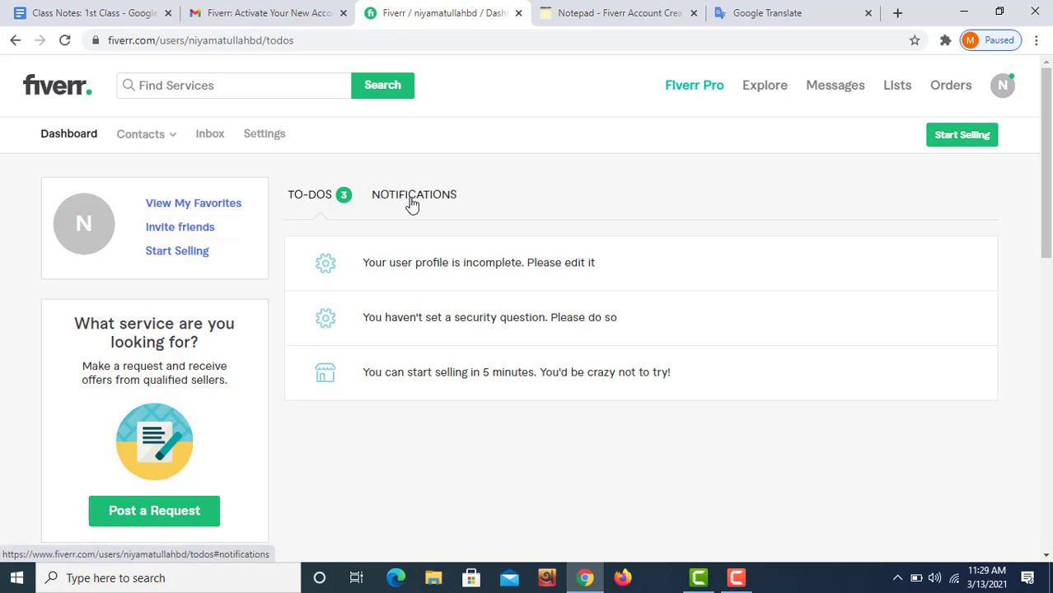
mouse_move(788, 281)
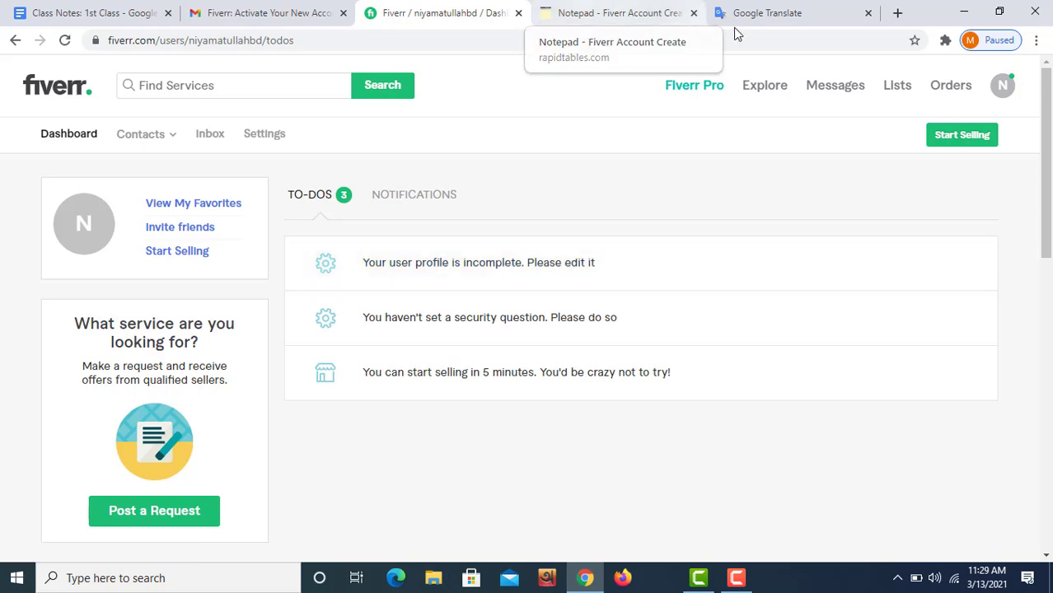
Step: Go from the Fiverr activation email back to the Gmail inbox list, glancing at the Fiverr dashboard
left_click(267, 12)
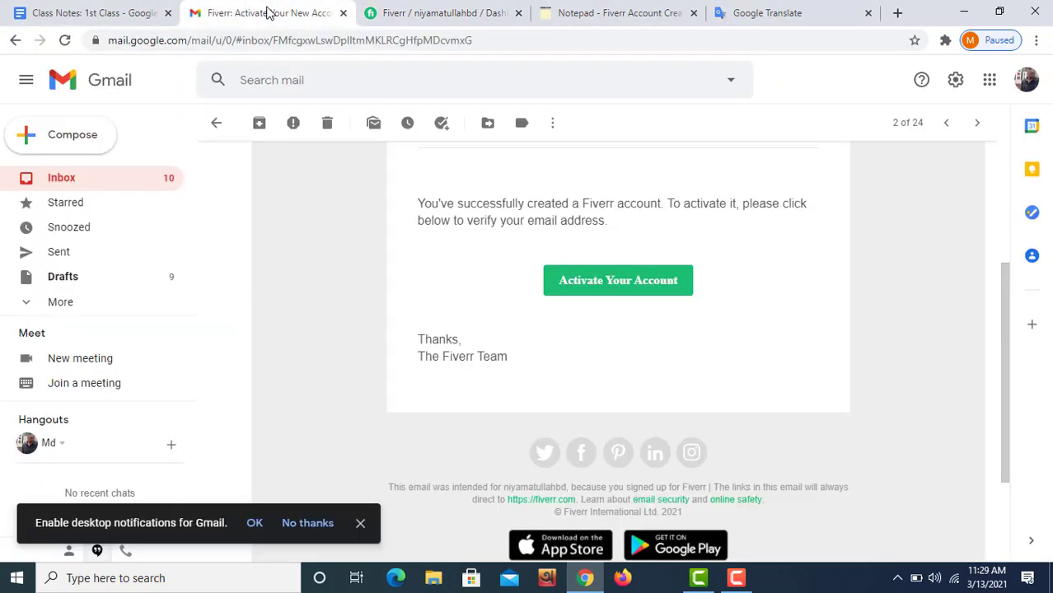
scroll(404, 284, "up", 3)
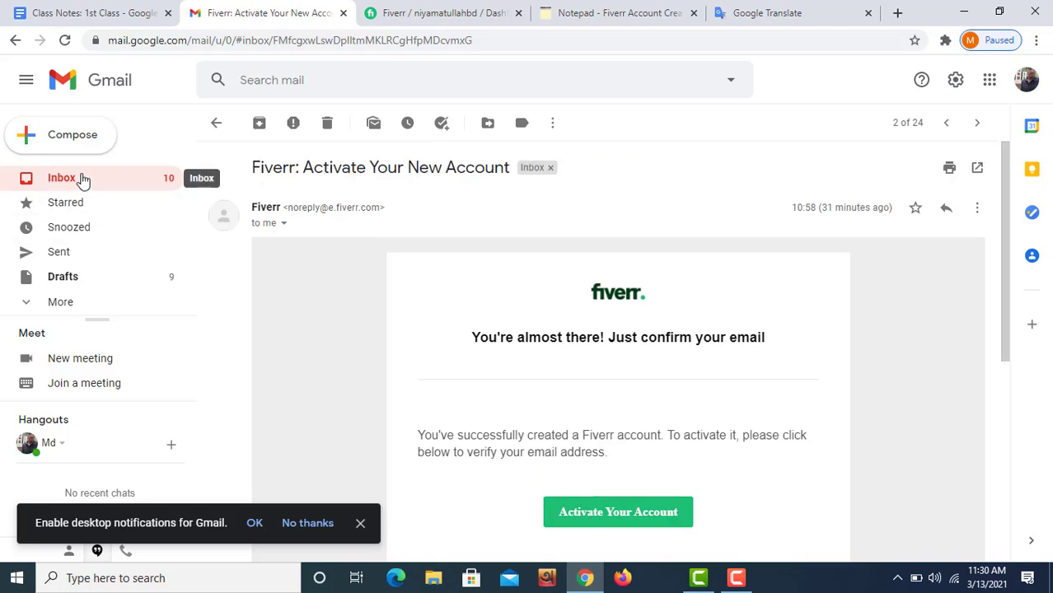
left_click(82, 180)
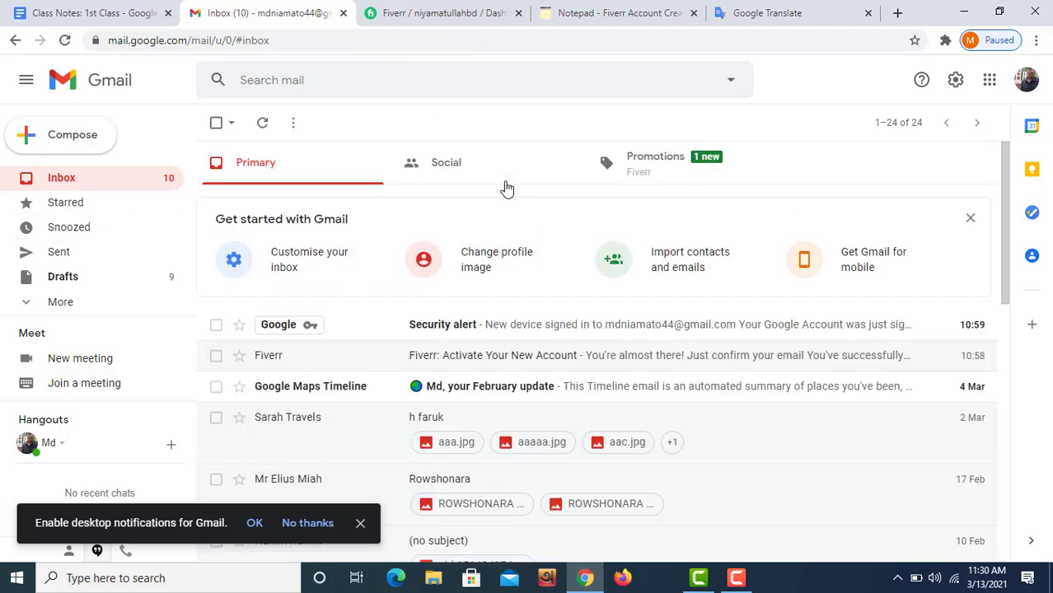
left_click(458, 12)
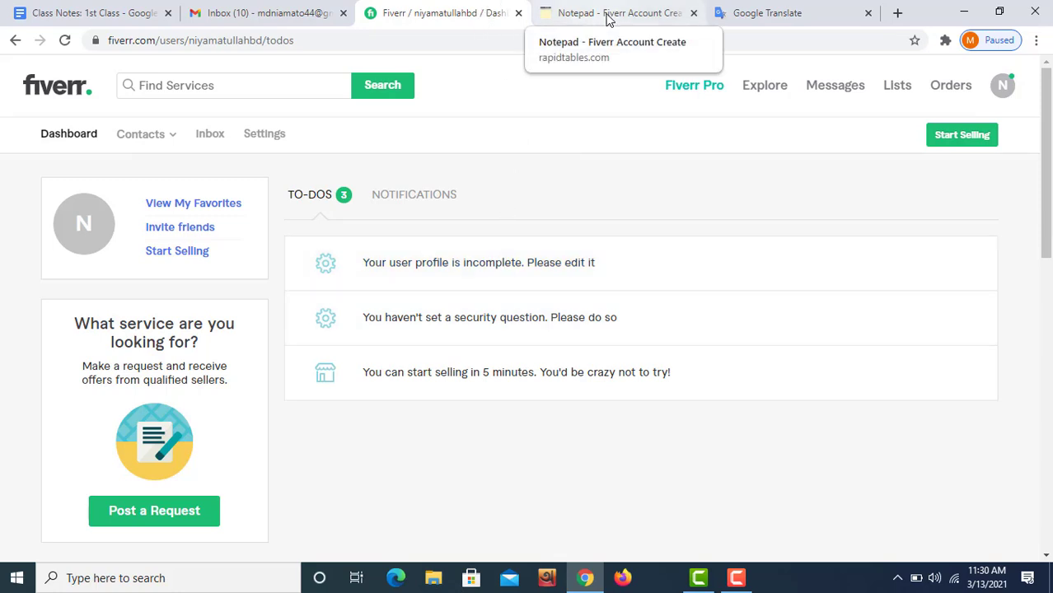
left_click(301, 13)
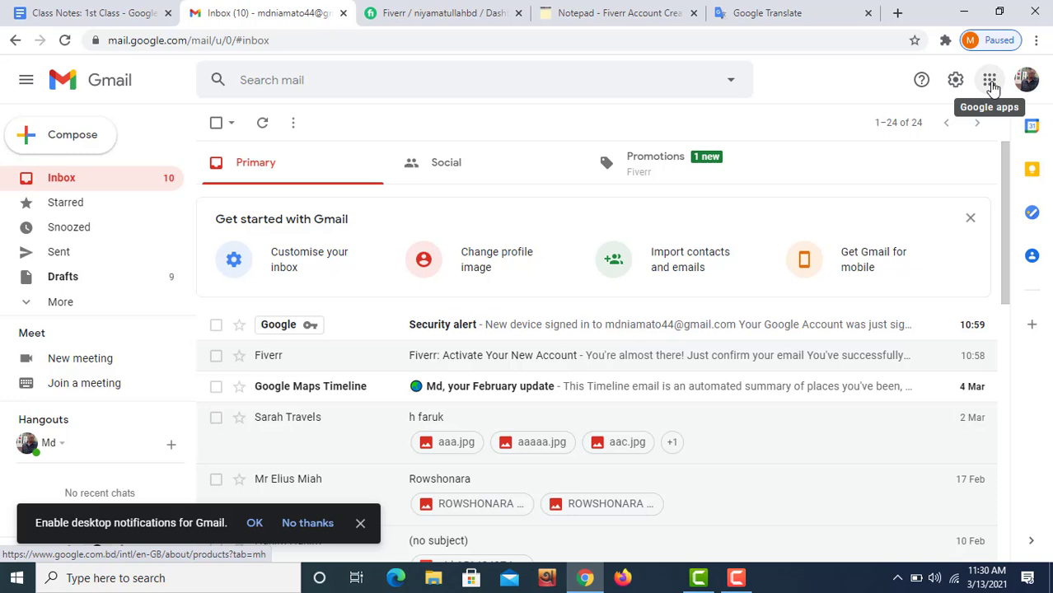
Step: Open Google Drive from the apps grid and create a new blank Google Docs document
left_click(990, 79)
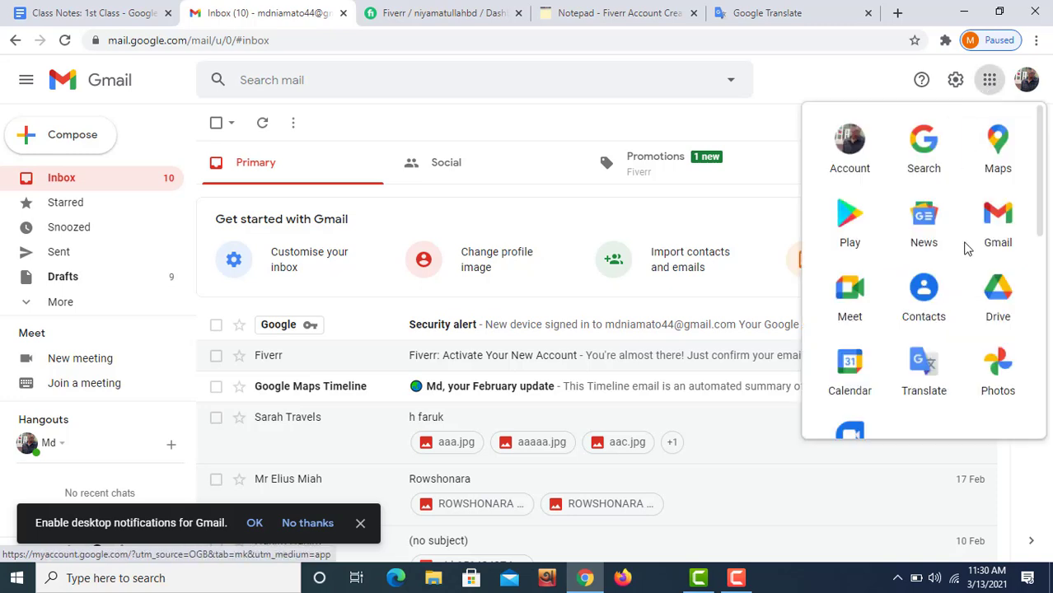
left_click(997, 295)
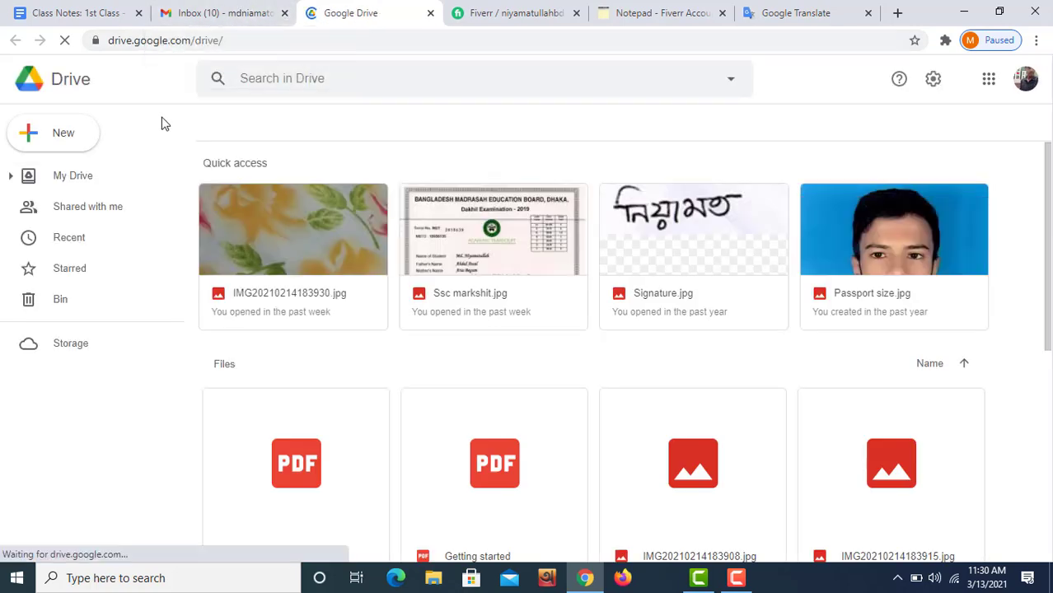
left_click(61, 140)
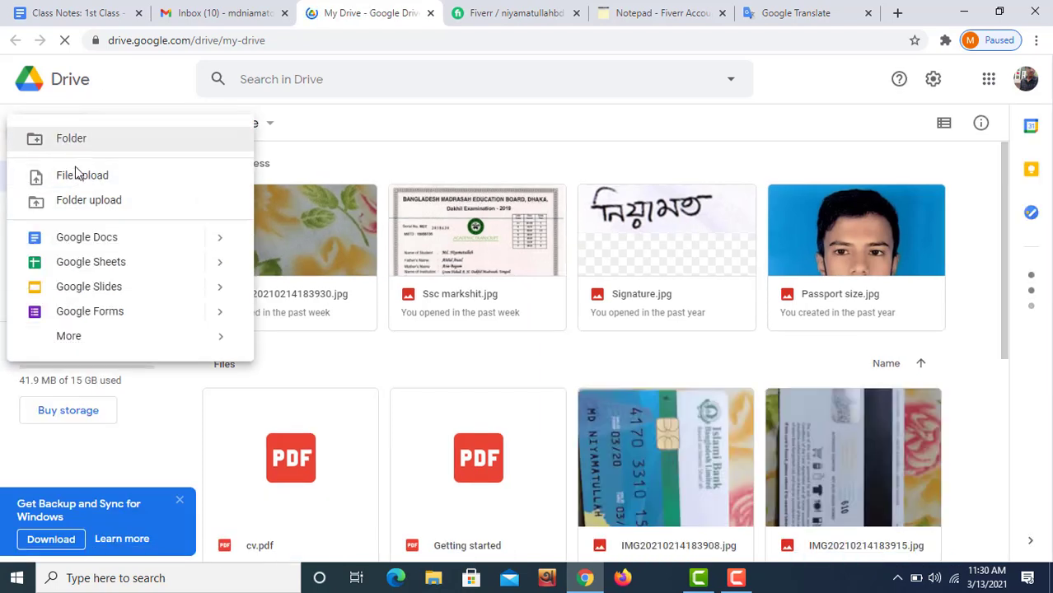
left_click(74, 241)
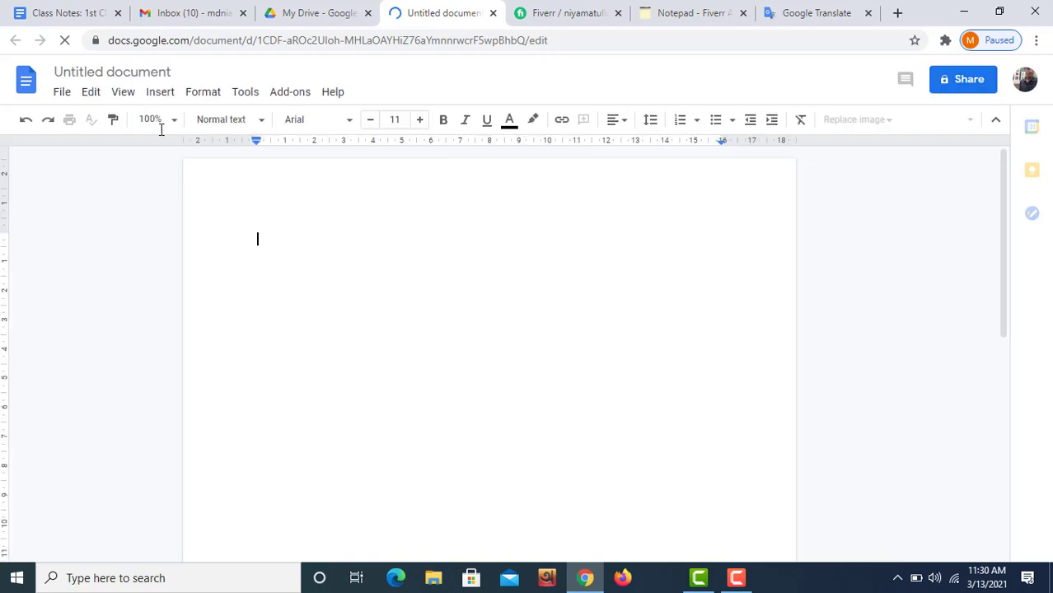
Step: Rename the document to 'Fiverr Account' and dismiss the citations tip
left_click(124, 74)
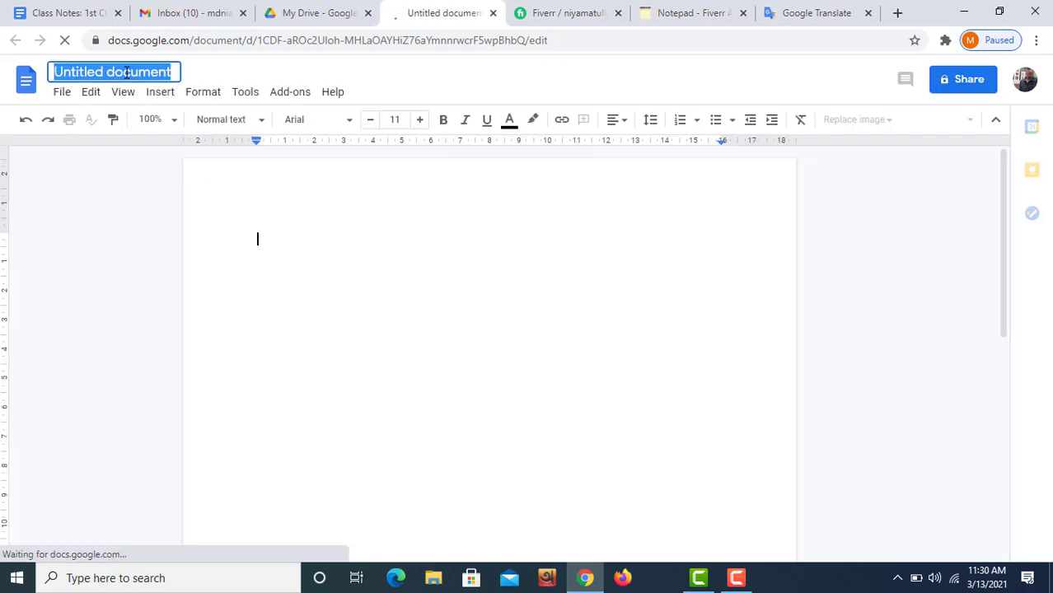
type("Fiv")
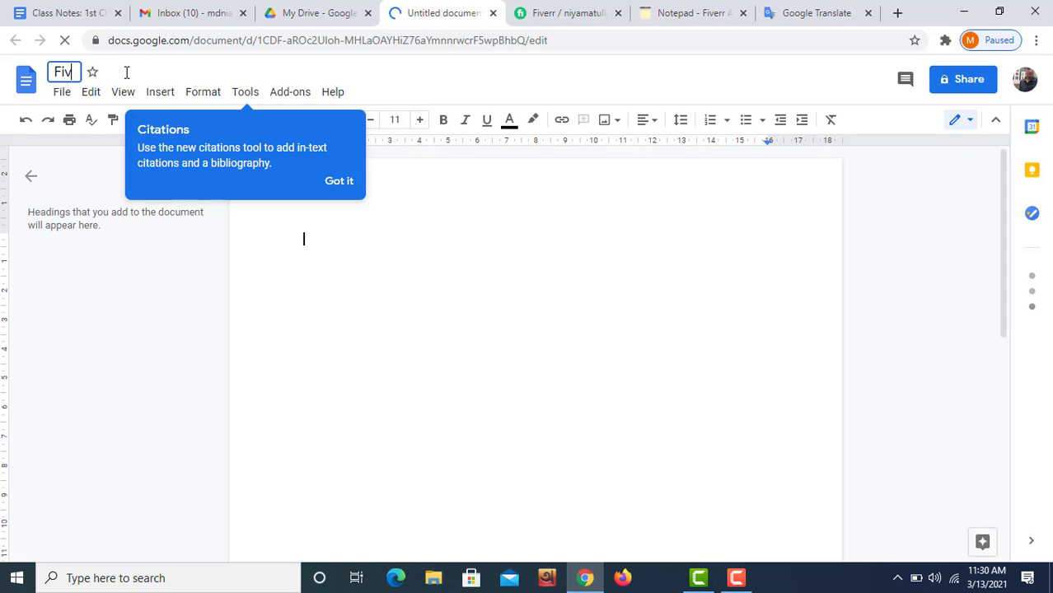
type("err Acc")
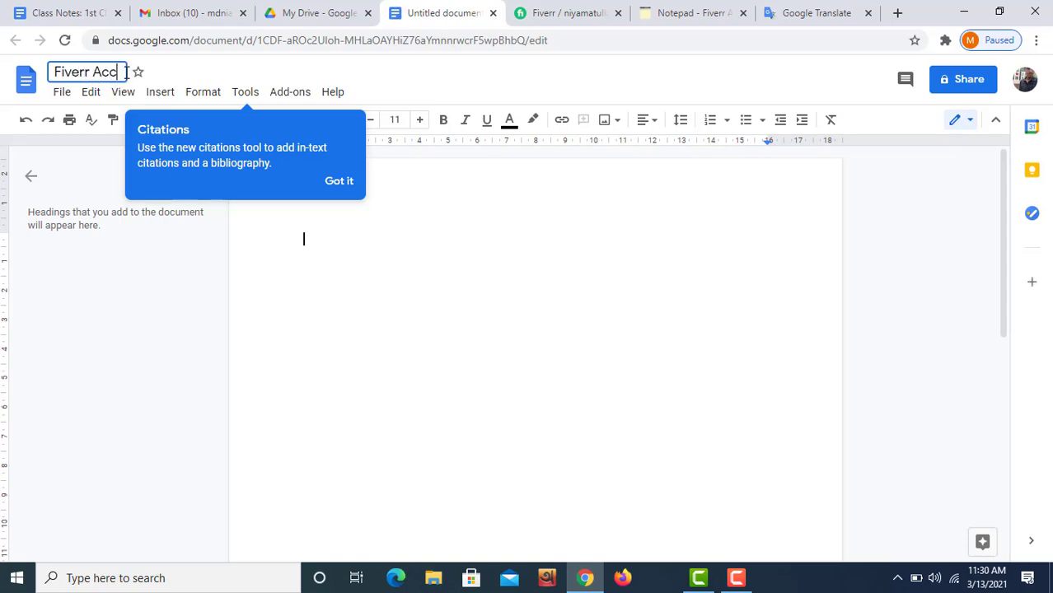
type("ount")
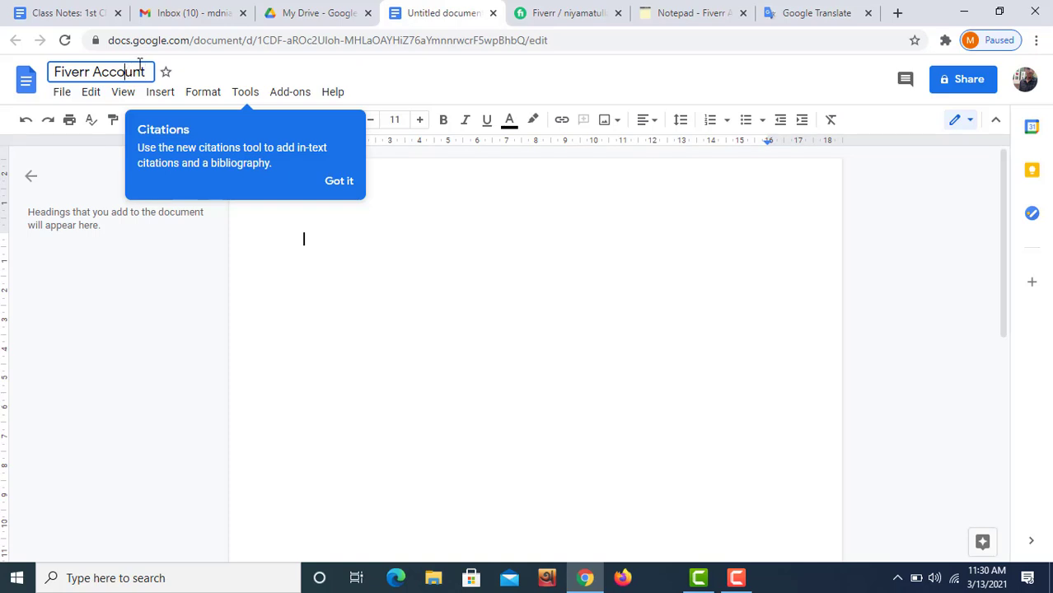
left_click(339, 182)
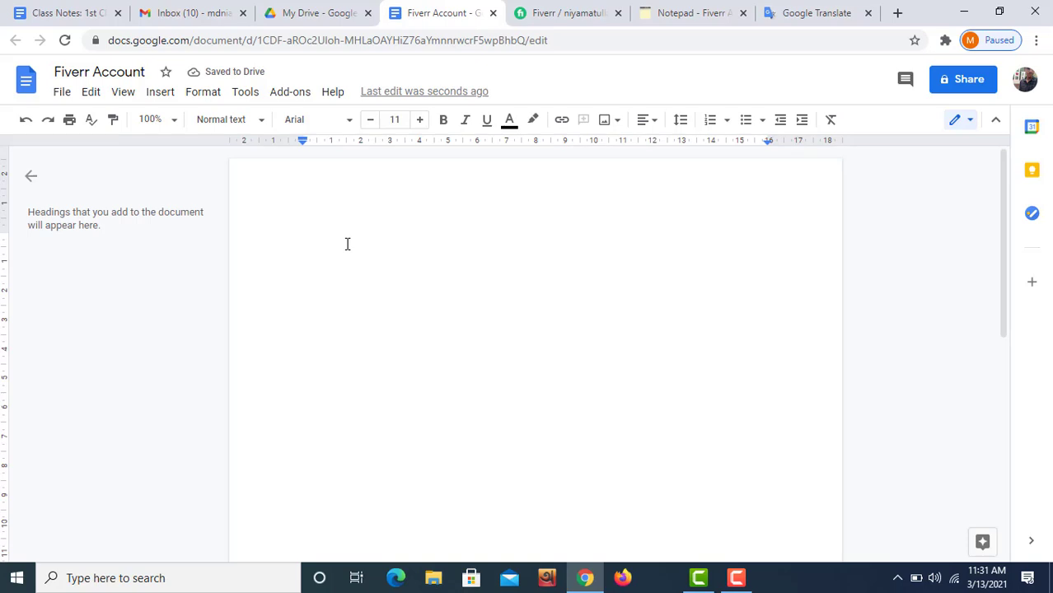
Step: Type the labels User Name:, Email: and Password: on separate lines
type("User")
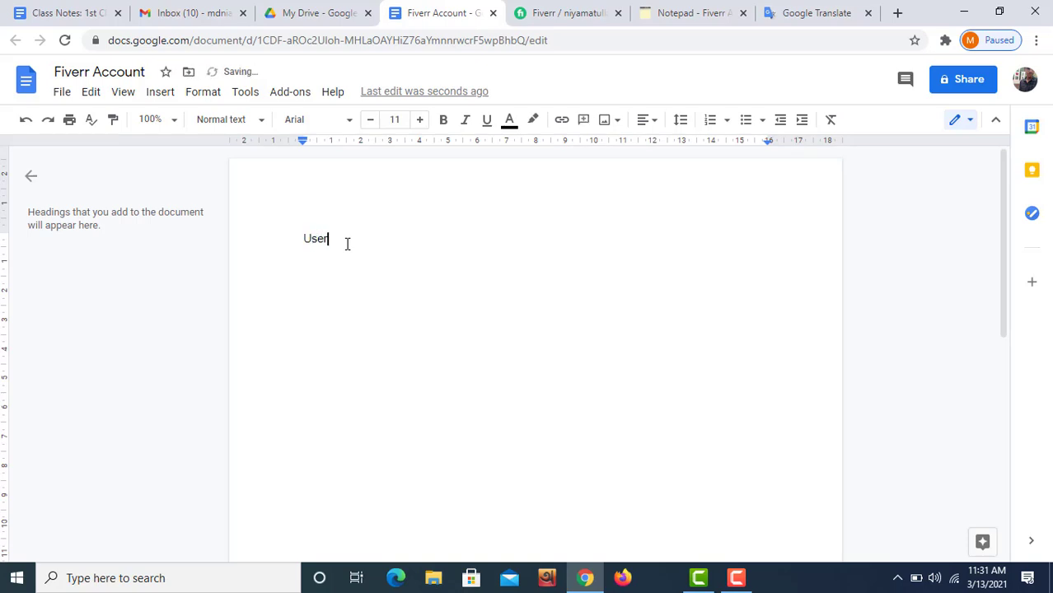
type(" Name:")
key("Return")
type("Em")
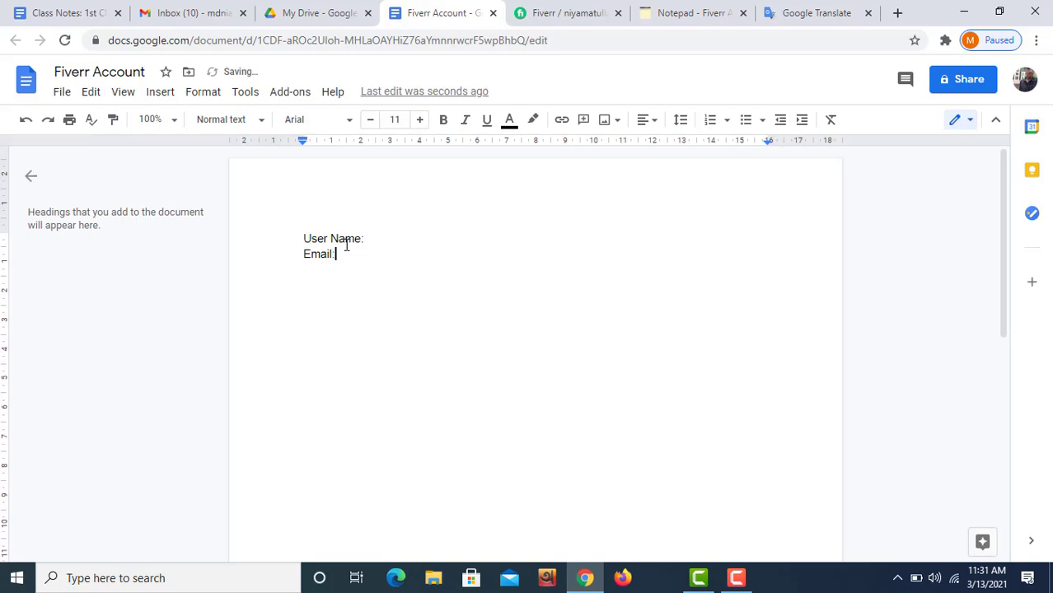
key("Return")
type("Passwo")
key("Return")
key("Return")
key("Return")
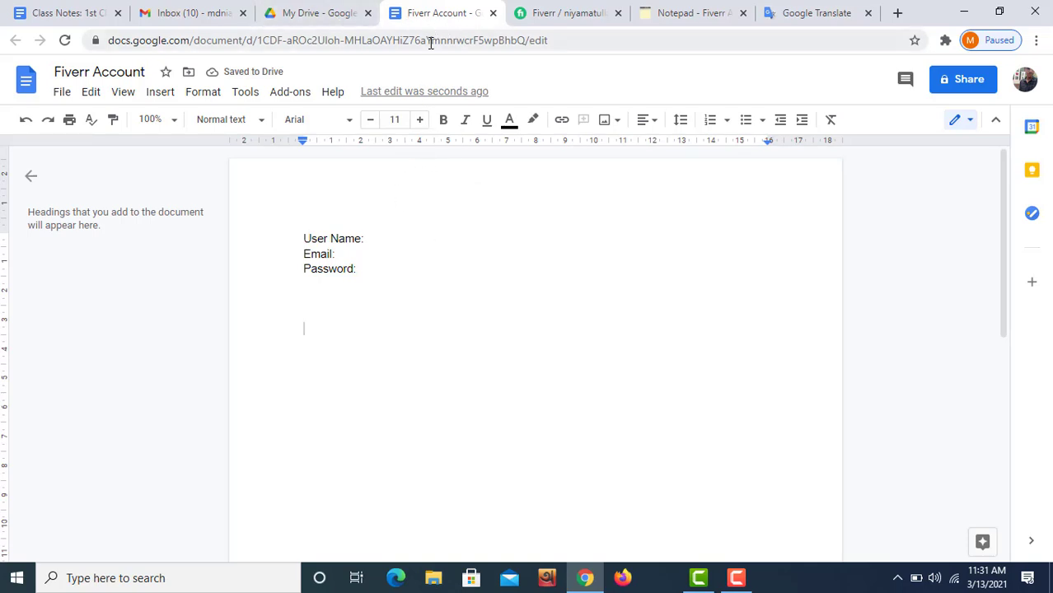
left_click(577, 14)
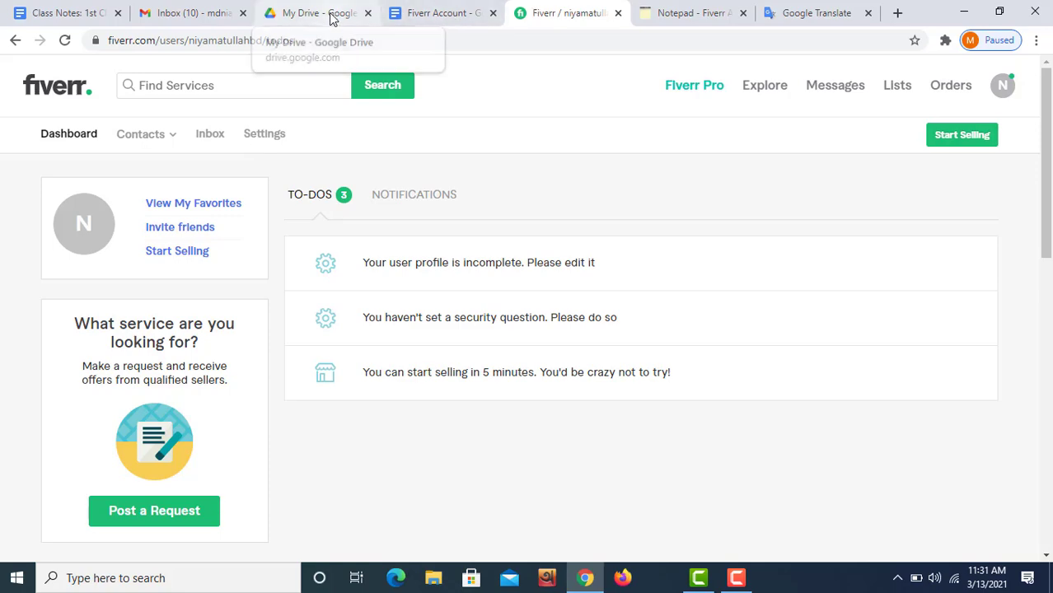
Step: Refresh the Gmail inbox and select the Security alert and Google Maps Timeline emails
left_click(200, 12)
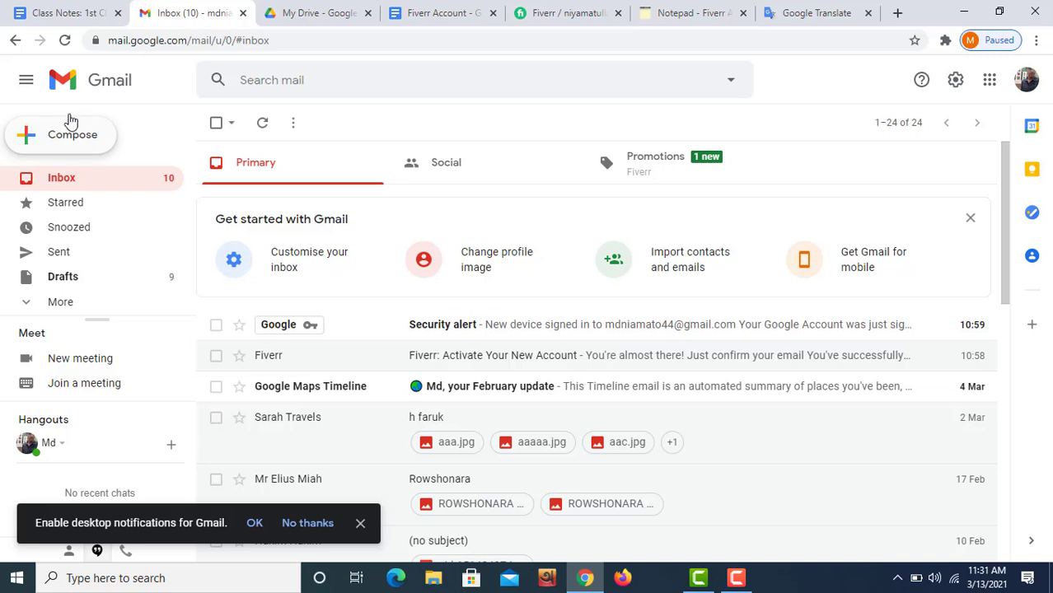
left_click(65, 39)
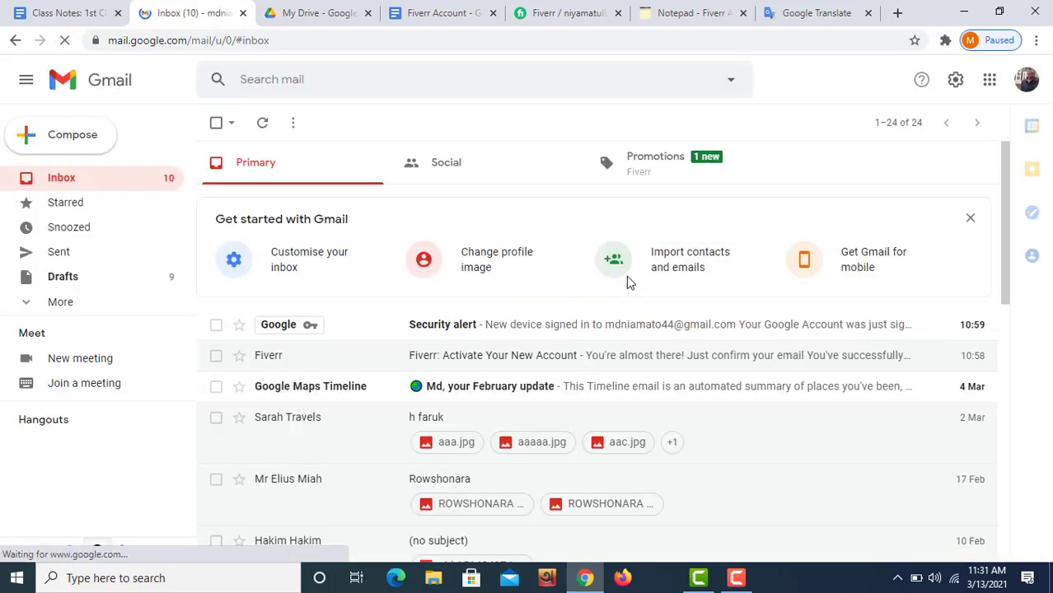
left_click(217, 387)
left_click(216, 324)
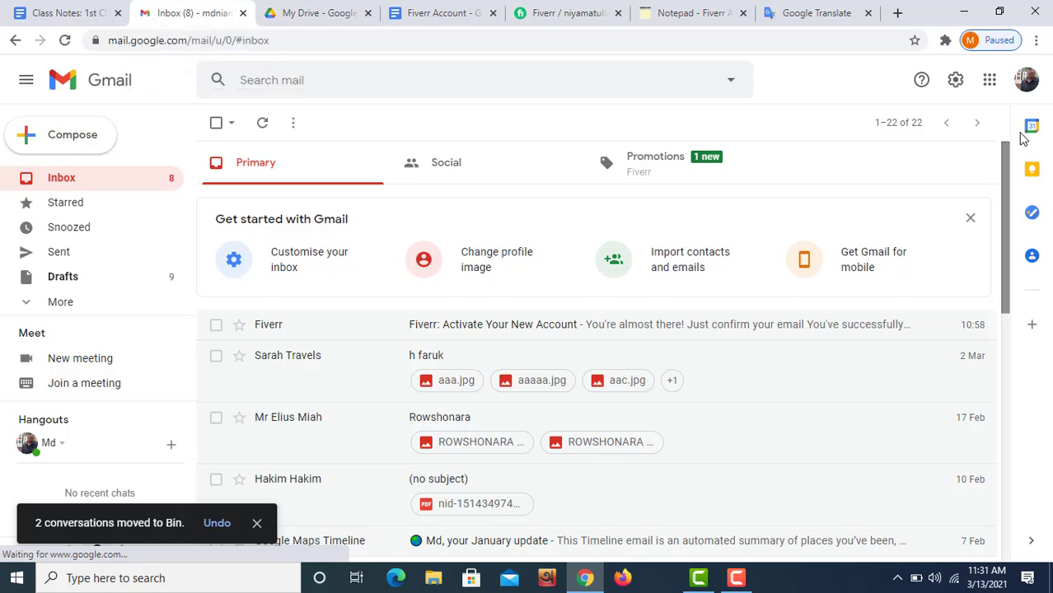
Step: Open Google Drive from the apps grid, then return to the Fiverr Account document
left_click(990, 81)
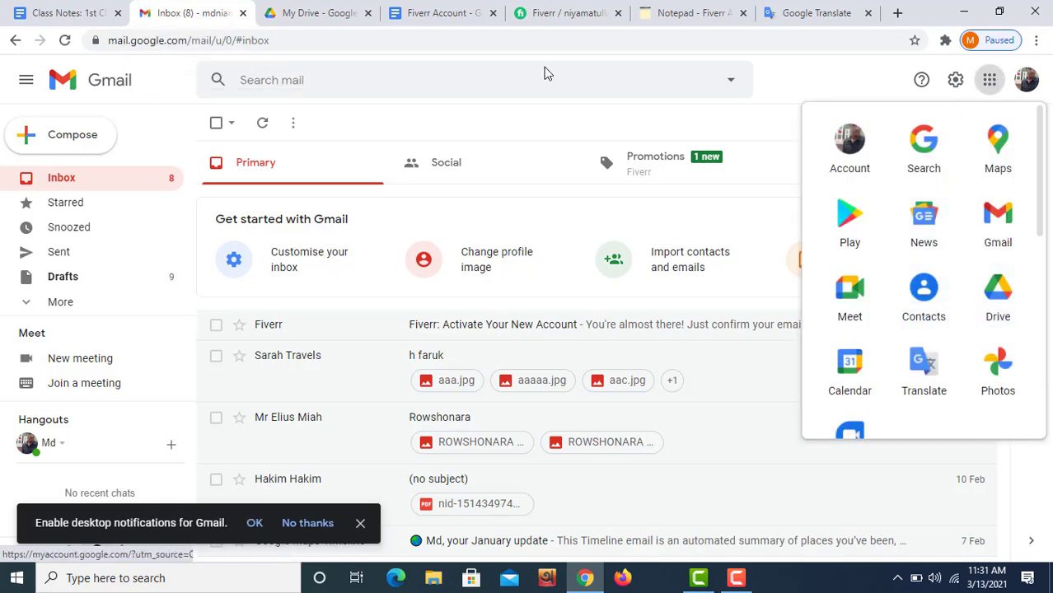
left_click(303, 14)
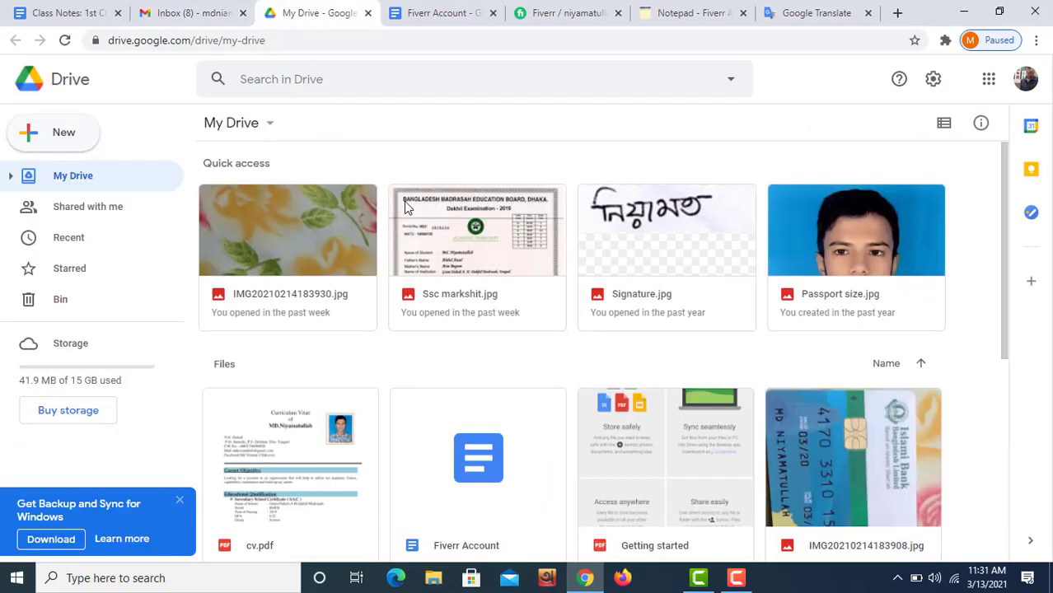
left_click(67, 133)
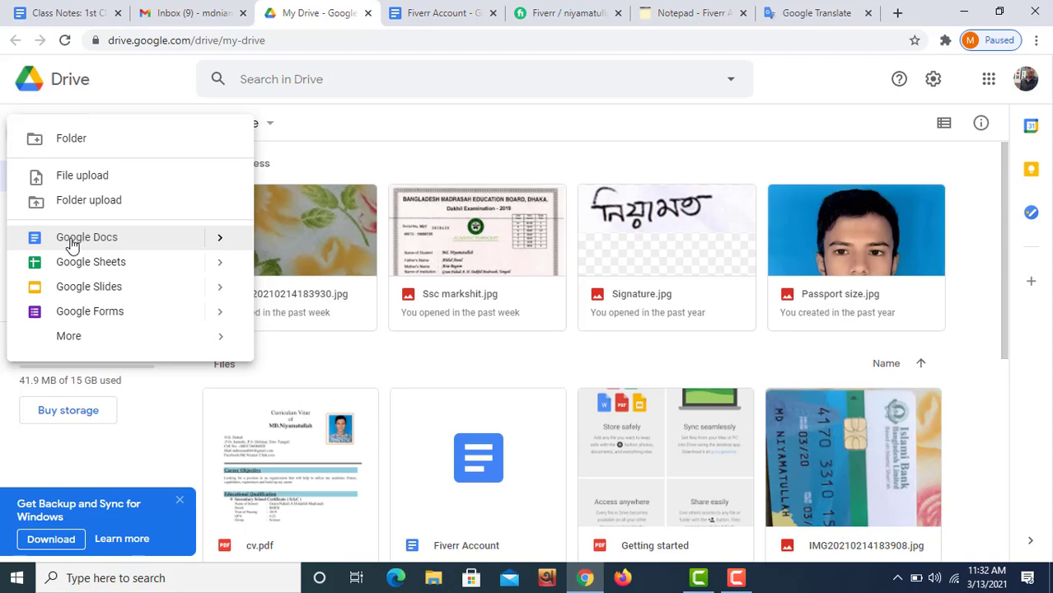
left_click(445, 14)
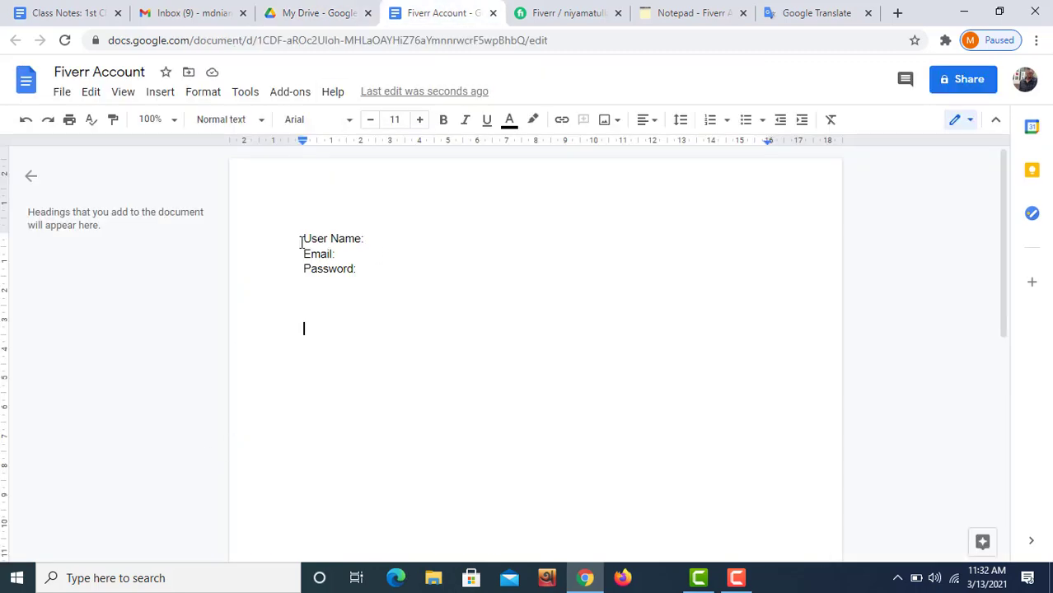
Step: Select the three label lines, raise their font to 20 pt and apply 1.5 line spacing
left_click_drag(299, 241, 371, 273)
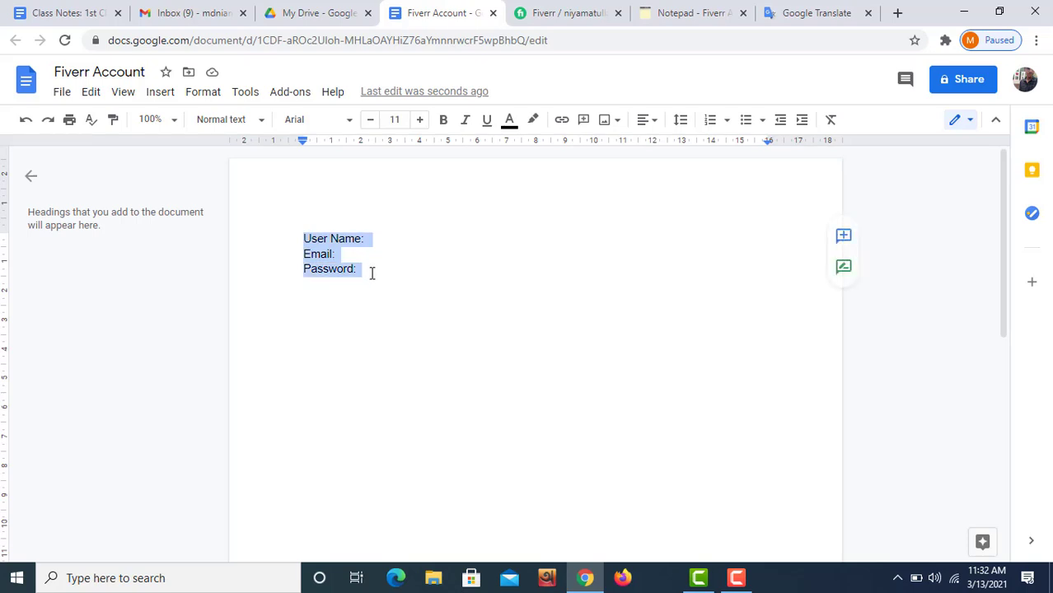
left_click(420, 119)
left_click(420, 120)
left_click(420, 120)
left_click(420, 119)
left_click(420, 120)
left_click(420, 119)
left_click(420, 120)
left_click(420, 119)
left_click(420, 120)
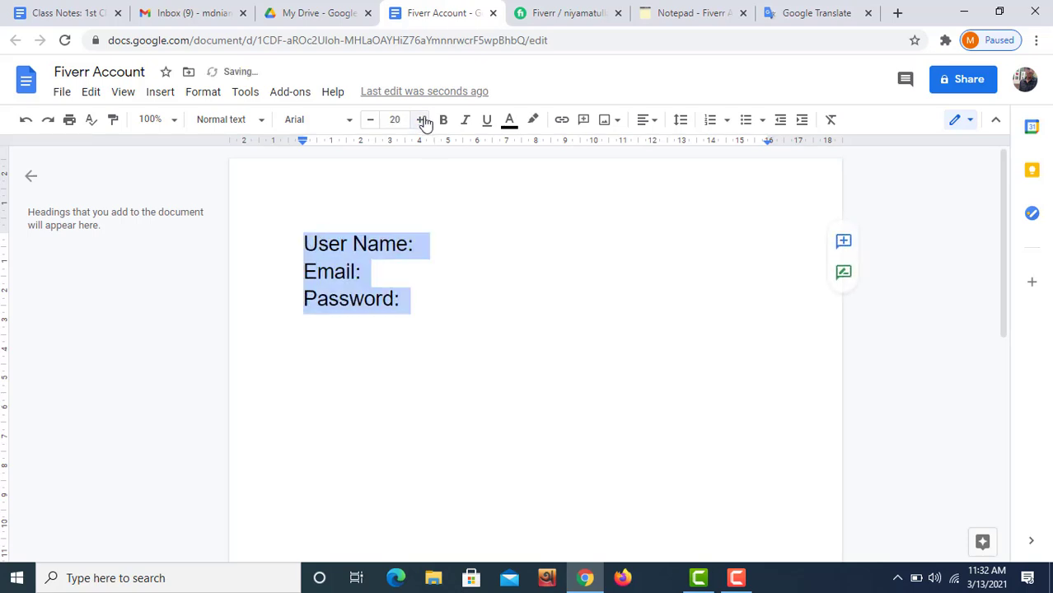
left_click(679, 121)
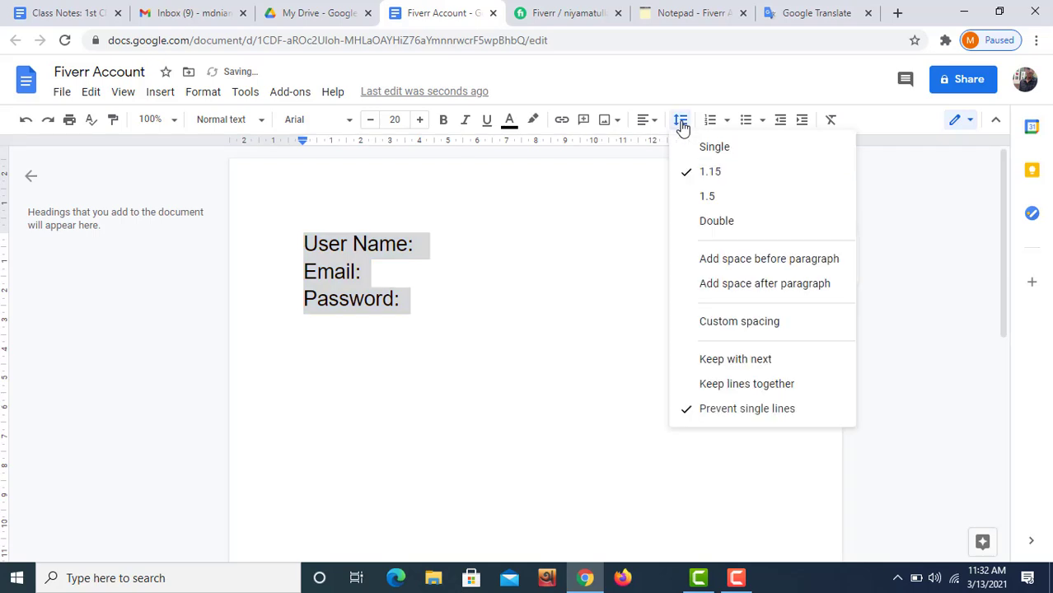
left_click(717, 197)
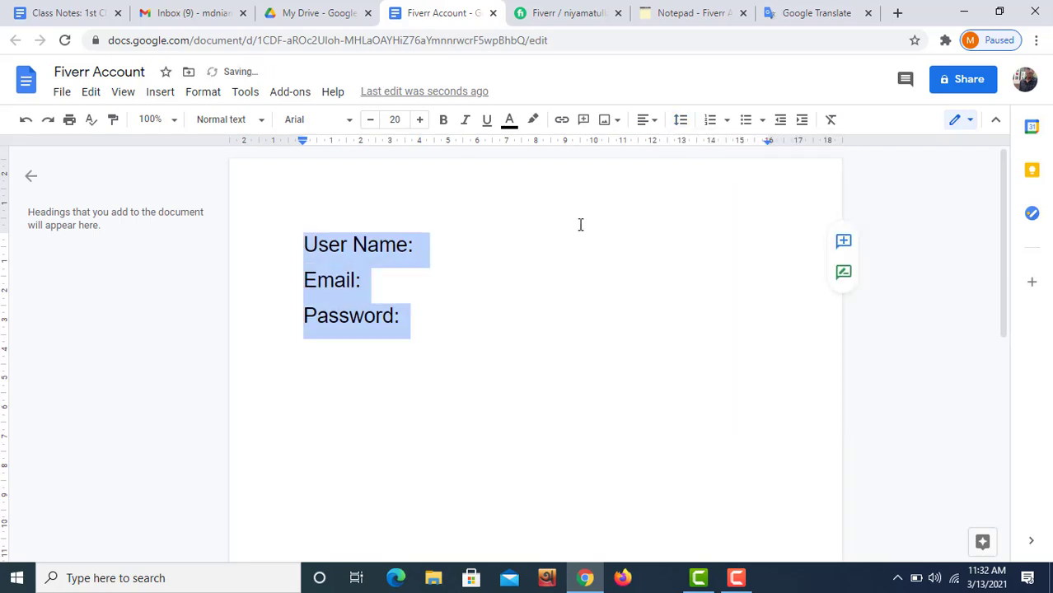
Step: Place the cursor after the User Name:, Email: and Password: labels in turn
left_click(517, 199)
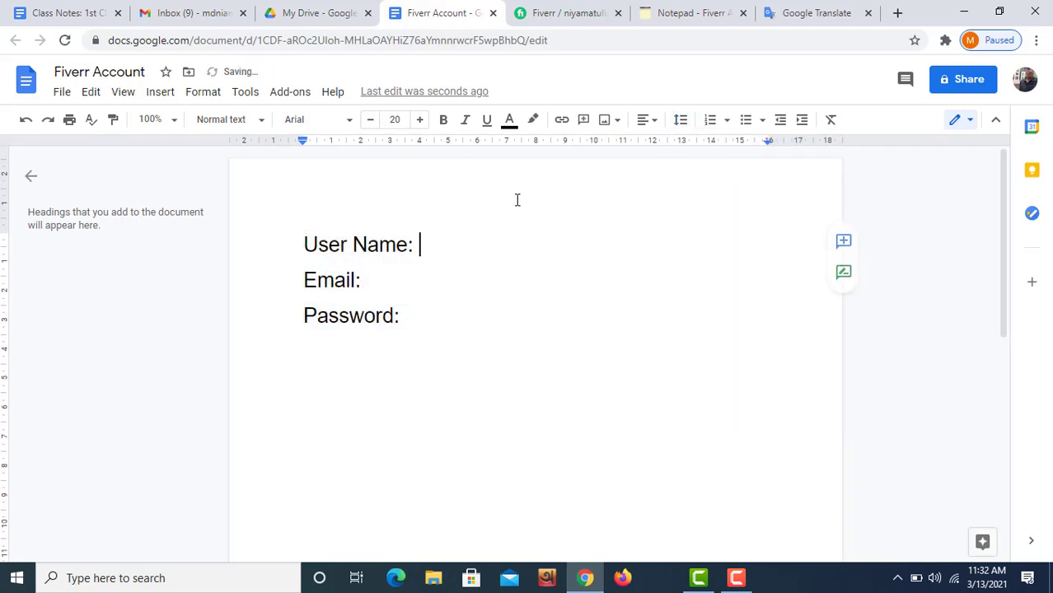
left_click(425, 317)
double_click(444, 237)
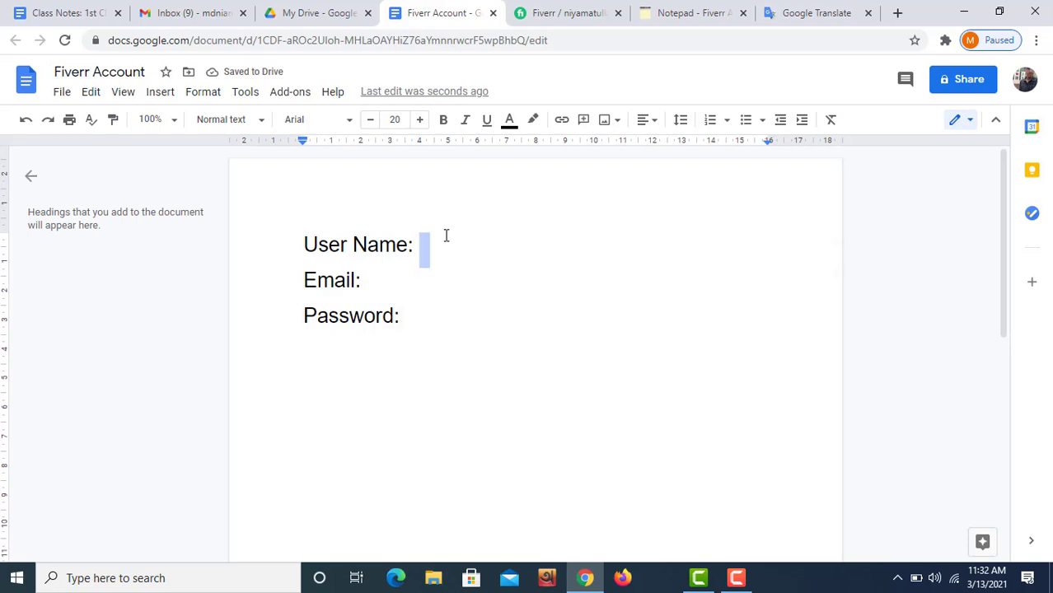
left_click(391, 279)
left_click(429, 316)
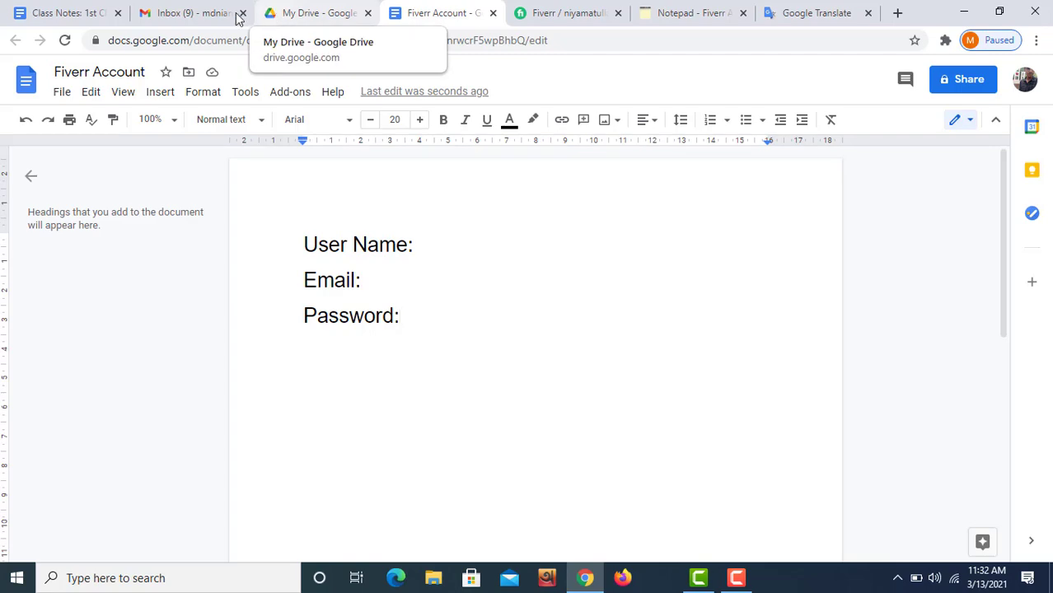
left_click(193, 13)
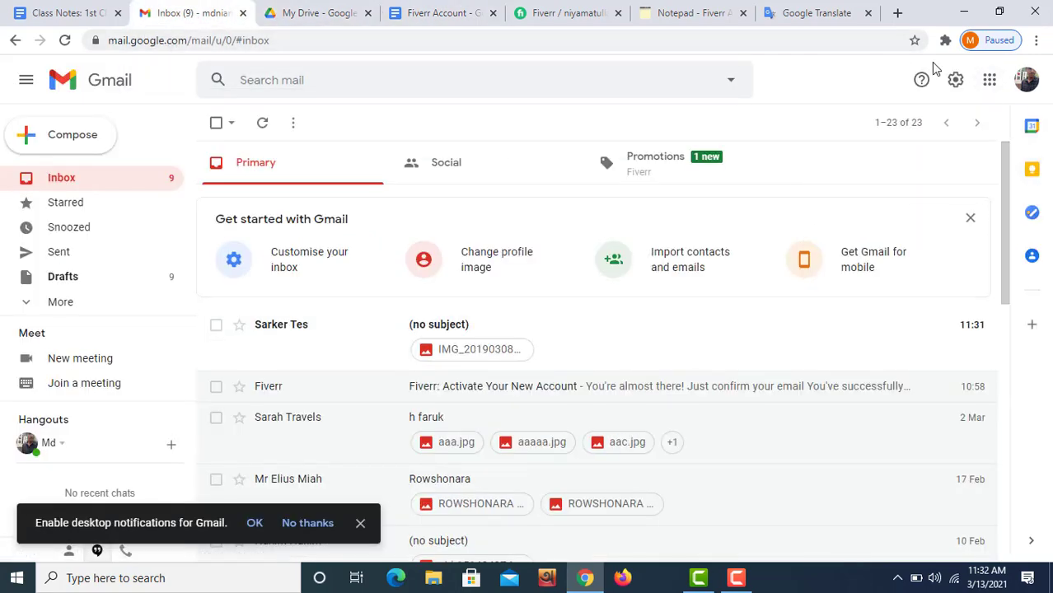
Step: Download the IMG_20190308_105301.jpg photo attachment from the email
left_click(481, 351)
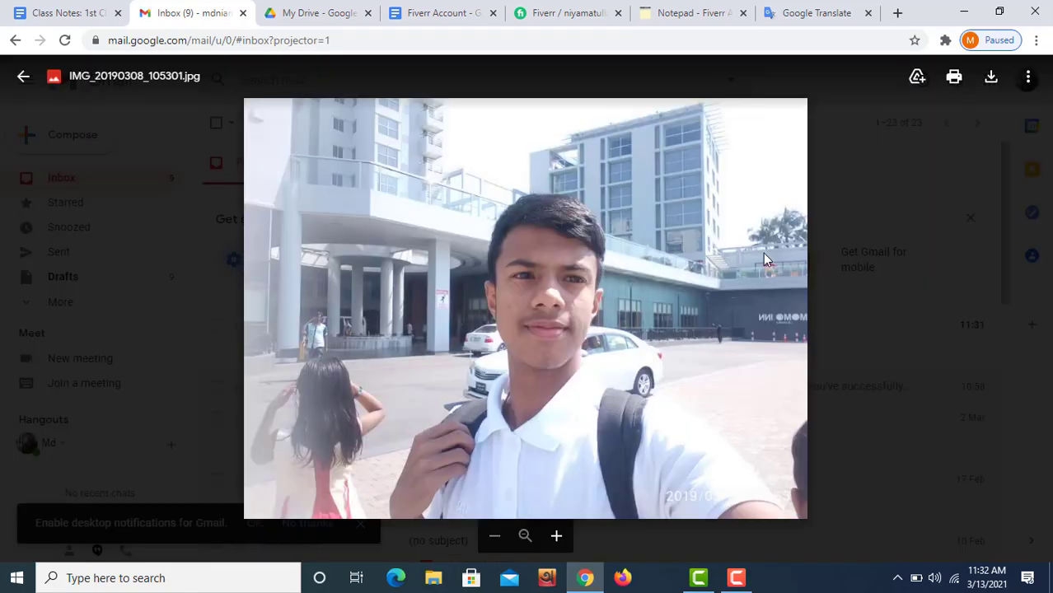
left_click(993, 80)
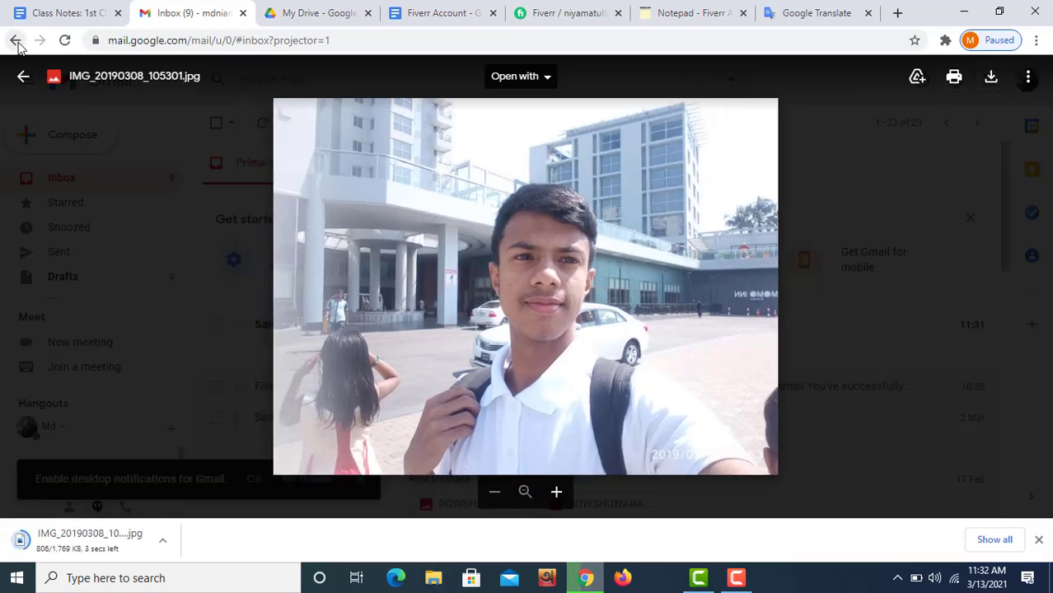
left_click(15, 42)
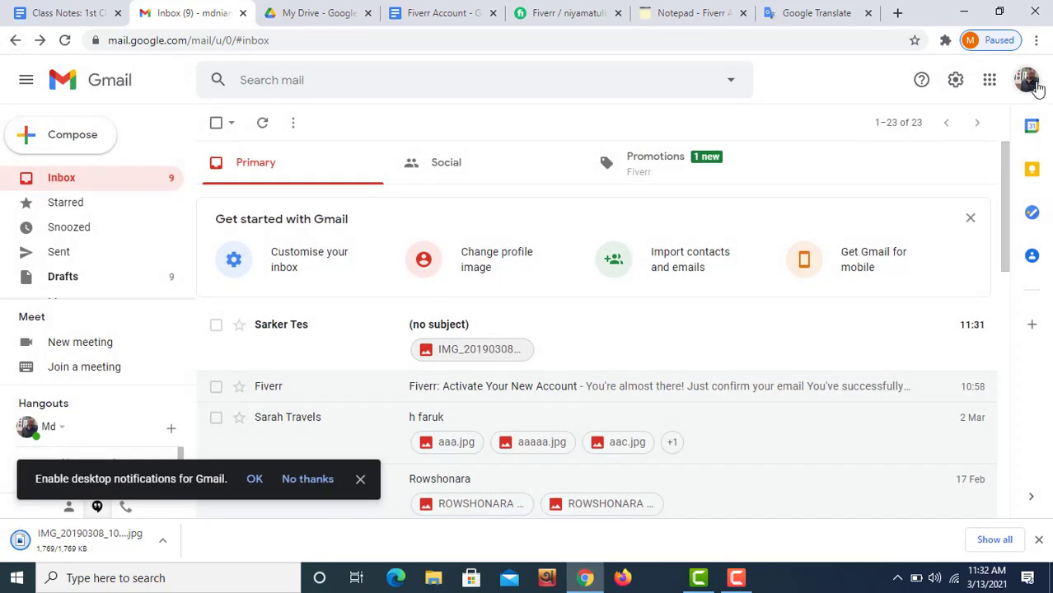
Step: Copy the account's email address from the Google account panel
left_click(1027, 86)
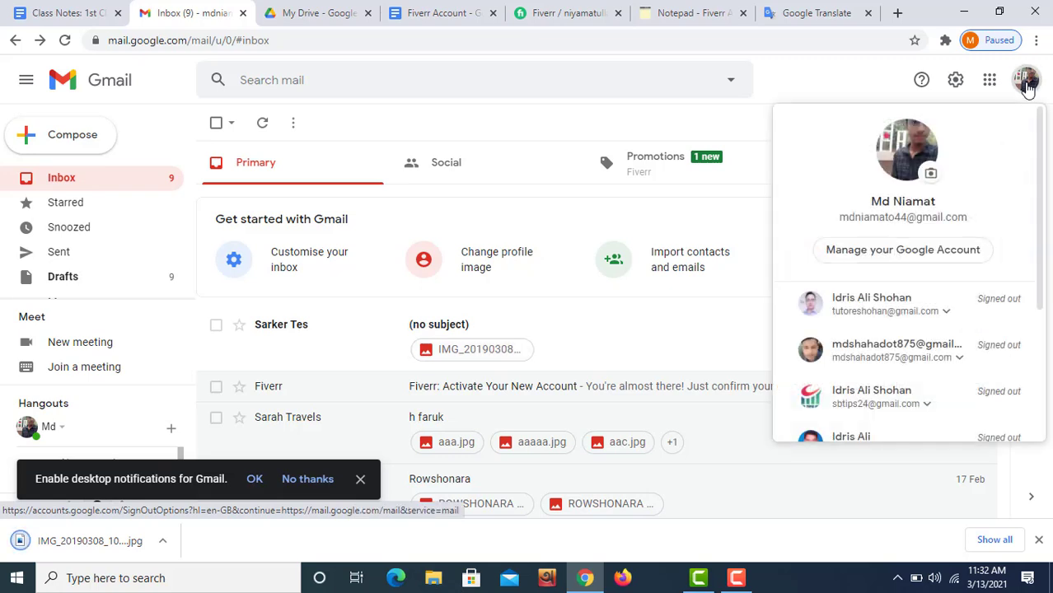
left_click_drag(973, 217, 835, 223)
key("ctrl+c")
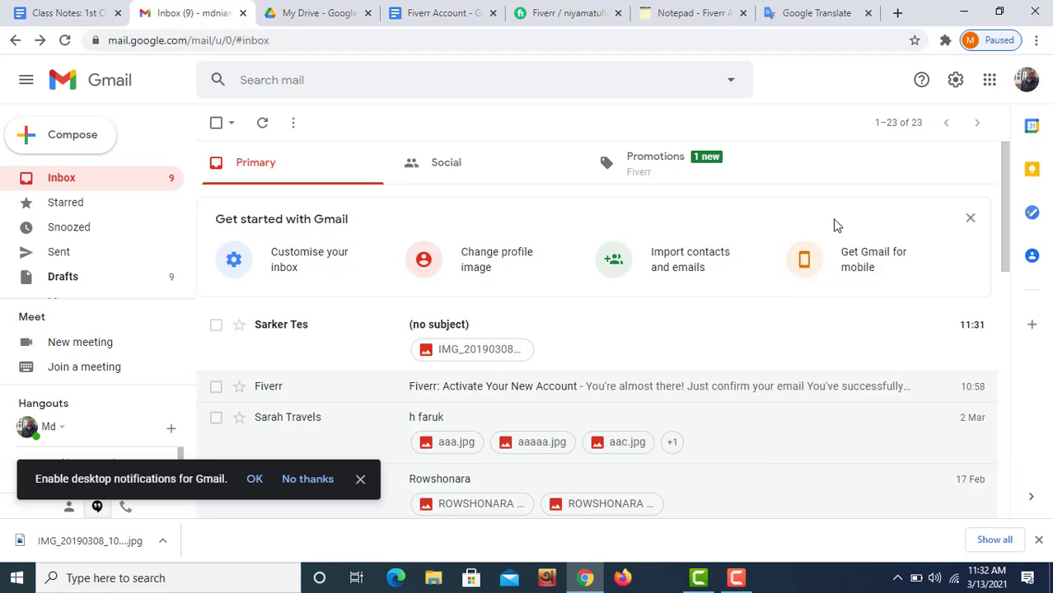
left_click(1027, 80)
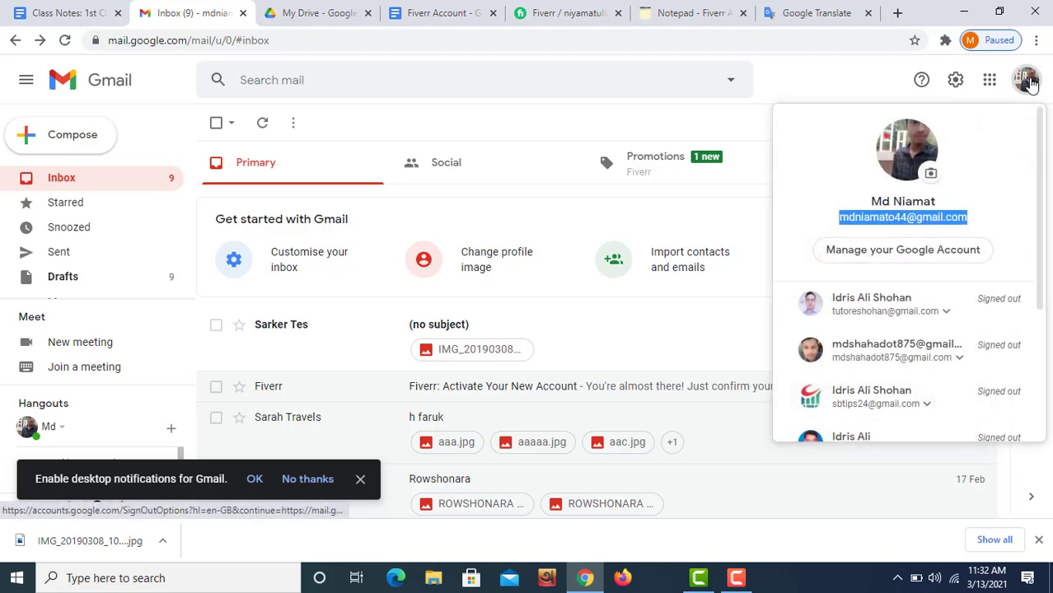
left_click(431, 19)
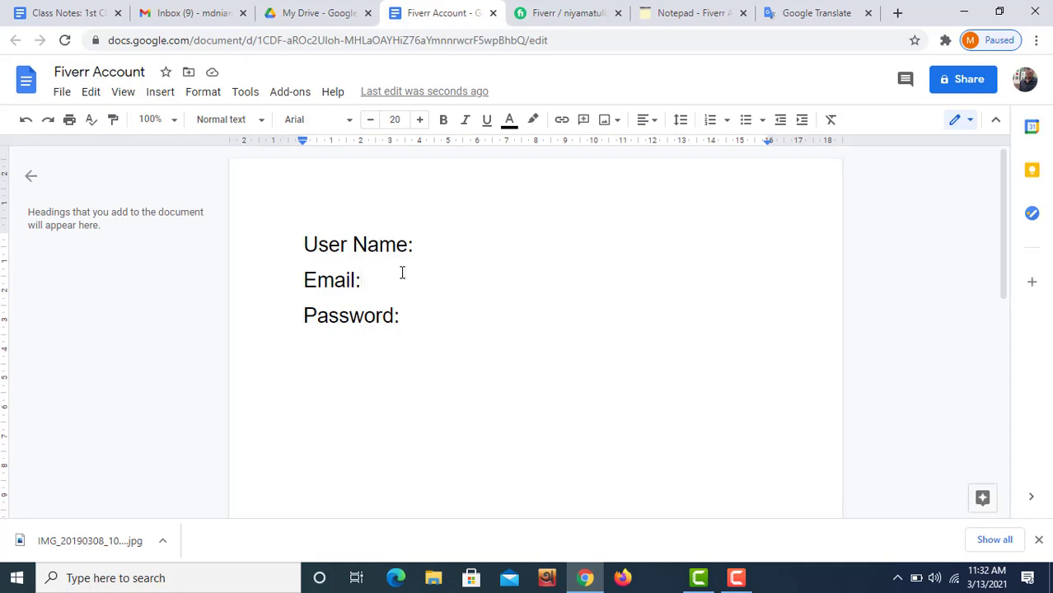
Step: Paste the email address after Email: and enlarge it to match the 20 pt labels
key("ctrl+v")
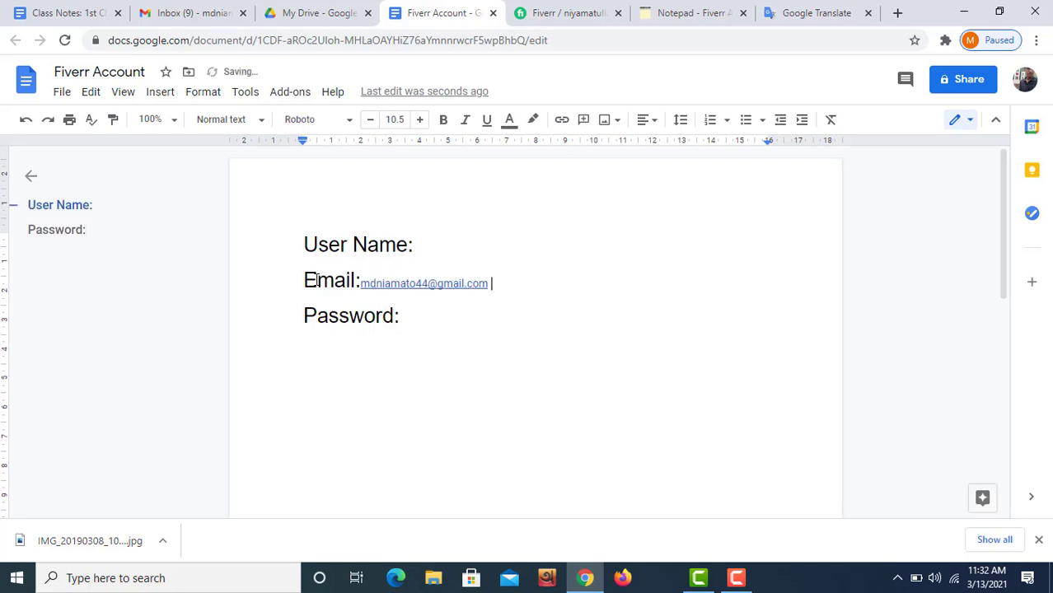
left_click(361, 275)
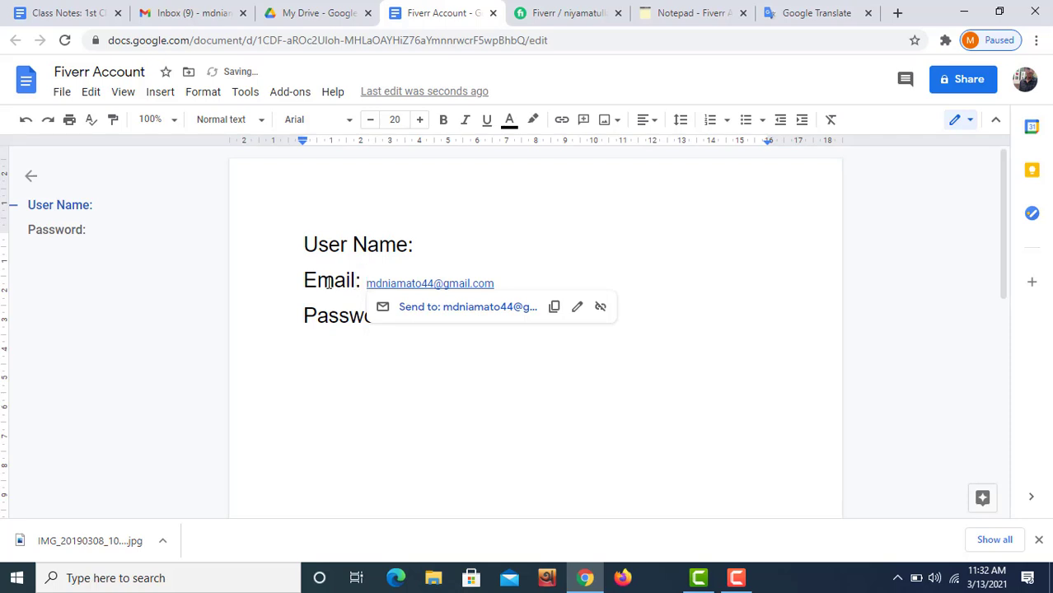
left_click(328, 282)
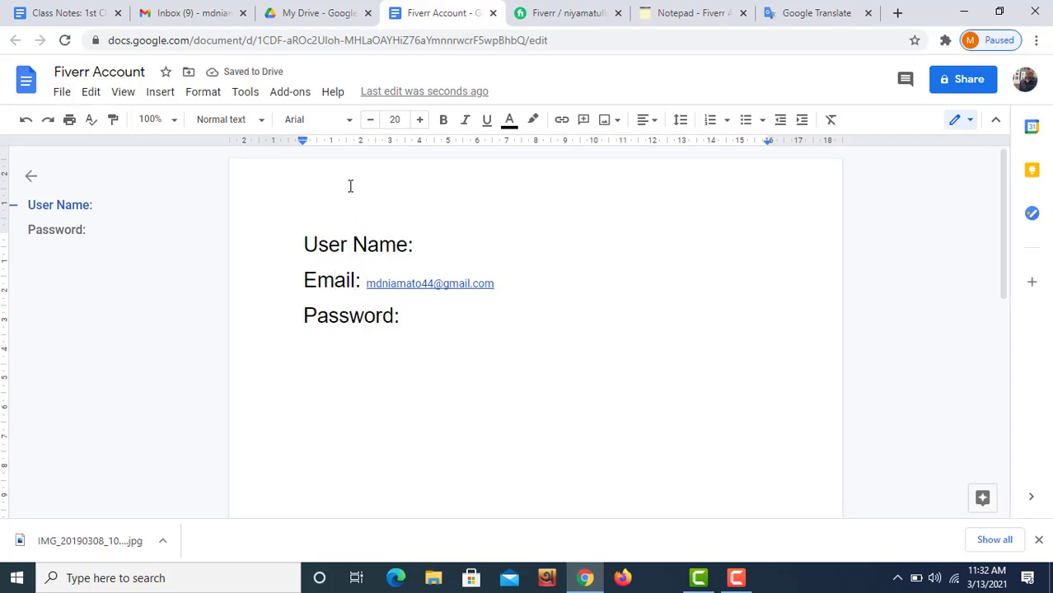
left_click_drag(366, 282, 508, 282)
left_click(421, 120)
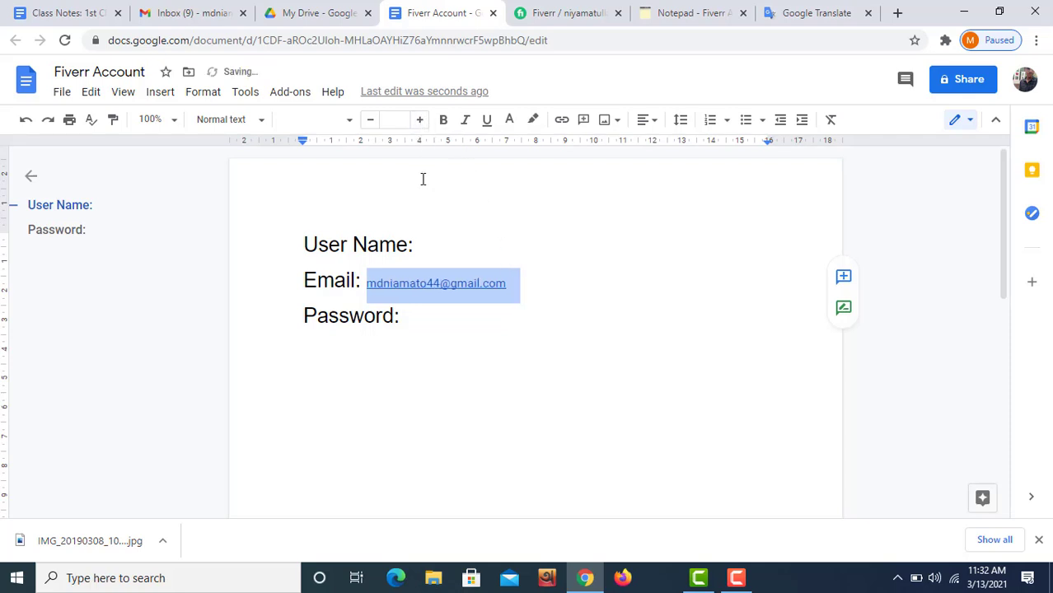
left_click(421, 119)
left_click(421, 120)
left_click(421, 120)
left_click(421, 119)
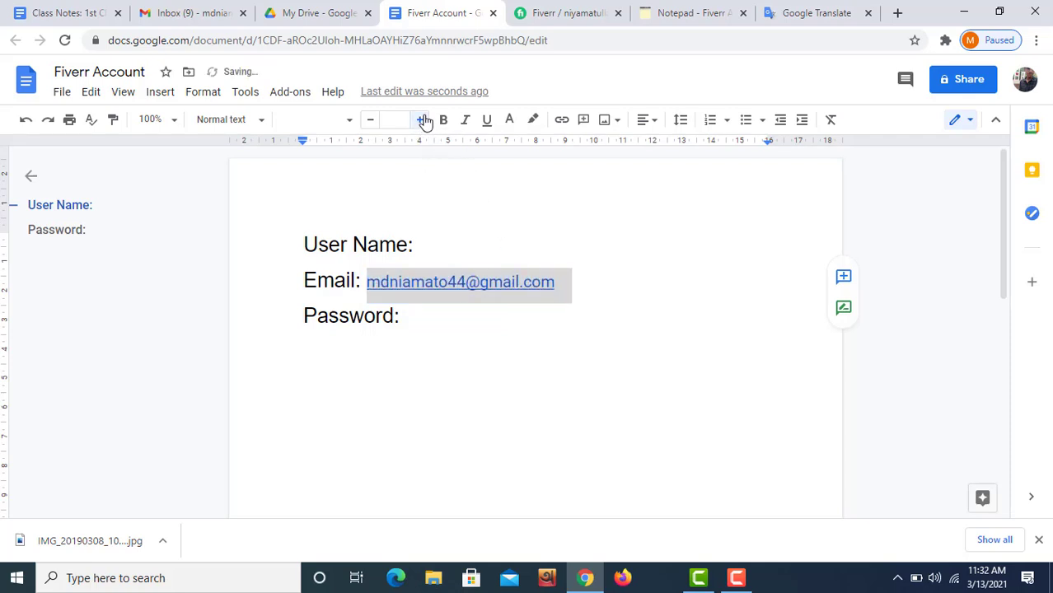
left_click(421, 119)
left_click(421, 119)
Step: Add blank lines below Password:
left_click(436, 308)
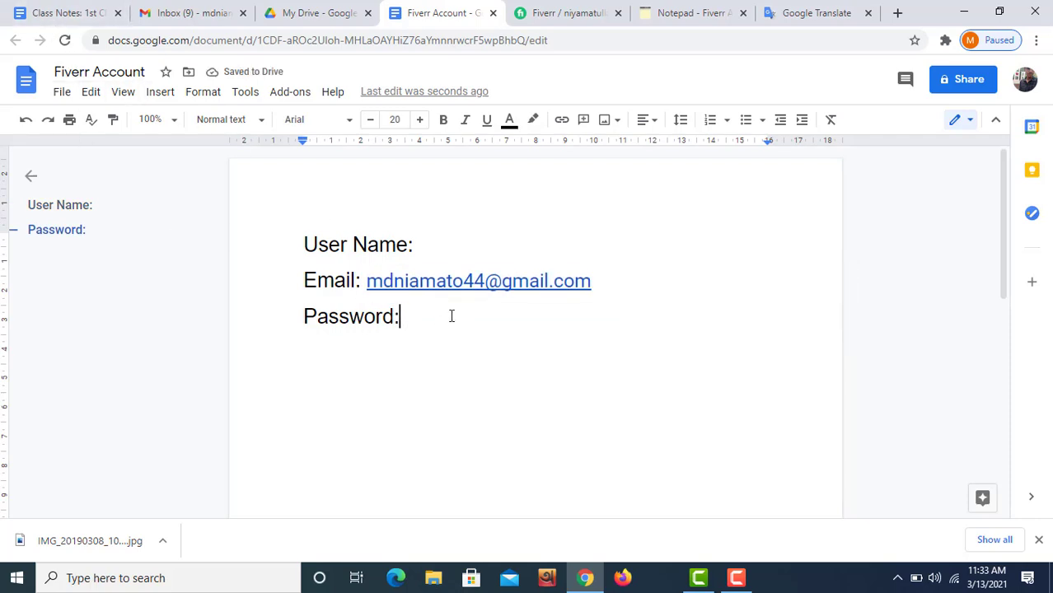
key("Return")
key("Return")
left_click(578, 18)
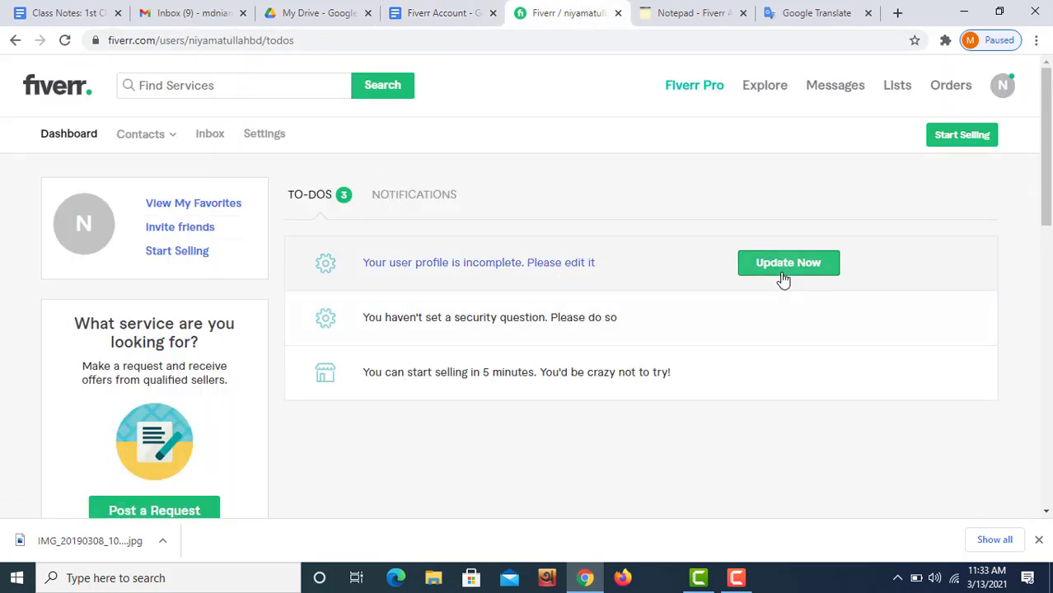
Step: Upload IMG_20190308_105301.jpg from the Downloads folder as the Fiverr profile photo
left_click(781, 269)
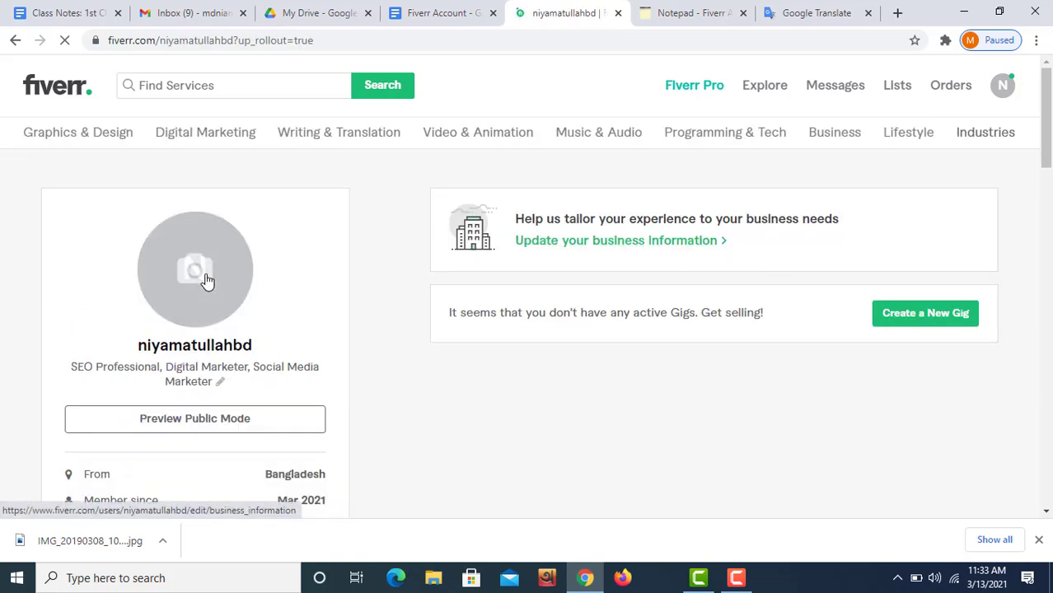
left_click(200, 285)
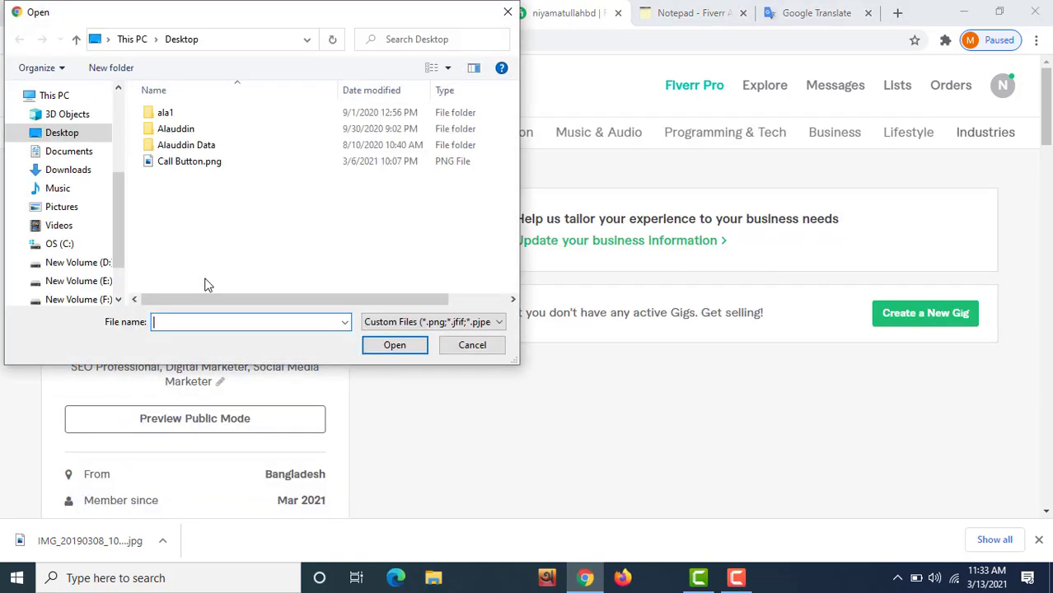
left_click(54, 169)
left_click(169, 136)
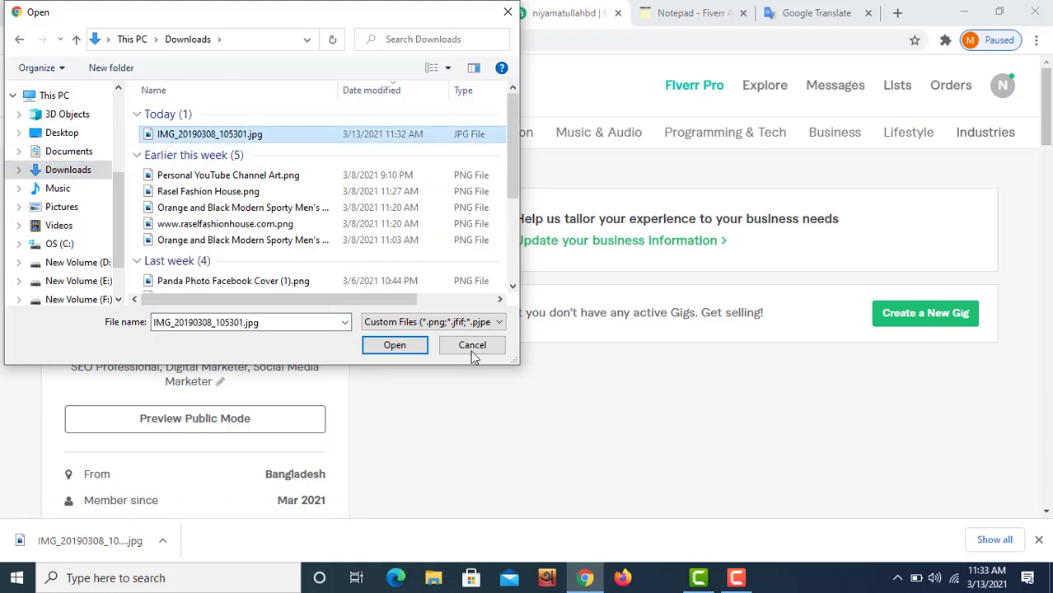
left_click(394, 347)
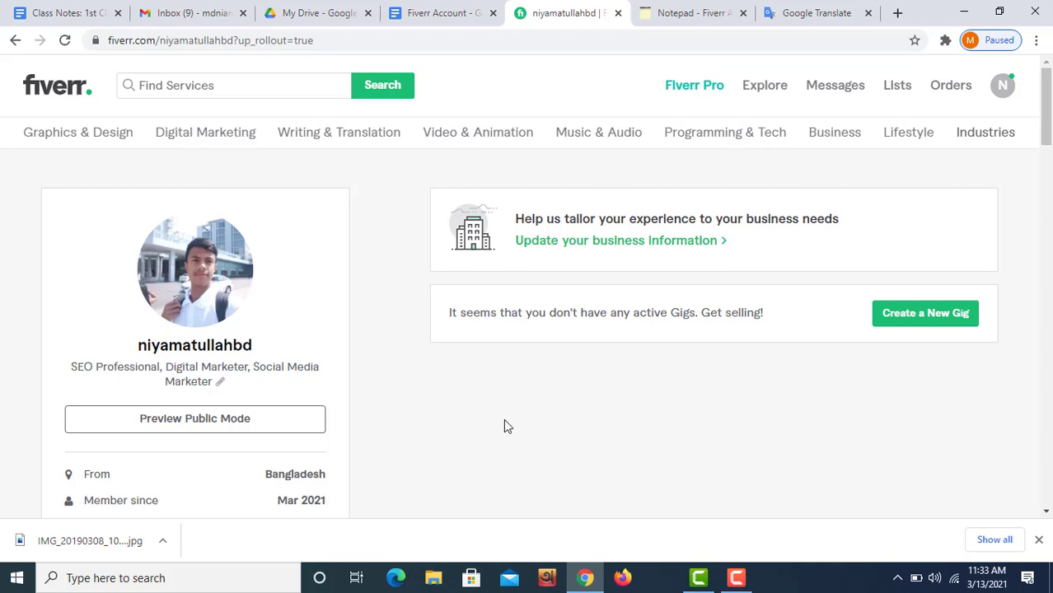
scroll(356, 389, "down", 3)
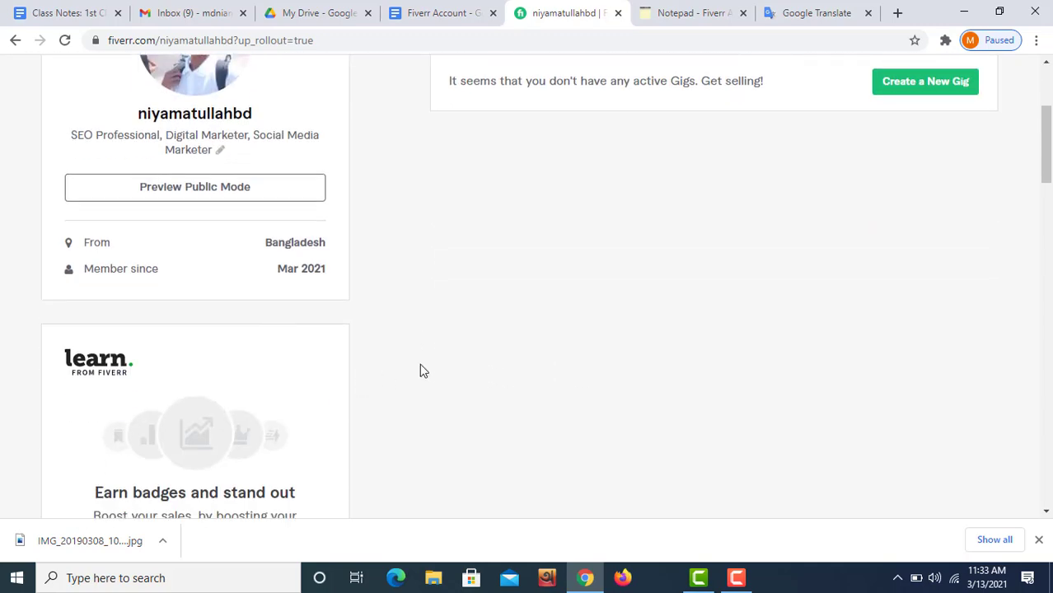
scroll(422, 371, "down", 12)
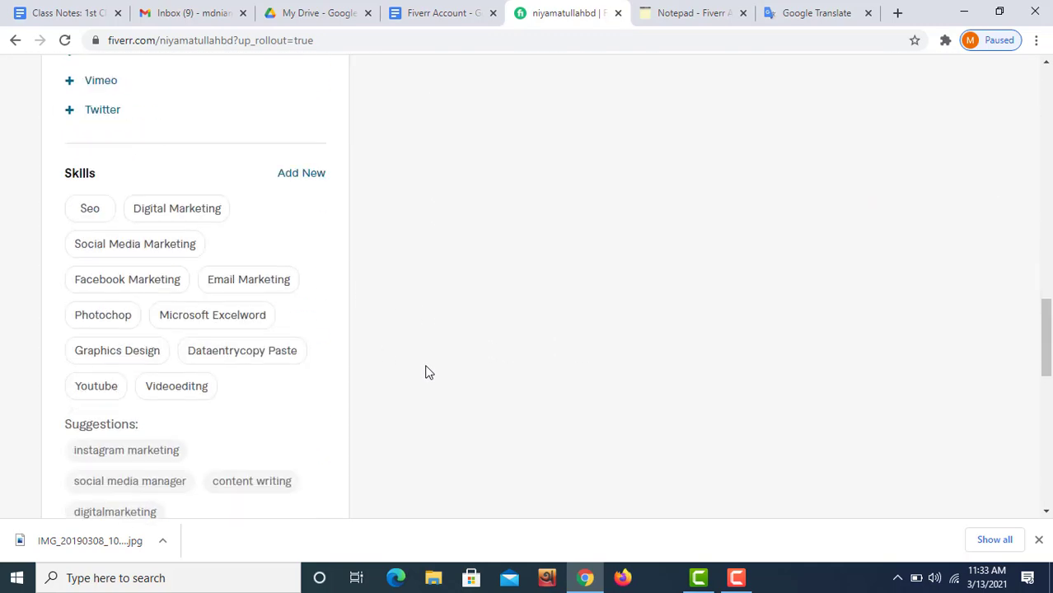
scroll(425, 369, "down", 9)
scroll(429, 370, "up", 5)
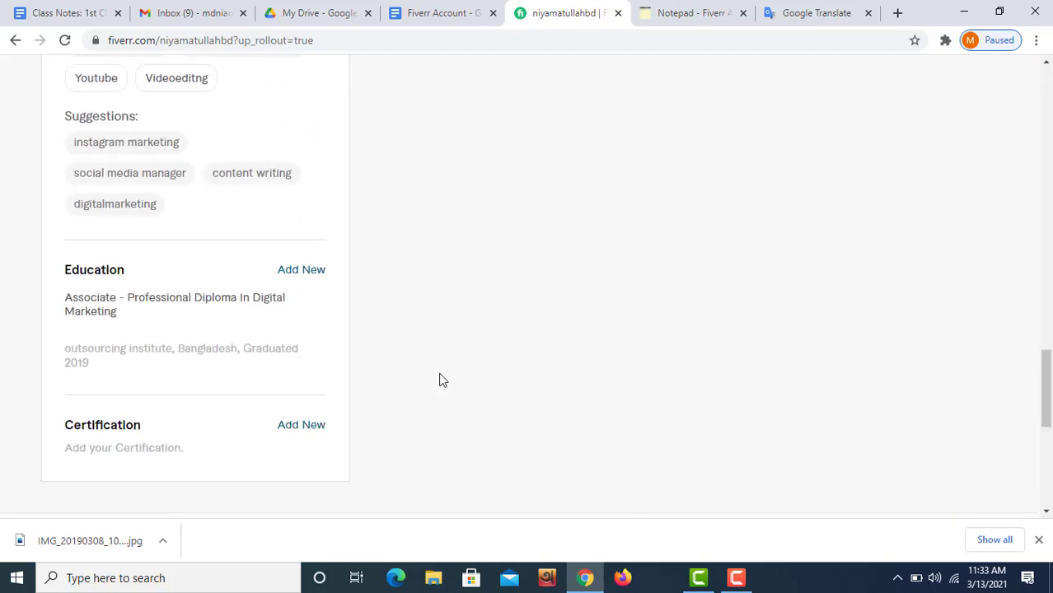
scroll(441, 379, "up", 15)
middle_click(486, 372)
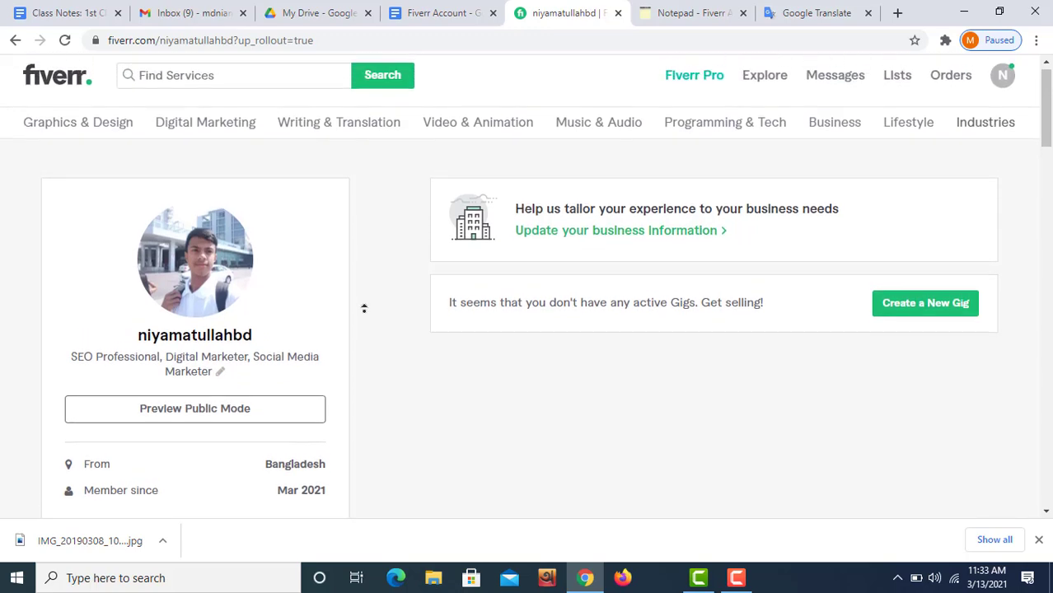
mouse_move(393, 150)
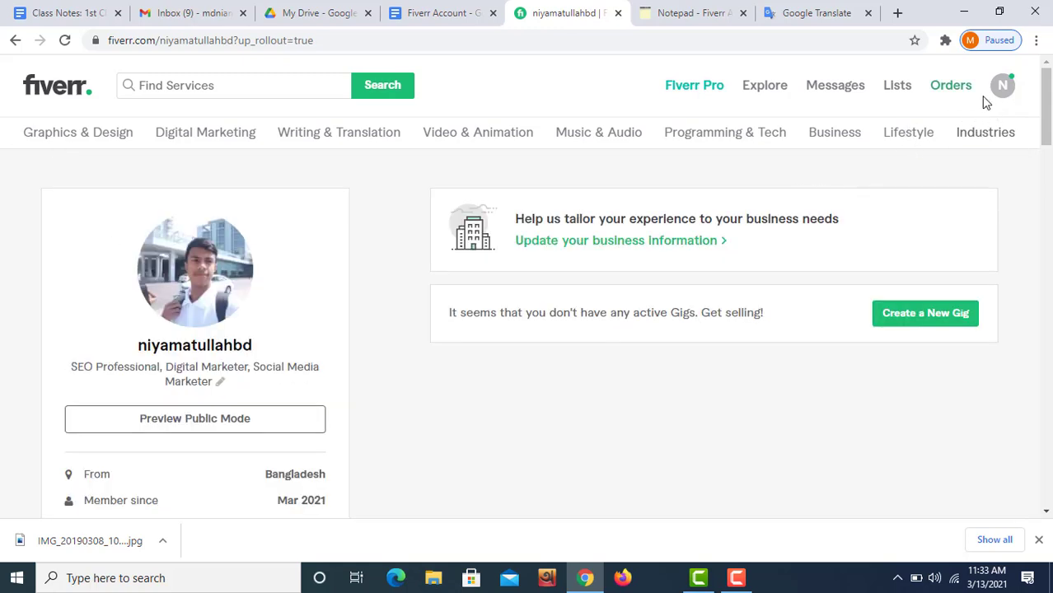
Step: Go to the Fiverr dashboard and try the security-question to-do, ending on the start selling page
left_click(1002, 86)
left_click(898, 155)
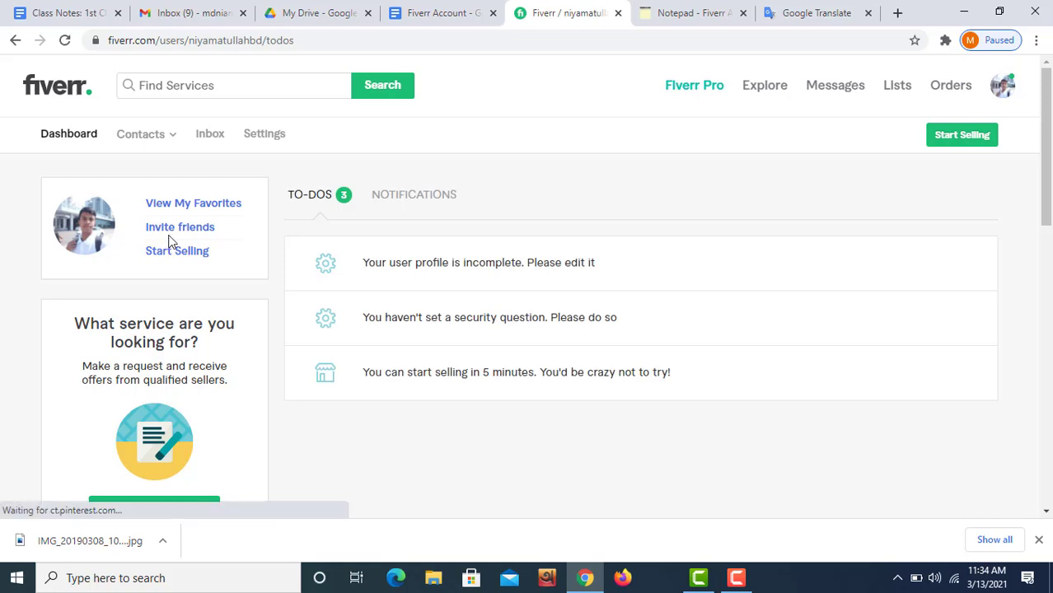
mouse_move(454, 323)
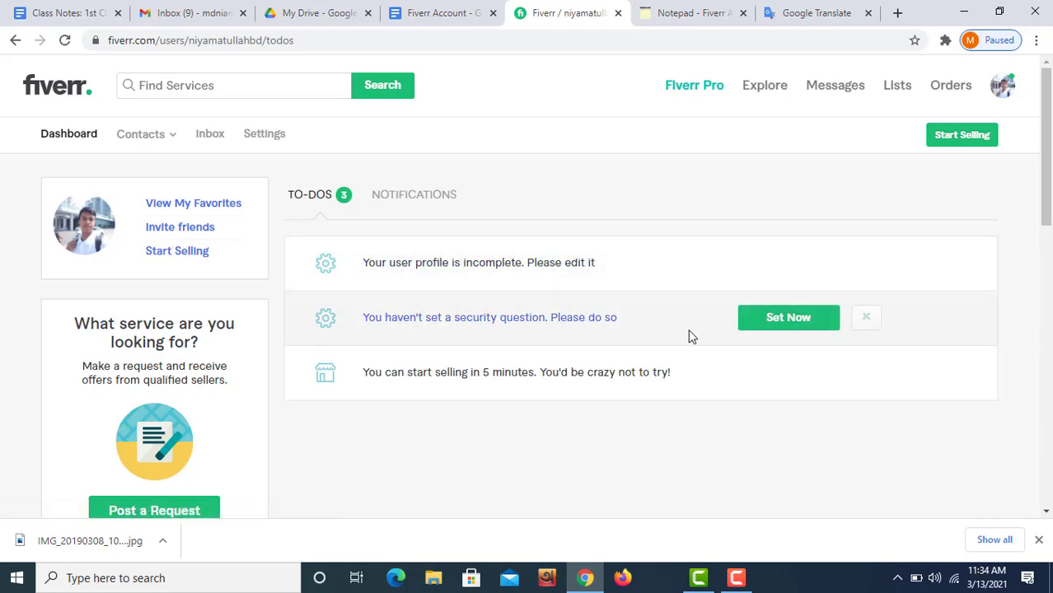
left_click(791, 319)
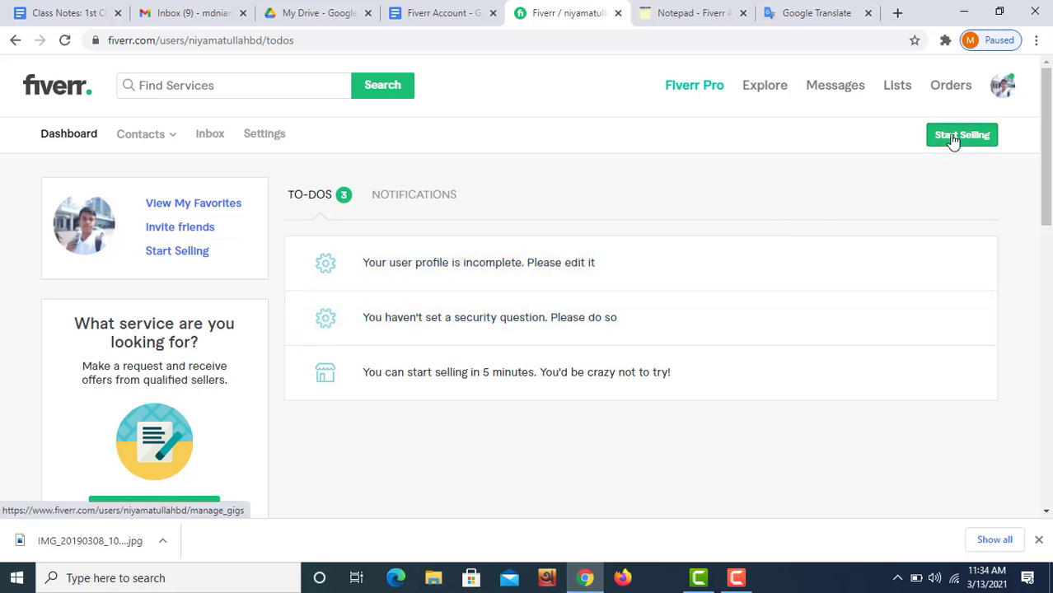
left_click(951, 140)
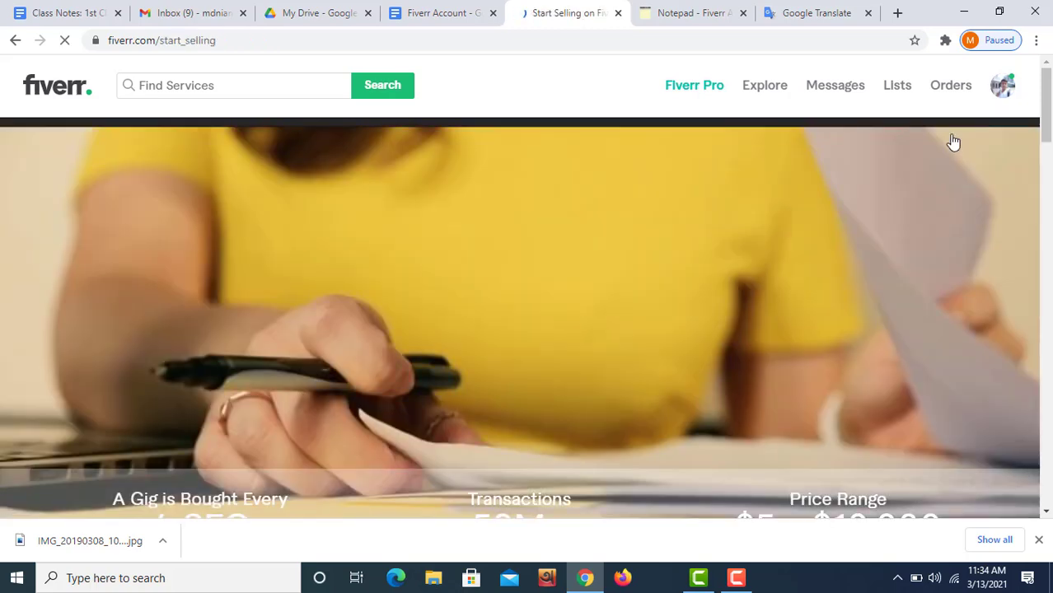
Step: Return to the dashboard and choose Set Now on the security-question to-do
left_click(1002, 85)
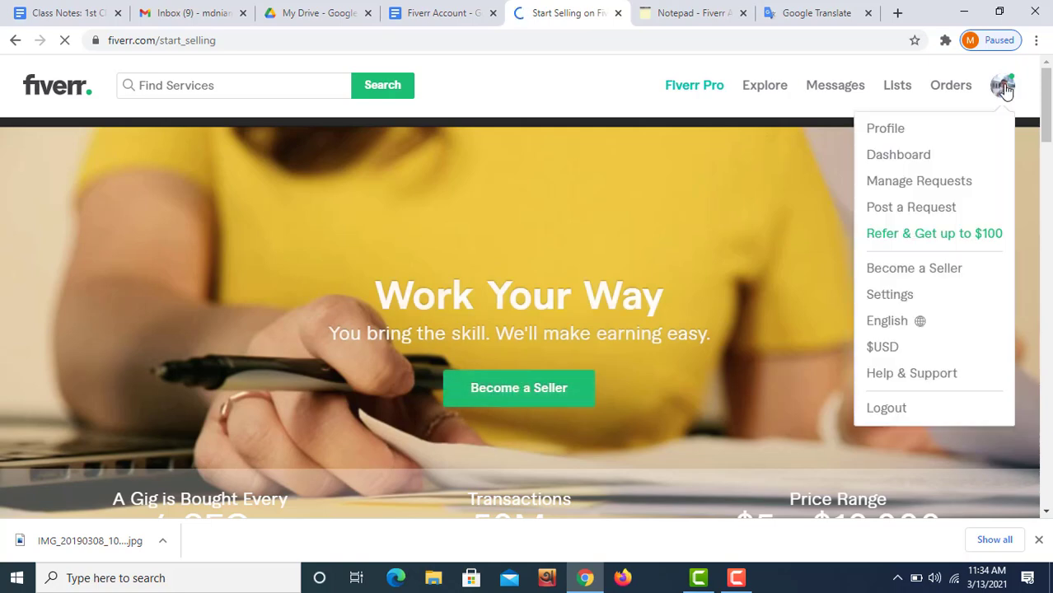
left_click(898, 154)
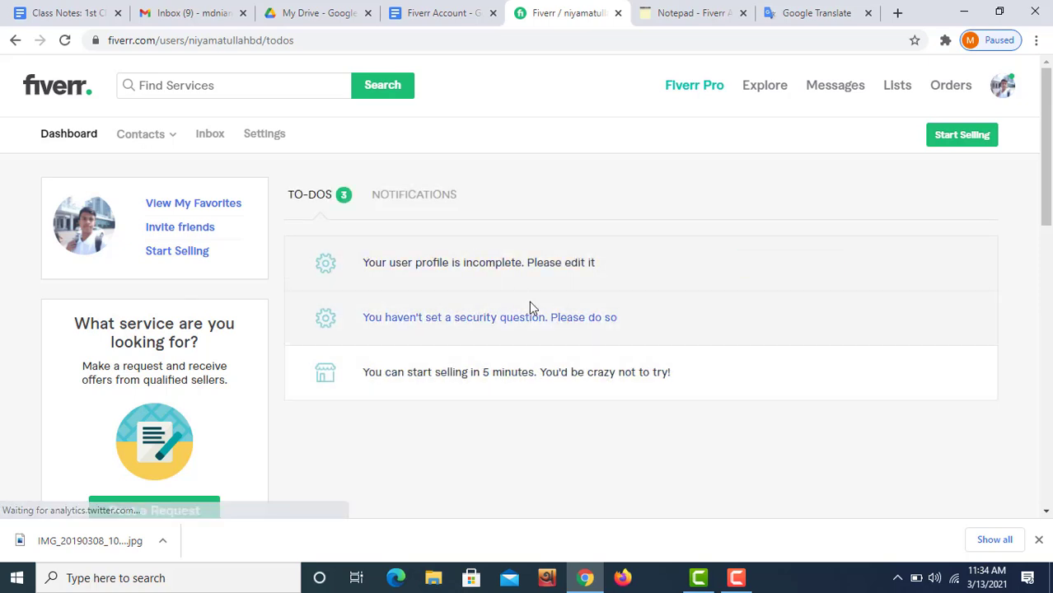
mouse_move(746, 315)
left_click(779, 319)
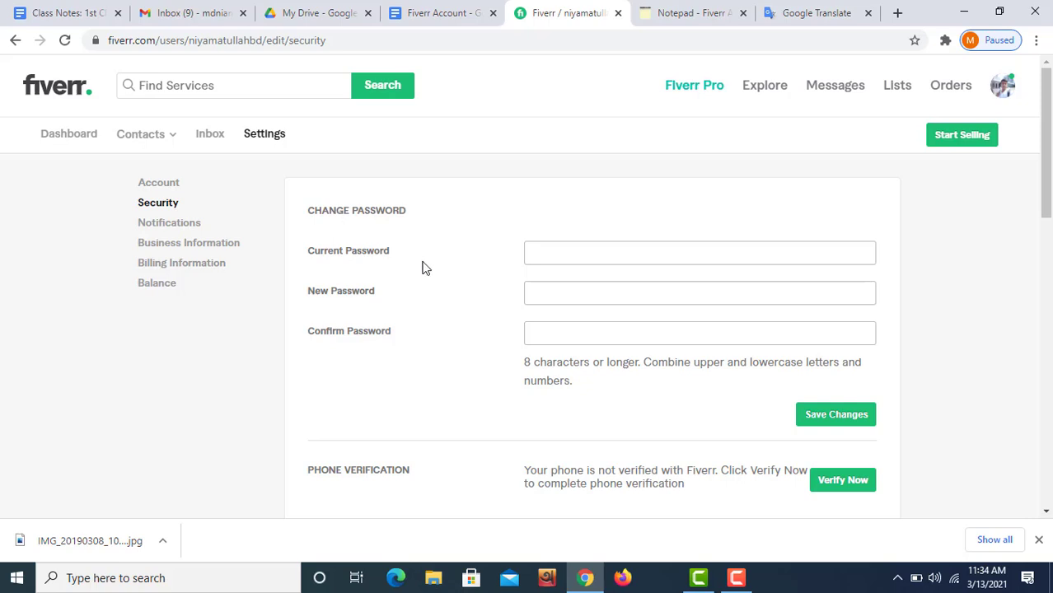
Step: Try the current, new and confirm password fields on the Security page
left_click(609, 247)
left_click(603, 294)
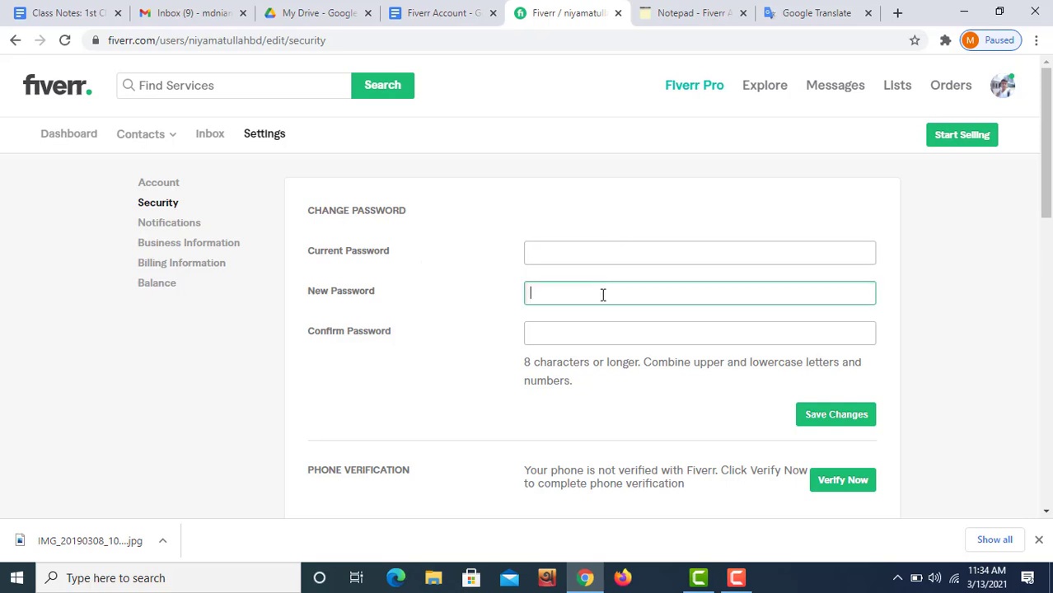
left_click(604, 328)
scroll(633, 311, "down", 3)
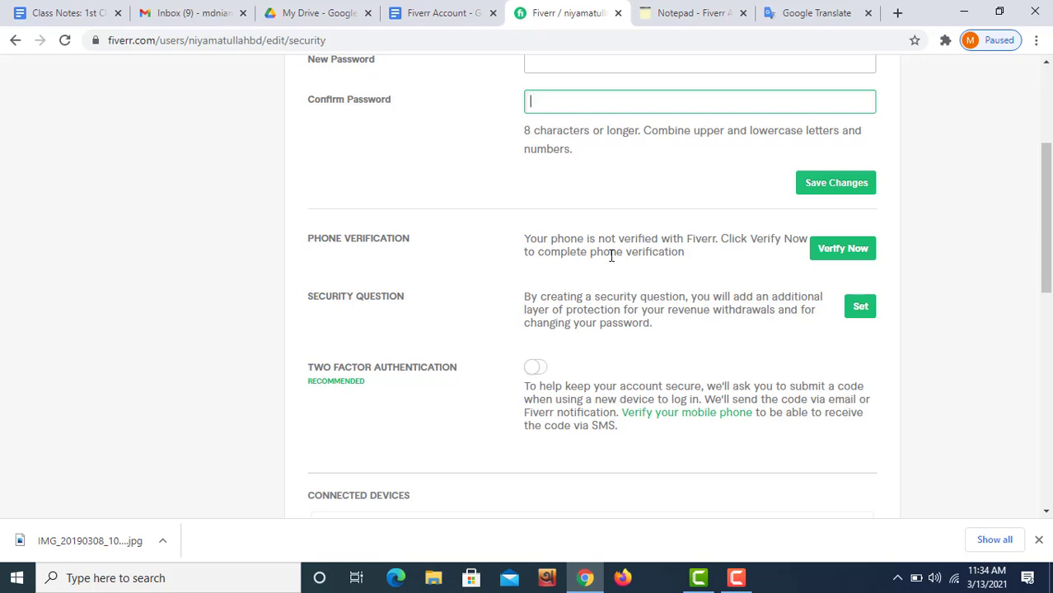
Step: Open the phone verification form, focus the number field, then close it
left_click(860, 252)
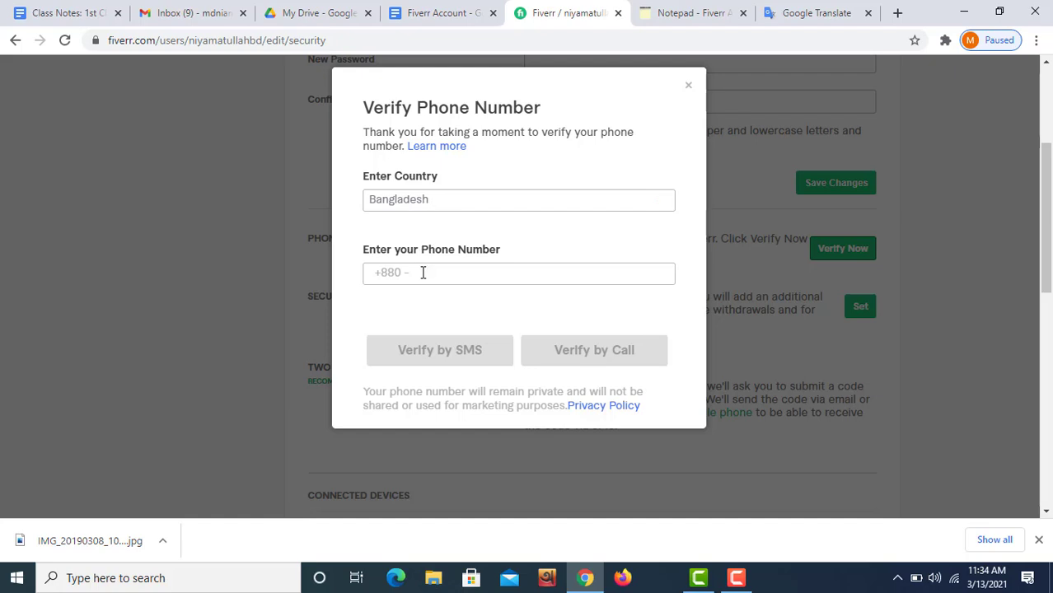
left_click(423, 272)
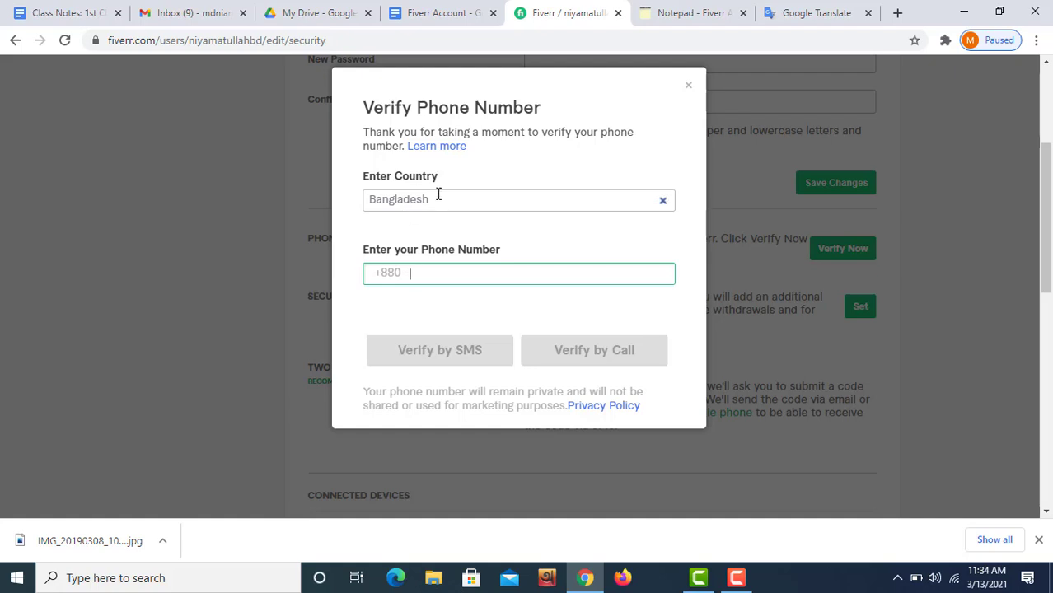
left_click(386, 274)
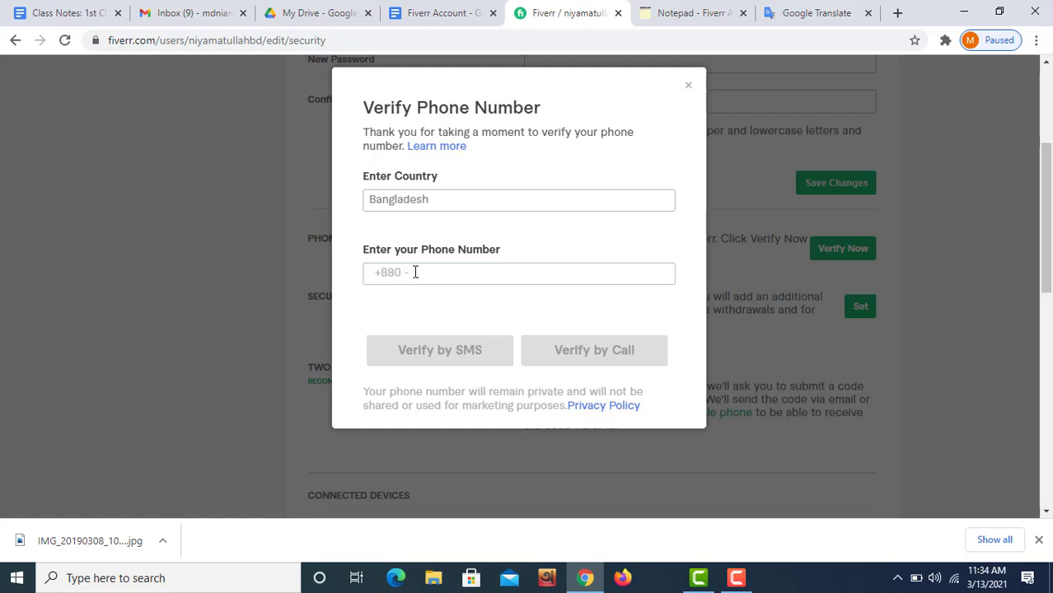
left_click(419, 270)
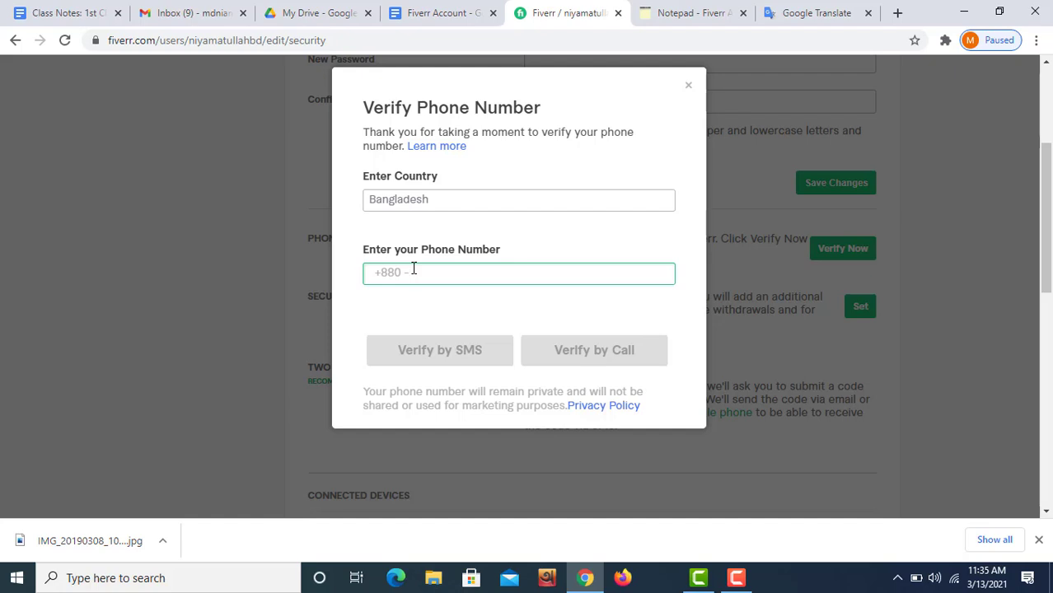
scroll(427, 345, "down", 1)
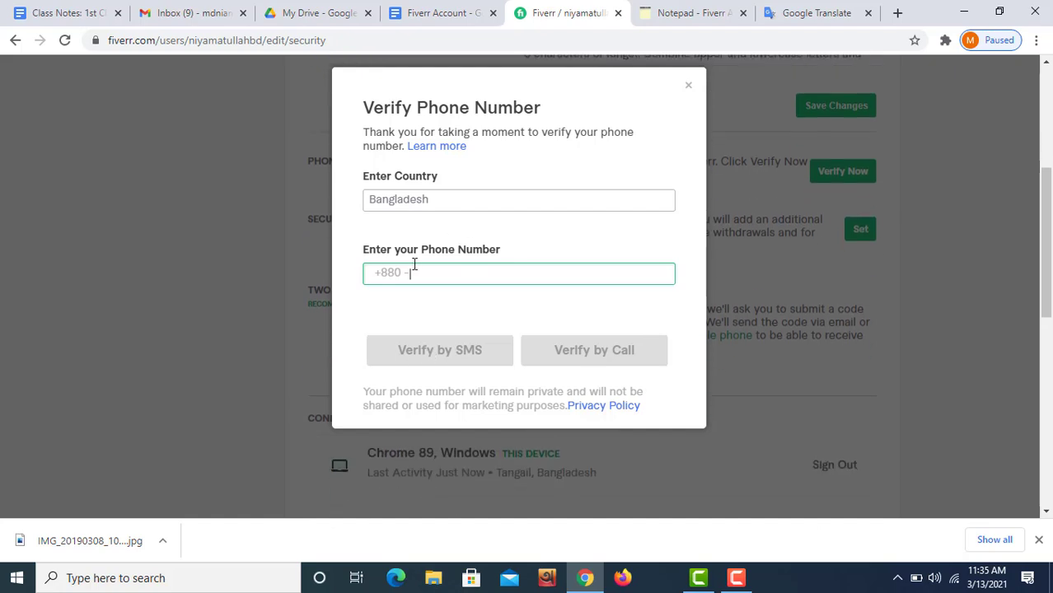
left_click(689, 88)
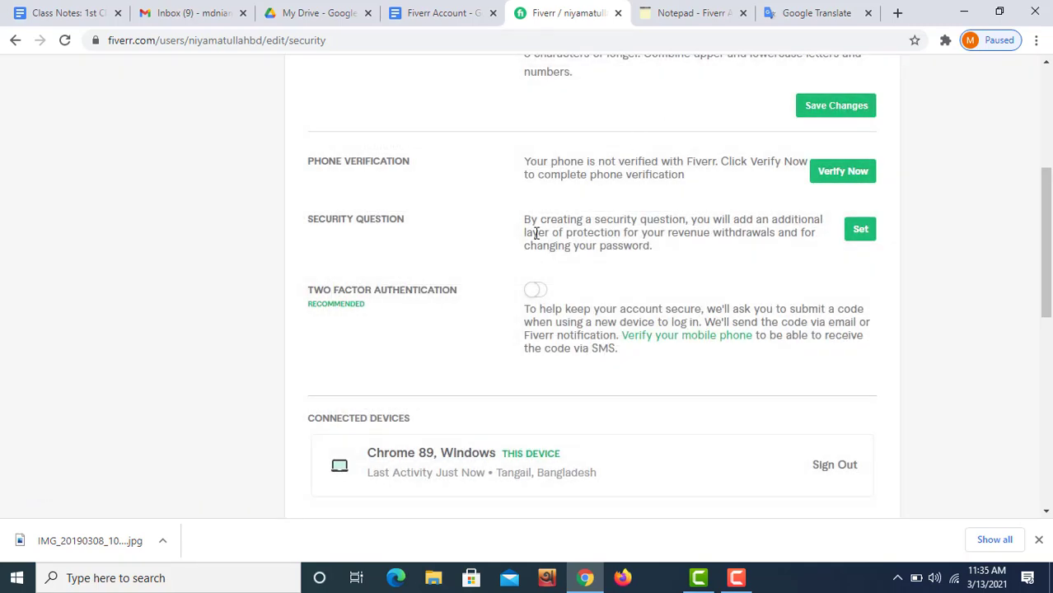
scroll(748, 245, "up", 3)
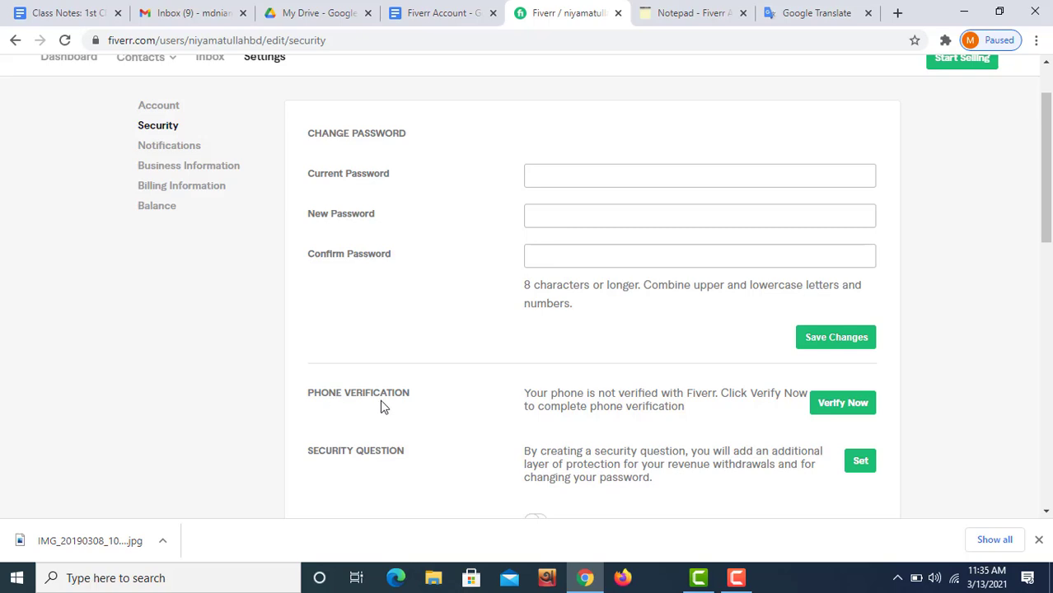
Step: Reopen phone verification with Bangladesh as the country, then close it and scroll to the top
left_click(844, 403)
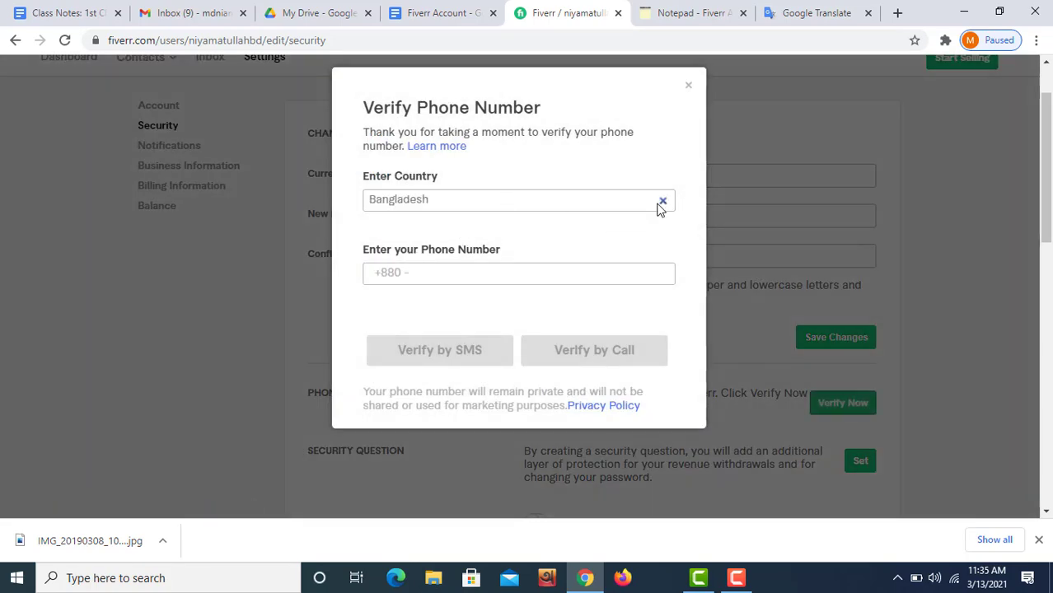
left_click(435, 198)
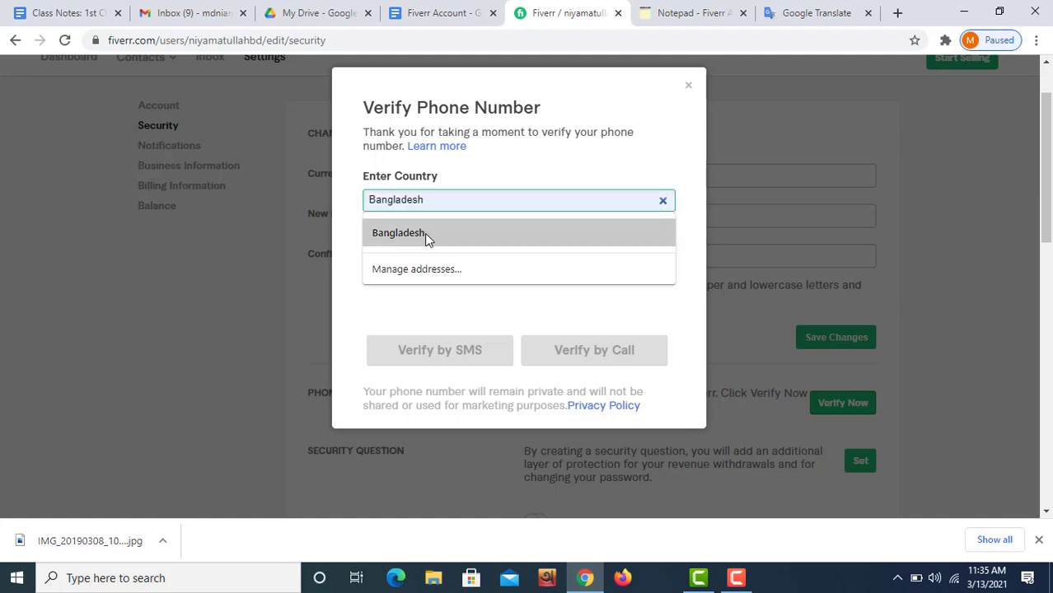
left_click(424, 233)
left_click(425, 269)
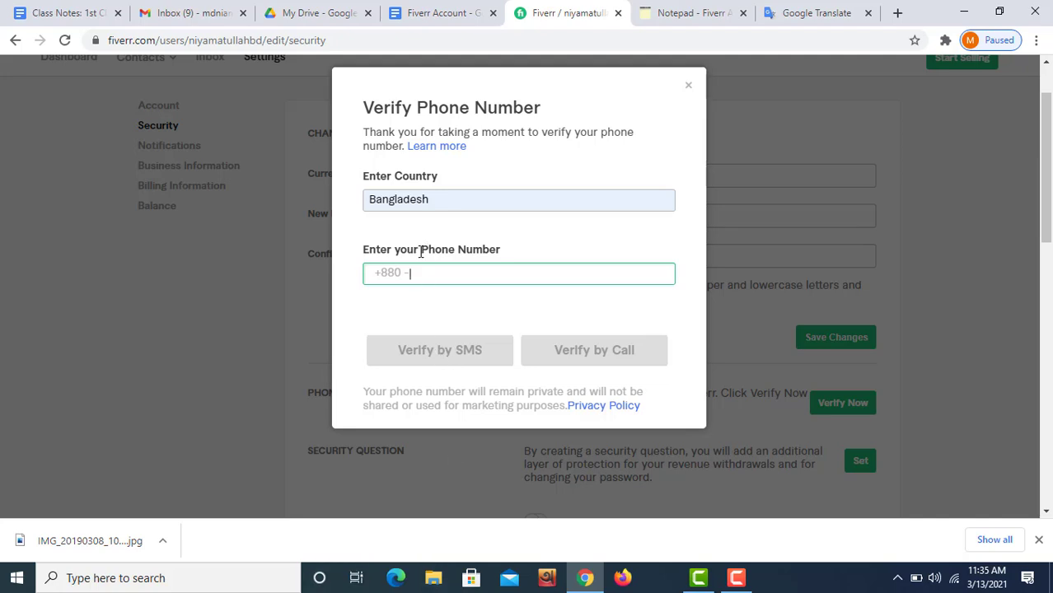
left_click(686, 89)
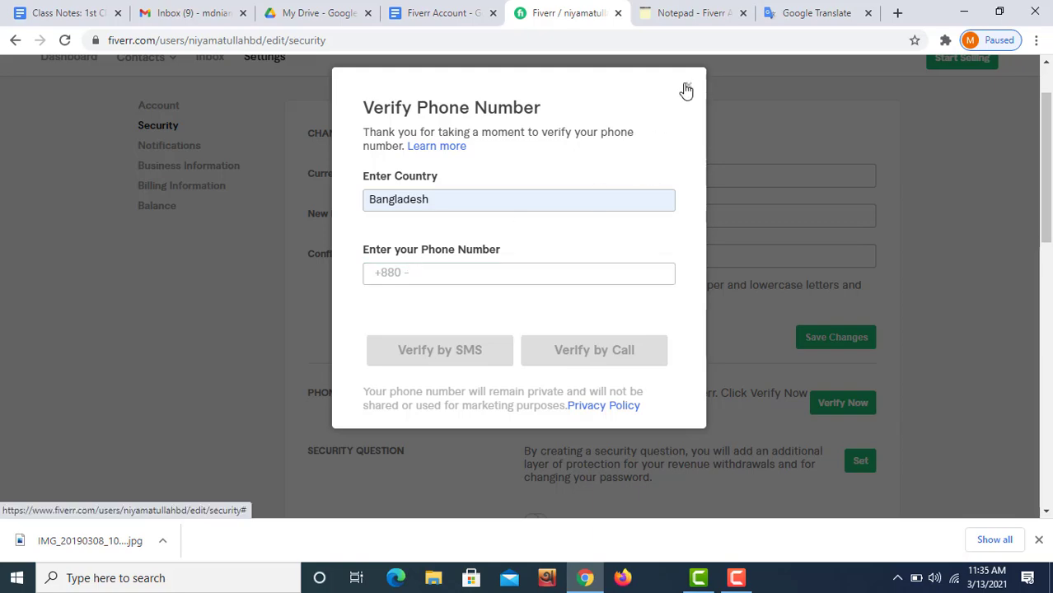
scroll(476, 284, "up", 1)
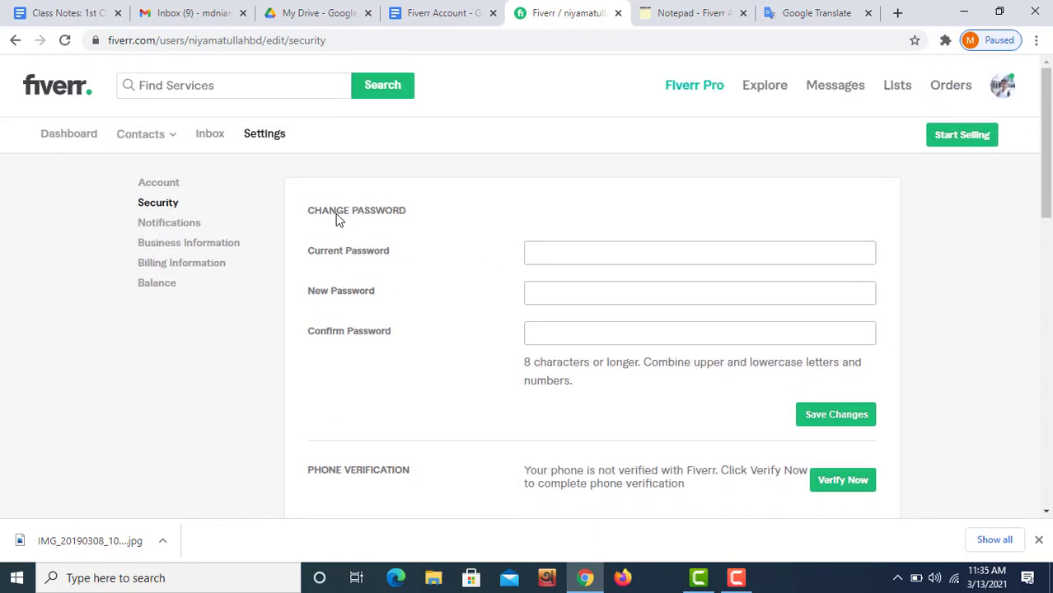
Step: Go through the current, new and confirm password fields, then scroll down the settings page
left_click(587, 258)
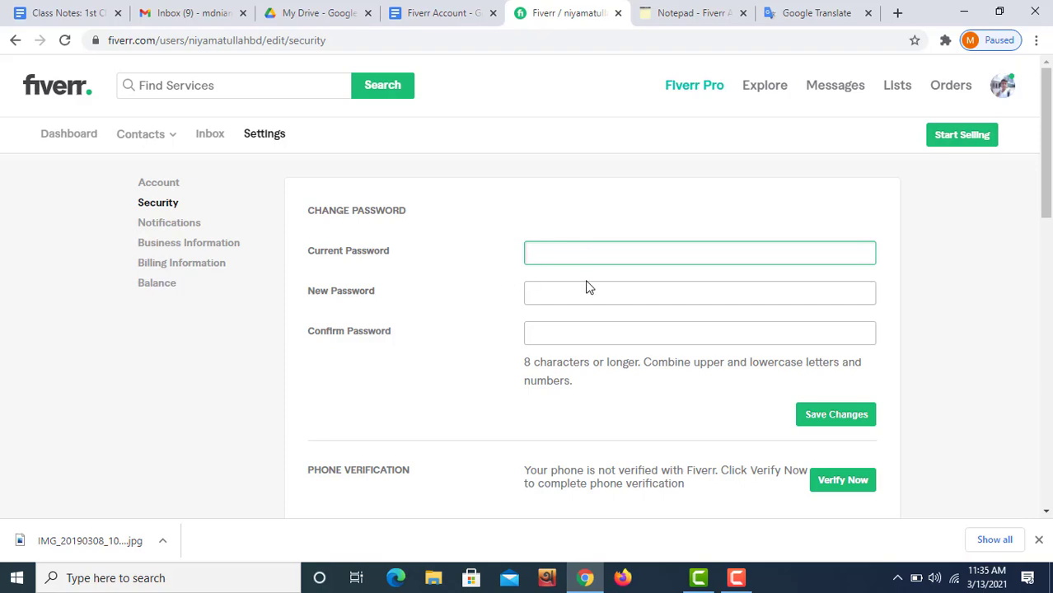
left_click(588, 287)
left_click(603, 335)
scroll(659, 331, "down", 3)
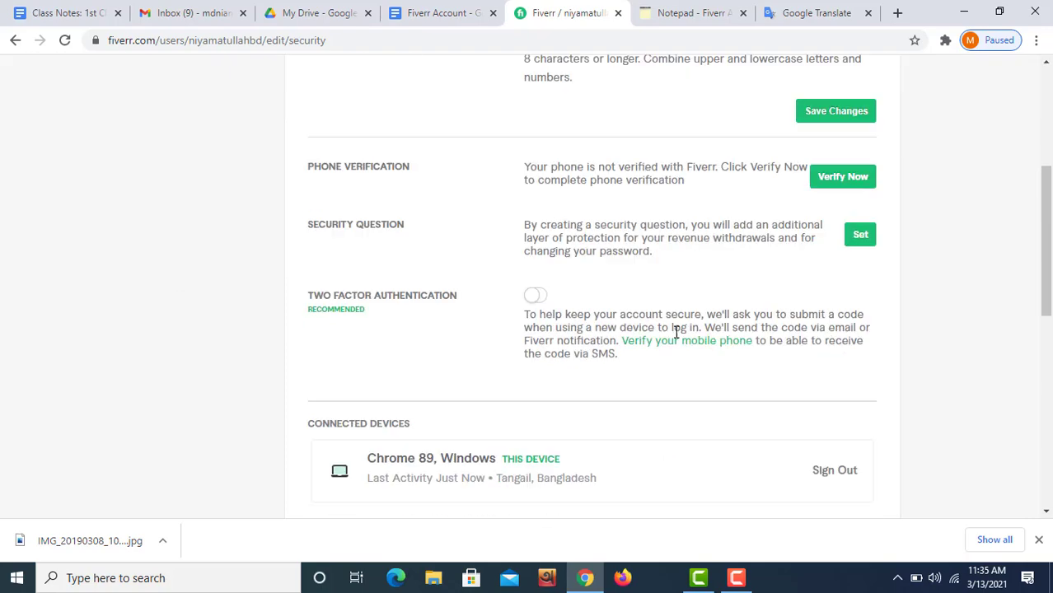
Step: Start phone verification with Bangladesh as the phone's country
left_click(857, 175)
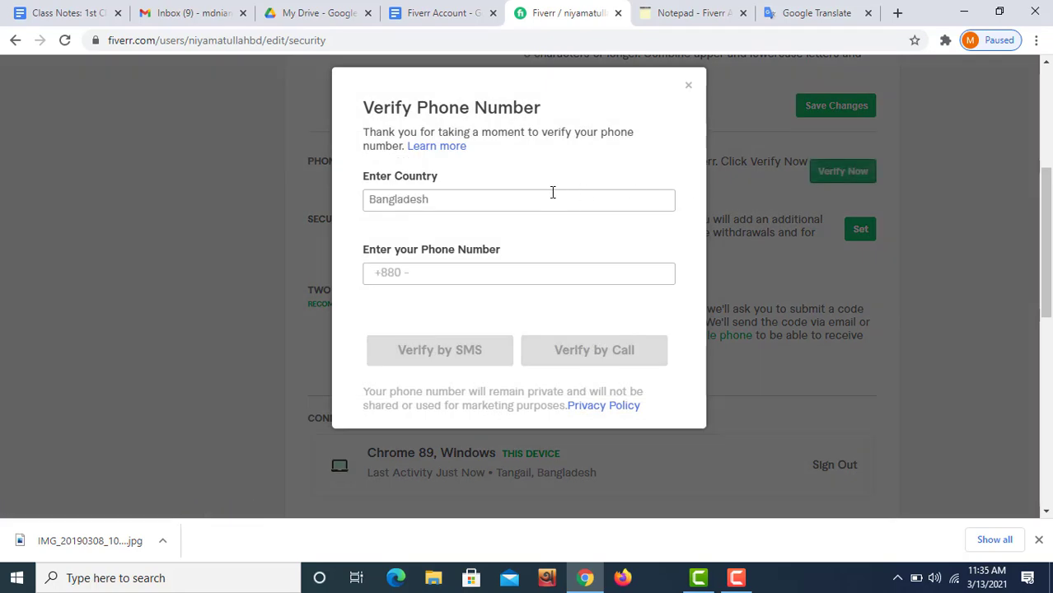
left_click(504, 198)
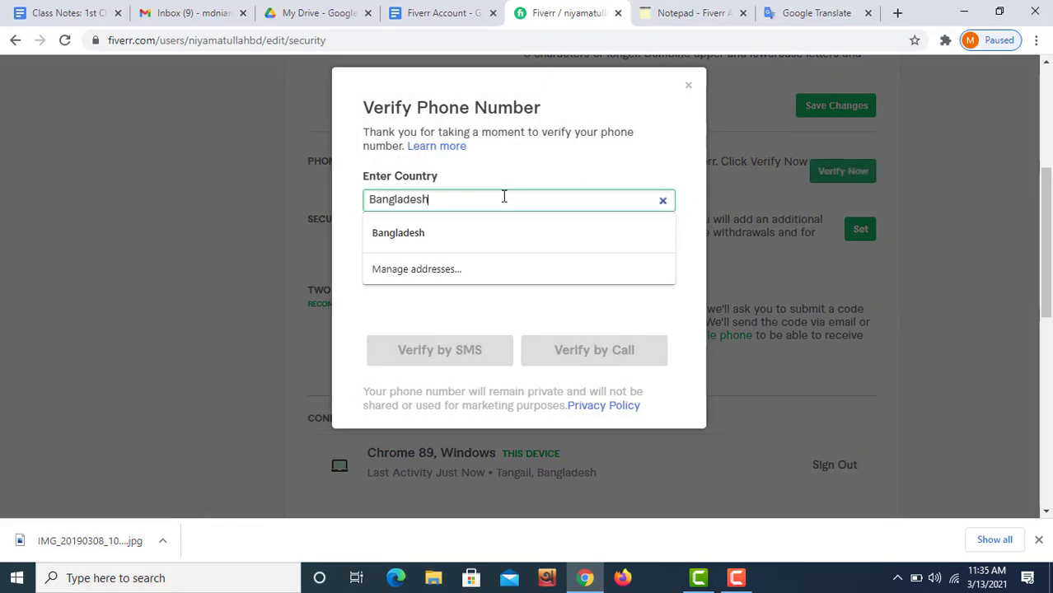
left_click(406, 239)
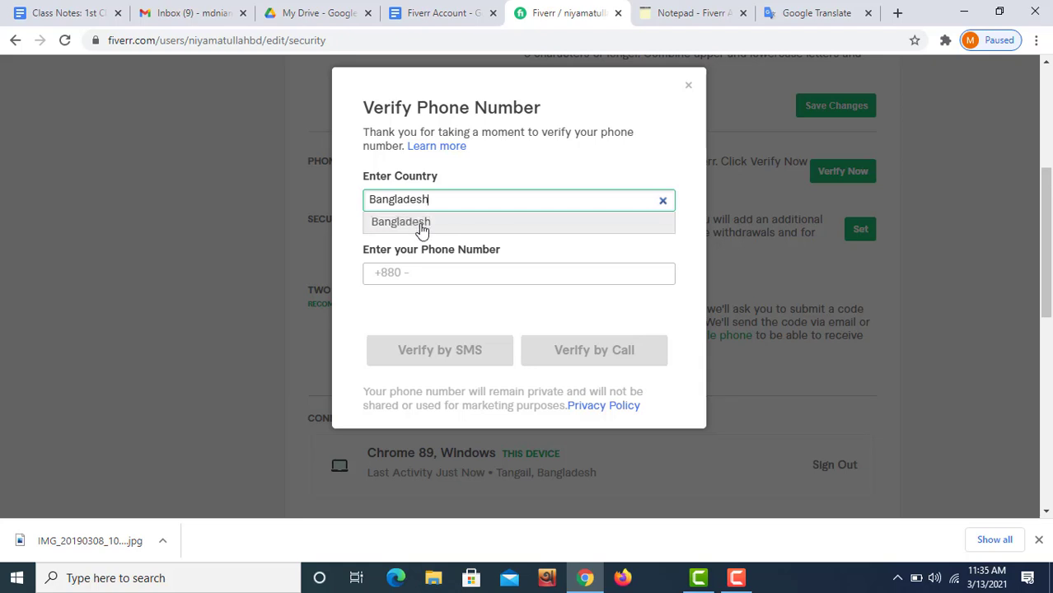
left_click(496, 199)
left_click(414, 237)
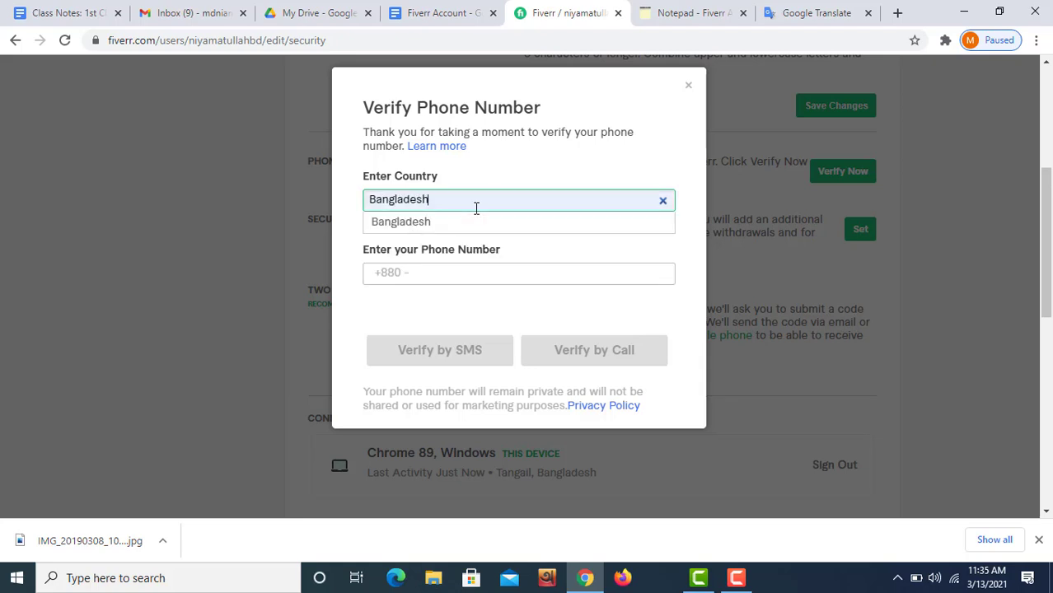
left_click(484, 203)
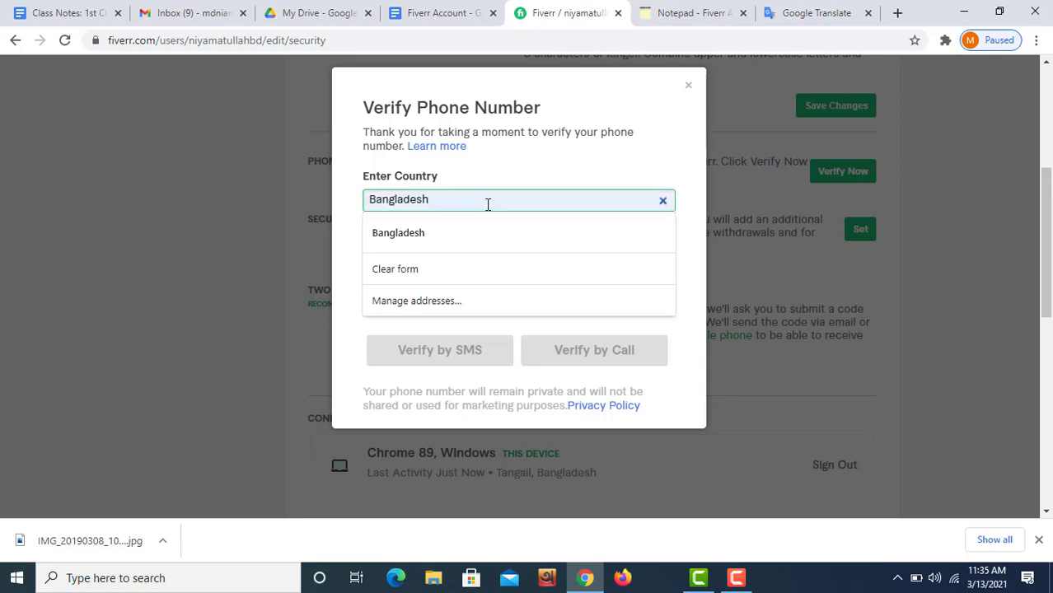
left_click(461, 240)
Step: Enter the mobile phone number, correcting the mistyped digits
left_click(416, 272)
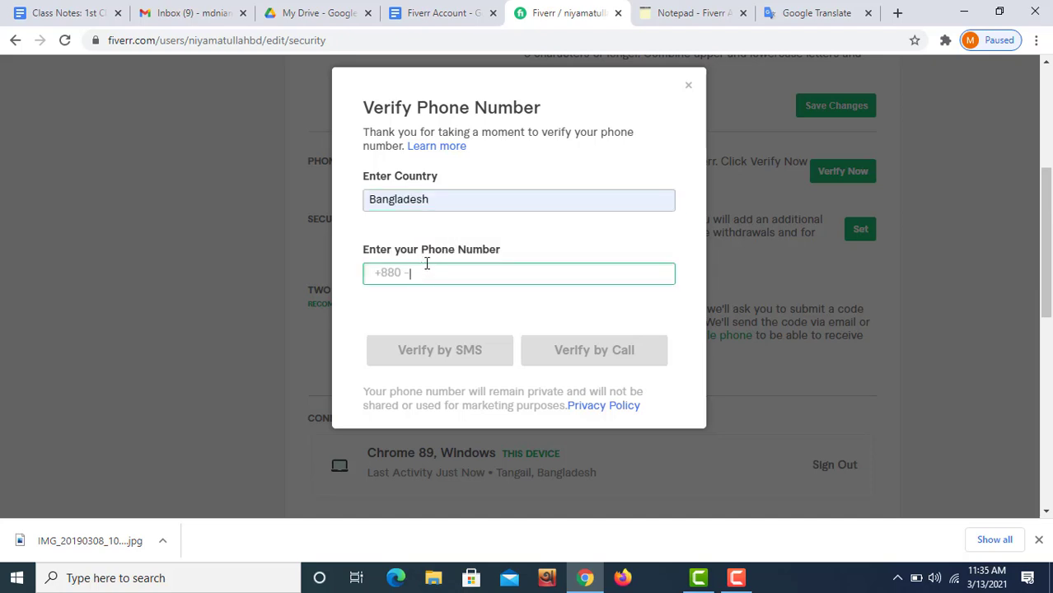
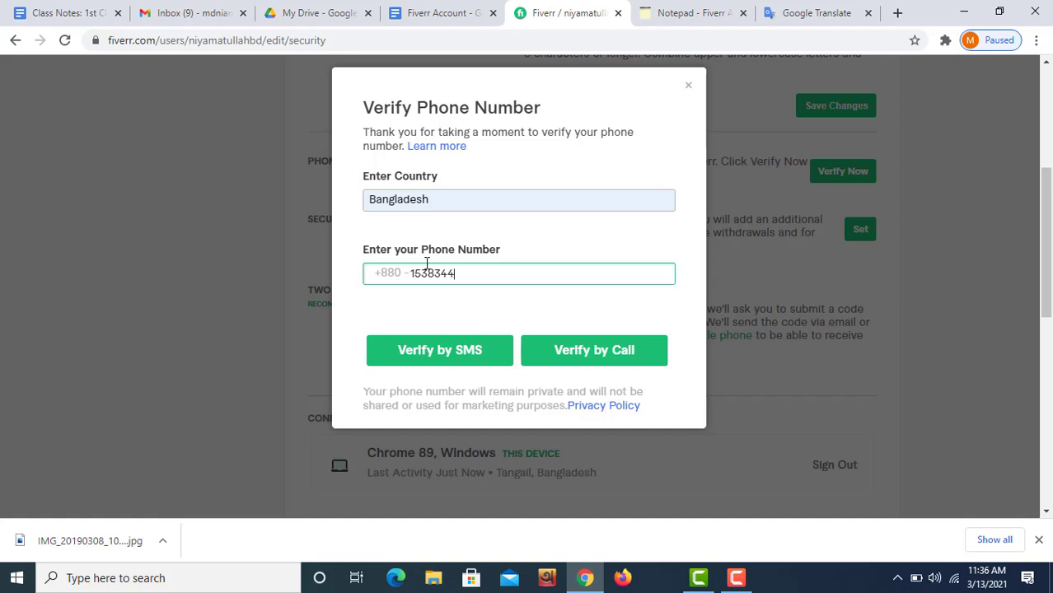
Step: Request the code by SMS and enter the four-digit verification code received
left_click(445, 352)
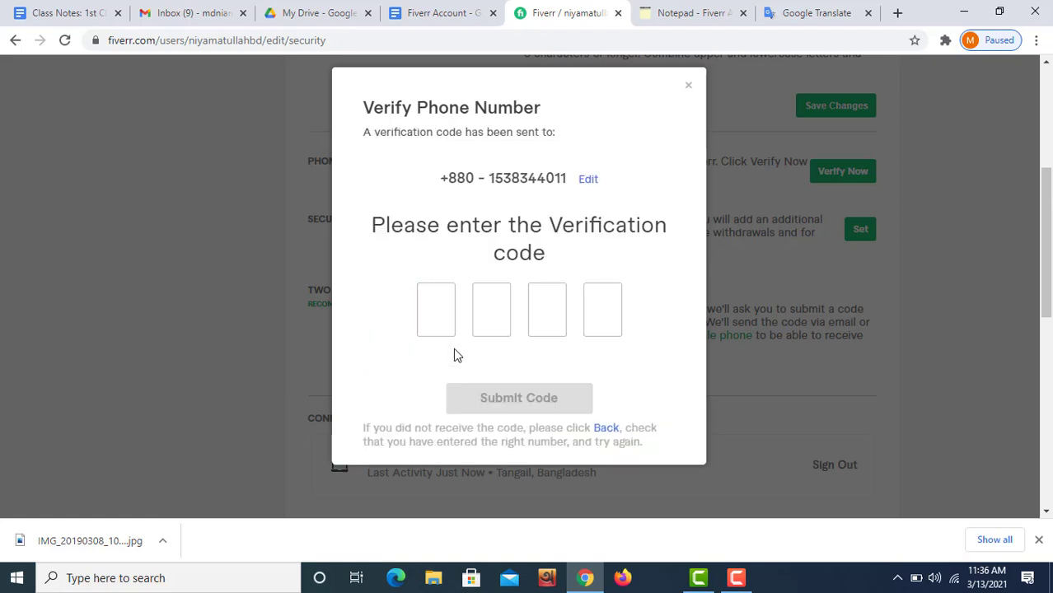
left_click(435, 306)
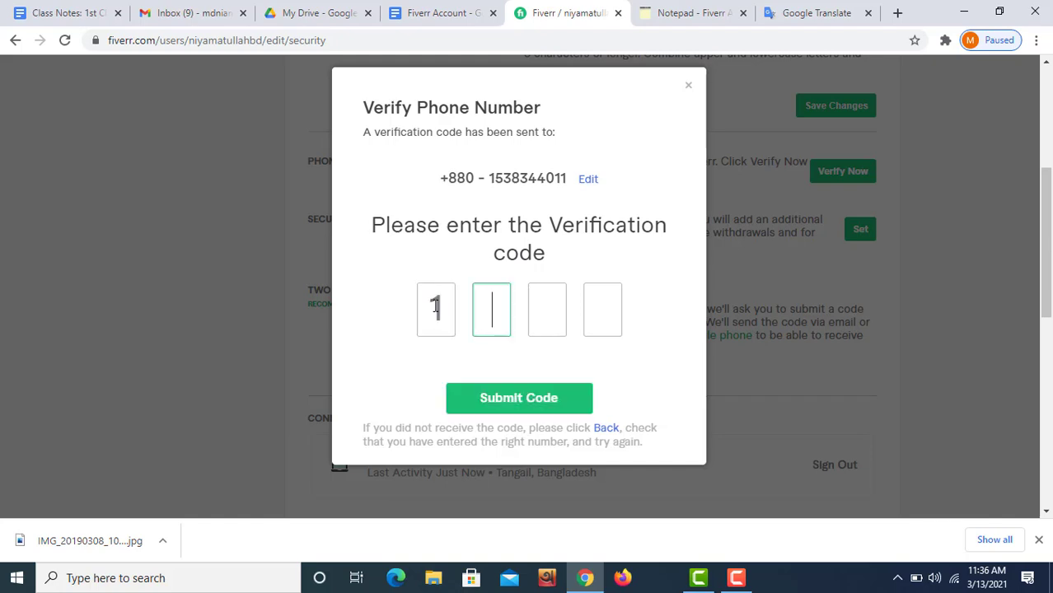
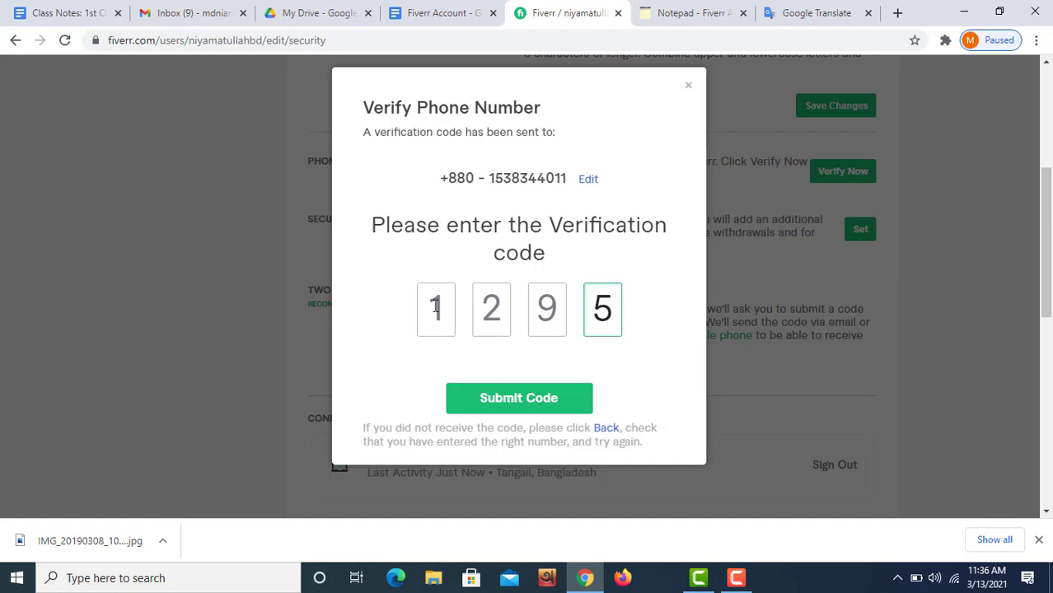
Step: Submit the code, dismiss the success message, and choose 'In what city did your parents meet?'
left_click(543, 399)
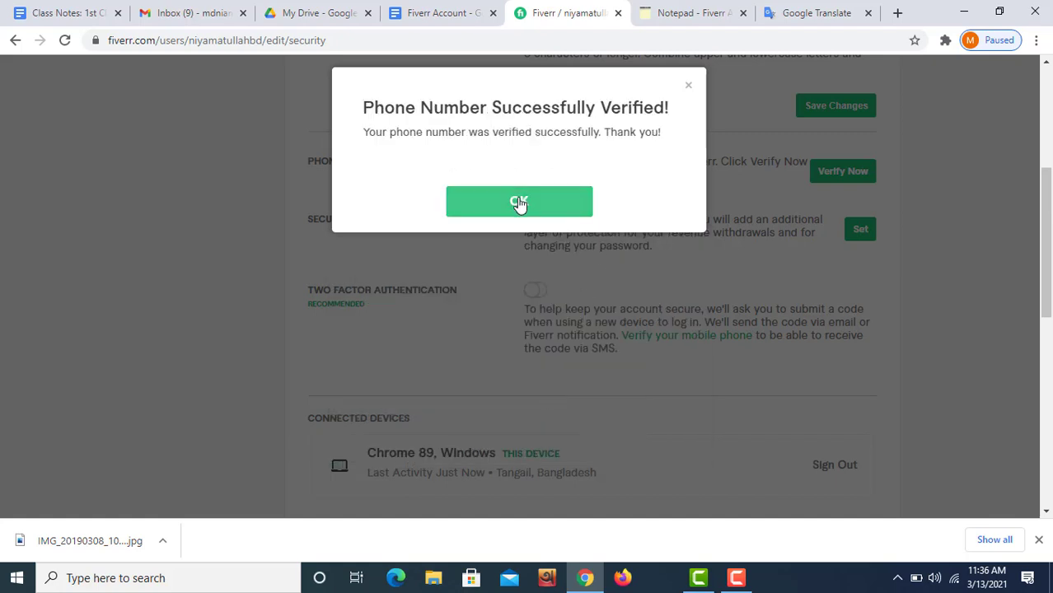
left_click(519, 202)
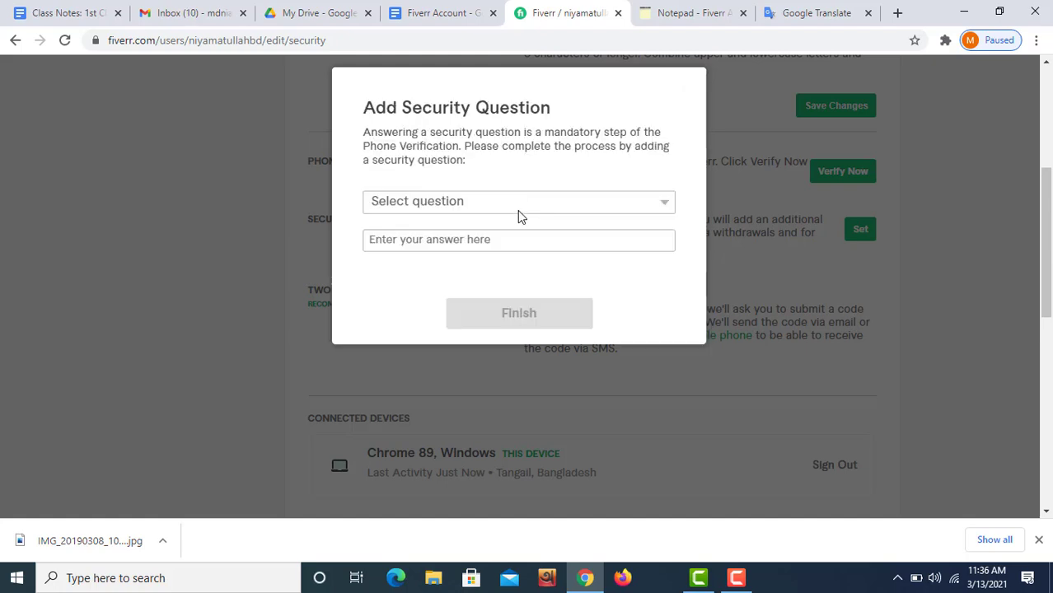
left_click(665, 205)
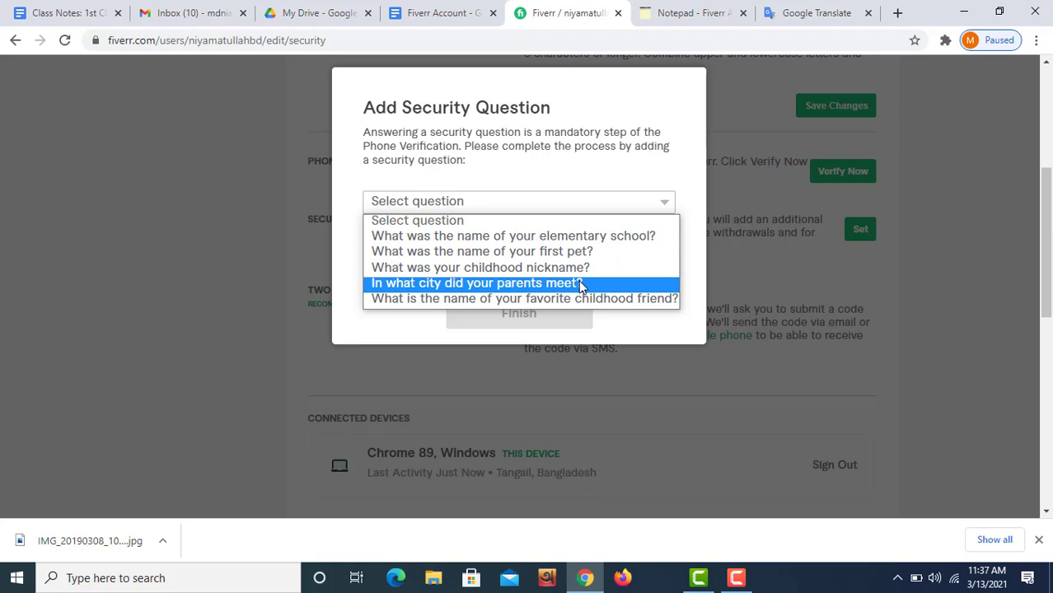
left_click(585, 285)
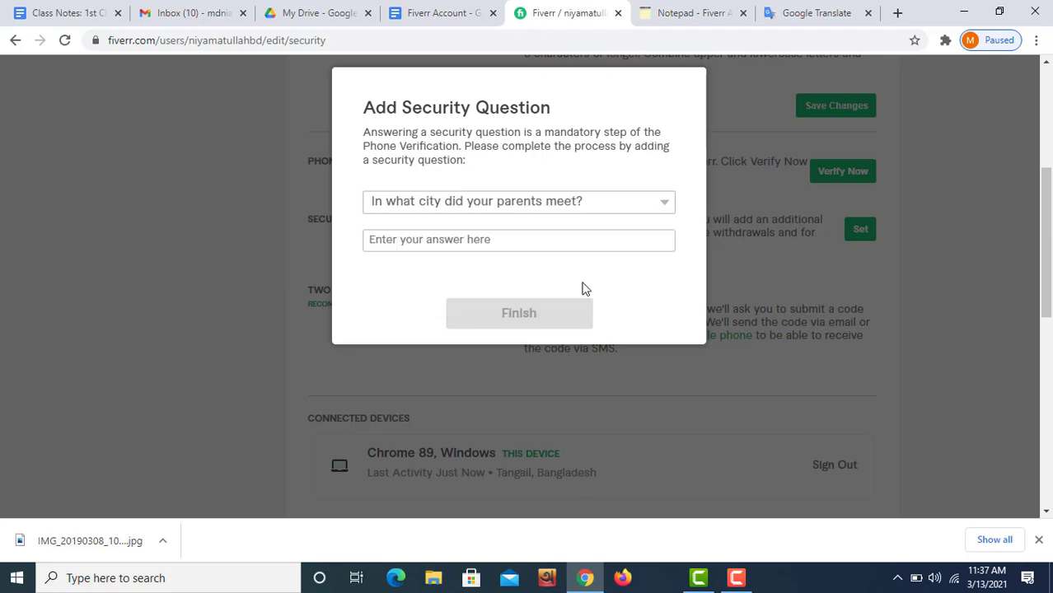
left_click(508, 243)
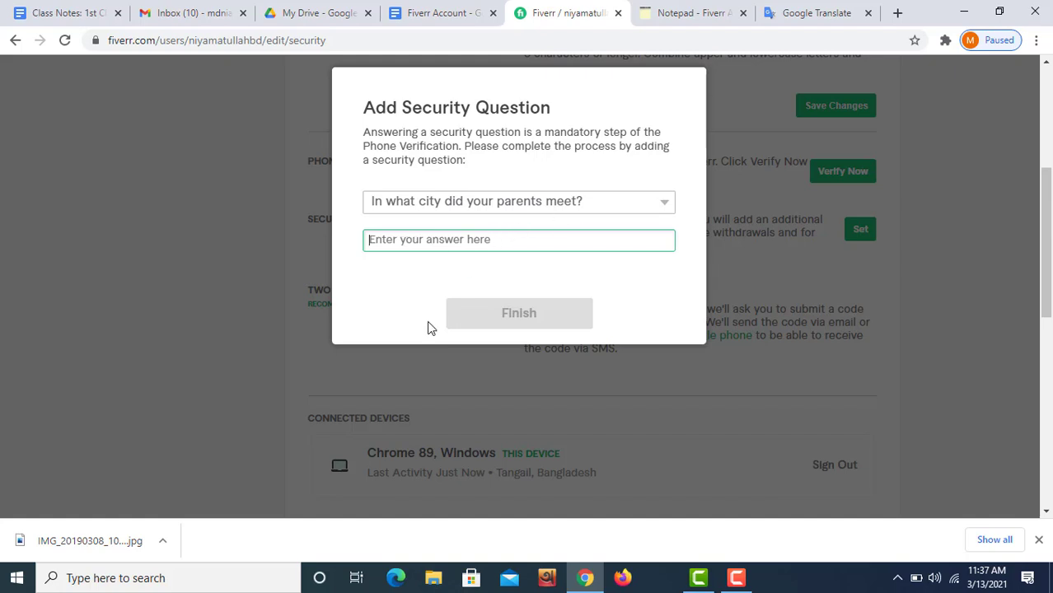
Step: Note 'Security Q: in' on a new line in the Fiverr Account doc, then return to Fiverr
left_click(463, 14)
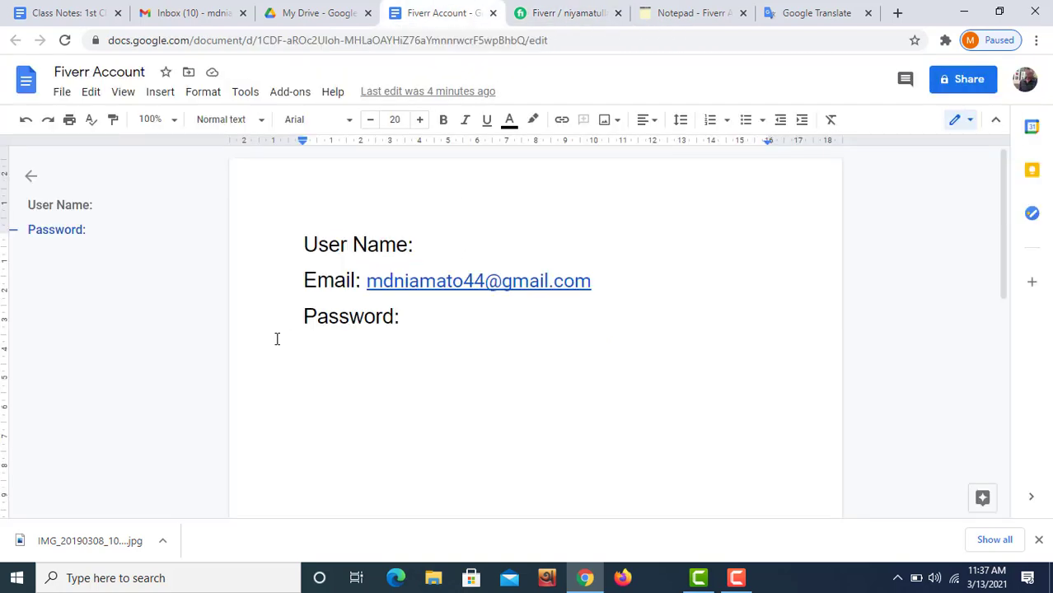
type("Secu")
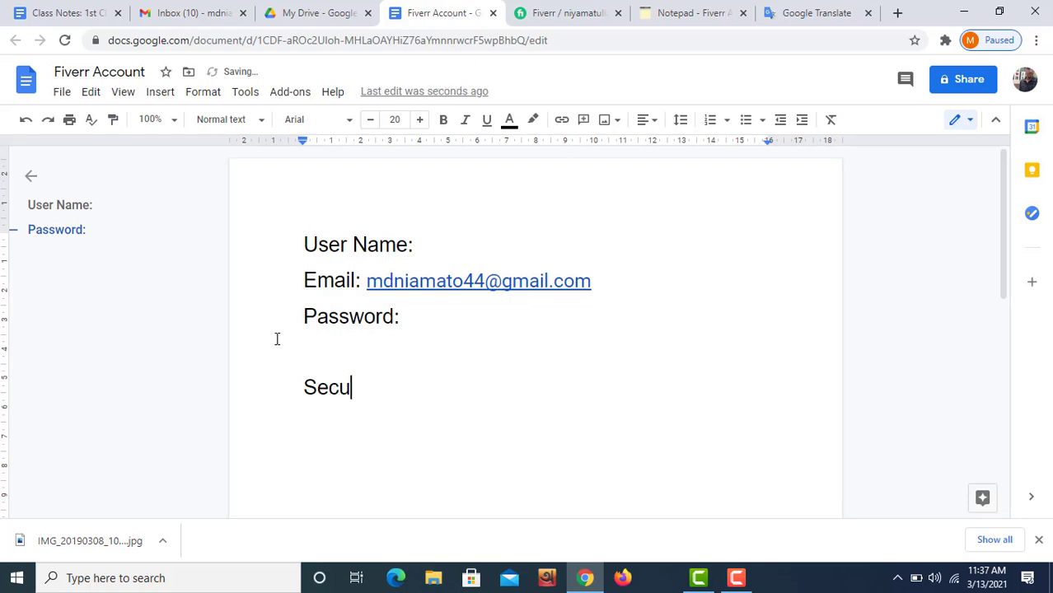
type("rity Q: ")
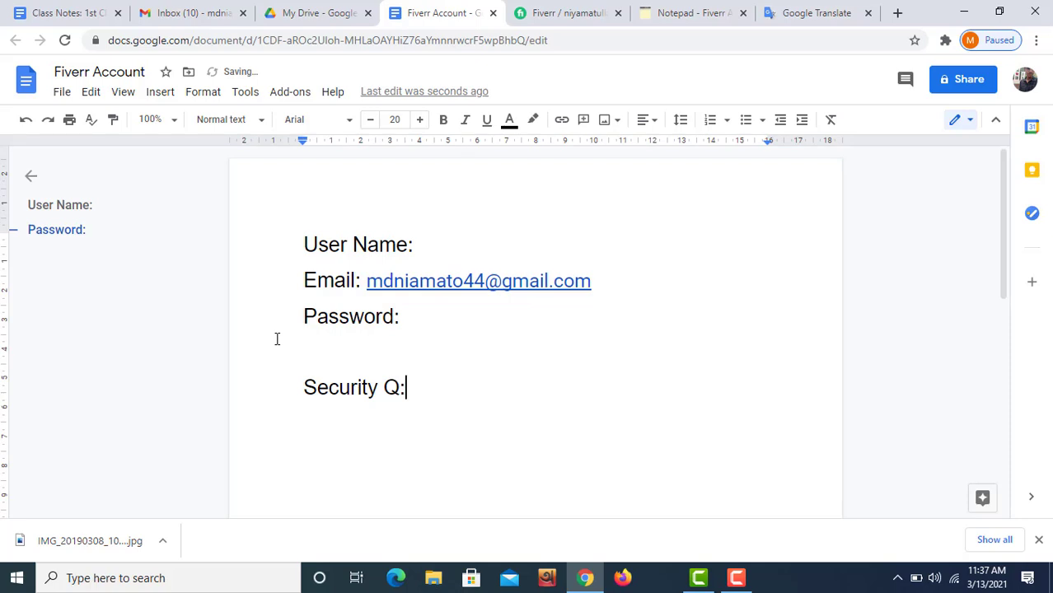
type("in")
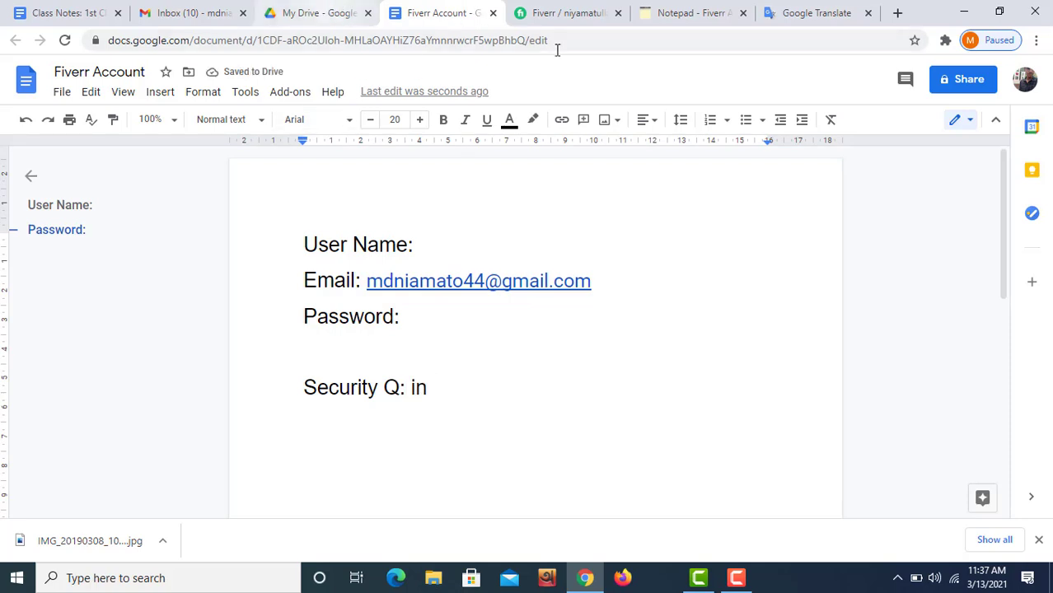
left_click(599, 19)
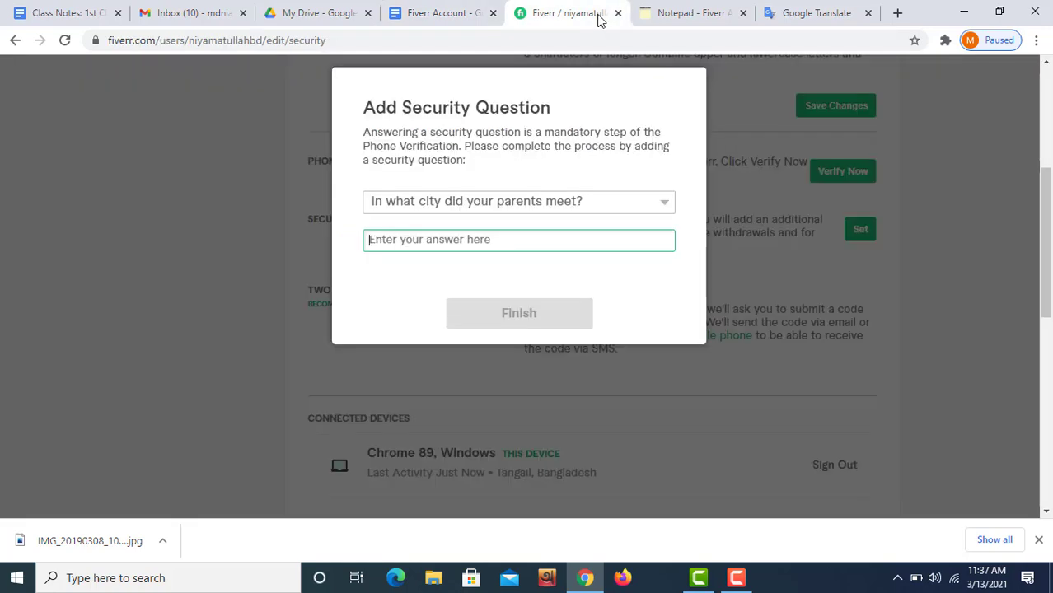
Step: Change the security question to 'What was your childhood nickname?' and return to the notes
left_click(664, 204)
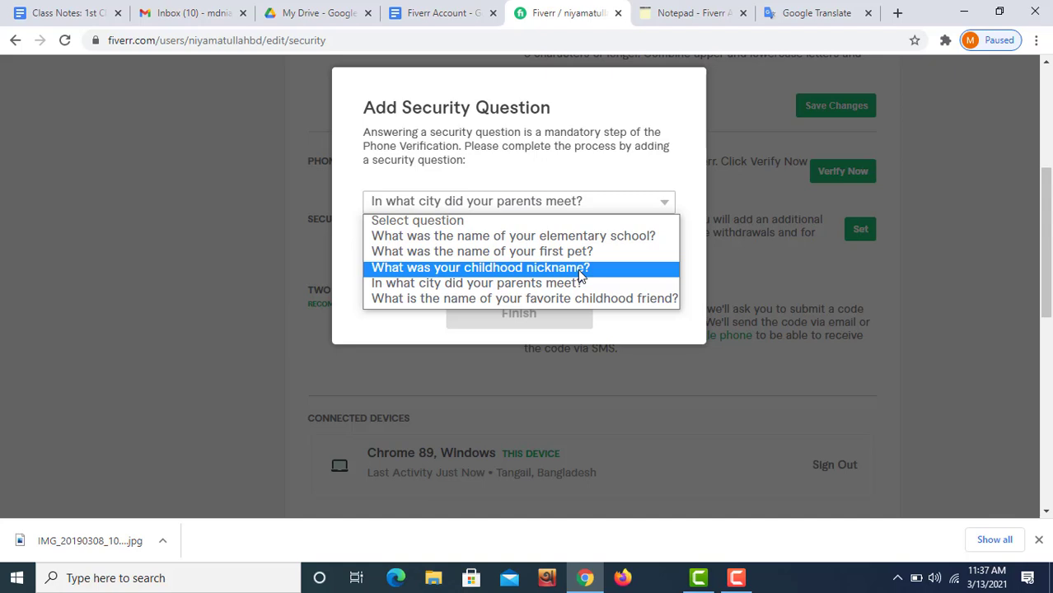
left_click(580, 268)
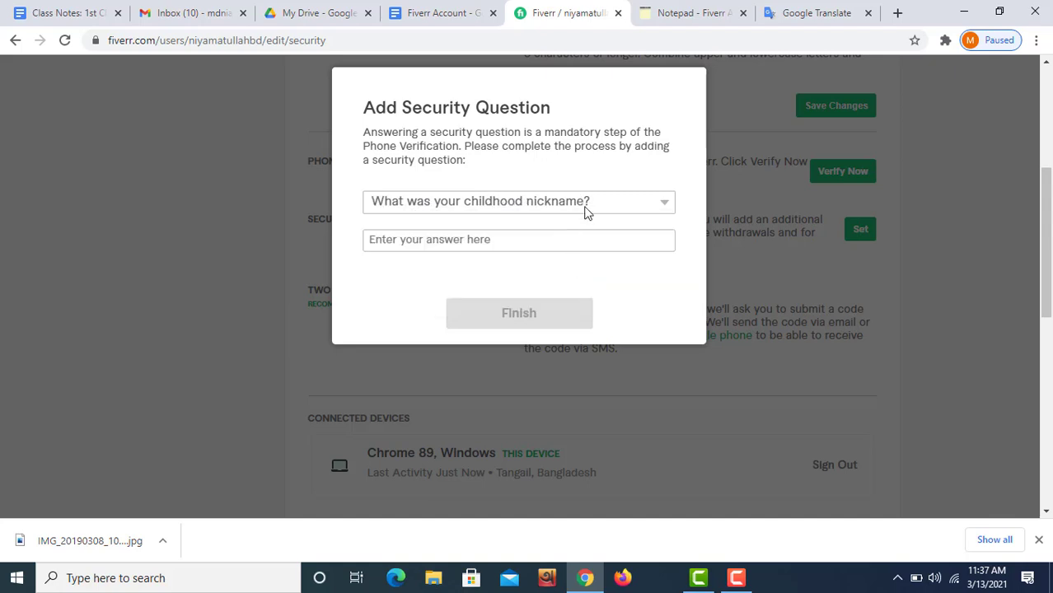
left_click(436, 15)
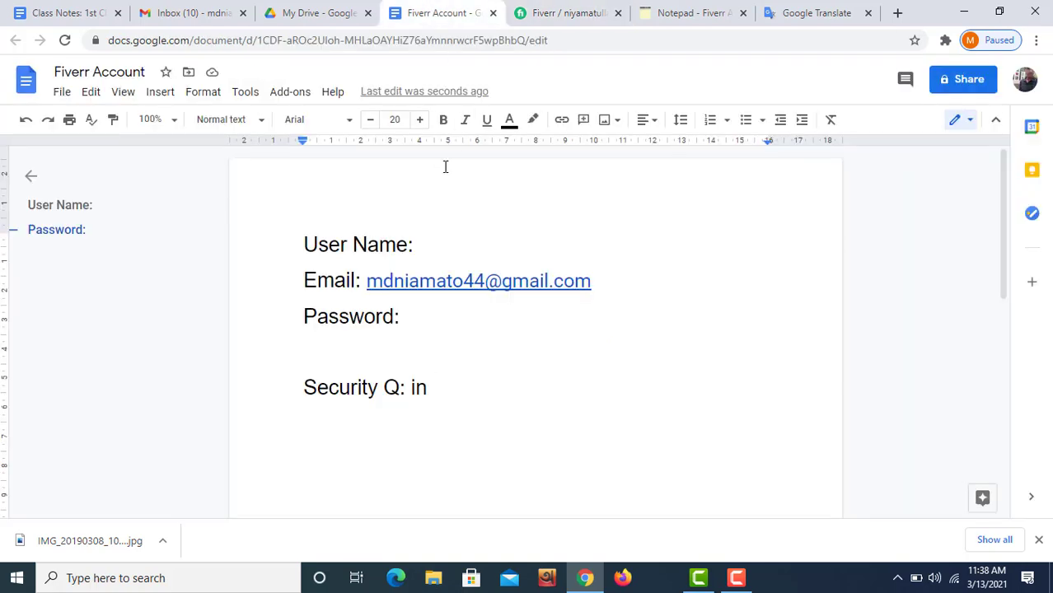
Step: Record 'Security Q: what is your chieldhood Nickname?' with an 'Ans:' line below in the notes
key("BackSpace")
key("BackSpace")
type("wh")
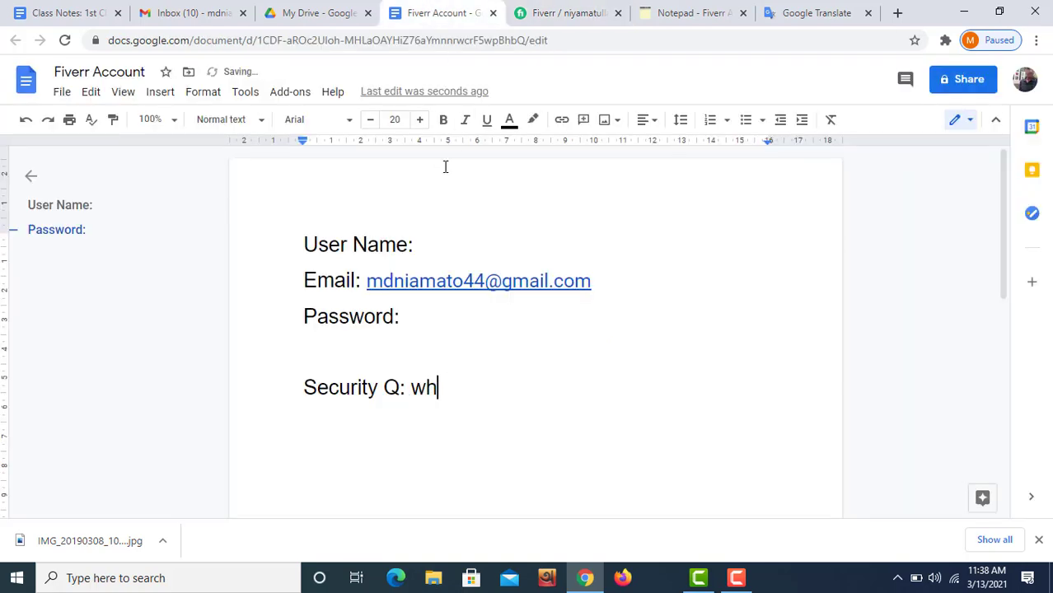
type("at is you")
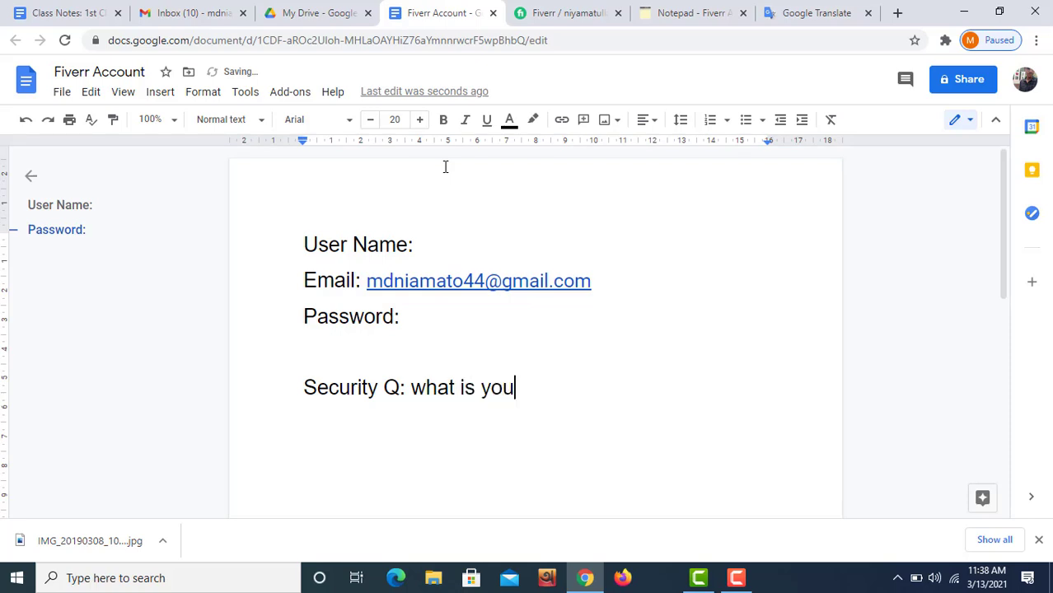
type("r chieldh")
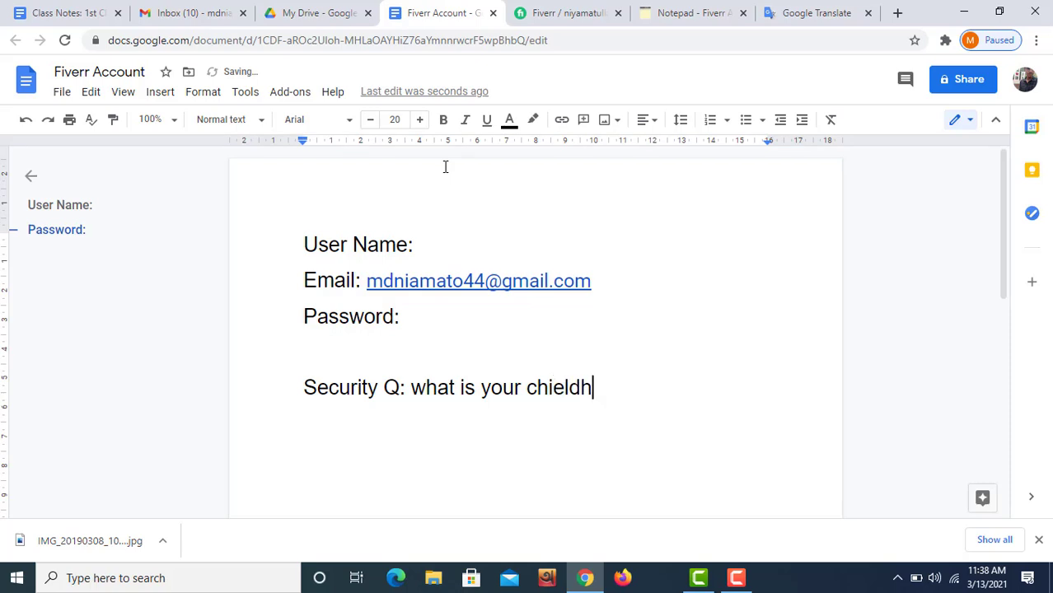
type("ood N")
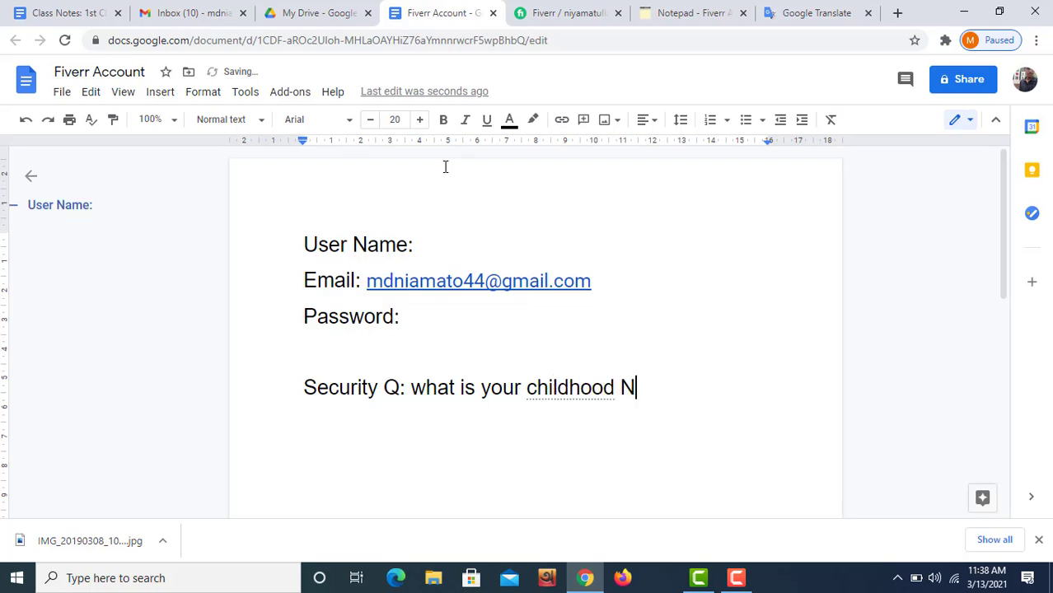
type("ick")
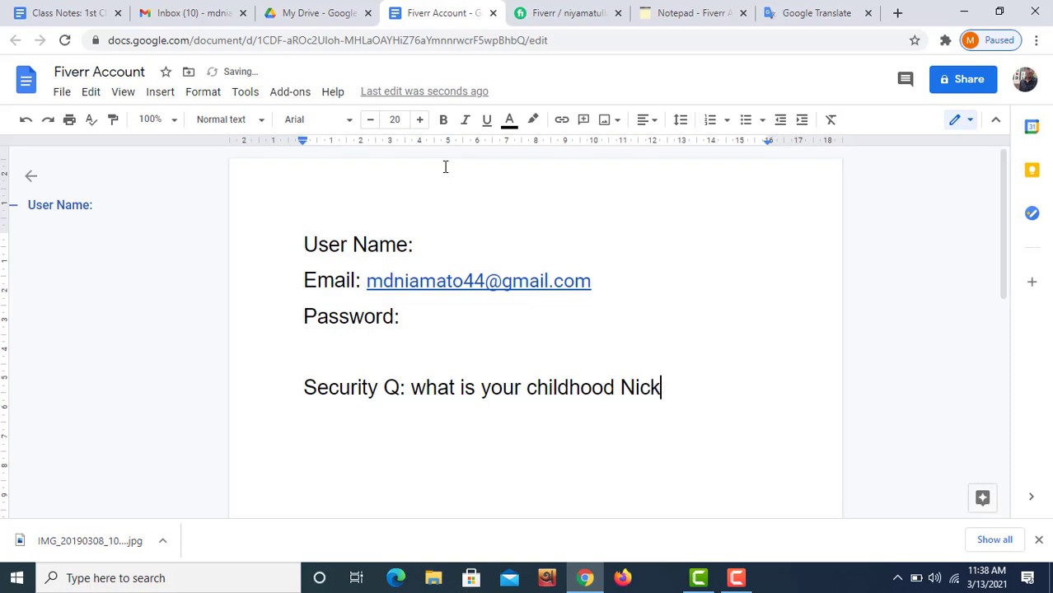
type("name")
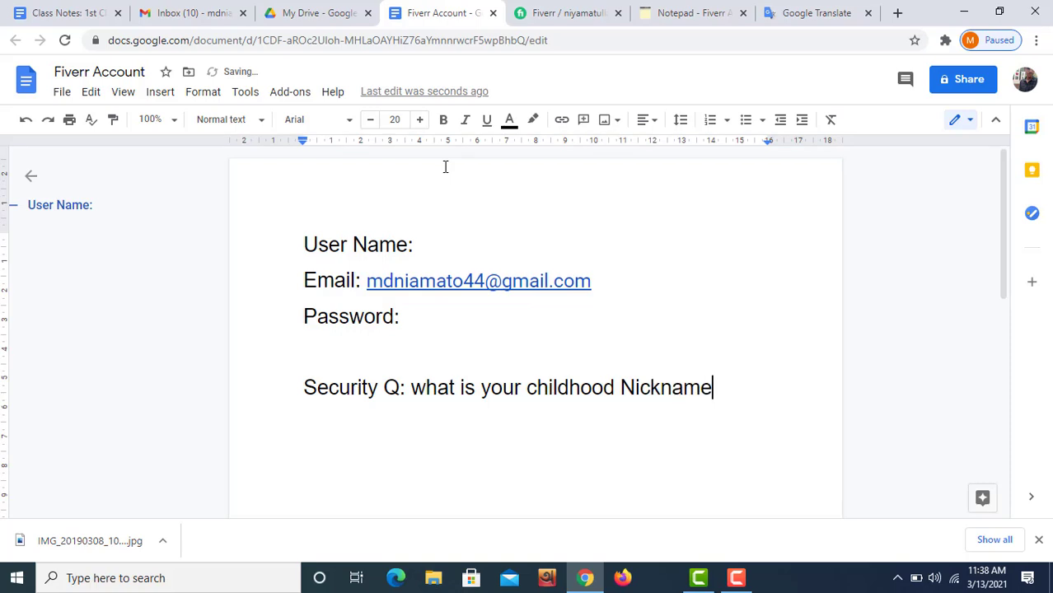
type("?")
key("Return")
key("Return")
type("Ans")
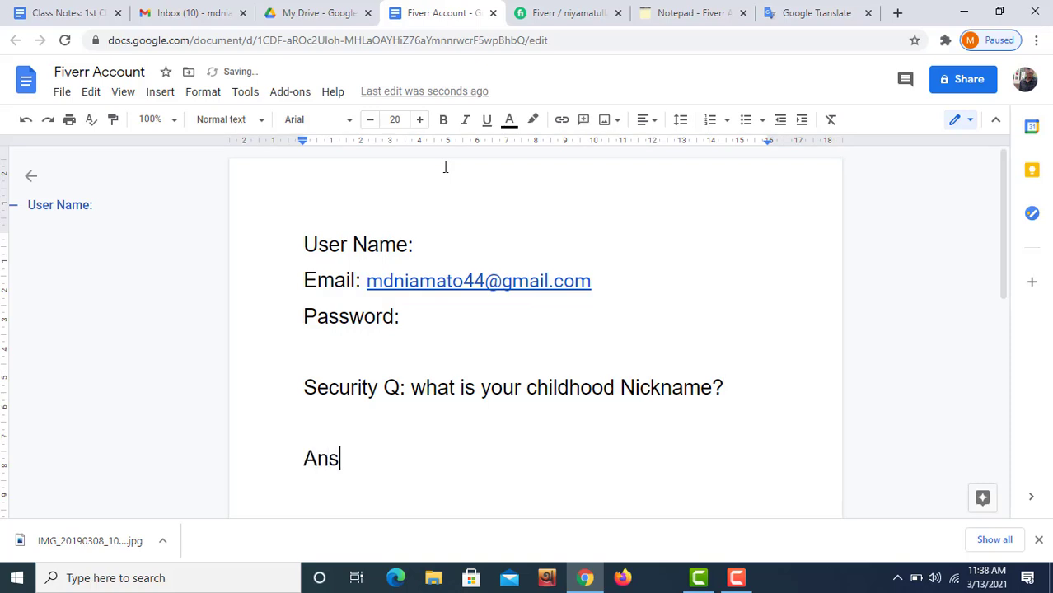
type(":")
left_click(556, 14)
left_click(405, 239)
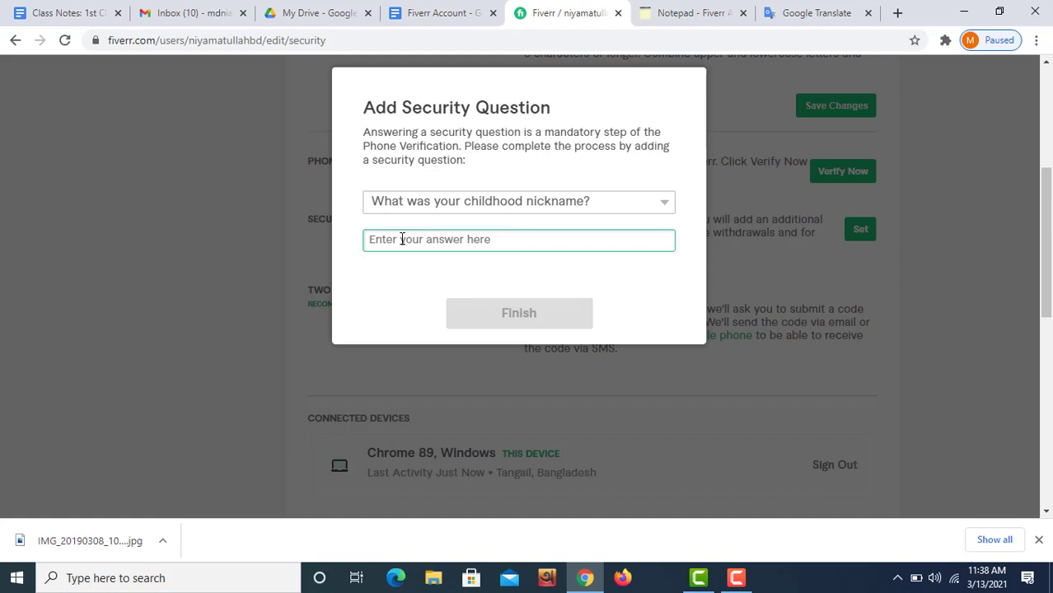
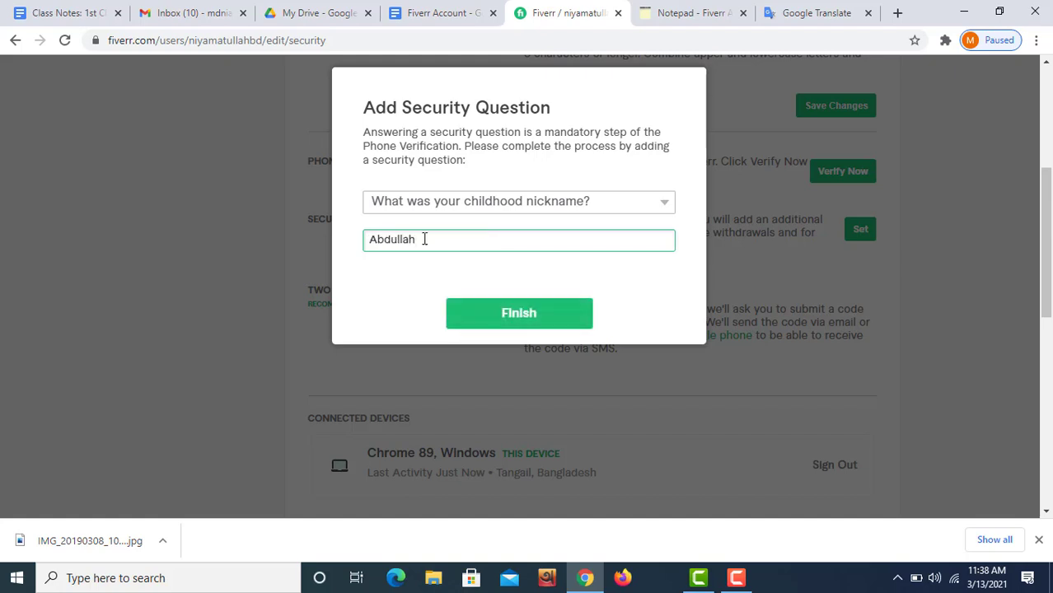
Step: Type the nickname answer, select and copy it, and submit it with Finish
left_click_drag(446, 242, 344, 232)
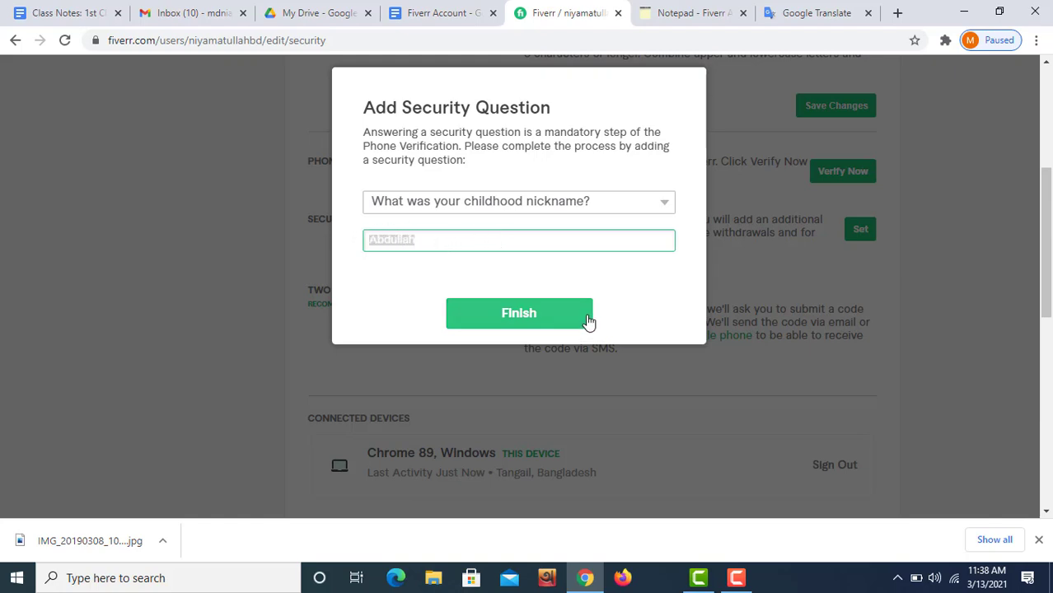
left_click(537, 314)
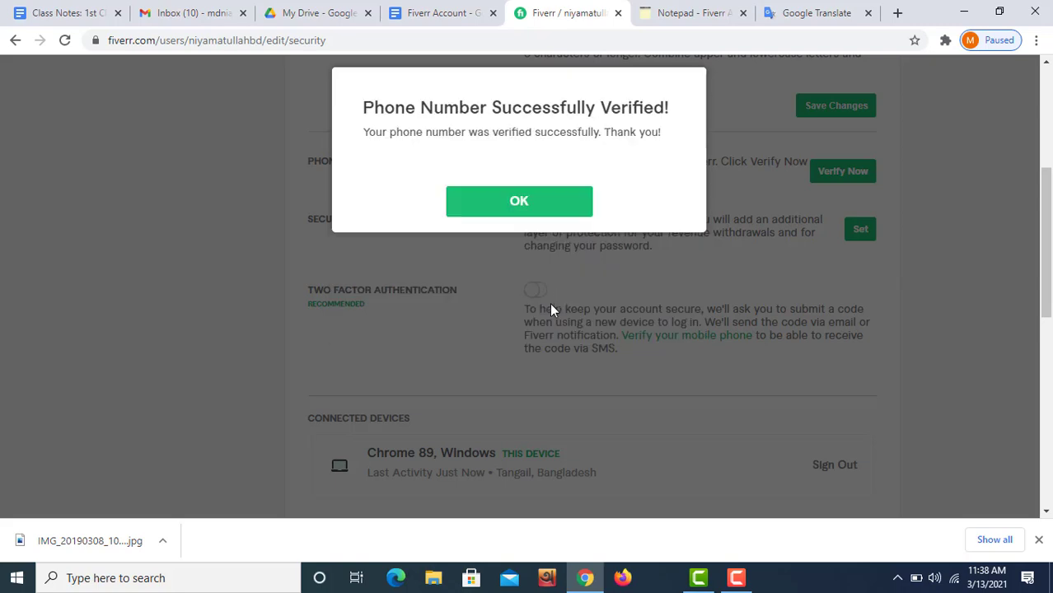
Step: Dismiss the phone-verified confirmation and enter the nickname answer after Ans: in the notes
left_click(520, 203)
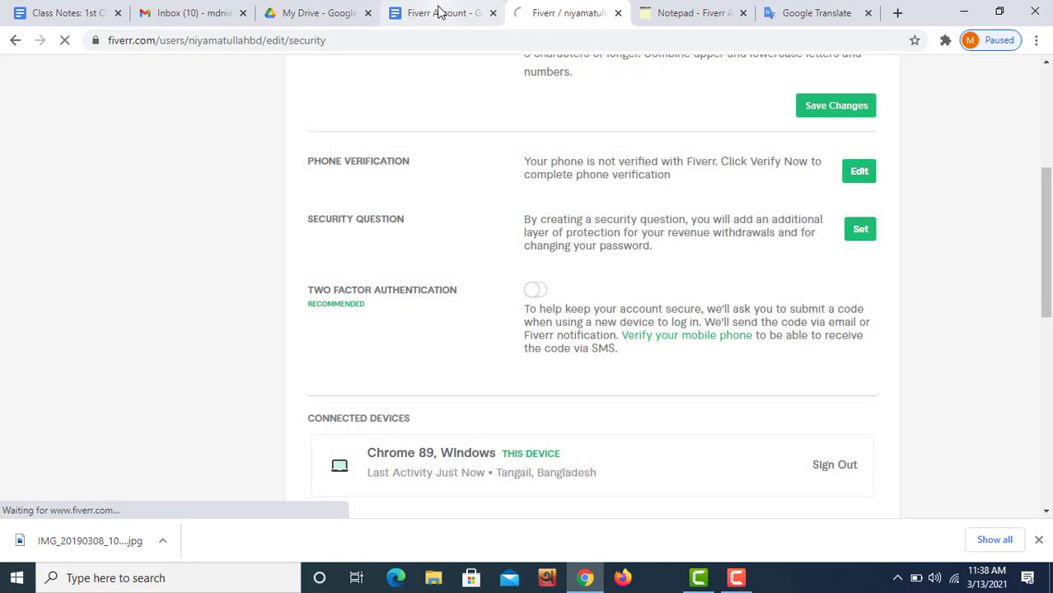
left_click(437, 12)
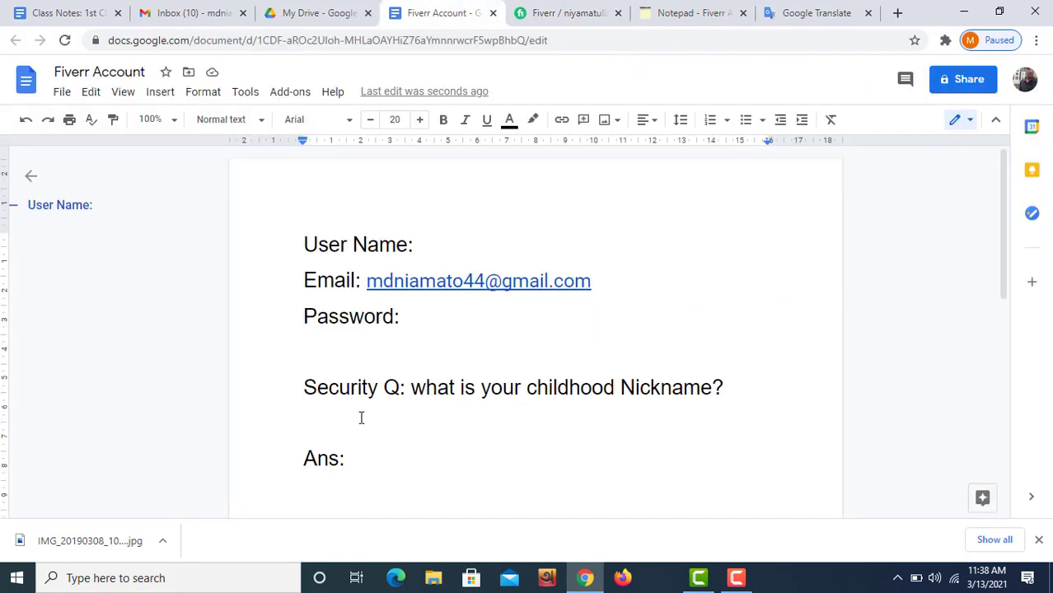
key("ctrl+v")
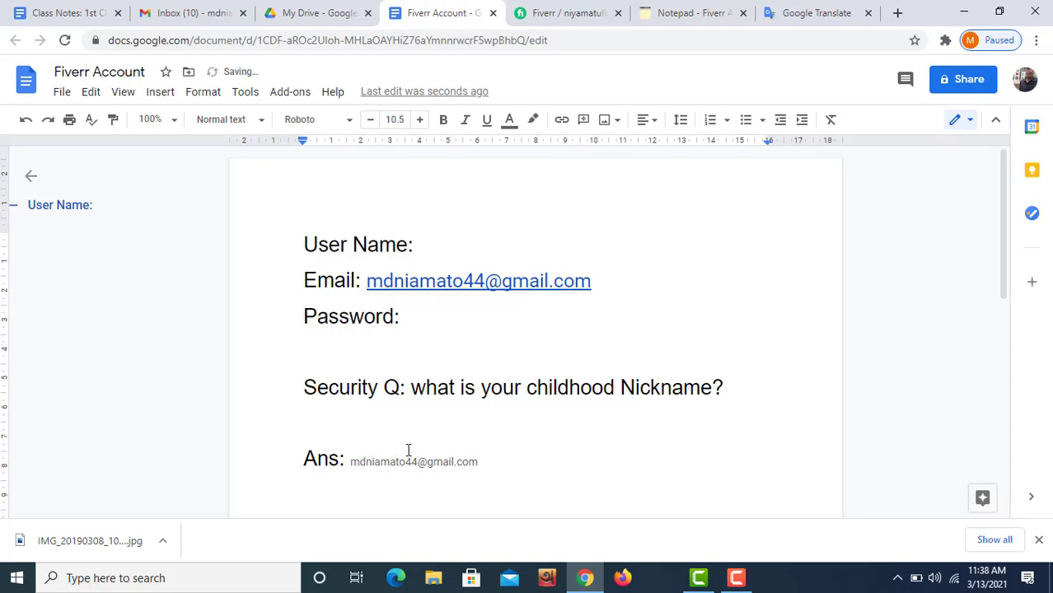
left_click_drag(478, 461, 344, 452)
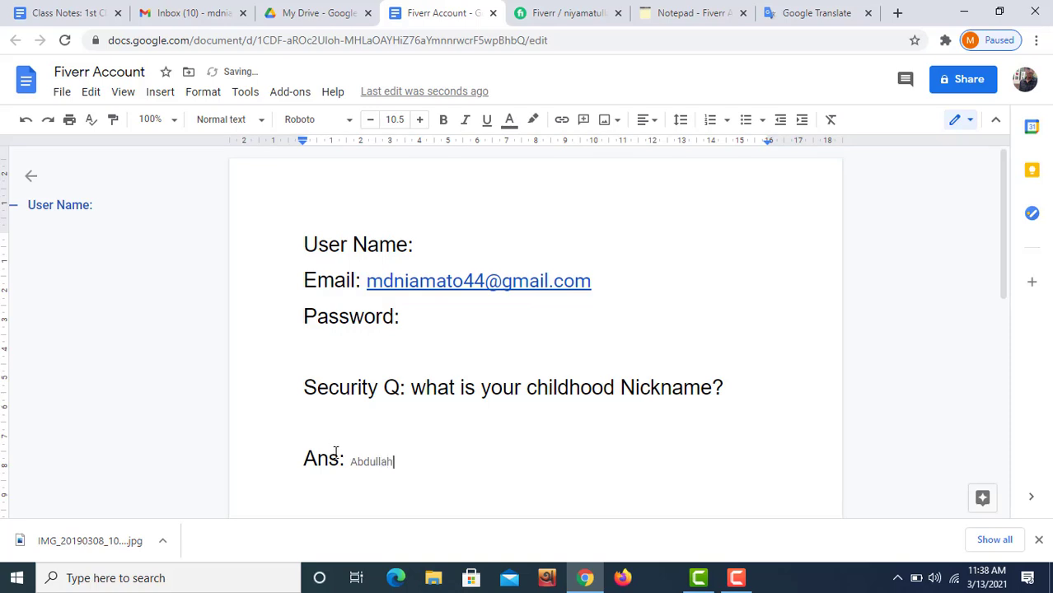
Step: Enlarge the answer text to font size 24.5
left_click(334, 458)
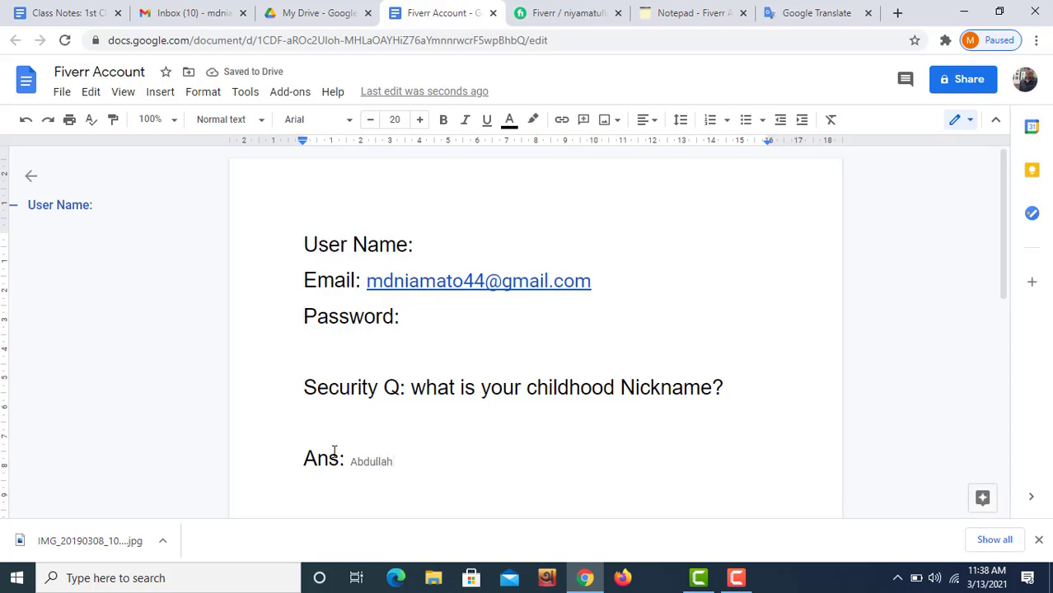
double_click(393, 461)
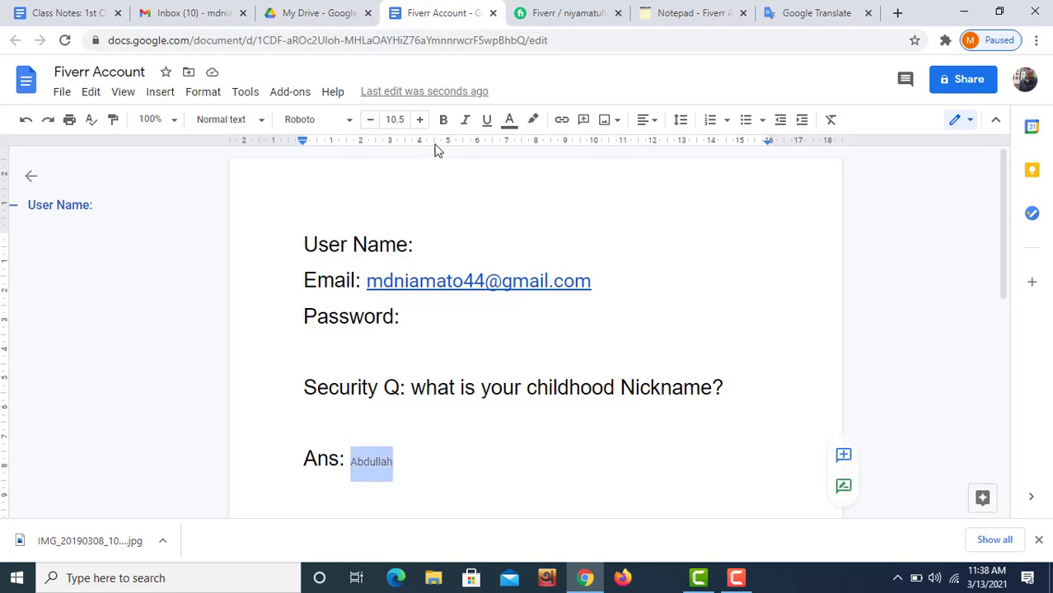
left_click(420, 120)
left_click(421, 121)
left_click(421, 121)
left_click(420, 121)
left_click(420, 120)
left_click(420, 120)
left_click(421, 120)
left_click(420, 120)
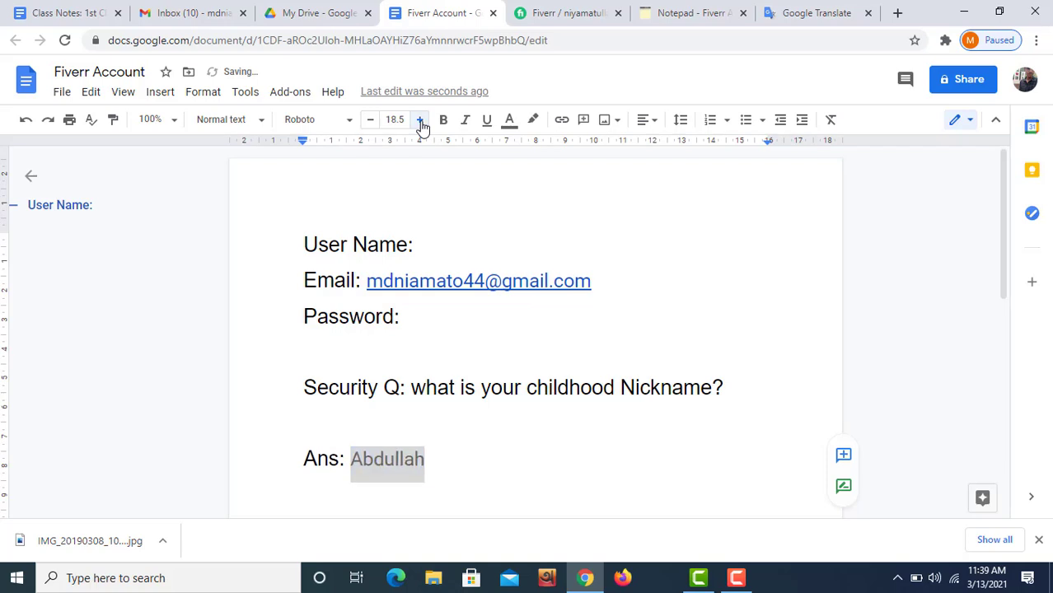
left_click(421, 121)
left_click(421, 120)
left_click(420, 120)
left_click(420, 120)
left_click(420, 120)
left_click(420, 120)
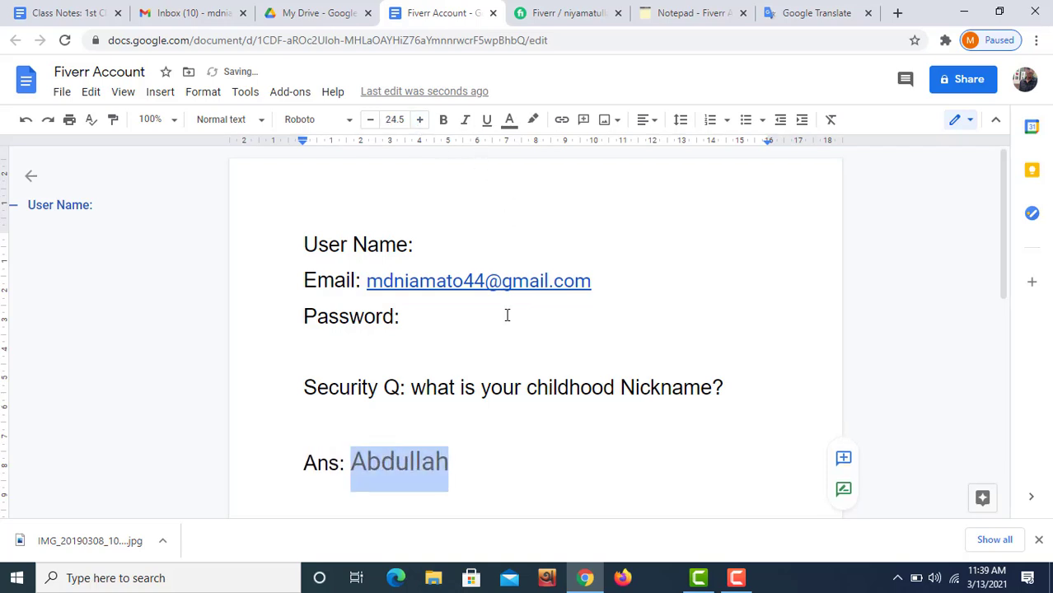
Step: Make the answer text black
key("shift+Up")
left_click(486, 447)
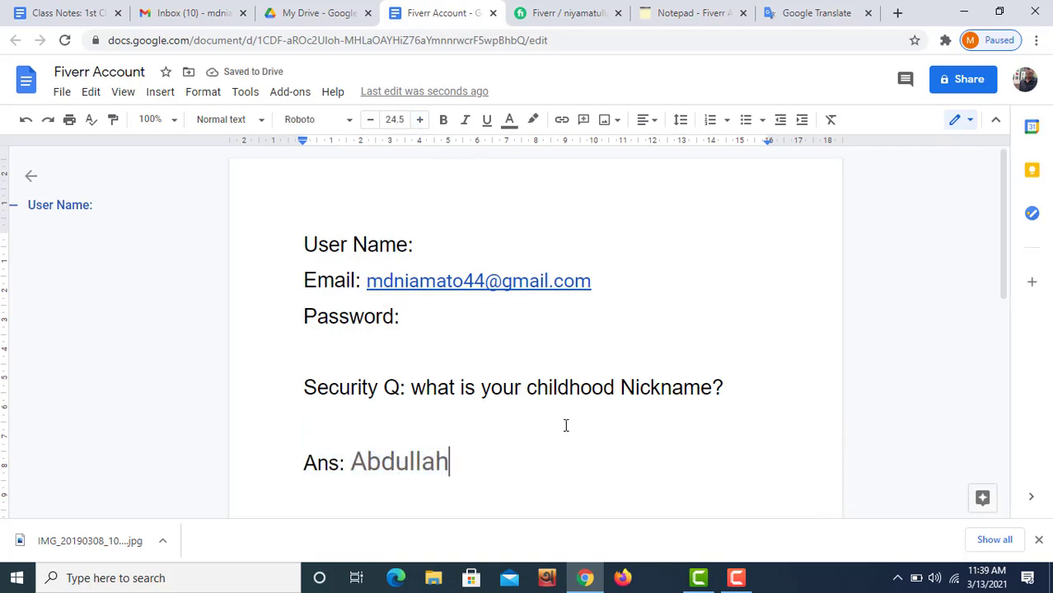
left_click_drag(354, 462, 449, 463)
left_click(511, 122)
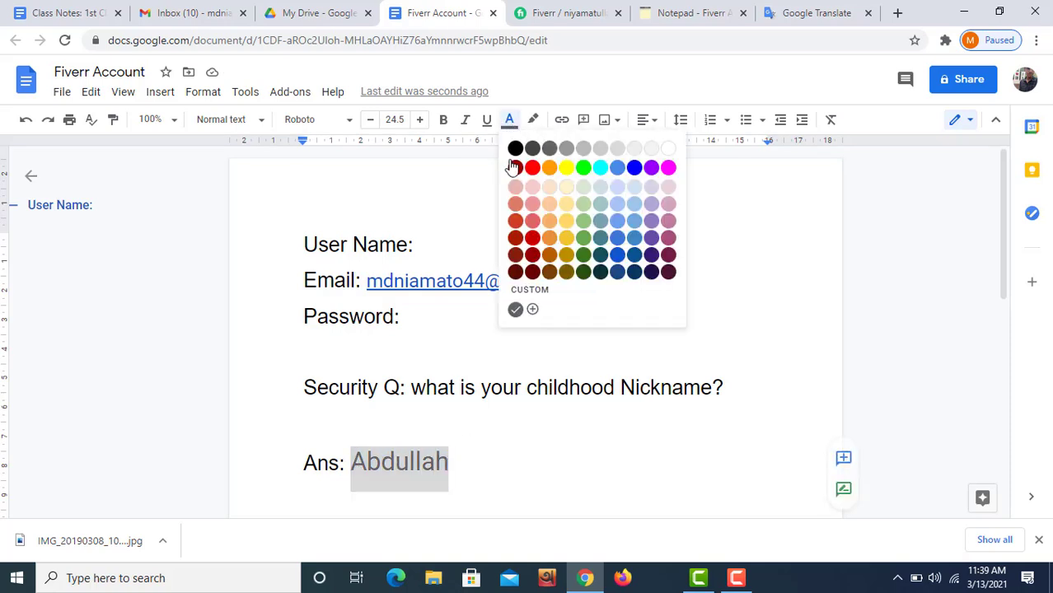
left_click(513, 147)
Step: Remove the blank line so the answer sits directly below the security question
left_click(481, 430)
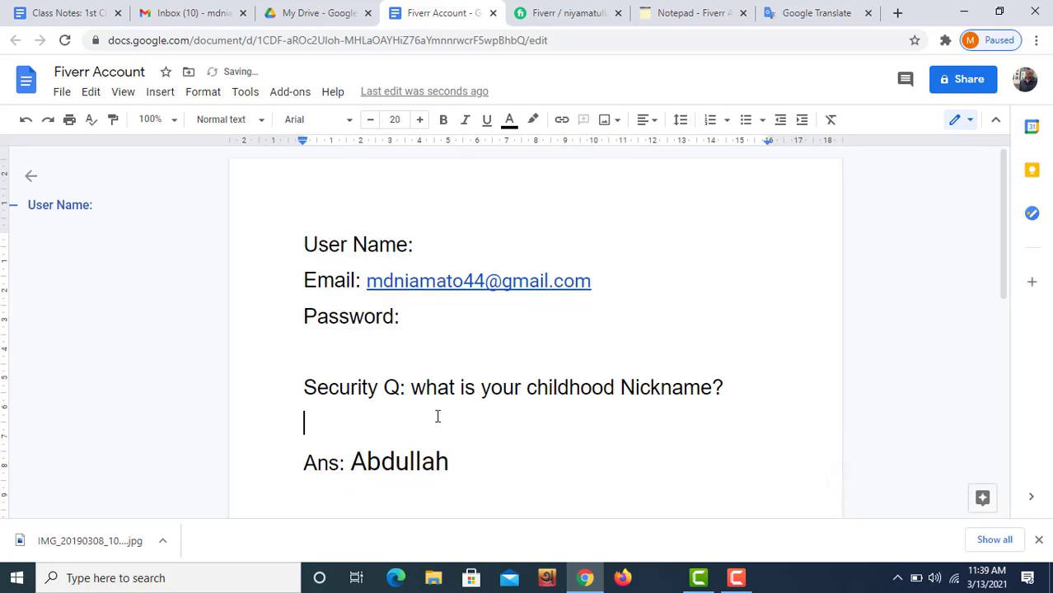
key("BackSpace")
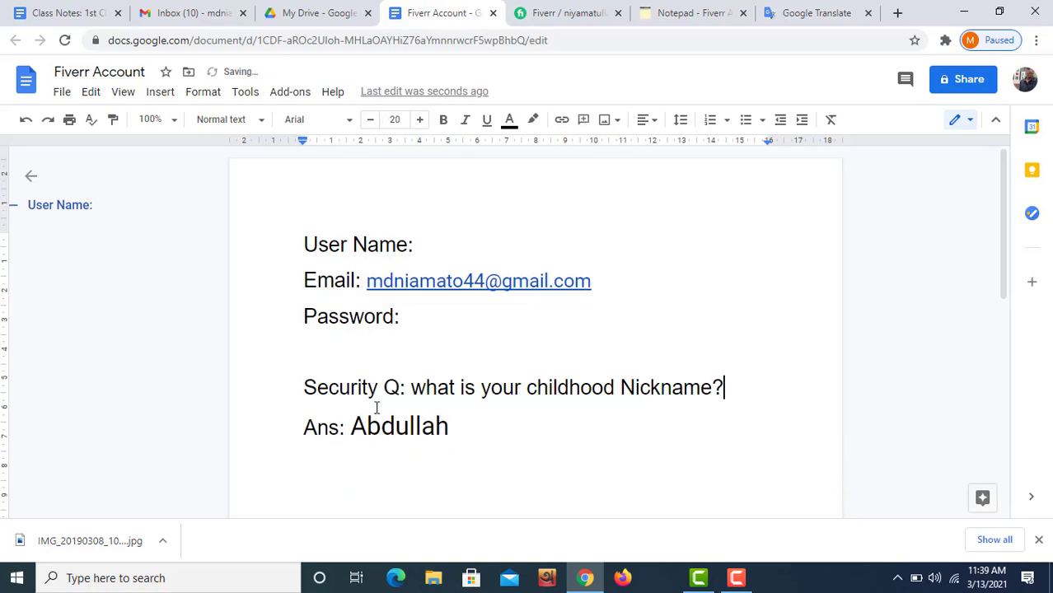
left_click(413, 313)
left_click(414, 243)
Step: Switch on the Two Factor Authentication toggle in Fiverr's security settings
left_click(575, 12)
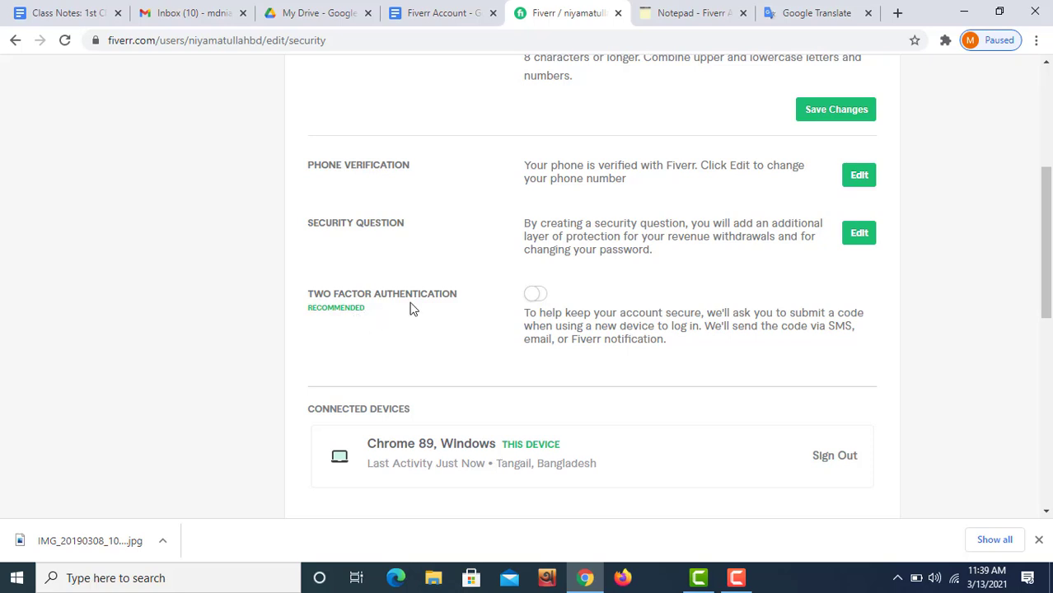
scroll(581, 333, "down", 3)
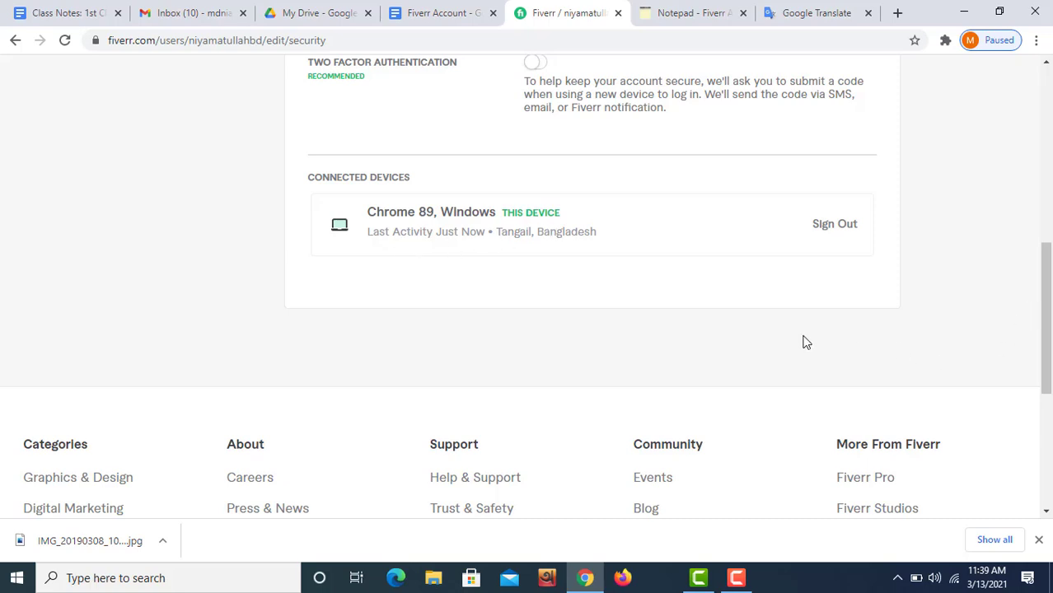
scroll(807, 343, "up", 6)
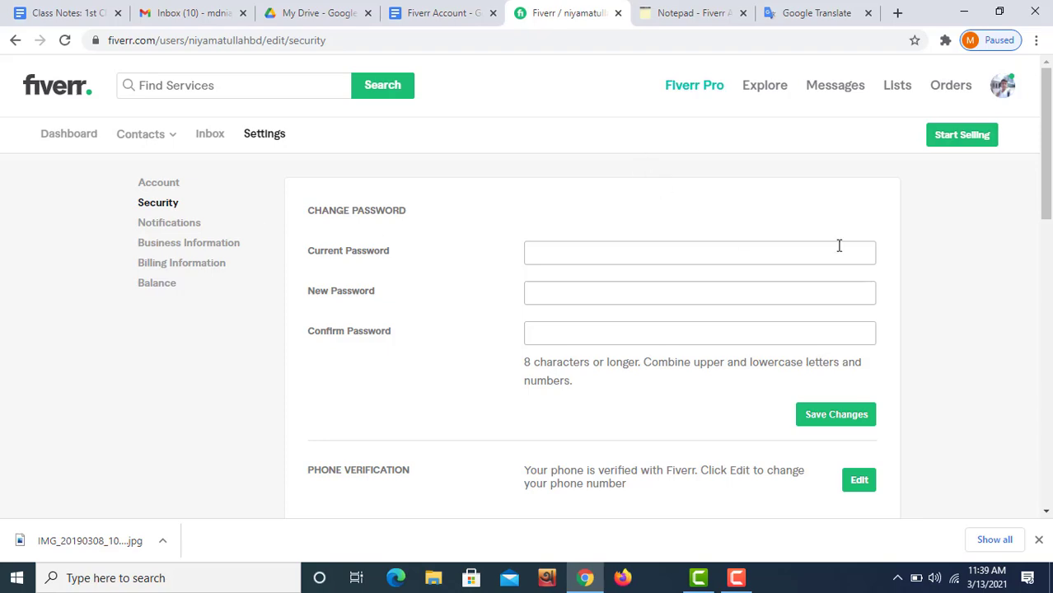
scroll(943, 329, "down", 4)
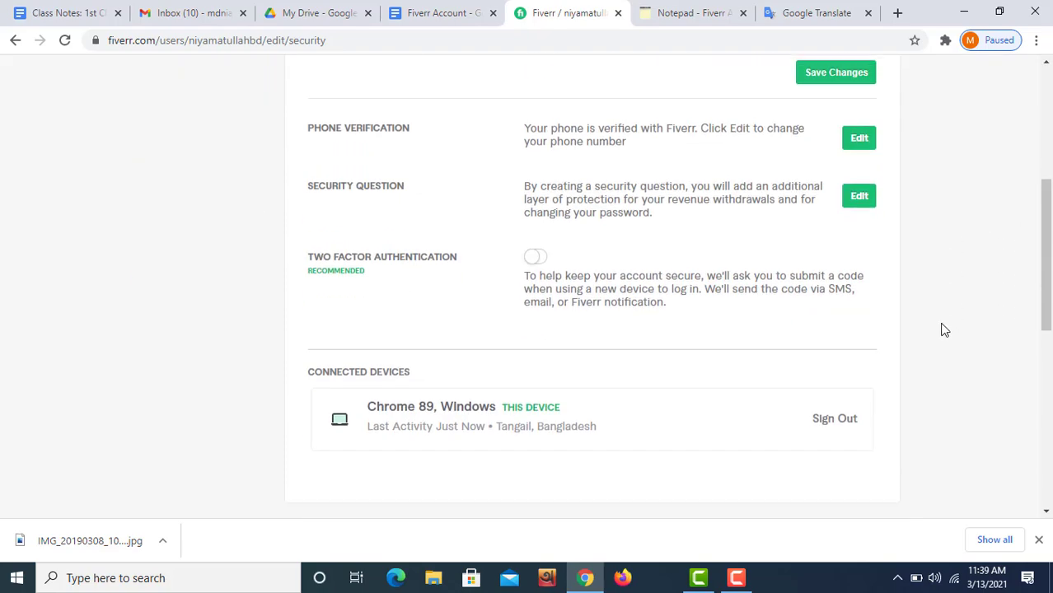
scroll(944, 329, "down", 3)
scroll(931, 312, "up", 4)
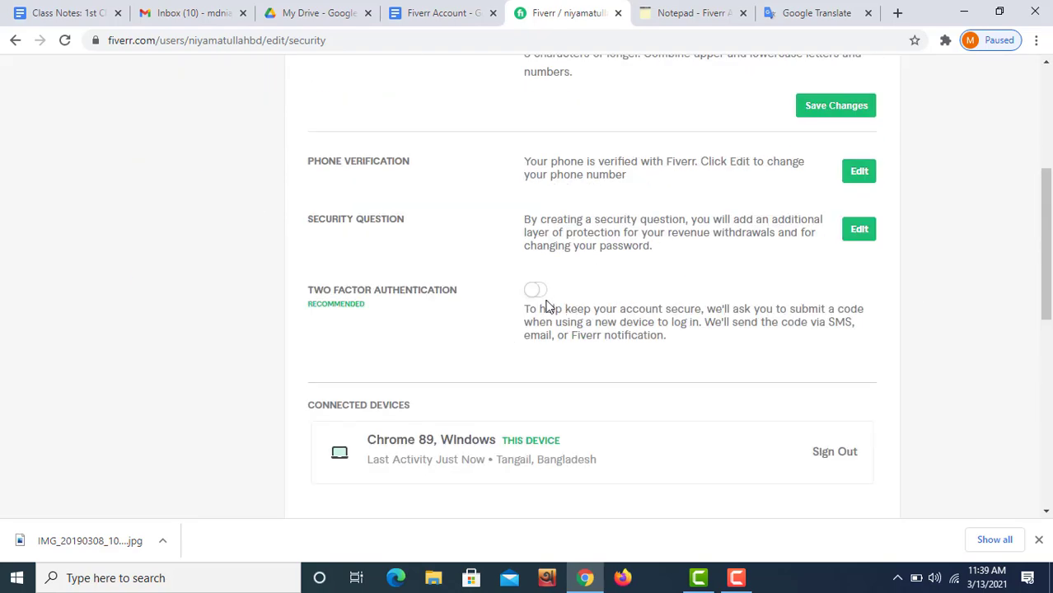
left_click(534, 291)
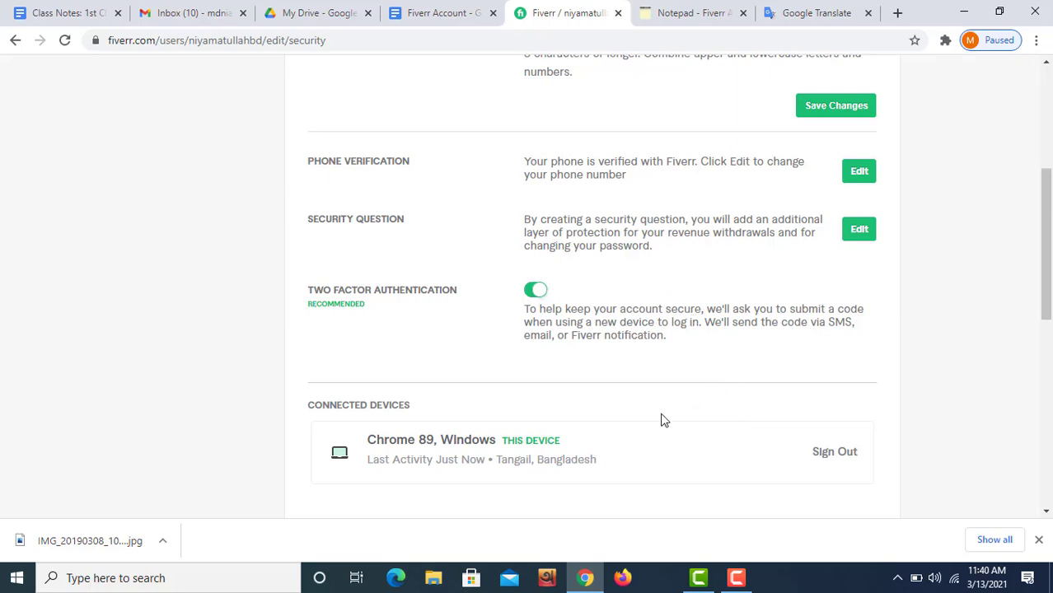
Step: Look through the Notifications and Business Information settings, ending on the $0.00 Balance page
scroll(663, 420, "down", 3)
scroll(663, 420, "up", 6)
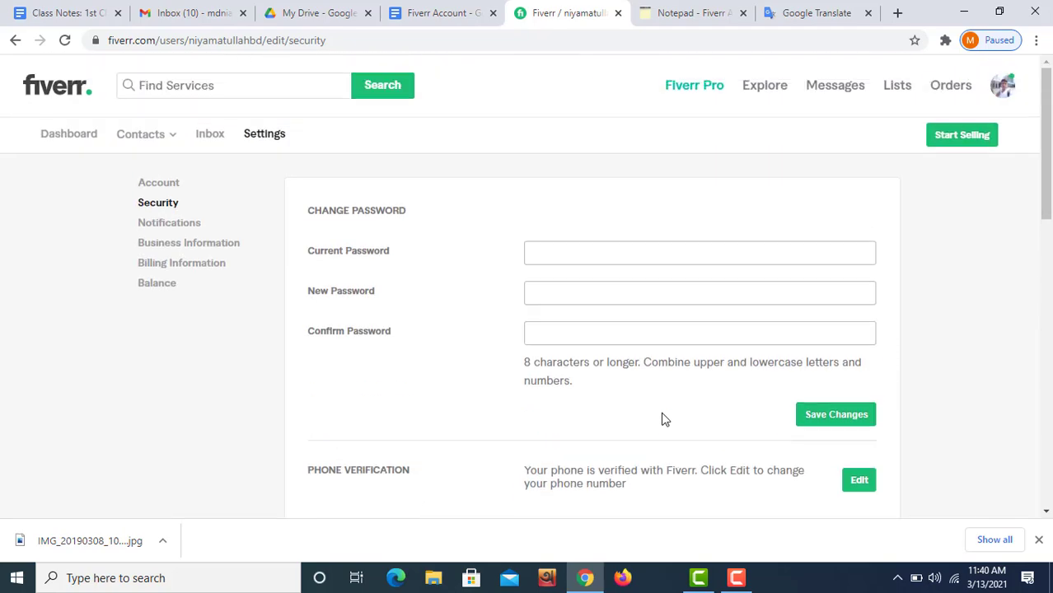
left_click(170, 223)
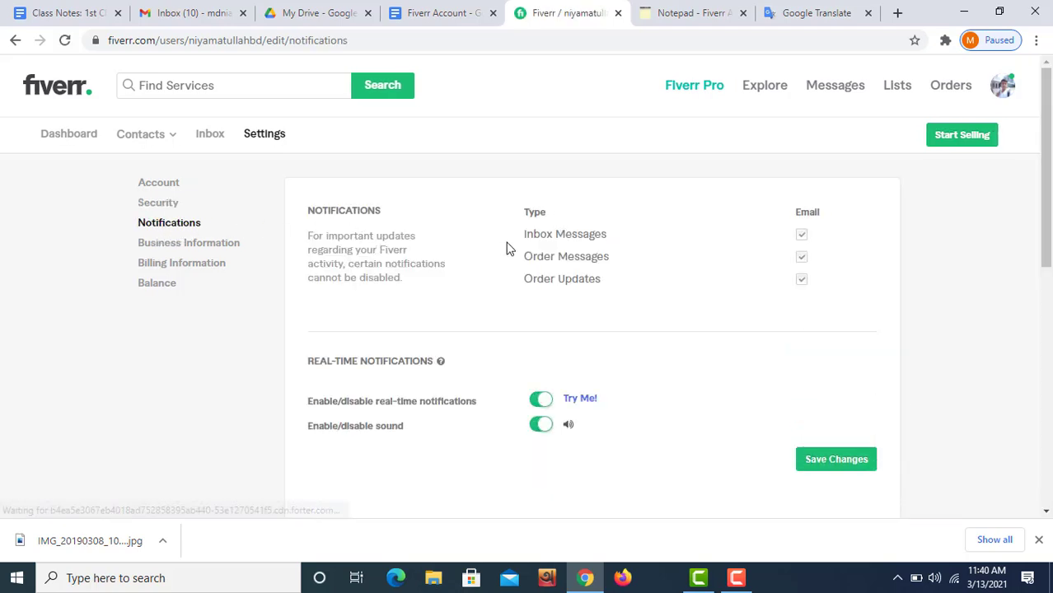
left_click(180, 247)
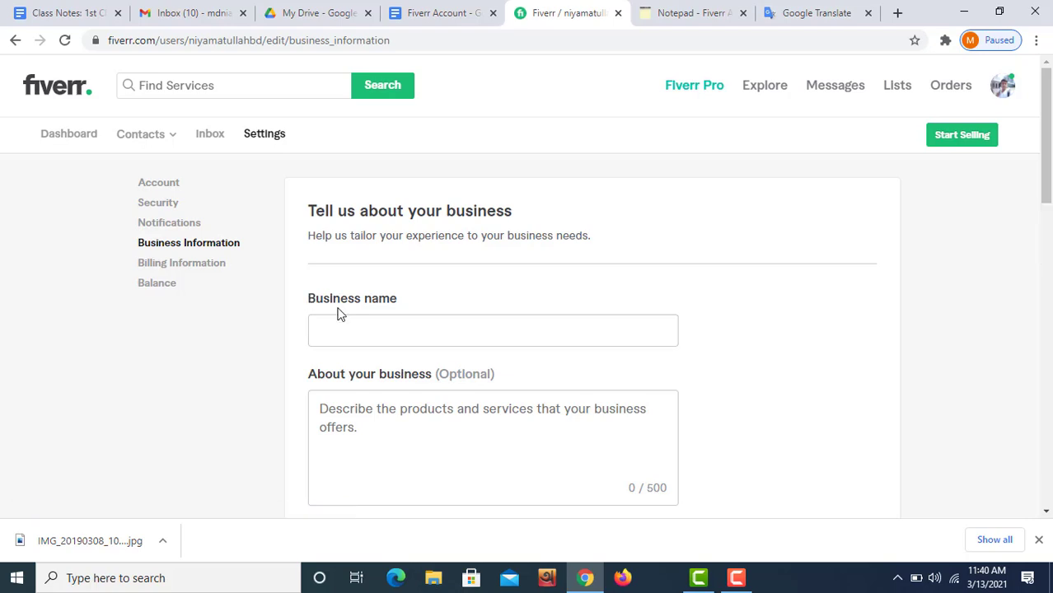
scroll(373, 346, "down", 3)
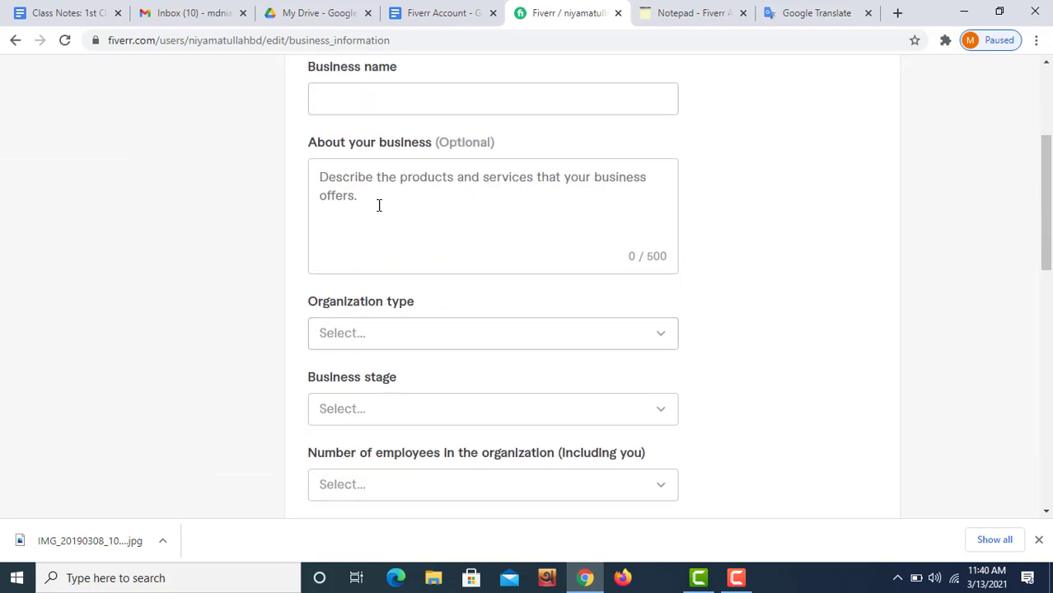
scroll(478, 339, "down", 2)
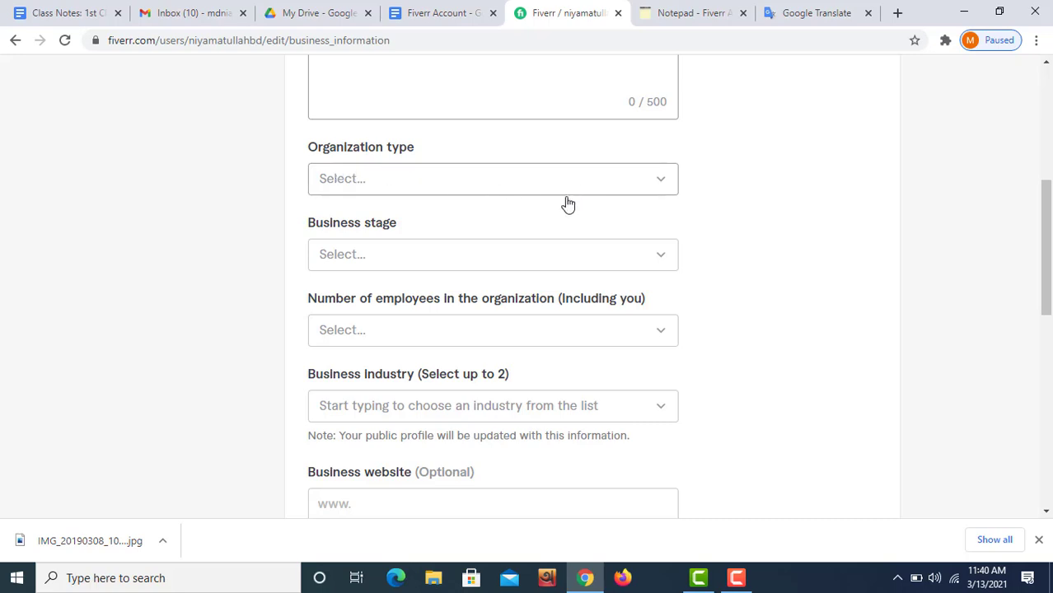
scroll(519, 352, "down", 3)
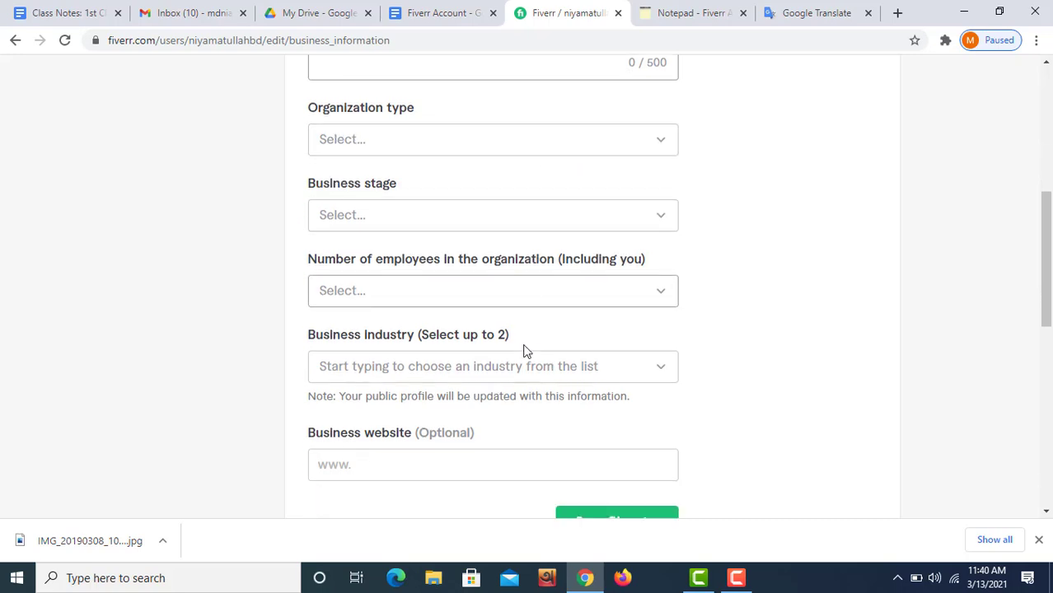
scroll(263, 346, "up", 8)
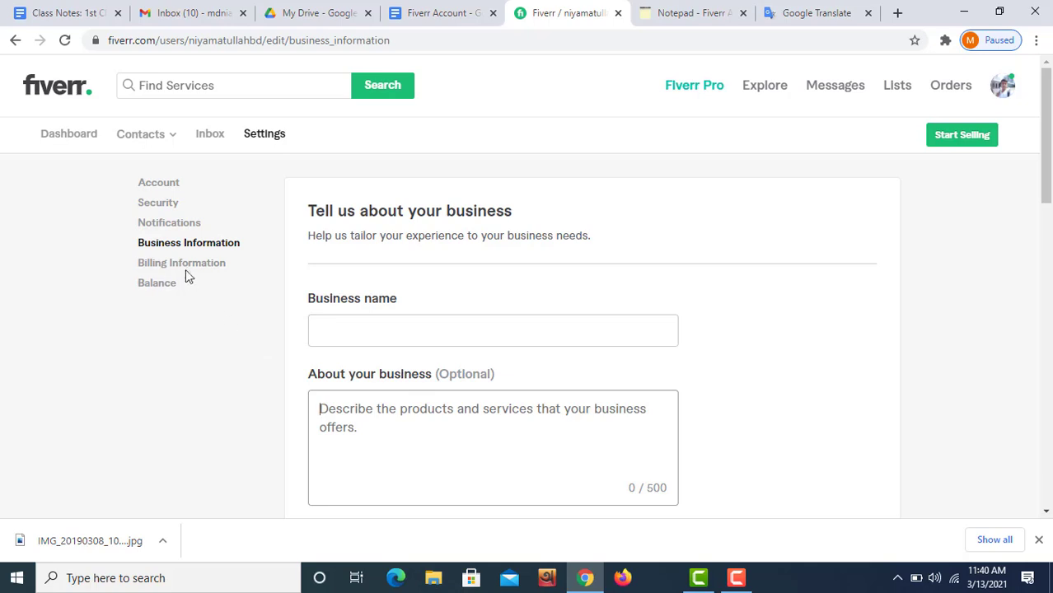
left_click(159, 289)
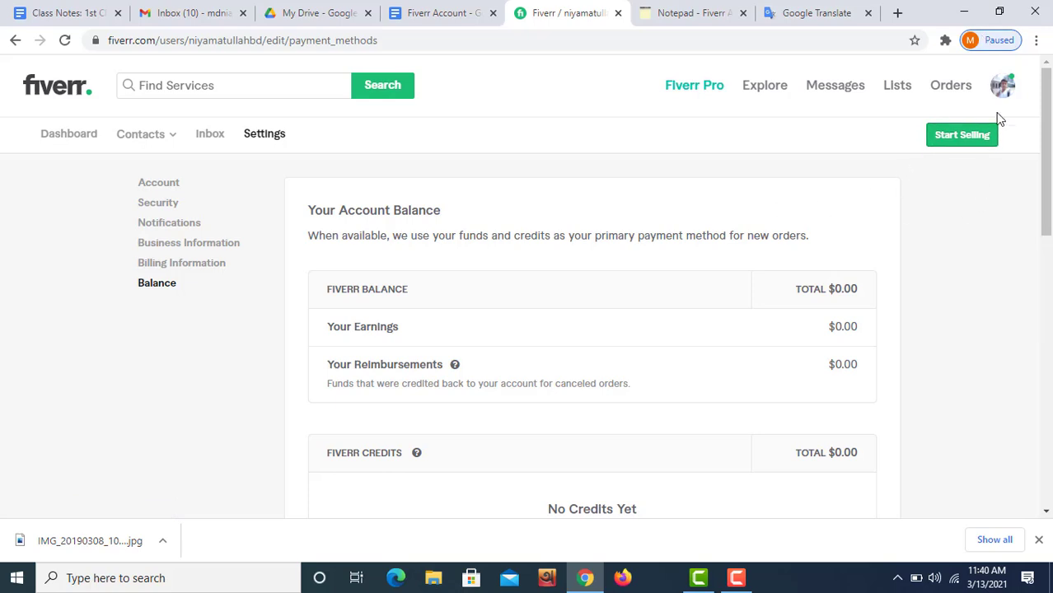
Step: Go to the Dashboard from the account menu and start the selling to-do with Create
left_click(1004, 92)
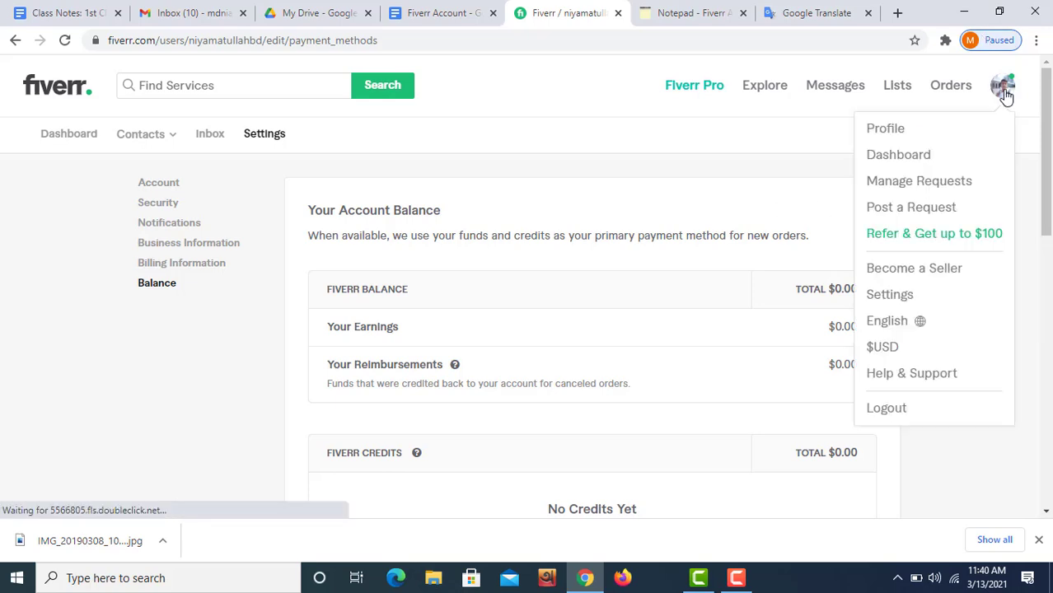
left_click(899, 155)
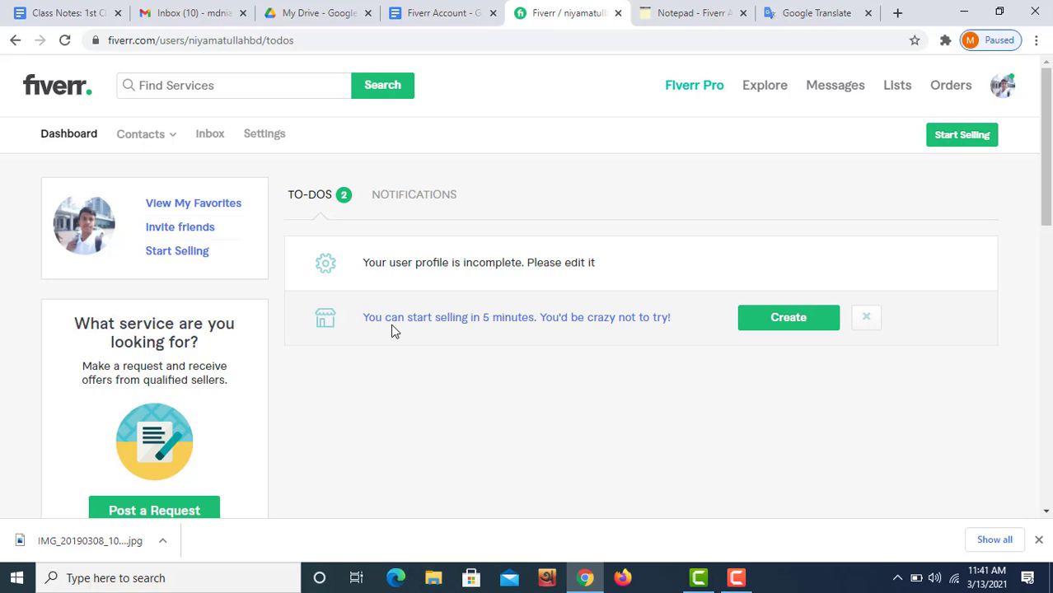
left_click(776, 320)
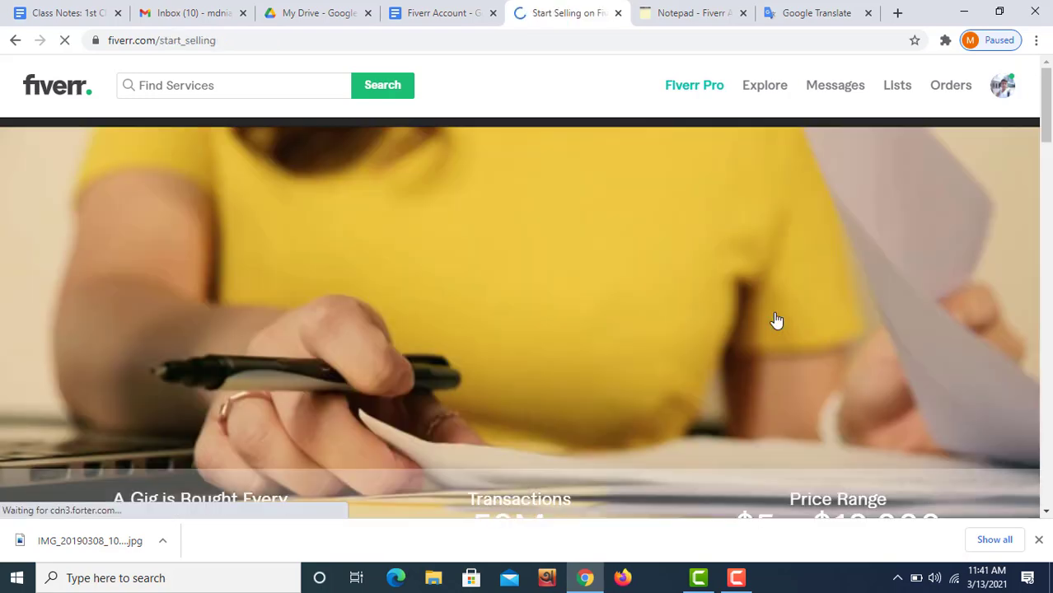
Step: Review the own profile page with its SEO and digital marketing headline and no active Gigs
scroll(715, 416, "down", 3)
scroll(712, 407, "down", 15)
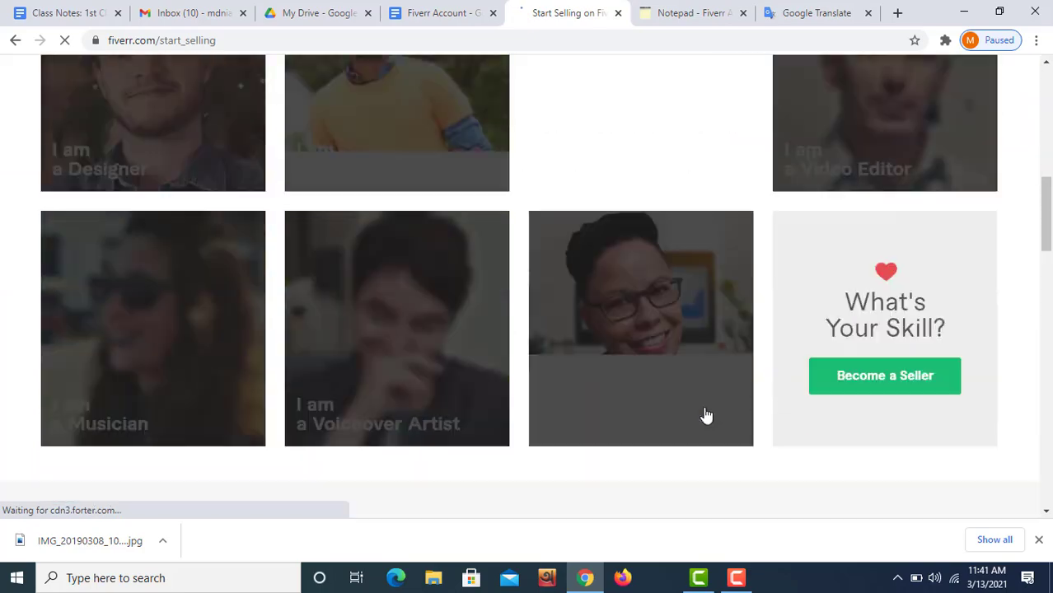
scroll(709, 408, "down", 8)
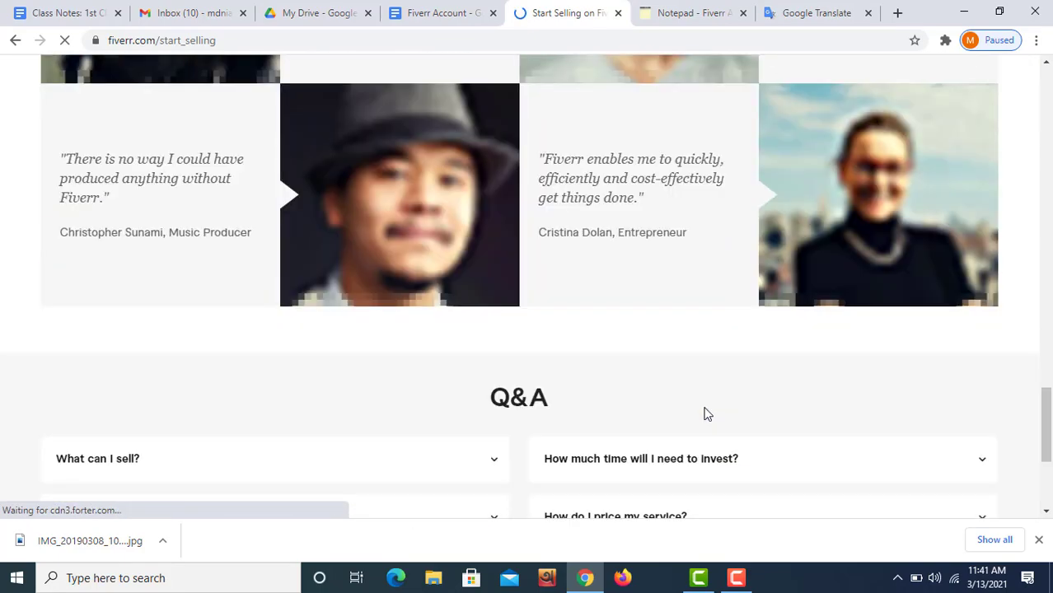
scroll(716, 412, "up", 20)
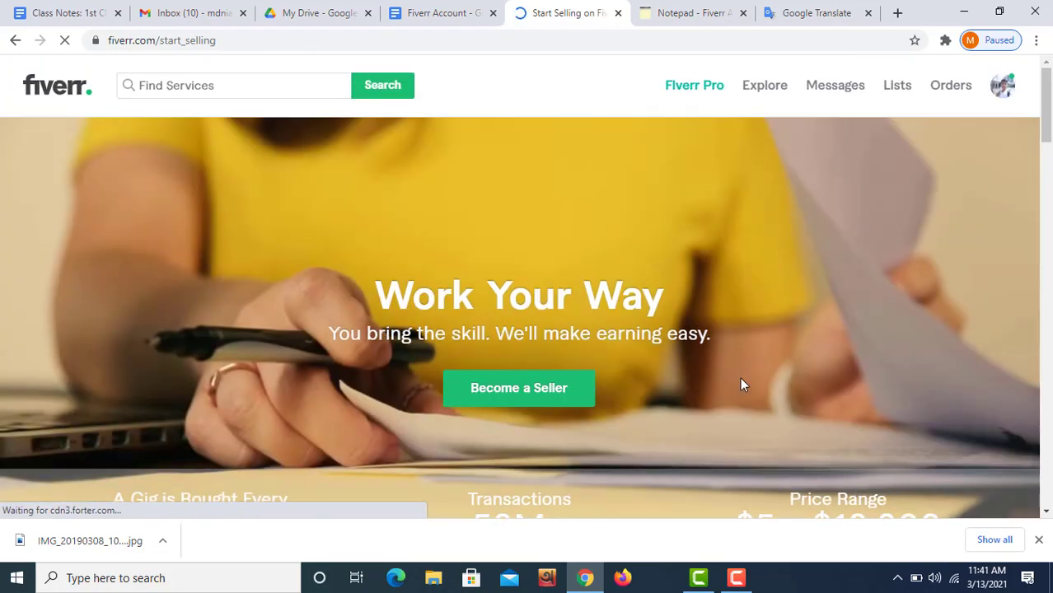
scroll(740, 380, "down", 2)
scroll(740, 378, "up", 2)
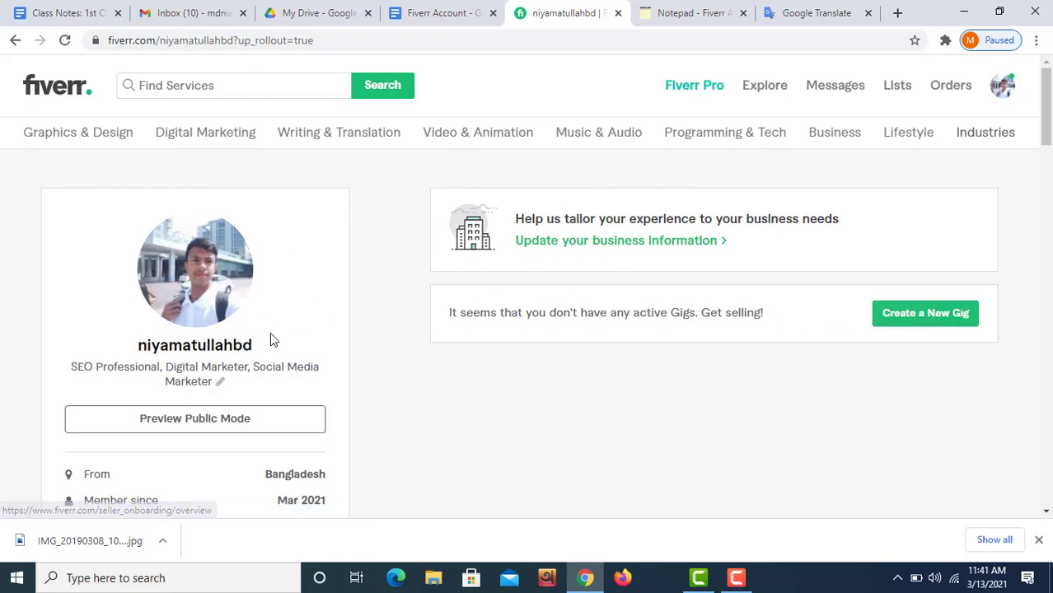
scroll(270, 338, "down", 5)
scroll(265, 348, "down", 15)
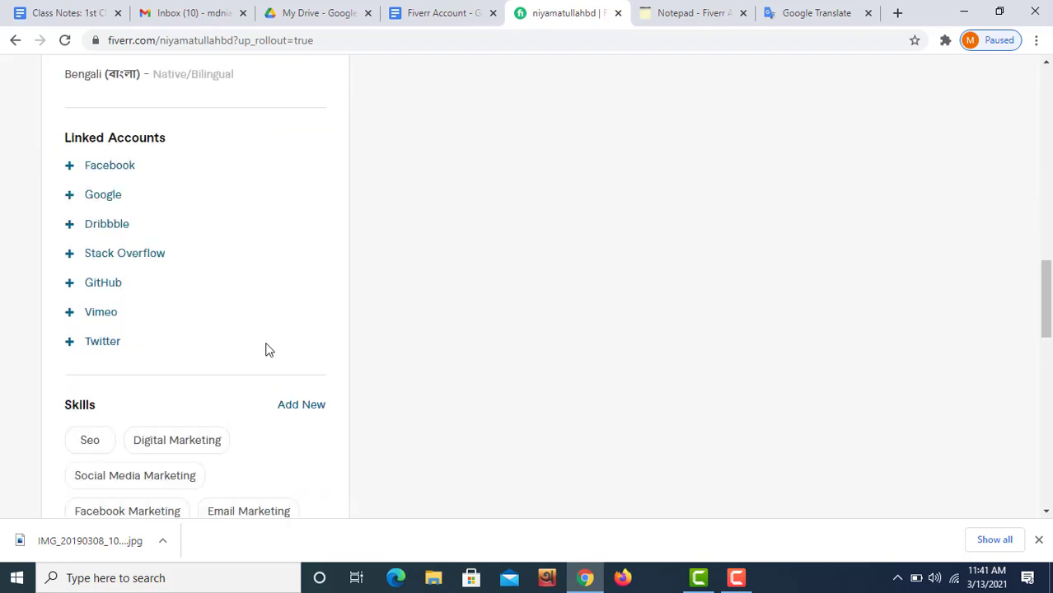
scroll(297, 344, "up", 20)
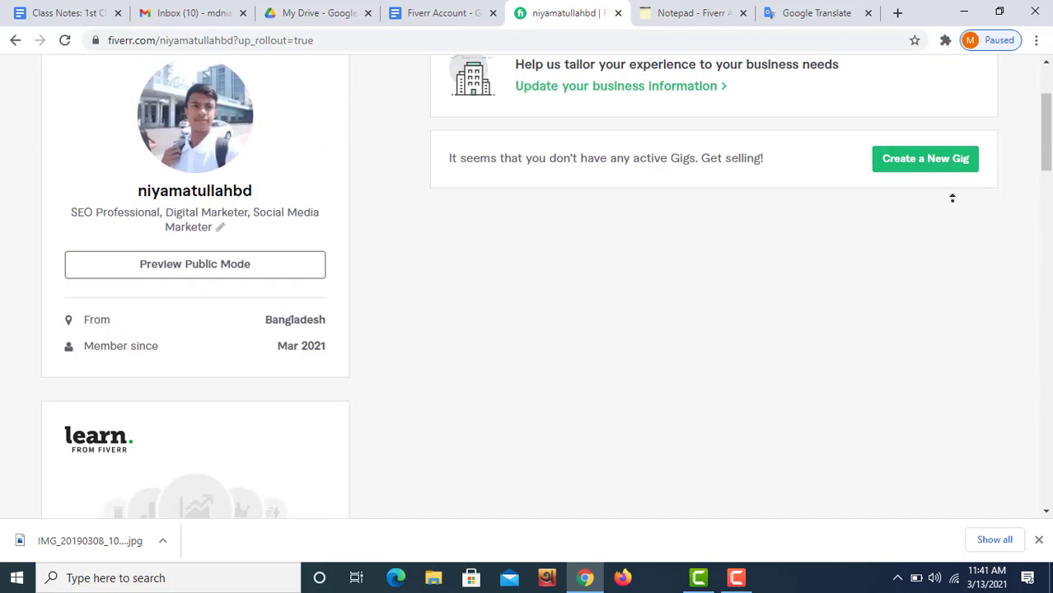
scroll(731, 395, "down", 3)
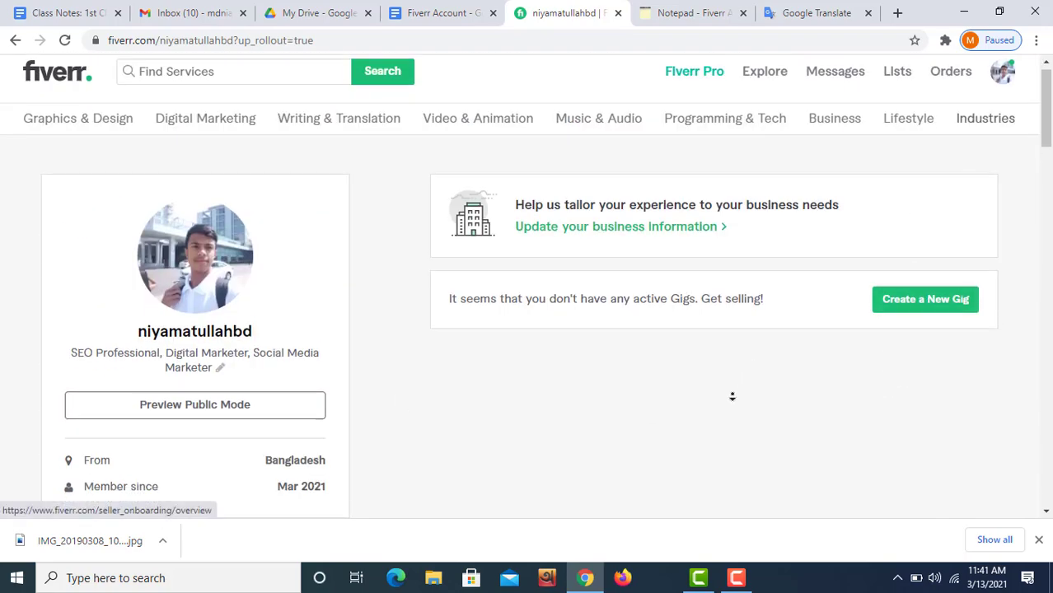
Step: Start a new Gig and continue past the selling breakdown, profile tips and things-to-avoid pages
left_click(936, 102)
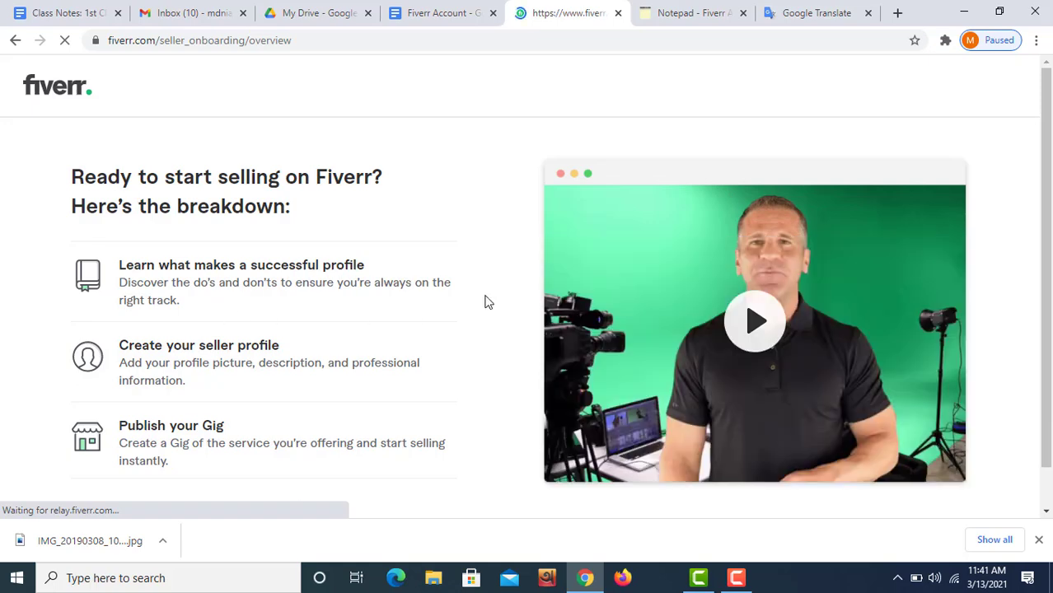
scroll(368, 238, "down", 1)
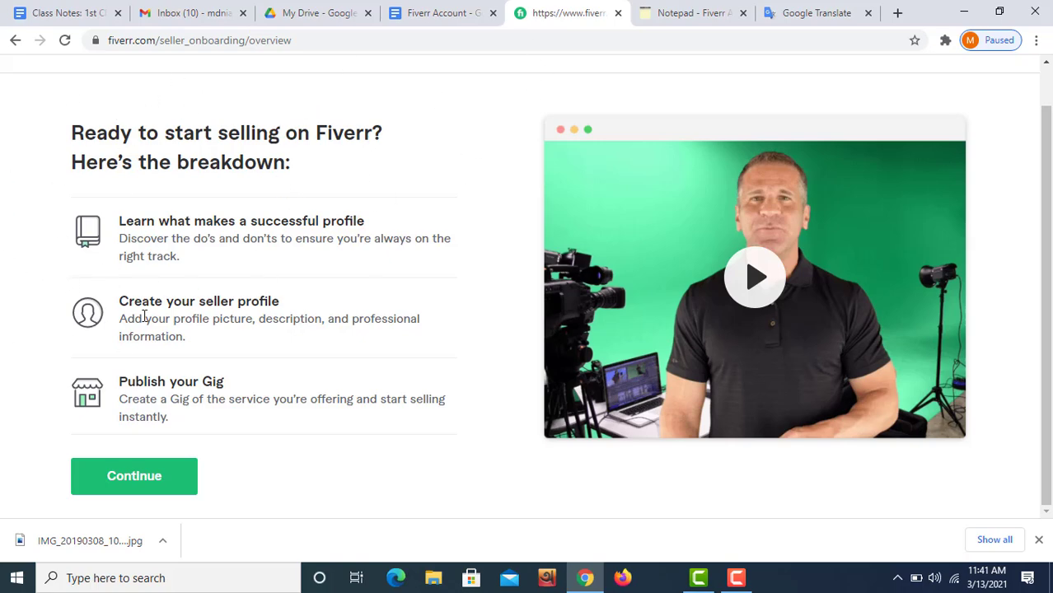
left_click(147, 475)
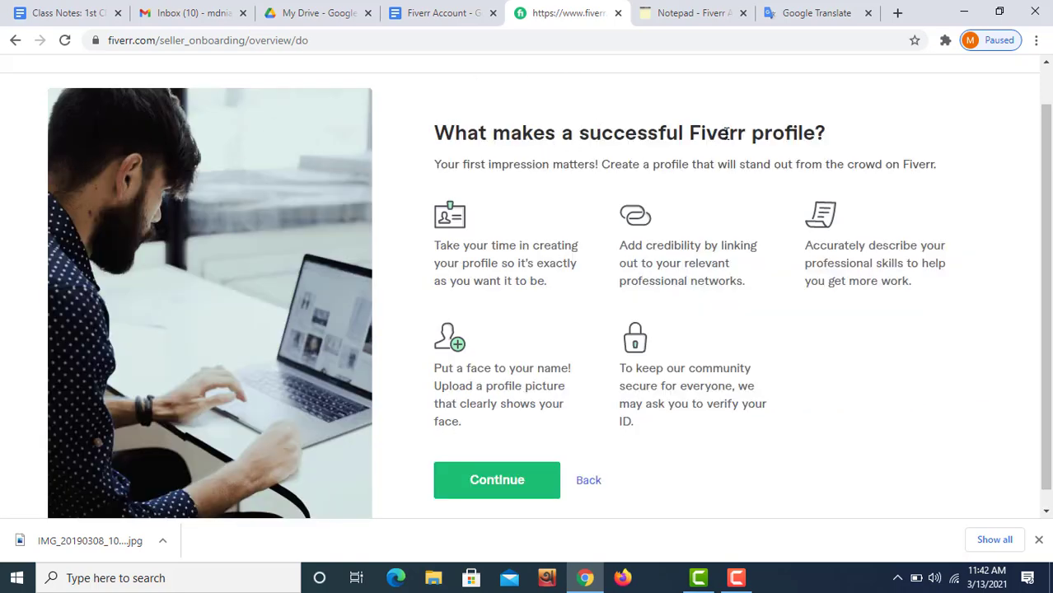
left_click(488, 480)
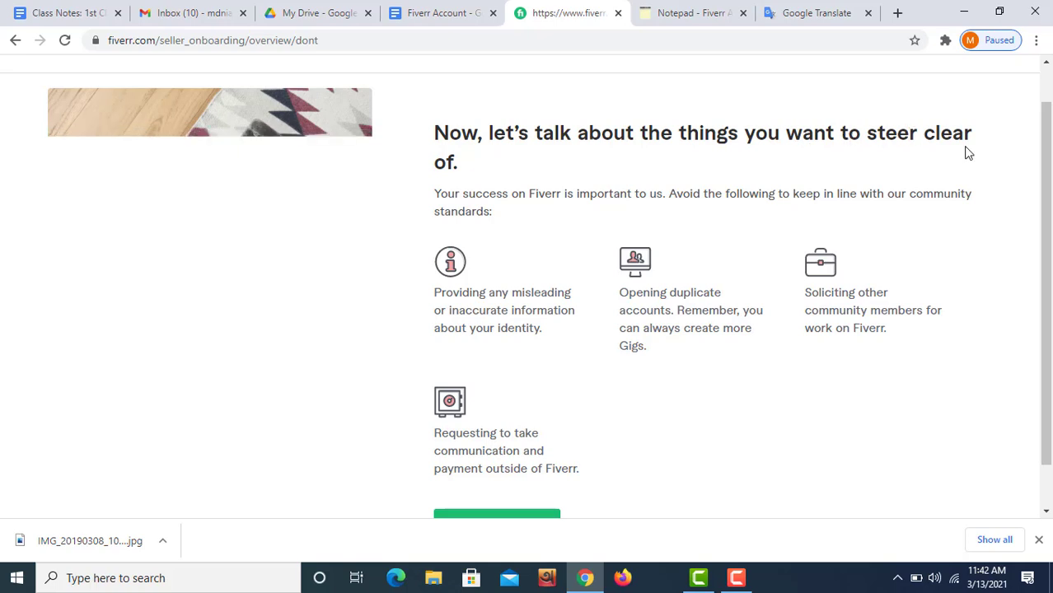
scroll(621, 238, "down", 1)
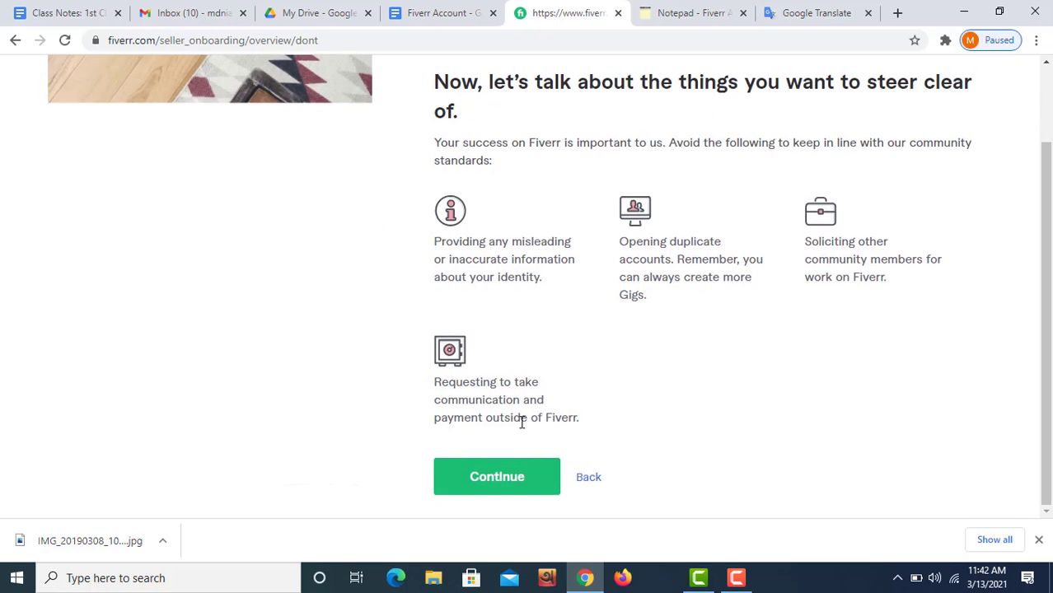
left_click(482, 482)
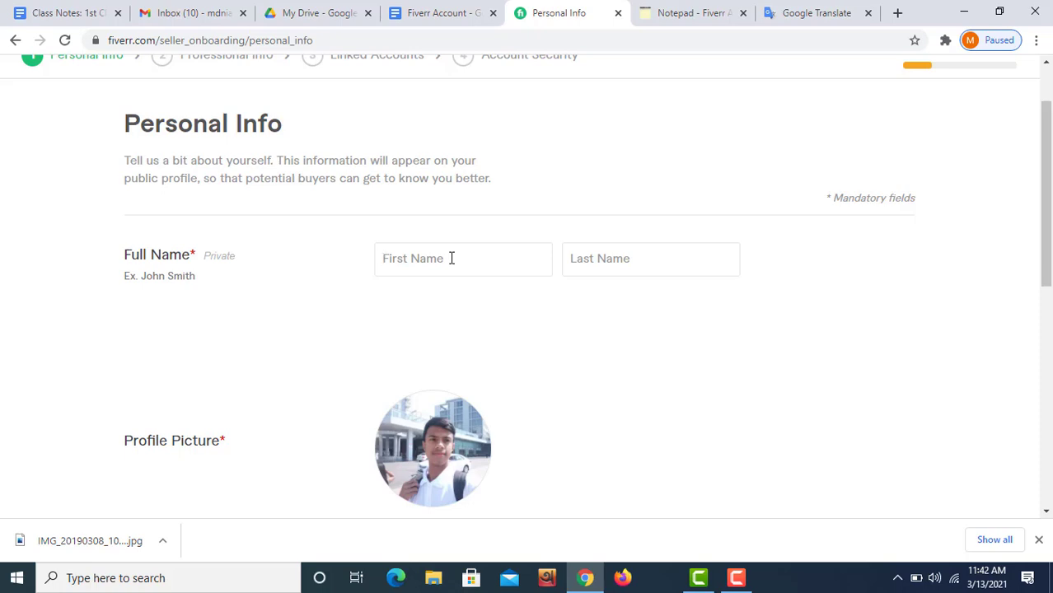
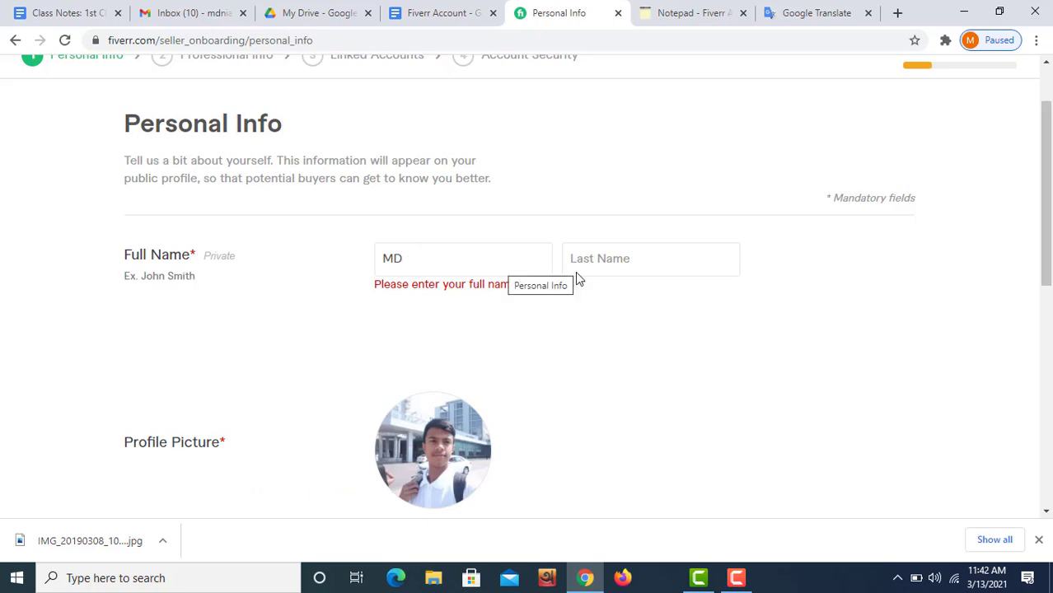
Step: Enter the seller's first and last name in Personal Info and submit it
left_click(605, 265)
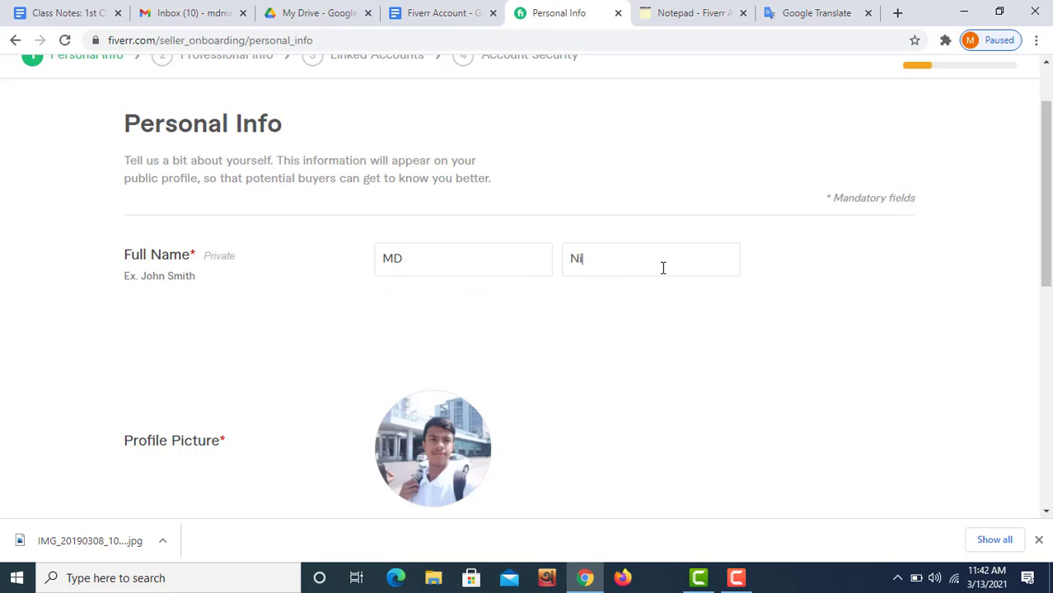
left_click(406, 257)
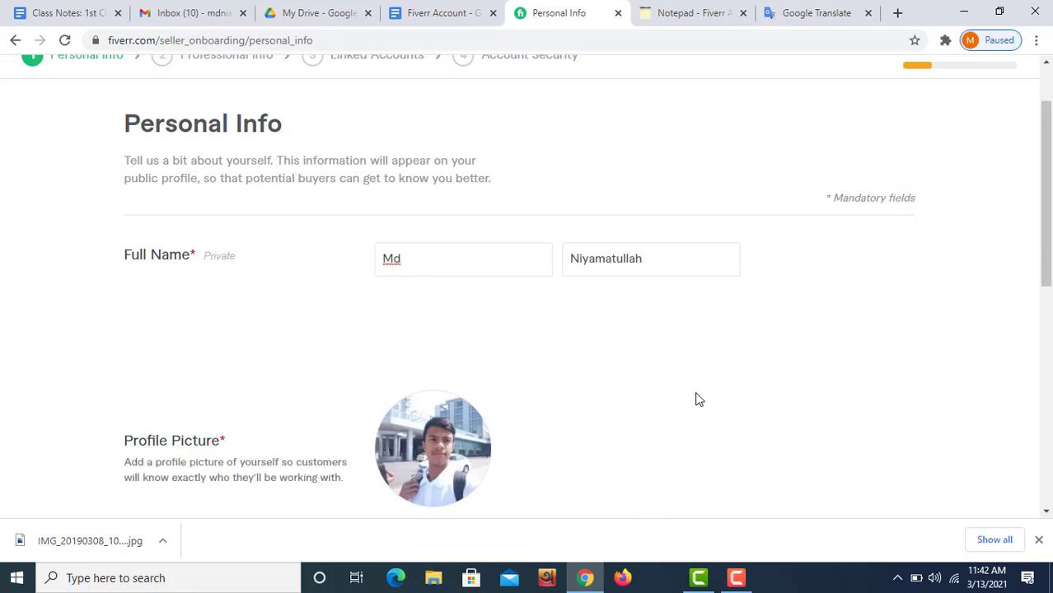
scroll(601, 406, "down", 4)
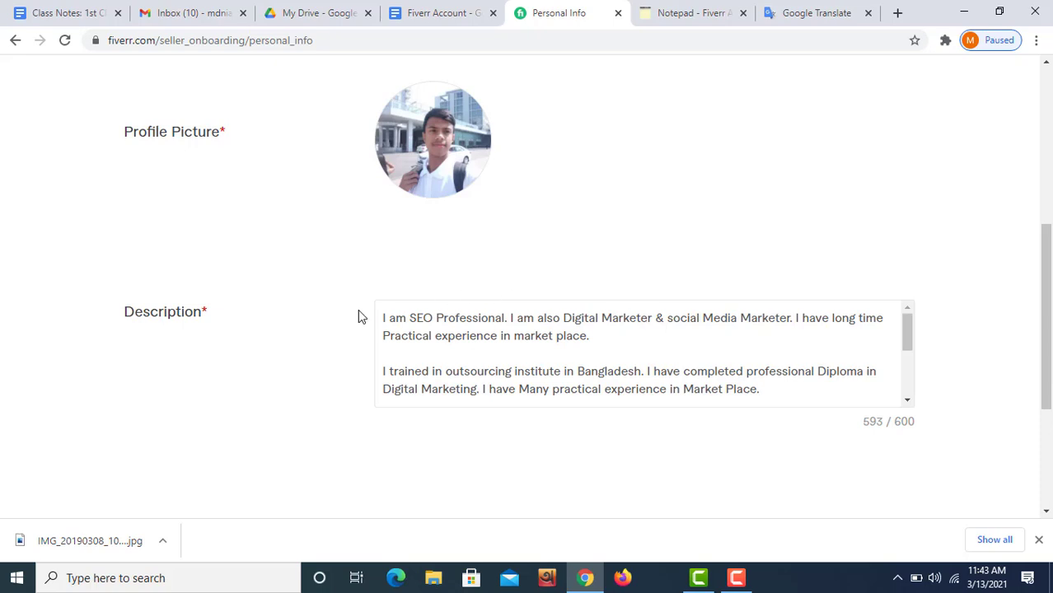
left_click_drag(907, 334, 929, 309)
scroll(510, 256, "down", 3)
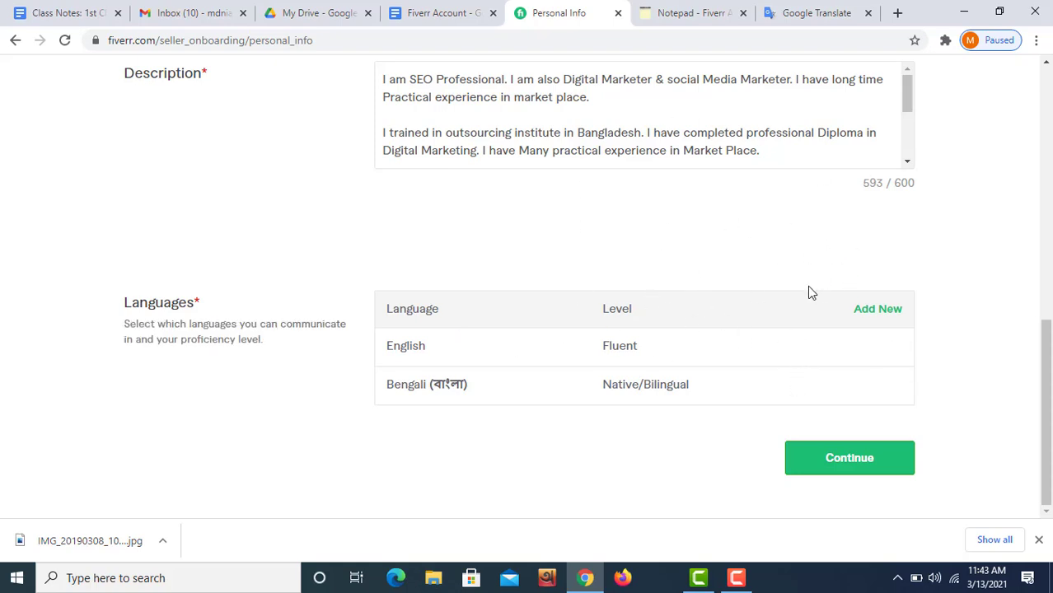
left_click(849, 461)
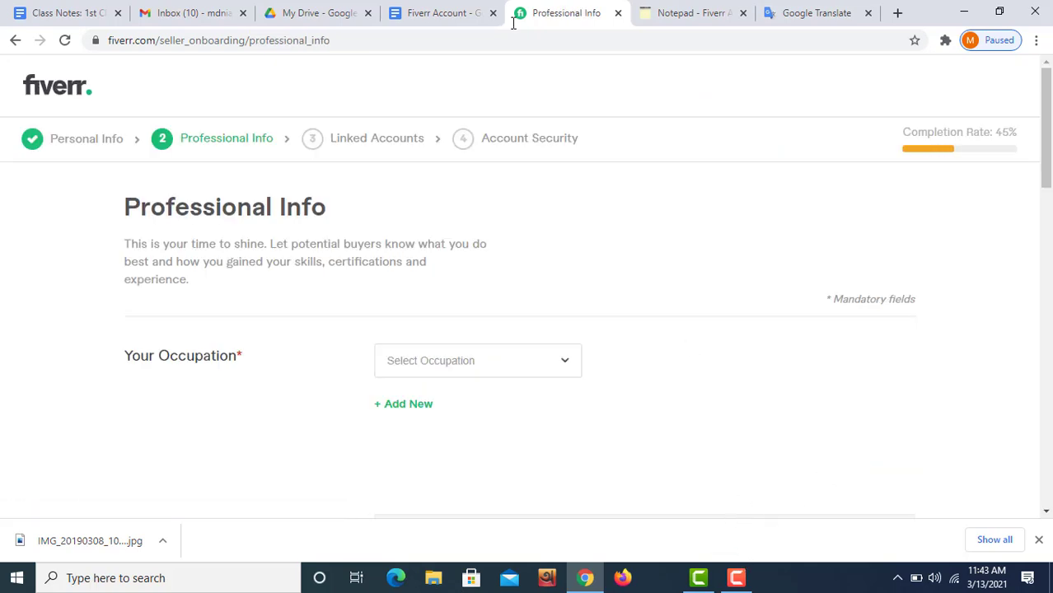
Step: Set the occupation to Digital Marketing, from 2020 to 2021
left_click(736, 577)
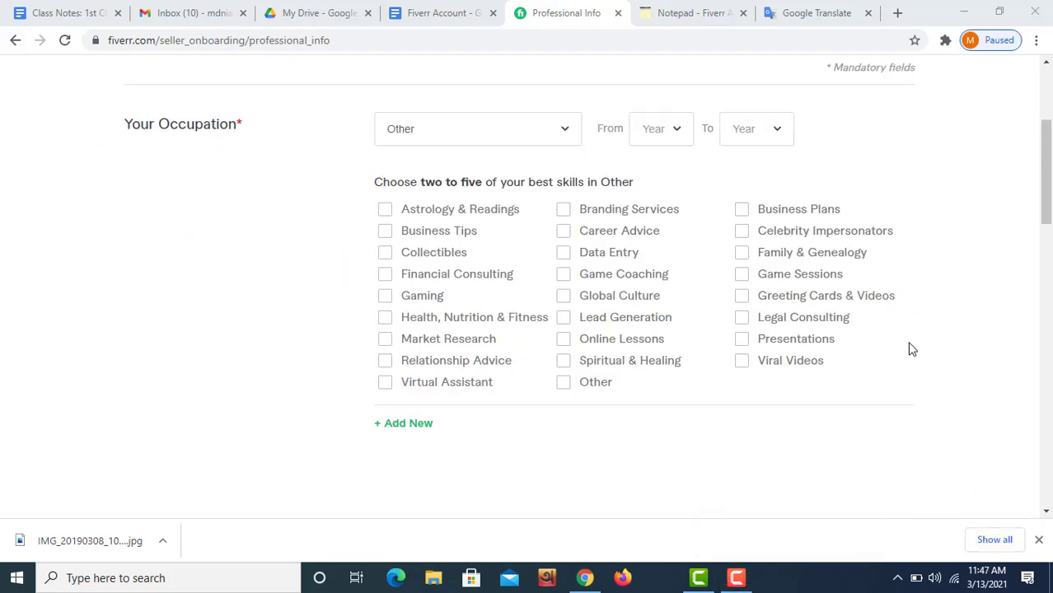
scroll(665, 310, "up", 3)
mouse_move(740, 577)
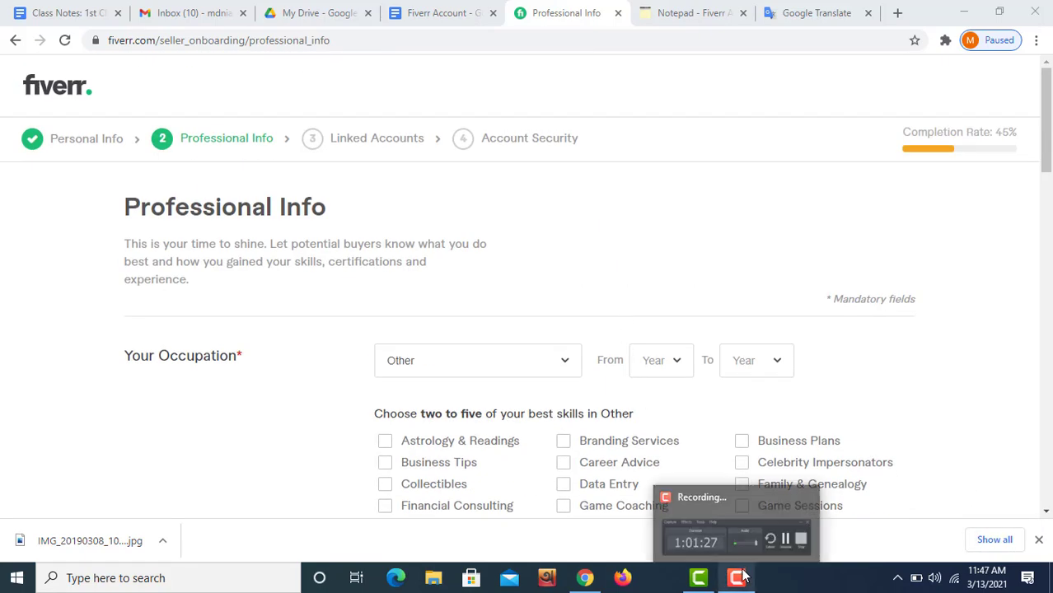
left_click(739, 577)
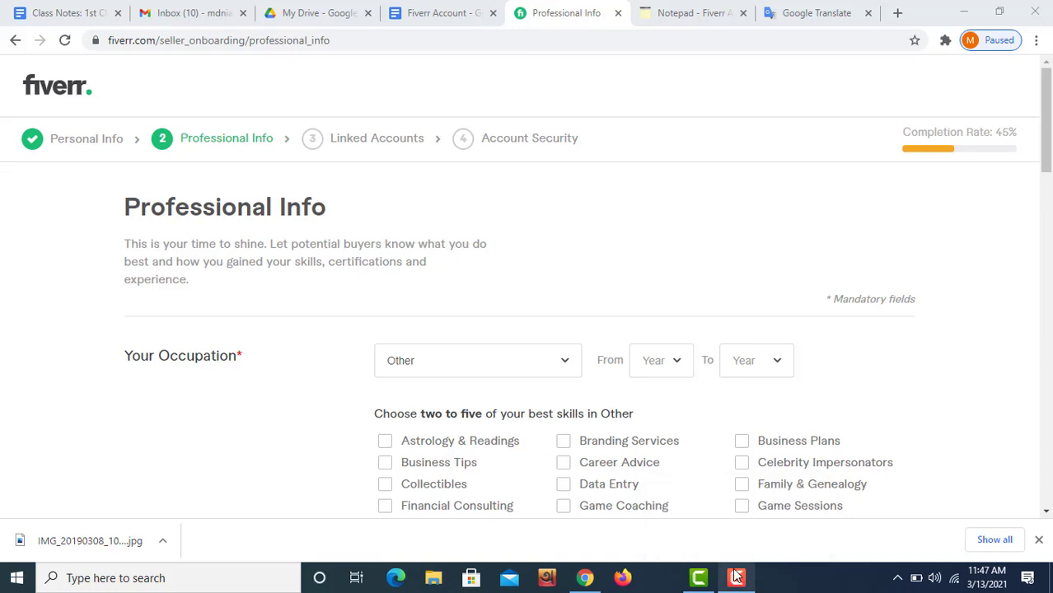
left_click(737, 578)
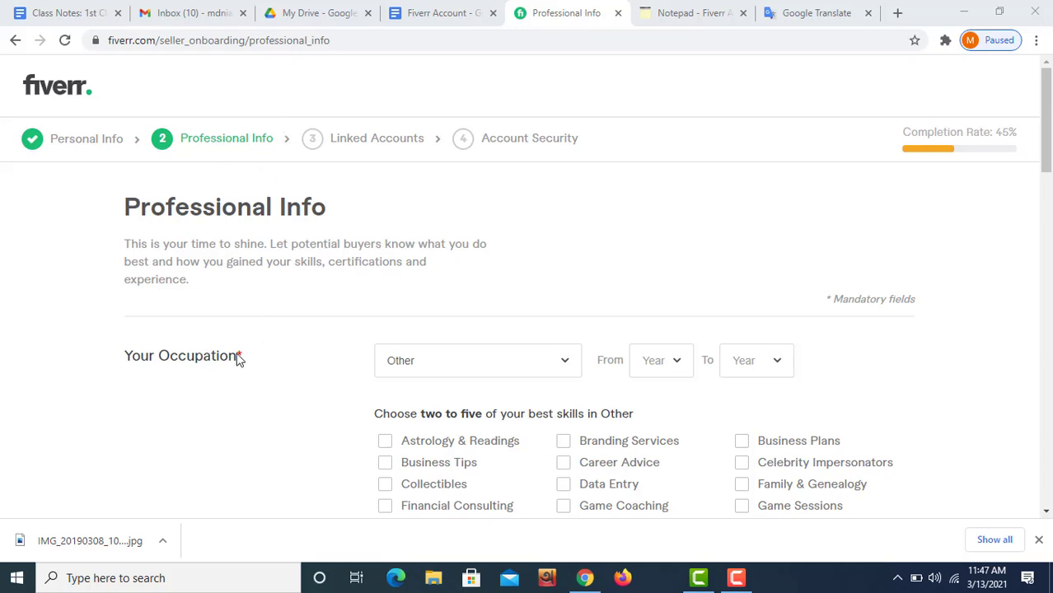
left_click(564, 363)
left_click(420, 399)
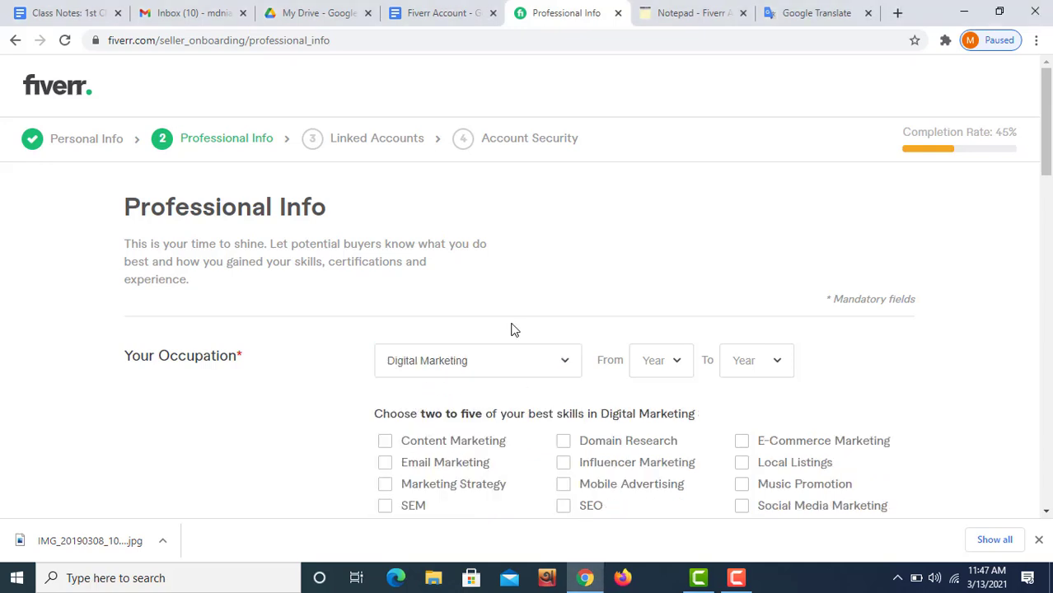
scroll(510, 328, "down", 1)
left_click(677, 287)
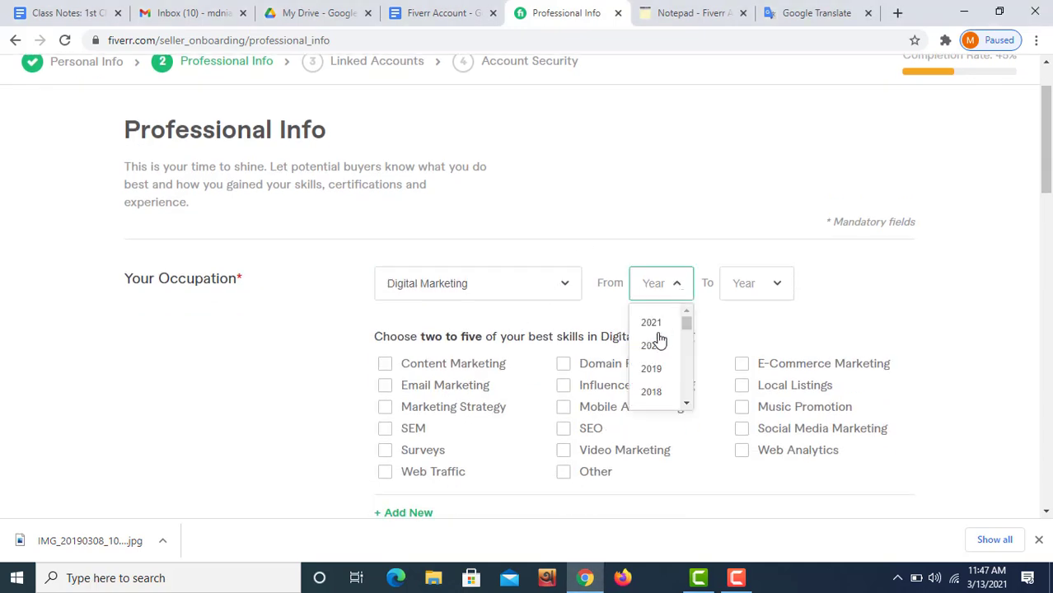
left_click(647, 348)
left_click(772, 290)
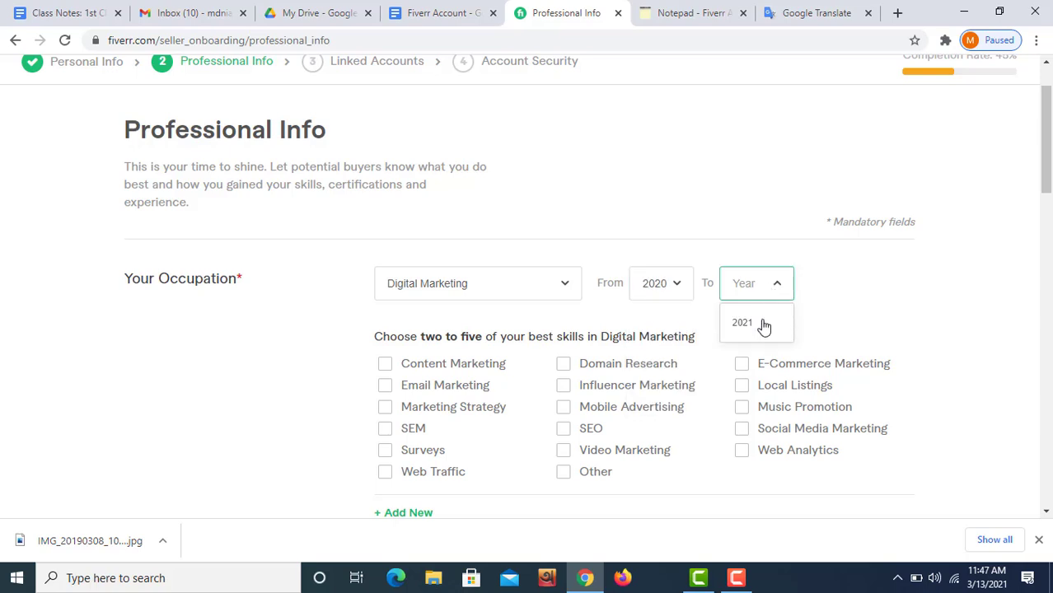
left_click(762, 325)
Step: Tick Influencer Marketing, SEO, Social Media Marketing and Other as best skills
scroll(431, 249, "down", 3)
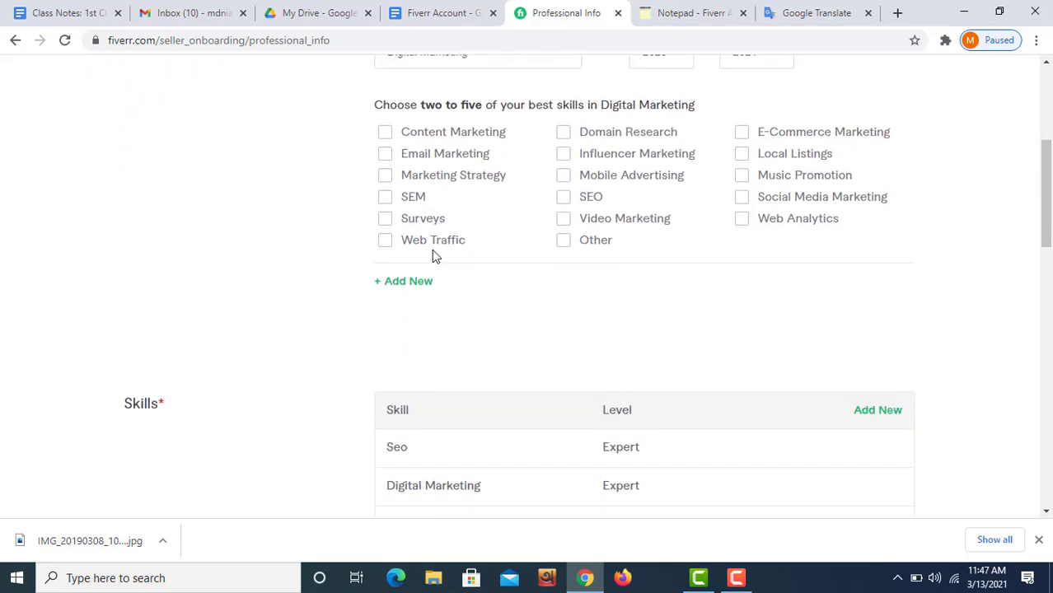
scroll(432, 250, "up", 1)
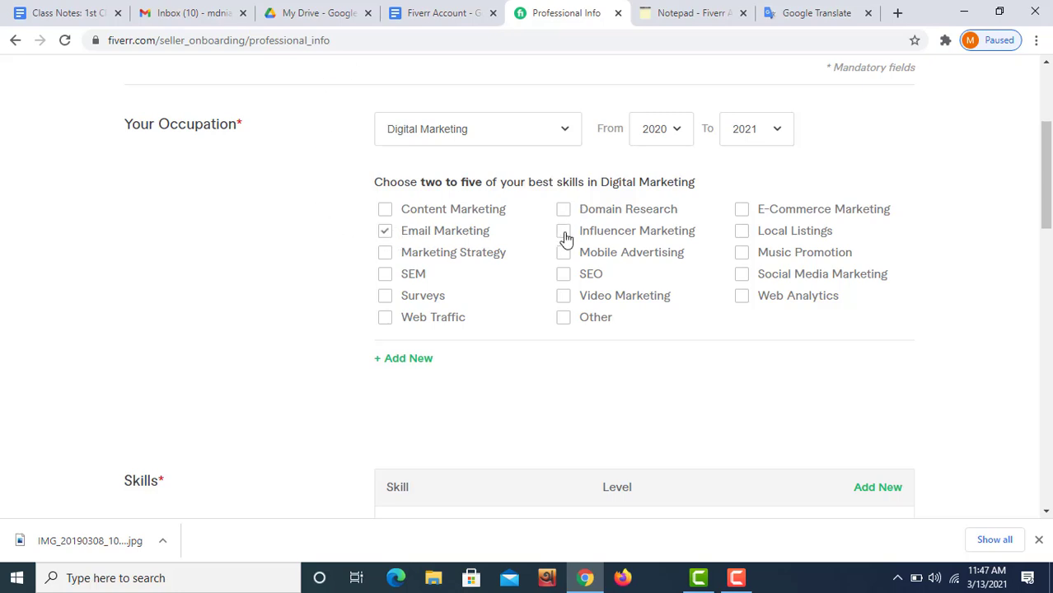
left_click(564, 235)
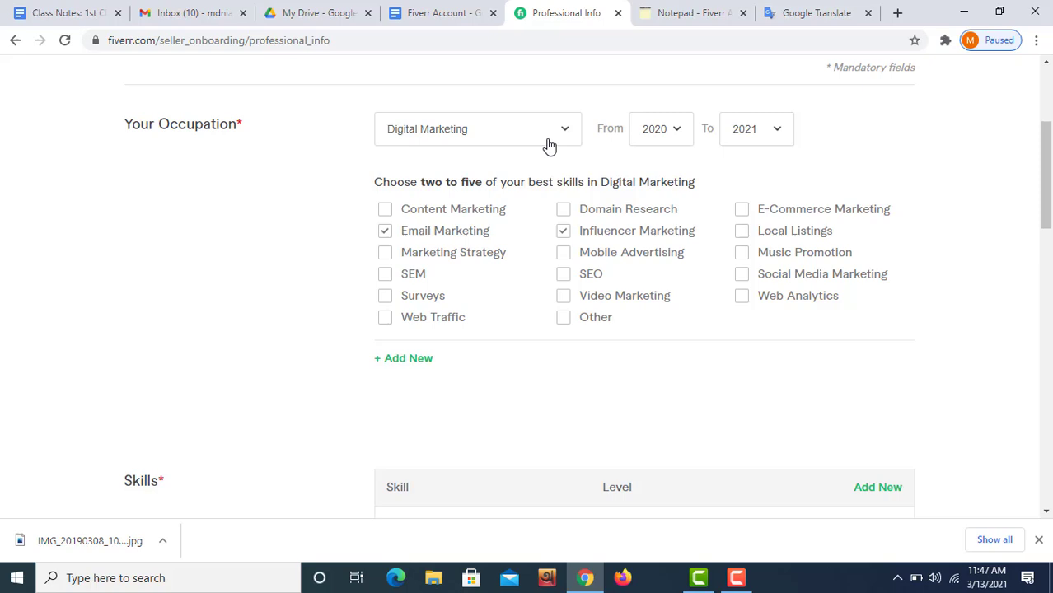
left_click(566, 279)
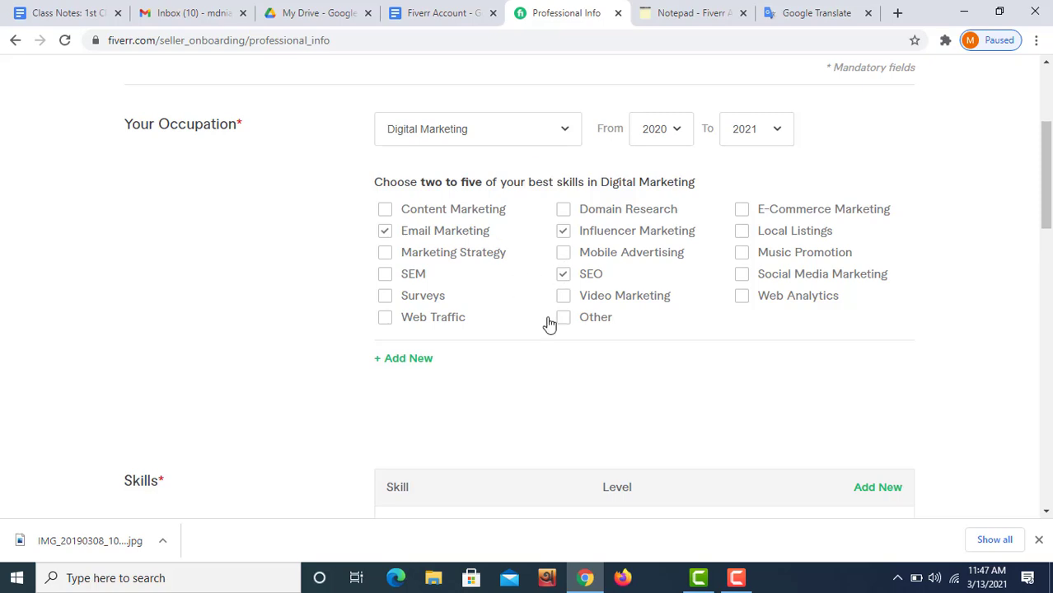
left_click(743, 275)
left_click(563, 322)
scroll(672, 300, "down", 5)
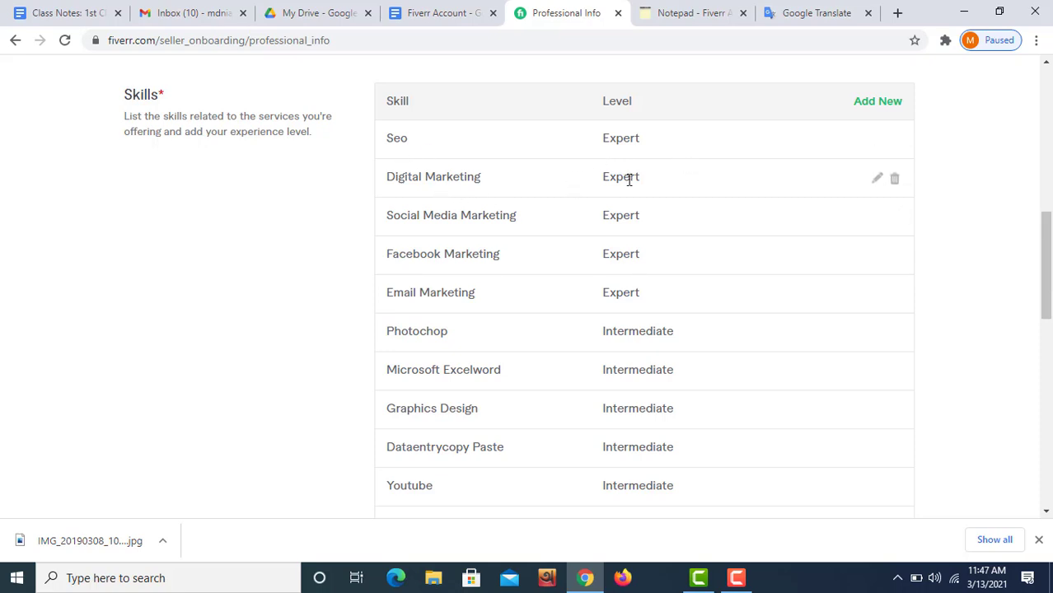
scroll(618, 292, "down", 2)
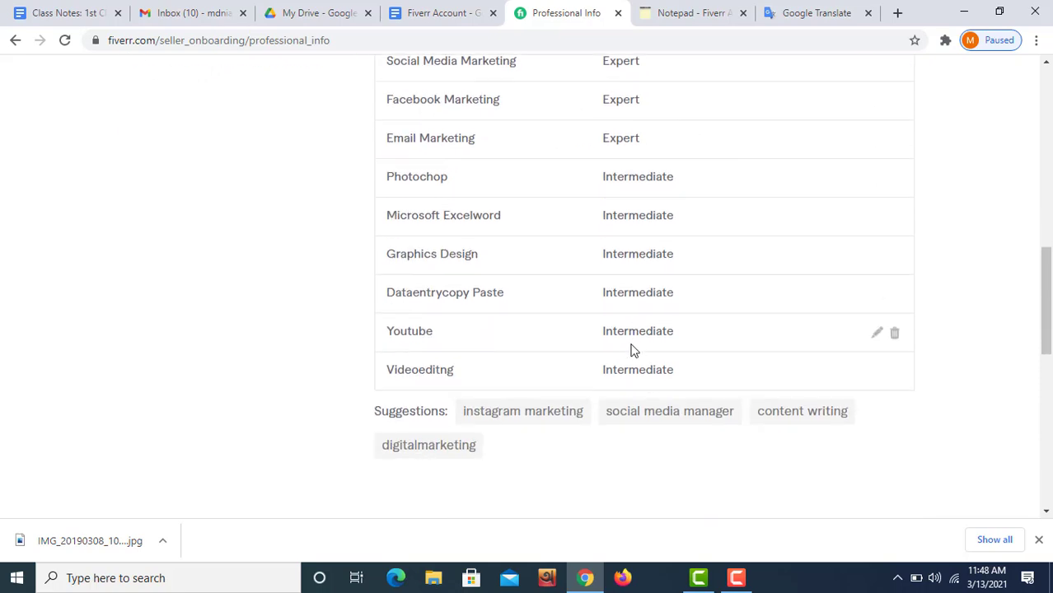
scroll(593, 301, "down", 2)
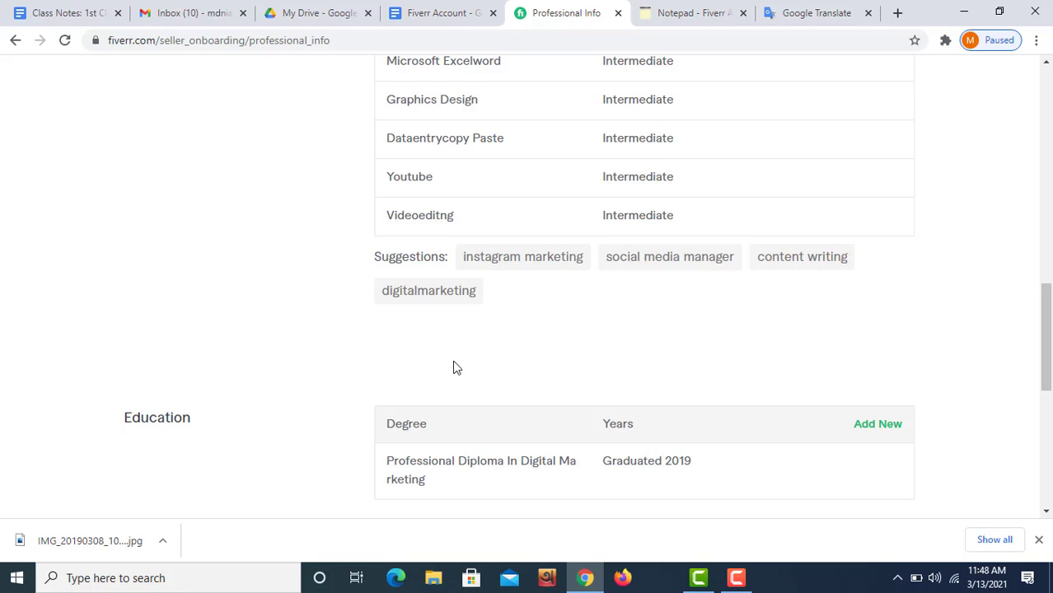
scroll(486, 363, "down", 3)
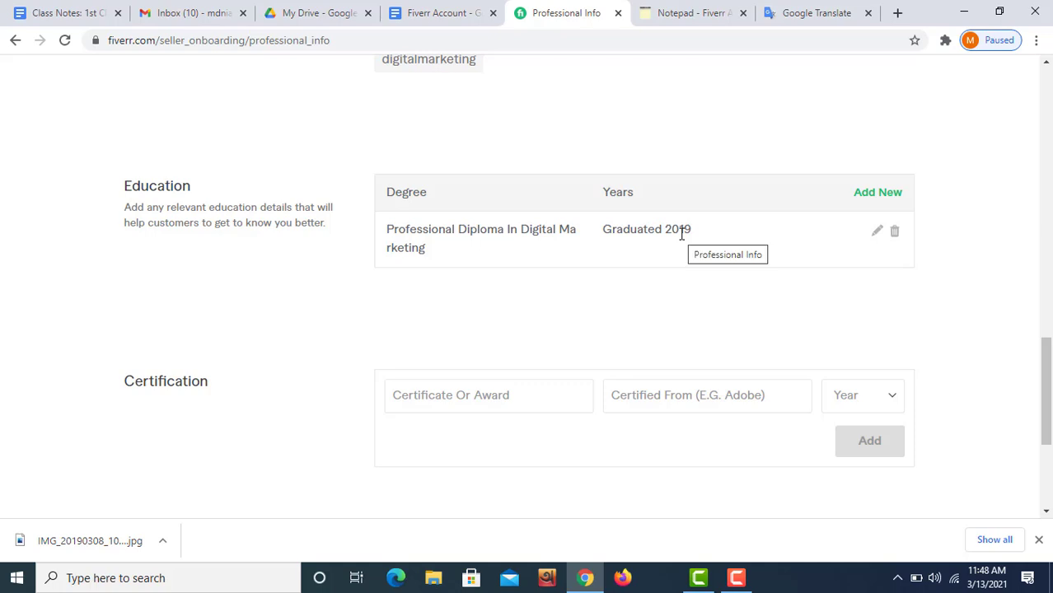
scroll(561, 364, "down", 1)
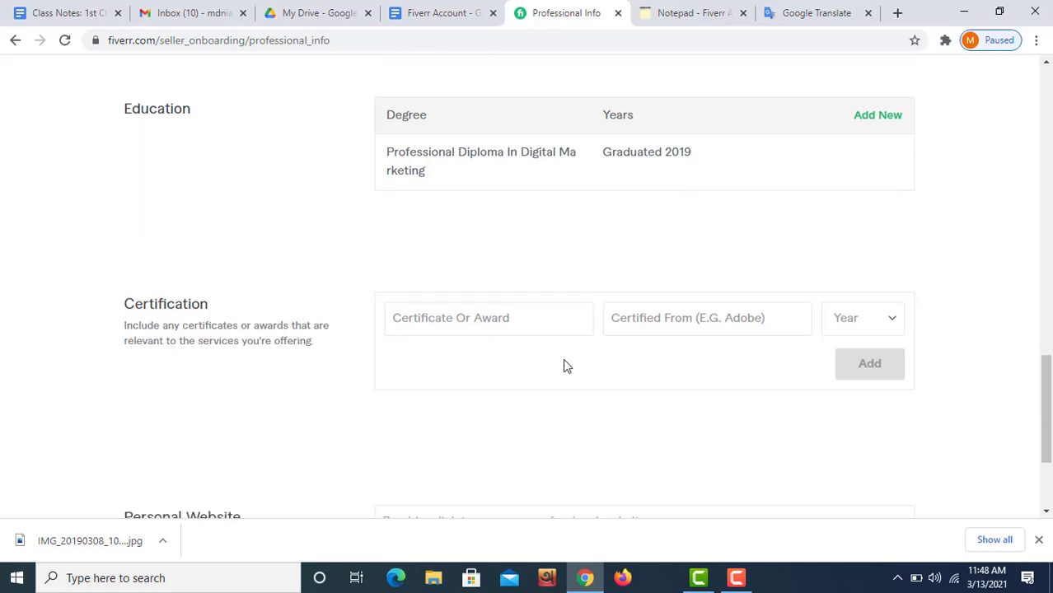
scroll(771, 360, "down", 2)
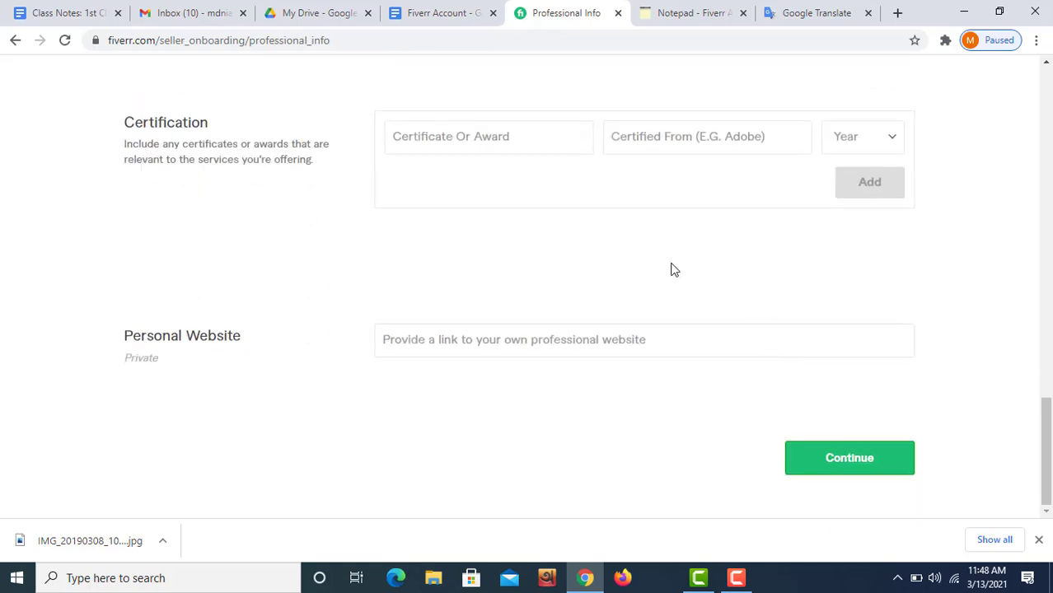
left_click(425, 343)
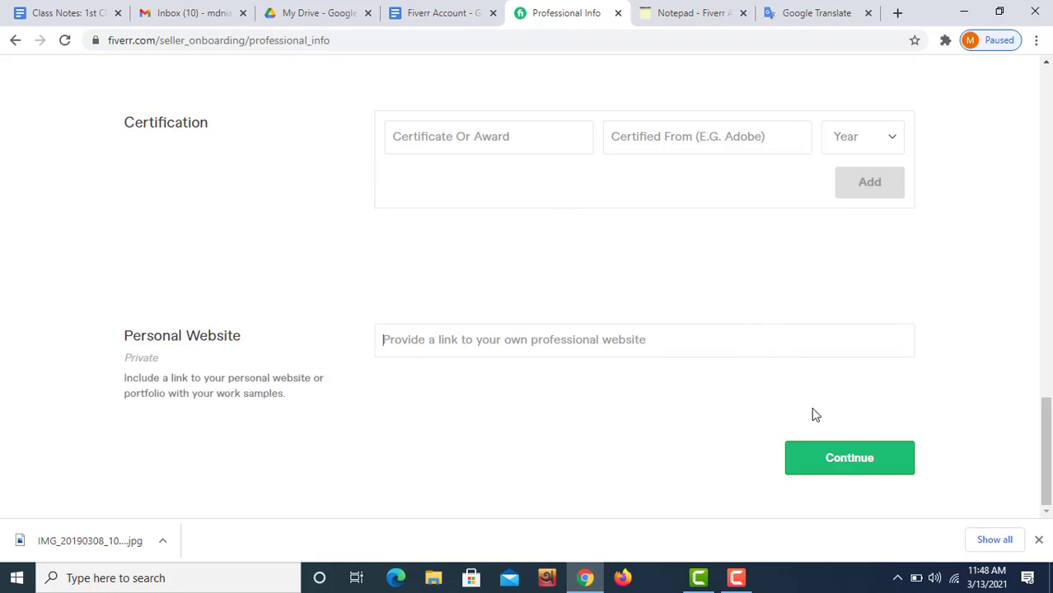
scroll(730, 294, "up", 2)
scroll(730, 294, "up", 15)
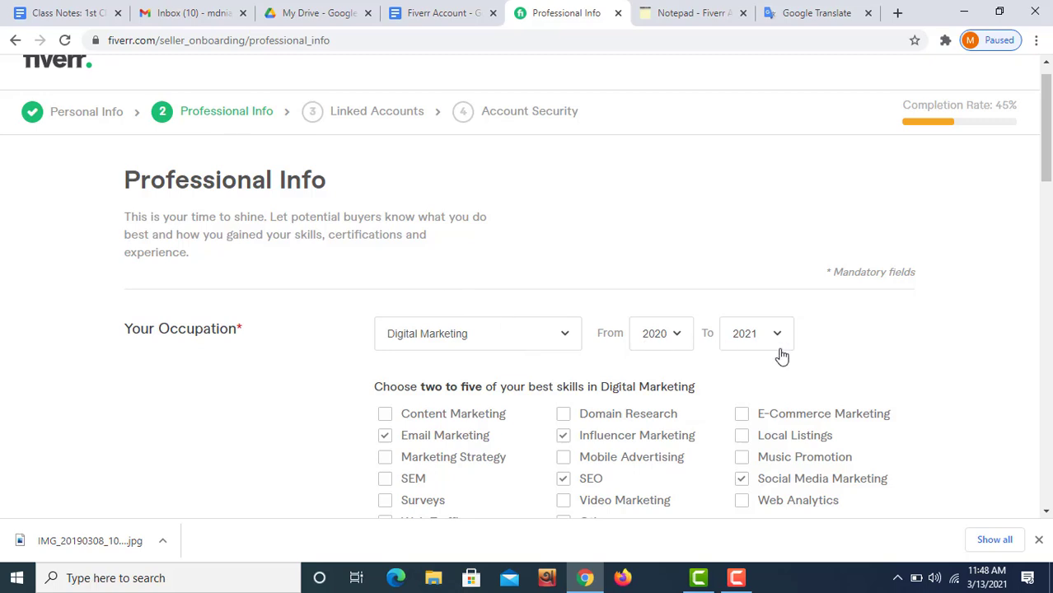
scroll(461, 368, "down", 3)
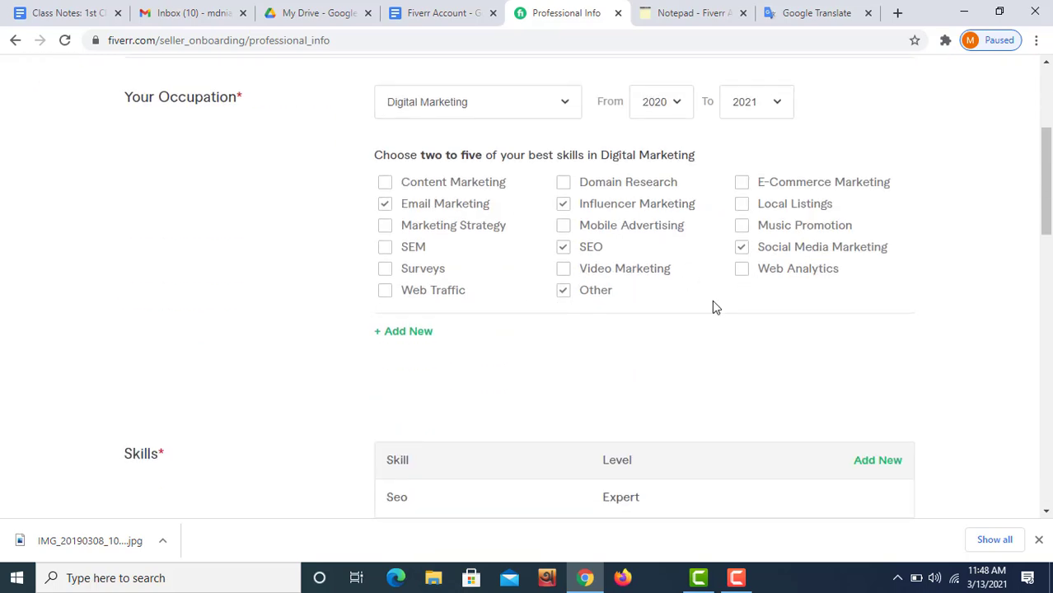
scroll(712, 300, "down", 1)
scroll(651, 255, "down", 2)
scroll(607, 395, "down", 3)
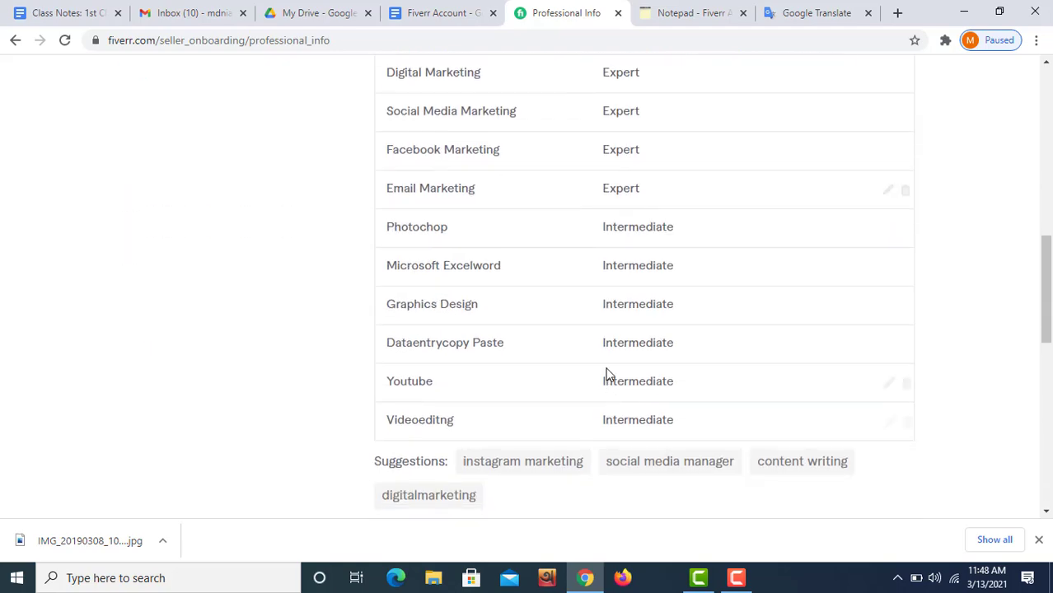
scroll(628, 402, "down", 4)
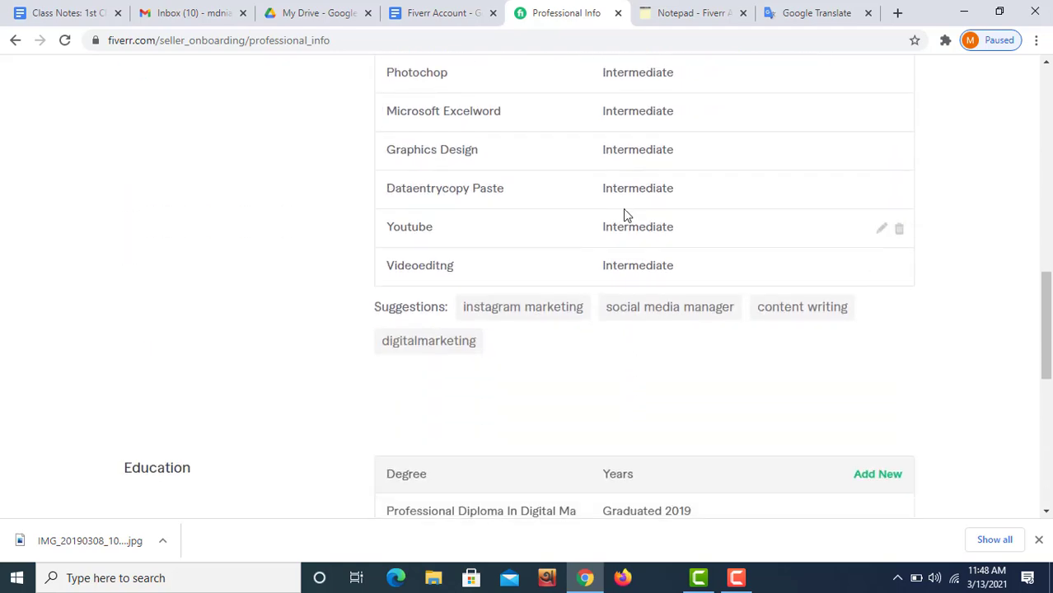
scroll(575, 399, "down", 2)
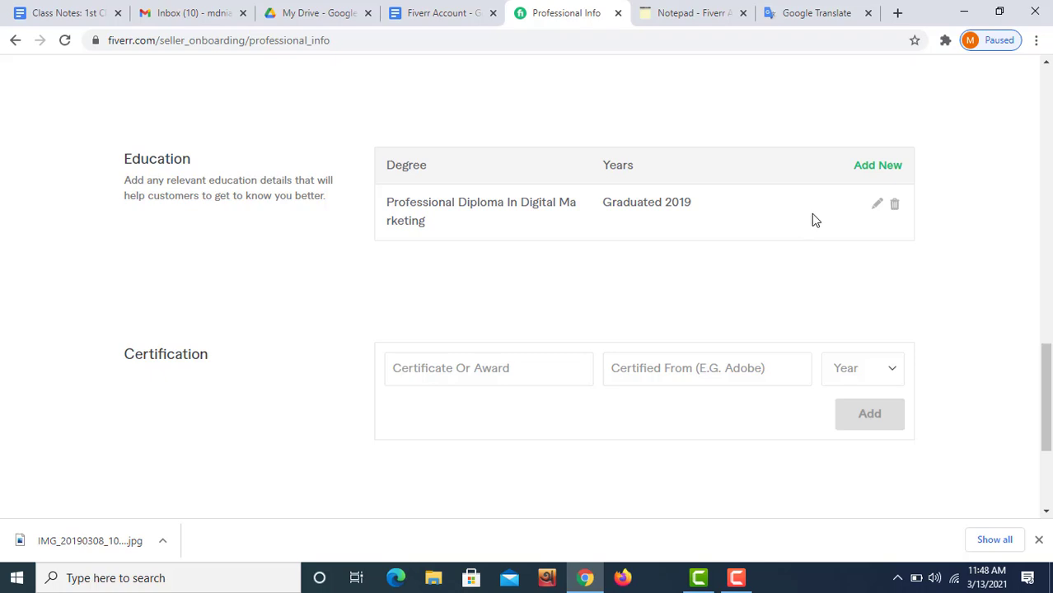
scroll(700, 379, "down", 3)
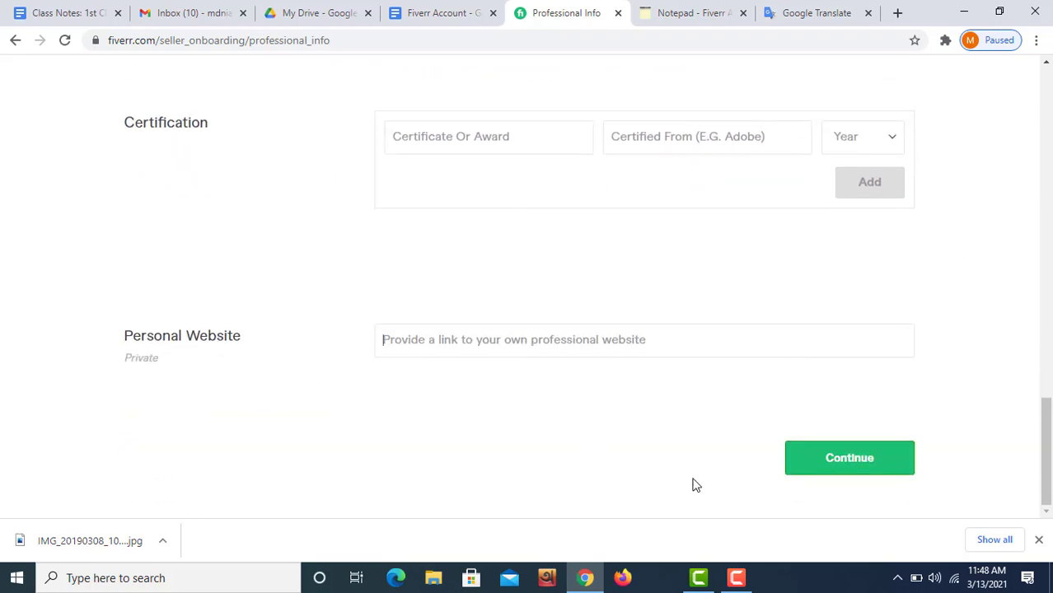
Step: Submit Professional Info and scroll down the Linked Accounts options for Google, Facebook and Twitter
left_click(852, 459)
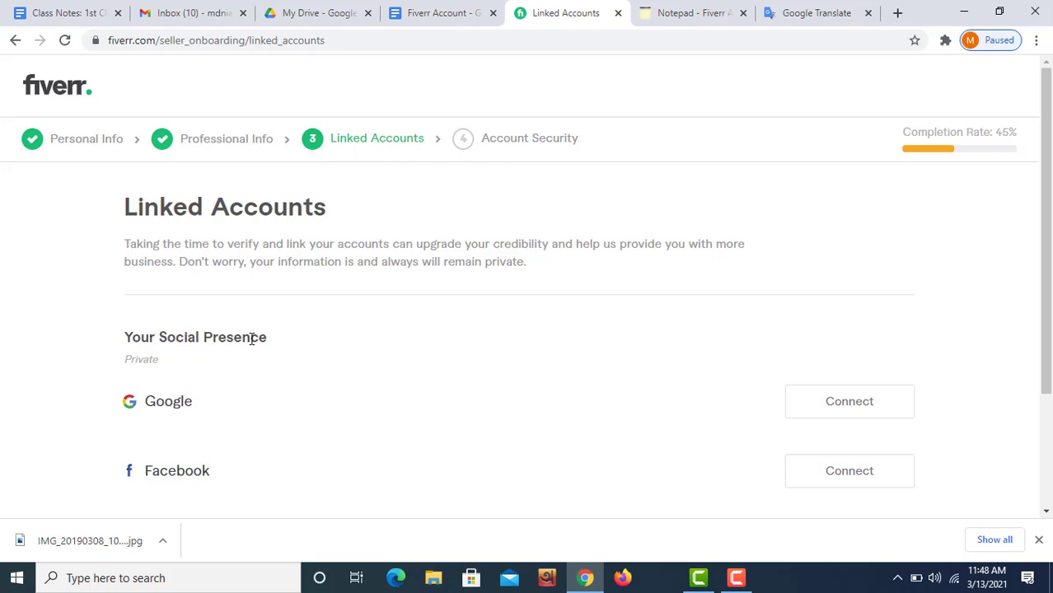
scroll(247, 337, "down", 2)
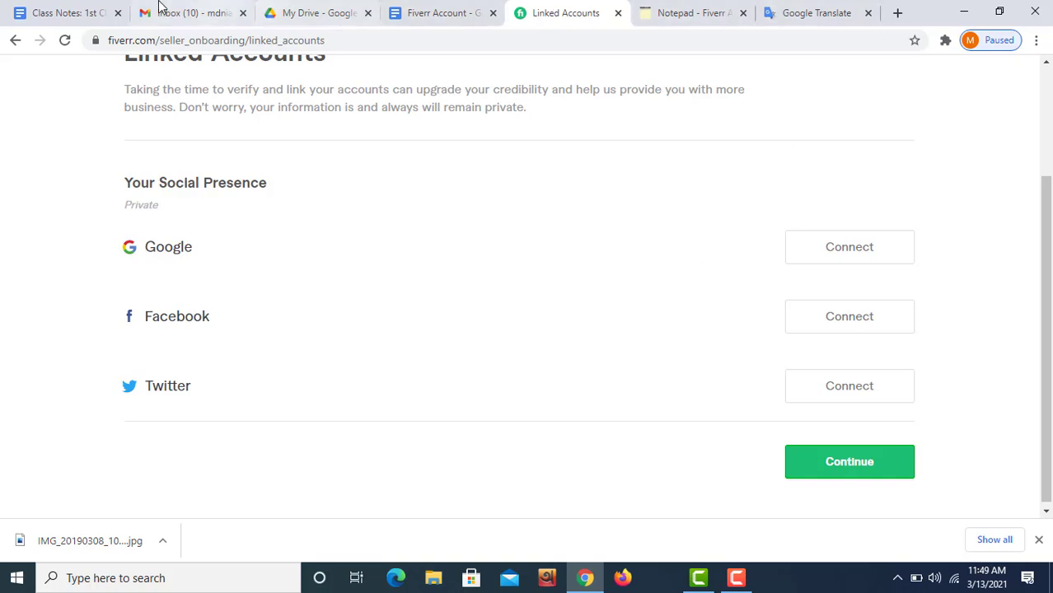
Step: Check the Fiverr account notes in the Class Notes document, then return to Linked Accounts
left_click(95, 12)
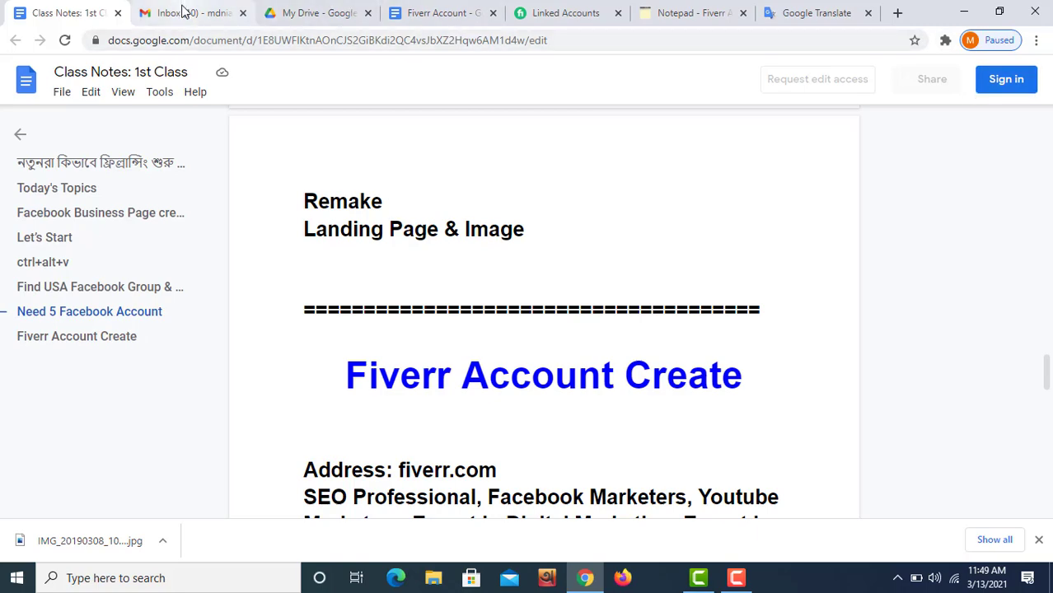
scroll(495, 239, "down", 3)
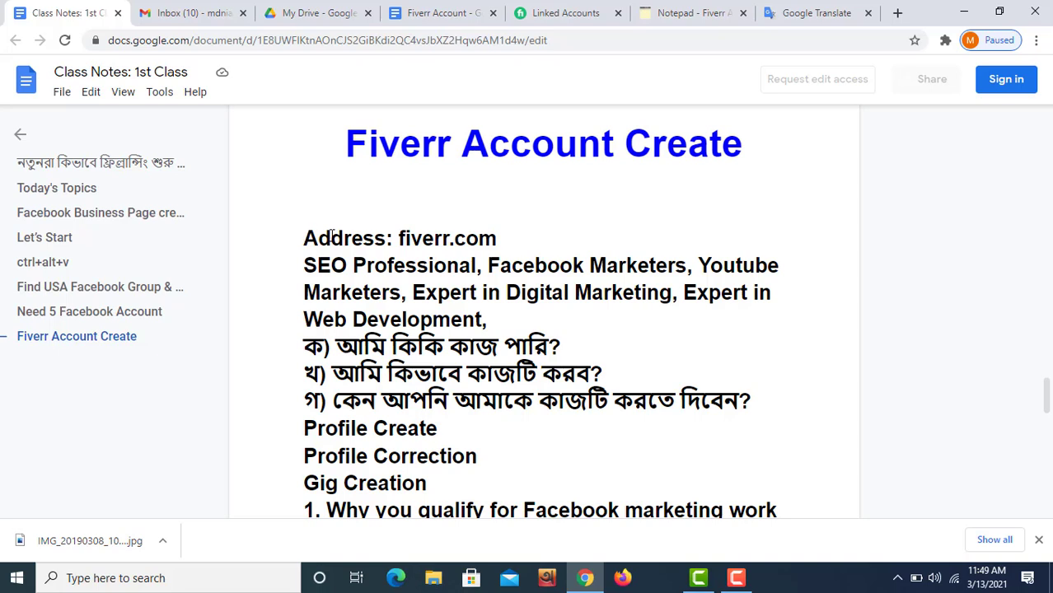
left_click_drag(304, 238, 574, 436)
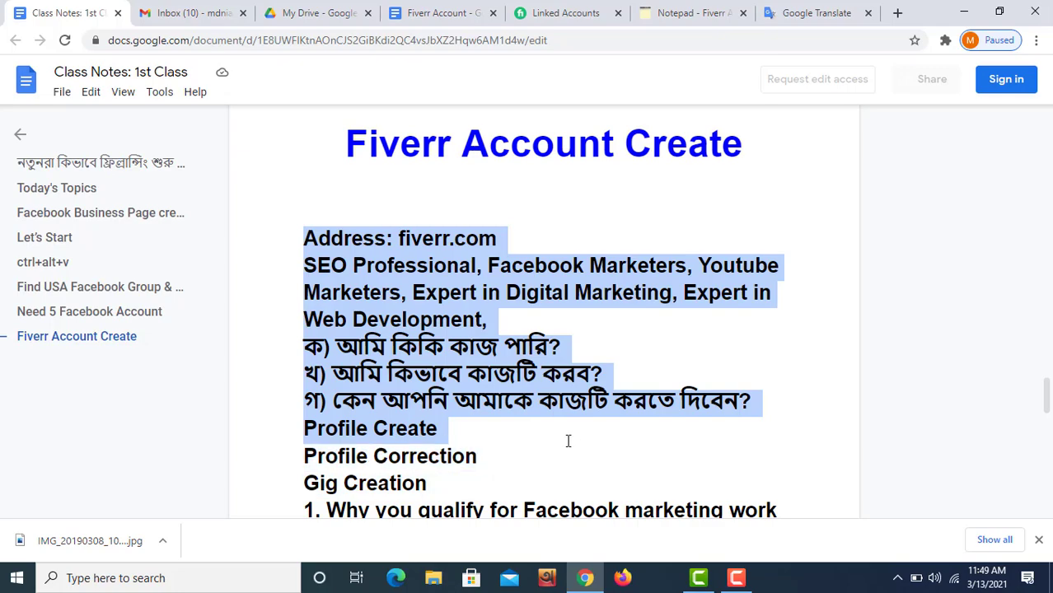
scroll(440, 209, "up", 10)
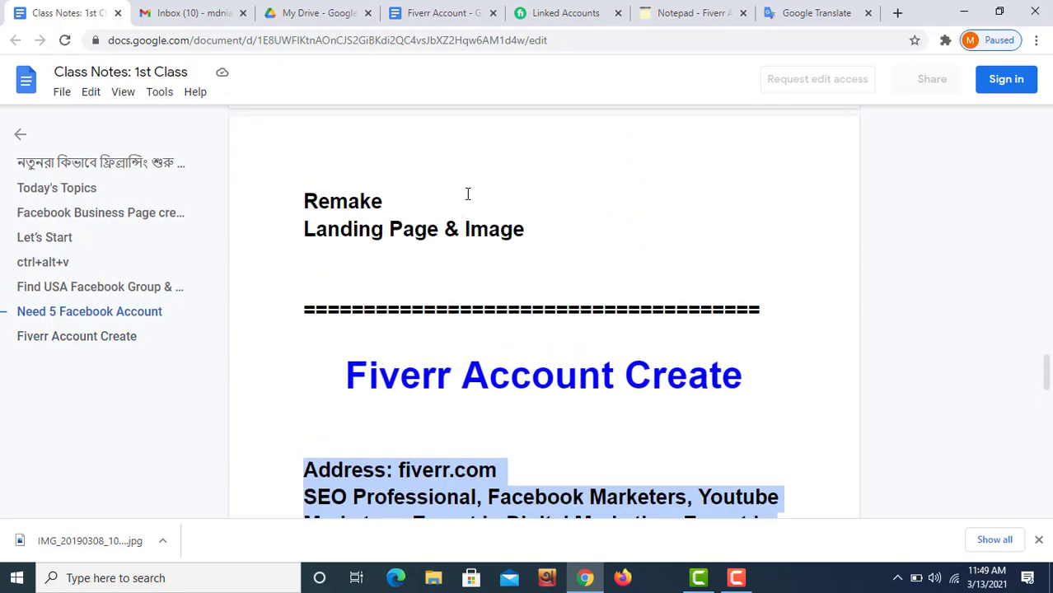
scroll(476, 183, "up", 15)
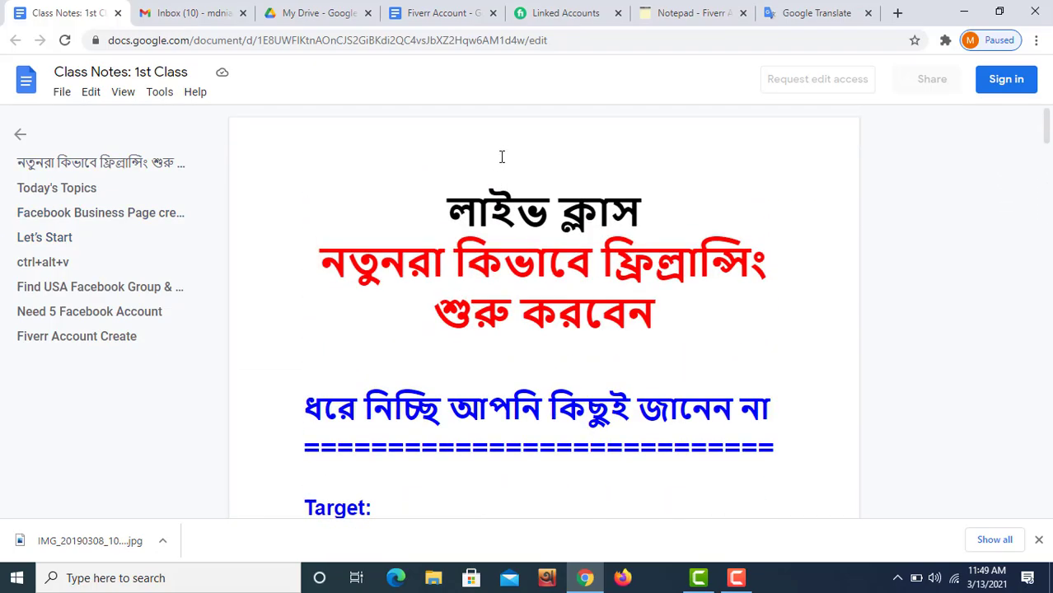
scroll(464, 174, "down", 15)
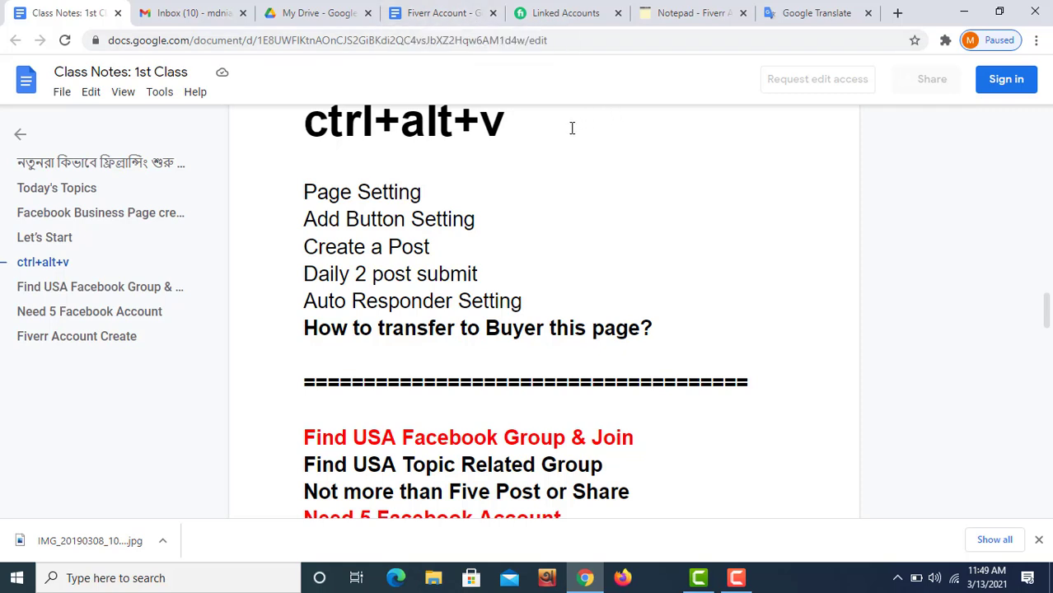
left_click(579, 15)
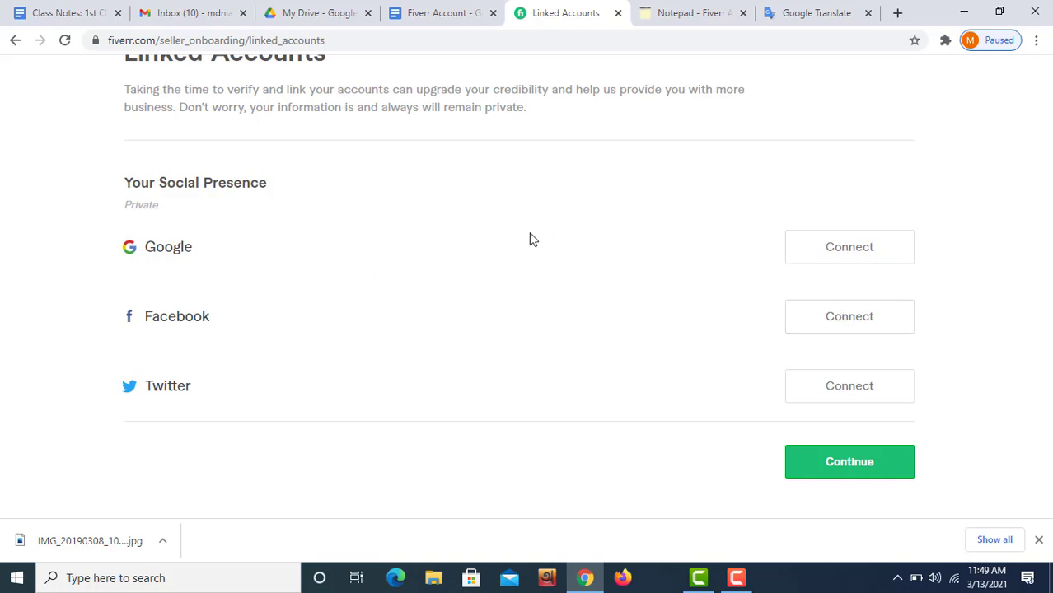
Step: Connect a Google account to Fiverr, choosing the account and allowing access
left_click(847, 248)
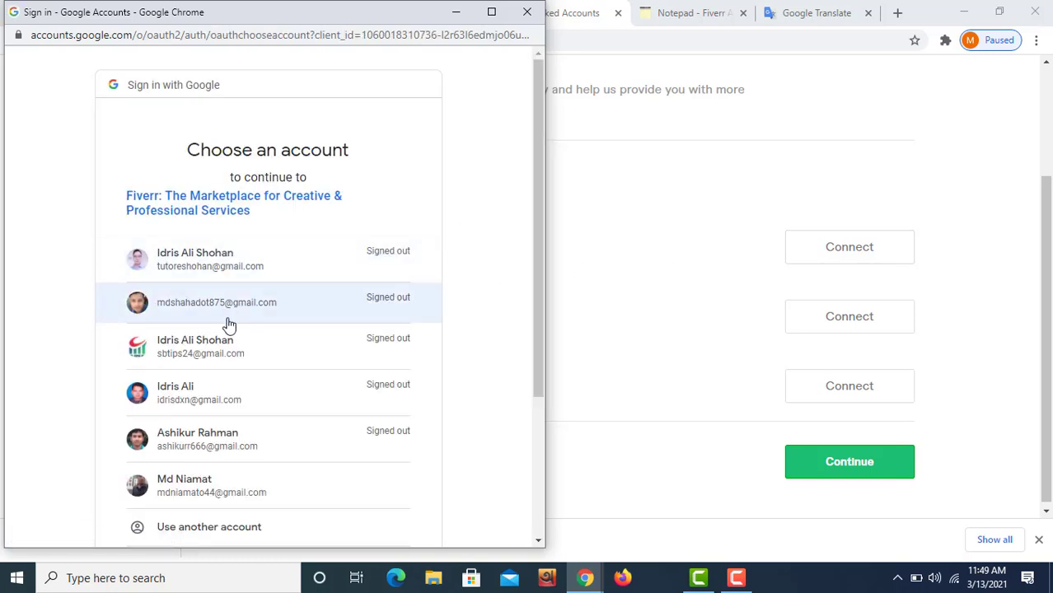
scroll(233, 322, "down", 2)
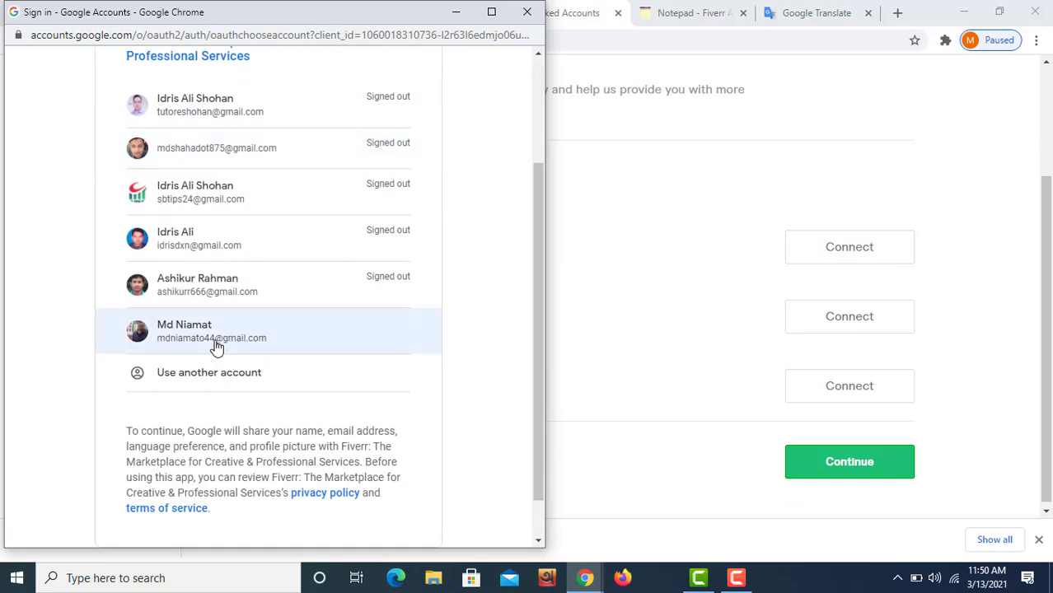
left_click(219, 346)
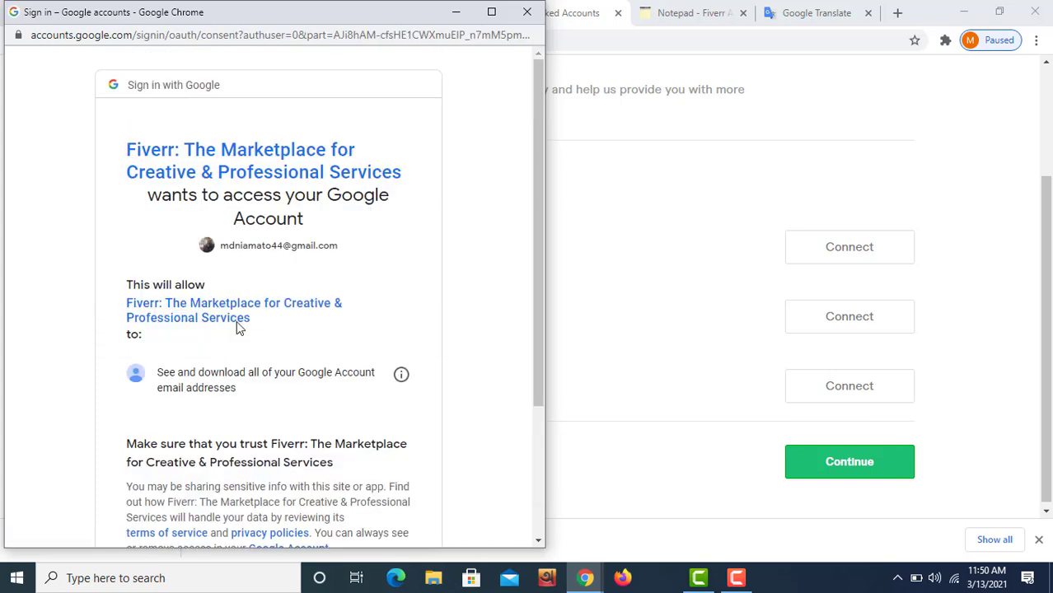
scroll(278, 287, "down", 4)
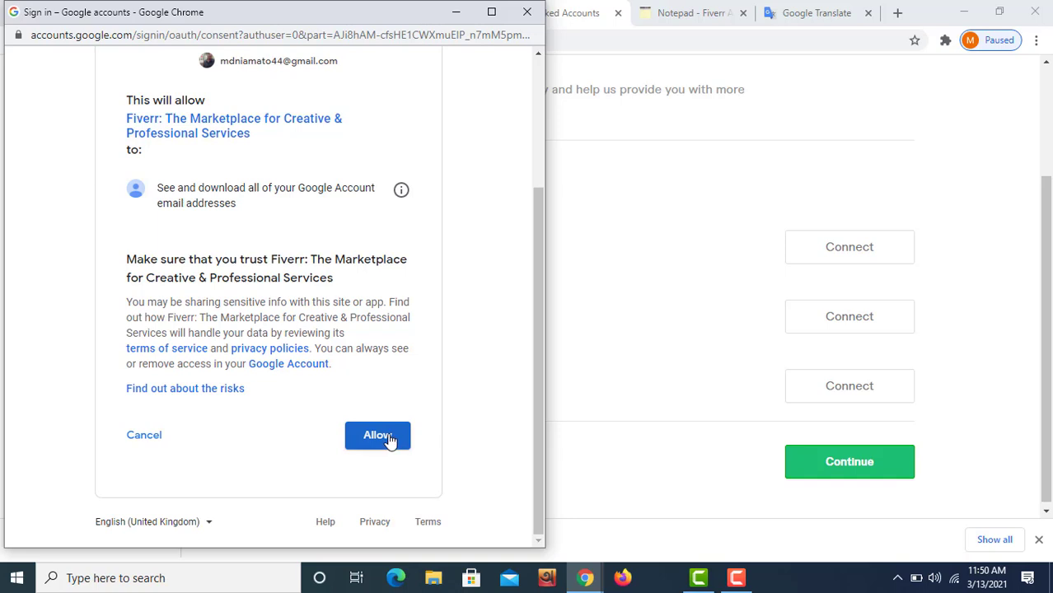
left_click(386, 445)
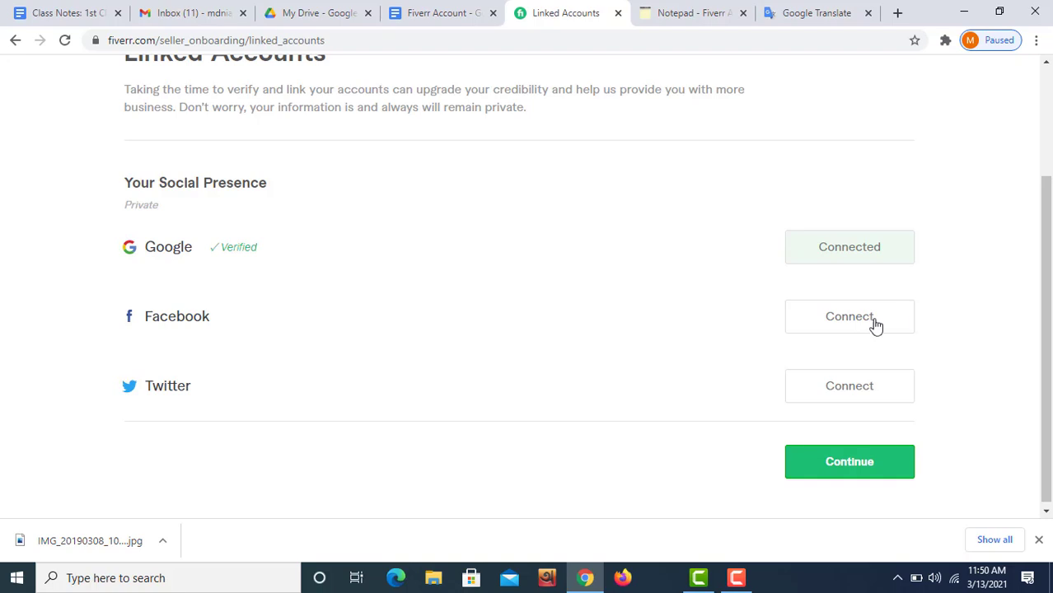
Step: Continue to Account Security, dismiss the 'You're almost done!' warning and close the downloads bar
left_click(850, 463)
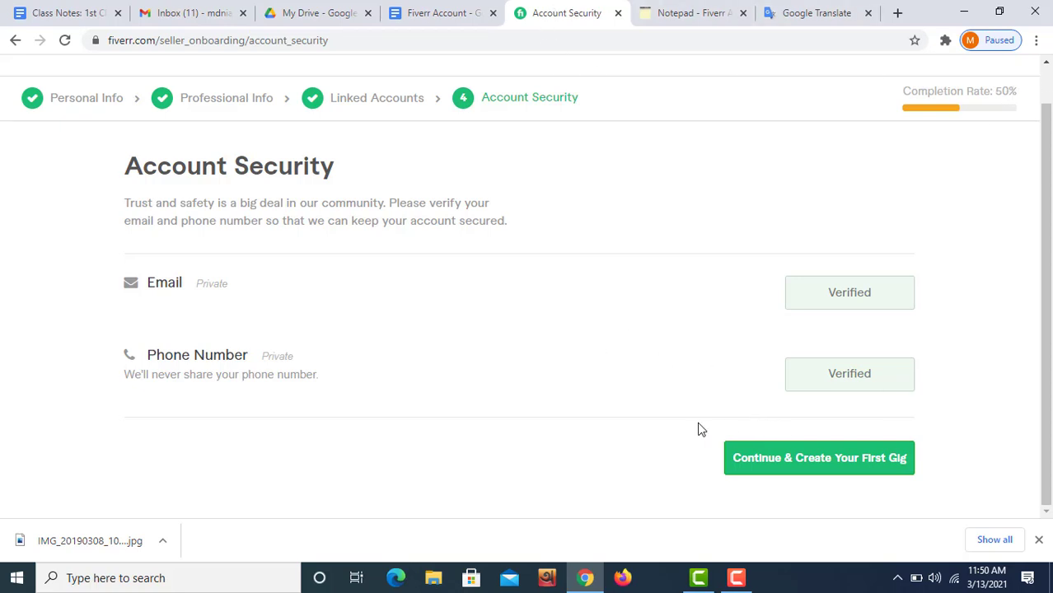
left_click(853, 458)
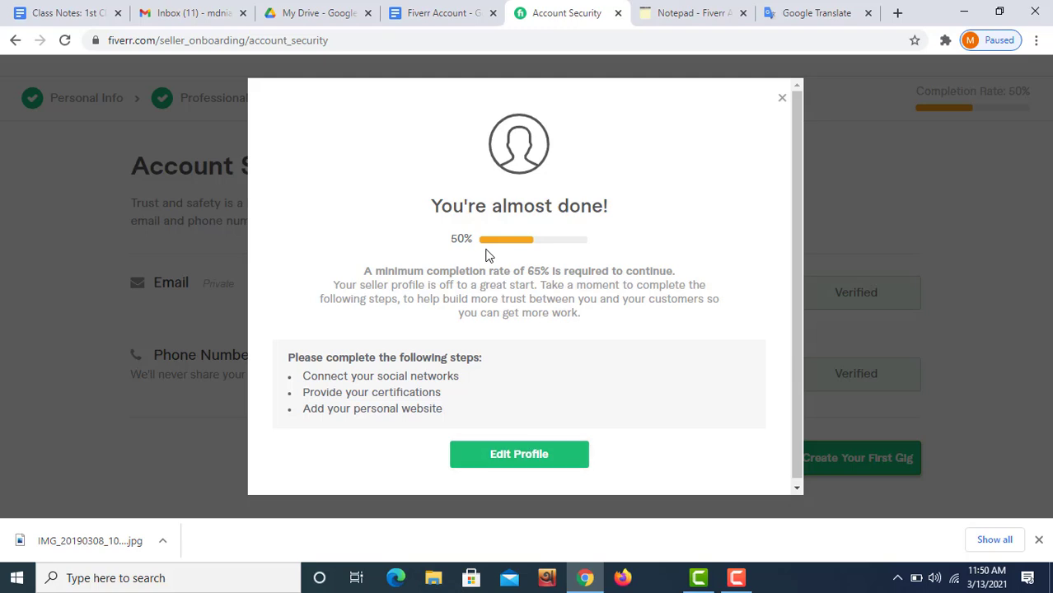
left_click(524, 462)
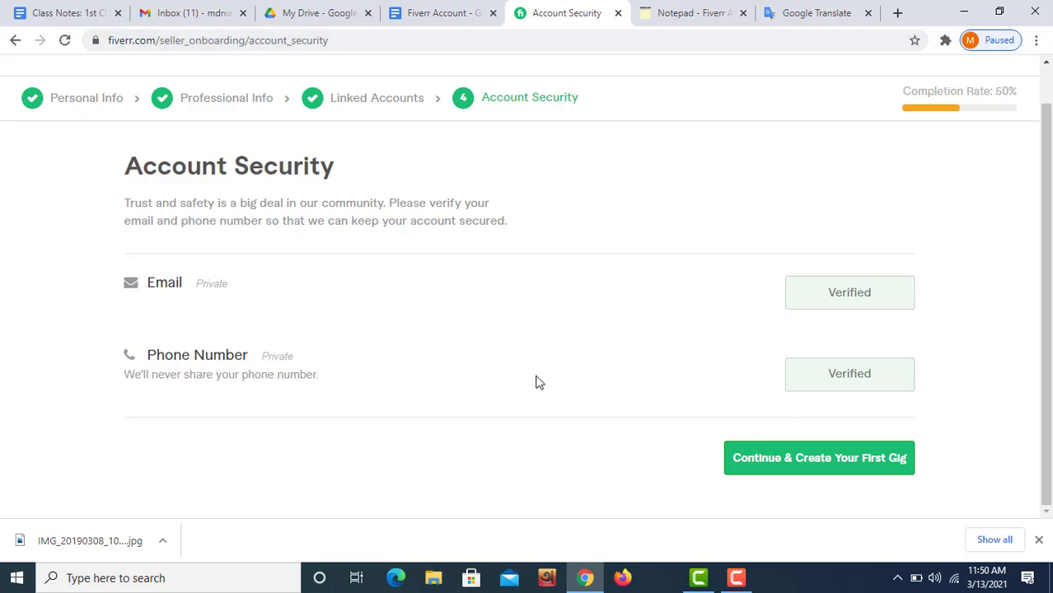
left_click(1039, 540)
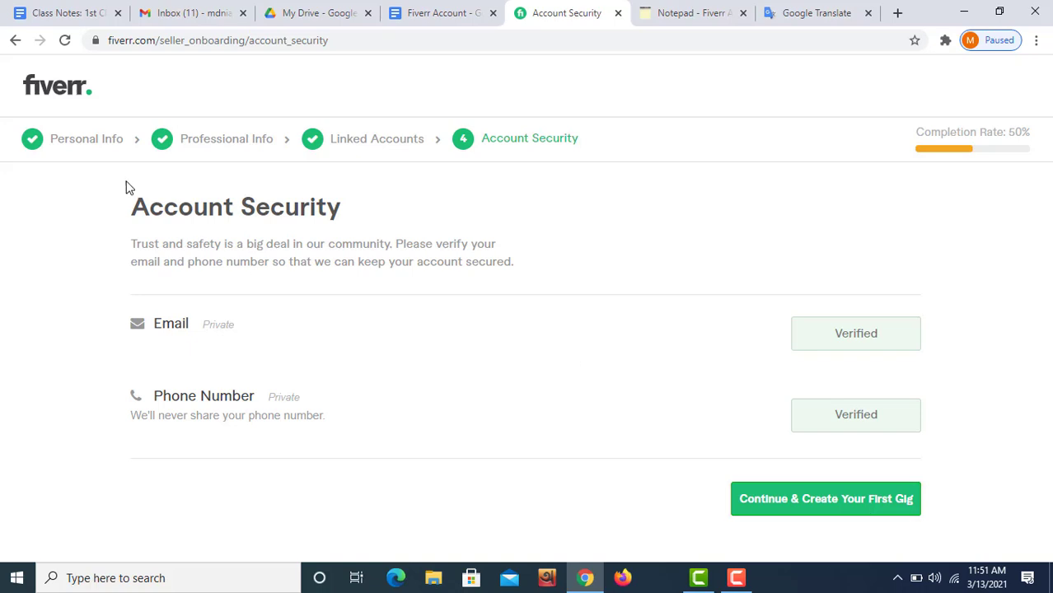
Step: Go back to Personal Info, review it and resubmit it
left_click(73, 141)
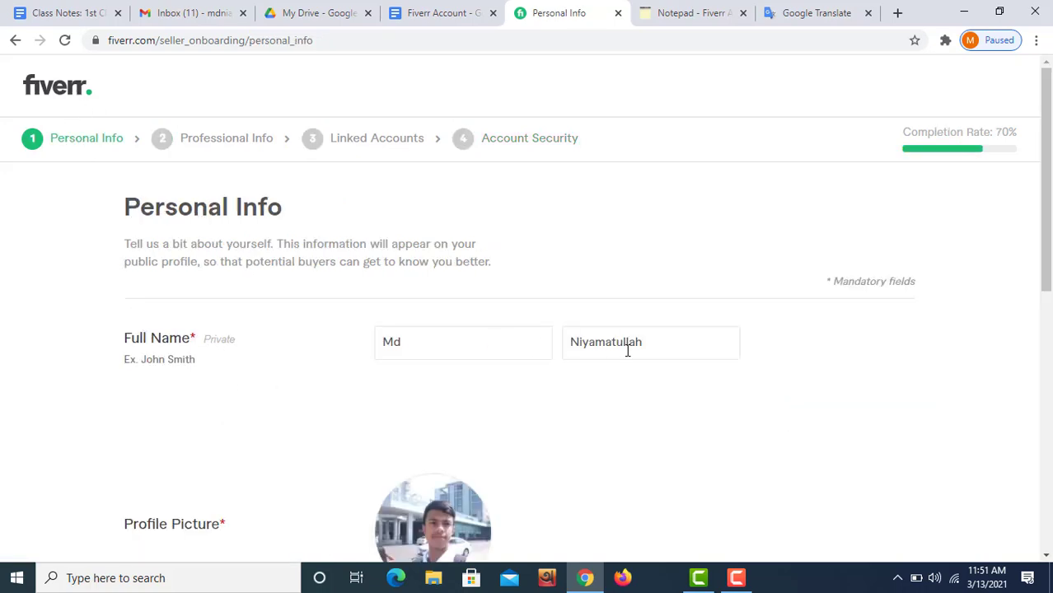
scroll(627, 350, "down", 3)
scroll(385, 381, "down", 4)
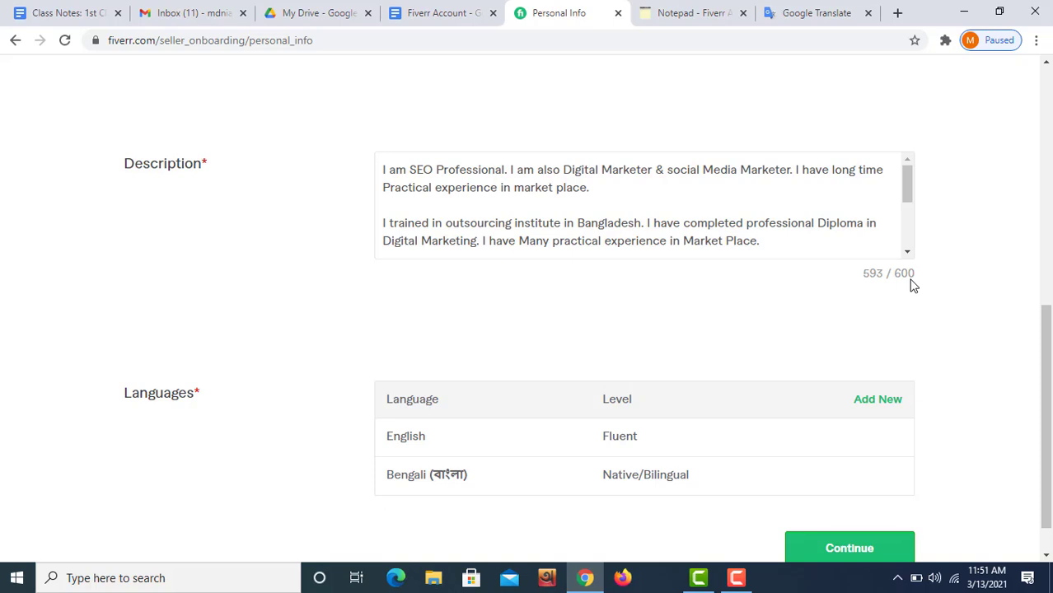
left_click_drag(911, 196, 912, 245)
scroll(811, 322, "down", 1)
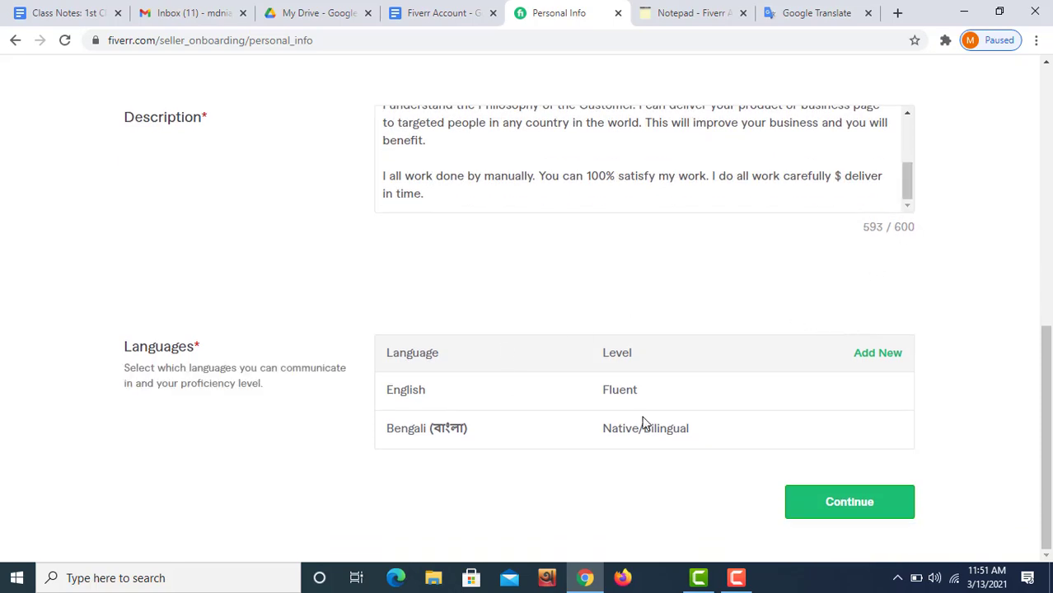
left_click(849, 503)
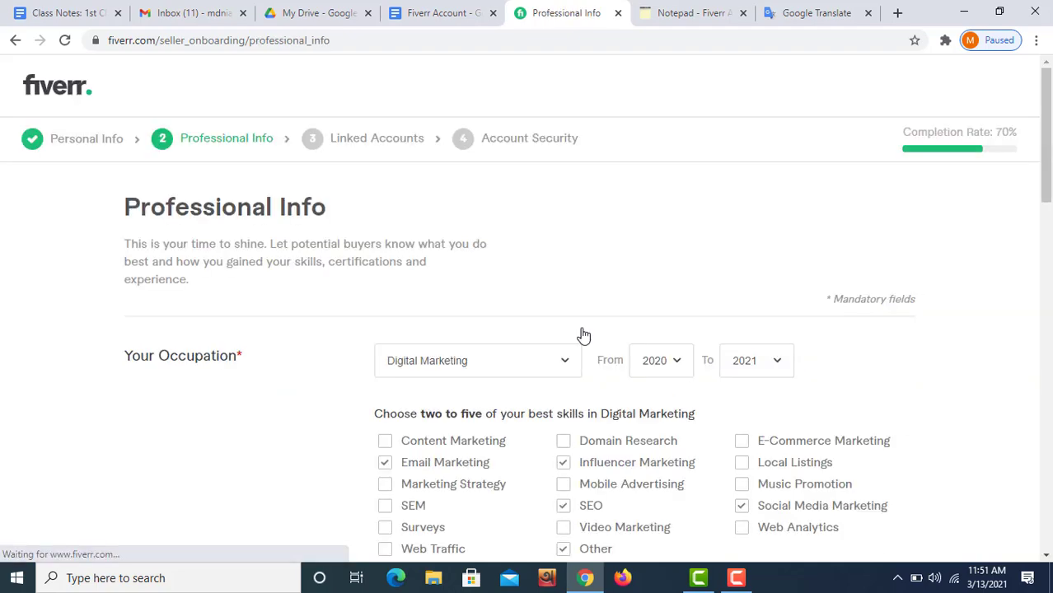
Step: Review Professional Info and resubmit it, returning to Linked Accounts at 70% completion
scroll(780, 404, "down", 13)
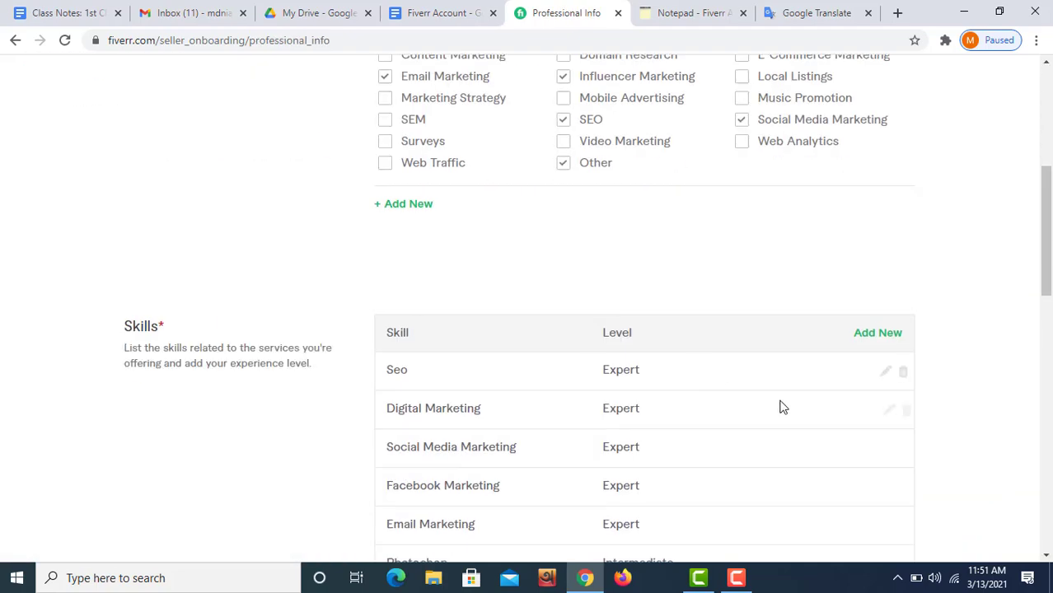
scroll(719, 291, "up", 2)
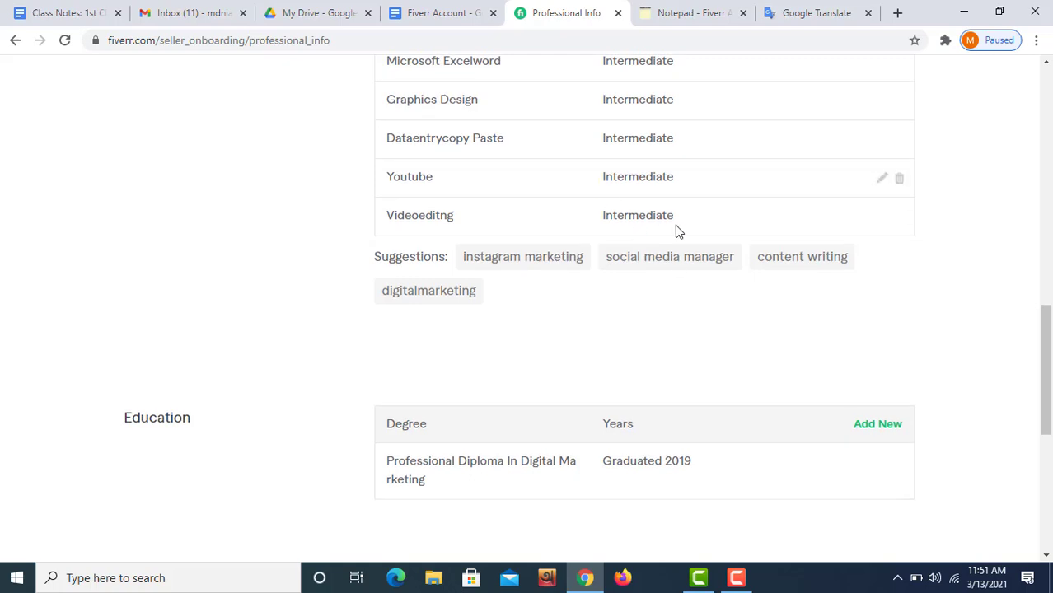
scroll(662, 264, "down", 5)
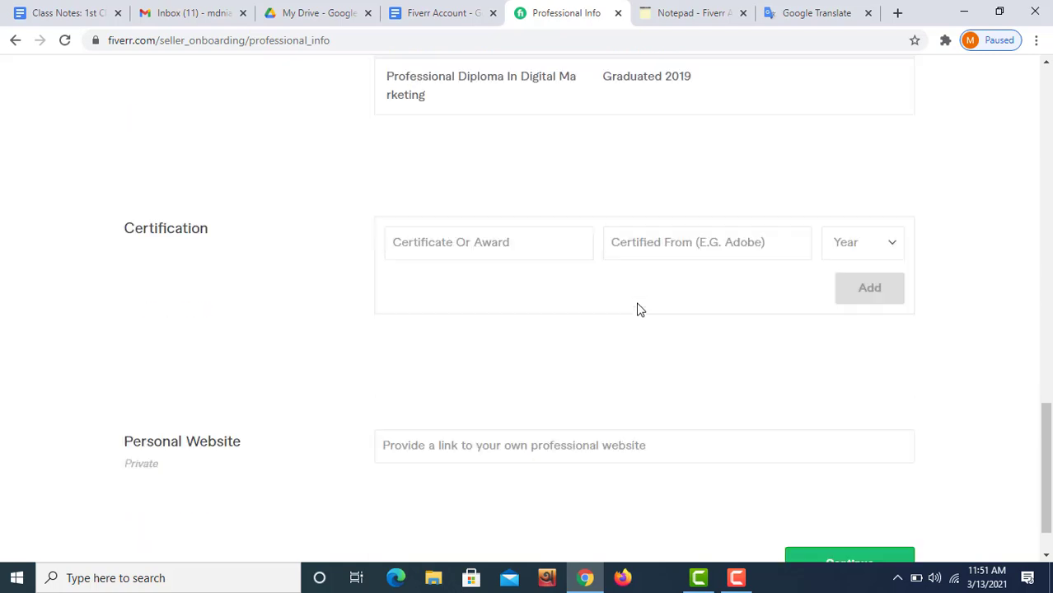
scroll(763, 432, "down", 1)
left_click(850, 504)
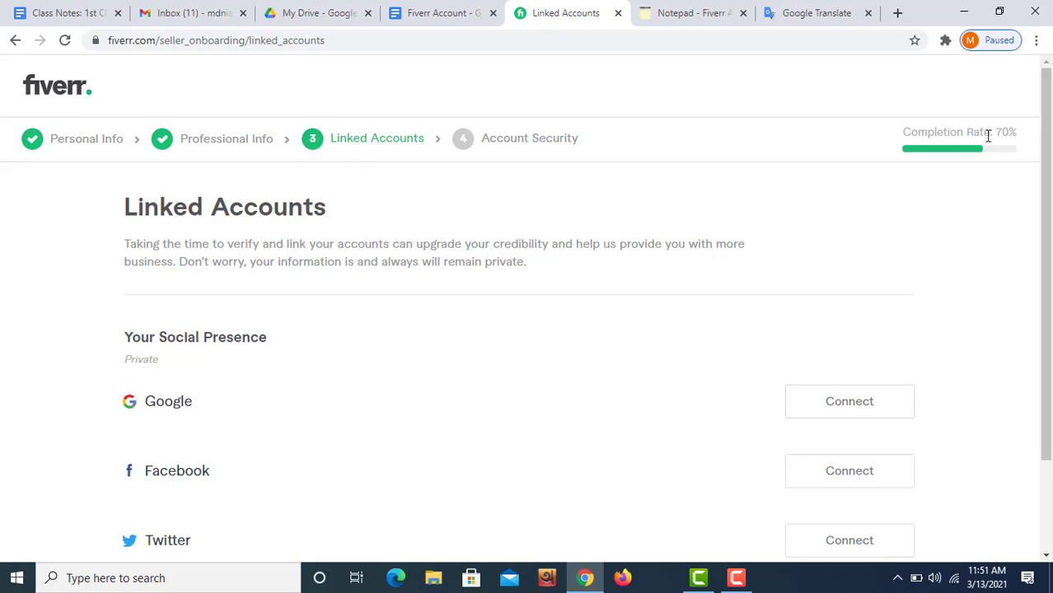
Step: Return from Account Security to Linked Accounts, reconnect Google, and continue back to Account Security
scroll(893, 159, "down", 2)
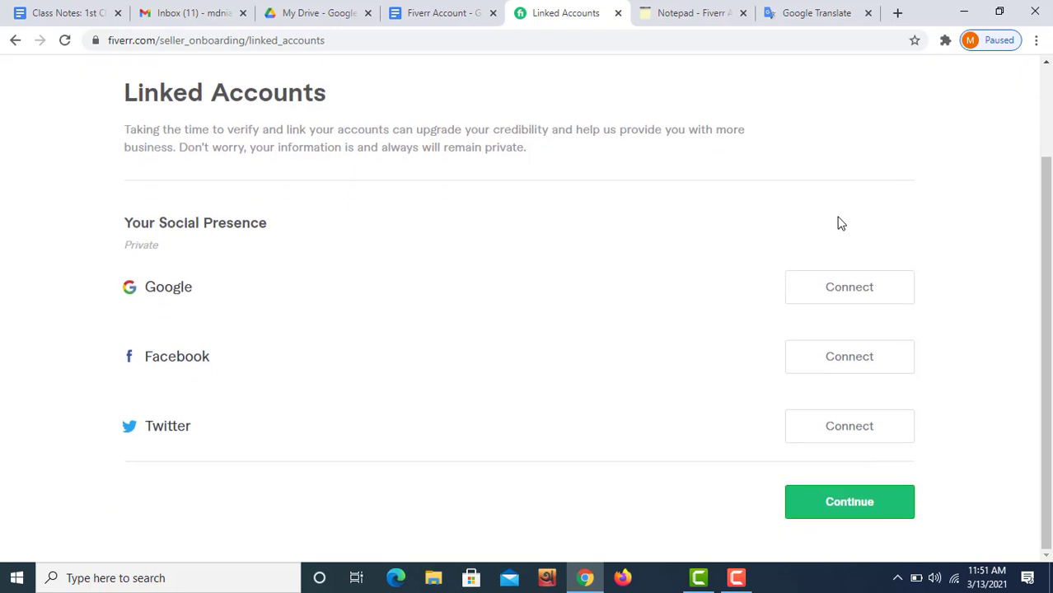
left_click(844, 502)
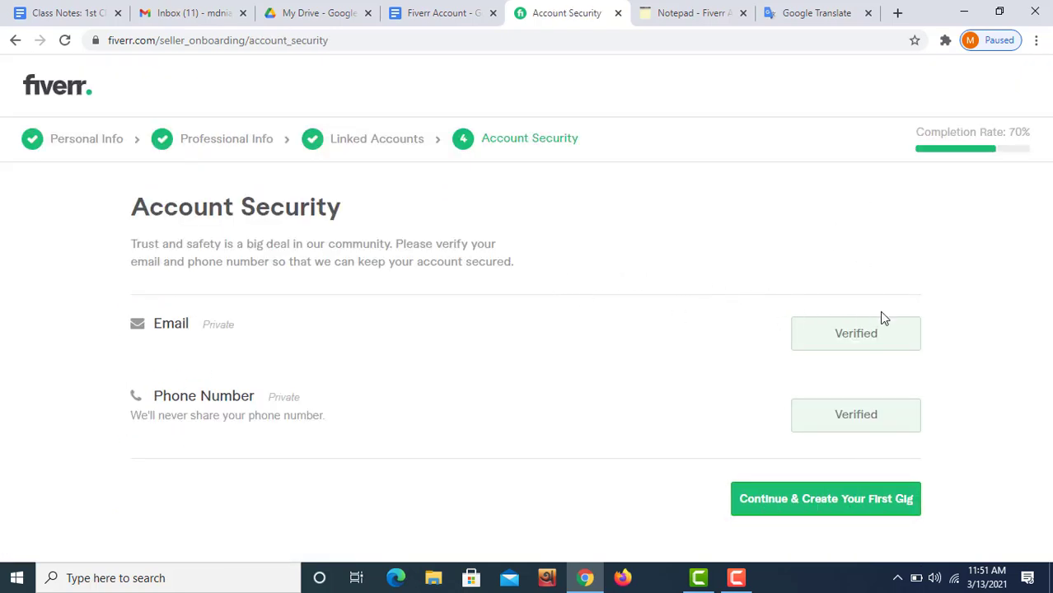
left_click(371, 142)
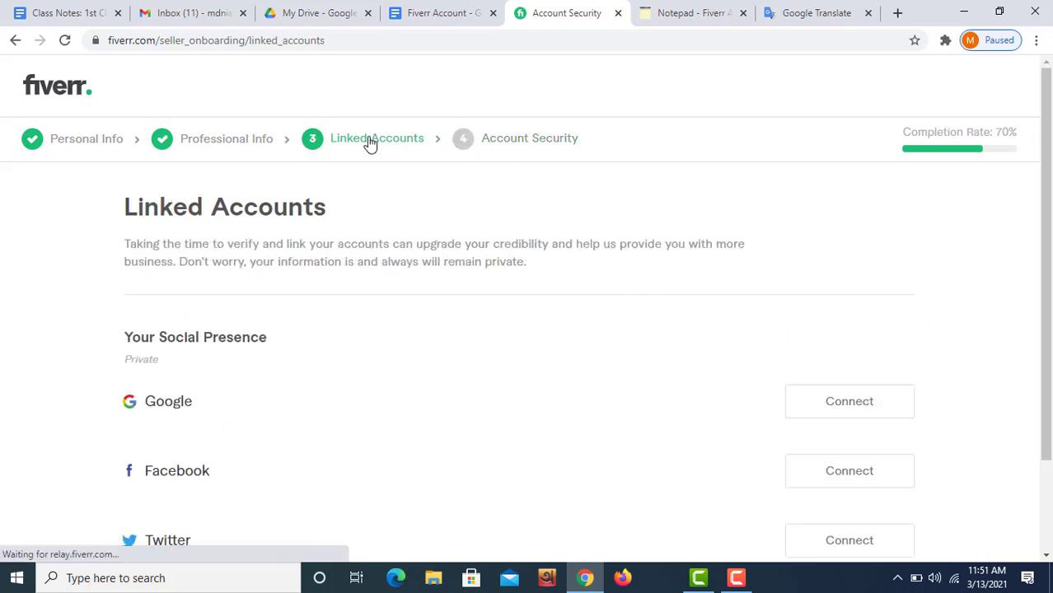
scroll(878, 432, "down", 2)
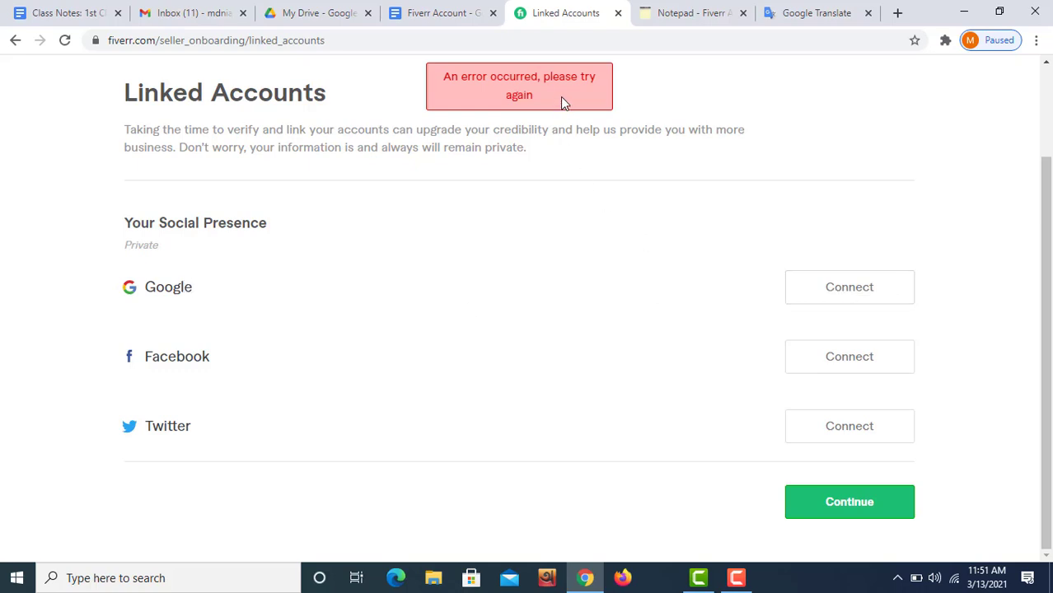
left_click(841, 292)
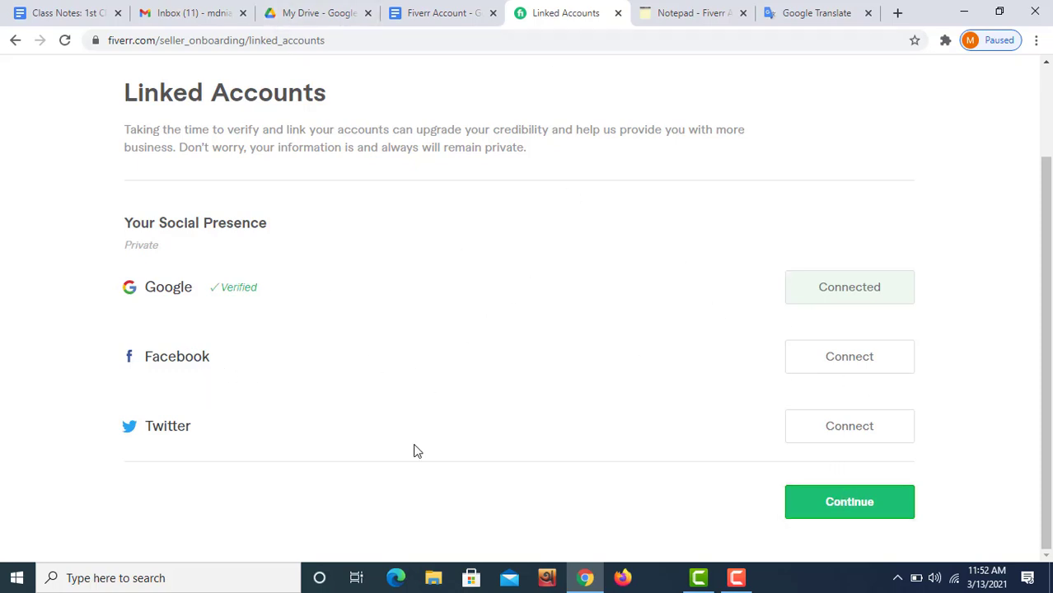
left_click(856, 504)
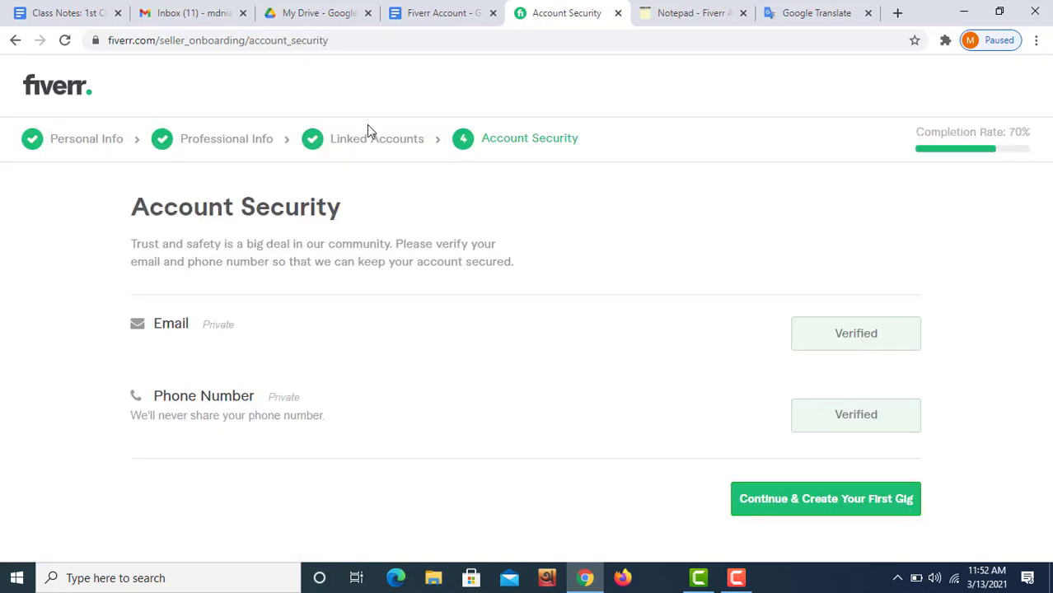
Step: Finish onboarding, start a new gig, and put the cursor in the empty Gig Title field
left_click(853, 504)
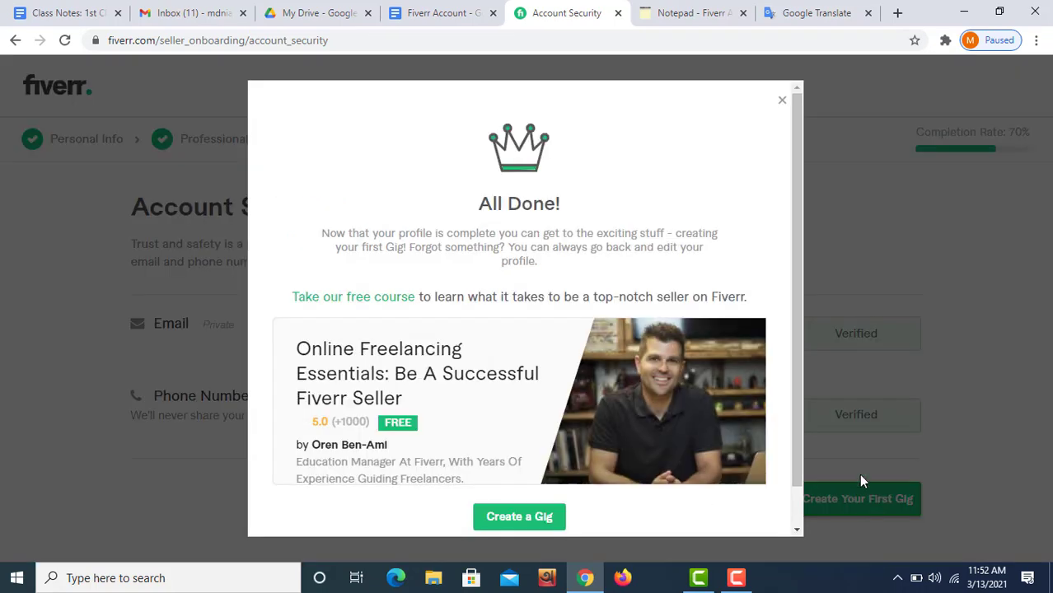
scroll(609, 375, "down", 1)
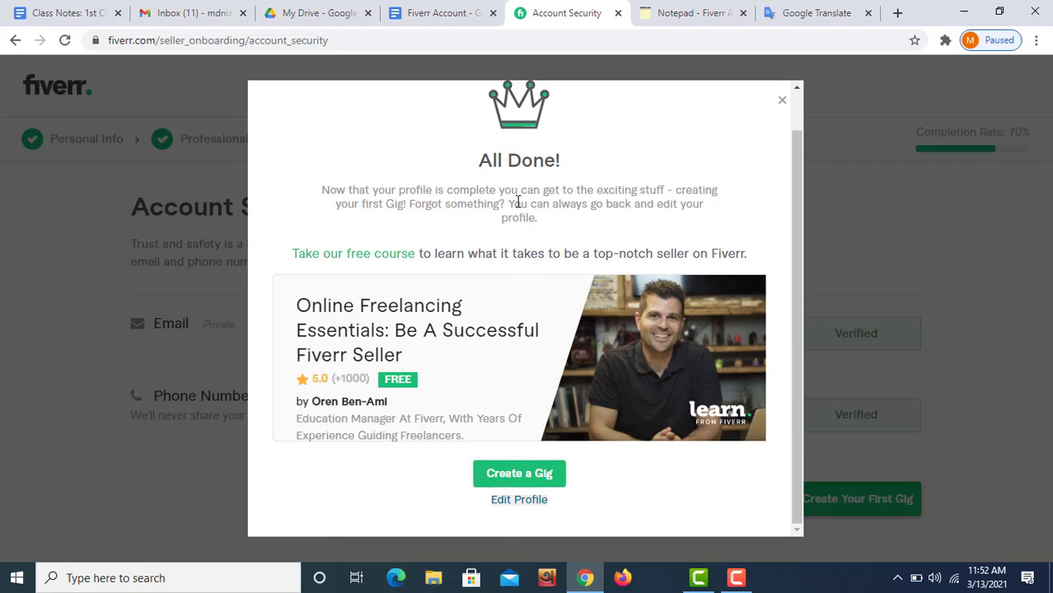
left_click(519, 475)
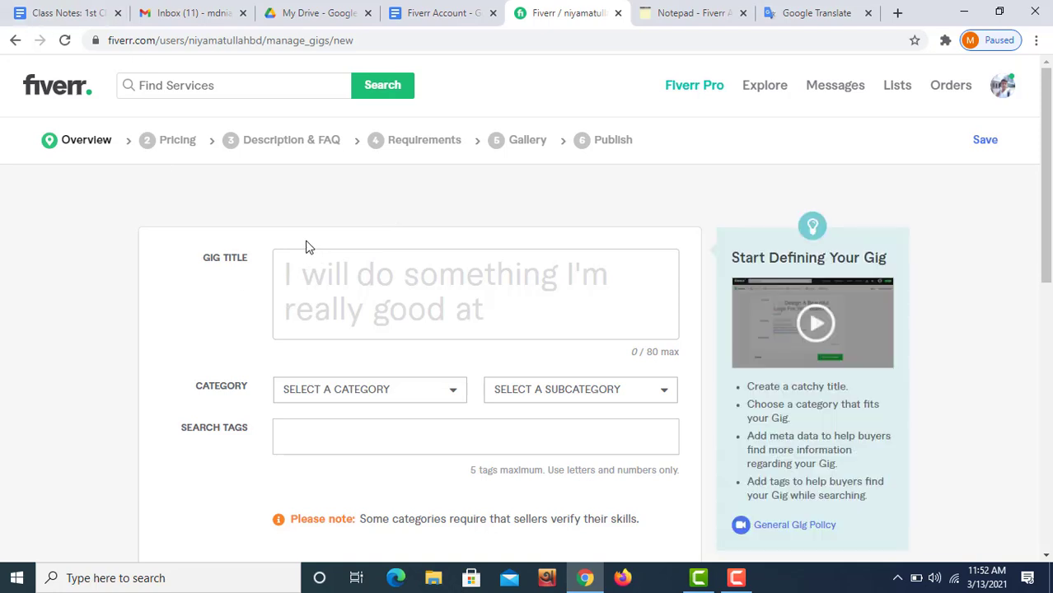
left_click(579, 326)
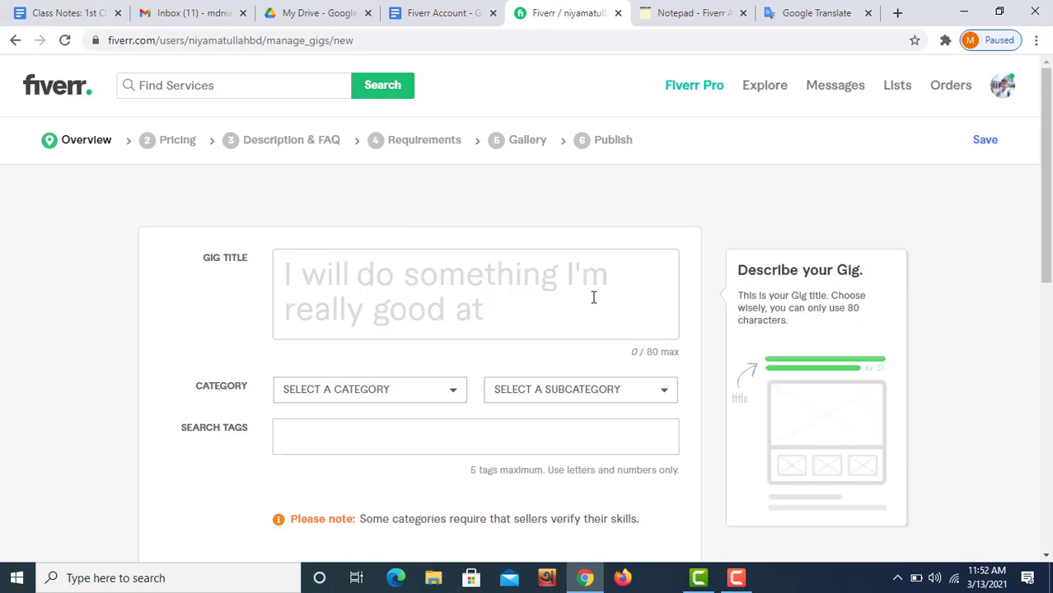